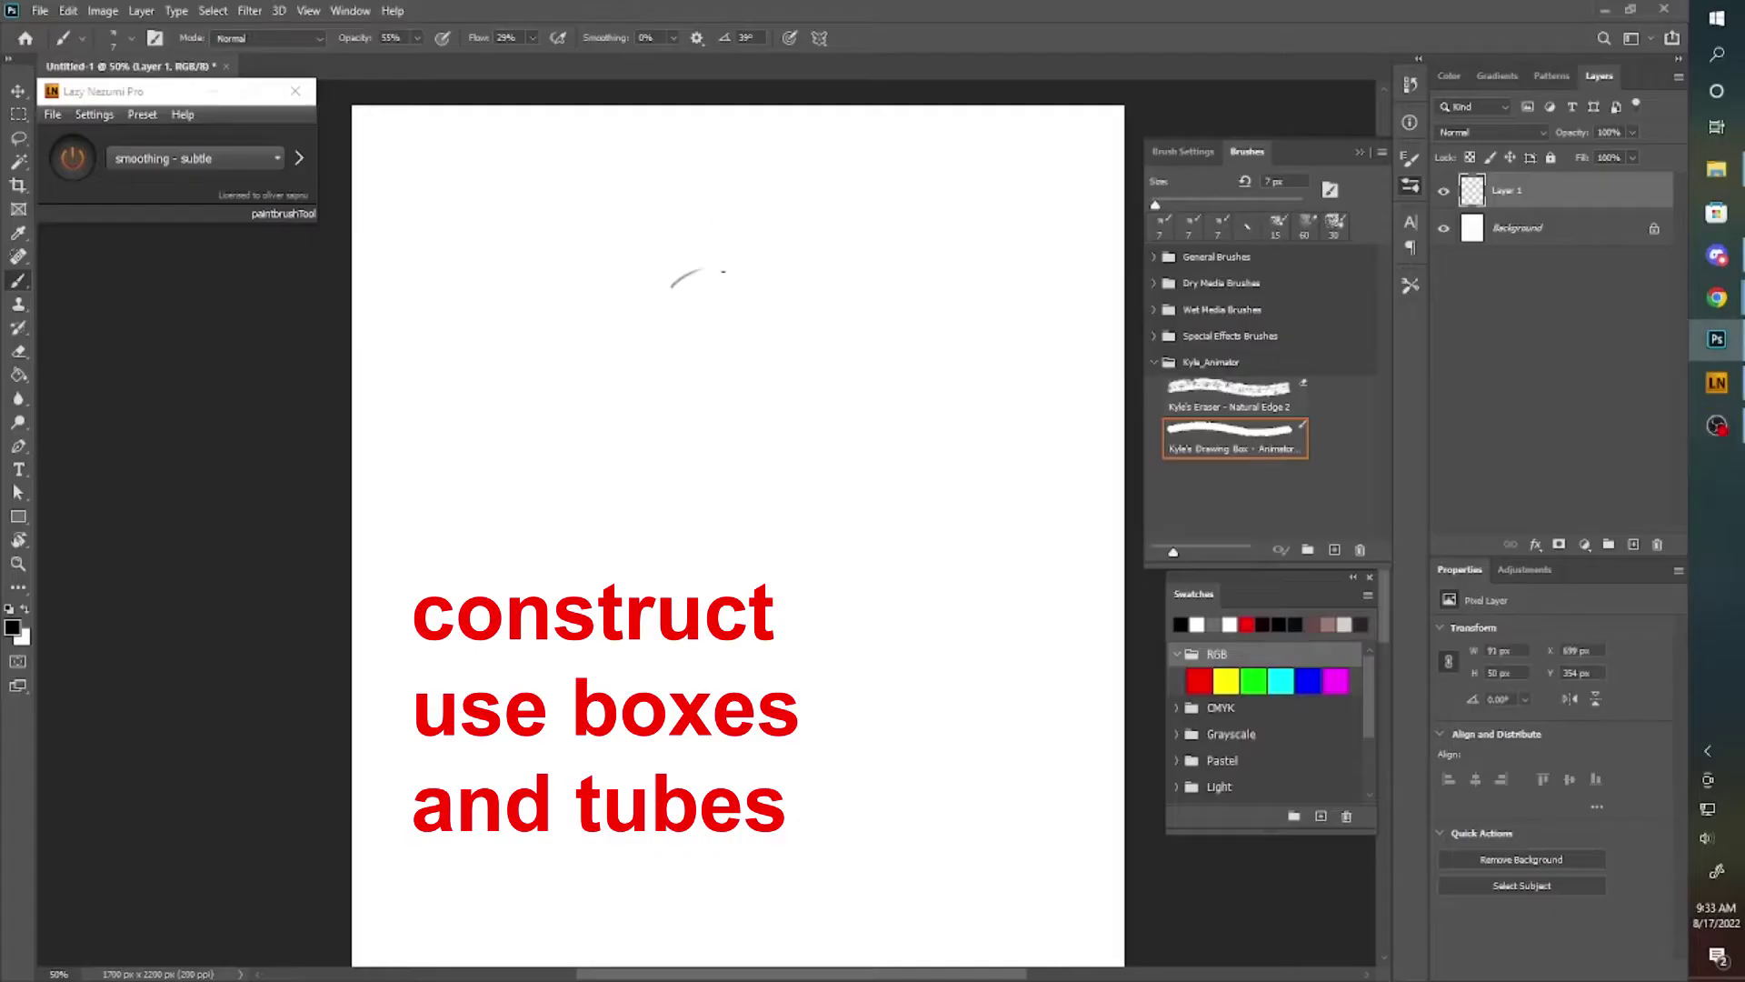
Sketch the red torso box, leg lines and hip box of the construction.
{"action": "left_click_drag", "start_coordinate": [658, 409], "coordinate": [817, 446]}
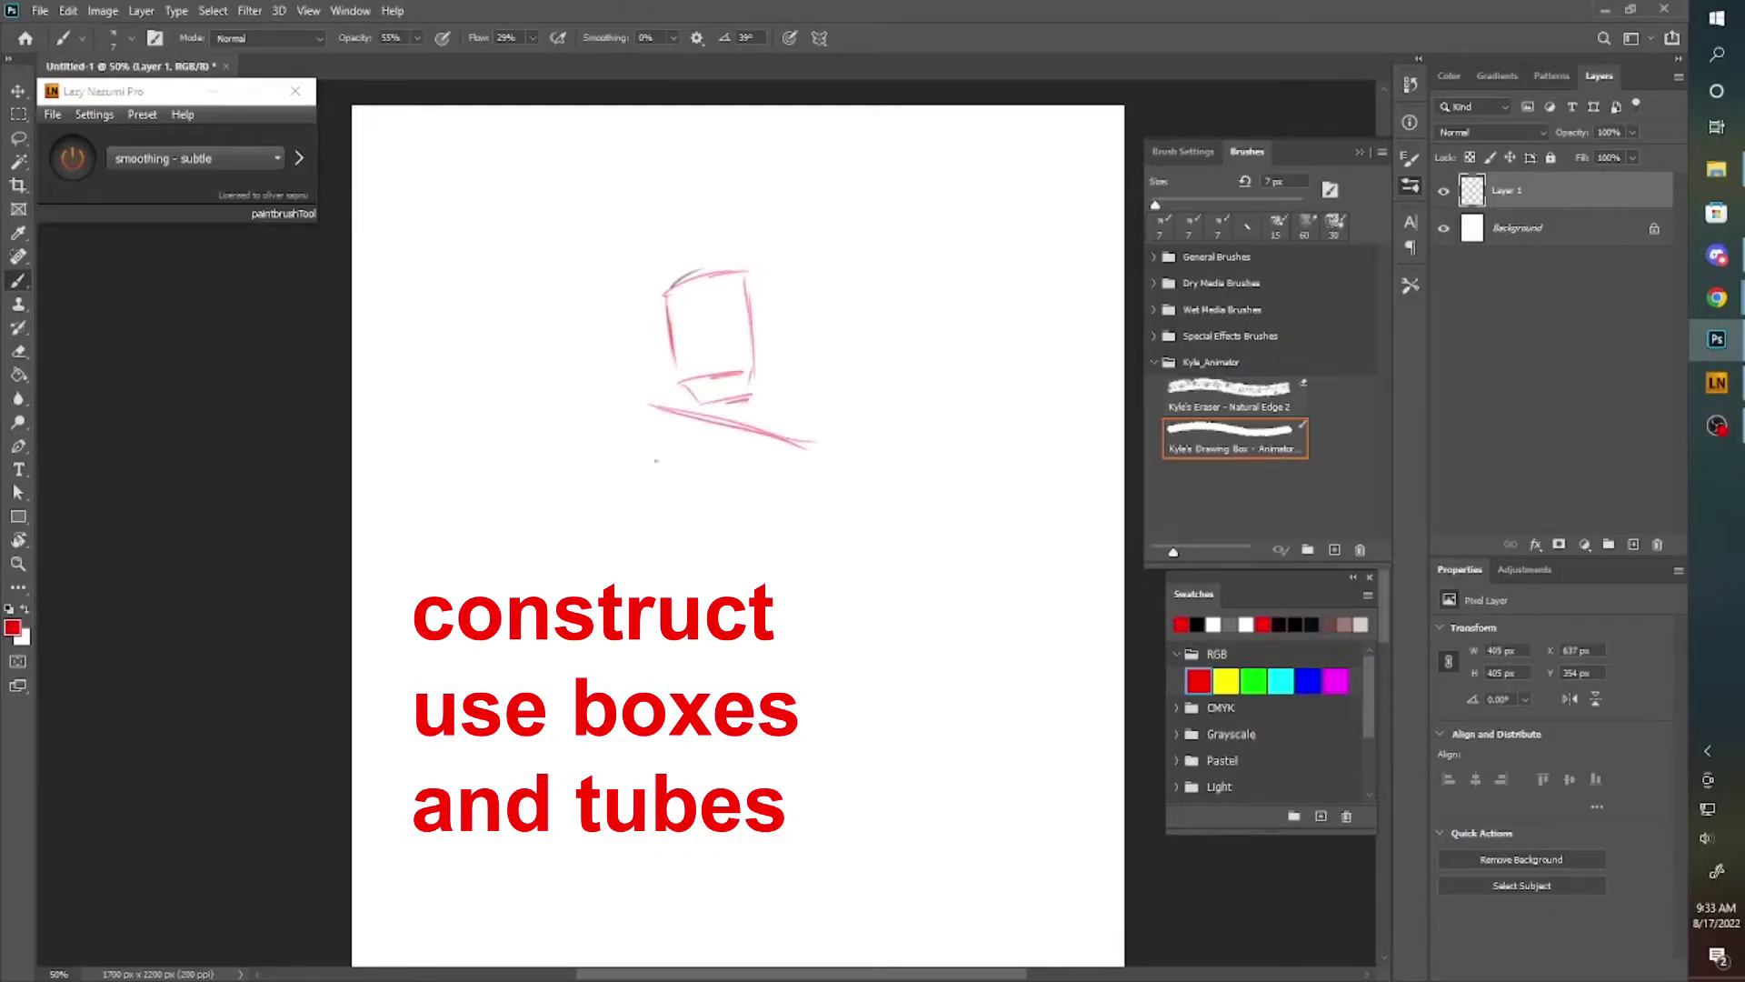
{"action": "left_click_drag", "start_coordinate": [613, 441], "coordinate": [626, 568]}
{"action": "left_click_drag", "start_coordinate": [635, 568], "coordinate": [798, 573]}
{"action": "left_click_drag", "start_coordinate": [817, 450], "coordinate": [822, 577]}
{"action": "scroll", "coordinate": [727, 500], "scroll_direction": "down", "scroll_amount": 3}
{"action": "left_click_drag", "start_coordinate": [705, 459], "coordinate": [653, 637]}
{"action": "left_click_drag", "start_coordinate": [654, 635], "coordinate": [800, 613]}
{"action": "left_click_drag", "start_coordinate": [727, 636], "coordinate": [729, 516]}
Scale the red construction down, then add the upper arm tube and shoulder ellipse.
{"action": "key", "text": "ctrl+t"}
{"action": "left_click_drag", "start_coordinate": [830, 639], "coordinate": [786, 543]}
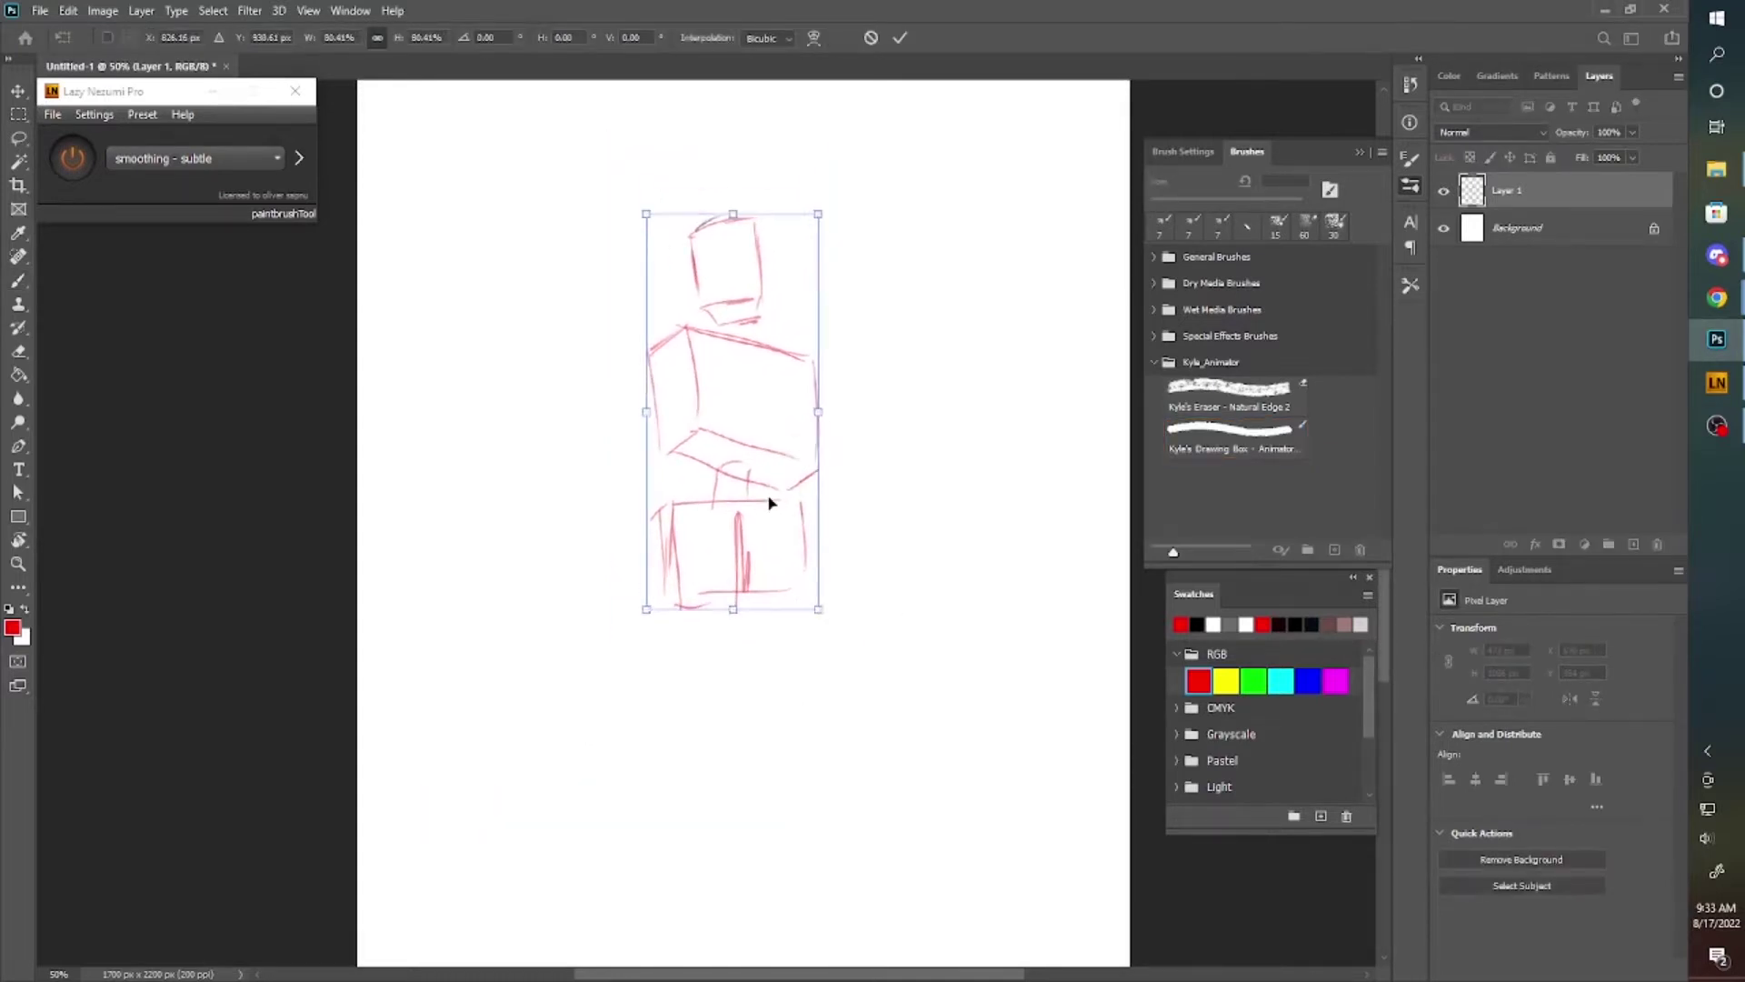
{"action": "key", "text": "Return"}
{"action": "left_click_drag", "start_coordinate": [639, 466], "coordinate": [698, 527]}
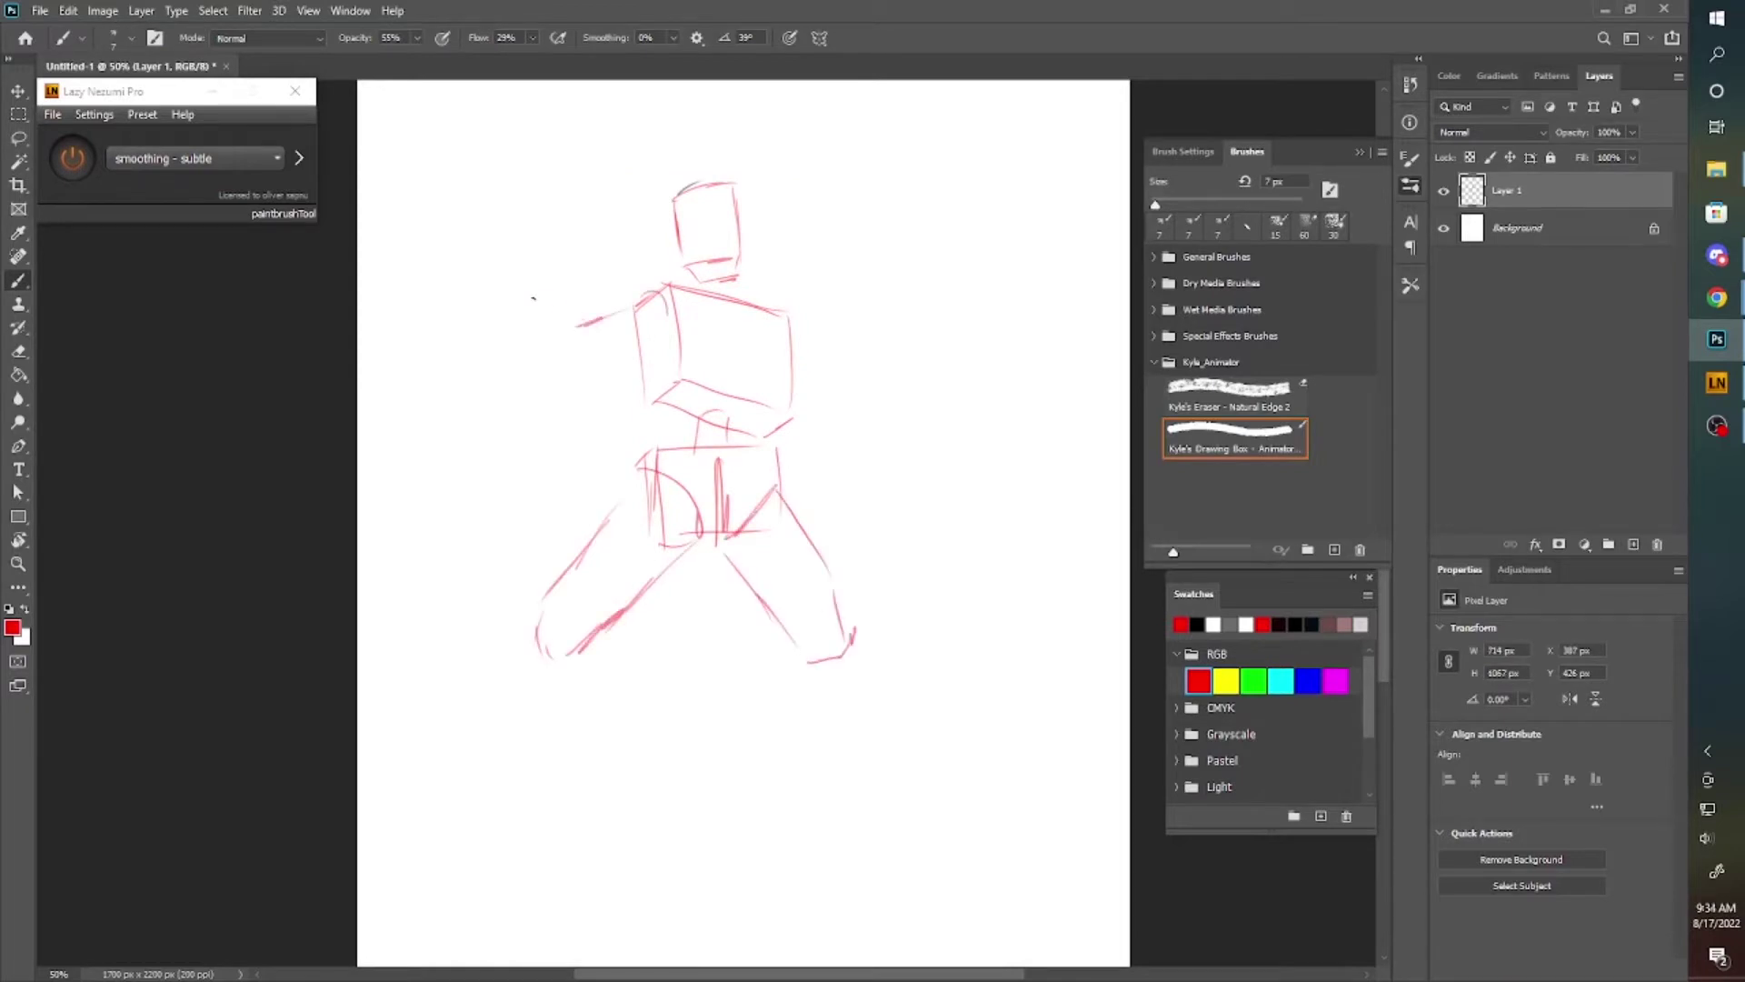
{"action": "left_click_drag", "start_coordinate": [568, 340], "coordinate": [647, 292]}
{"action": "left_click_drag", "start_coordinate": [677, 280], "coordinate": [640, 327]}
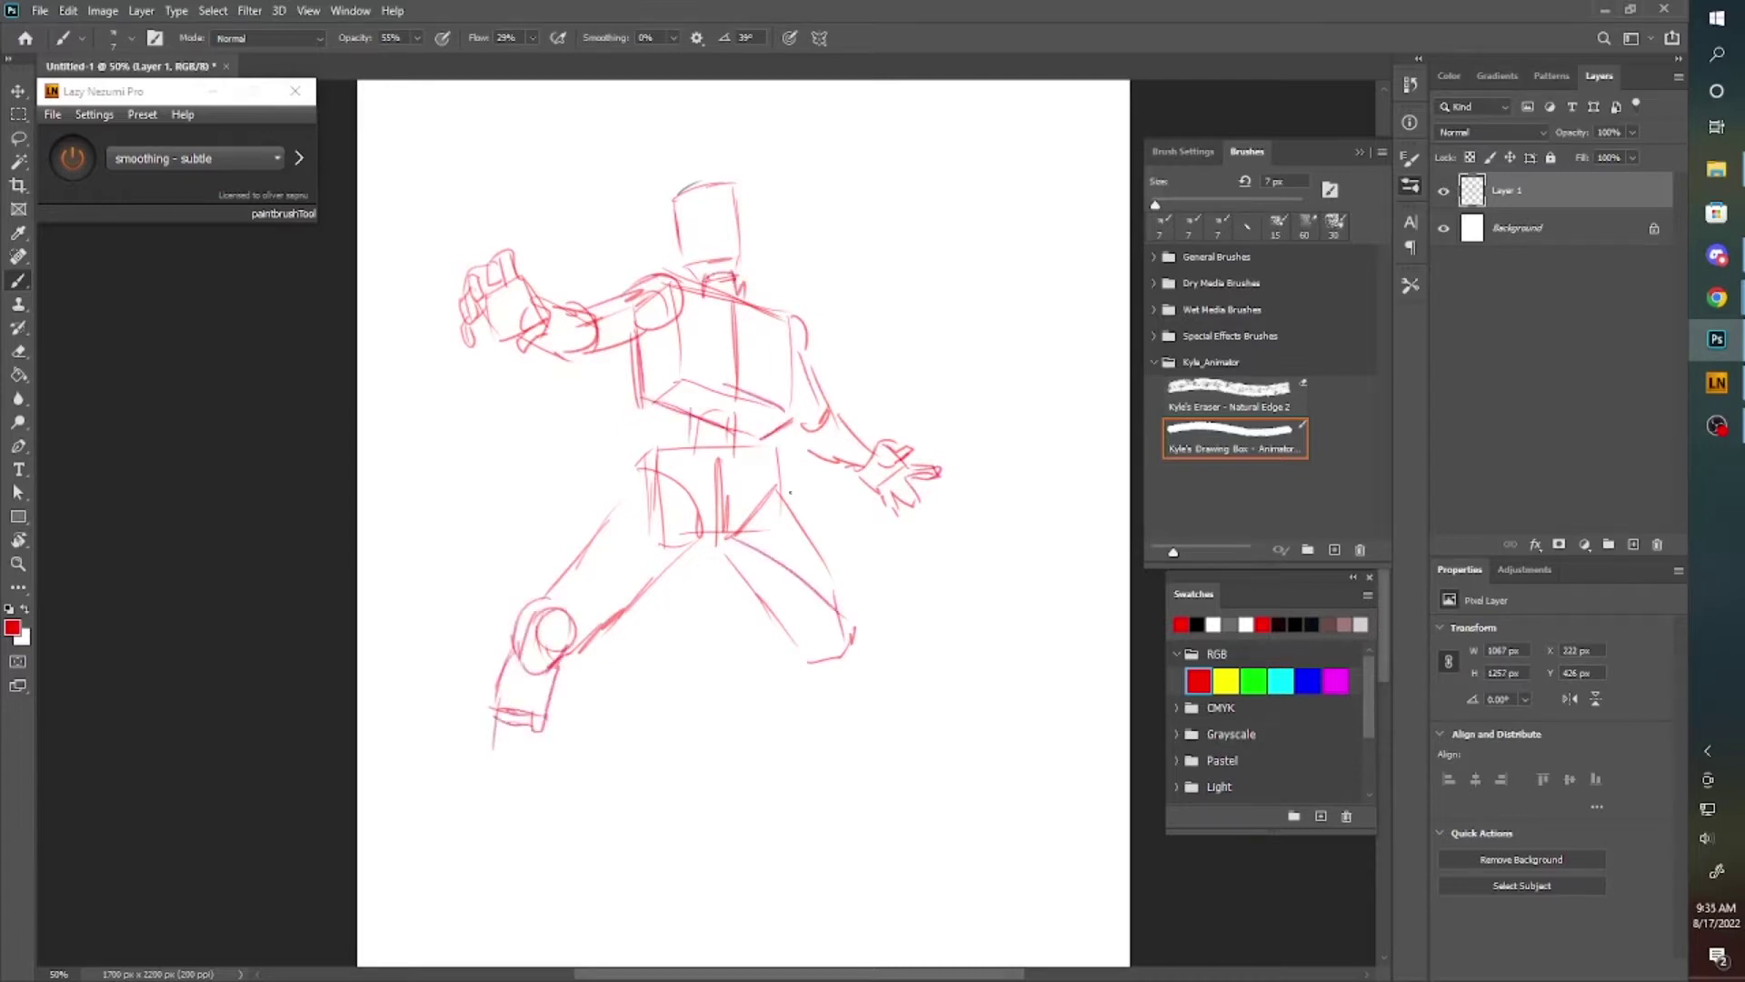
Sketch the right leg extending outward and erase the old lower-leg lines.
{"action": "left_click_drag", "start_coordinate": [779, 486], "coordinate": [934, 582]}
{"action": "left_click_drag", "start_coordinate": [920, 591], "coordinate": [878, 625]}
{"action": "key", "text": "e"}
{"action": "mouse_move", "coordinate": [777, 568]}
{"action": "left_mouse_down"}
{"action": "mouse_move", "coordinate": [818, 636]}
{"action": "mouse_move", "coordinate": [838, 627]}
{"action": "left_mouse_up"}
{"action": "key", "text": "b"}
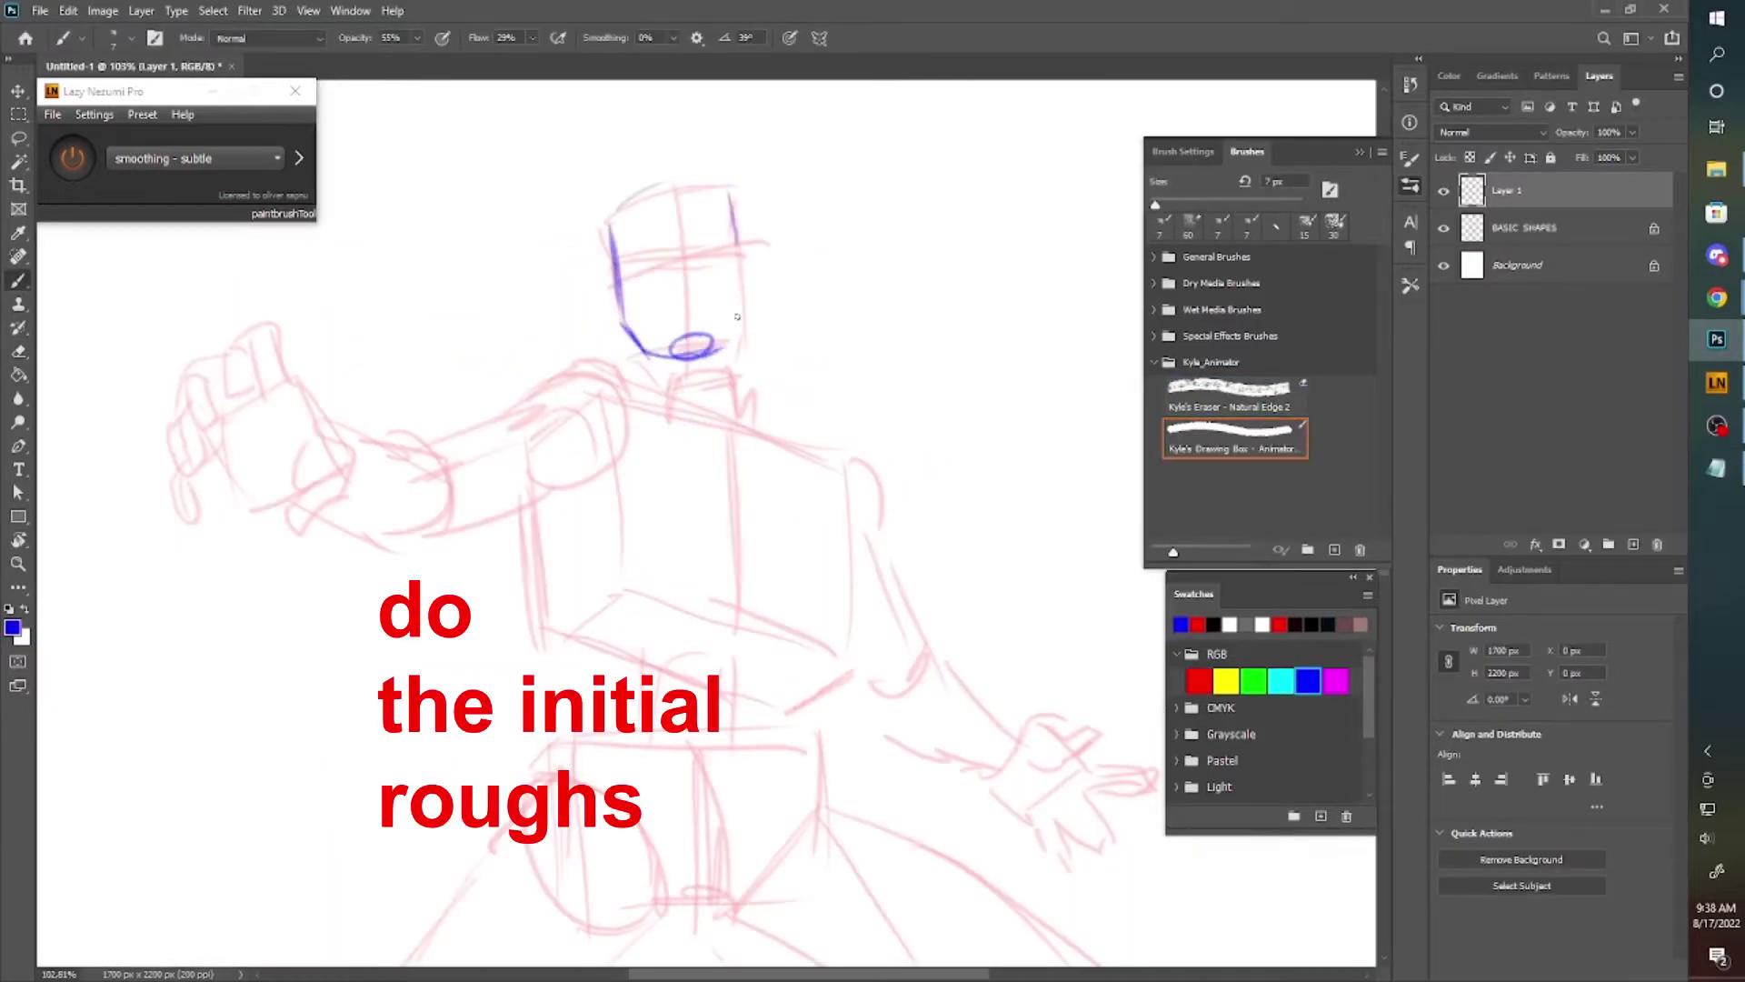
Rough the head side, neck, brow line and face centre line in blue.
{"action": "left_click_drag", "start_coordinate": [735, 243], "coordinate": [718, 352]}
{"action": "left_click_drag", "start_coordinate": [641, 350], "coordinate": [657, 398]}
{"action": "left_click_drag", "start_coordinate": [732, 336], "coordinate": [740, 435]}
{"action": "left_click_drag", "start_coordinate": [613, 262], "coordinate": [734, 245]}
{"action": "mouse_move", "coordinate": [676, 193]}
{"action": "left_mouse_down"}
{"action": "mouse_move", "coordinate": [690, 344]}
{"action": "mouse_move", "coordinate": [659, 325]}
{"action": "left_mouse_up"}
Redraw the blue head with a rounded cranium, jaw, brow mark and spiky hair.
{"action": "key", "text": "e"}
{"action": "left_click_drag", "start_coordinate": [1155, 205], "coordinate": [1180, 207]}
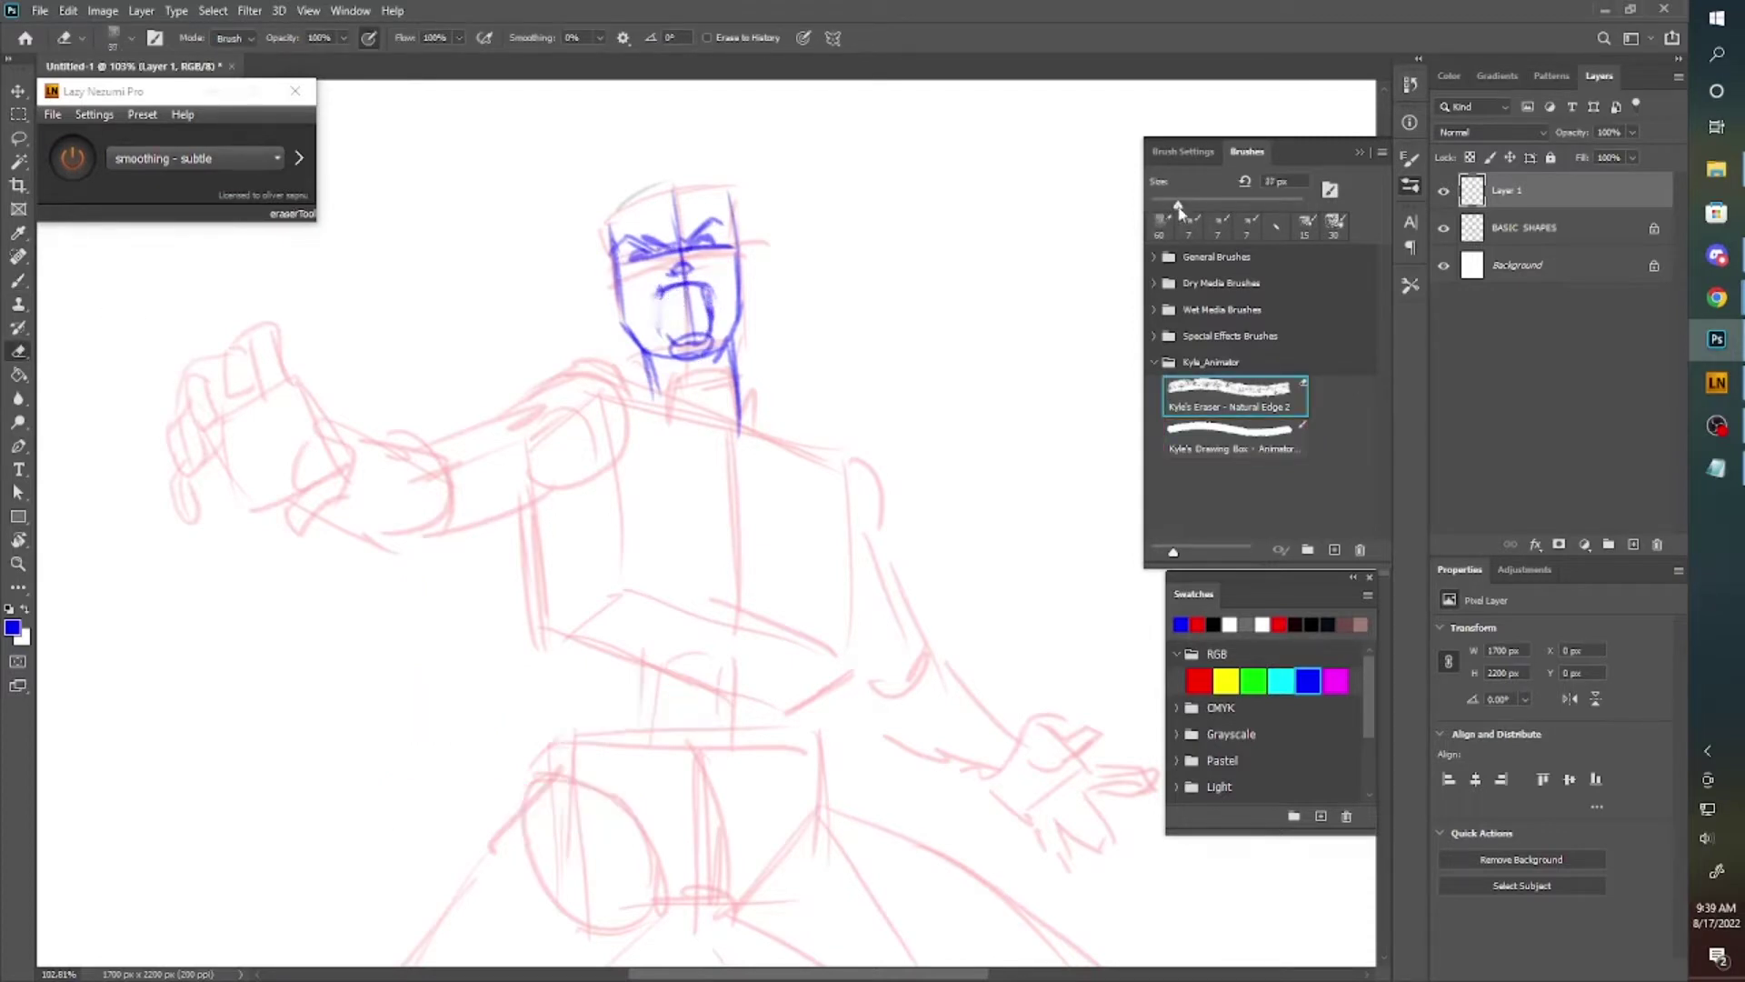
{"action": "key", "text": "b"}
{"action": "left_click_drag", "start_coordinate": [609, 264], "coordinate": [735, 211]}
{"action": "left_click_drag", "start_coordinate": [625, 295], "coordinate": [733, 202]}
{"action": "mouse_move", "coordinate": [640, 350]}
{"action": "left_mouse_down"}
{"action": "mouse_move", "coordinate": [714, 359]}
{"action": "mouse_move", "coordinate": [733, 343]}
{"action": "left_mouse_up"}
{"action": "mouse_move", "coordinate": [632, 257]}
{"action": "left_mouse_down"}
{"action": "mouse_move", "coordinate": [664, 243]}
{"action": "mouse_move", "coordinate": [709, 122]}
{"action": "mouse_move", "coordinate": [764, 159]}
{"action": "mouse_move", "coordinate": [691, 155]}
{"action": "left_mouse_up"}
{"action": "left_click_drag", "start_coordinate": [727, 168], "coordinate": [754, 127]}
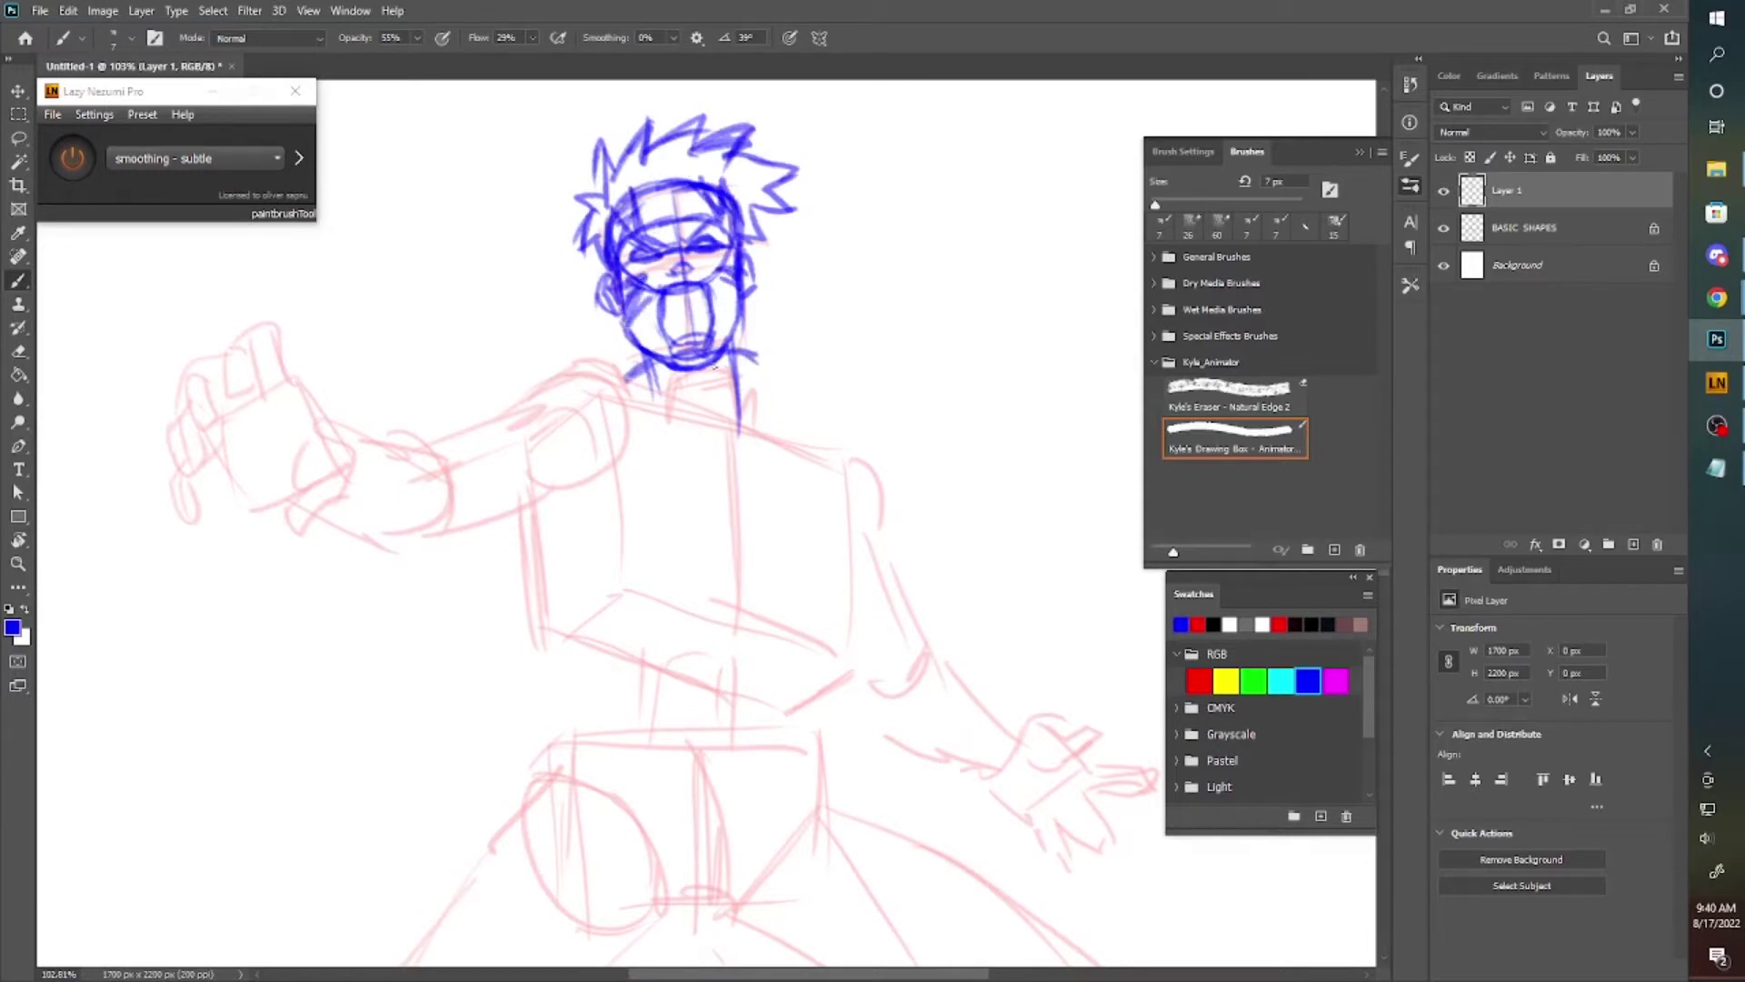
Lasso the blue head and shrink it to fit the body.
{"action": "scroll", "coordinate": [714, 366], "scroll_direction": "down", "scroll_amount": 3}
{"action": "key", "text": "l"}
{"action": "left_click_drag", "start_coordinate": [804, 381], "coordinate": [771, 391]}
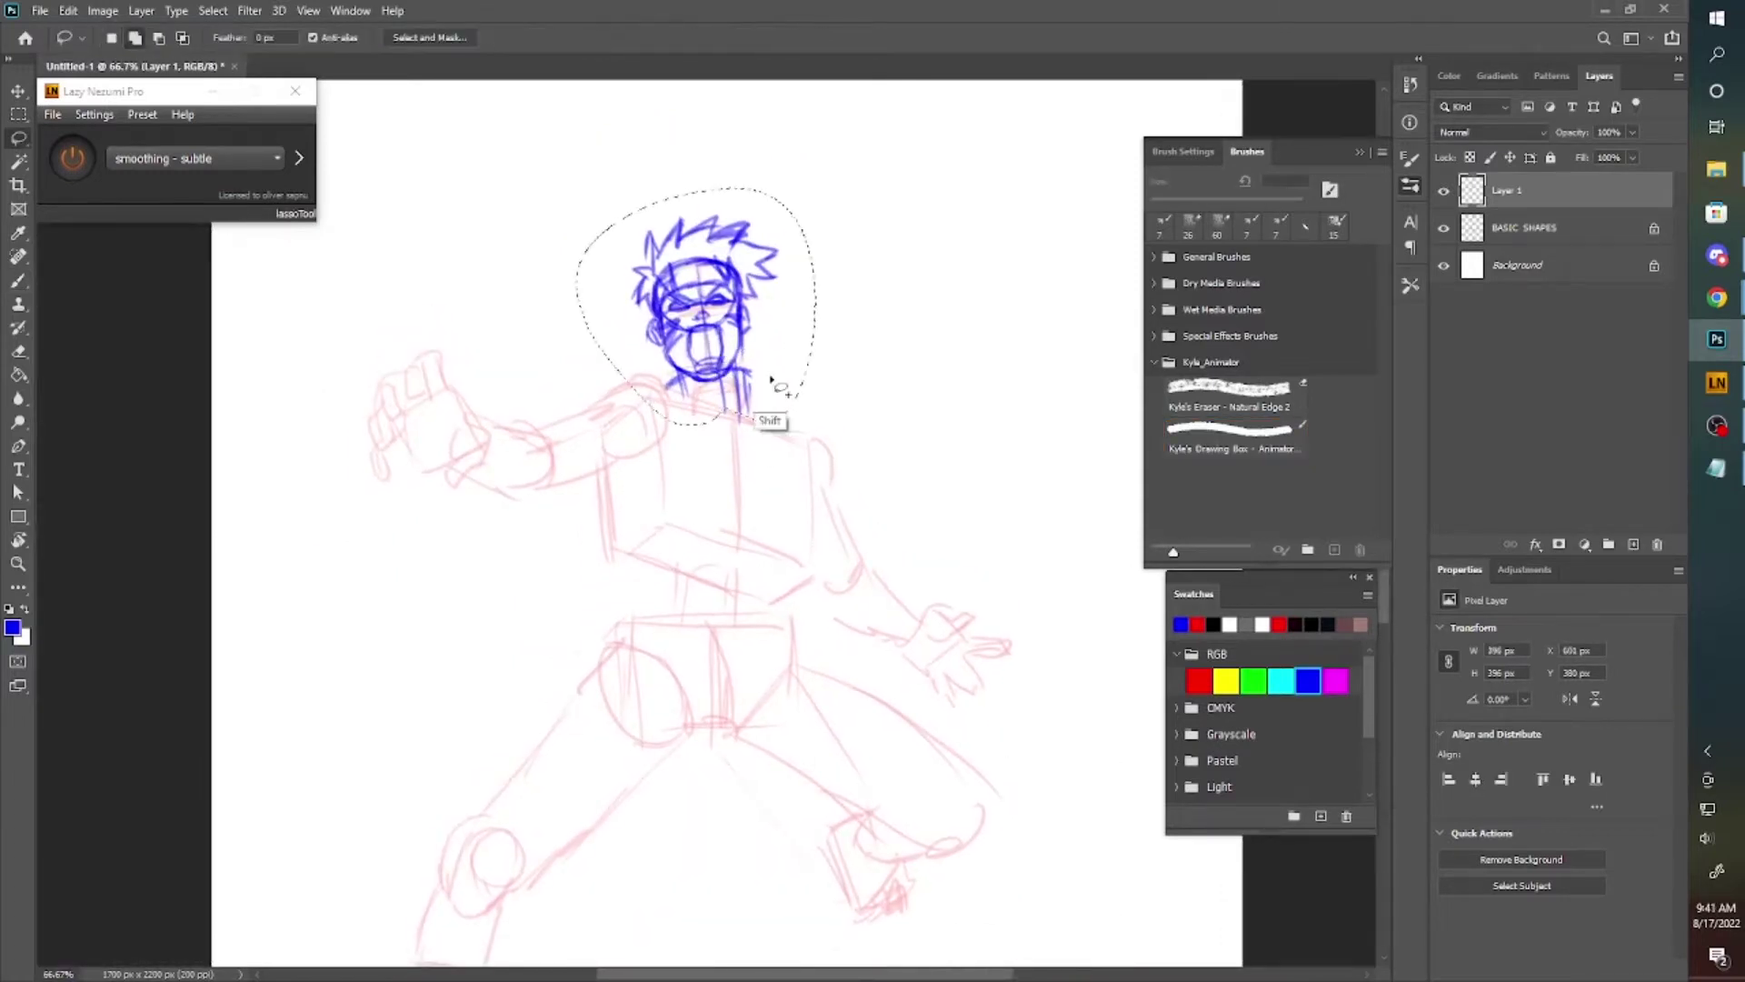
{"action": "key", "text": "ctrl+t"}
{"action": "left_click_drag", "start_coordinate": [564, 167], "coordinate": [621, 188]}
{"action": "key", "text": "Return"}
Draw the blue shoulder, chest diagonal, torso sides, waistline and shorts V.
{"action": "scroll", "coordinate": [662, 292], "scroll_direction": "down", "scroll_amount": 1}
{"action": "key", "text": "b"}
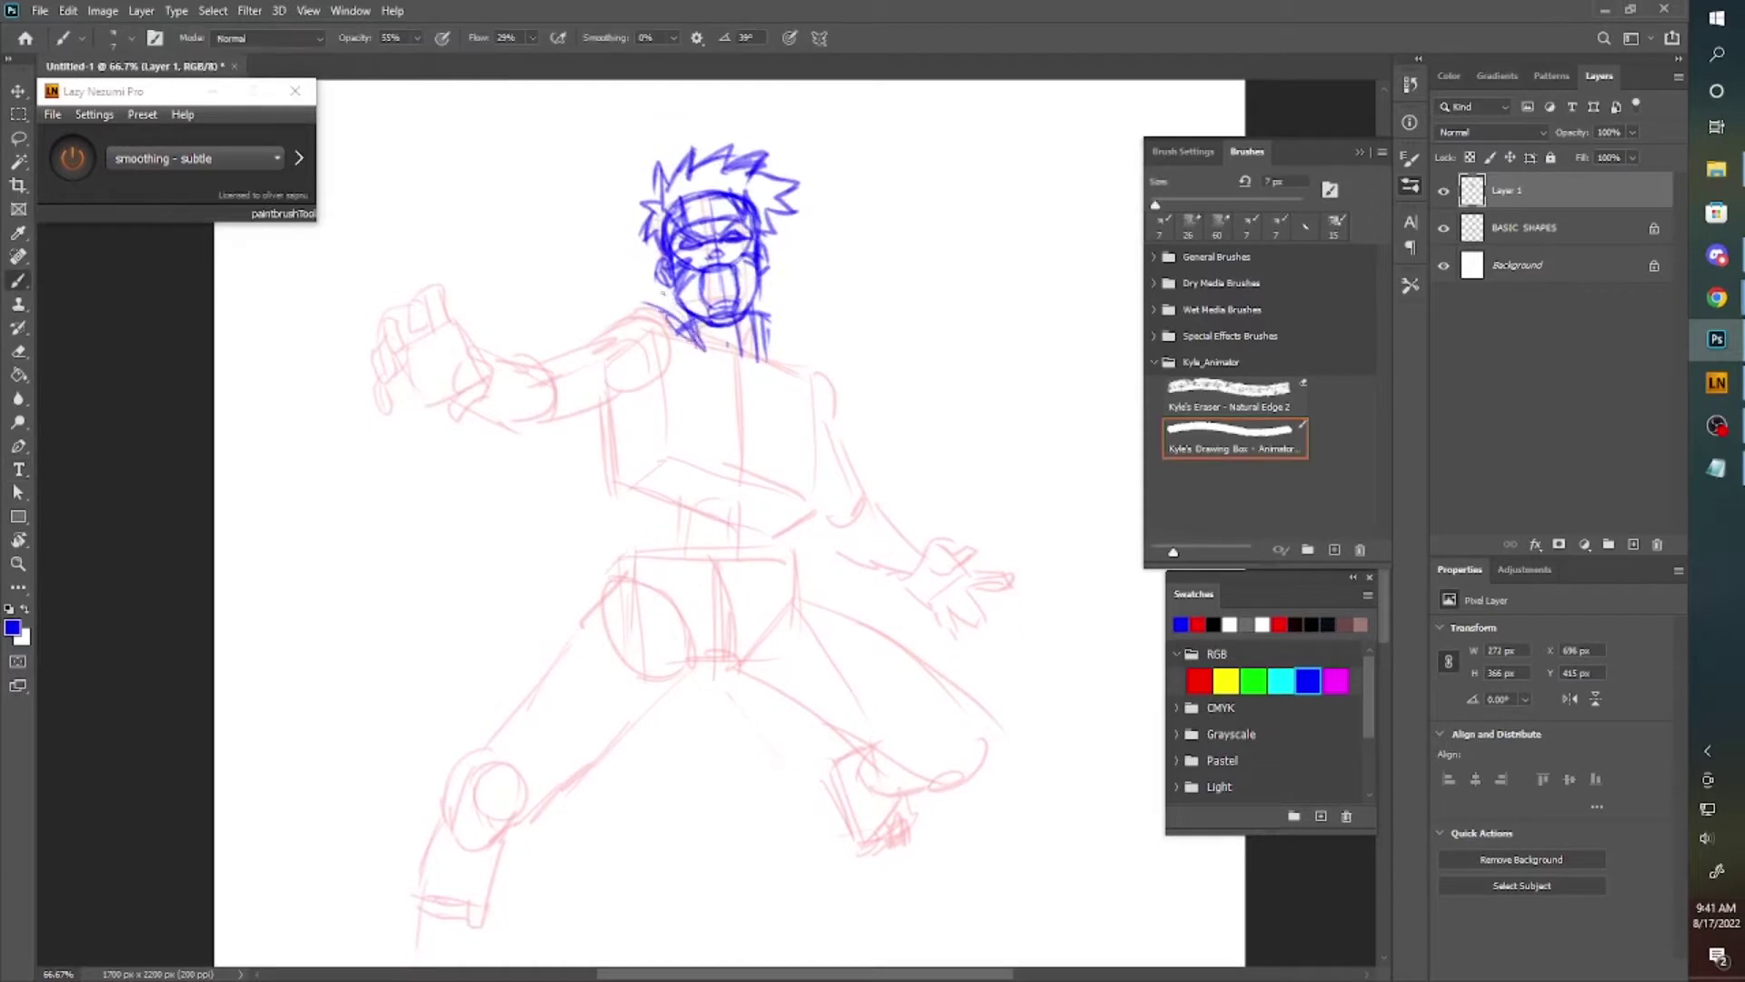
{"action": "left_click_drag", "start_coordinate": [650, 295], "coordinate": [511, 351]}
{"action": "left_click_drag", "start_coordinate": [633, 373], "coordinate": [754, 491]}
{"action": "left_click_drag", "start_coordinate": [611, 428], "coordinate": [595, 568]}
{"action": "left_click_drag", "start_coordinate": [625, 537], "coordinate": [718, 545]}
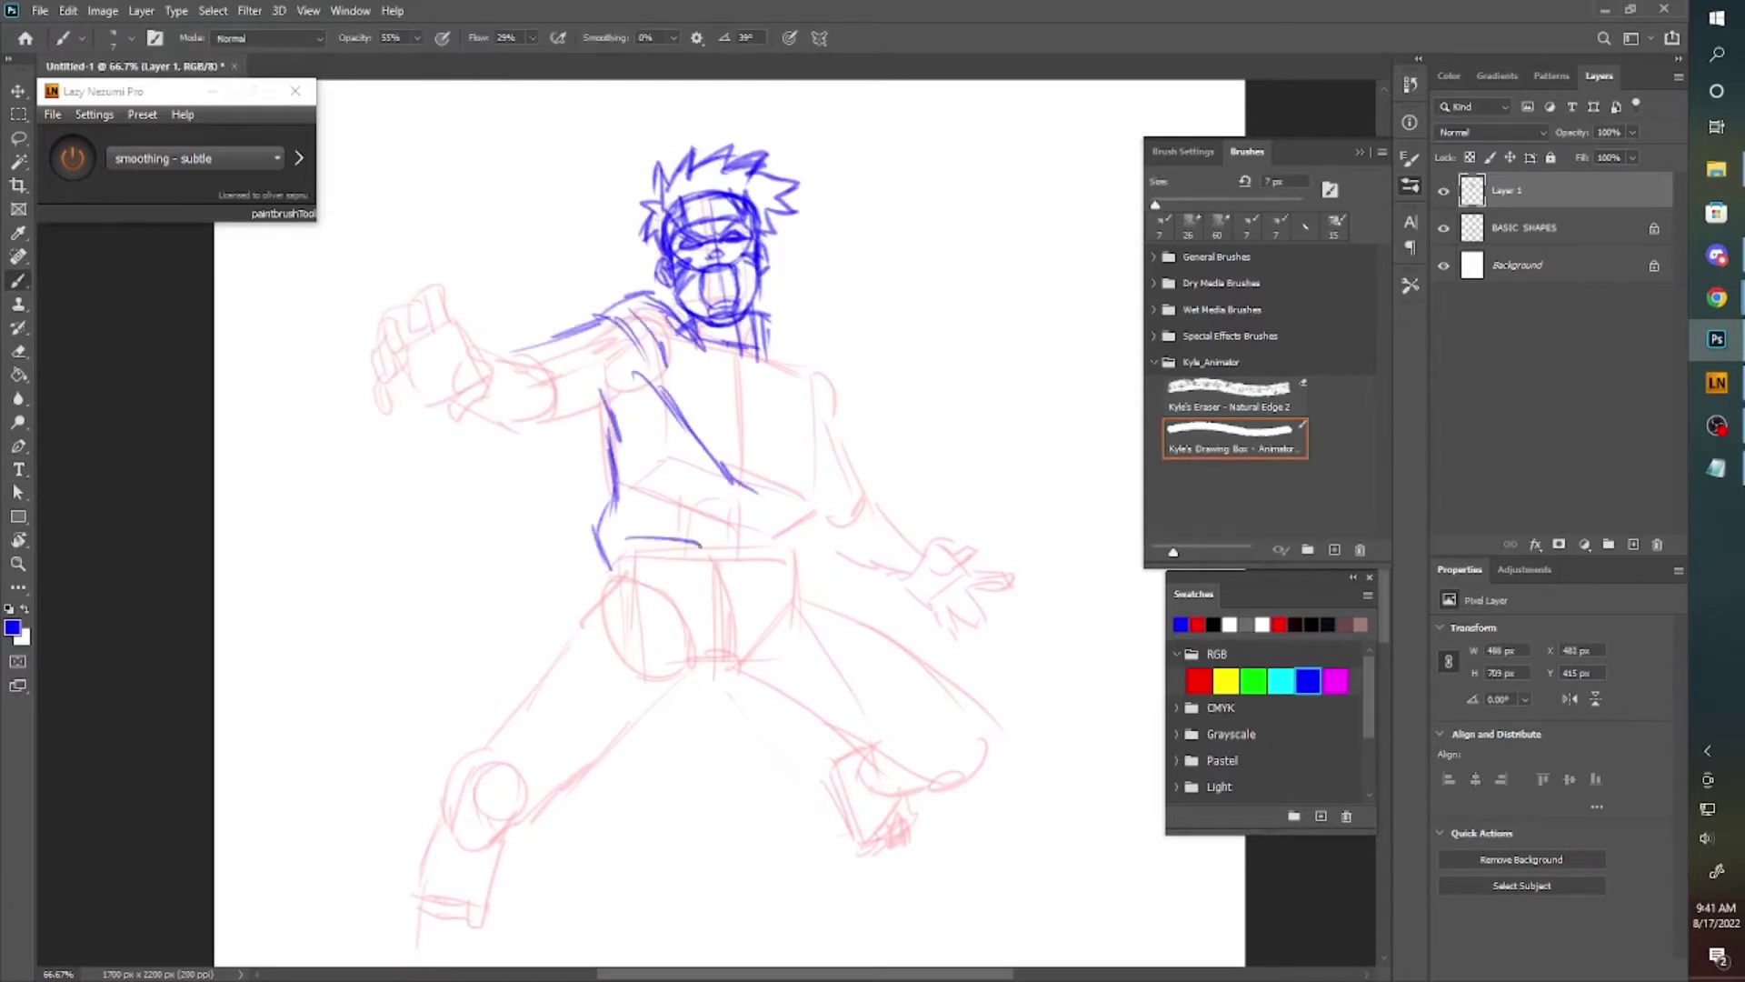
{"action": "left_click_drag", "start_coordinate": [738, 355], "coordinate": [759, 523]}
{"action": "mouse_move", "coordinate": [763, 359]}
{"action": "left_mouse_down"}
{"action": "mouse_move", "coordinate": [787, 369]}
{"action": "mouse_move", "coordinate": [782, 400]}
{"action": "left_mouse_up"}
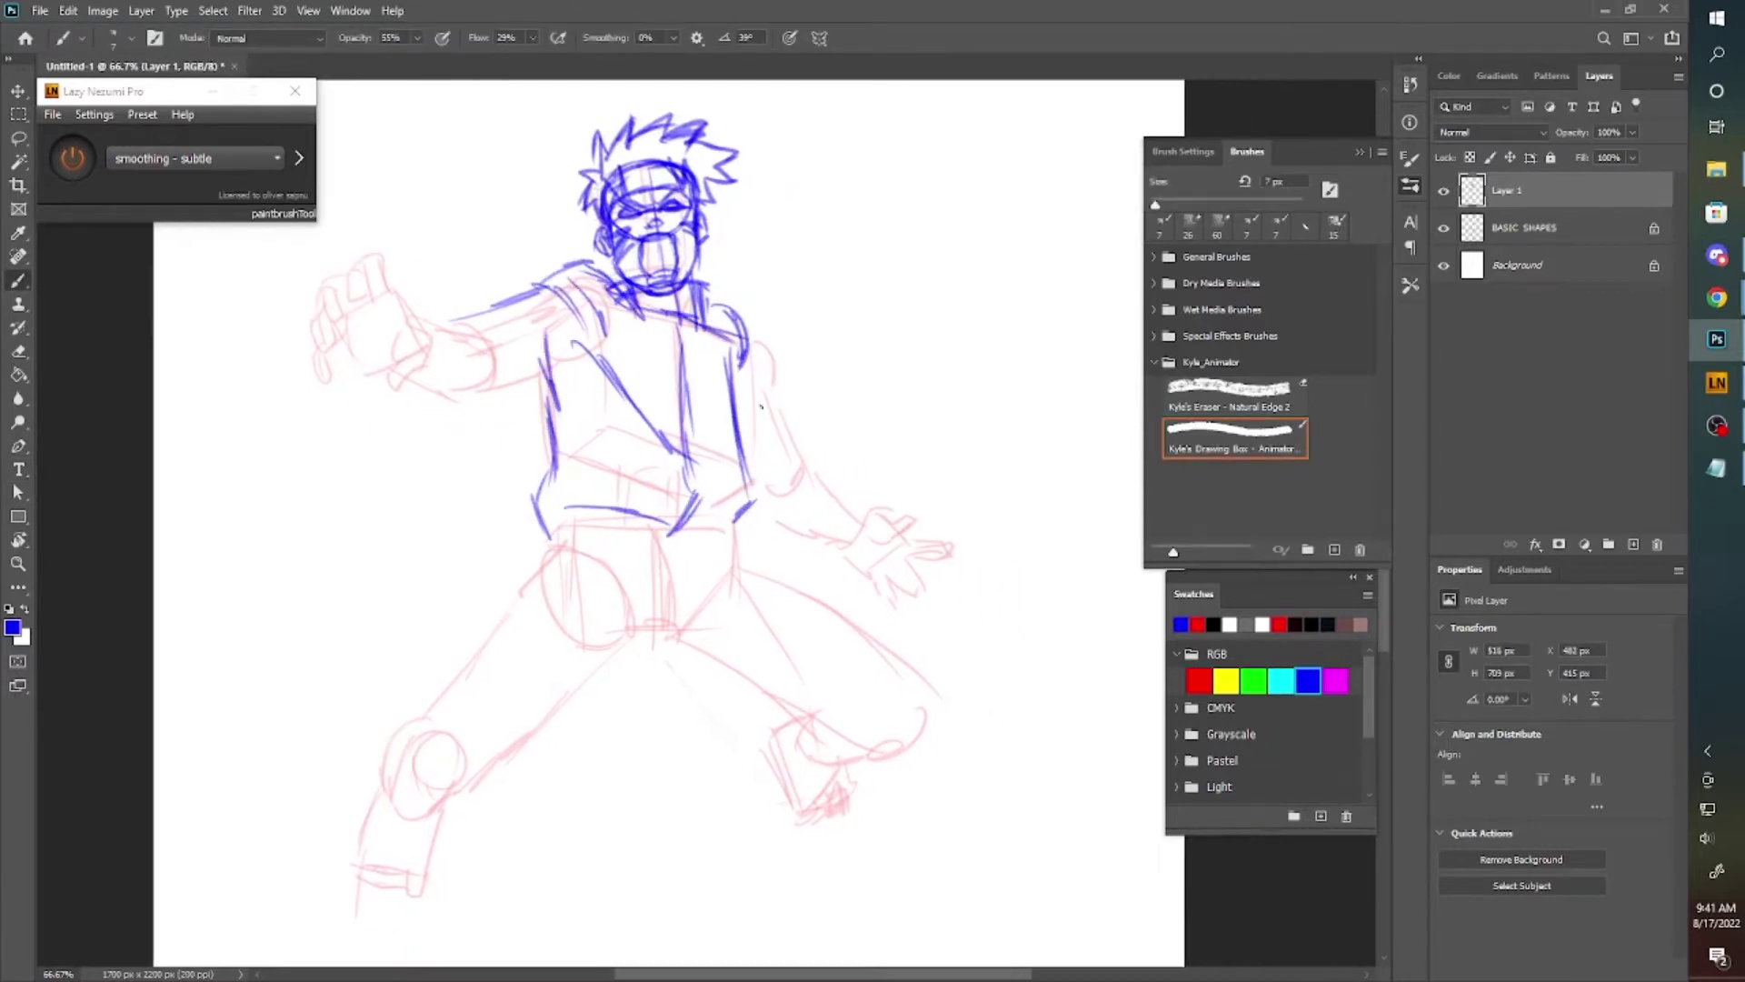
{"action": "mouse_move", "coordinate": [736, 332]}
{"action": "left_mouse_down"}
{"action": "mouse_move", "coordinate": [727, 505]}
{"action": "mouse_move", "coordinate": [759, 568]}
{"action": "left_mouse_up"}
{"action": "left_click_drag", "start_coordinate": [664, 496], "coordinate": [595, 563]}
Recenter the view and nudge the head slightly down and right.
{"action": "left_click_drag", "start_coordinate": [595, 343], "coordinate": [563, 414]}
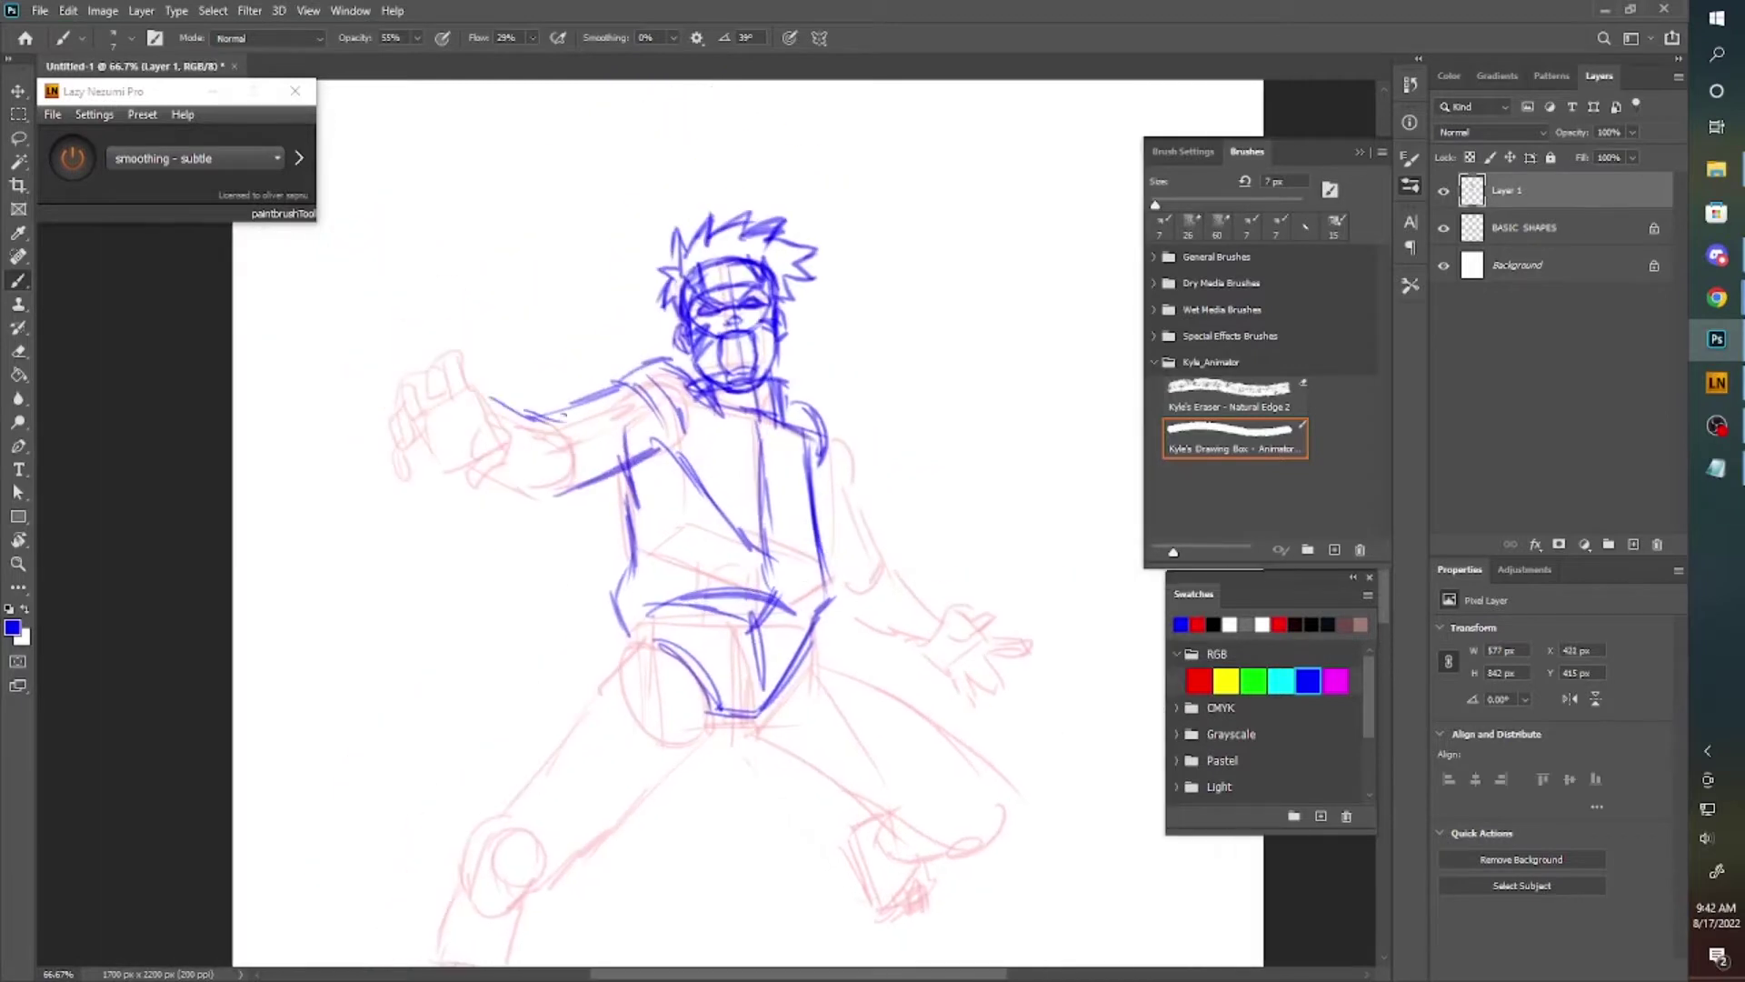
{"action": "mouse_move", "coordinate": [815, 395]}
{"action": "left_mouse_down"}
{"action": "mouse_move", "coordinate": [742, 270]}
{"action": "mouse_move", "coordinate": [773, 359]}
{"action": "left_mouse_up"}
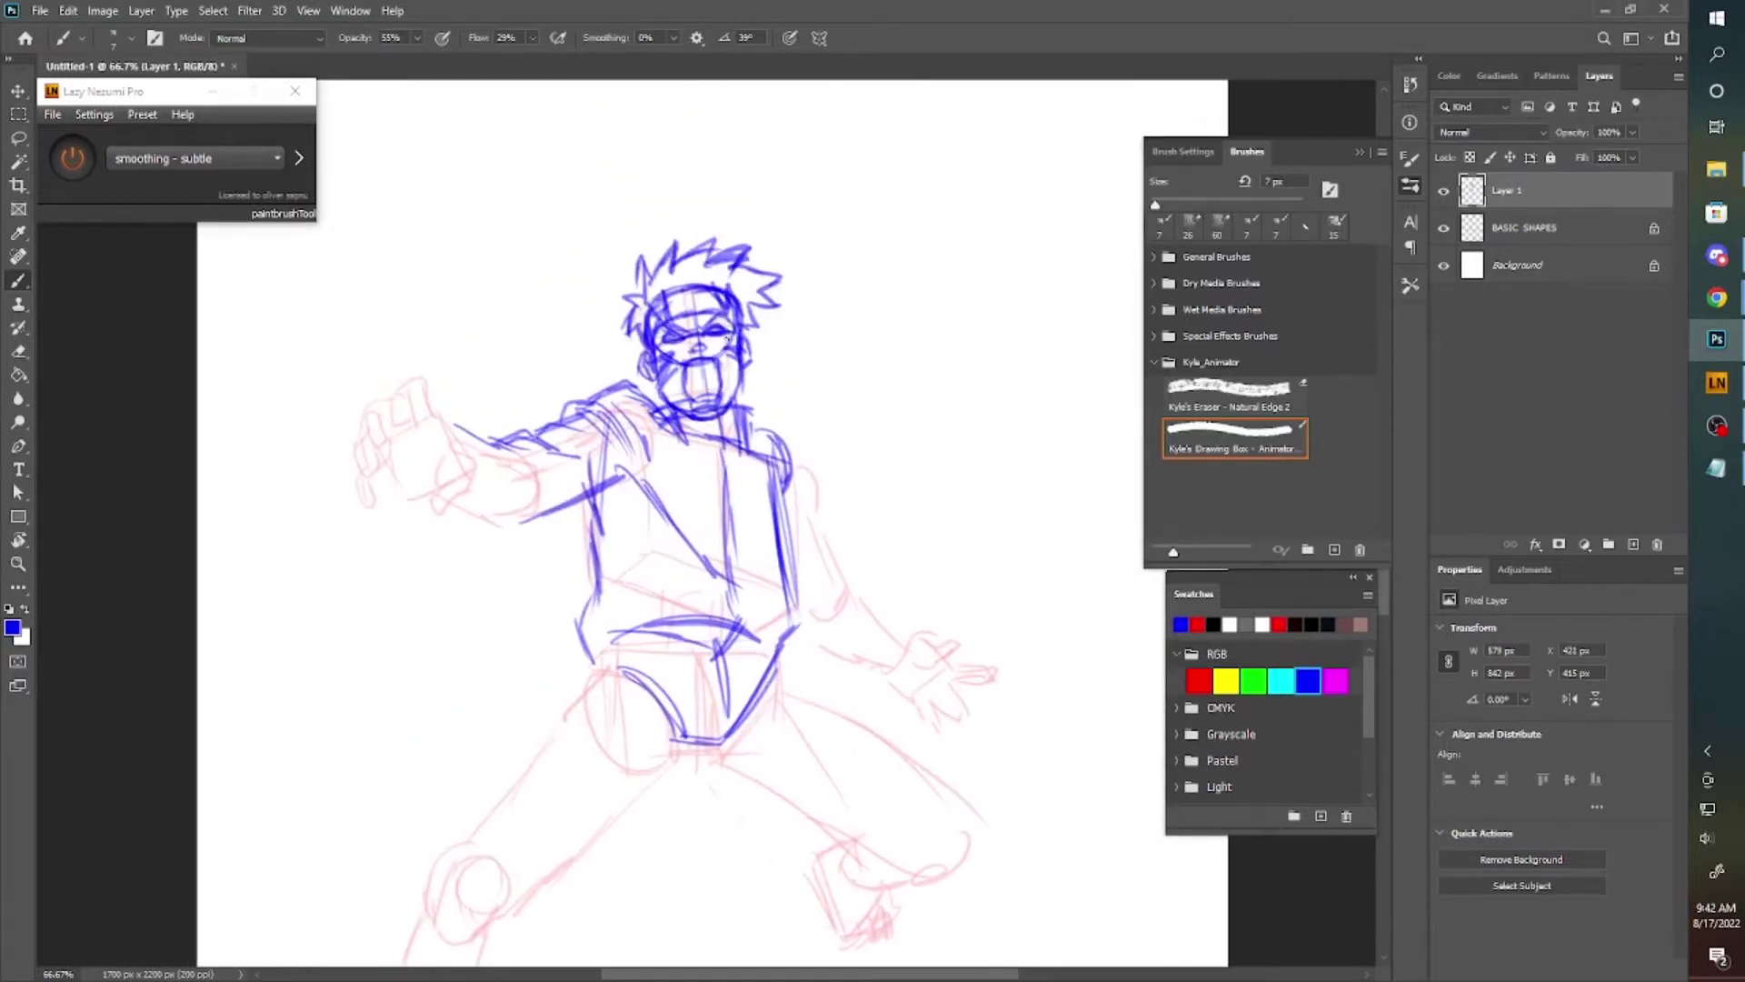
{"action": "key", "text": "l"}
{"action": "left_click_drag", "start_coordinate": [681, 187], "coordinate": [672, 193]}
{"action": "key", "text": "v"}
{"action": "left_click_drag", "start_coordinate": [730, 323], "coordinate": [741, 331]}
Draw the blue left leg and knee, plus belt lines and torso sides.
{"action": "left_click_drag", "start_coordinate": [870, 319], "coordinate": [818, 125]}
{"action": "key", "text": "b"}
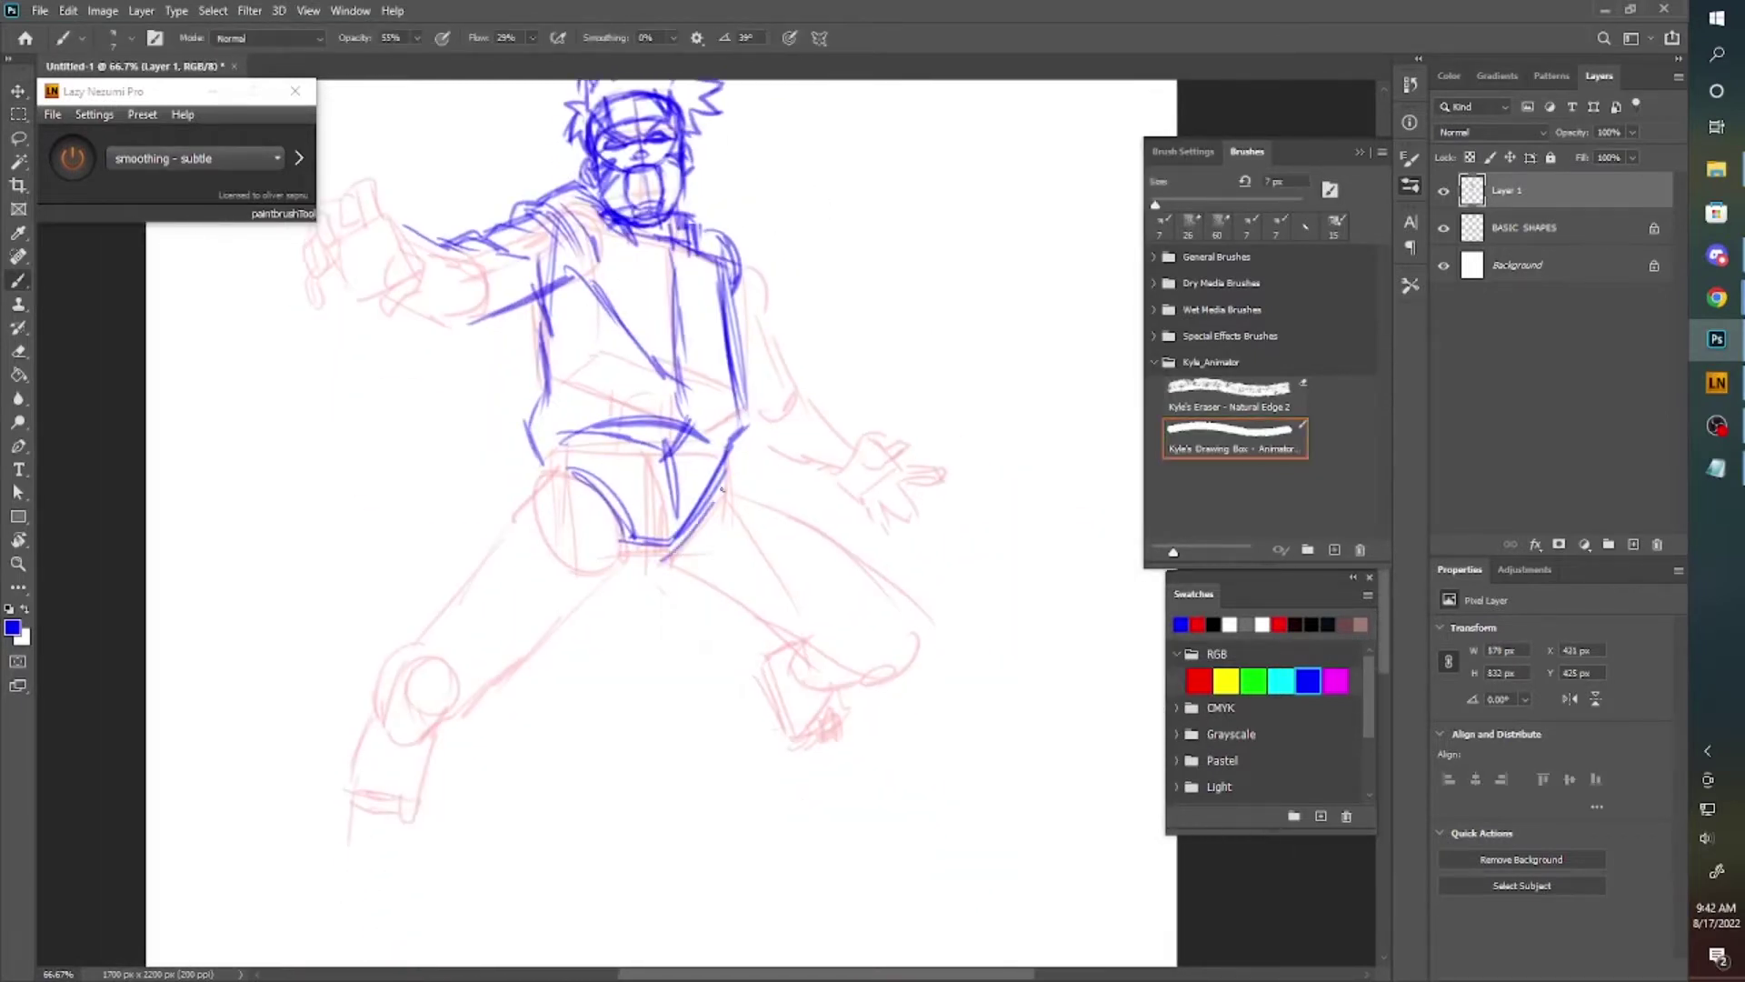
{"action": "mouse_move", "coordinate": [532, 513]}
{"action": "left_mouse_down"}
{"action": "mouse_move", "coordinate": [400, 649]}
{"action": "mouse_move", "coordinate": [591, 455]}
{"action": "left_mouse_up"}
{"action": "mouse_move", "coordinate": [400, 691]}
{"action": "left_mouse_down"}
{"action": "mouse_move", "coordinate": [474, 709]}
{"action": "mouse_move", "coordinate": [636, 545]}
{"action": "left_mouse_up"}
{"action": "mouse_move", "coordinate": [509, 532]}
{"action": "left_mouse_down"}
{"action": "mouse_move", "coordinate": [554, 445]}
{"action": "mouse_move", "coordinate": [627, 409]}
{"action": "mouse_move", "coordinate": [677, 232]}
{"action": "left_mouse_up"}
{"action": "left_click_drag", "start_coordinate": [605, 434], "coordinate": [704, 409]}
{"action": "left_click_drag", "start_coordinate": [722, 277], "coordinate": [745, 404]}
Outline the left thigh, lower leg, ankle and foot in blue.
{"action": "mouse_move", "coordinate": [545, 499]}
{"action": "left_mouse_down"}
{"action": "mouse_move", "coordinate": [690, 377]}
{"action": "mouse_move", "coordinate": [550, 590]}
{"action": "left_mouse_up"}
{"action": "left_click_drag", "start_coordinate": [538, 525], "coordinate": [673, 388]}
{"action": "mouse_move", "coordinate": [578, 600]}
{"action": "left_mouse_down"}
{"action": "mouse_move", "coordinate": [560, 658]}
{"action": "mouse_move", "coordinate": [551, 607]}
{"action": "left_mouse_up"}
{"action": "left_click_drag", "start_coordinate": [536, 658], "coordinate": [556, 681]}
{"action": "scroll", "coordinate": [575, 627], "scroll_direction": "down", "scroll_amount": 3}
Draw the blue fist with finger strokes, knuckle marks and a forearm arc.
{"action": "scroll", "coordinate": [400, 381], "scroll_direction": "up", "scroll_amount": 2}
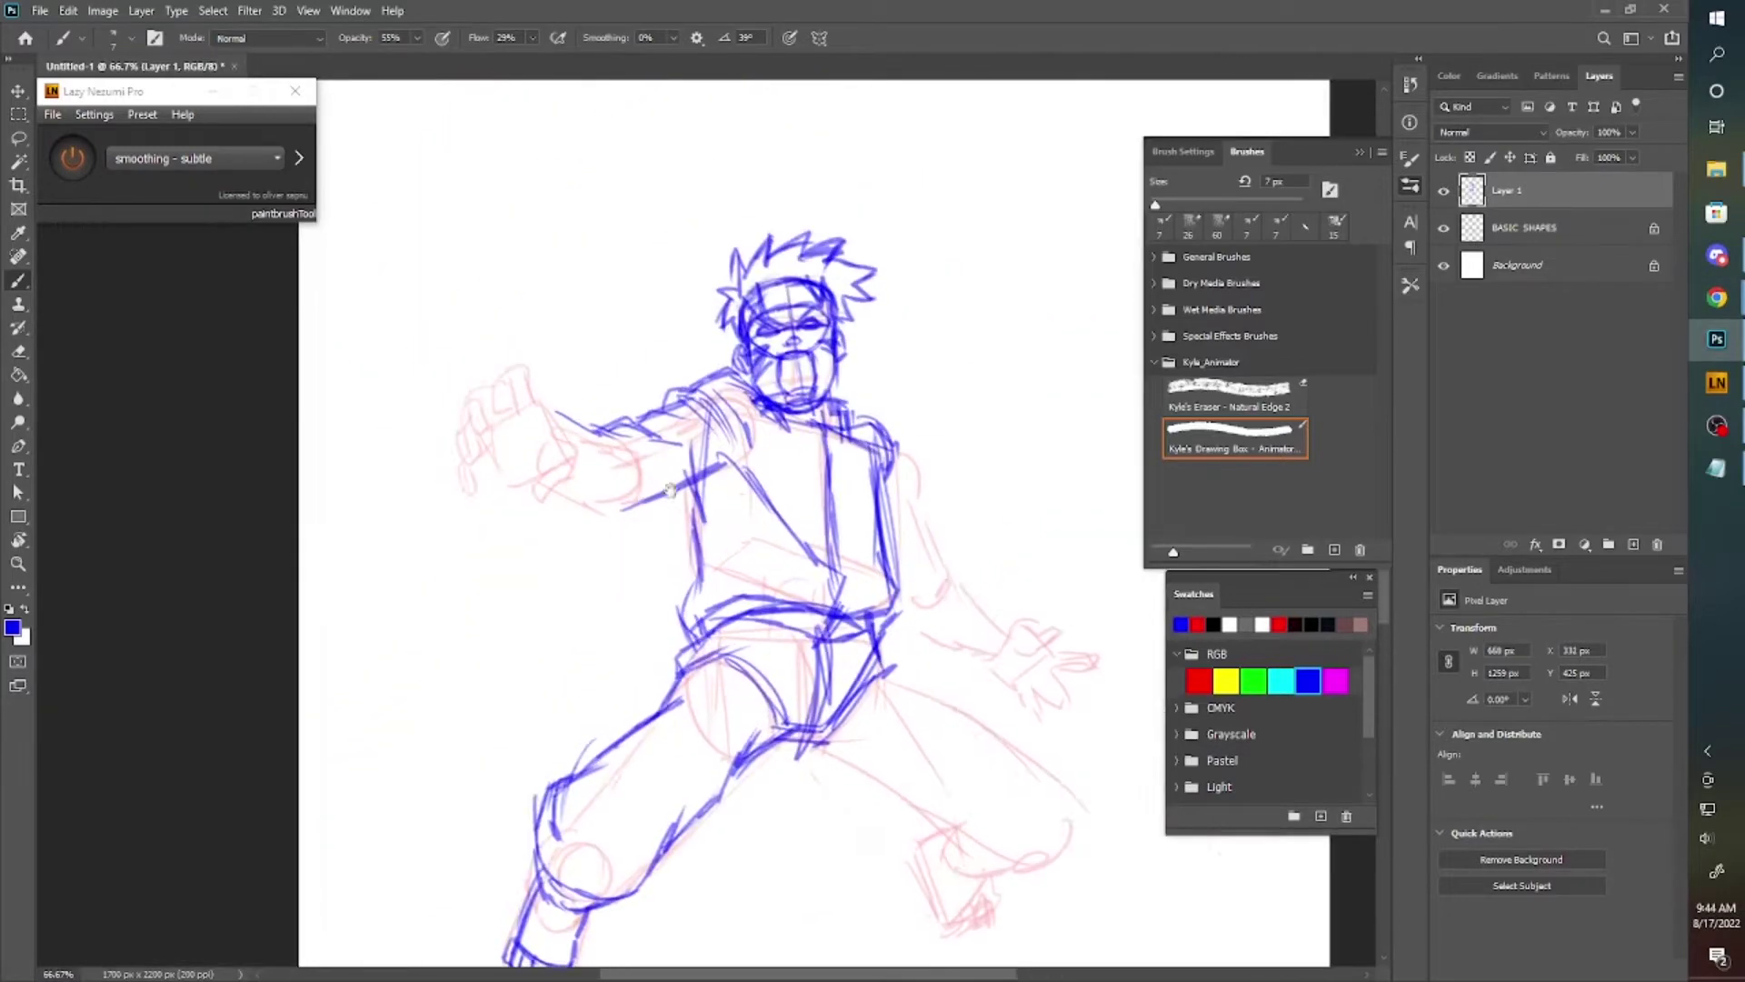
{"action": "scroll", "coordinate": [400, 382], "scroll_direction": "up", "scroll_amount": 4}
{"action": "left_click_drag", "start_coordinate": [398, 377], "coordinate": [434, 374]}
{"action": "mouse_move", "coordinate": [393, 365]}
{"action": "left_mouse_down"}
{"action": "mouse_move", "coordinate": [414, 352]}
{"action": "mouse_move", "coordinate": [451, 374]}
{"action": "left_mouse_up"}
{"action": "left_click_drag", "start_coordinate": [394, 365], "coordinate": [532, 486]}
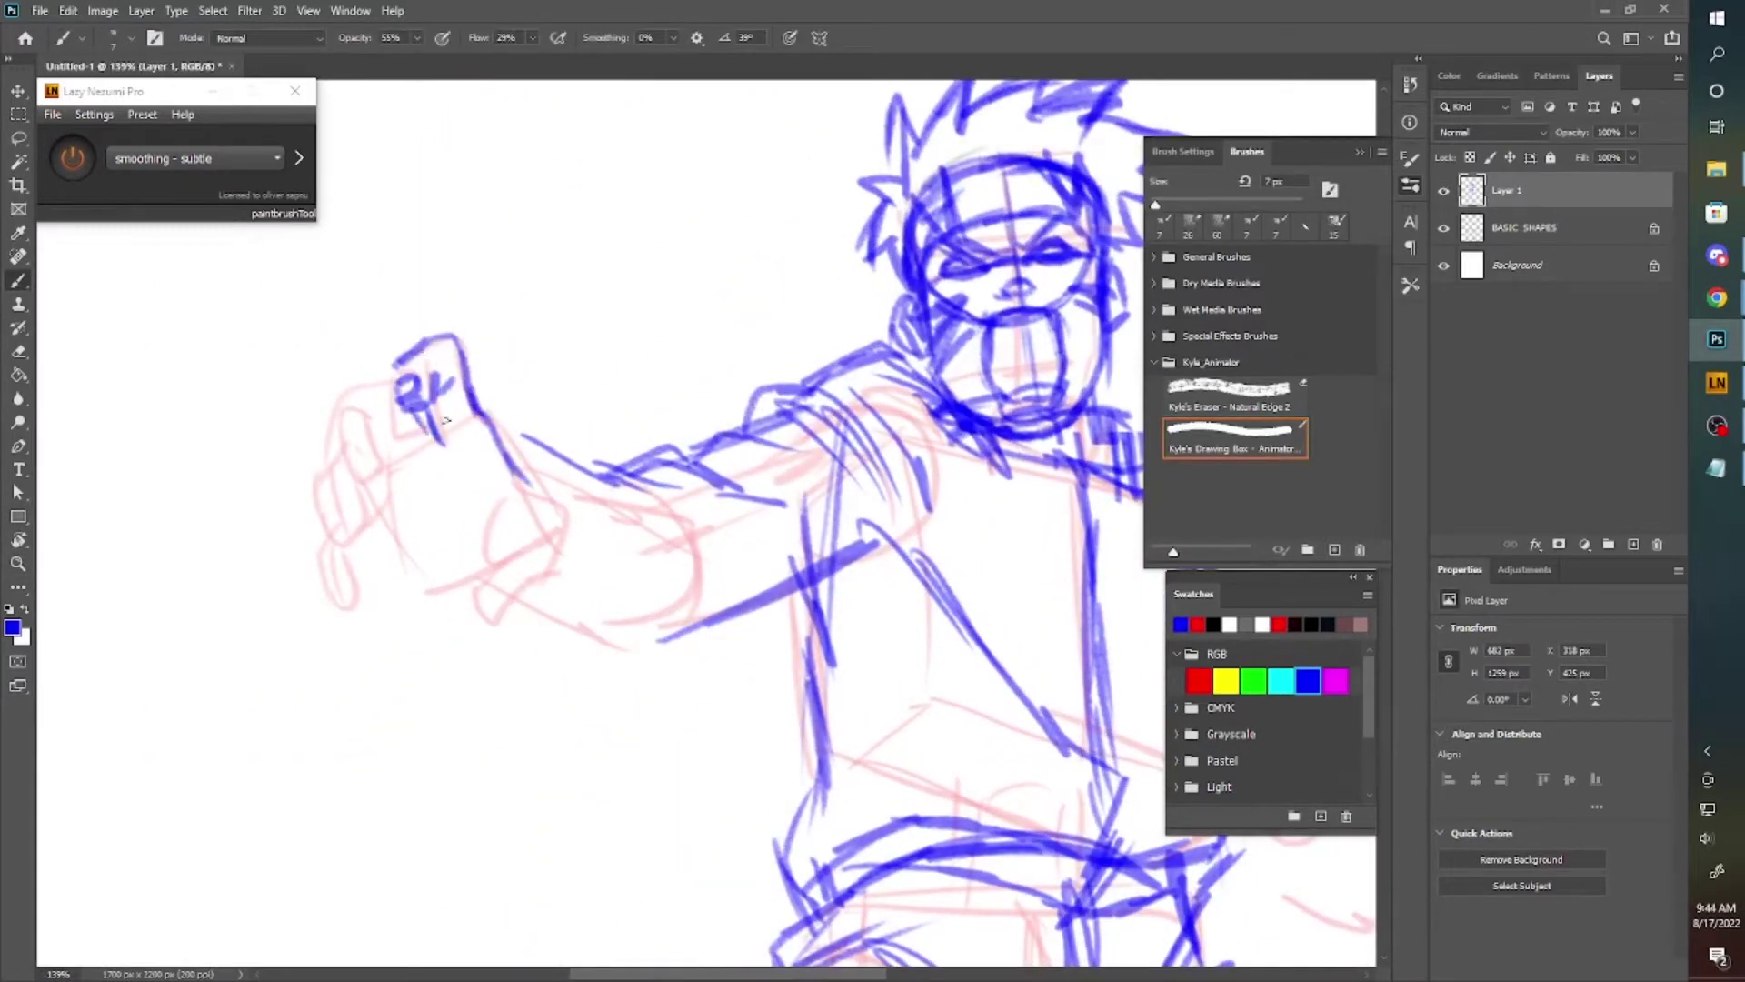
{"action": "left_click_drag", "start_coordinate": [387, 379], "coordinate": [356, 470]}
{"action": "left_click_drag", "start_coordinate": [356, 471], "coordinate": [404, 409]}
{"action": "left_click_drag", "start_coordinate": [345, 520], "coordinate": [338, 573]}
{"action": "left_click_drag", "start_coordinate": [364, 486], "coordinate": [382, 543]}
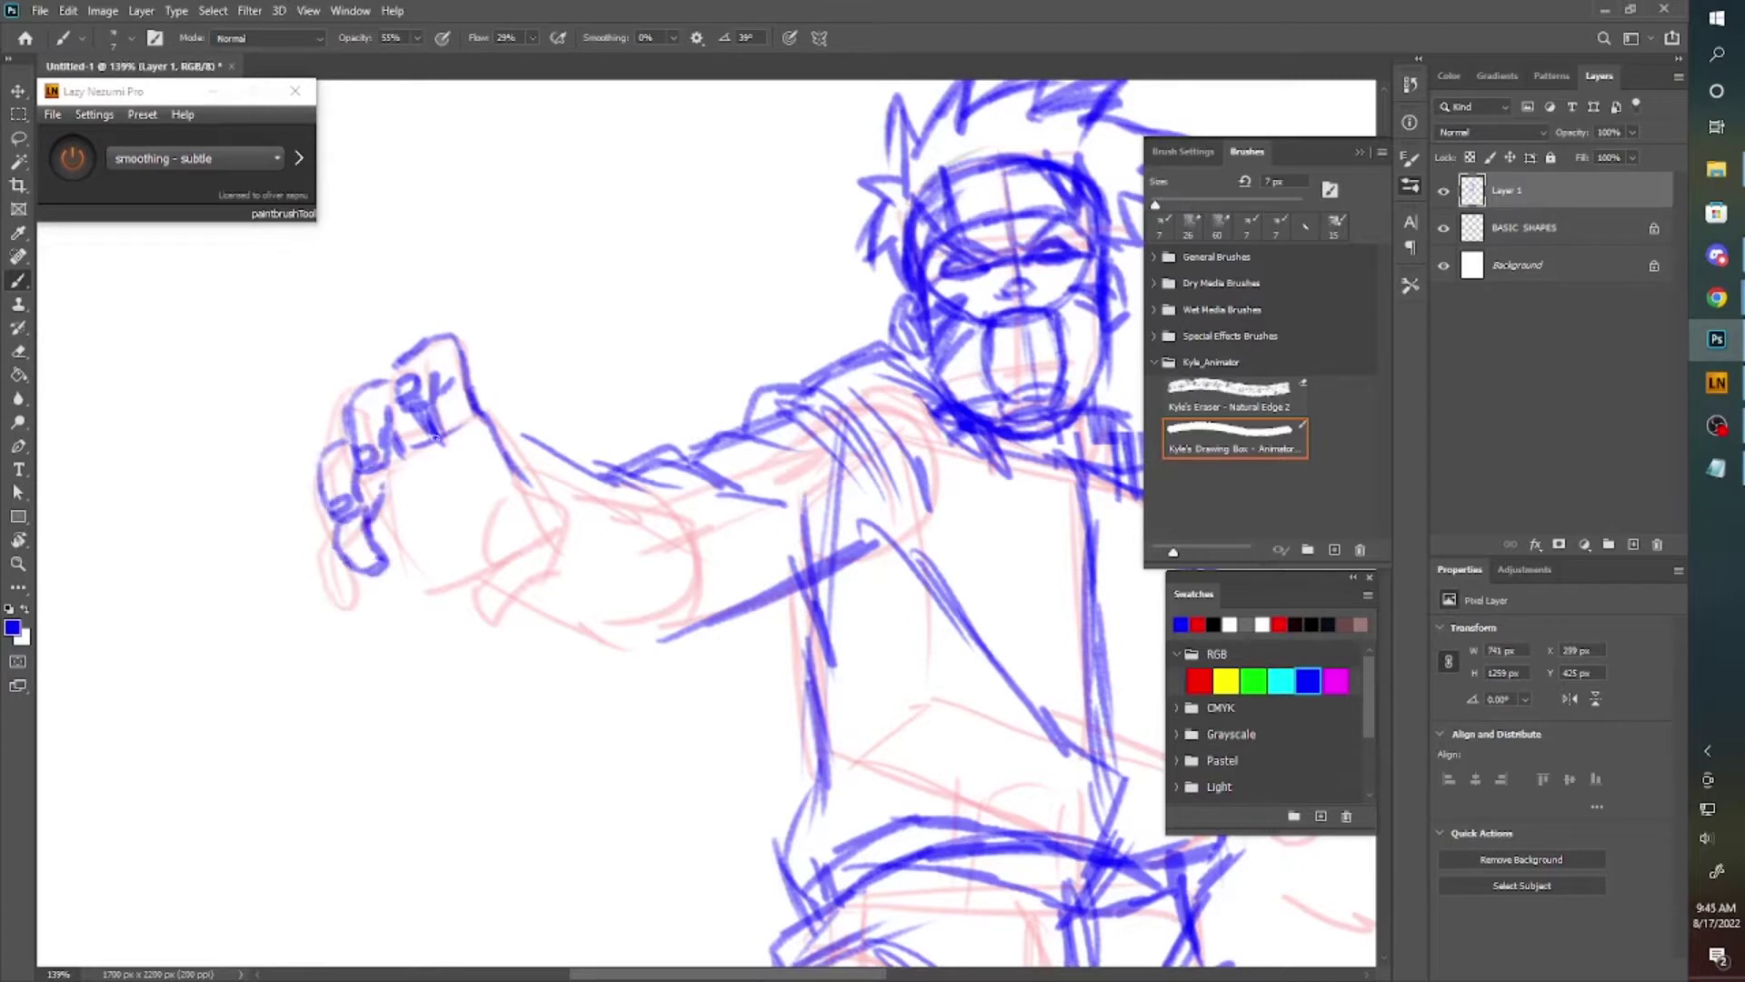
{"action": "mouse_move", "coordinate": [428, 436]}
{"action": "left_mouse_down"}
{"action": "mouse_move", "coordinate": [400, 523]}
{"action": "mouse_move", "coordinate": [415, 526]}
{"action": "left_mouse_up"}
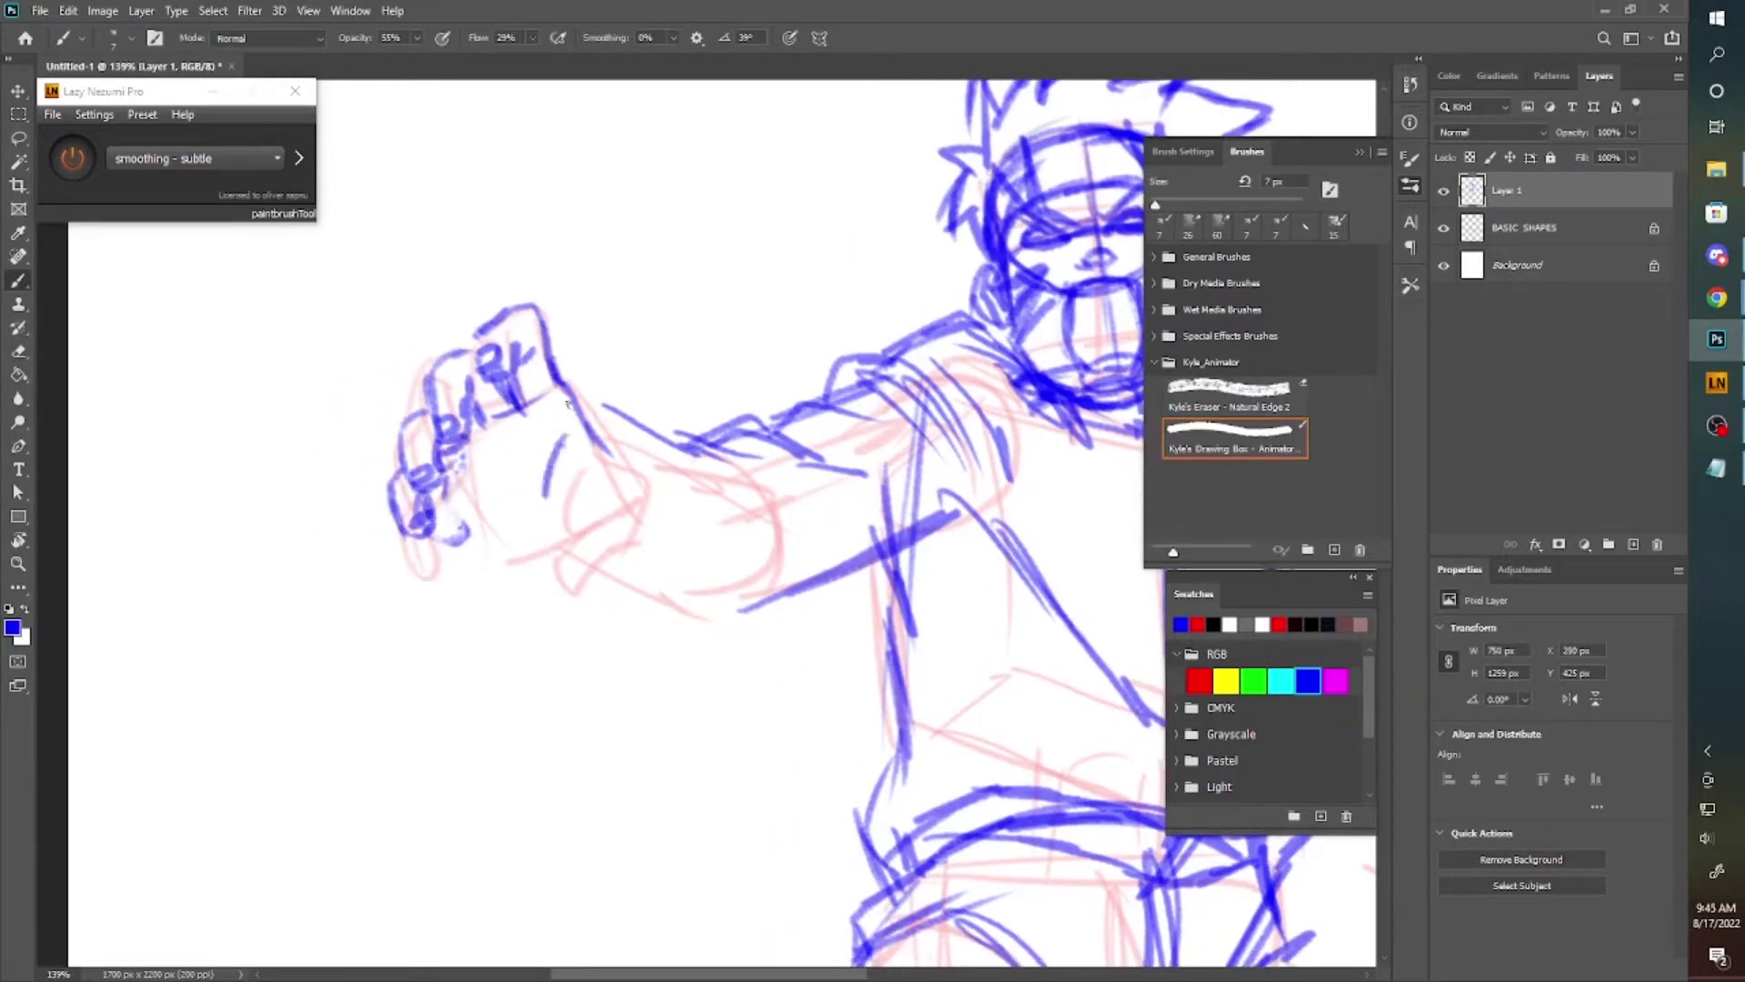
Refine the fist's knuckle-to-wrist contour and thumb.
{"action": "left_click_drag", "start_coordinate": [567, 402], "coordinate": [609, 450]}
{"action": "left_click_drag", "start_coordinate": [447, 495], "coordinate": [549, 442]}
{"action": "left_click_drag", "start_coordinate": [499, 543], "coordinate": [454, 509]}
{"action": "mouse_move", "coordinate": [584, 509]}
{"action": "left_mouse_down"}
{"action": "mouse_move", "coordinate": [627, 469]}
{"action": "mouse_move", "coordinate": [598, 537]}
{"action": "mouse_move", "coordinate": [456, 538]}
{"action": "left_mouse_up"}
{"action": "left_click_drag", "start_coordinate": [572, 401], "coordinate": [654, 461]}
{"action": "mouse_move", "coordinate": [668, 504]}
{"action": "left_mouse_down"}
{"action": "mouse_move", "coordinate": [600, 586]}
{"action": "mouse_move", "coordinate": [800, 382]}
{"action": "mouse_move", "coordinate": [727, 473]}
{"action": "left_mouse_up"}
{"action": "left_click_drag", "start_coordinate": [646, 590], "coordinate": [545, 622]}
Add the left hip and waist contour and strokes across the chest.
{"action": "key", "text": "ctrl+minus"}
{"action": "key", "text": "ctrl+minus"}
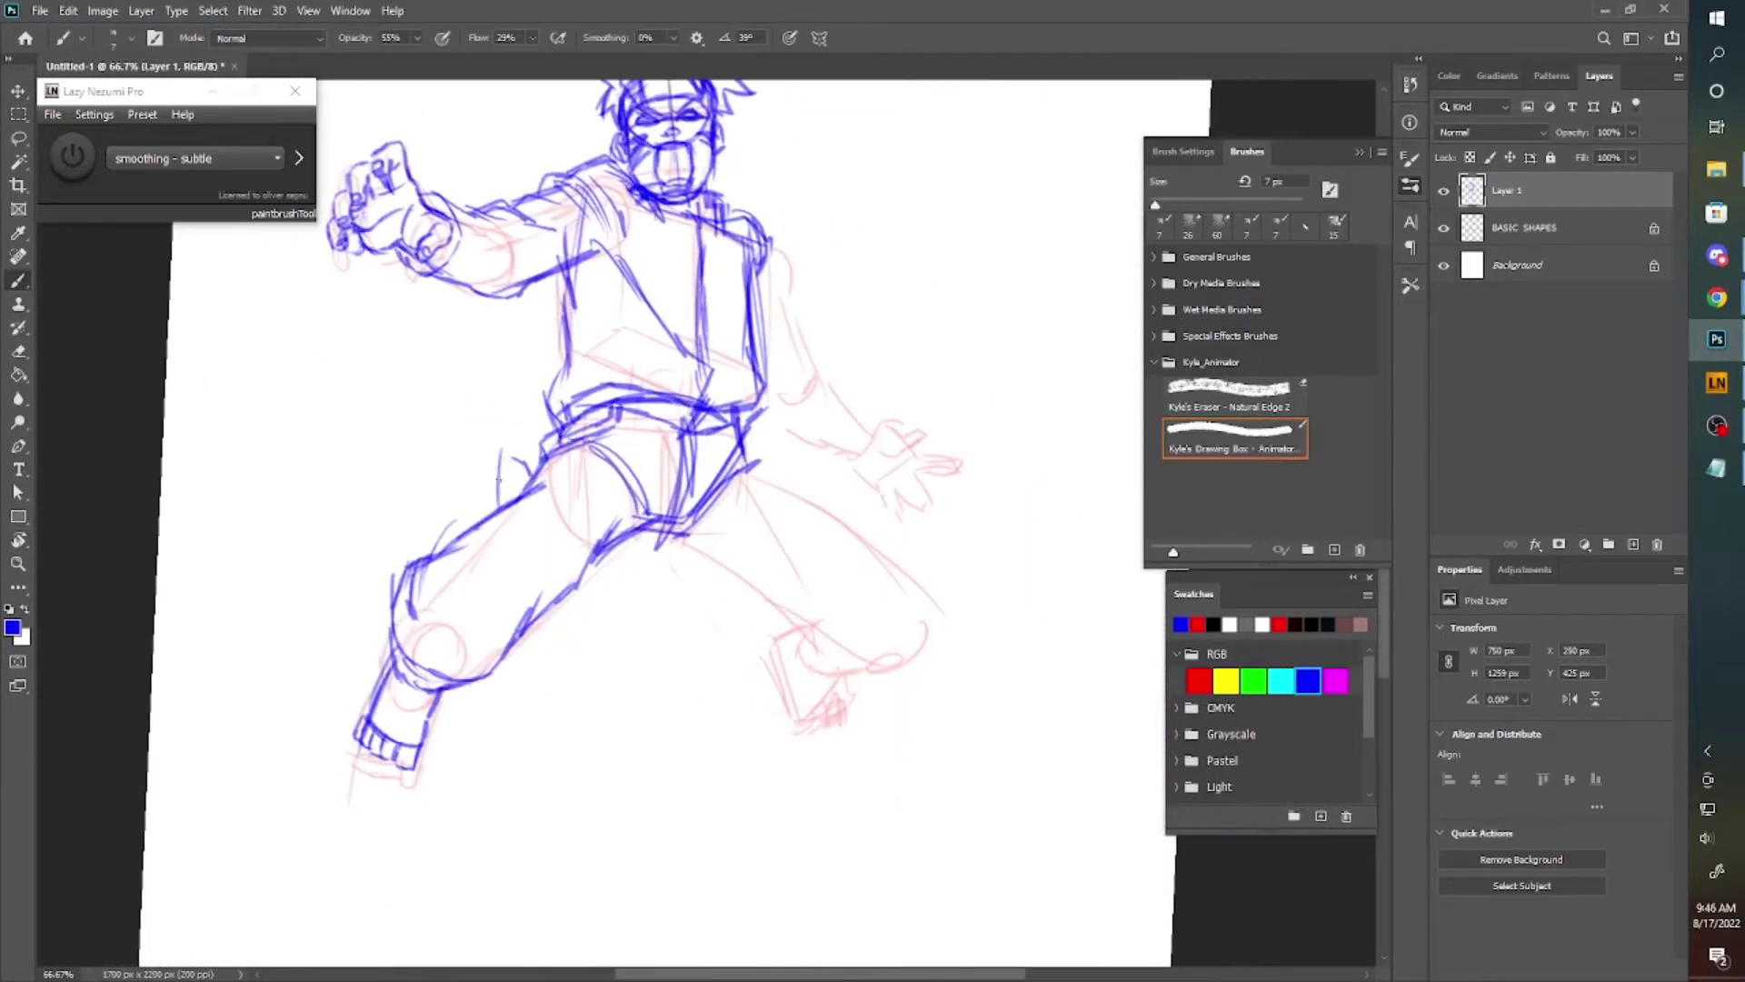
{"action": "left_click_drag", "start_coordinate": [559, 420], "coordinate": [505, 498]}
{"action": "left_click_drag", "start_coordinate": [587, 265], "coordinate": [768, 319]}
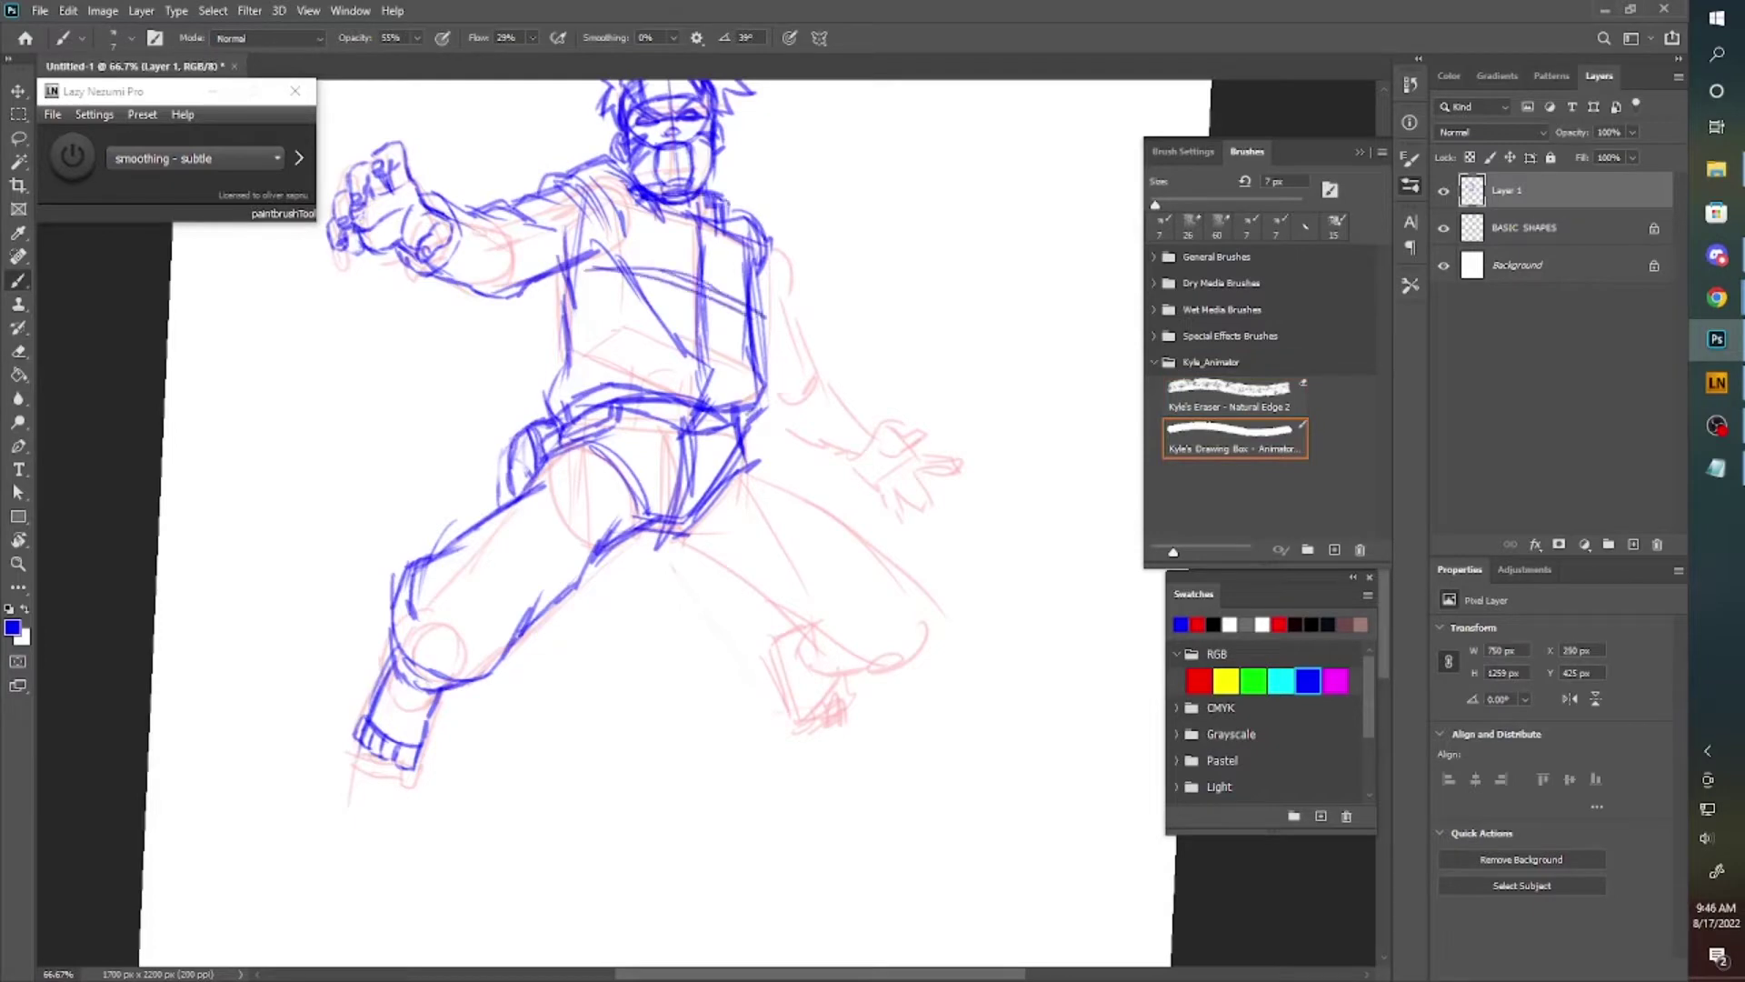
{"action": "left_click_drag", "start_coordinate": [690, 745], "coordinate": [769, 639]}
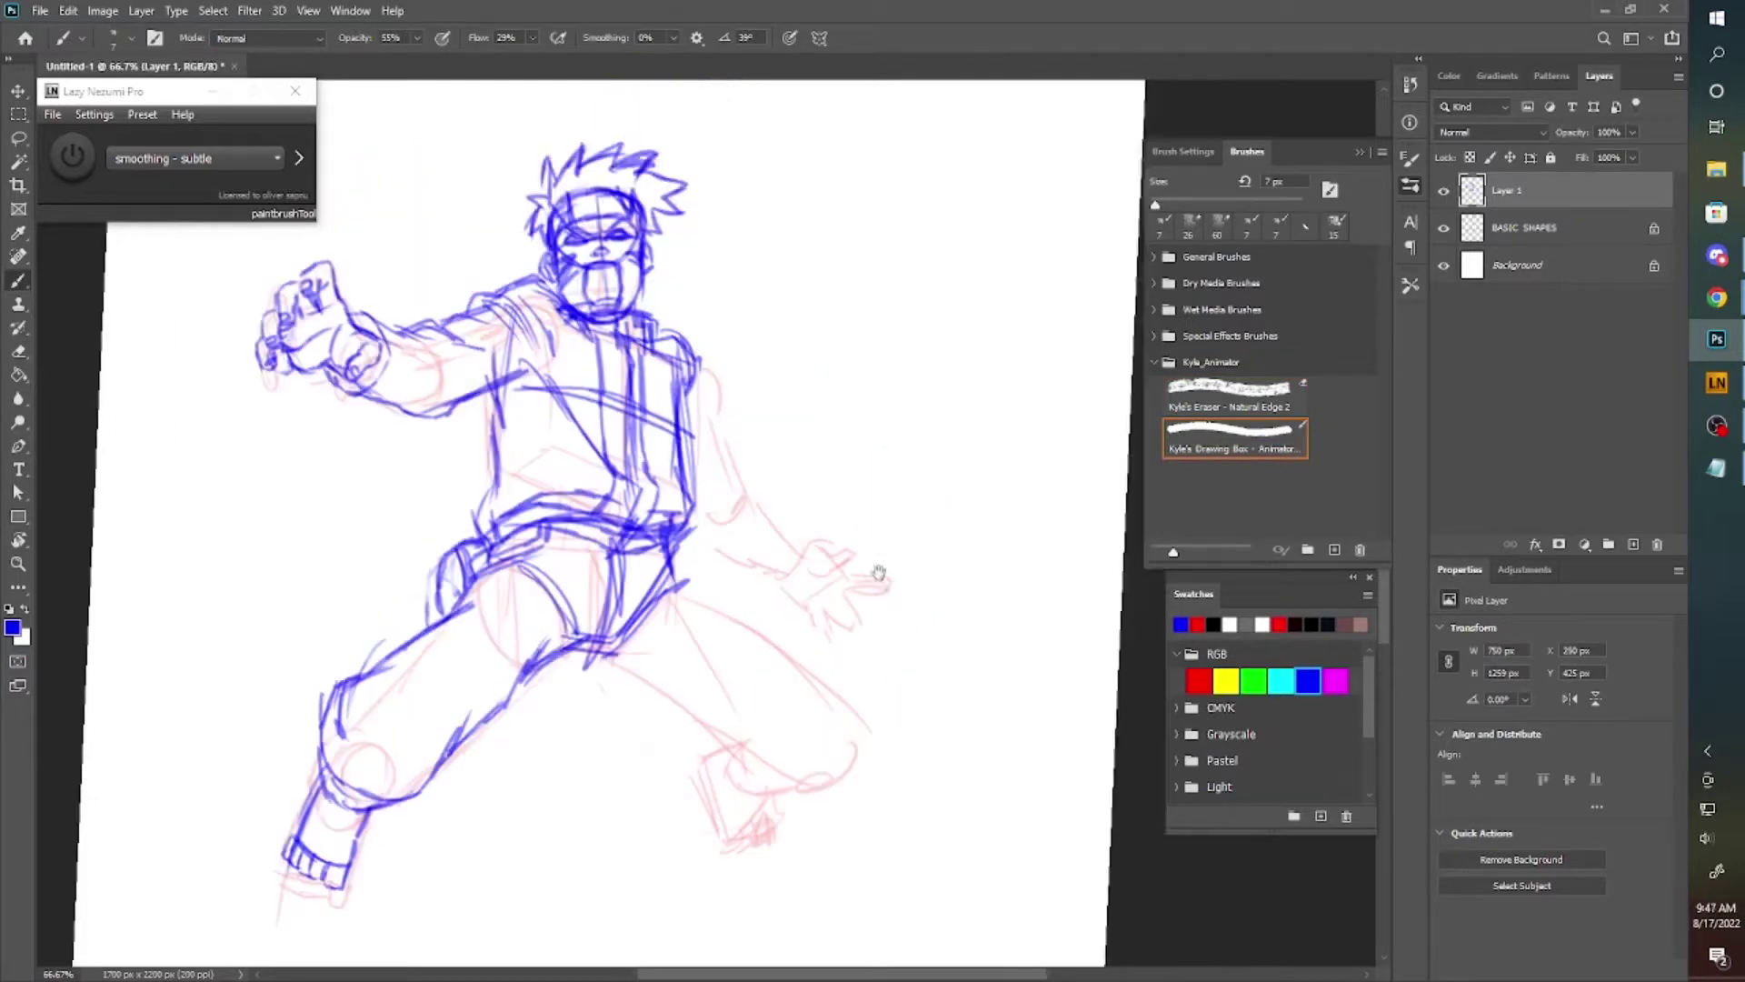
{"action": "key", "text": "b"}
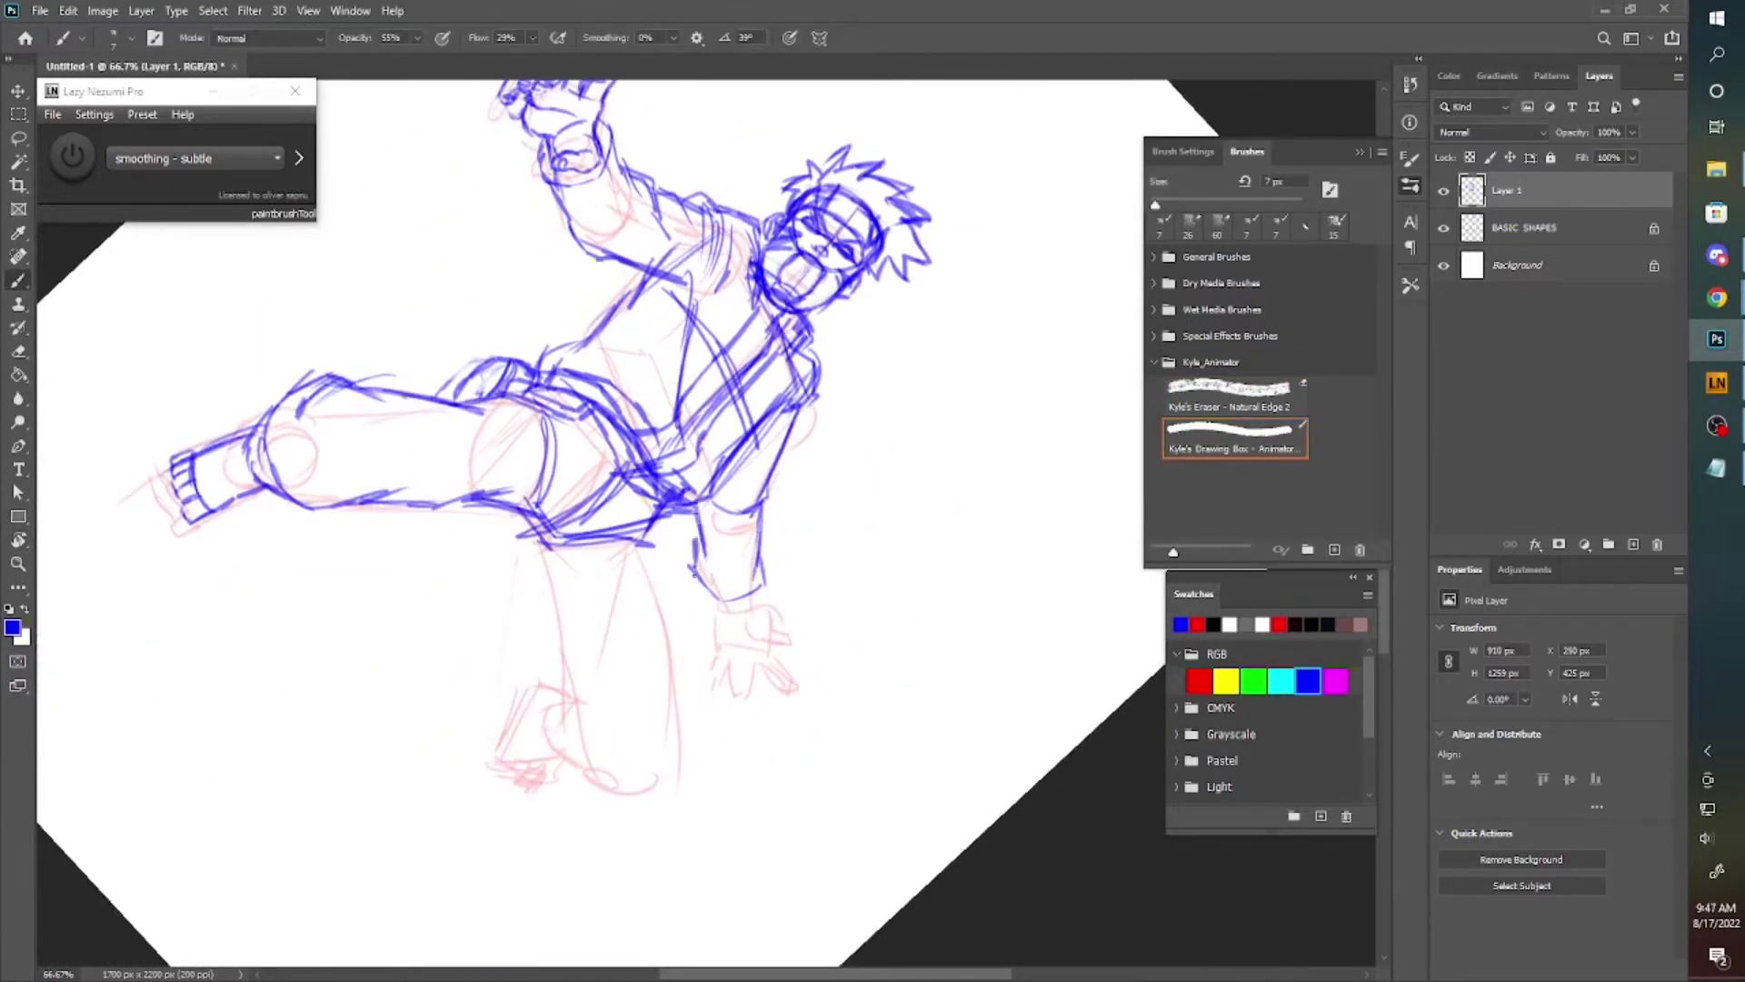
{"action": "left_click_drag", "start_coordinate": [770, 639], "coordinate": [687, 468]}
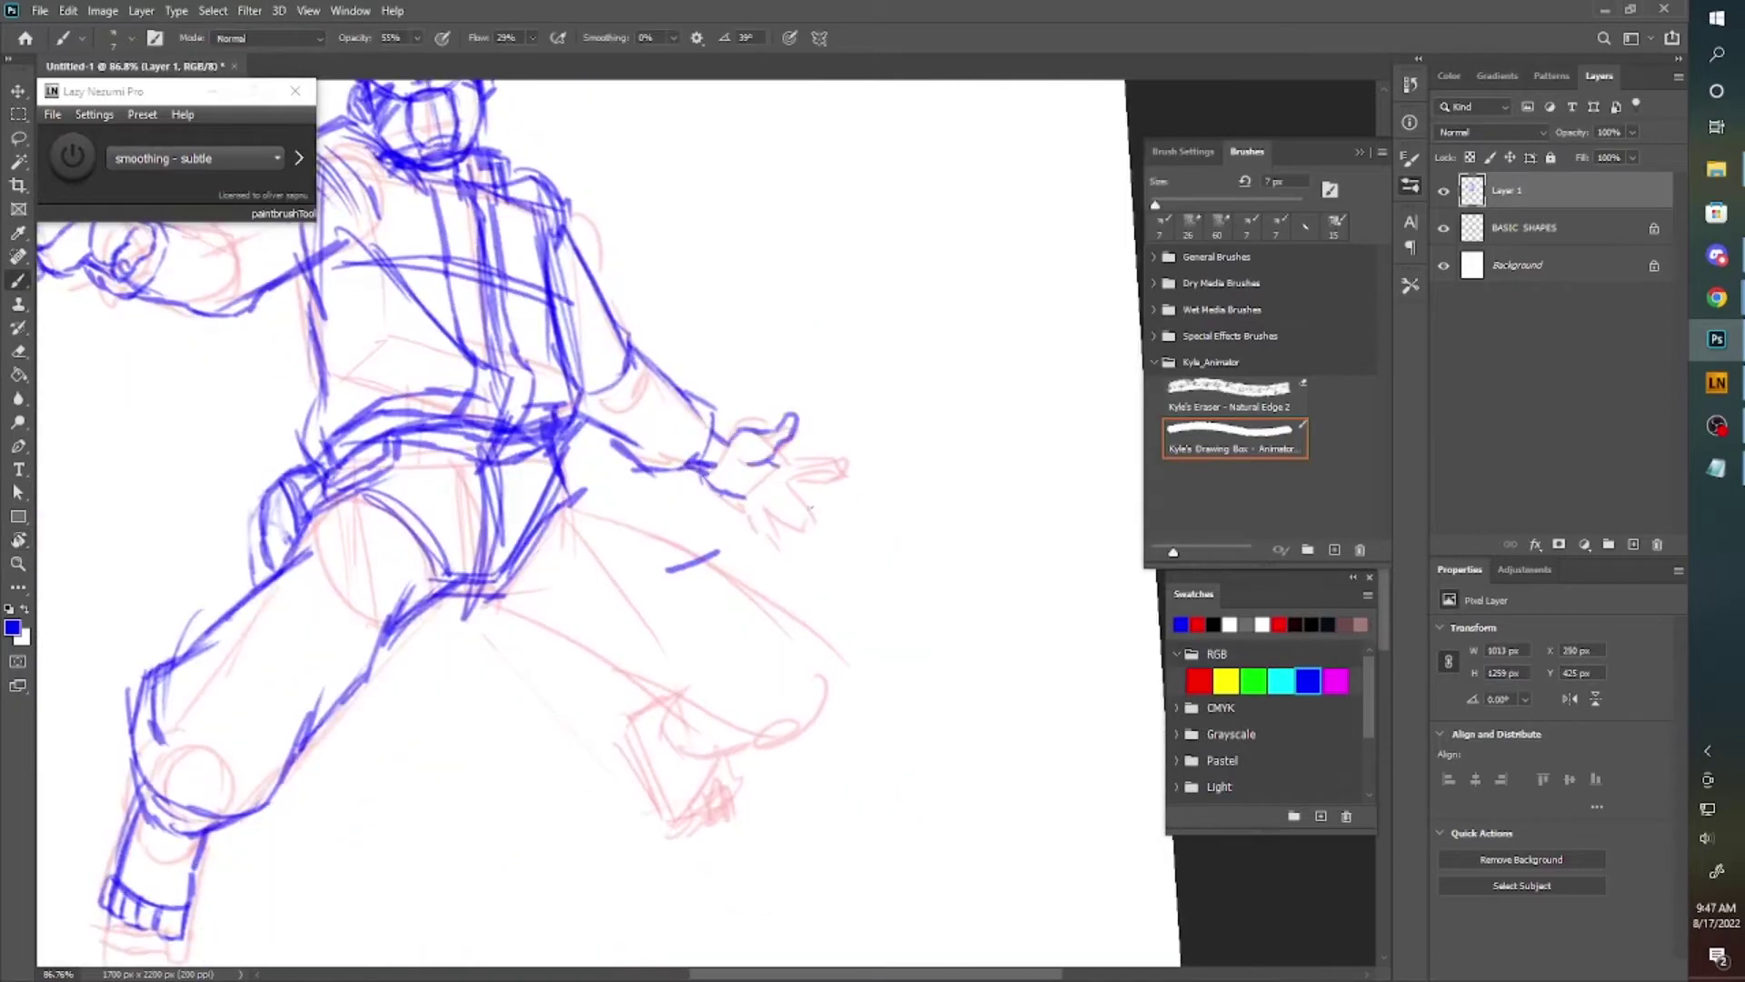
Draw the open right hand with a wrist circle and fingers.
{"action": "mouse_move", "coordinate": [811, 506]}
{"action": "left_mouse_down"}
{"action": "mouse_move", "coordinate": [690, 436]}
{"action": "mouse_move", "coordinate": [677, 490]}
{"action": "left_mouse_up"}
{"action": "mouse_move", "coordinate": [650, 400]}
{"action": "left_mouse_down"}
{"action": "mouse_move", "coordinate": [691, 482]}
{"action": "mouse_move", "coordinate": [793, 439]}
{"action": "mouse_move", "coordinate": [845, 473]}
{"action": "mouse_move", "coordinate": [845, 496]}
{"action": "mouse_move", "coordinate": [773, 545]}
{"action": "left_mouse_up"}
{"action": "key", "text": "z"}
{"action": "key", "text": "ctrl+t"}
{"action": "key", "text": "Return"}
{"action": "key", "text": "r"}
{"action": "key", "text": "b"}
{"action": "left_click_drag", "start_coordinate": [627, 491], "coordinate": [636, 541]}
{"action": "left_click_drag", "start_coordinate": [618, 436], "coordinate": [636, 491]}
{"action": "mouse_move", "coordinate": [654, 432]}
{"action": "left_mouse_down"}
{"action": "mouse_move", "coordinate": [681, 681]}
{"action": "mouse_move", "coordinate": [499, 476]}
{"action": "mouse_move", "coordinate": [754, 591]}
{"action": "mouse_move", "coordinate": [785, 643]}
{"action": "mouse_move", "coordinate": [718, 727]}
{"action": "left_mouse_up"}
{"action": "key", "text": "r"}
Add blue strokes shaping the right foot, rotating the view as needed.
{"action": "key", "text": "e"}
{"action": "key", "text": "b"}
{"action": "key", "text": "ctrl+0"}
{"action": "key", "text": "ctrl+1"}
{"action": "left_click_drag", "start_coordinate": [763, 636], "coordinate": [918, 700]}
{"action": "key", "text": "r"}
{"action": "left_click_drag", "start_coordinate": [727, 673], "coordinate": [888, 579]}
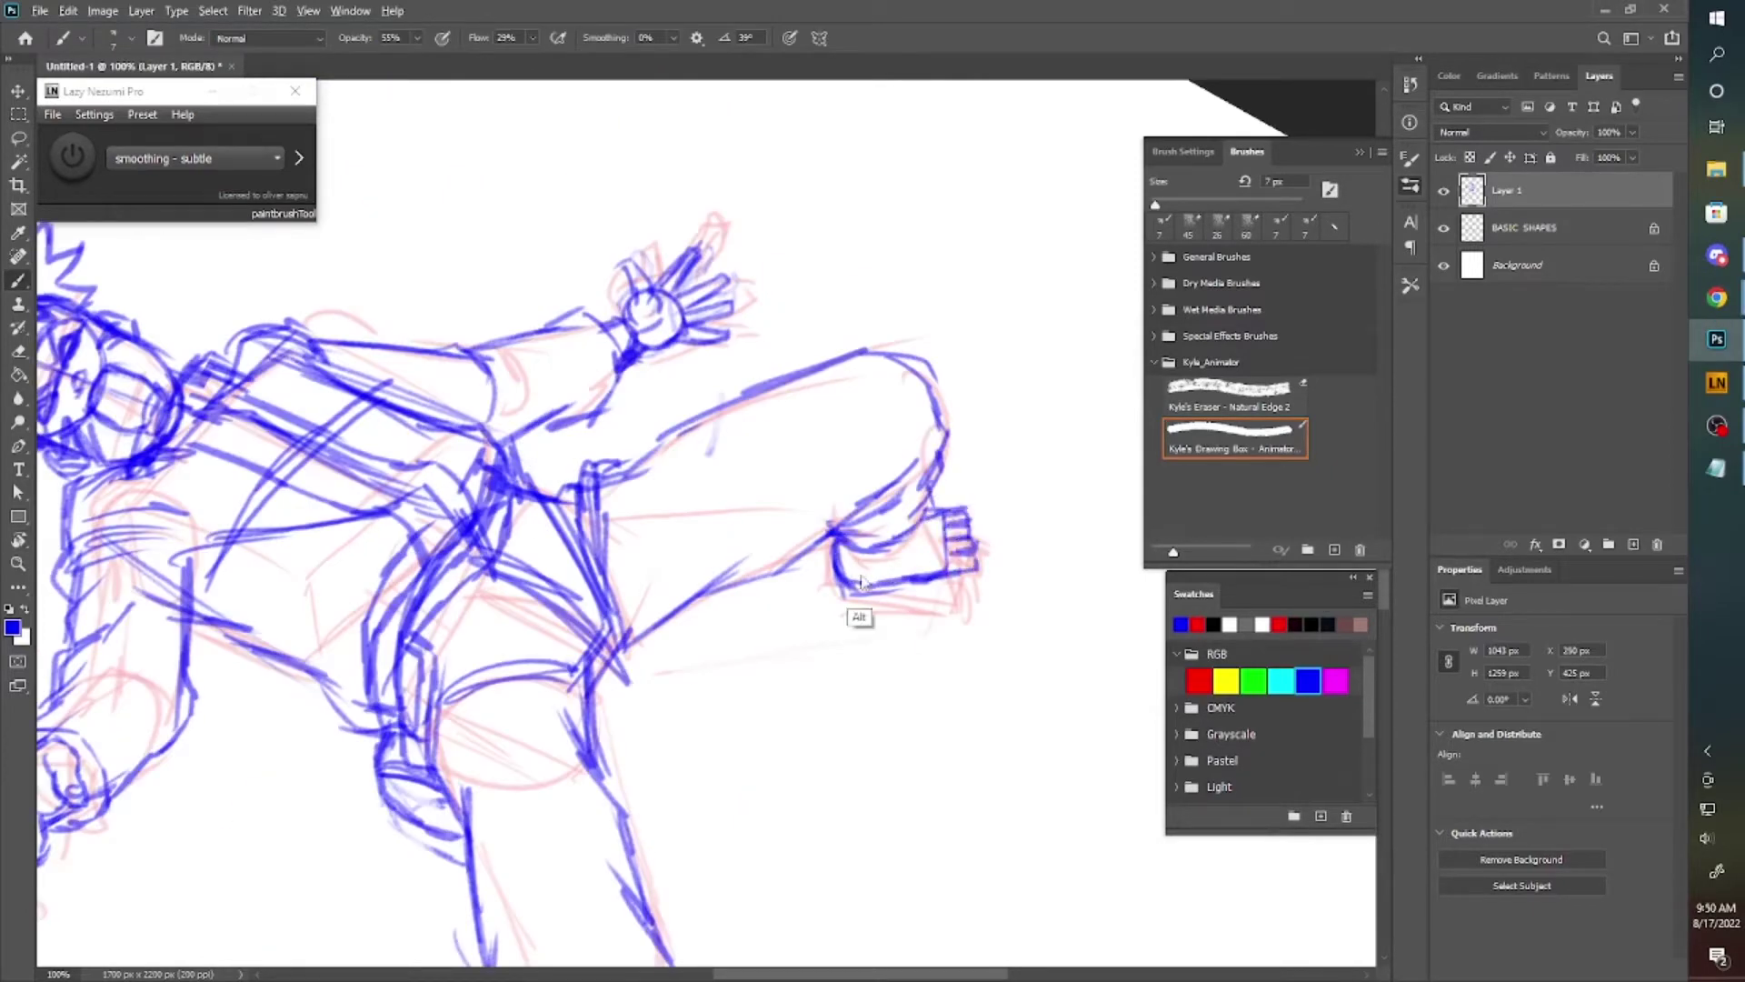
{"action": "left_click_drag", "start_coordinate": [832, 581], "coordinate": [945, 564]}
{"action": "left_click_drag", "start_coordinate": [802, 540], "coordinate": [894, 522]}
{"action": "key", "text": "r"}
{"action": "mouse_move", "coordinate": [818, 546]}
{"action": "left_mouse_down"}
{"action": "mouse_move", "coordinate": [781, 498]}
{"action": "mouse_move", "coordinate": [890, 564]}
{"action": "left_mouse_up"}
Lasso the right foot and tilt it to a slightly new angle.
{"action": "key", "text": "r"}
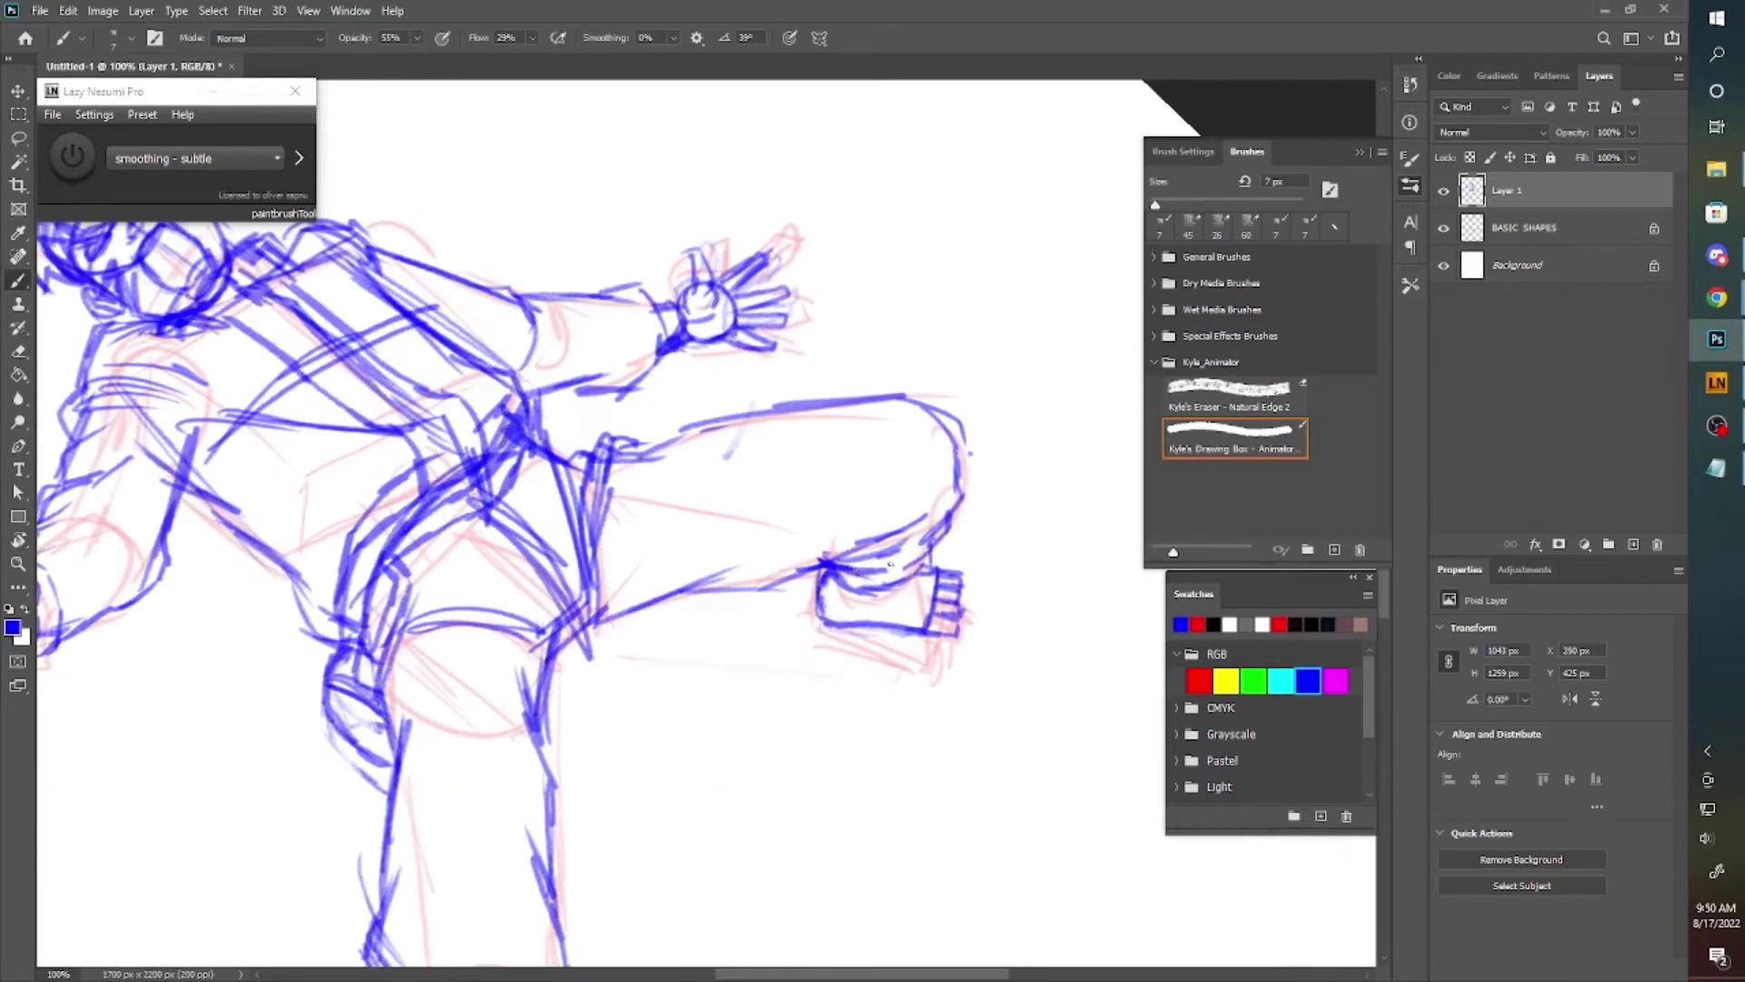
{"action": "key", "text": "r"}
{"action": "mouse_move", "coordinate": [868, 636]}
{"action": "left_mouse_down"}
{"action": "mouse_move", "coordinate": [818, 582]}
{"action": "mouse_move", "coordinate": [723, 600]}
{"action": "left_mouse_up"}
{"action": "key", "text": "l"}
{"action": "key", "text": "ctrl+t"}
{"action": "left_click_drag", "start_coordinate": [817, 799], "coordinate": [791, 829]}
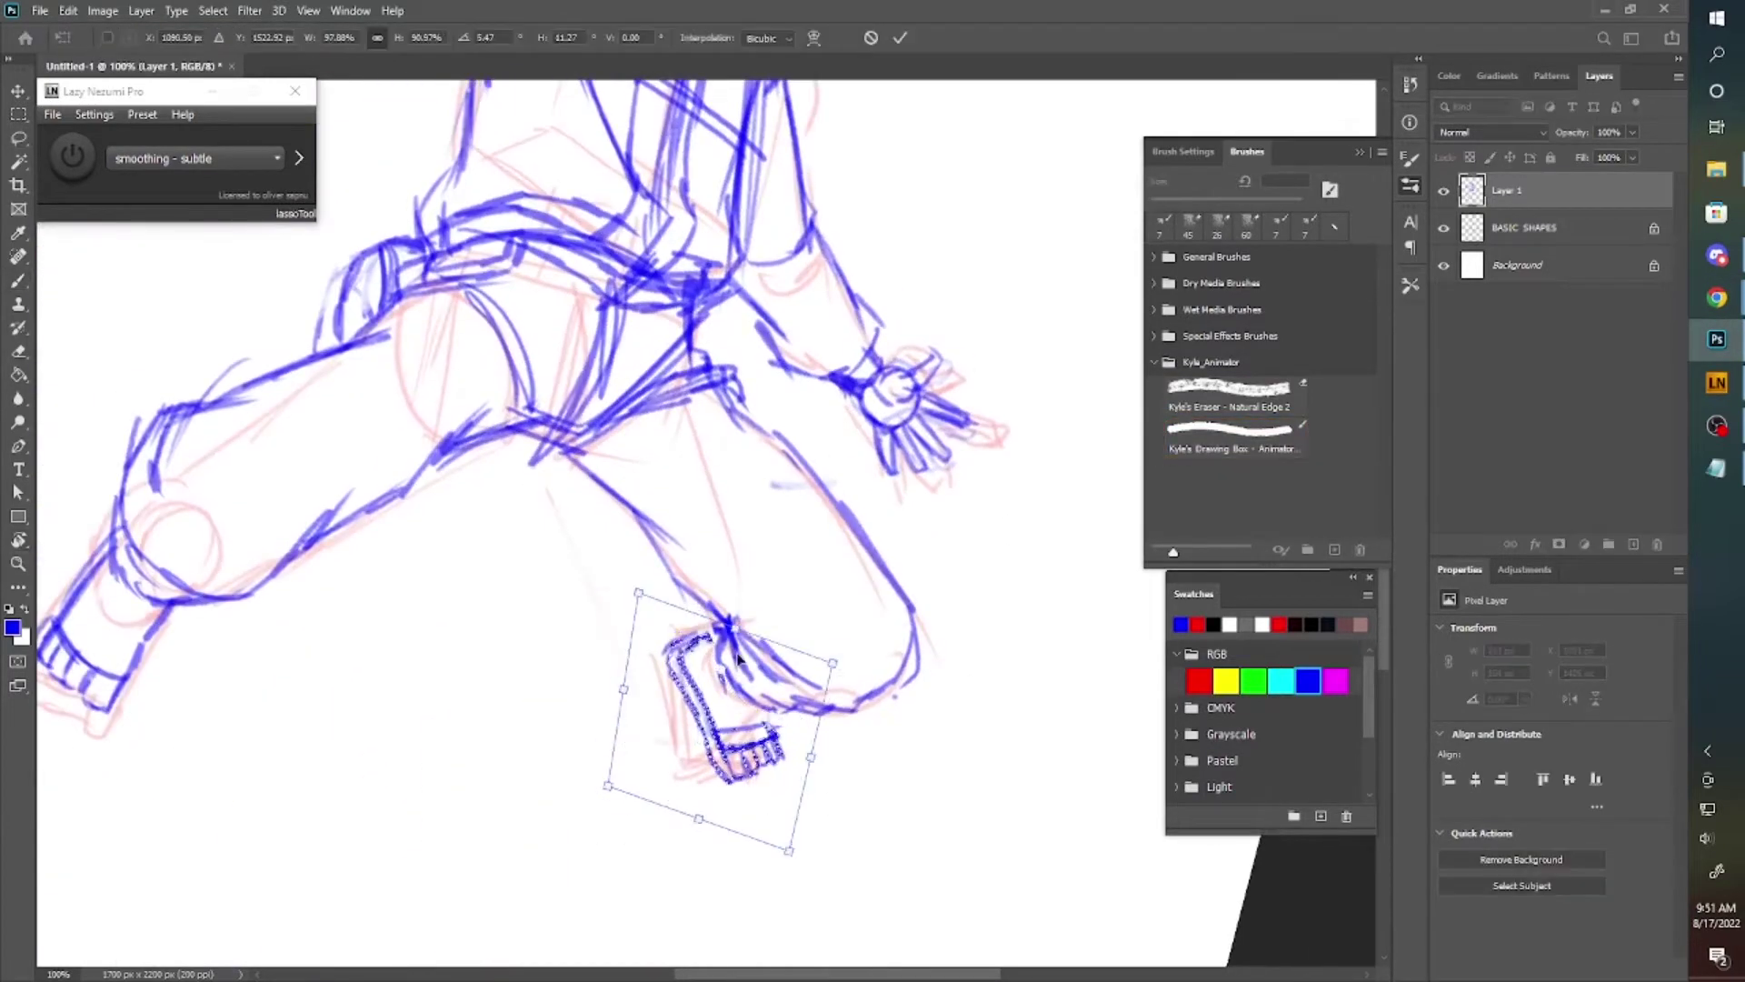
{"action": "key", "text": "Return"}
Zoom to 50% on the figure and brush hatching stripes across the right leg.
{"action": "key", "text": "ctrl+0"}
{"action": "key", "text": "z"}
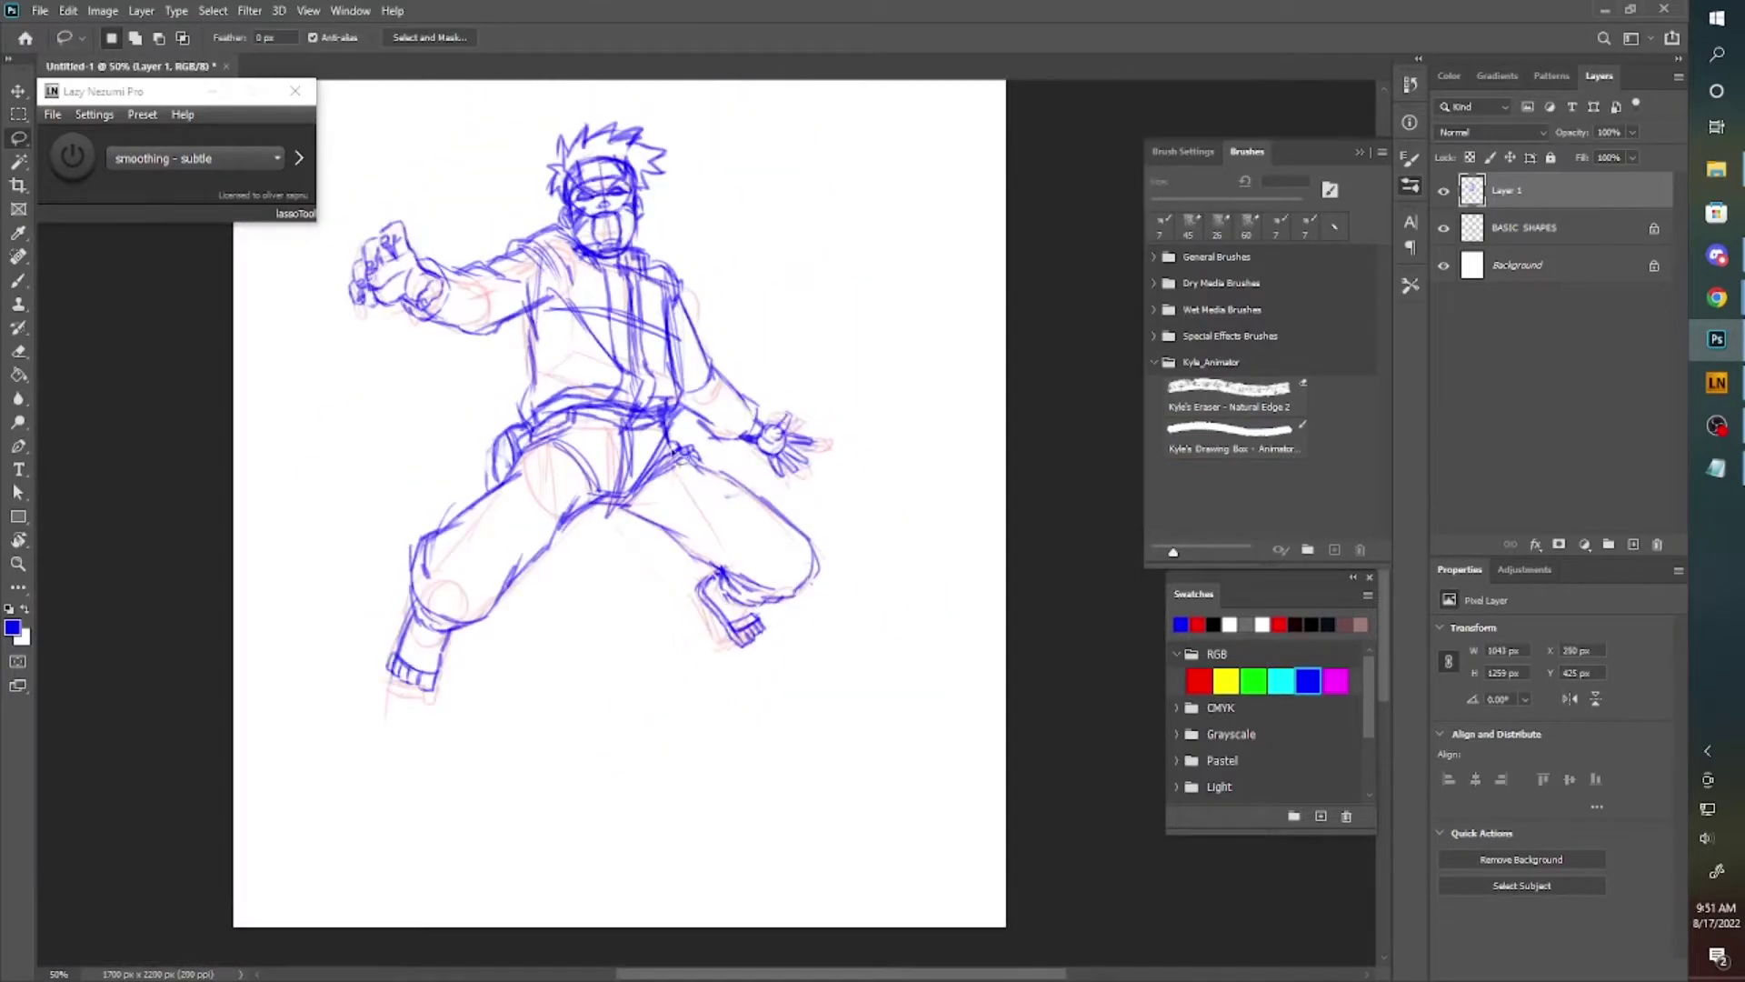
{"action": "left_click", "coordinate": [768, 452]}
{"action": "key", "text": "b"}
{"action": "left_click_drag", "start_coordinate": [718, 445], "coordinate": [673, 572]}
{"action": "left_click_drag", "start_coordinate": [799, 509], "coordinate": [727, 627]}
{"action": "mouse_move", "coordinate": [745, 463]}
{"action": "left_mouse_down"}
{"action": "mouse_move", "coordinate": [691, 600]}
{"action": "mouse_move", "coordinate": [618, 636]}
{"action": "left_mouse_up"}
{"action": "left_click_drag", "start_coordinate": [782, 491], "coordinate": [718, 627]}
Add brush strokes near the belt, then tilt the view to check the drawing.
{"action": "key", "text": "ctrl+0"}
{"action": "scroll", "coordinate": [904, 542], "scroll_direction": "up", "scroll_amount": 3}
{"action": "left_click_drag", "start_coordinate": [681, 527], "coordinate": [546, 609]}
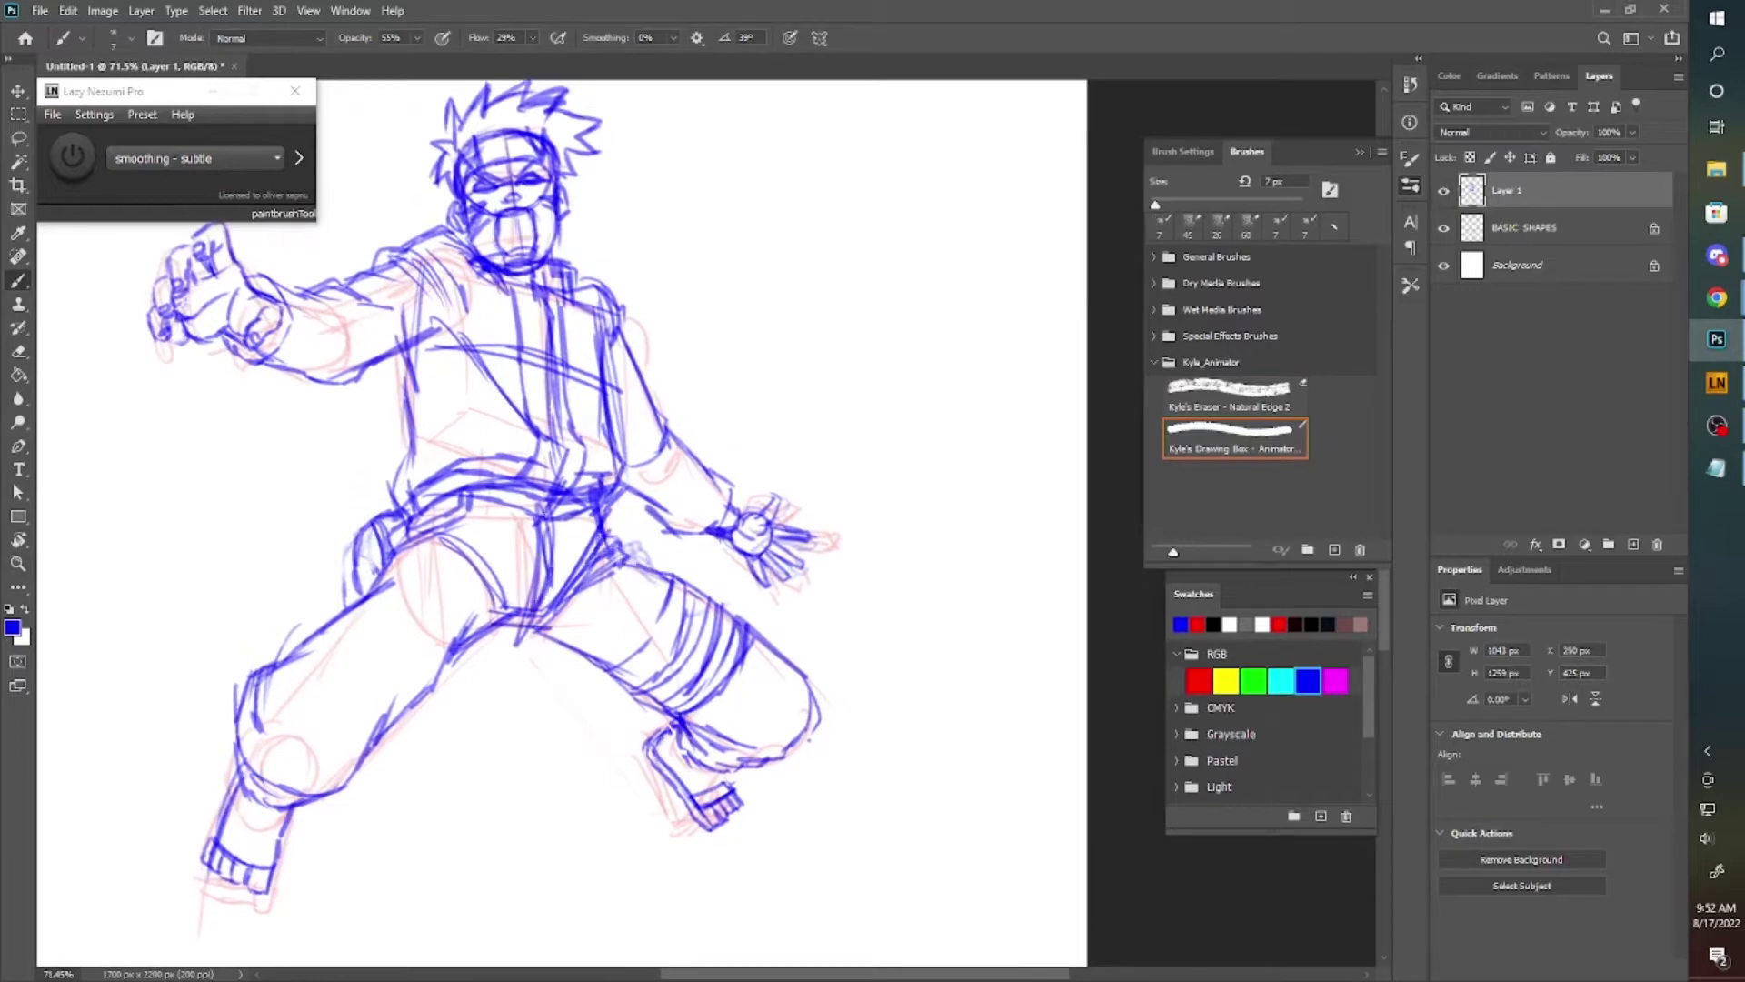
{"action": "left_click_drag", "start_coordinate": [554, 514], "coordinate": [514, 622]}
{"action": "left_click_drag", "start_coordinate": [636, 473], "coordinate": [673, 357]}
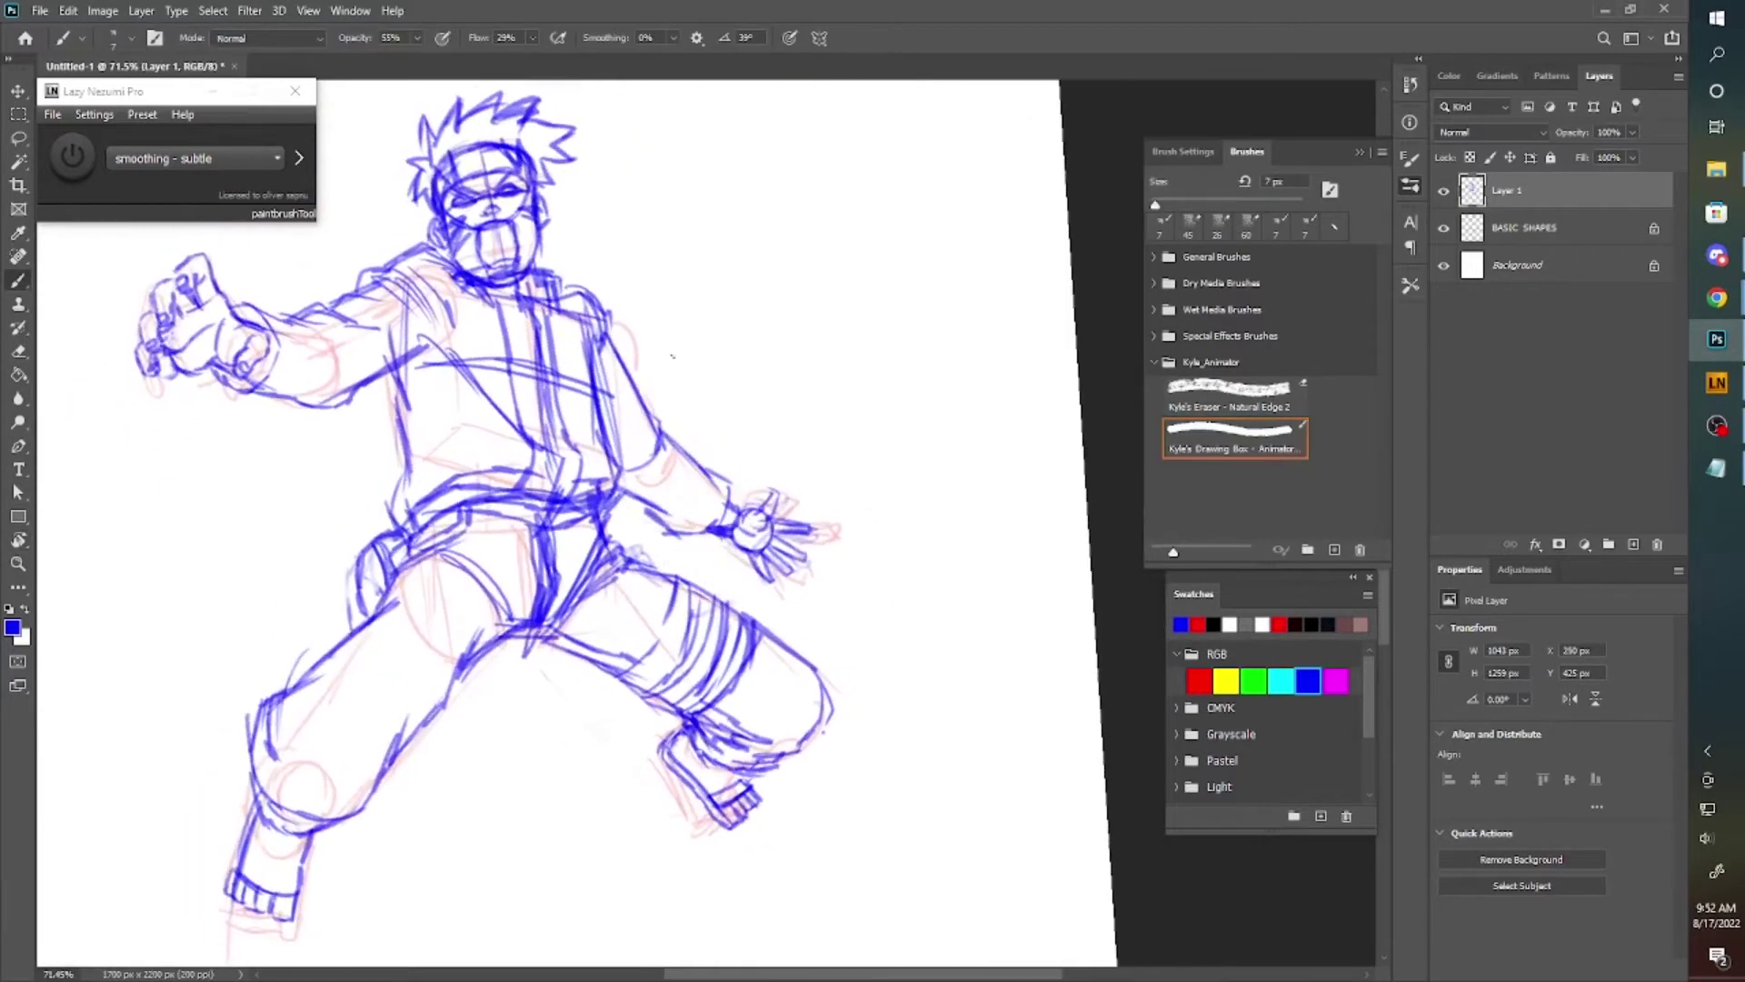
{"action": "scroll", "coordinate": [669, 522], "scroll_direction": "down", "scroll_amount": 2}
Fade the rough sketch to 30% opacity, hide BASIC SHAPES, and flip the canvas horizontally.
{"action": "left_click_drag", "start_coordinate": [1632, 131], "coordinate": [1563, 156]}
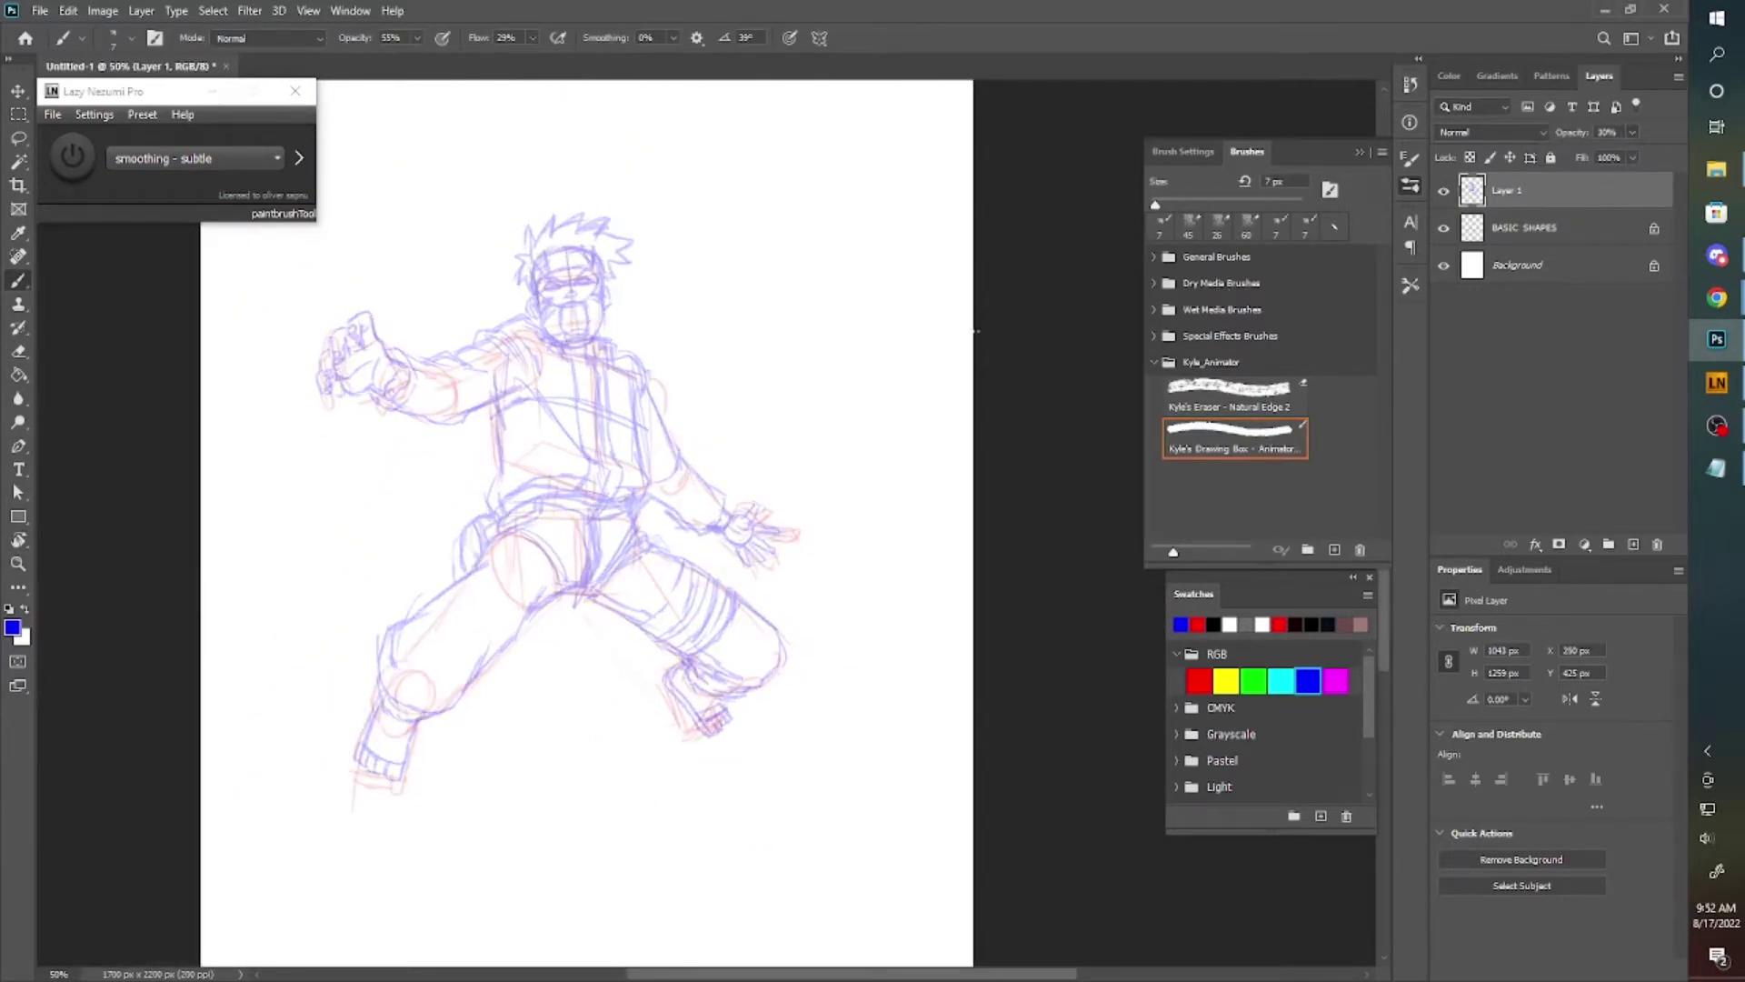
{"action": "left_click", "coordinate": [1443, 228]}
{"action": "key", "text": "ctrl+t"}
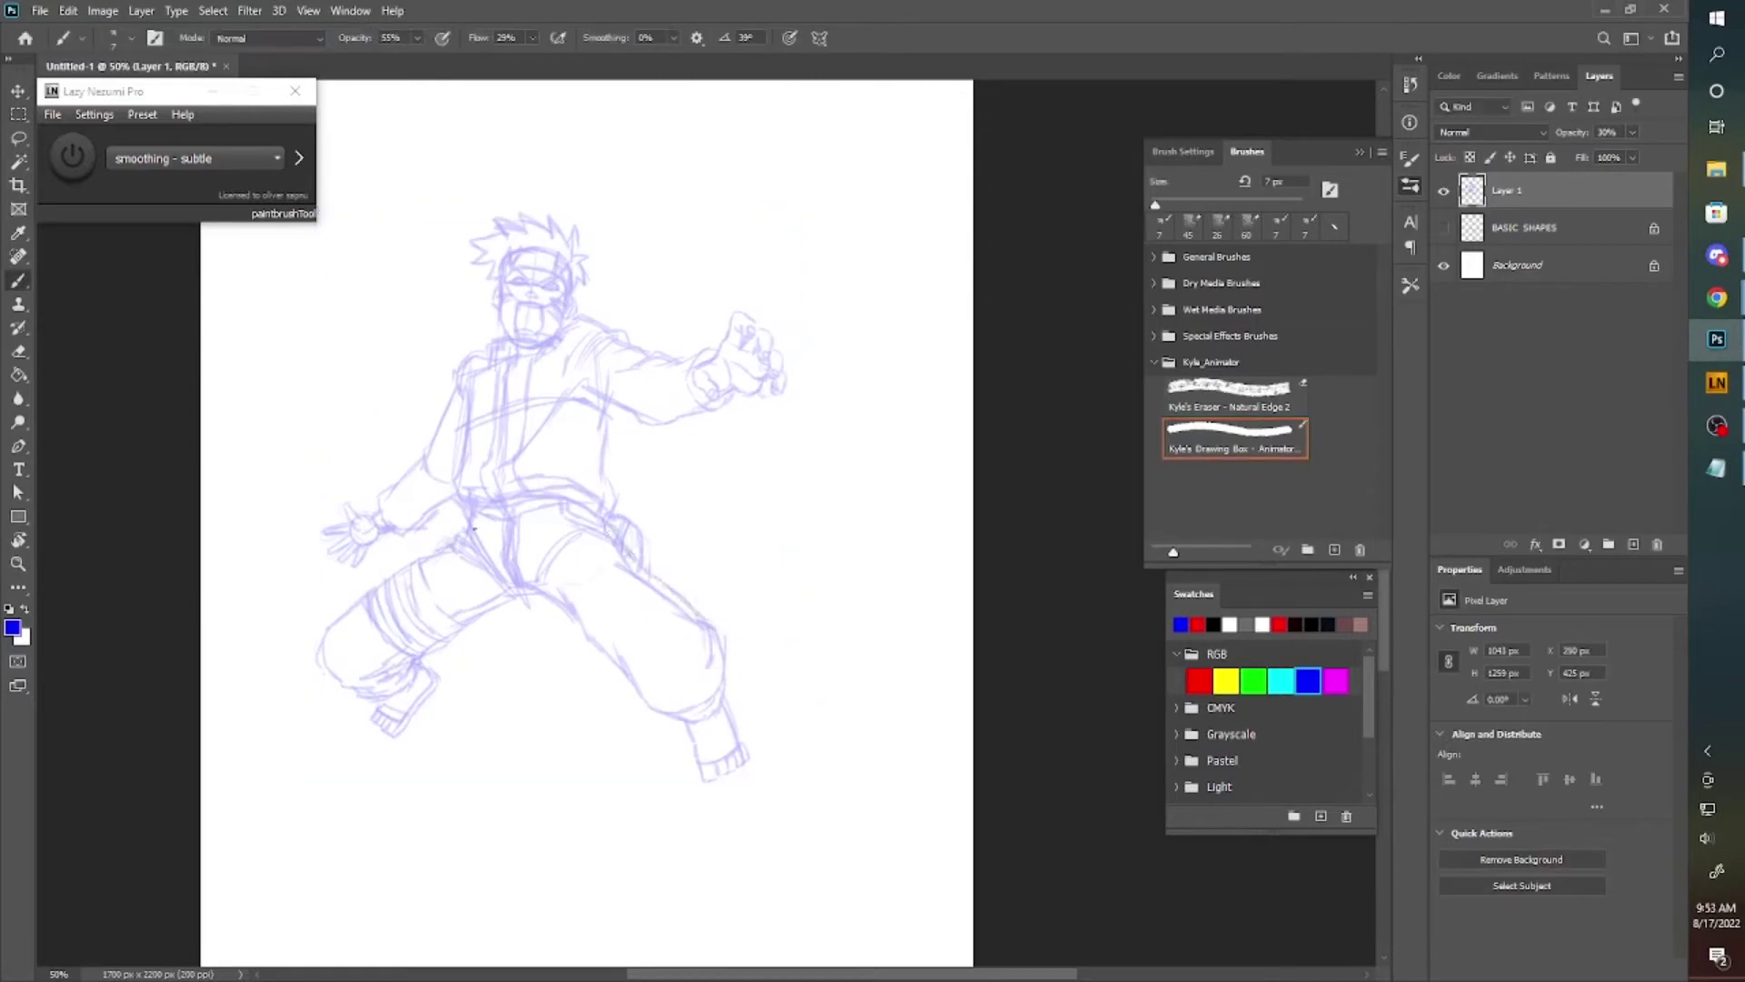
Lasso the sketch's lower leg, then shift and rotate it into place.
{"action": "key", "text": "l"}
{"action": "left_click_drag", "start_coordinate": [473, 536], "coordinate": [479, 669]}
{"action": "key", "text": "ctrl+t"}
{"action": "left_click_drag", "start_coordinate": [506, 612], "coordinate": [446, 641]}
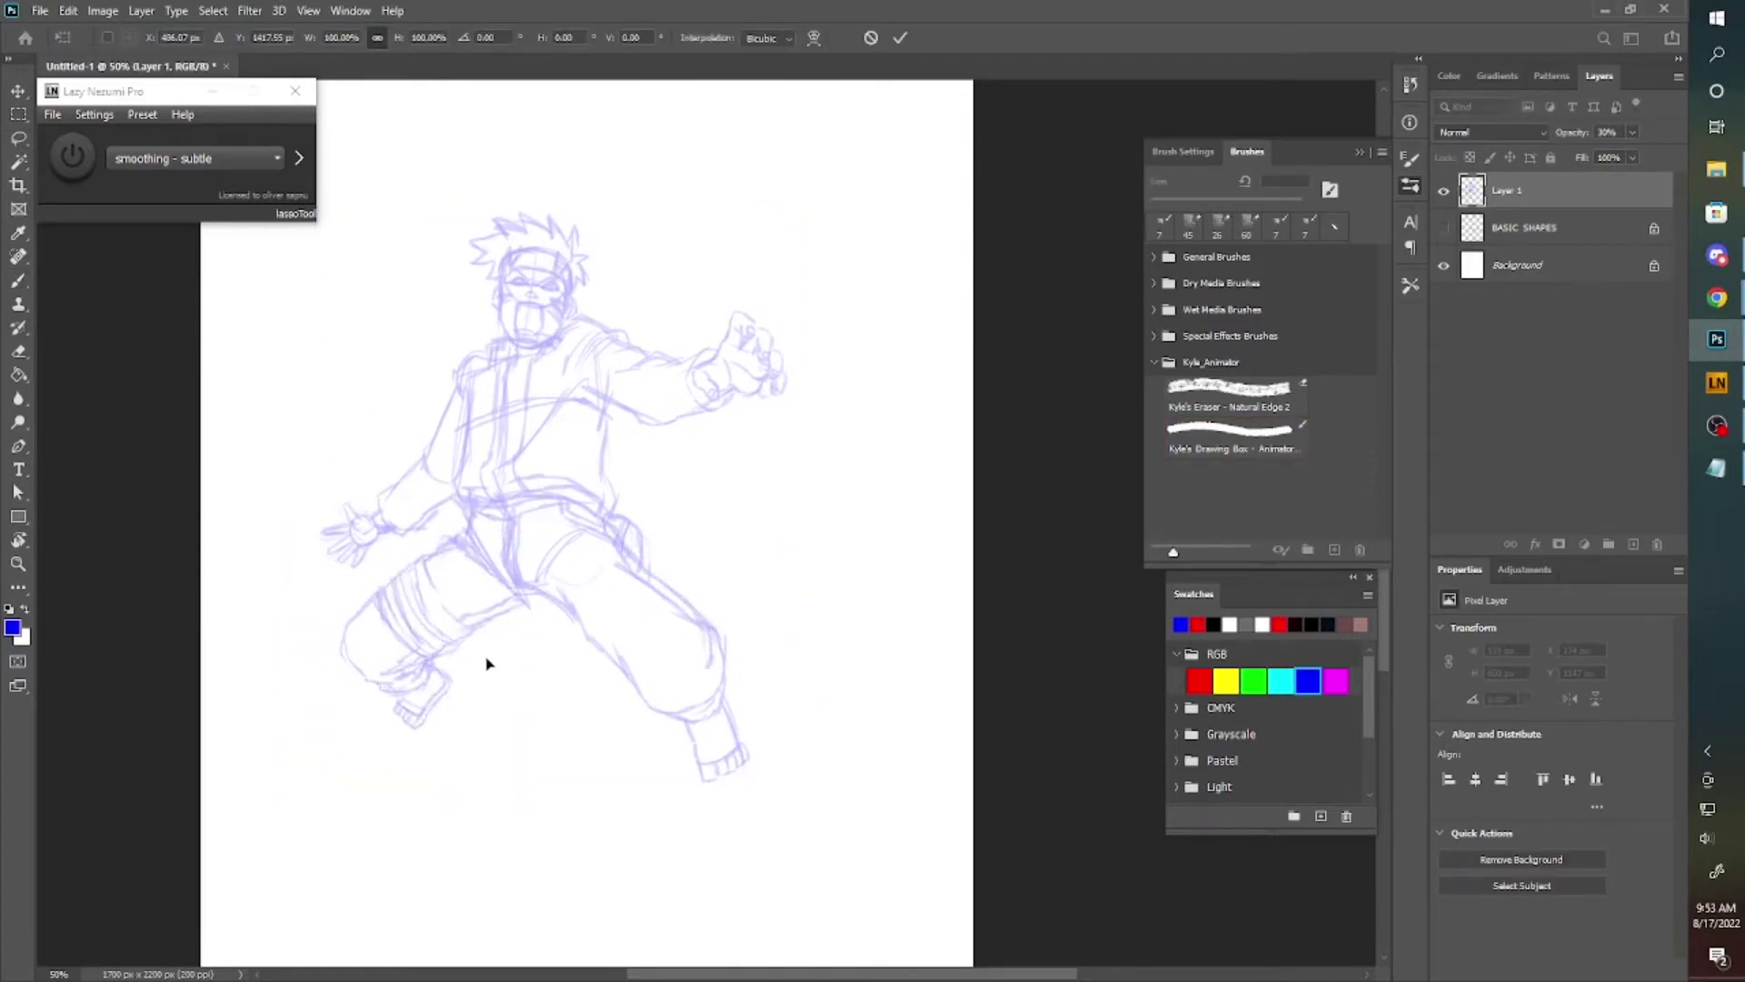
{"action": "key", "text": "Return"}
Select the sketch's foot and enlarge it slightly.
{"action": "scroll", "coordinate": [498, 718], "scroll_direction": "up", "scroll_amount": 2}
{"action": "left_click_drag", "start_coordinate": [727, 705], "coordinate": [740, 709]}
{"action": "key", "text": "ctrl+t"}
{"action": "left_click_drag", "start_coordinate": [604, 787], "coordinate": [664, 794]}
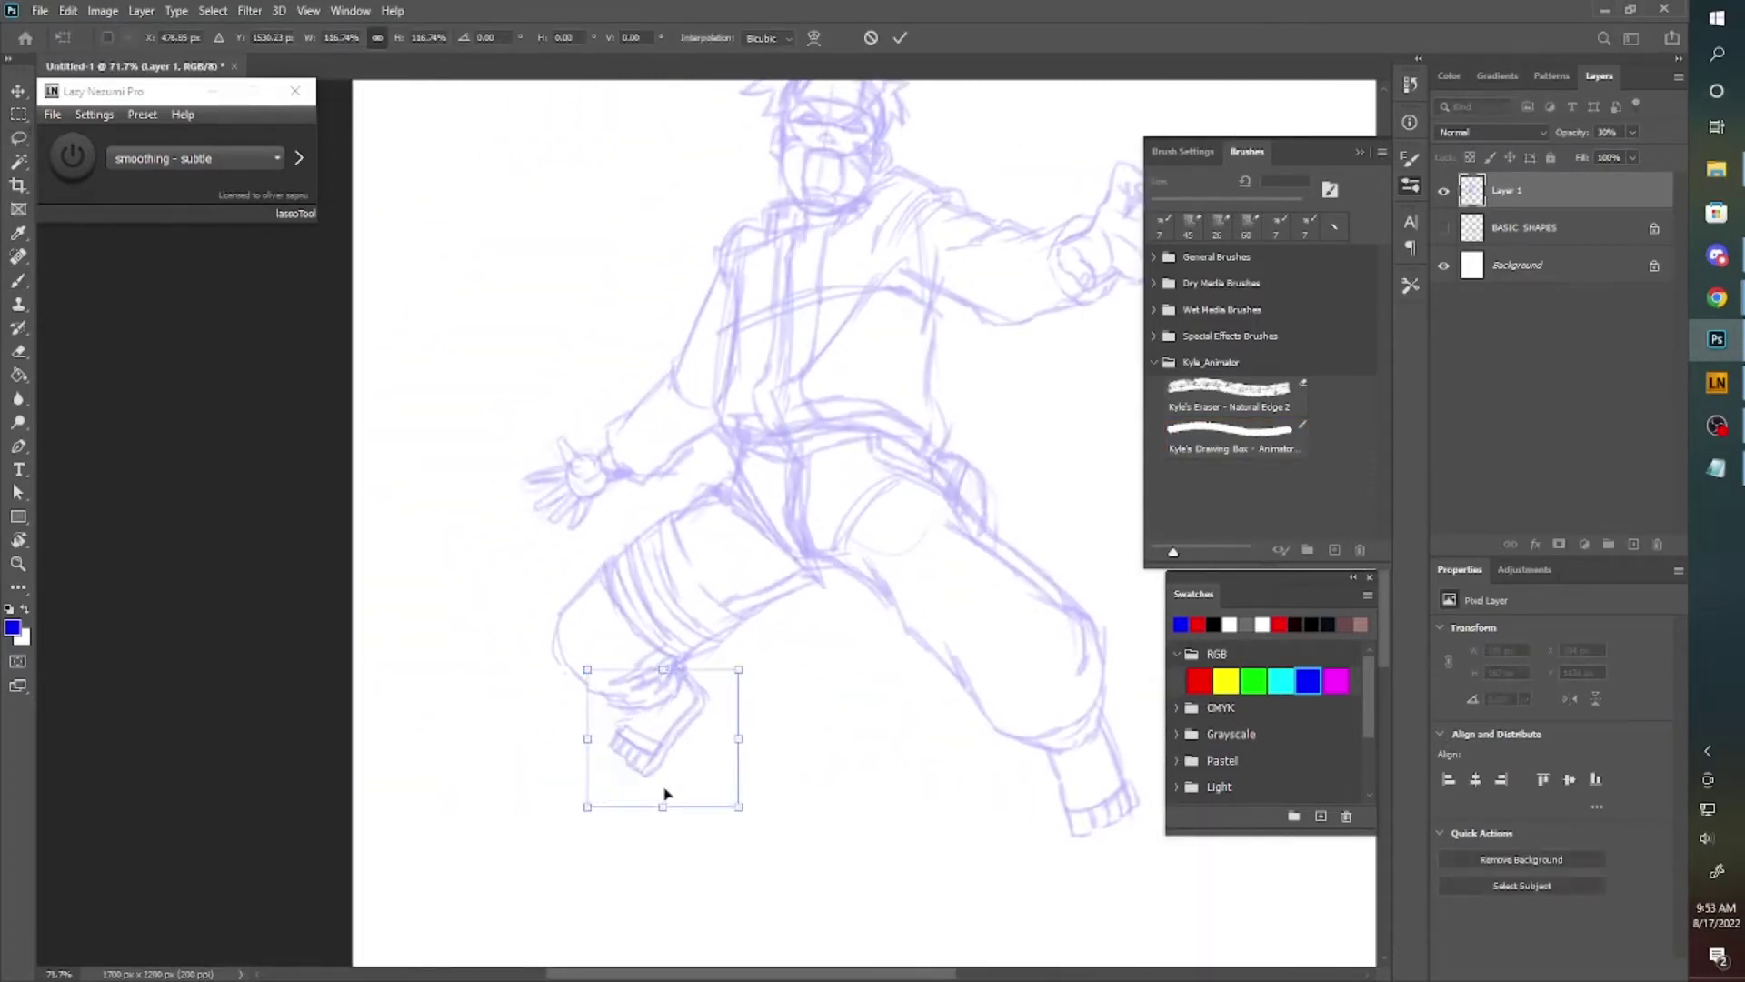
{"action": "key", "text": "Return"}
Zoom out to the whole figure and add a new layer for the lineart.
{"action": "key", "text": "z"}
{"action": "left_click", "coordinate": [822, 498], "text": "alt"}
{"action": "left_click", "coordinate": [823, 498], "text": "alt"}
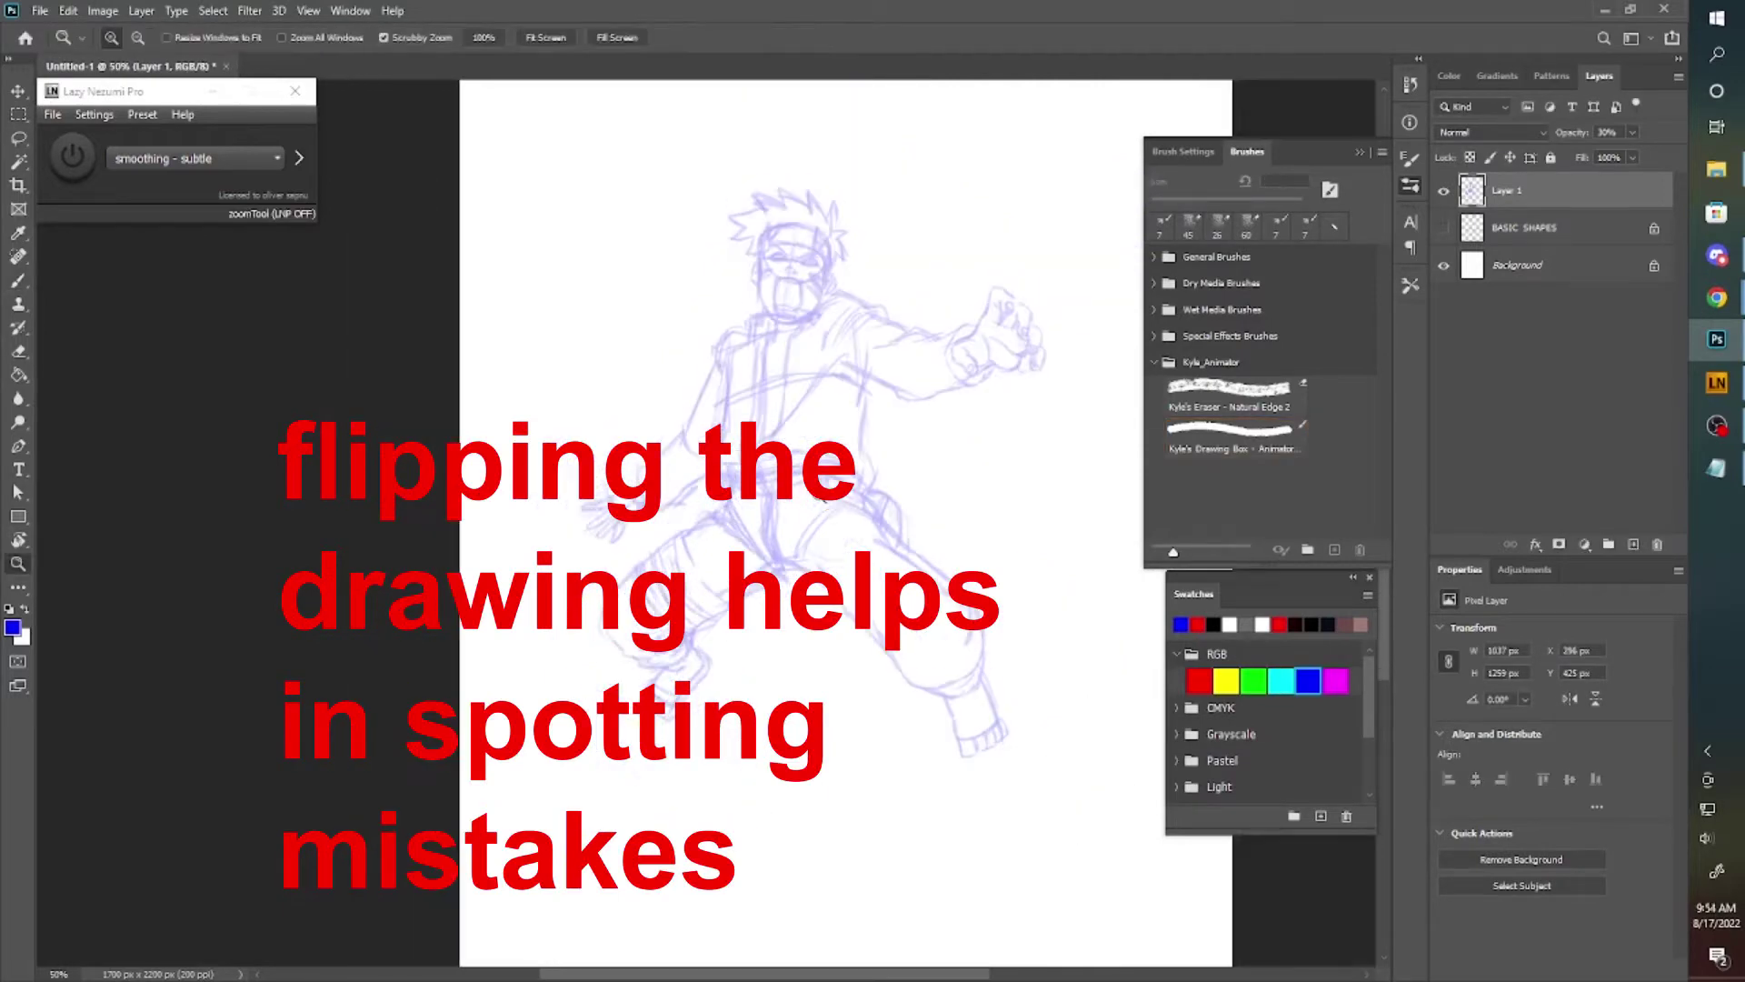
{"action": "scroll", "coordinate": [710, 318], "scroll_direction": "up", "scroll_amount": 3}
{"action": "key", "text": "b"}
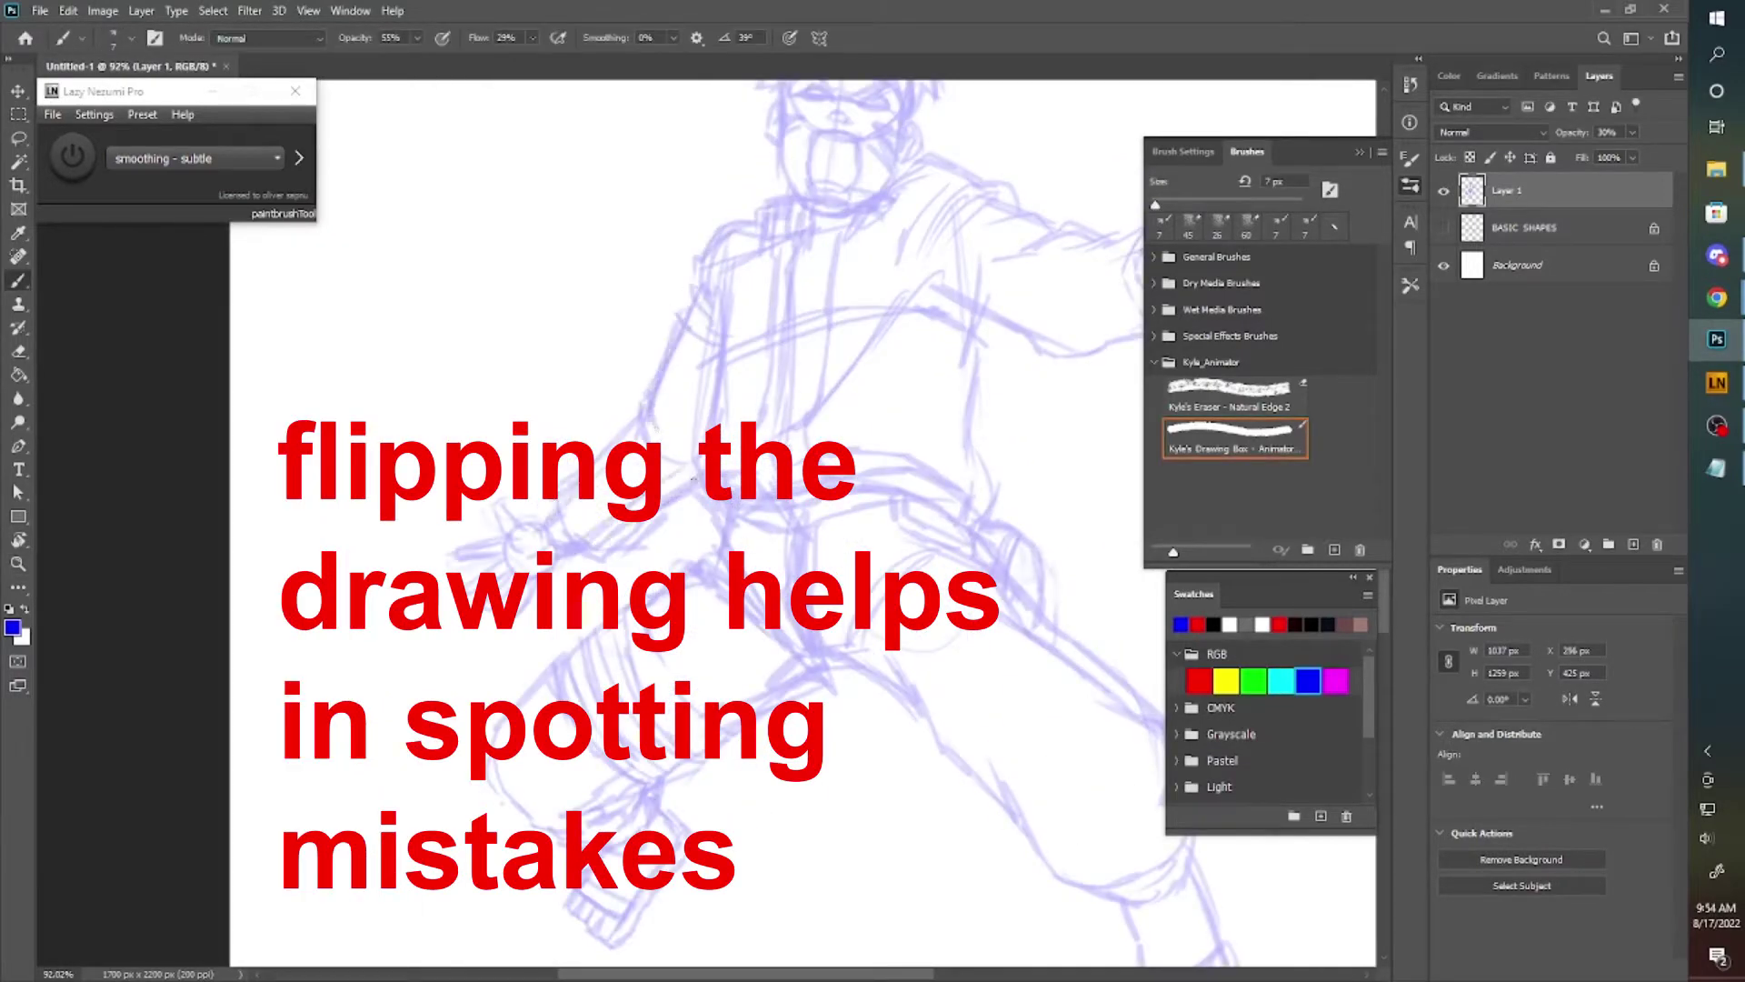
{"action": "scroll", "coordinate": [893, 343], "scroll_direction": "down", "scroll_amount": 3}
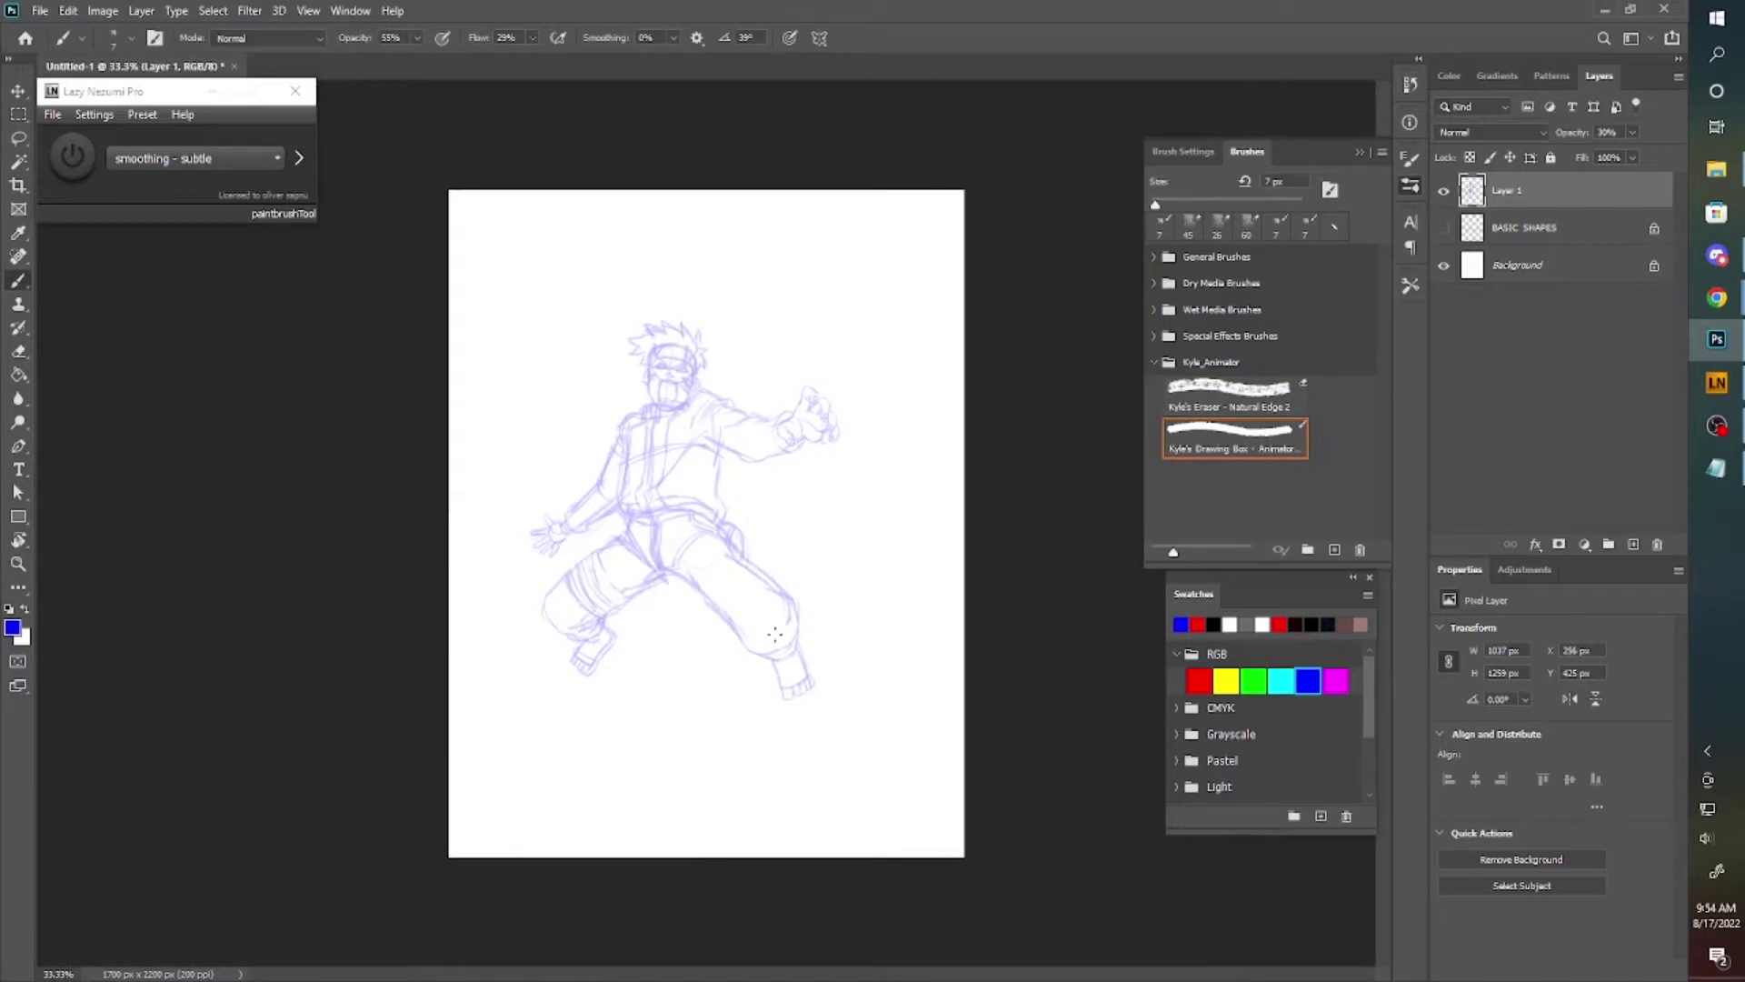
{"action": "key", "text": "ctrl+t"}
Add a new layer and apply a new Image Size.
{"action": "key", "text": "Escape"}
{"action": "key", "text": "ctrl+shift+n"}
{"action": "key", "text": "z"}
{"action": "scroll", "coordinate": [830, 506], "scroll_direction": "up", "scroll_amount": 5}
{"action": "left_click", "coordinate": [103, 10]}
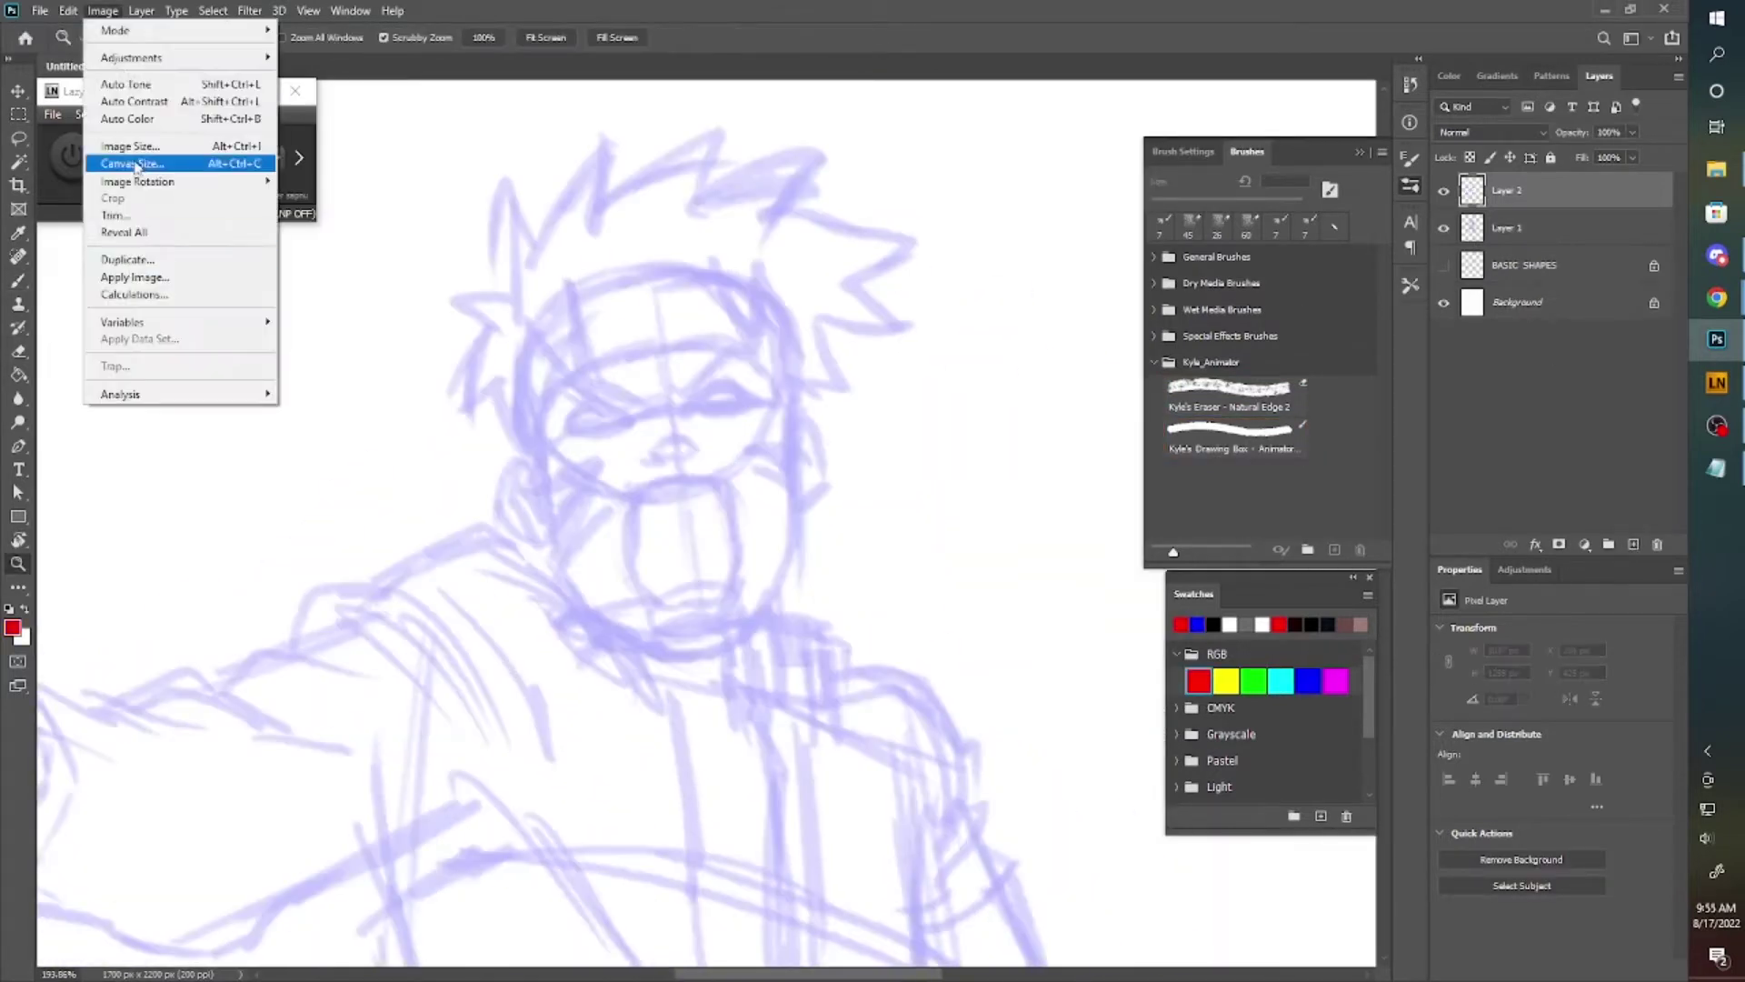
{"action": "left_click", "coordinate": [130, 145]}
{"action": "left_click", "coordinate": [901, 483]}
Ink the eyes, ear, right side of the face and hair in red.
{"action": "left_click", "coordinate": [1261, 438]}
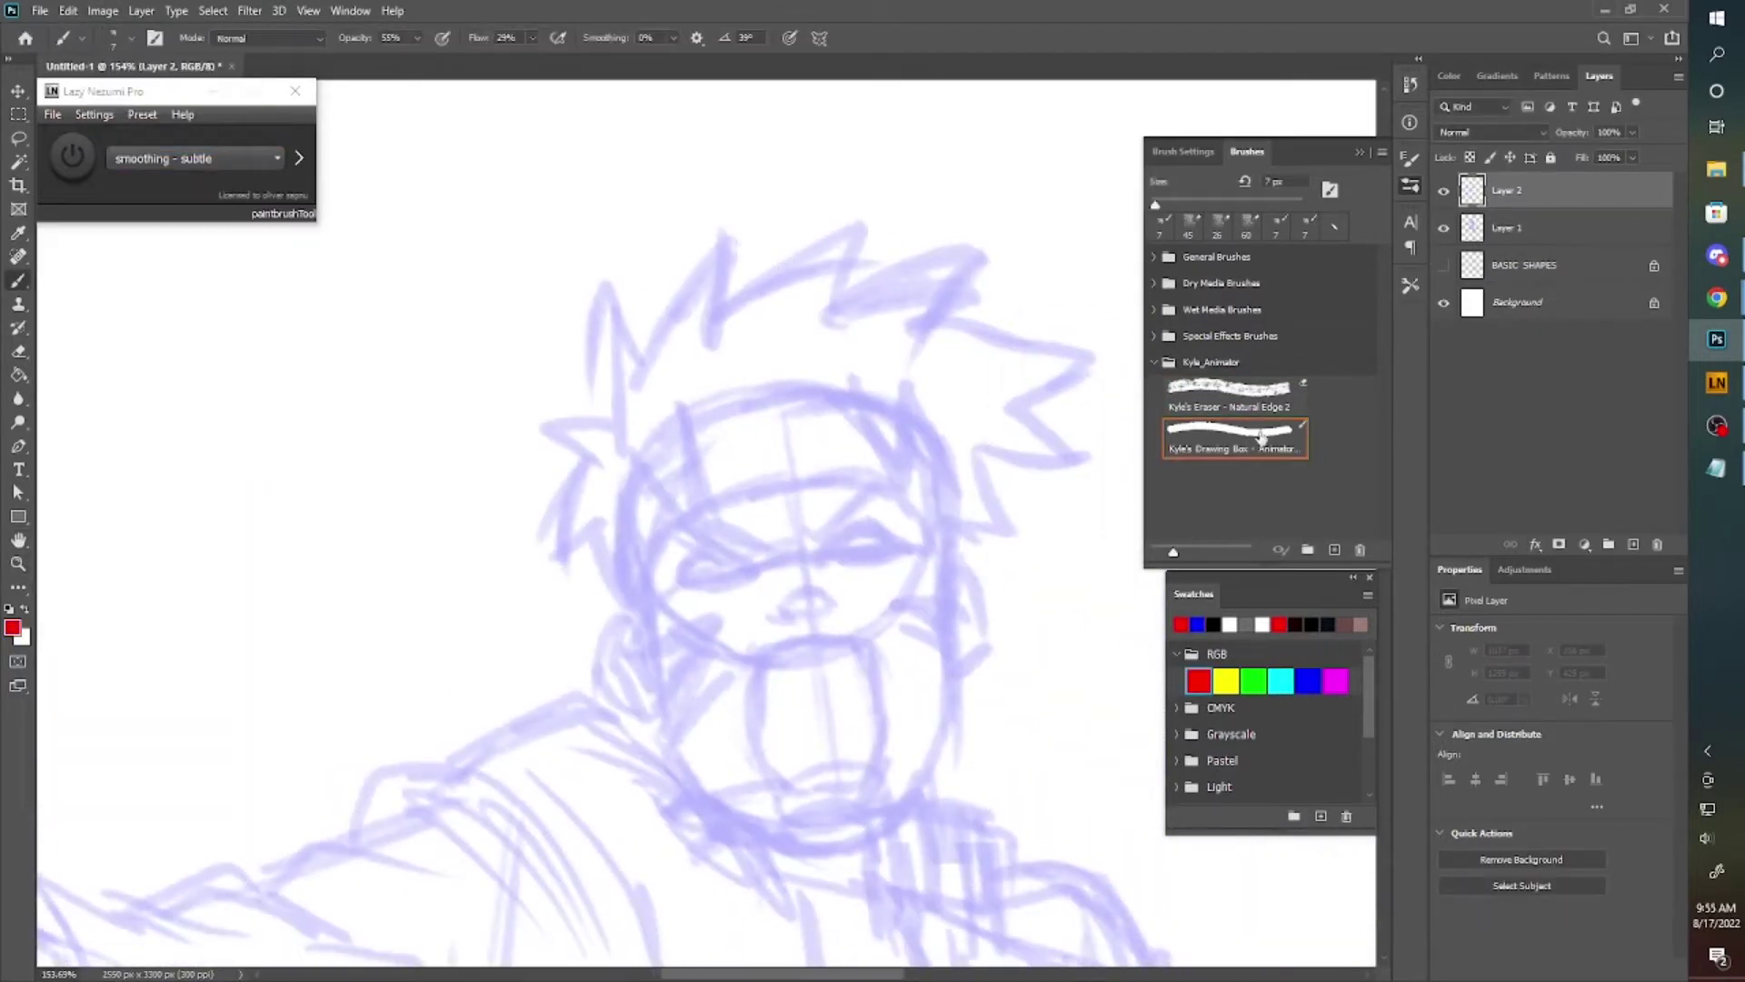
{"action": "mouse_move", "coordinate": [809, 542]}
{"action": "left_mouse_down"}
{"action": "mouse_move", "coordinate": [859, 484]}
{"action": "mouse_move", "coordinate": [871, 531]}
{"action": "left_mouse_up"}
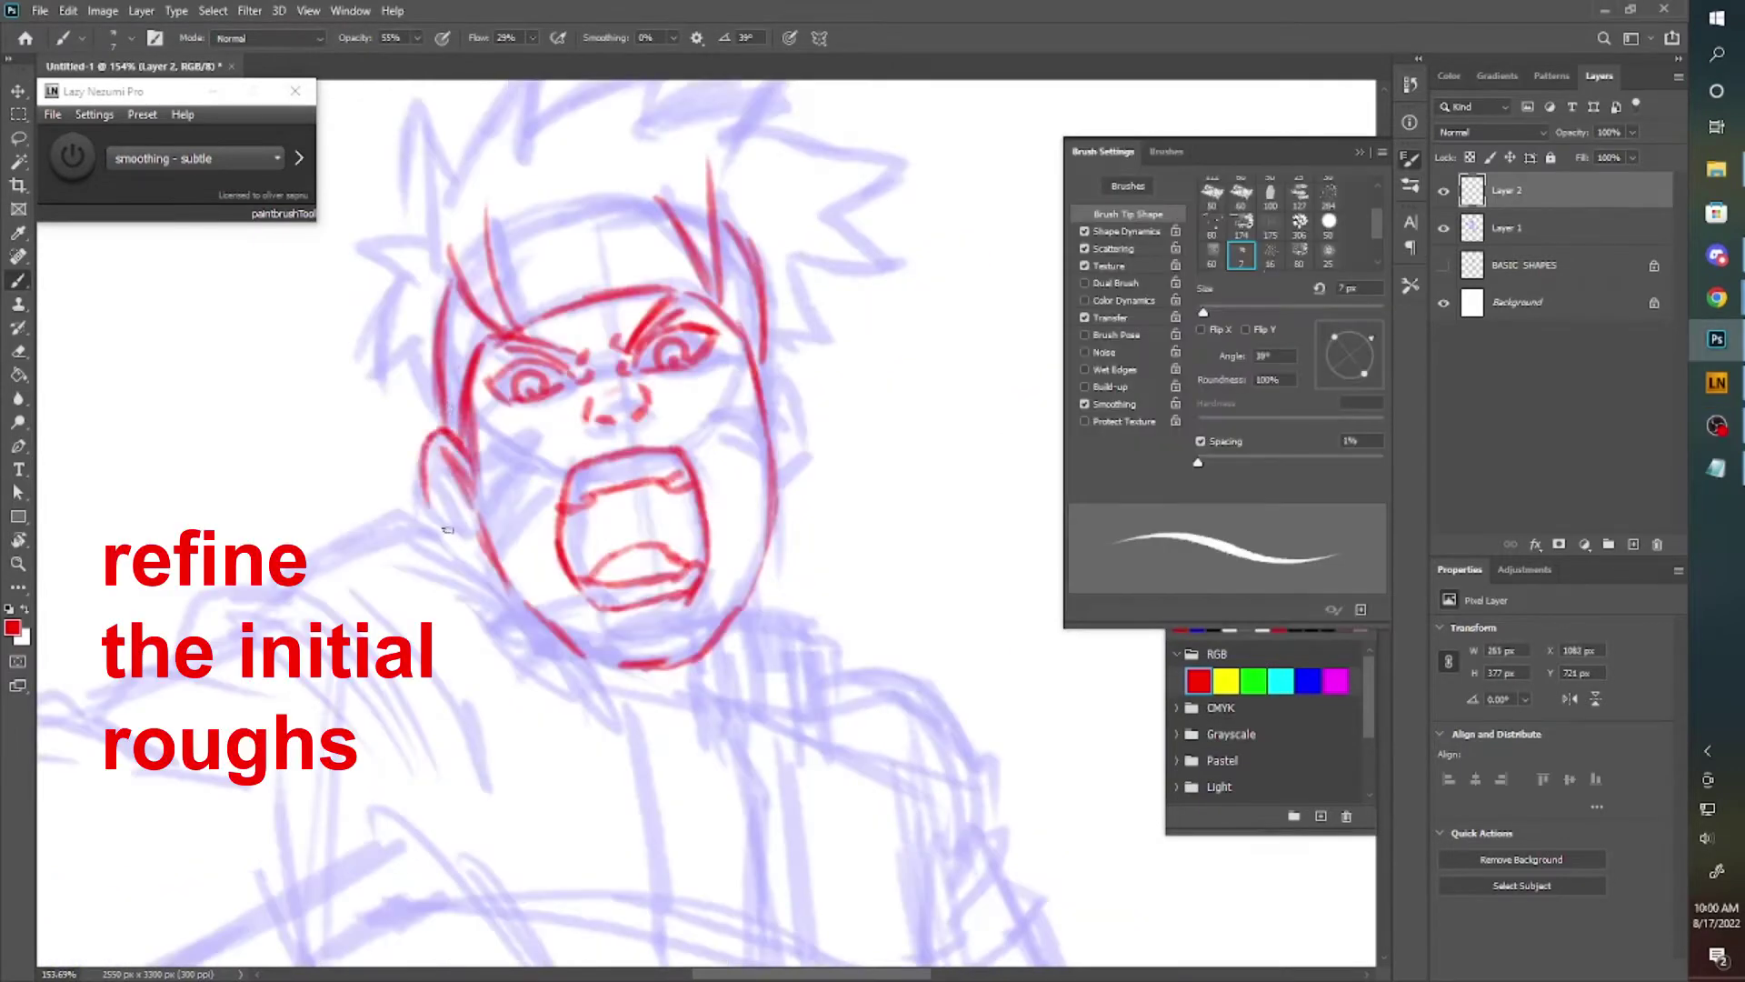
{"action": "left_click_drag", "start_coordinate": [475, 483], "coordinate": [427, 542]}
{"action": "left_click_drag", "start_coordinate": [768, 341], "coordinate": [769, 498]}
{"action": "left_click_drag", "start_coordinate": [400, 284], "coordinate": [374, 373]}
{"action": "left_click_drag", "start_coordinate": [836, 271], "coordinate": [770, 367]}
Ink the spiky hair and the left side of the head in red.
{"action": "mouse_move", "coordinate": [828, 383]}
{"action": "left_mouse_down"}
{"action": "mouse_move", "coordinate": [914, 473]}
{"action": "mouse_move", "coordinate": [889, 555]}
{"action": "left_mouse_up"}
{"action": "left_click_drag", "start_coordinate": [523, 427], "coordinate": [495, 545]}
{"action": "left_click_drag", "start_coordinate": [518, 359], "coordinate": [607, 215]}
{"action": "left_click_drag", "start_coordinate": [574, 320], "coordinate": [731, 209]}
{"action": "left_click_drag", "start_coordinate": [402, 427], "coordinate": [473, 468]}
{"action": "left_click_drag", "start_coordinate": [970, 320], "coordinate": [981, 454]}
Draw the red neck line and the fist's curves and raised finger.
{"action": "key", "text": "ctrl+minus"}
{"action": "key", "text": "ctrl+minus"}
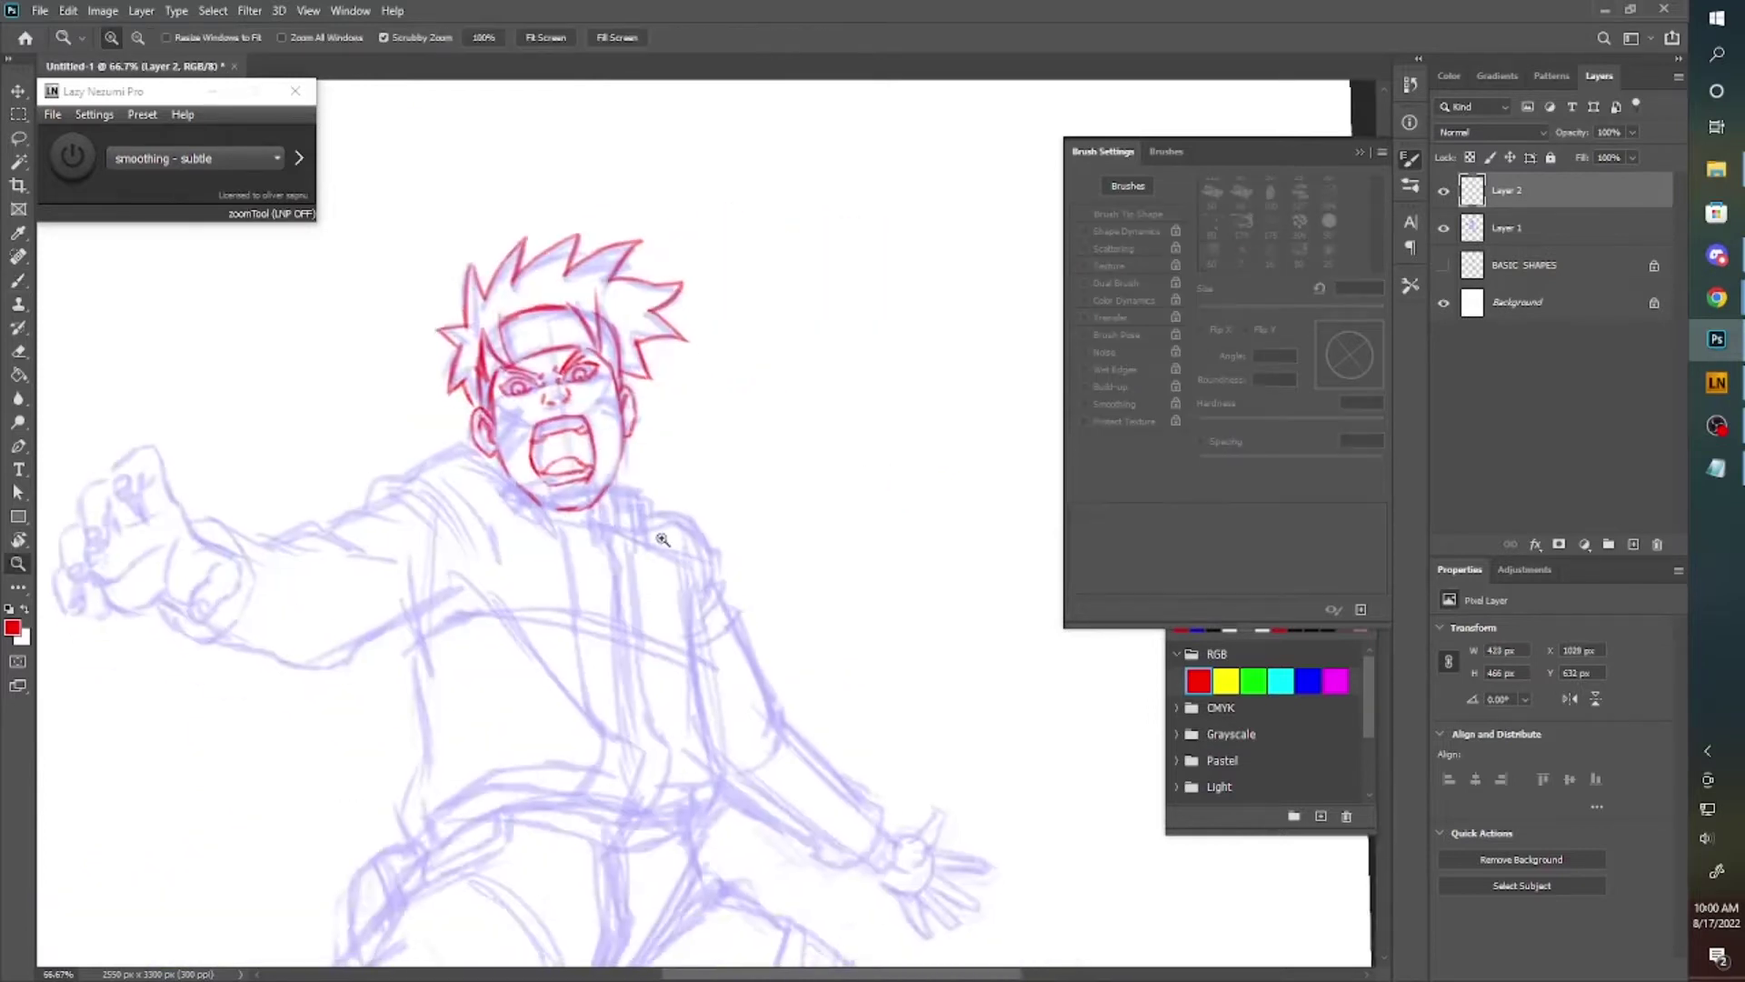
{"action": "key", "text": "ctrl+plus"}
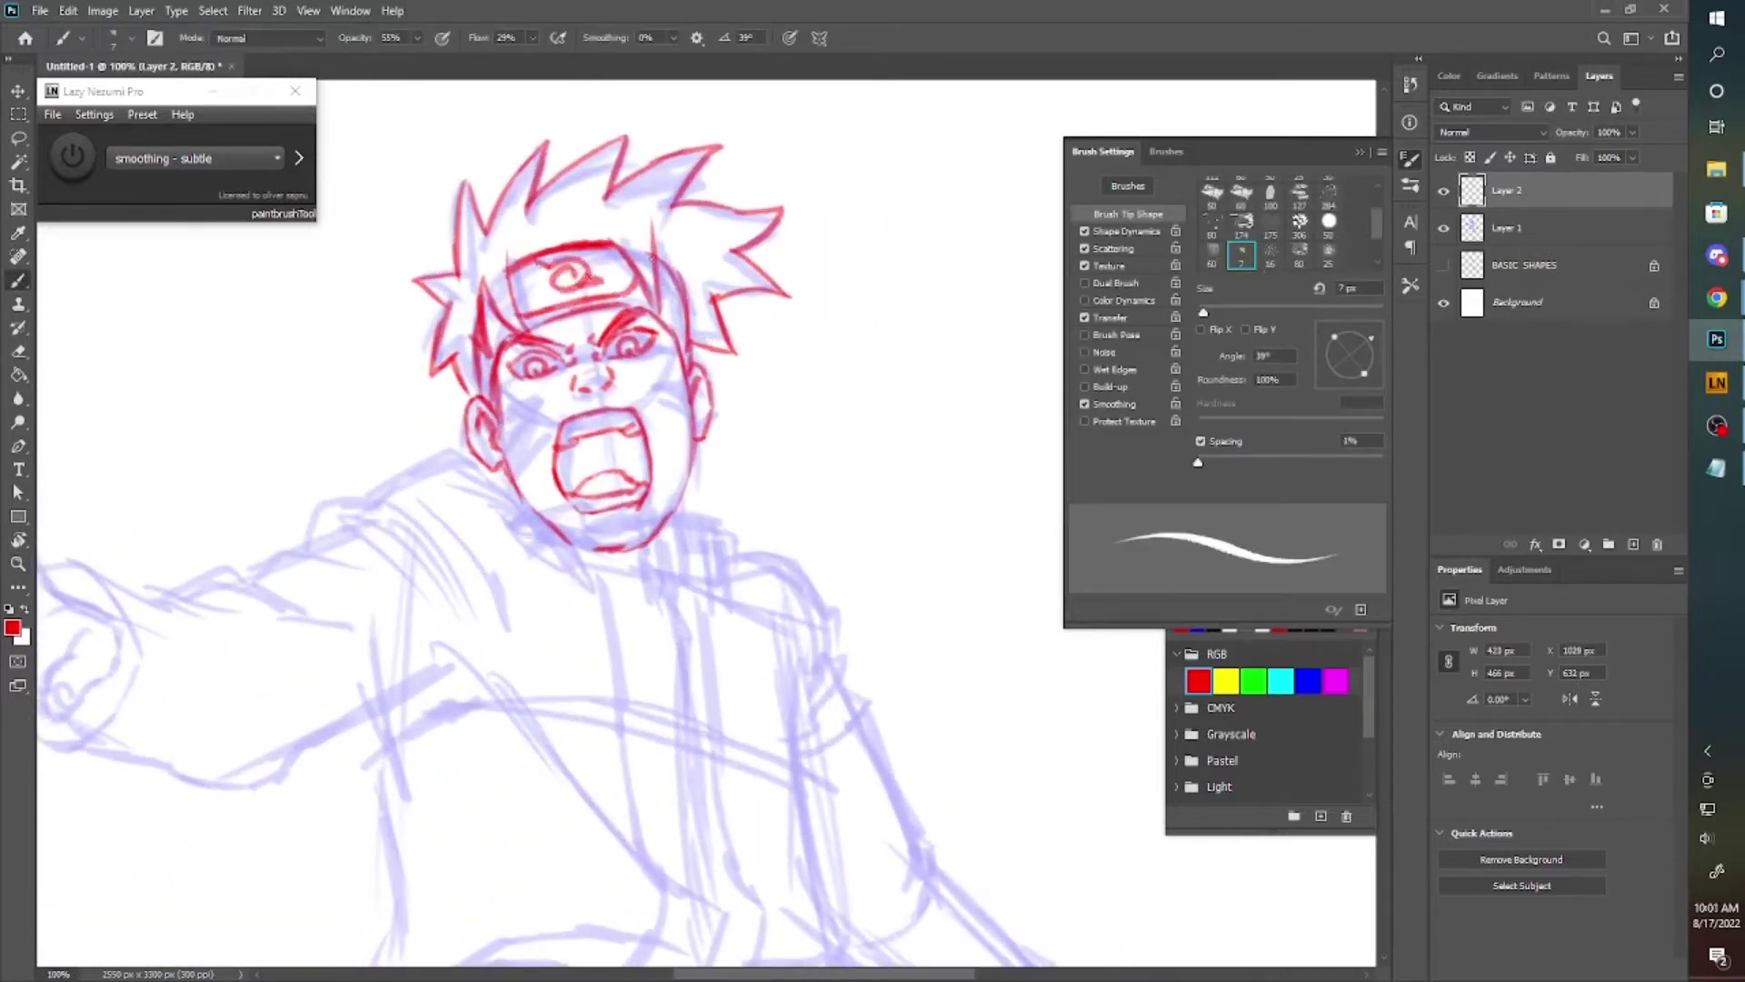
{"action": "left_click_drag", "start_coordinate": [613, 340], "coordinate": [740, 168]}
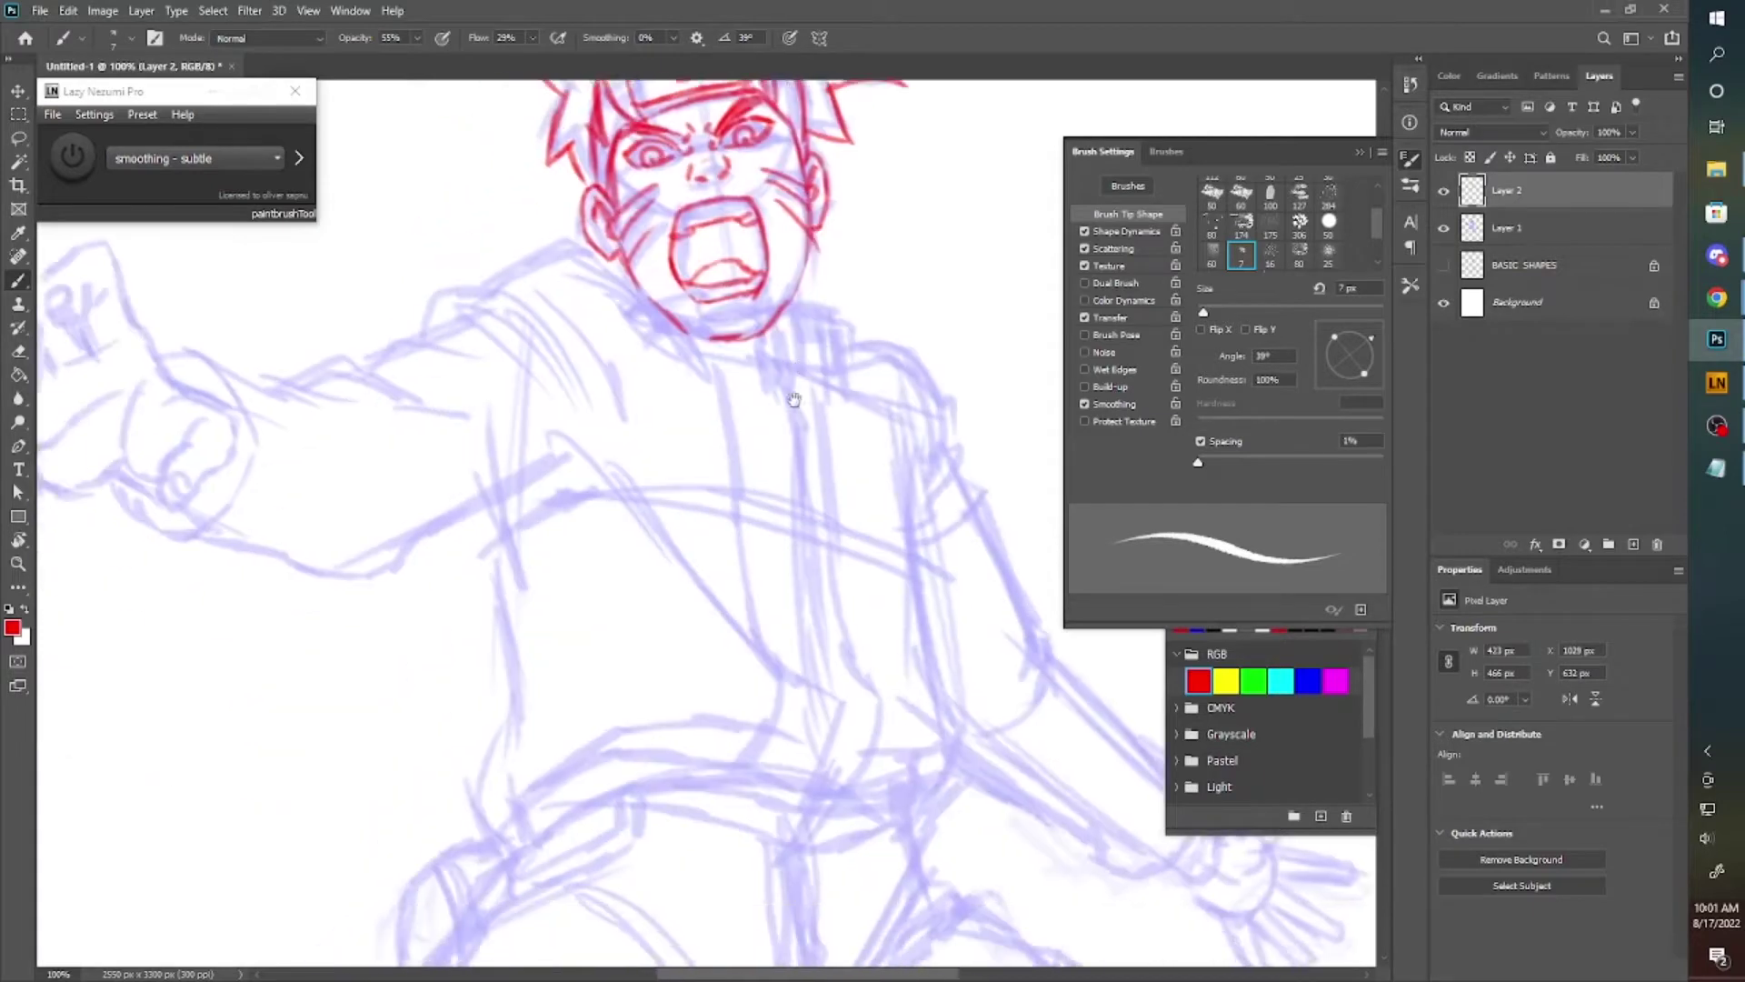
{"action": "mouse_move", "coordinate": [809, 431]}
{"action": "left_mouse_down"}
{"action": "mouse_move", "coordinate": [802, 322]}
{"action": "mouse_move", "coordinate": [810, 508]}
{"action": "left_mouse_up"}
{"action": "scroll", "coordinate": [783, 614], "scroll_direction": "down", "scroll_amount": 2}
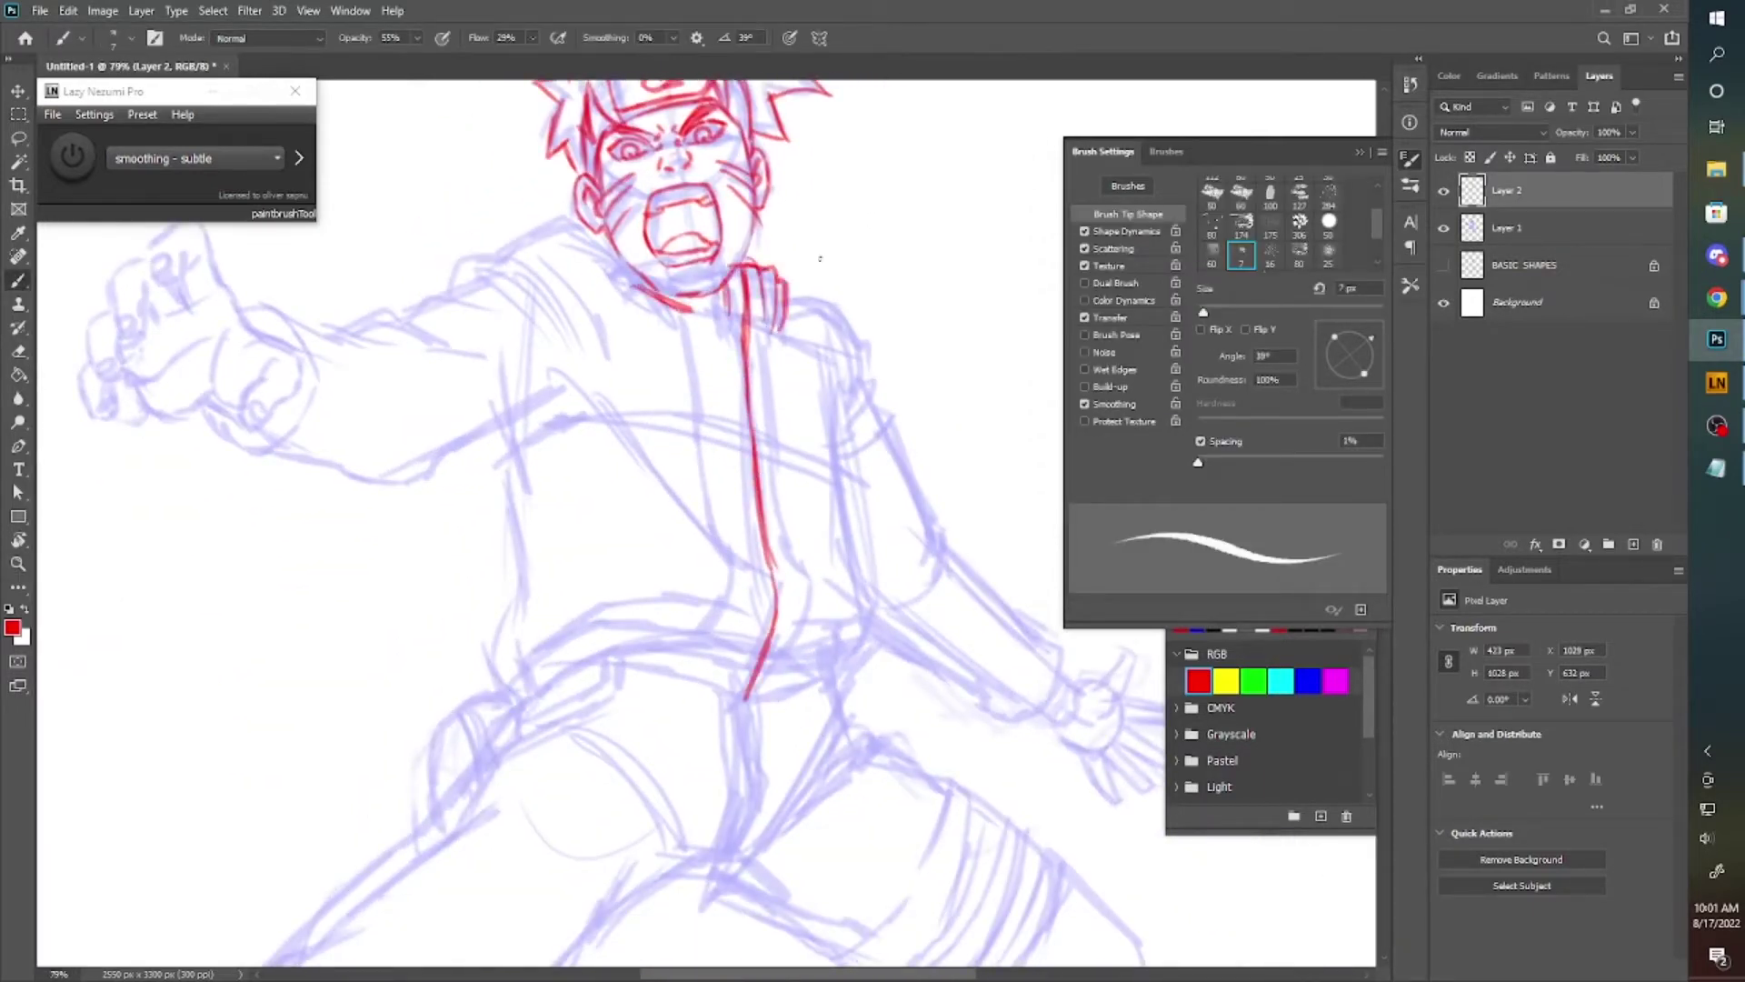
{"action": "scroll", "coordinate": [591, 491], "scroll_direction": "up", "scroll_amount": 2}
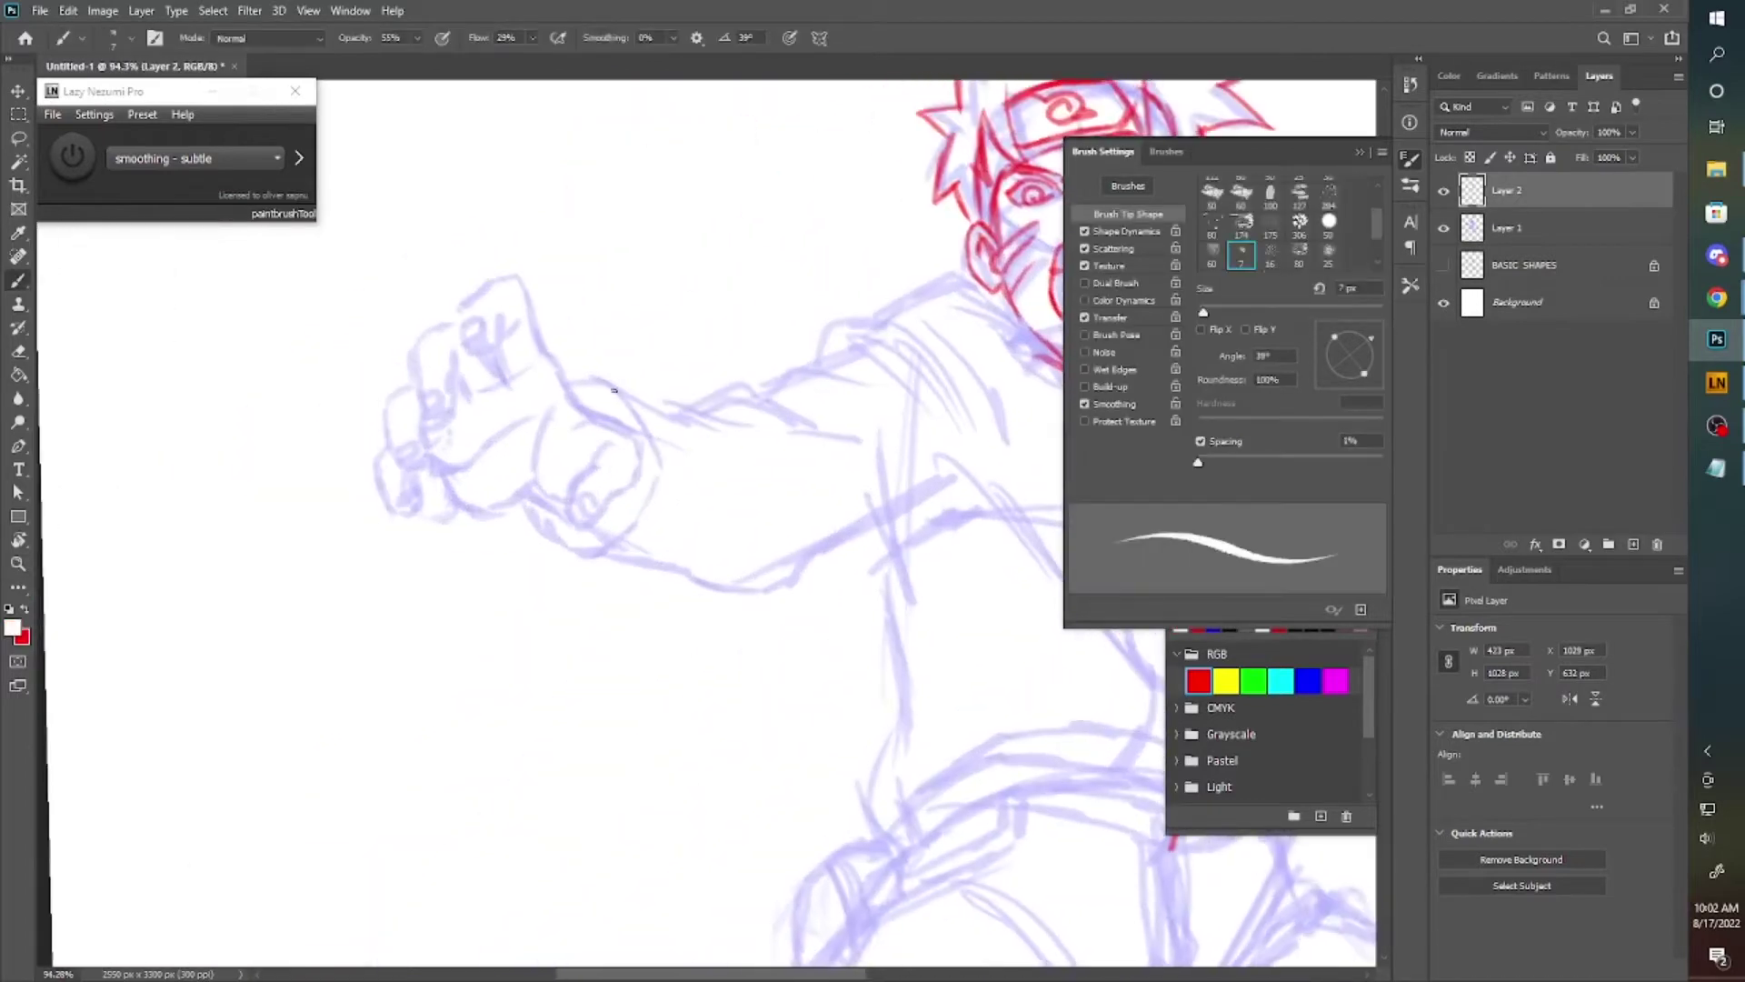
{"action": "left_click_drag", "start_coordinate": [597, 468], "coordinate": [599, 518]}
{"action": "left_click_drag", "start_coordinate": [533, 452], "coordinate": [636, 545]}
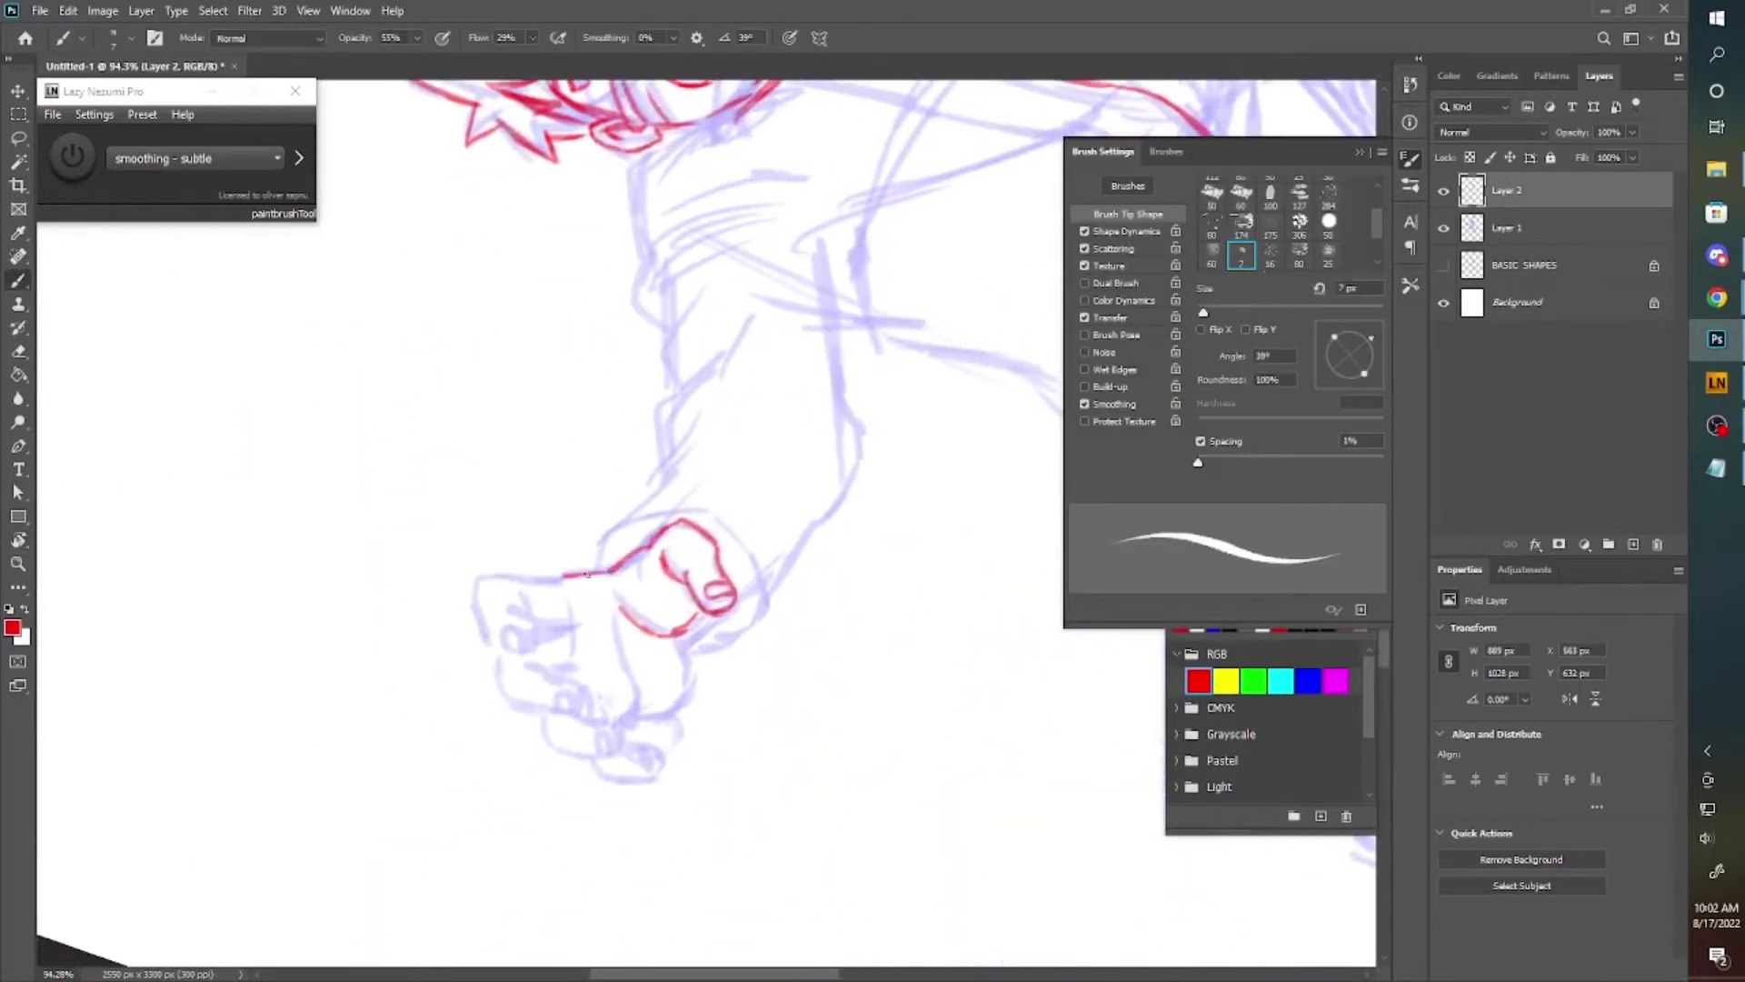
{"action": "mouse_move", "coordinate": [589, 427]}
{"action": "left_mouse_down"}
{"action": "mouse_move", "coordinate": [645, 445]}
{"action": "mouse_move", "coordinate": [661, 416]}
{"action": "left_mouse_up"}
{"action": "left_click_drag", "start_coordinate": [613, 498], "coordinate": [613, 479]}
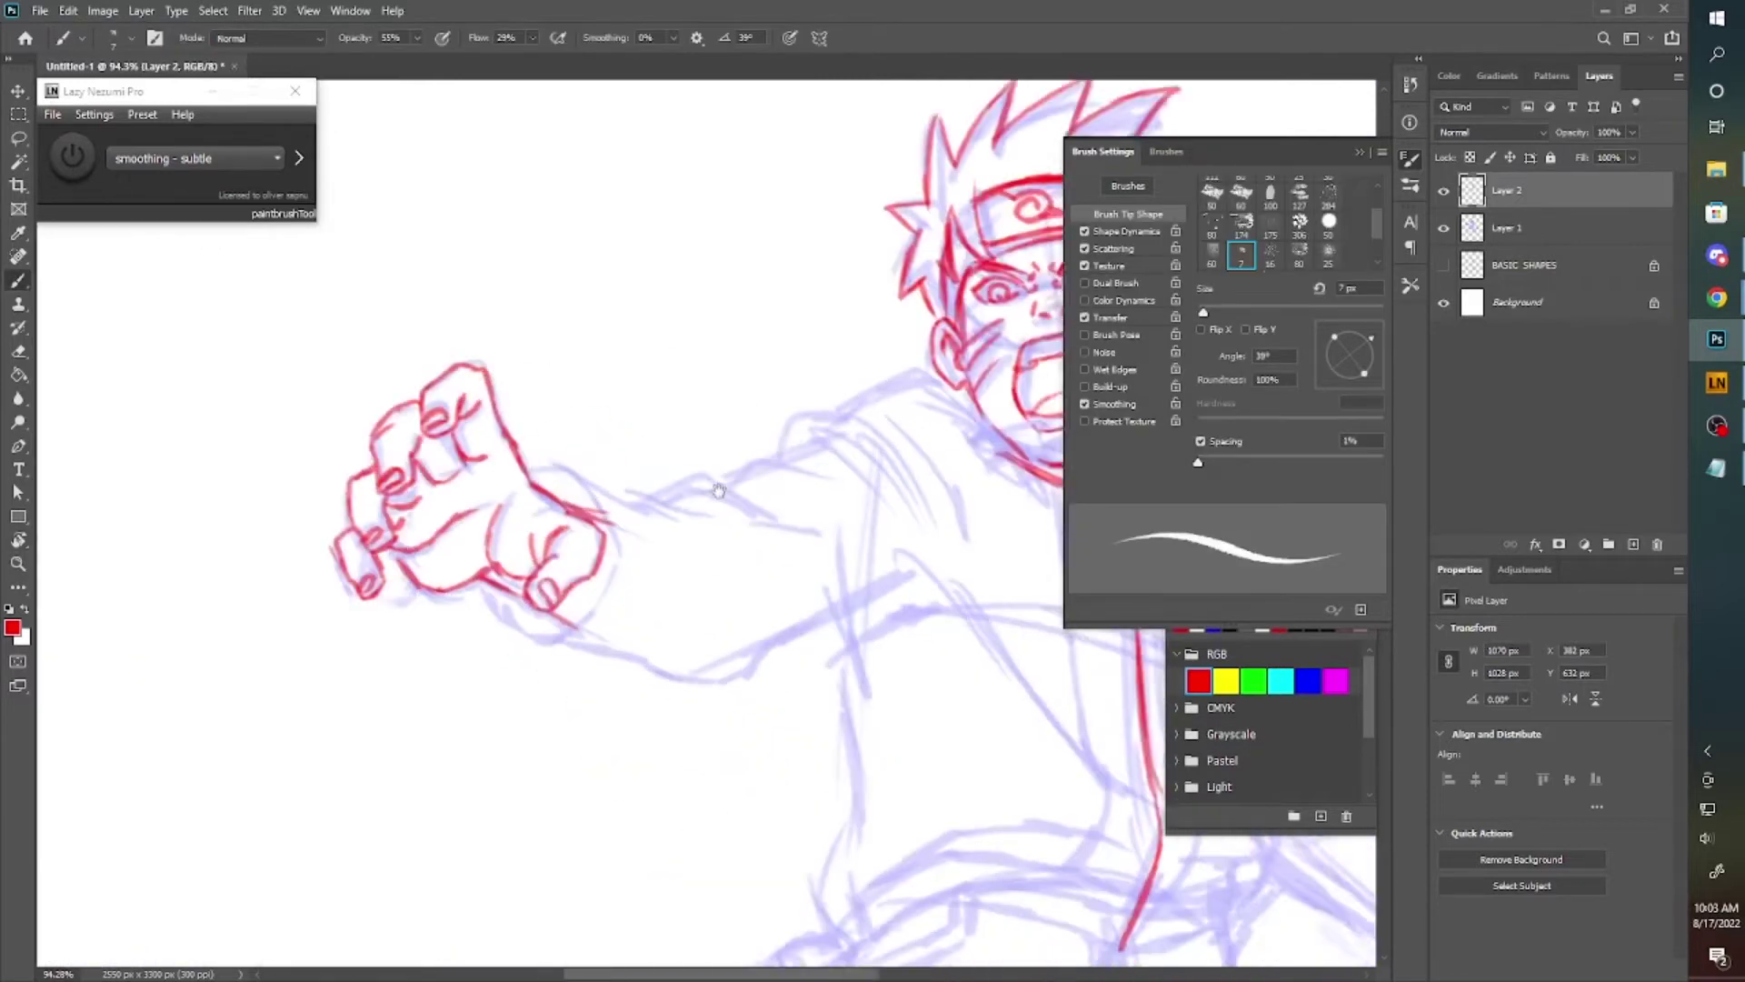
Save the drawing as NARUTO.psd, accepting the compatibility prompt.
{"action": "key", "text": "ctrl+s"}
{"action": "double_click", "coordinate": [534, 338]}
{"action": "type", "text": "NARUTO"}
{"action": "key", "text": "Return"}
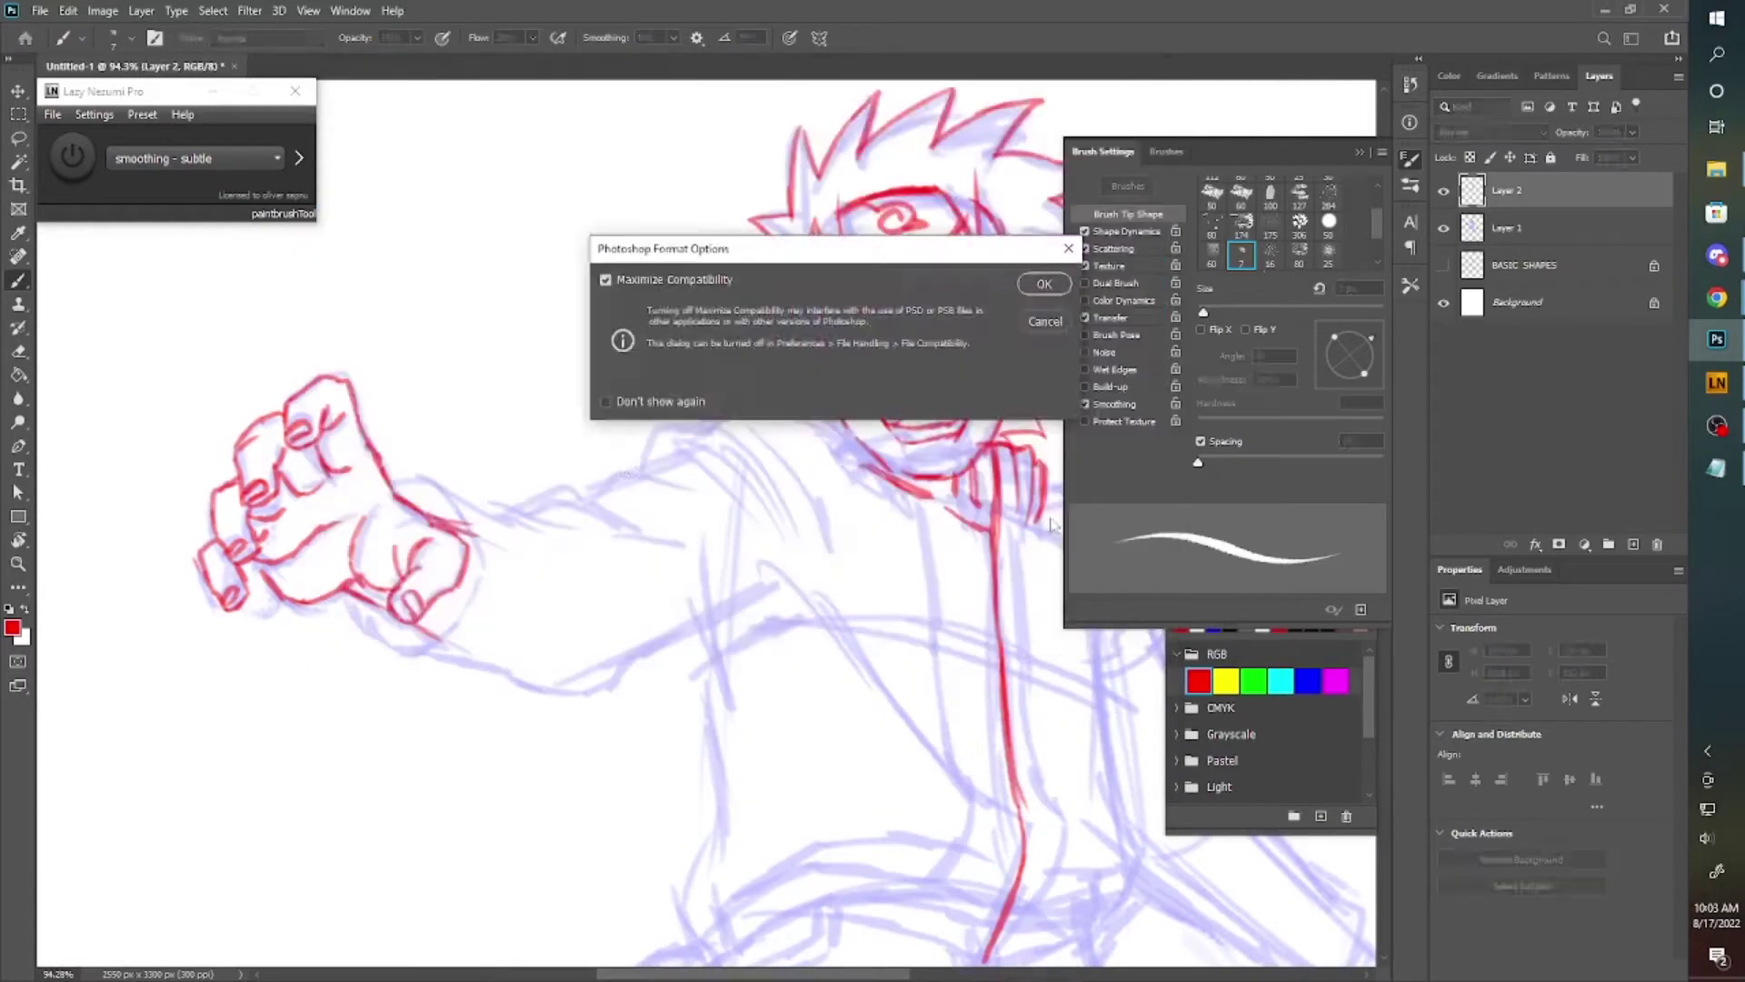
{"action": "key", "text": "Return"}
Ink the fist, lower and upper arm, and a line down the torso.
{"action": "left_click_drag", "start_coordinate": [832, 418], "coordinate": [636, 546]}
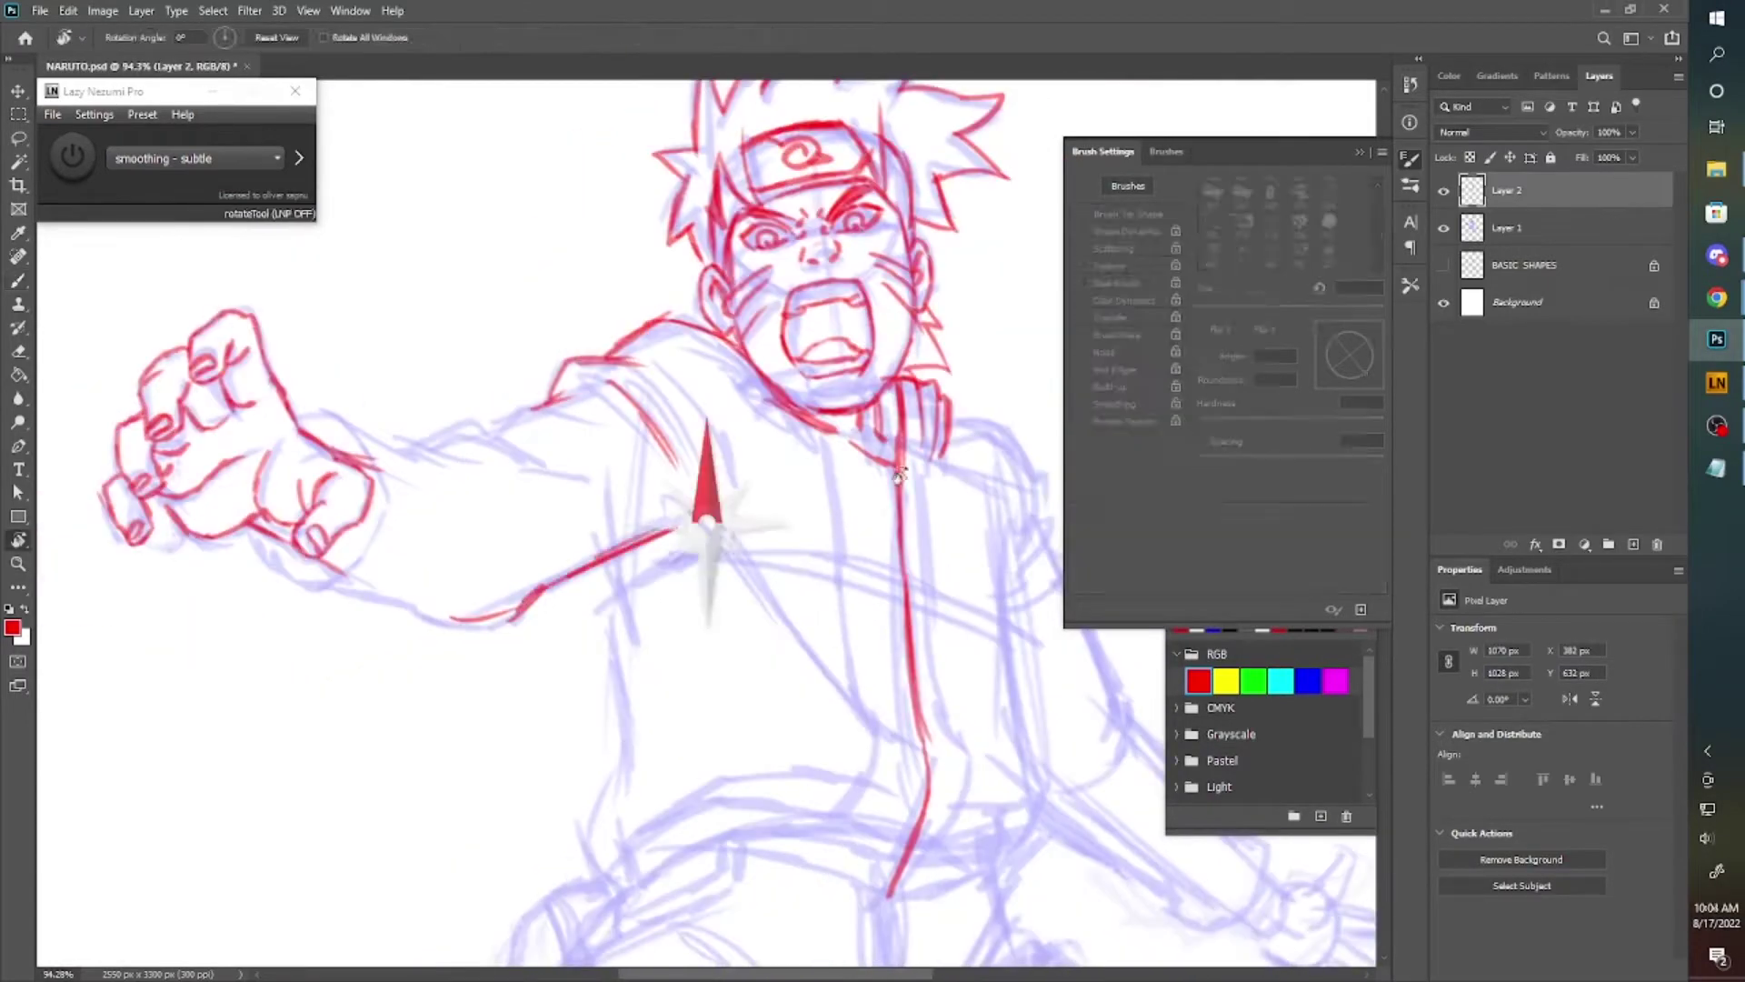
{"action": "left_click_drag", "start_coordinate": [545, 777], "coordinate": [708, 702]}
{"action": "left_click_drag", "start_coordinate": [747, 520], "coordinate": [551, 611]}
{"action": "mouse_move", "coordinate": [636, 545]}
{"action": "left_mouse_down"}
{"action": "mouse_move", "coordinate": [691, 454]}
{"action": "mouse_move", "coordinate": [619, 496]}
{"action": "left_mouse_up"}
{"action": "left_click_drag", "start_coordinate": [925, 508], "coordinate": [698, 508]}
{"action": "left_click_drag", "start_coordinate": [509, 477], "coordinate": [464, 790]}
Swap colours and clean up and refine the collar lines.
{"action": "scroll", "coordinate": [698, 546], "scroll_direction": "down", "scroll_amount": 2}
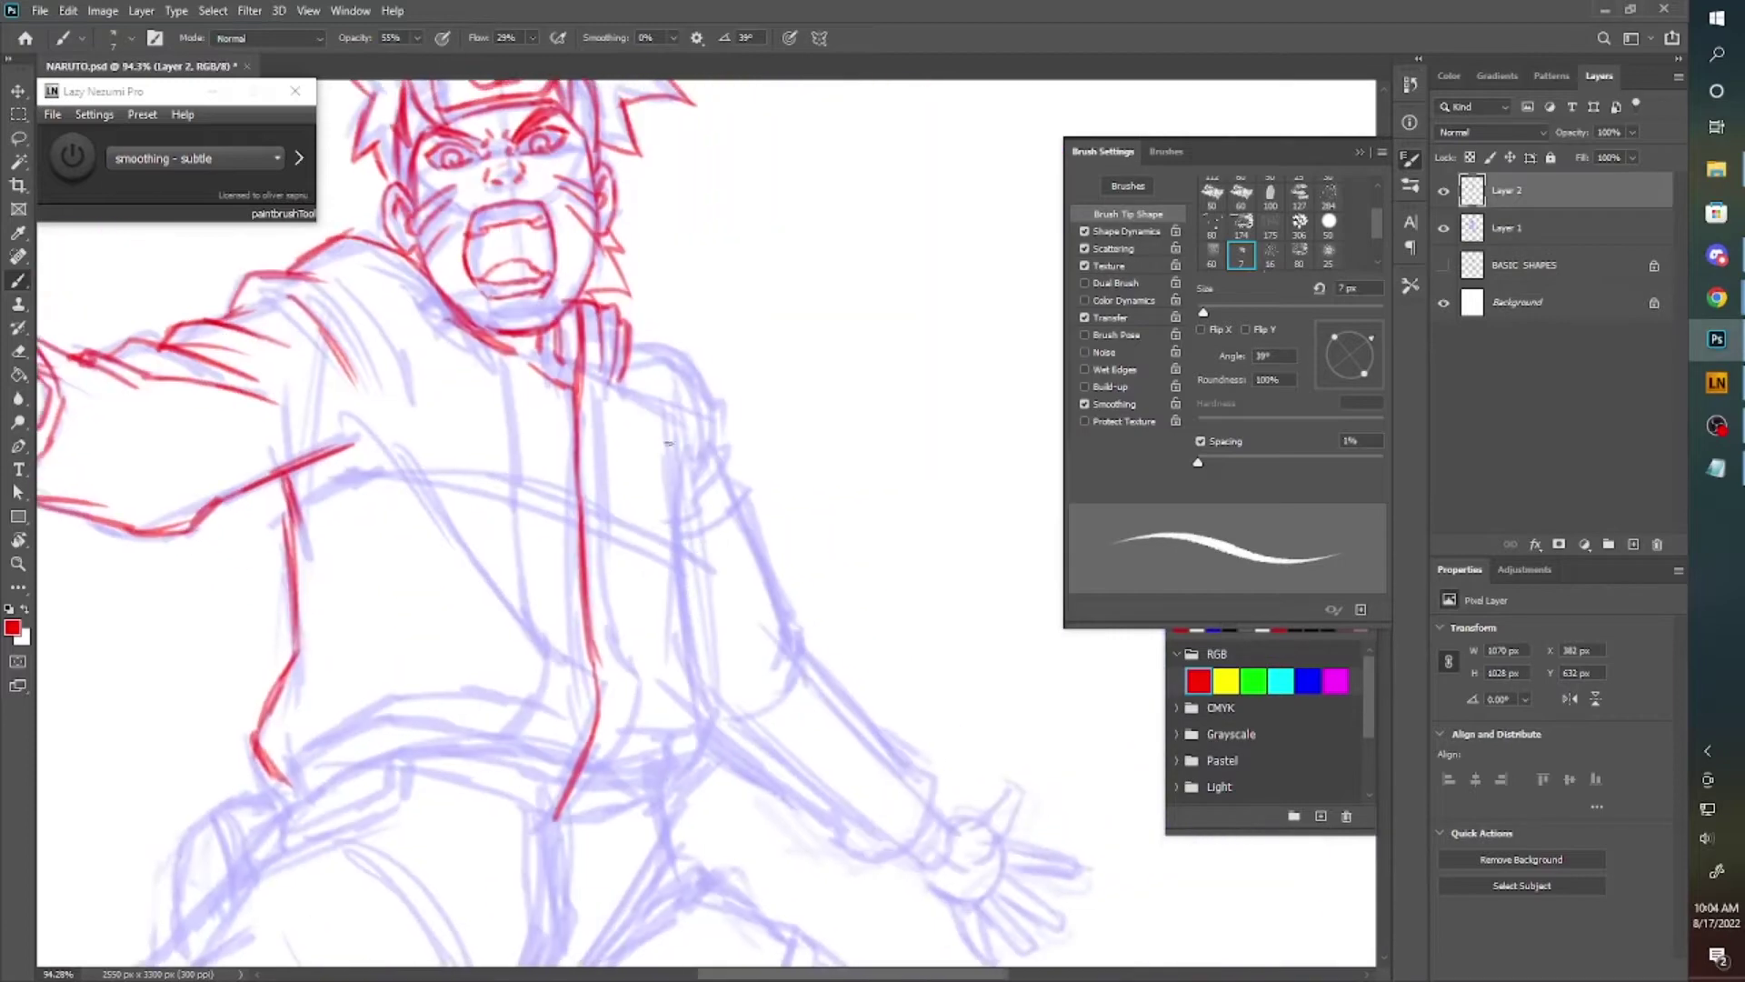
{"action": "scroll", "coordinate": [727, 591], "scroll_direction": "down", "scroll_amount": 3}
{"action": "key", "text": "r"}
{"action": "left_click_drag", "start_coordinate": [740, 596], "coordinate": [709, 582]}
{"action": "scroll", "coordinate": [636, 473], "scroll_direction": "up", "scroll_amount": 4}
{"action": "key", "text": "b"}
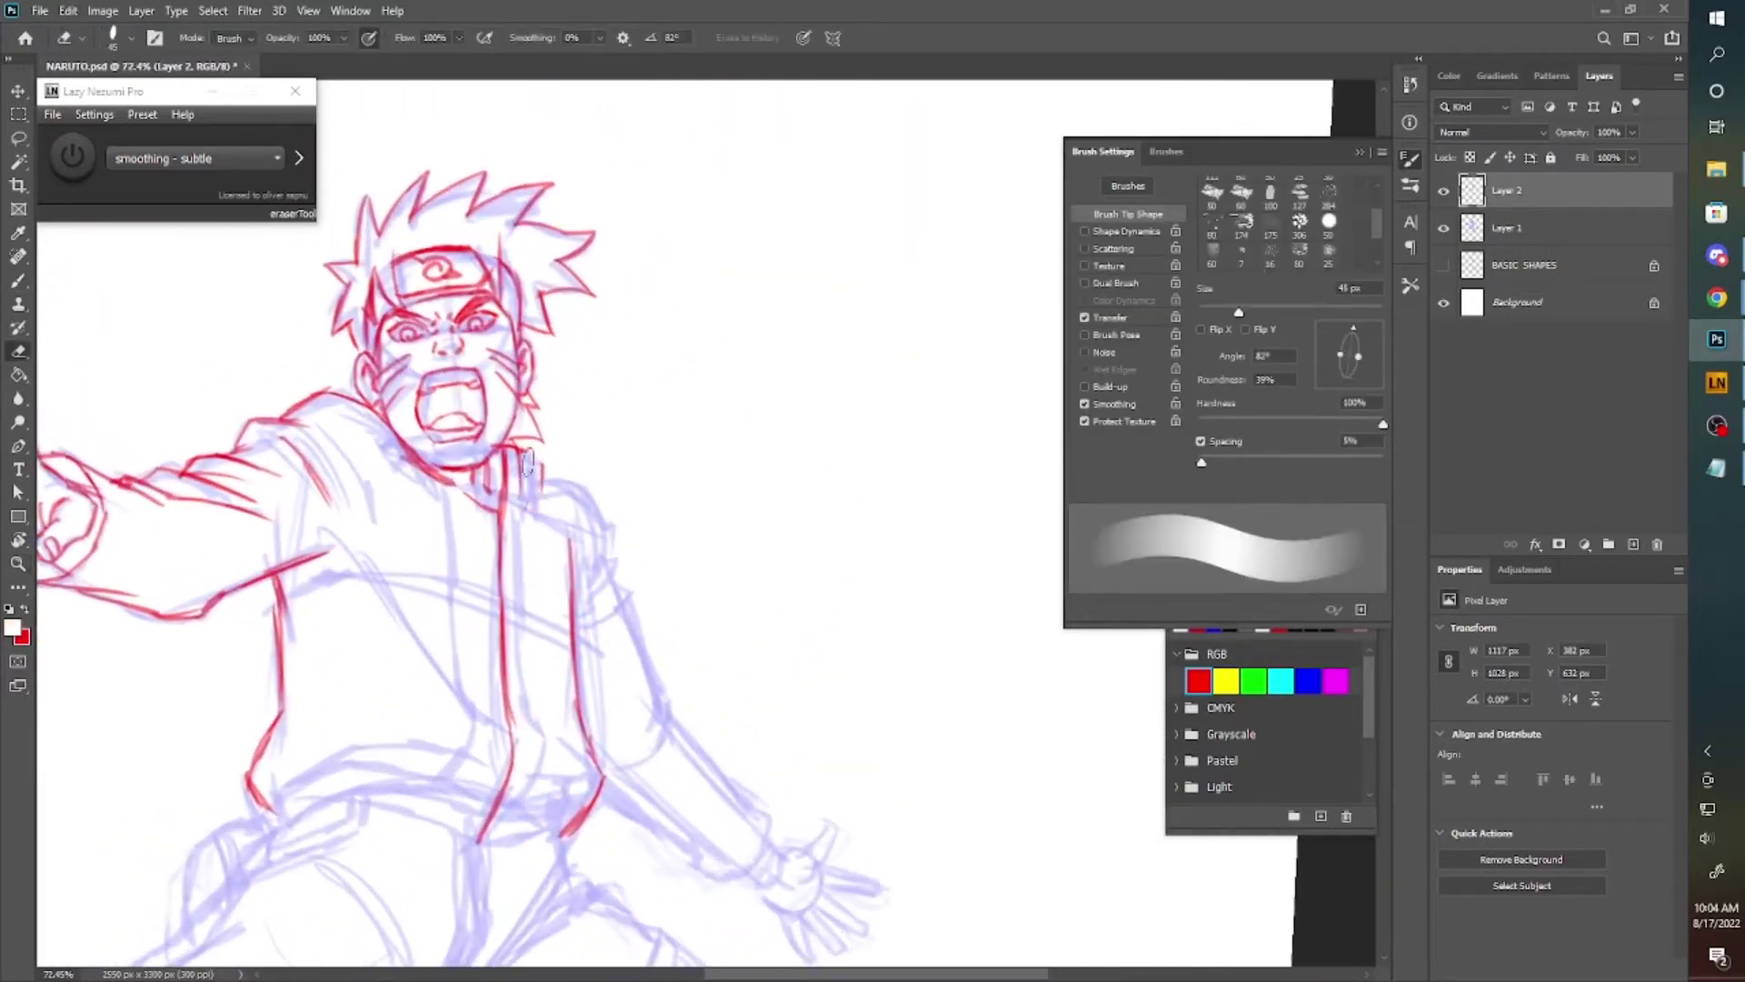
{"action": "key", "text": "x"}
{"action": "left_click_drag", "start_coordinate": [681, 479], "coordinate": [669, 411]}
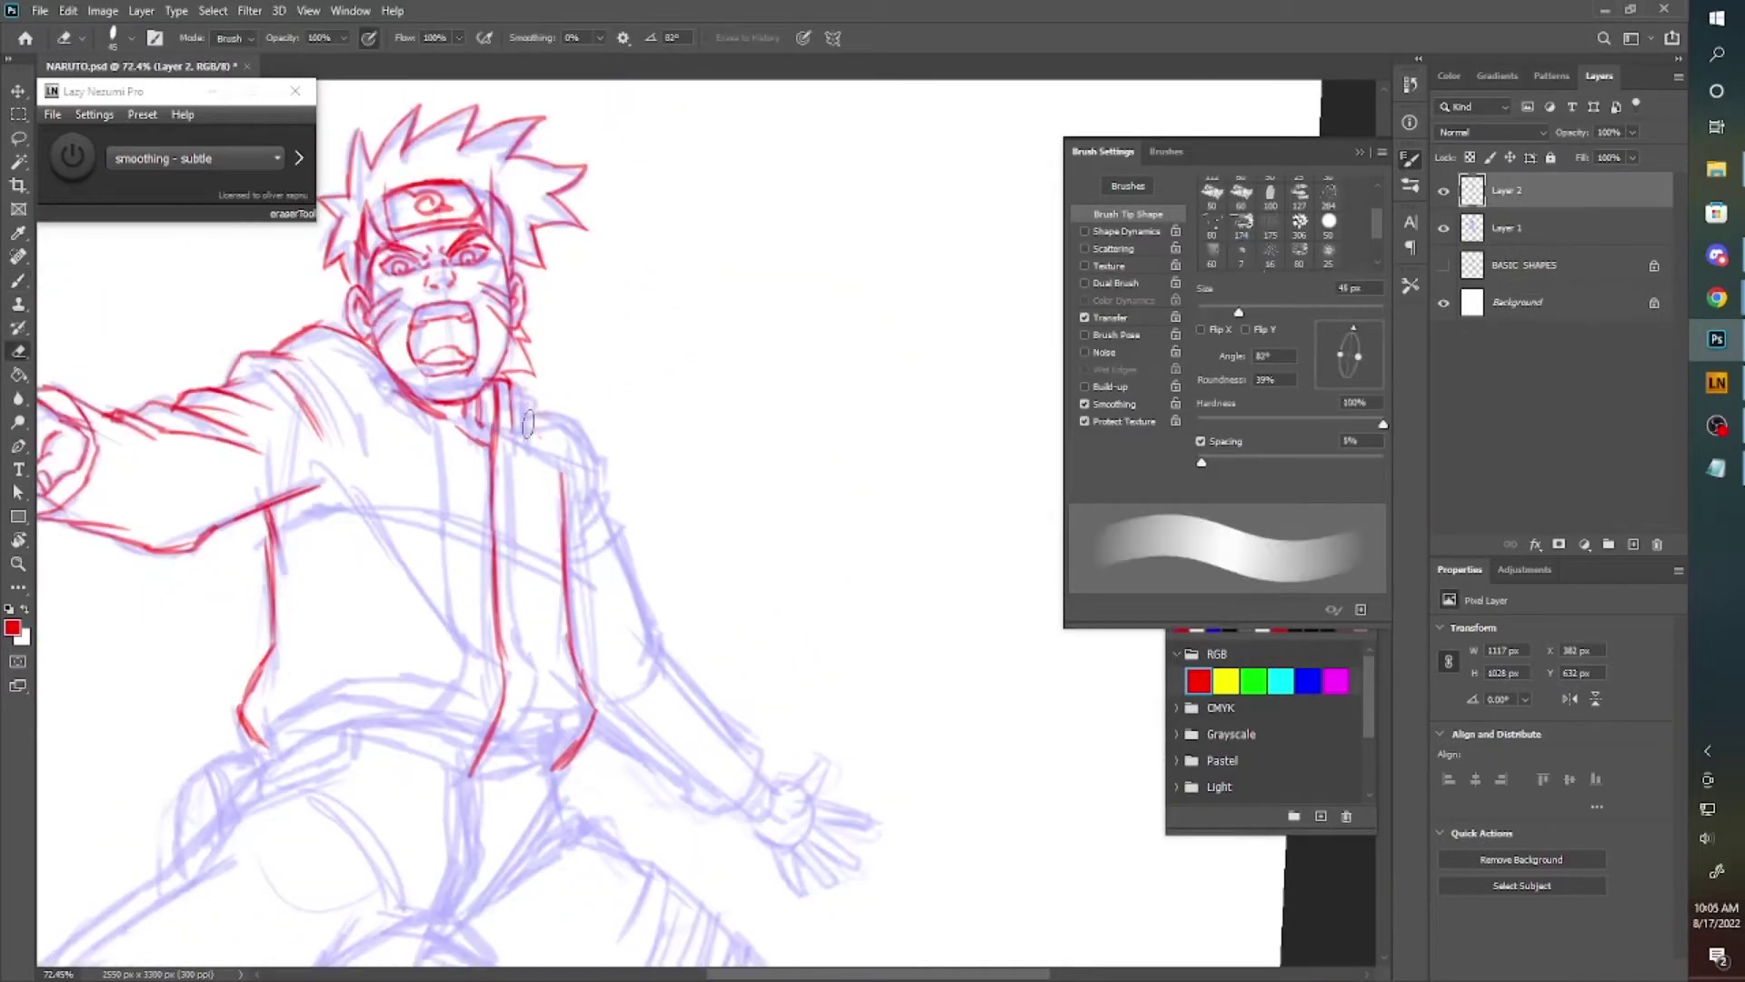
{"action": "left_click_drag", "start_coordinate": [511, 426], "coordinate": [551, 415]}
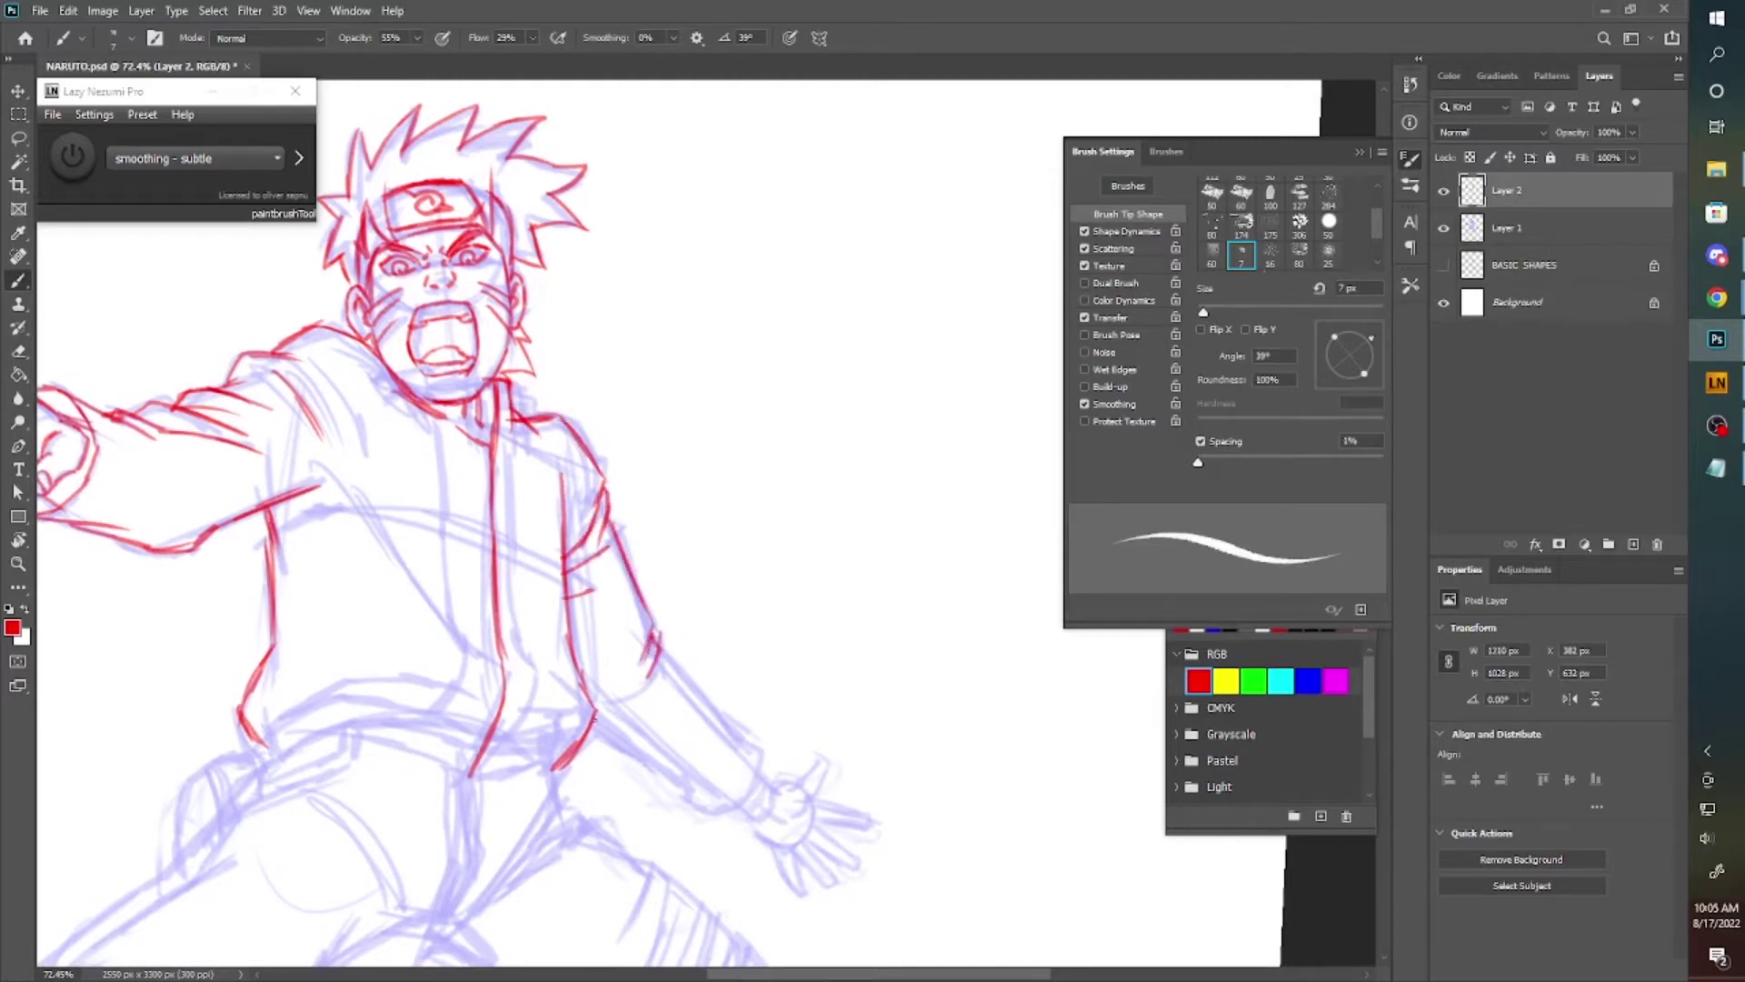
Ink the forearm, wrist and outstretched hand with its fingers and thumb.
{"action": "left_click_drag", "start_coordinate": [637, 545], "coordinate": [691, 636]}
{"action": "left_click_drag", "start_coordinate": [591, 605], "coordinate": [529, 755]}
{"action": "mouse_move", "coordinate": [647, 425]}
{"action": "left_mouse_down"}
{"action": "mouse_move", "coordinate": [798, 506]}
{"action": "mouse_move", "coordinate": [763, 488]}
{"action": "left_mouse_up"}
{"action": "left_click_drag", "start_coordinate": [887, 476], "coordinate": [726, 611]}
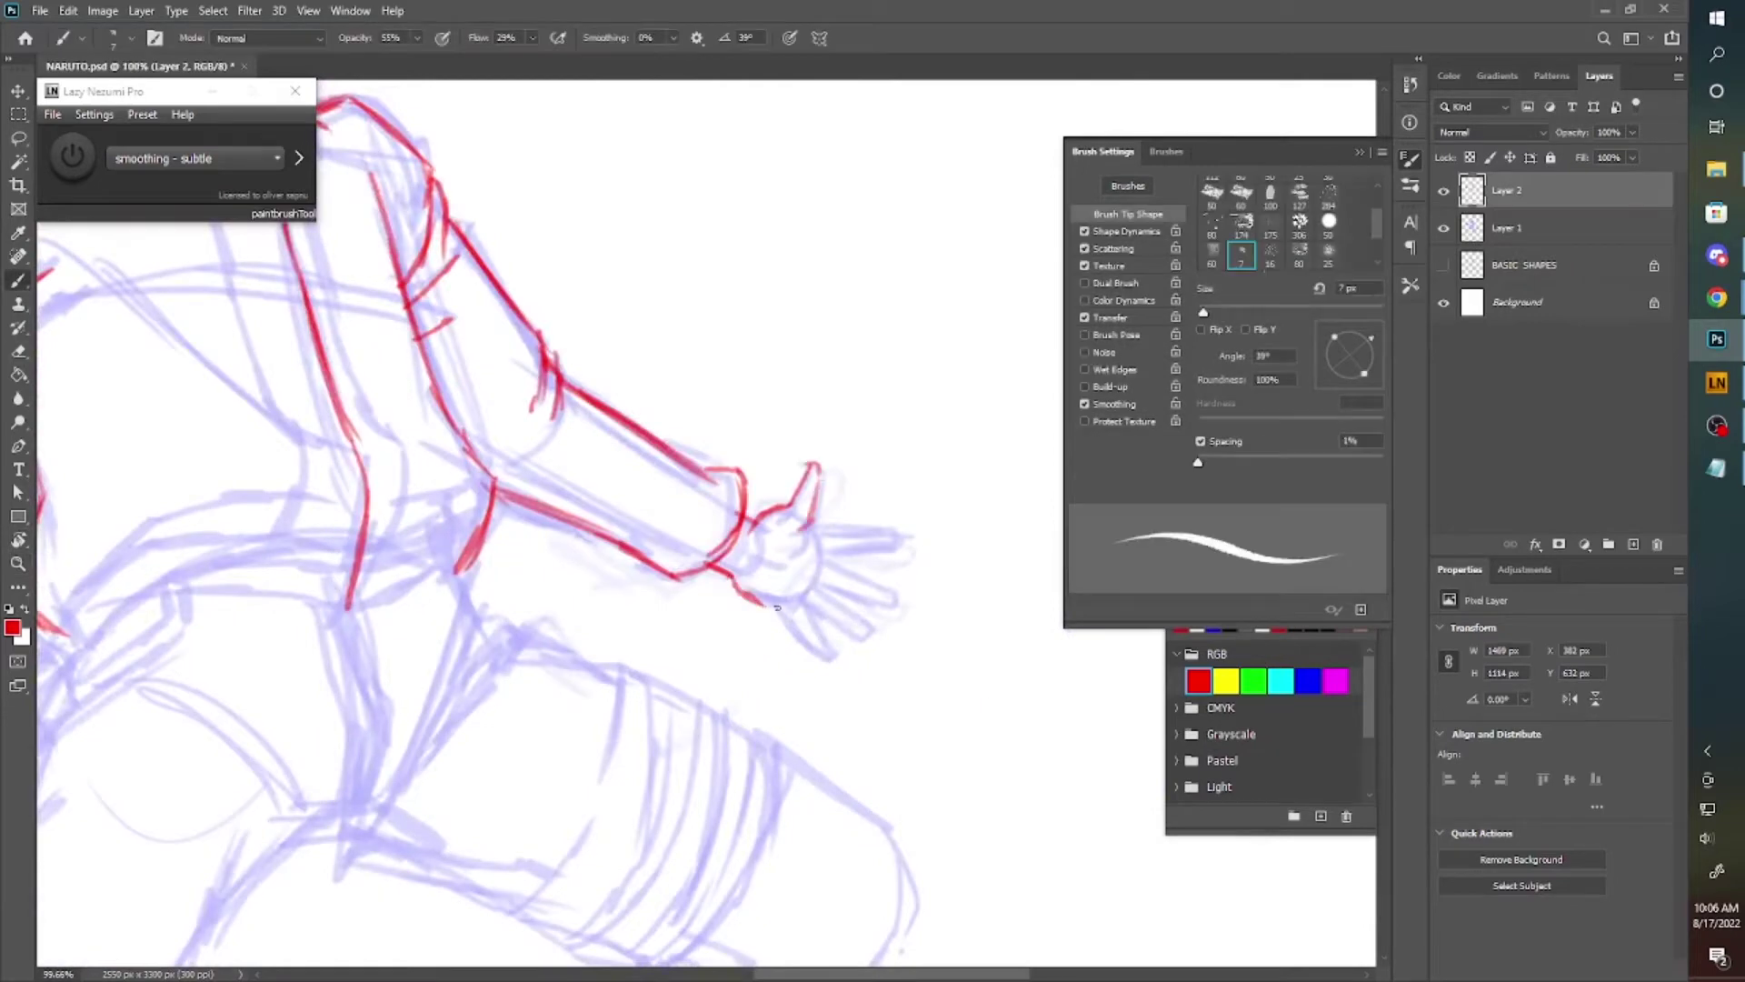
{"action": "mouse_move", "coordinate": [799, 563]}
{"action": "left_mouse_down"}
{"action": "mouse_move", "coordinate": [773, 436]}
{"action": "mouse_move", "coordinate": [835, 408]}
{"action": "mouse_move", "coordinate": [793, 372]}
{"action": "left_mouse_up"}
{"action": "mouse_move", "coordinate": [715, 410]}
{"action": "left_mouse_down"}
{"action": "mouse_move", "coordinate": [742, 400]}
{"action": "mouse_move", "coordinate": [654, 435]}
{"action": "mouse_move", "coordinate": [721, 424]}
{"action": "left_mouse_up"}
{"action": "left_click_drag", "start_coordinate": [775, 360], "coordinate": [771, 400]}
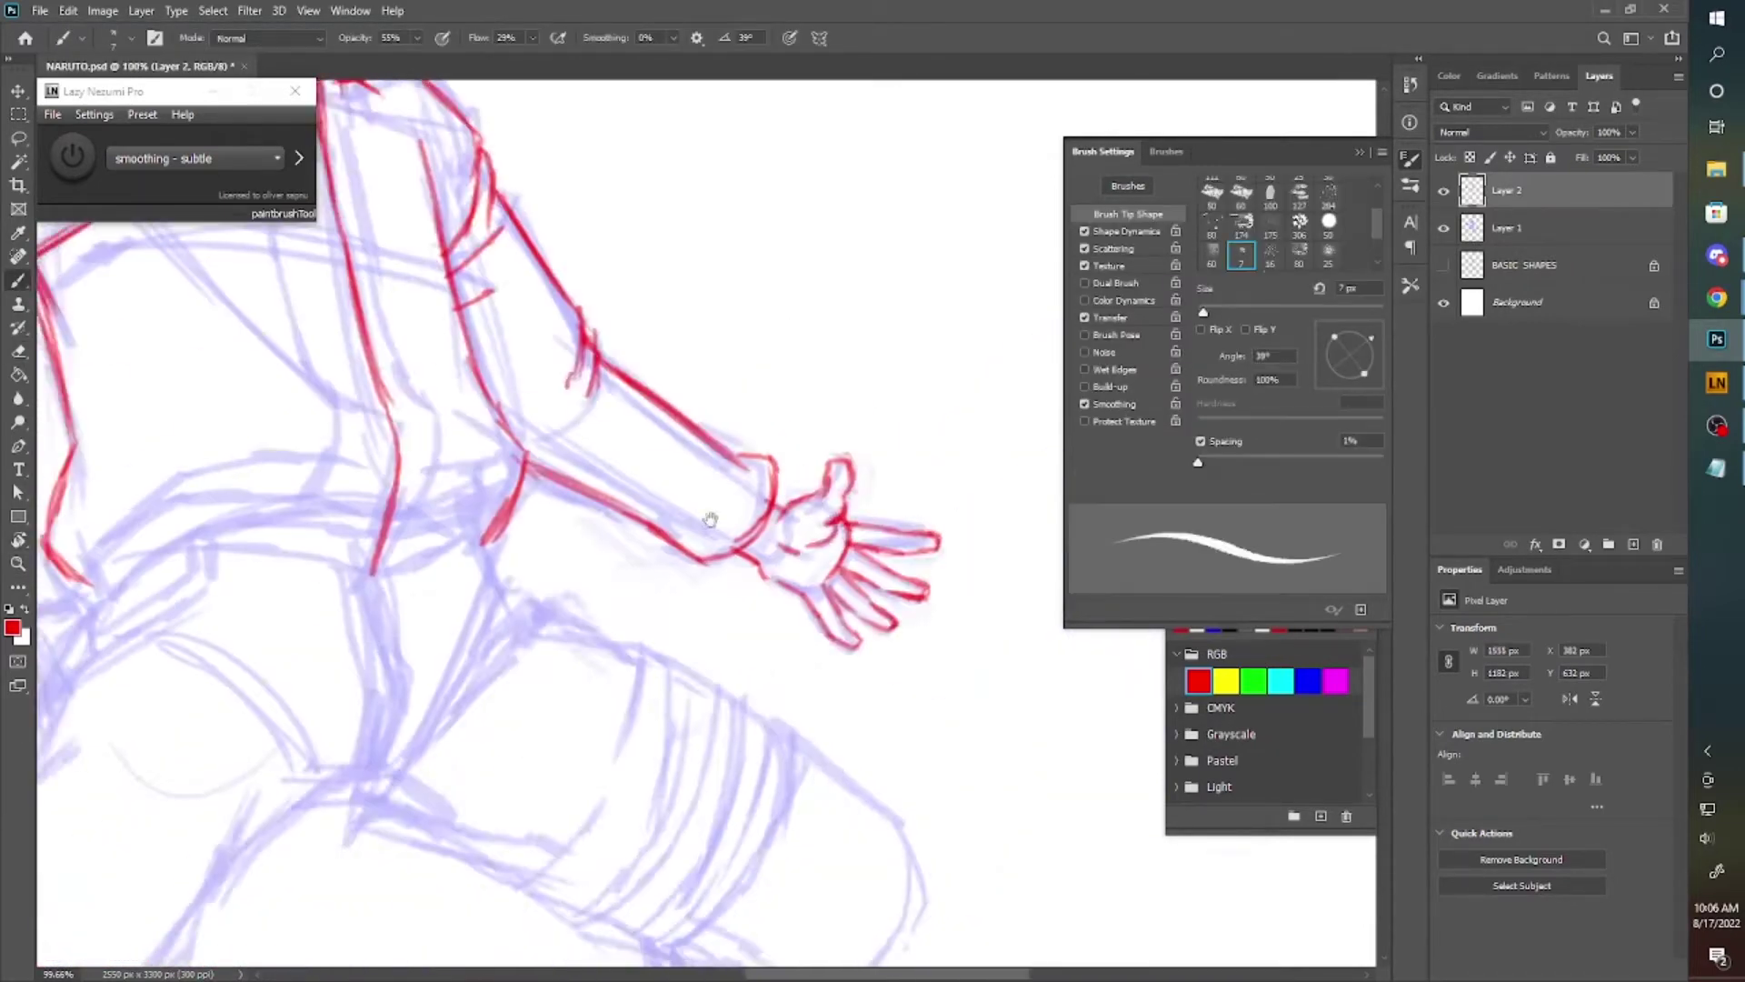
Ink the torso lines, jacket side, hips and waistline.
{"action": "left_click_drag", "start_coordinate": [377, 328], "coordinate": [555, 523]}
{"action": "left_click_drag", "start_coordinate": [329, 391], "coordinate": [423, 450]}
{"action": "left_click_drag", "start_coordinate": [528, 254], "coordinate": [608, 655]}
{"action": "mouse_move", "coordinate": [647, 289]}
{"action": "left_mouse_down"}
{"action": "mouse_move", "coordinate": [718, 545]}
{"action": "mouse_move", "coordinate": [784, 636]}
{"action": "left_mouse_up"}
{"action": "left_click_drag", "start_coordinate": [523, 551], "coordinate": [382, 636]}
{"action": "left_click_drag", "start_coordinate": [464, 581], "coordinate": [614, 547]}
{"action": "mouse_move", "coordinate": [382, 618]}
{"action": "left_mouse_down"}
{"action": "mouse_move", "coordinate": [695, 638]}
{"action": "mouse_move", "coordinate": [786, 625]}
{"action": "left_mouse_up"}
Ink the waistband and short lines at the hip and waist.
{"action": "scroll", "coordinate": [711, 636], "scroll_direction": "down", "scroll_amount": 3}
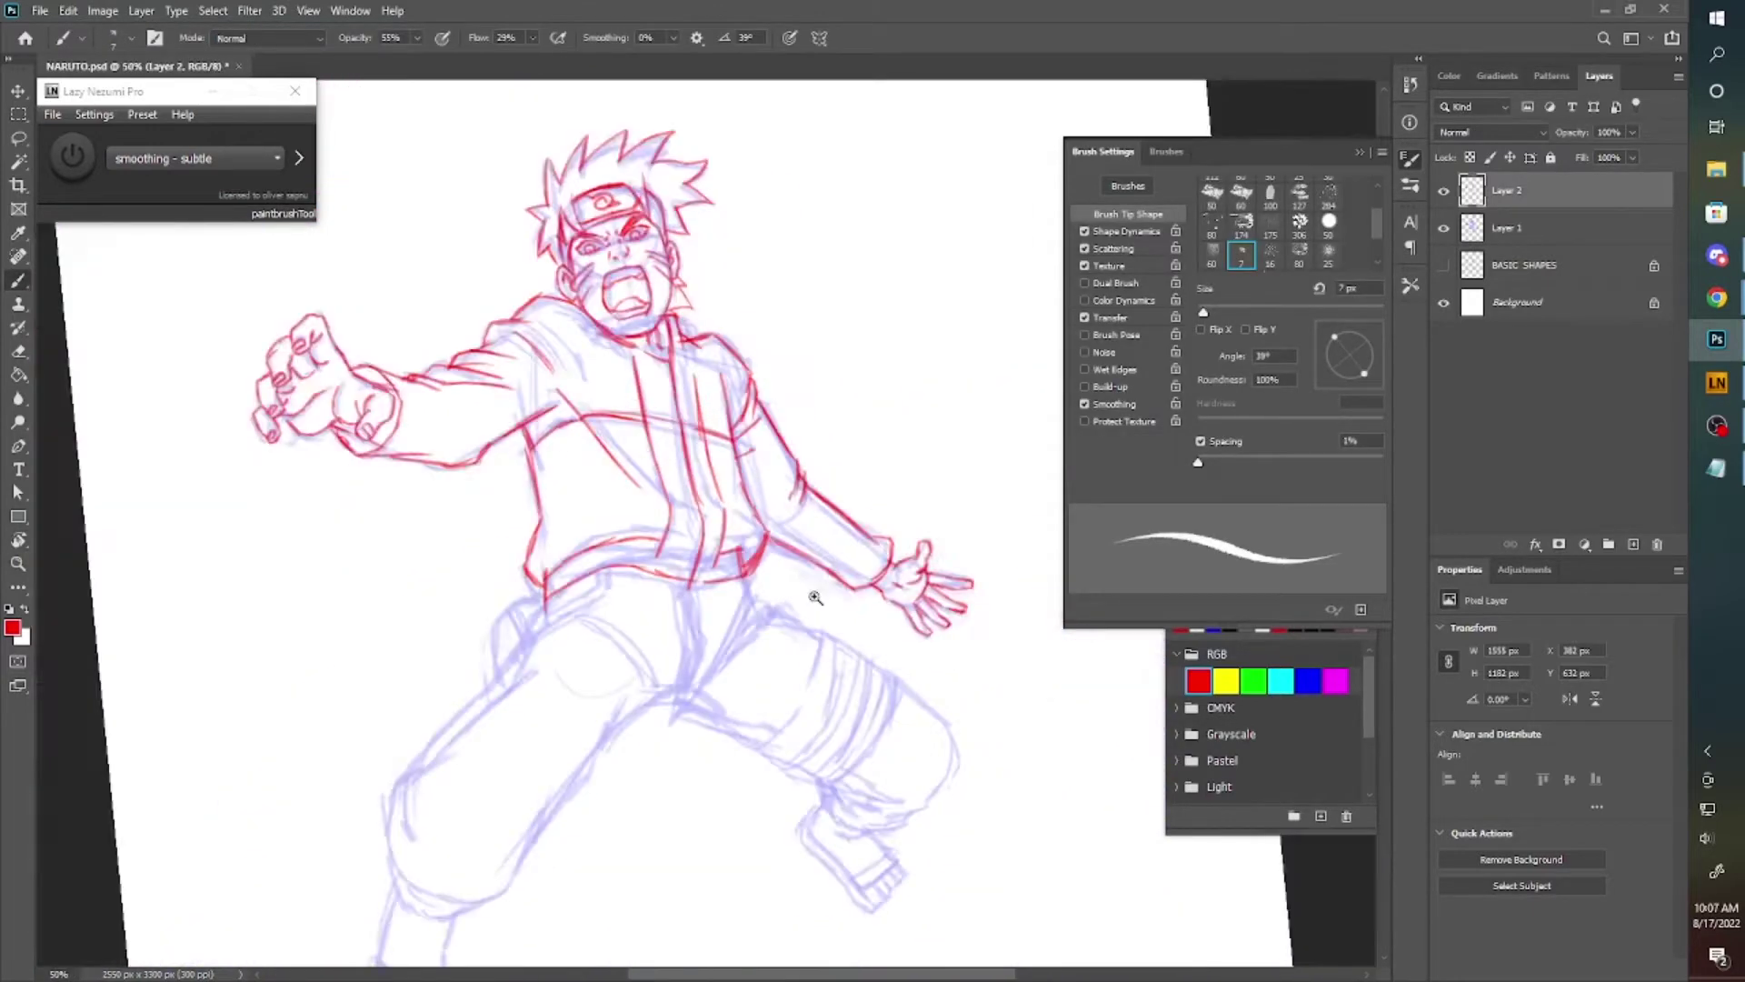
{"action": "scroll", "coordinate": [669, 501], "scroll_direction": "up", "scroll_amount": 1}
{"action": "mouse_move", "coordinate": [743, 520]}
{"action": "left_mouse_down"}
{"action": "mouse_move", "coordinate": [738, 568]}
{"action": "mouse_move", "coordinate": [663, 595]}
{"action": "left_mouse_up"}
{"action": "left_click_drag", "start_coordinate": [454, 556], "coordinate": [609, 507]}
{"action": "scroll", "coordinate": [669, 502], "scroll_direction": "down", "scroll_amount": 2}
{"action": "left_click_drag", "start_coordinate": [605, 681], "coordinate": [666, 677]}
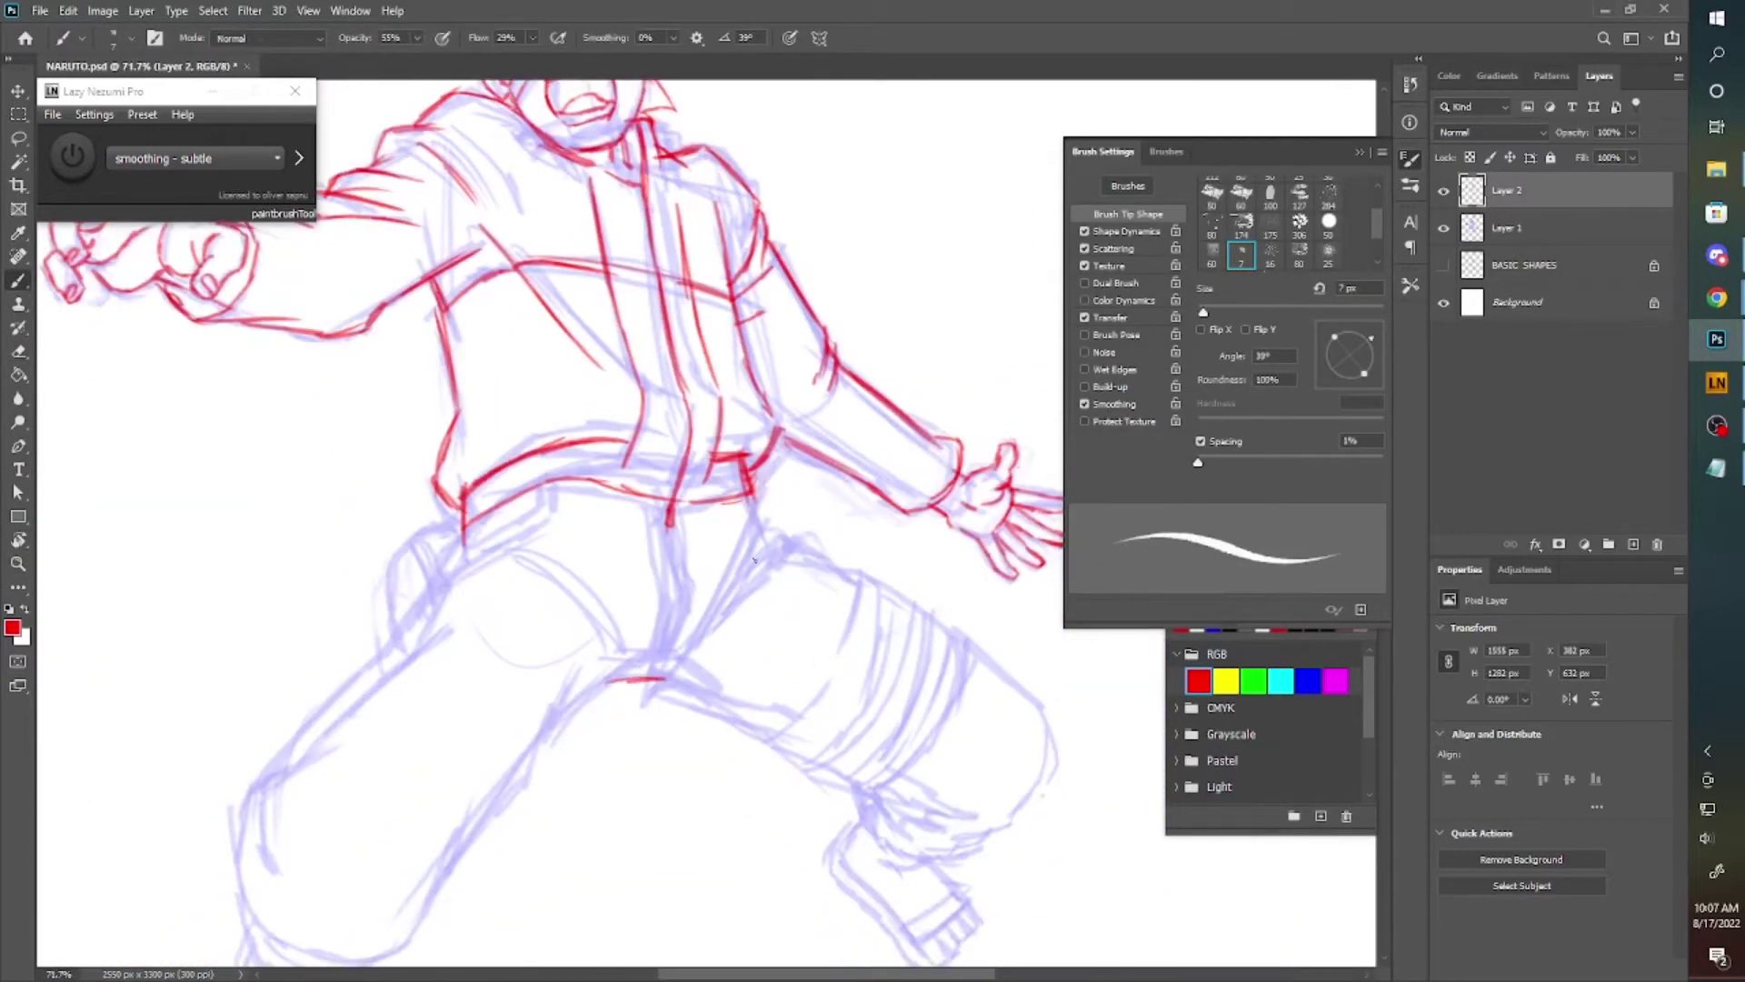
{"action": "left_click_drag", "start_coordinate": [768, 562], "coordinate": [677, 662]}
{"action": "left_click_drag", "start_coordinate": [670, 541], "coordinate": [674, 592]}
Ink the leg outlines, inner leg lines and thigh outline.
{"action": "left_click_drag", "start_coordinate": [677, 499], "coordinate": [654, 641]}
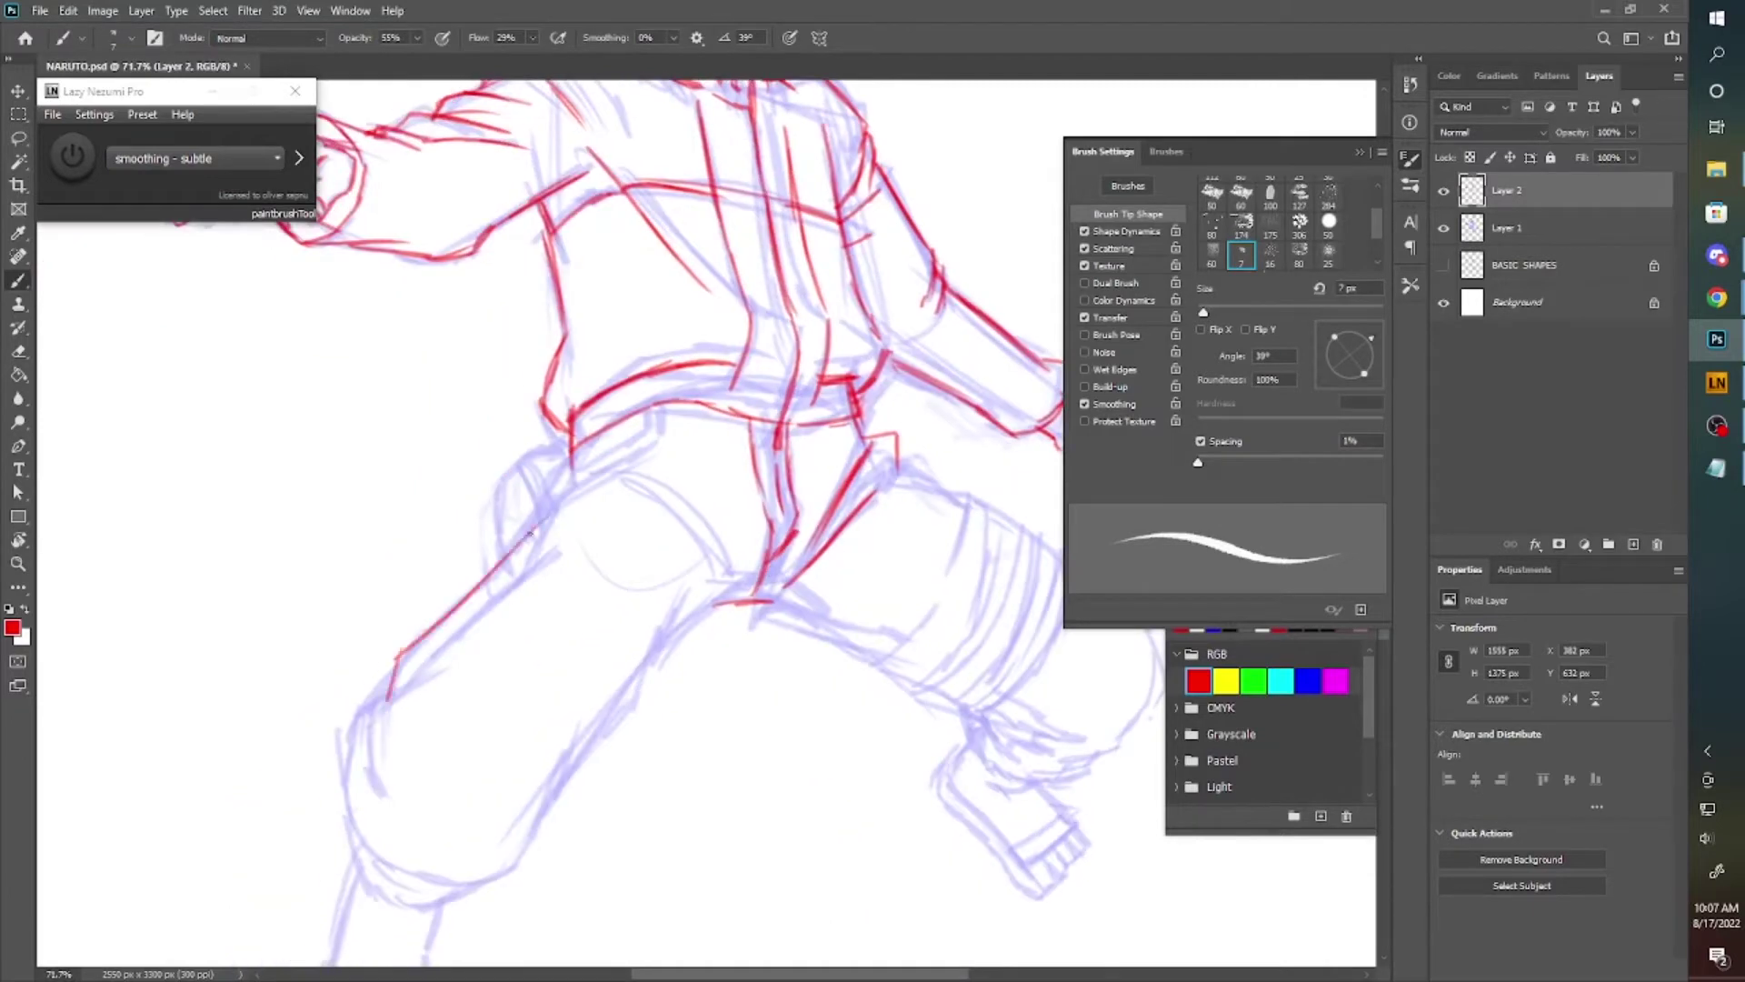
{"action": "left_click_drag", "start_coordinate": [582, 464], "coordinate": [489, 571]}
{"action": "left_click_drag", "start_coordinate": [613, 647], "coordinate": [501, 790]}
{"action": "left_click_drag", "start_coordinate": [737, 508], "coordinate": [587, 695]}
{"action": "scroll", "coordinate": [545, 590], "scroll_direction": "down", "scroll_amount": 2}
{"action": "mouse_move", "coordinate": [533, 583]}
{"action": "left_mouse_down"}
{"action": "mouse_move", "coordinate": [493, 636]}
{"action": "mouse_move", "coordinate": [895, 553]}
{"action": "mouse_move", "coordinate": [344, 850]}
{"action": "mouse_move", "coordinate": [337, 702]}
{"action": "left_mouse_up"}
Zoom out to the whole figure and ink the leg outline in red.
{"action": "key", "text": "r"}
{"action": "key", "text": "z"}
{"action": "key", "text": "b"}
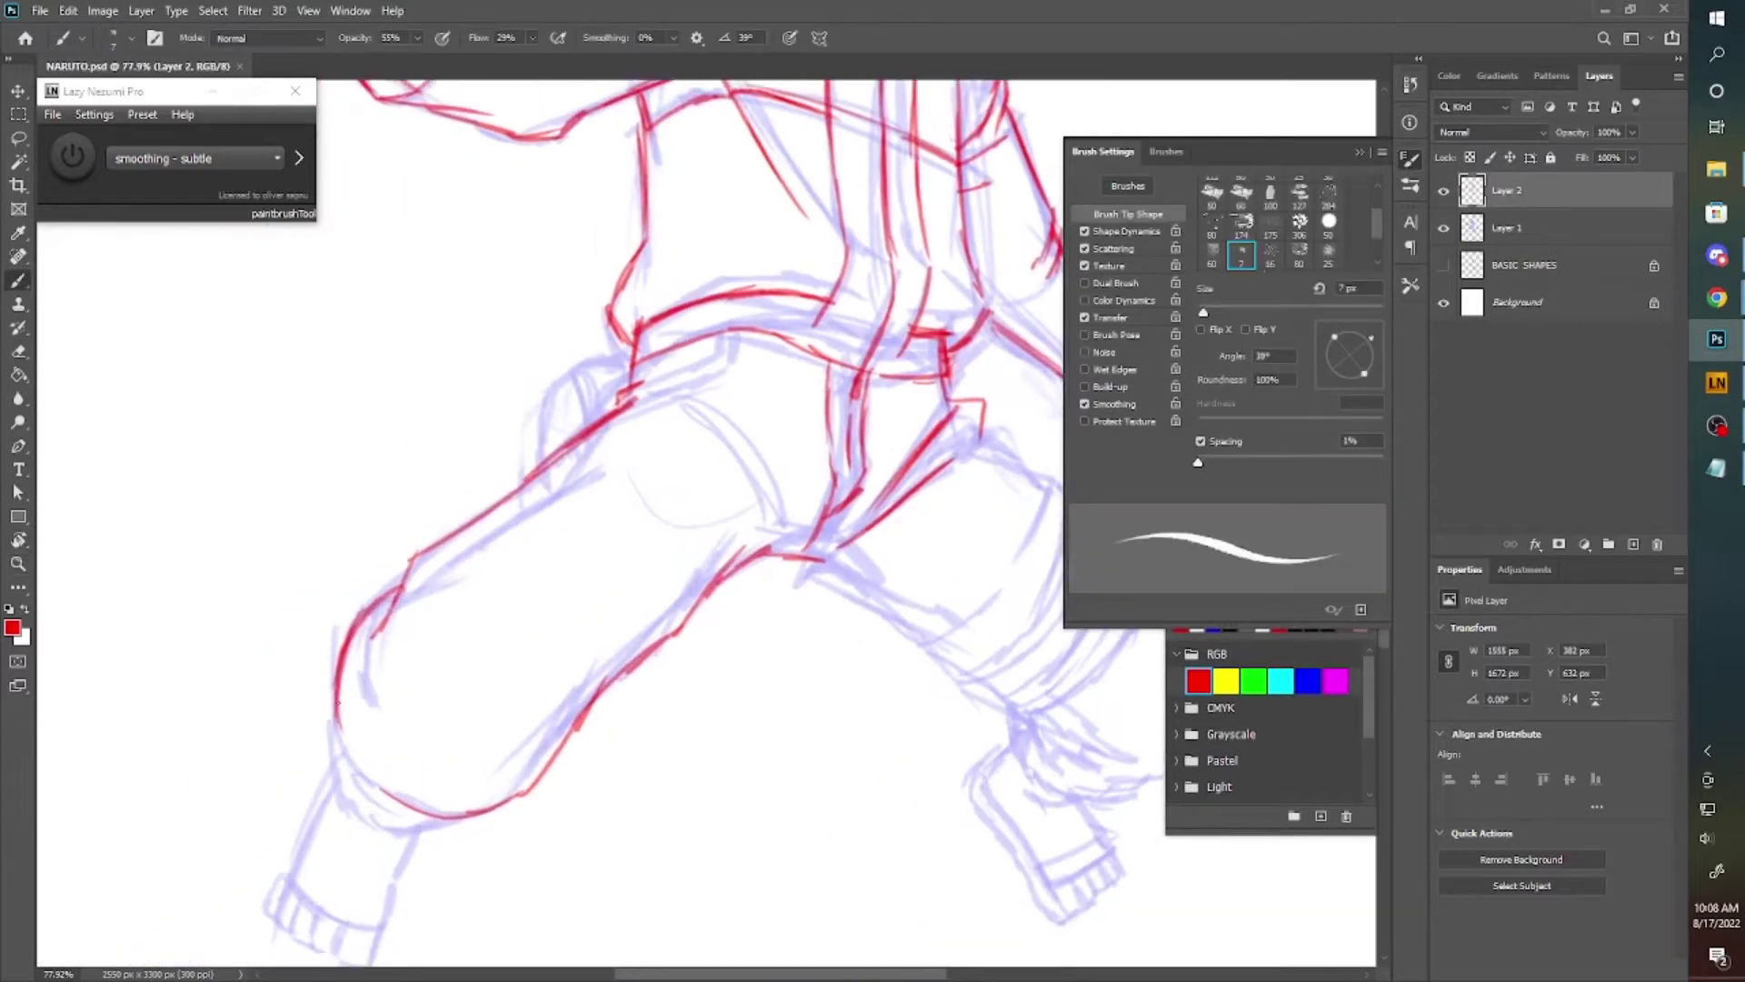
{"action": "scroll", "coordinate": [391, 629], "scroll_direction": "down", "scroll_amount": 1}
{"action": "mouse_move", "coordinate": [550, 703]}
{"action": "left_mouse_down"}
{"action": "mouse_move", "coordinate": [363, 753]}
{"action": "mouse_move", "coordinate": [472, 753]}
{"action": "left_mouse_up"}
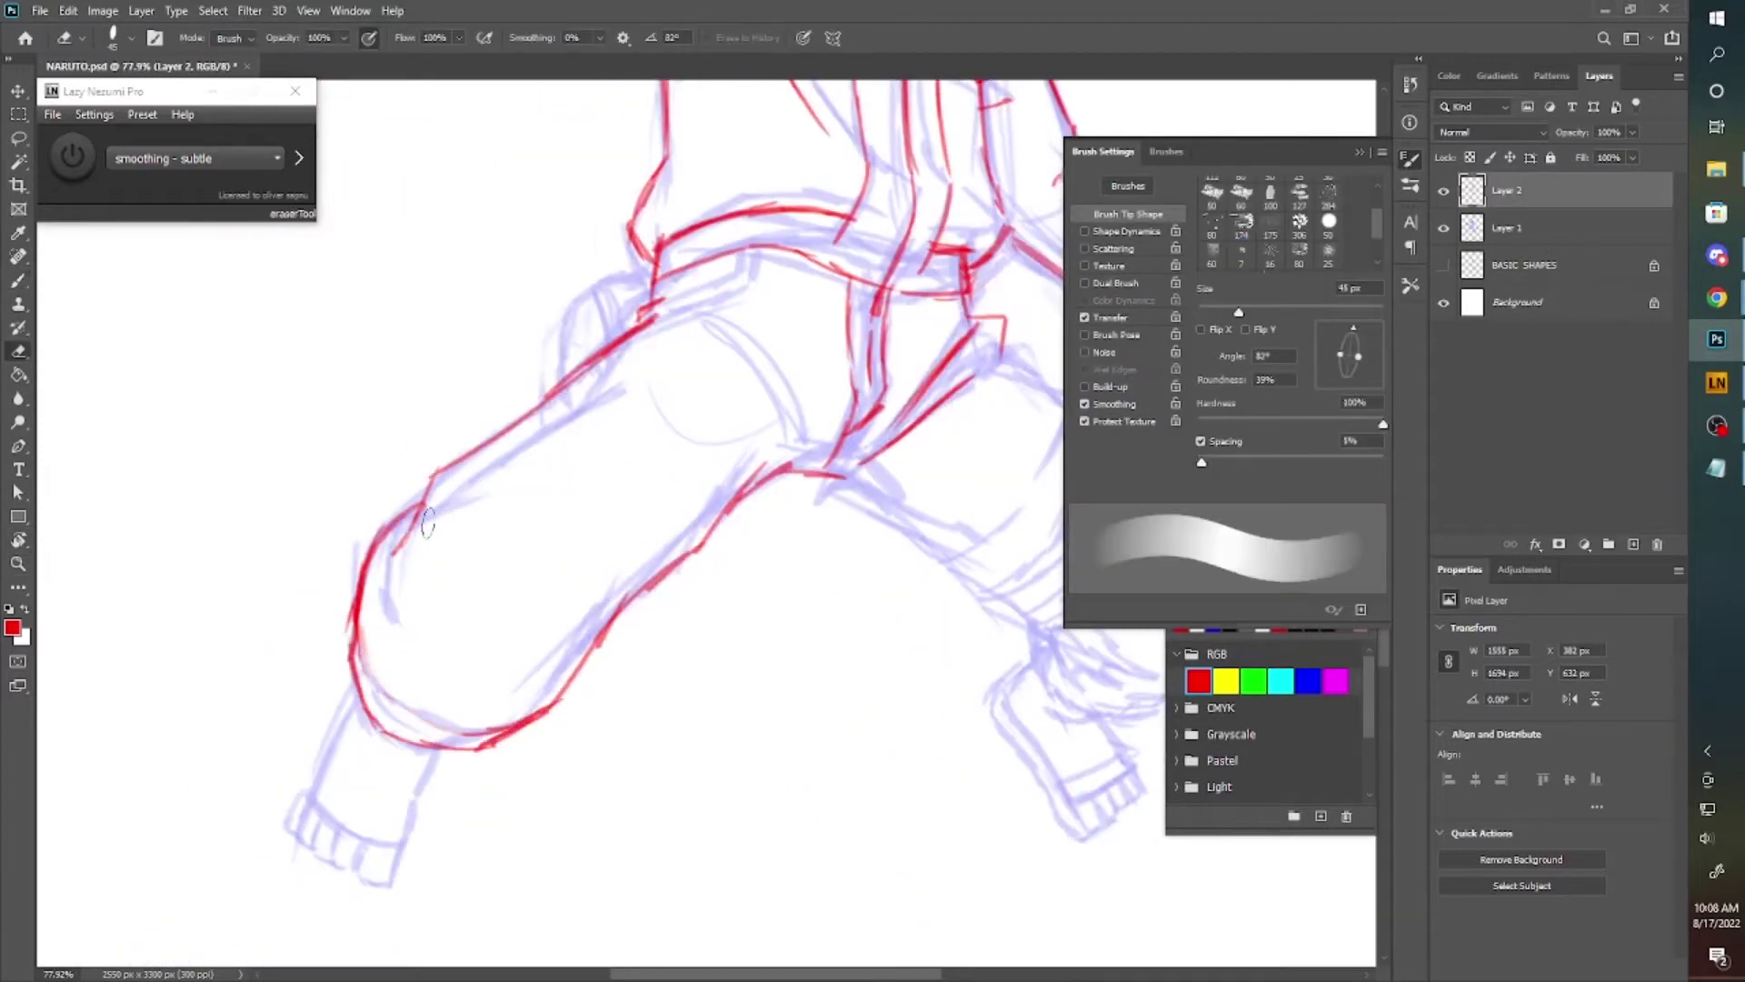
{"action": "scroll", "coordinate": [650, 558], "scroll_direction": "up", "scroll_amount": 3}
{"action": "scroll", "coordinate": [653, 556], "scroll_direction": "up", "scroll_amount": 3}
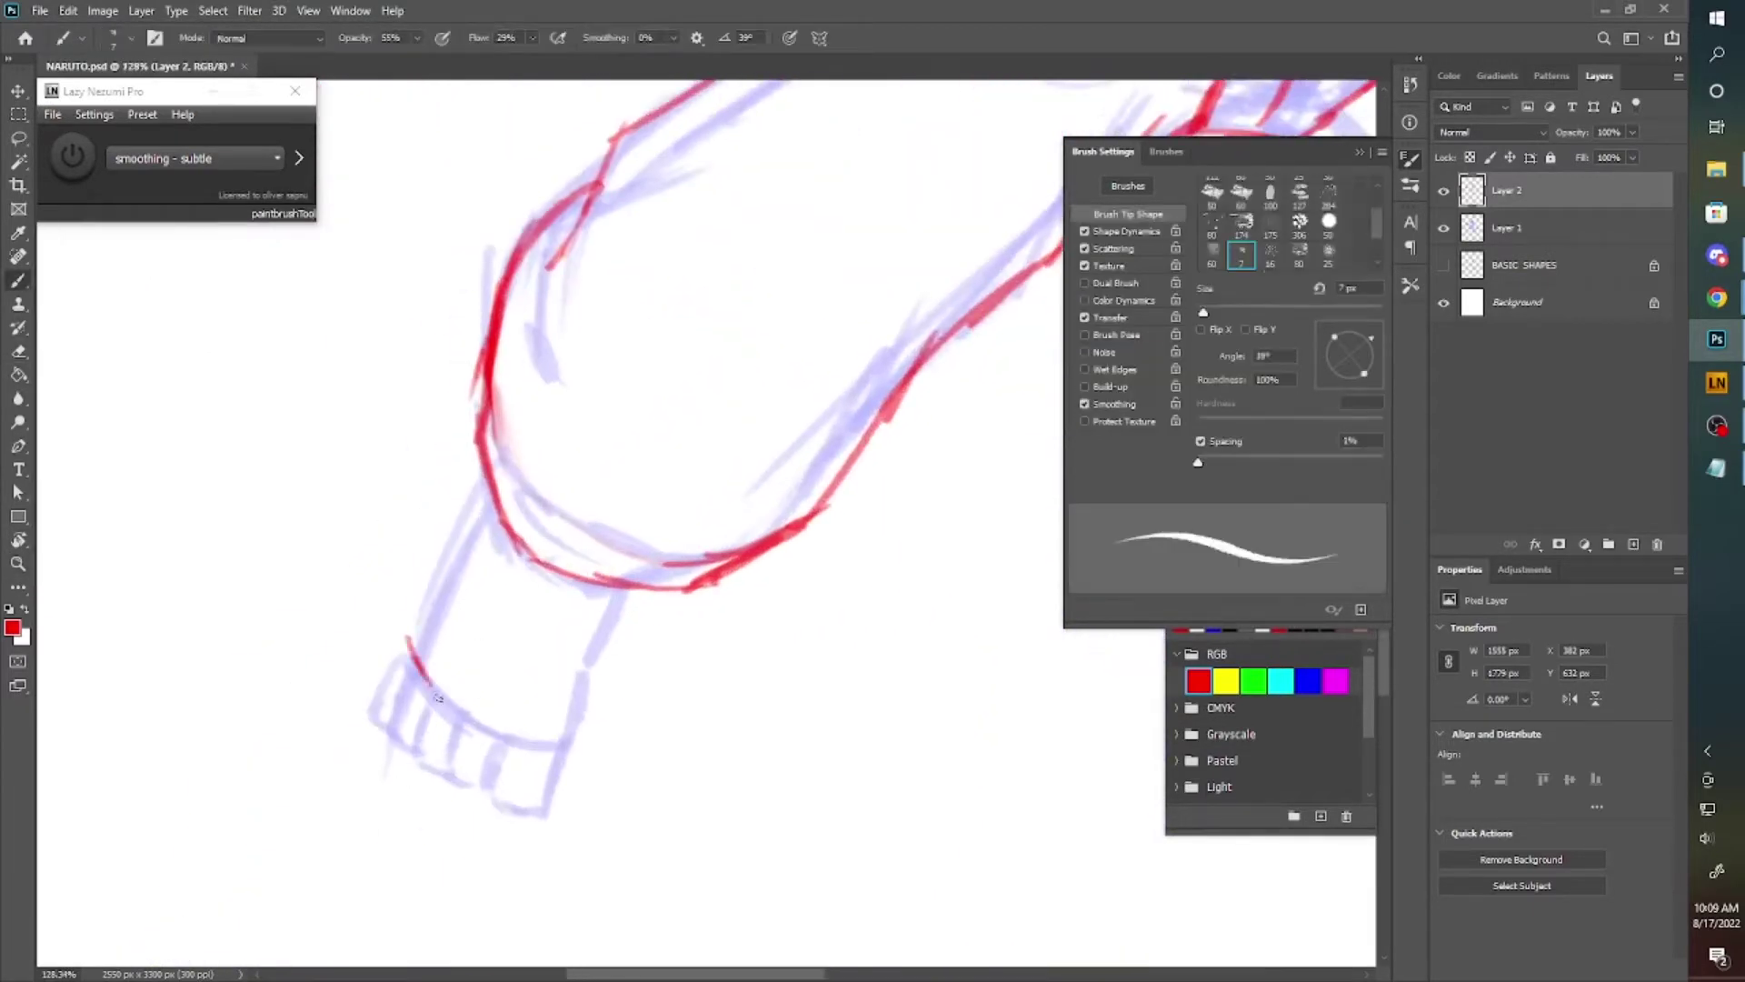
Outline the foot in red and draw its toe lines.
{"action": "left_click_drag", "start_coordinate": [407, 647], "coordinate": [563, 745]}
{"action": "left_click_drag", "start_coordinate": [563, 745], "coordinate": [623, 586]}
{"action": "left_click_drag", "start_coordinate": [407, 647], "coordinate": [489, 496]}
{"action": "scroll", "coordinate": [489, 495], "scroll_direction": "down", "scroll_amount": 2}
{"action": "left_click_drag", "start_coordinate": [499, 599], "coordinate": [545, 691]}
{"action": "mouse_move", "coordinate": [428, 545]}
{"action": "left_mouse_down"}
{"action": "mouse_move", "coordinate": [491, 668]}
{"action": "mouse_move", "coordinate": [454, 627]}
{"action": "left_mouse_up"}
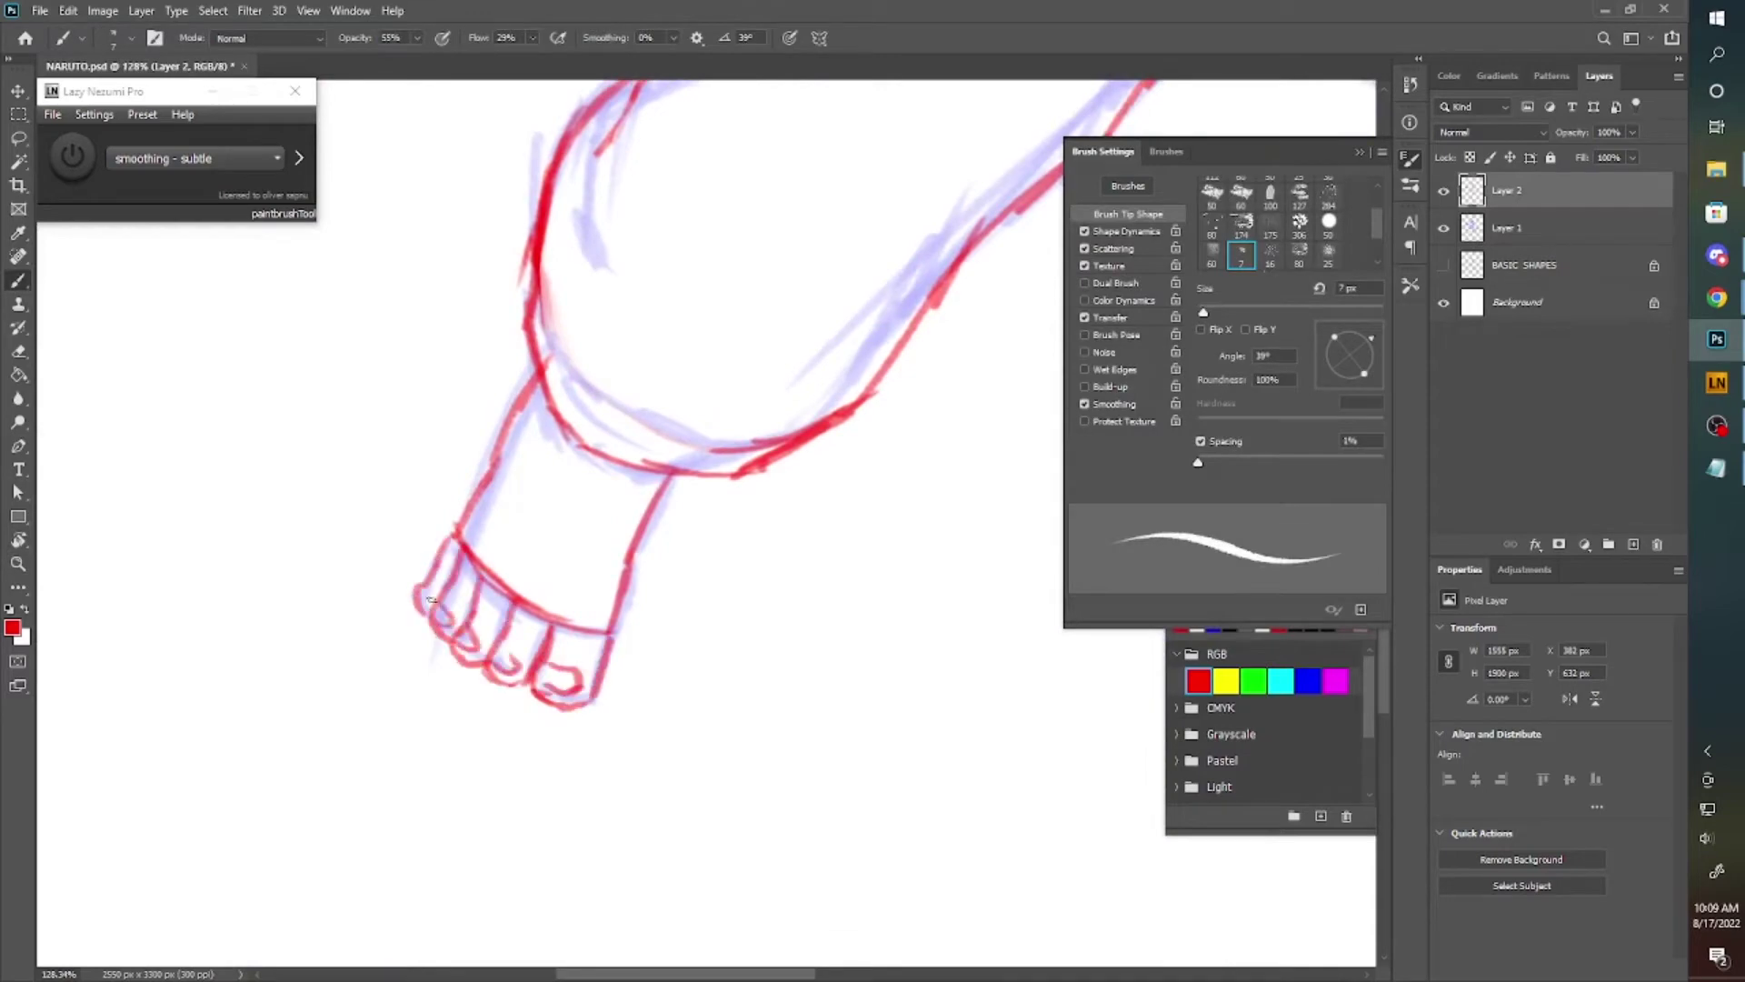
Rotate the view around the hand and sleeve, then draw a red line along the fist.
{"action": "key", "text": "z"}
{"action": "scroll", "coordinate": [409, 579], "scroll_direction": "down", "scroll_amount": 3}
{"action": "scroll", "coordinate": [409, 579], "scroll_direction": "up", "scroll_amount": 5}
{"action": "key", "text": "b"}
{"action": "key", "text": "r"}
{"action": "mouse_move", "coordinate": [487, 574]}
{"action": "left_mouse_down"}
{"action": "mouse_move", "coordinate": [760, 435]}
{"action": "mouse_move", "coordinate": [823, 581]}
{"action": "mouse_move", "coordinate": [570, 584]}
{"action": "left_mouse_up"}
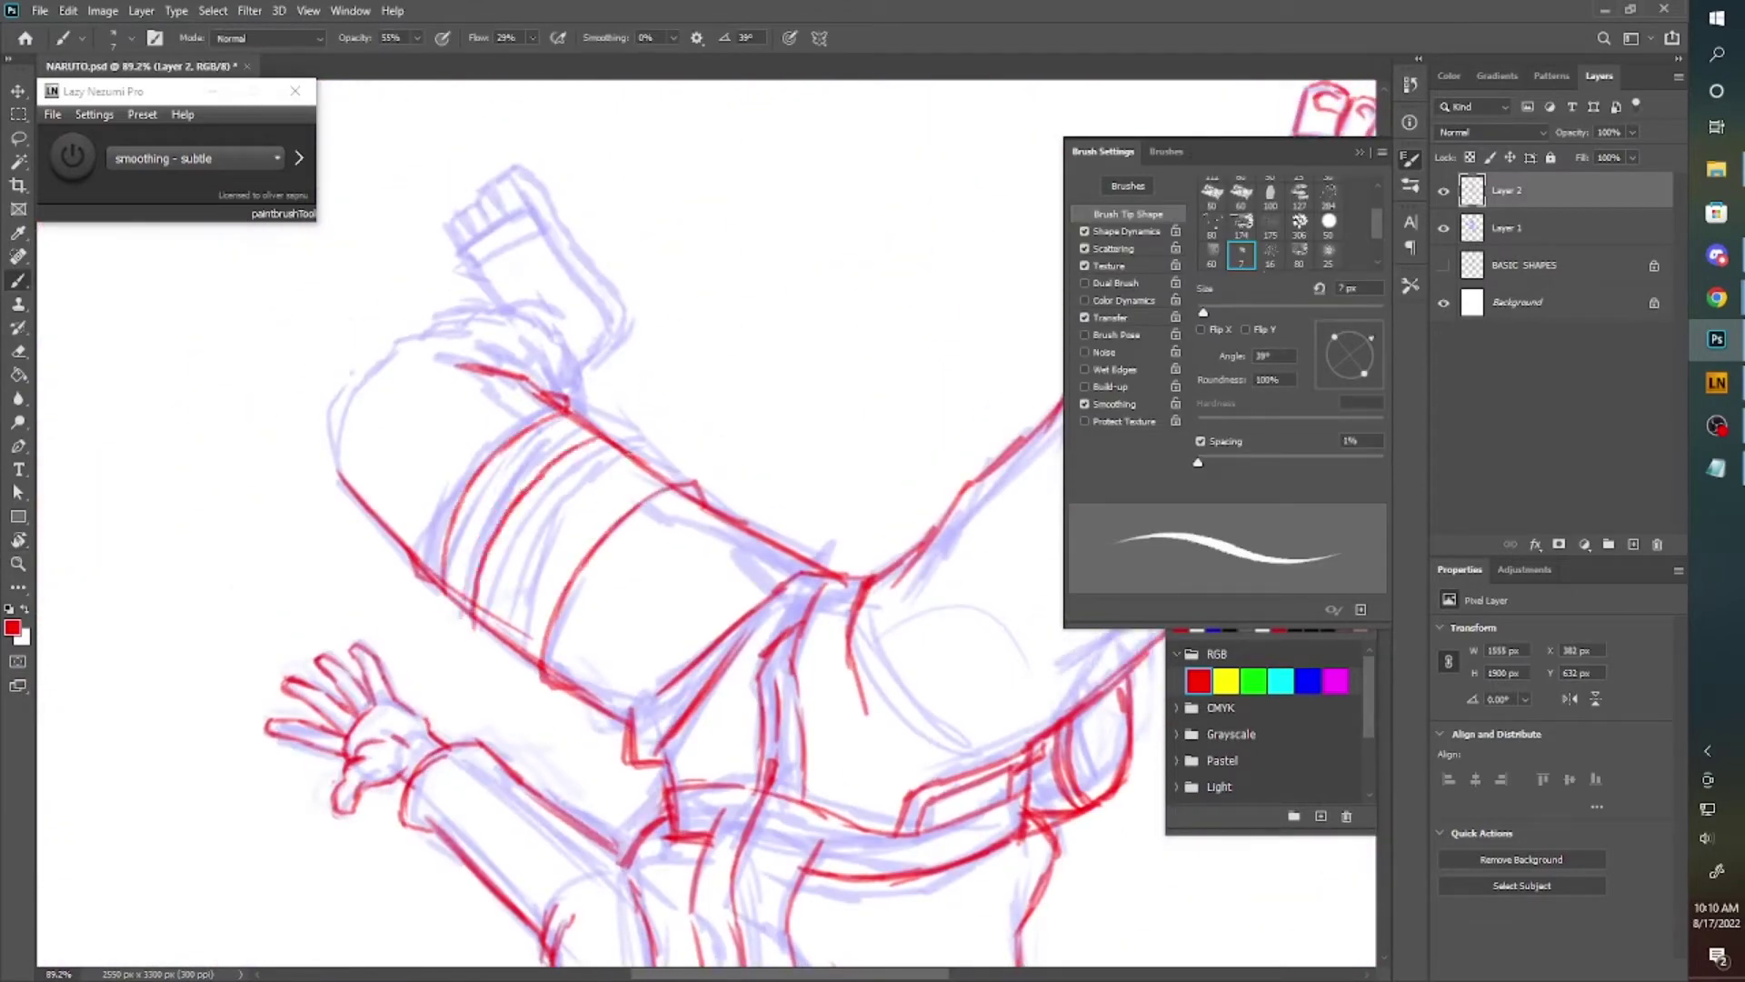
{"action": "left_click_drag", "start_coordinate": [528, 640], "coordinate": [558, 595]}
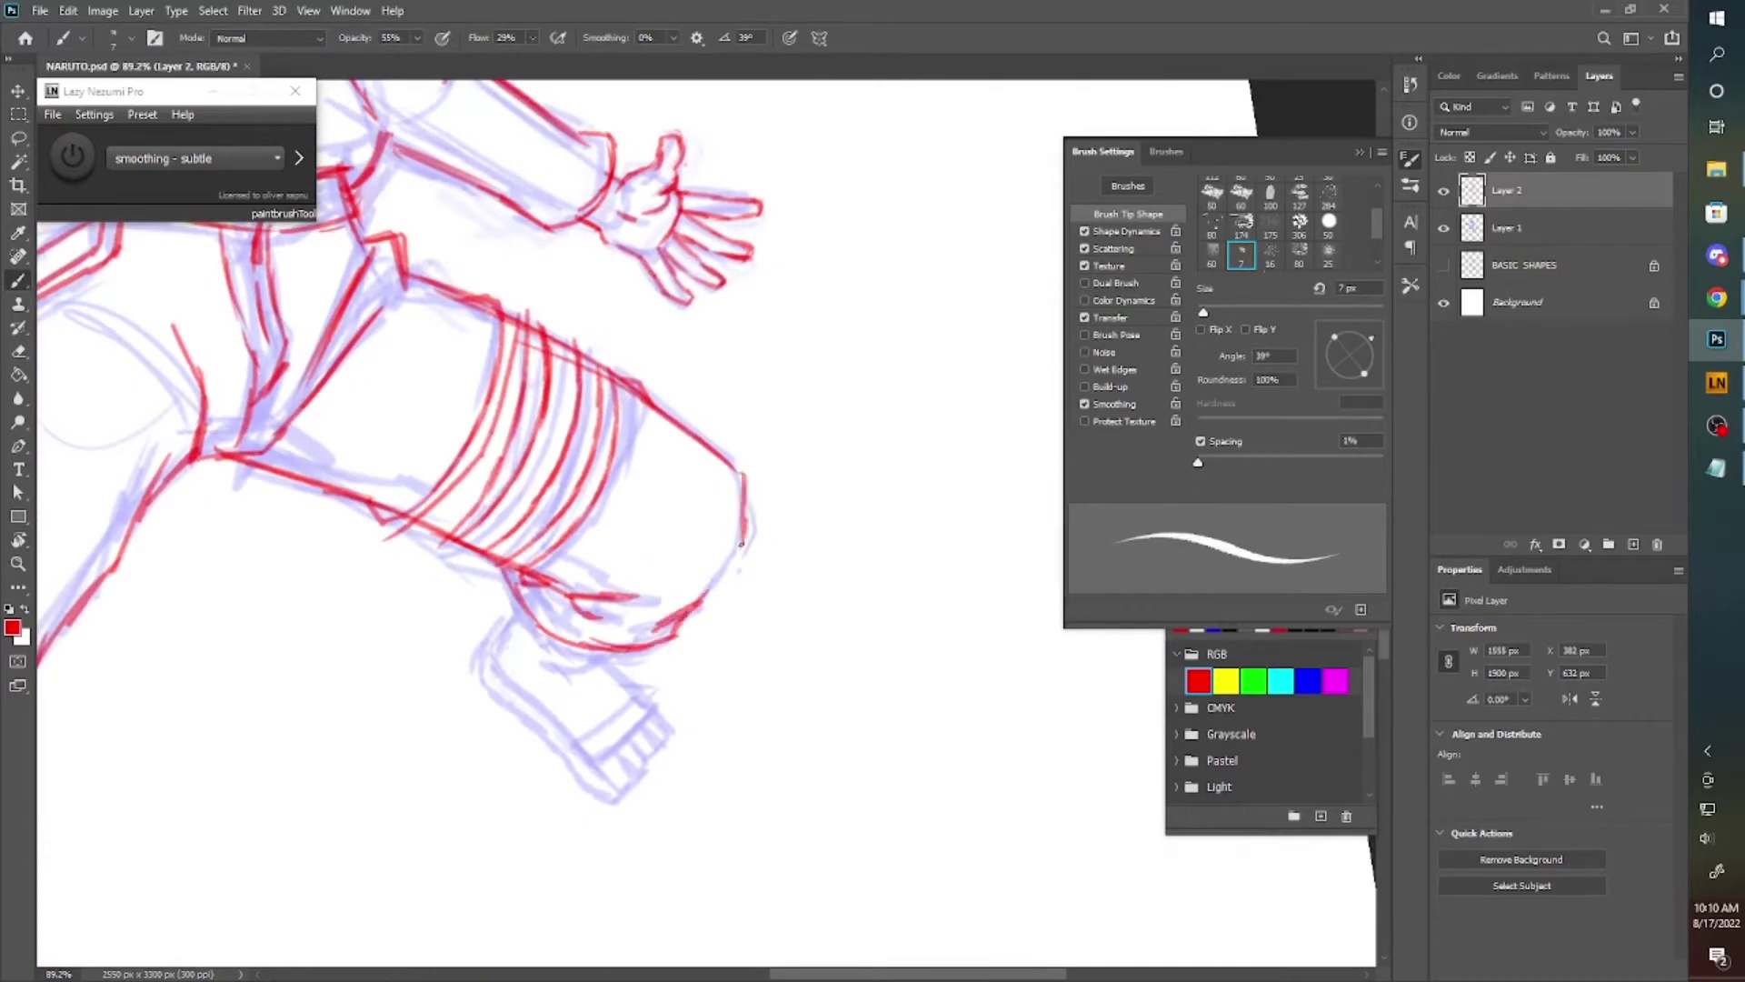
{"action": "left_click_drag", "start_coordinate": [740, 544], "coordinate": [721, 448]}
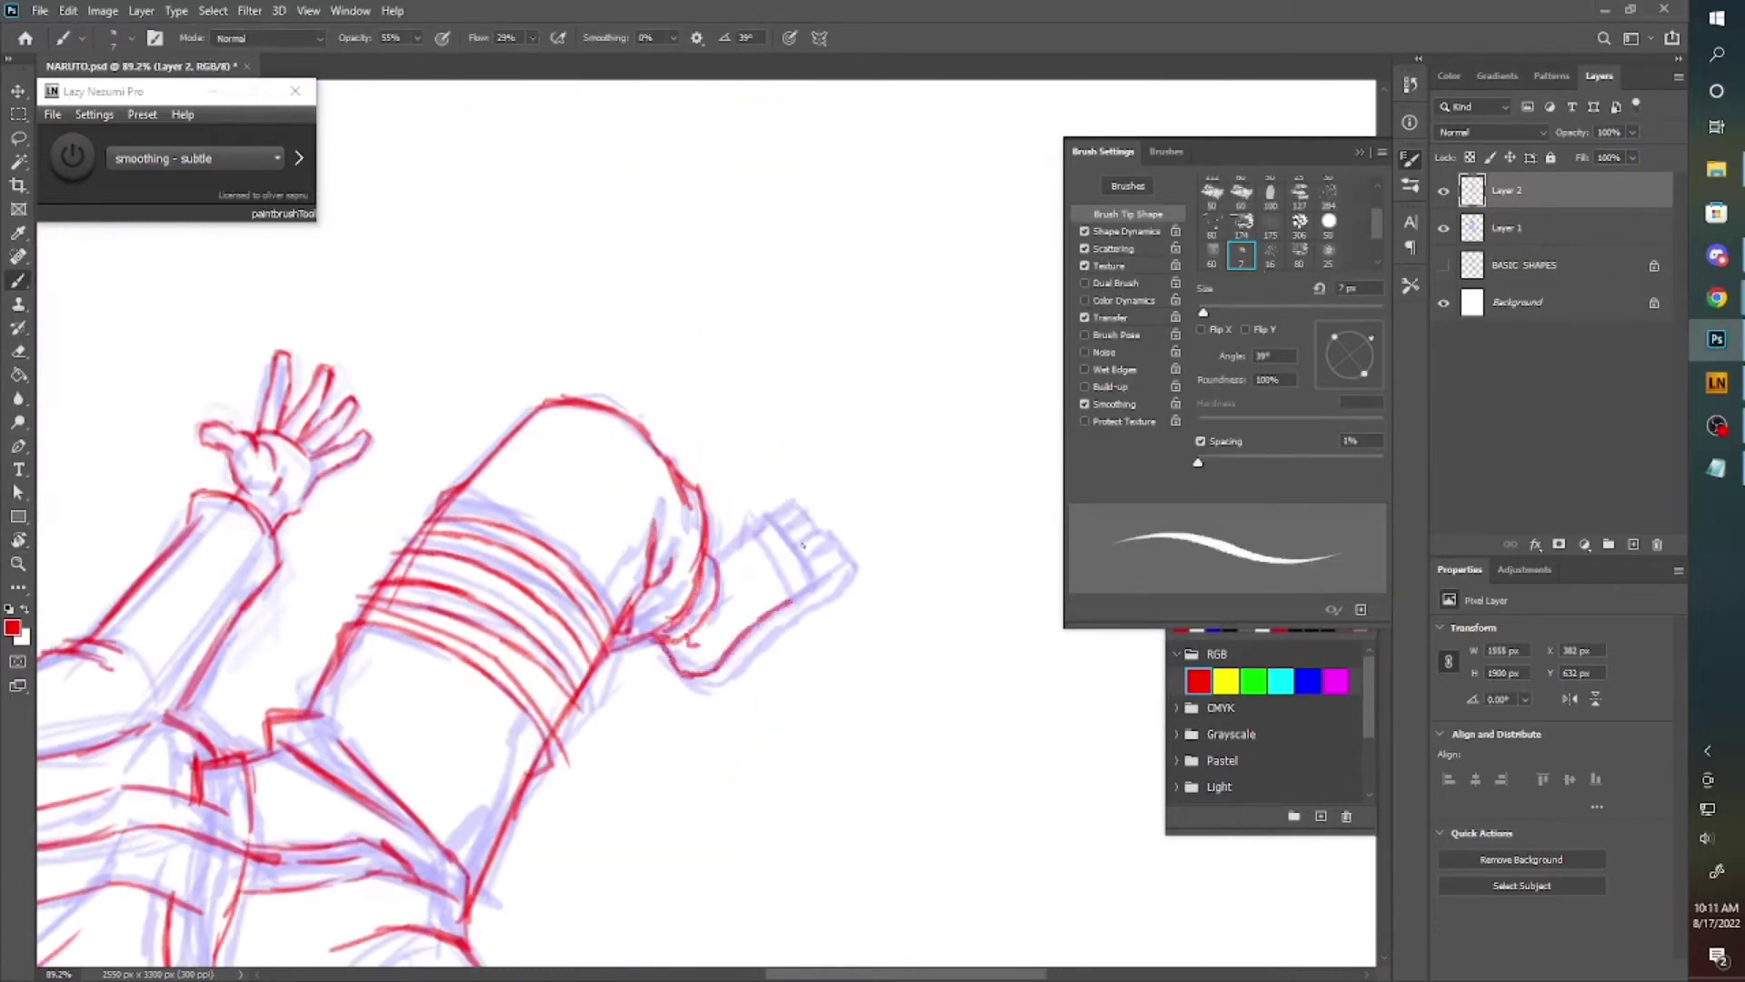
{"action": "scroll", "coordinate": [803, 543], "scroll_direction": "up", "scroll_amount": 2}
{"action": "mouse_move", "coordinate": [581, 527]}
{"action": "left_mouse_down"}
{"action": "mouse_move", "coordinate": [636, 622]}
{"action": "mouse_move", "coordinate": [806, 589]}
{"action": "left_mouse_up"}
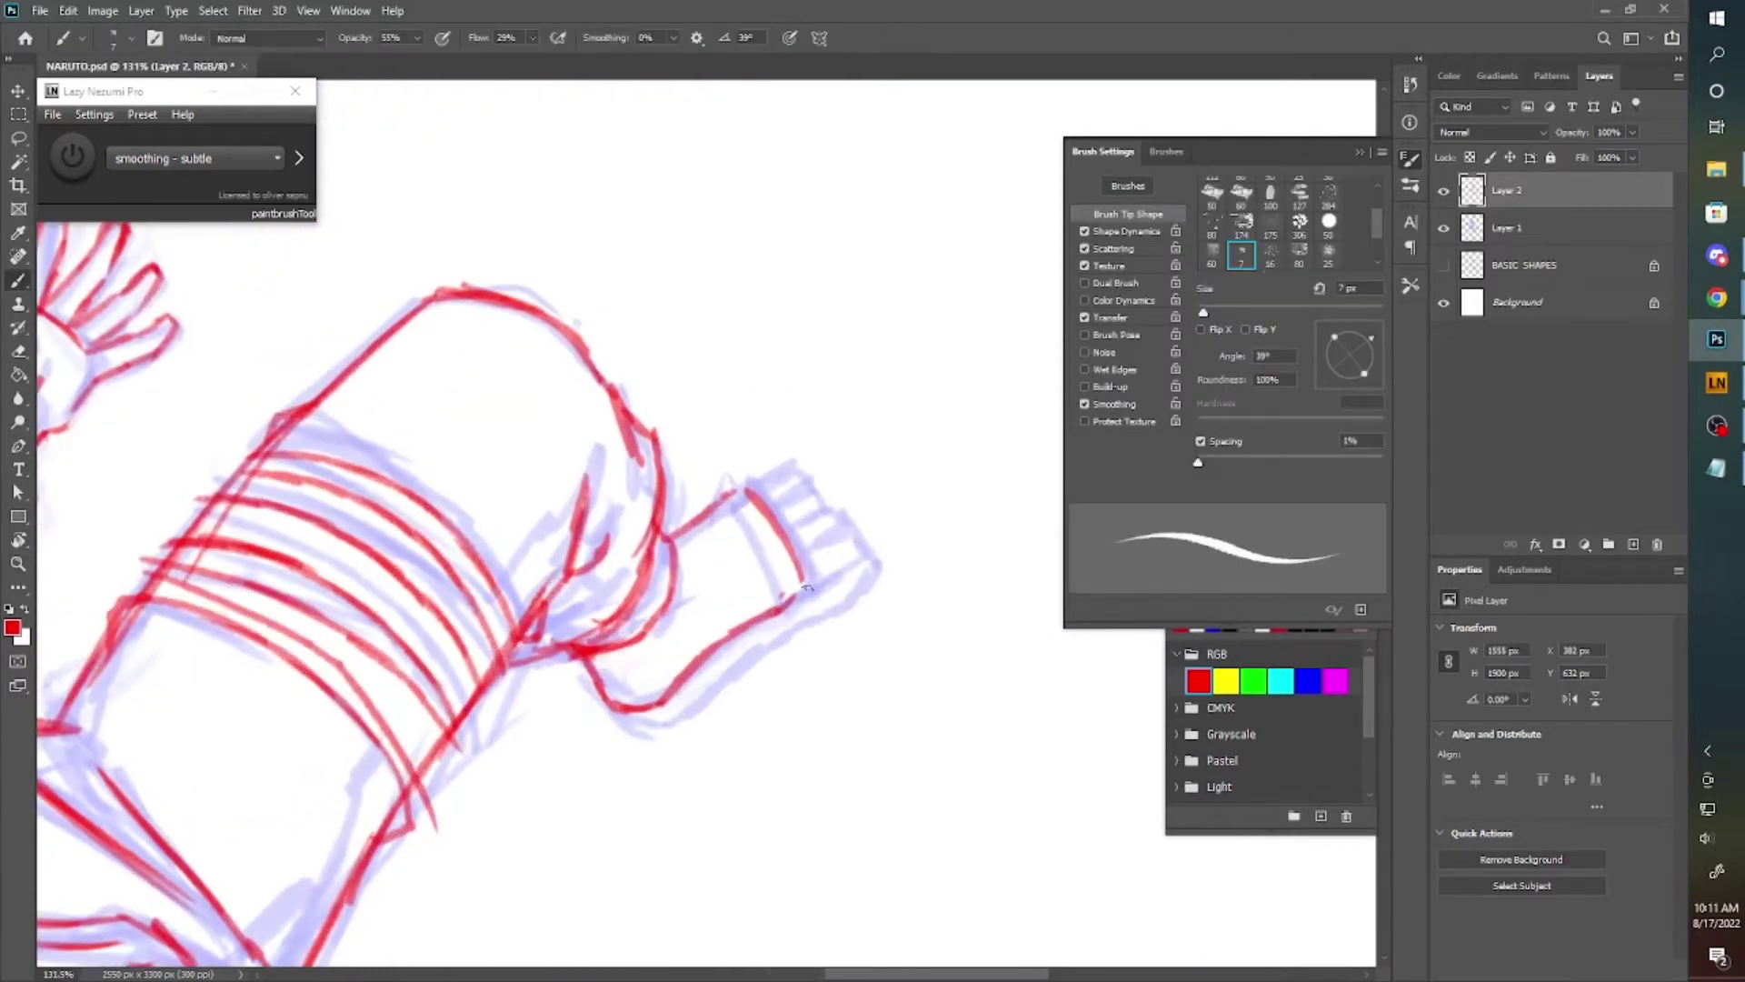
Mirror the drawing horizontally to check the pose, then cancel the flip.
{"action": "key", "text": "z"}
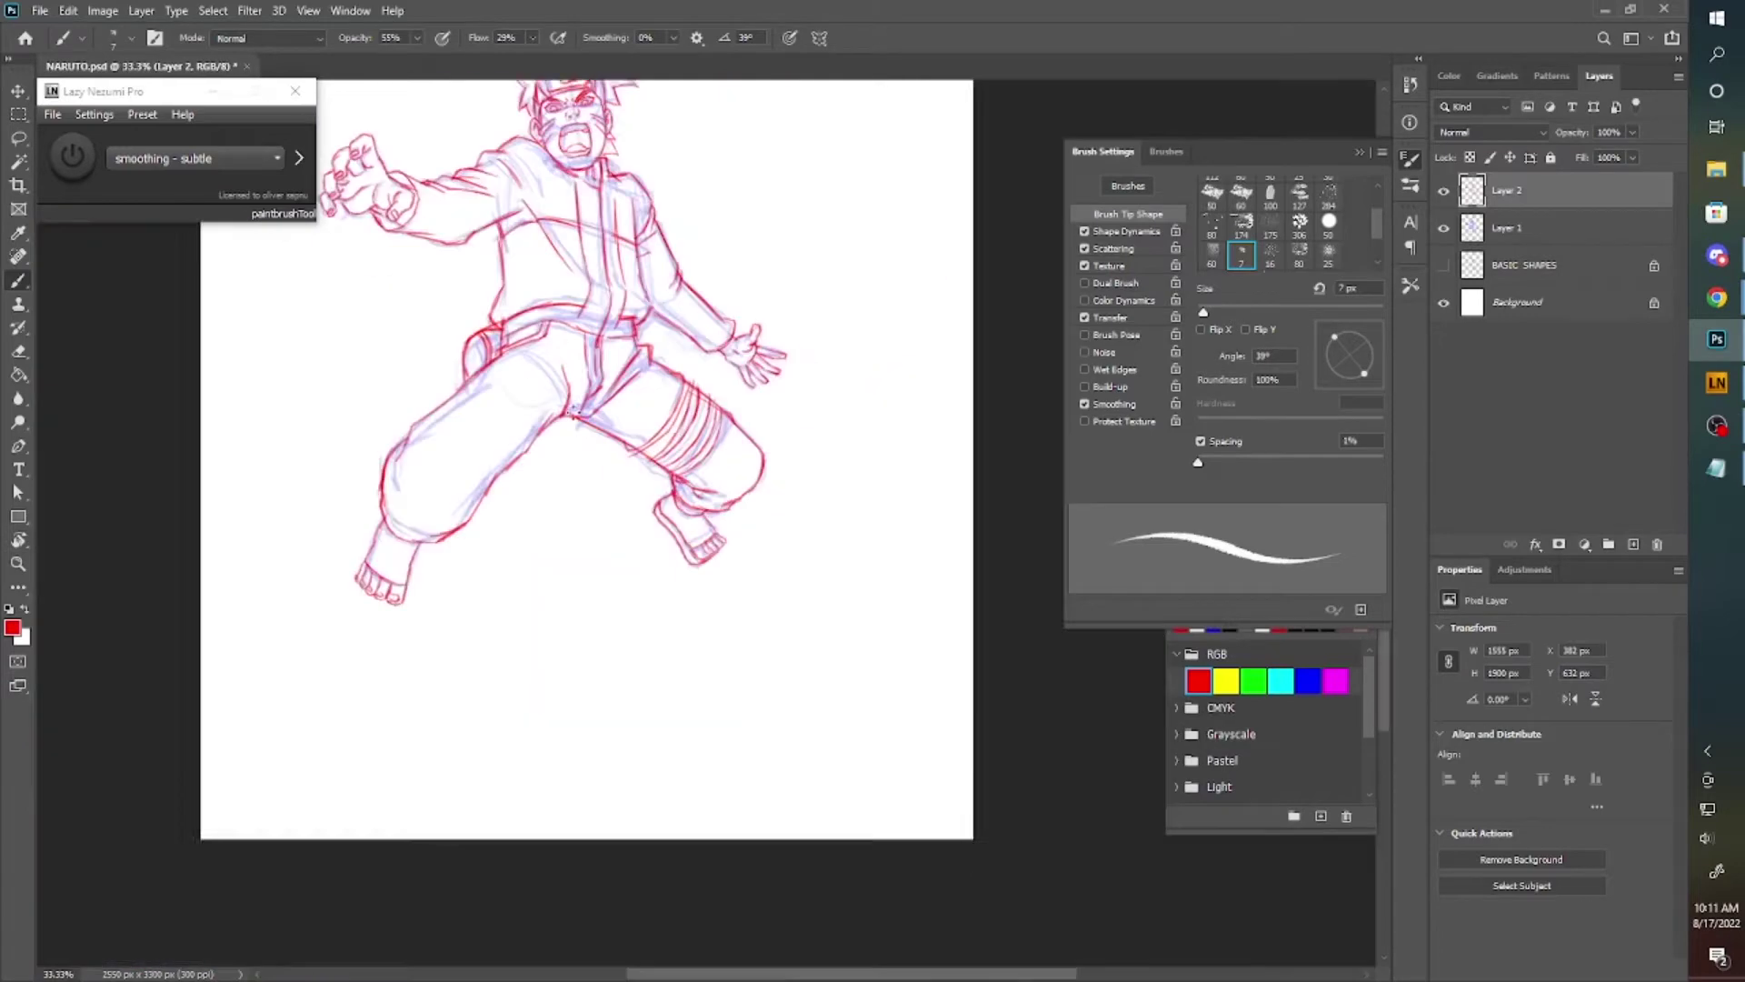
{"action": "left_click_drag", "start_coordinate": [545, 455], "coordinate": [620, 245]}
{"action": "key", "text": "ctrl+t"}
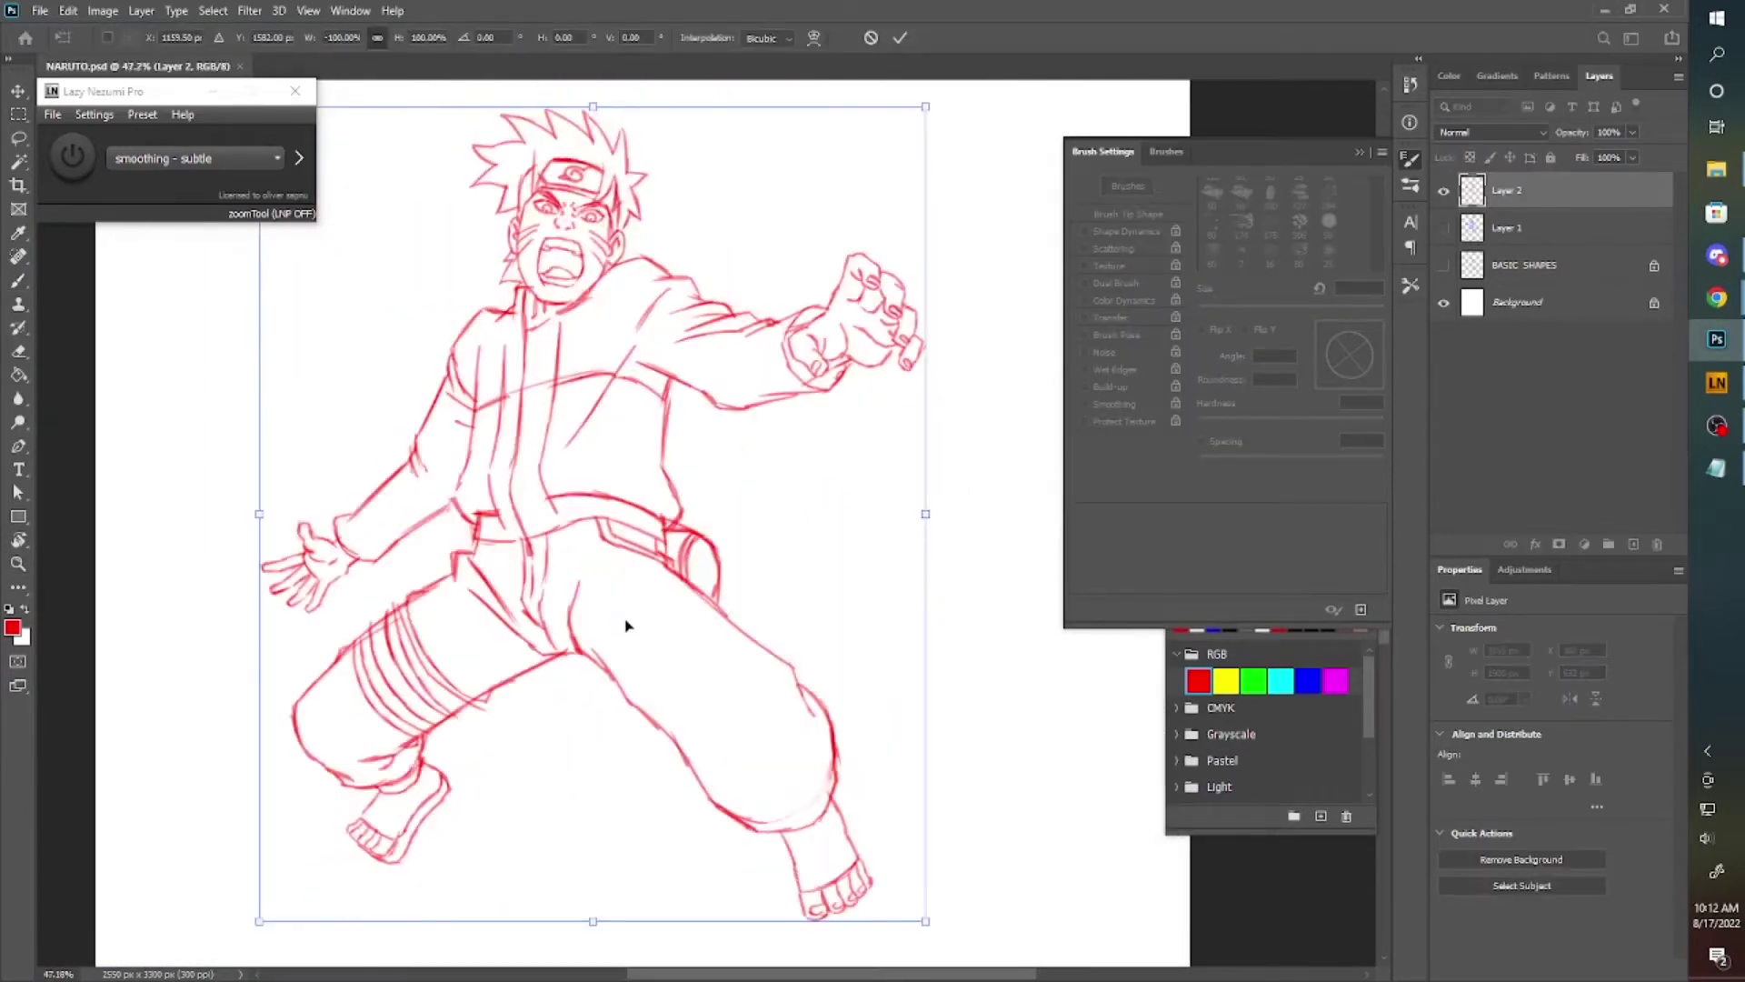
{"action": "key", "text": "ctrl+z"}
{"action": "key", "text": "ctrl+shift+z"}
{"action": "key", "text": "Escape"}
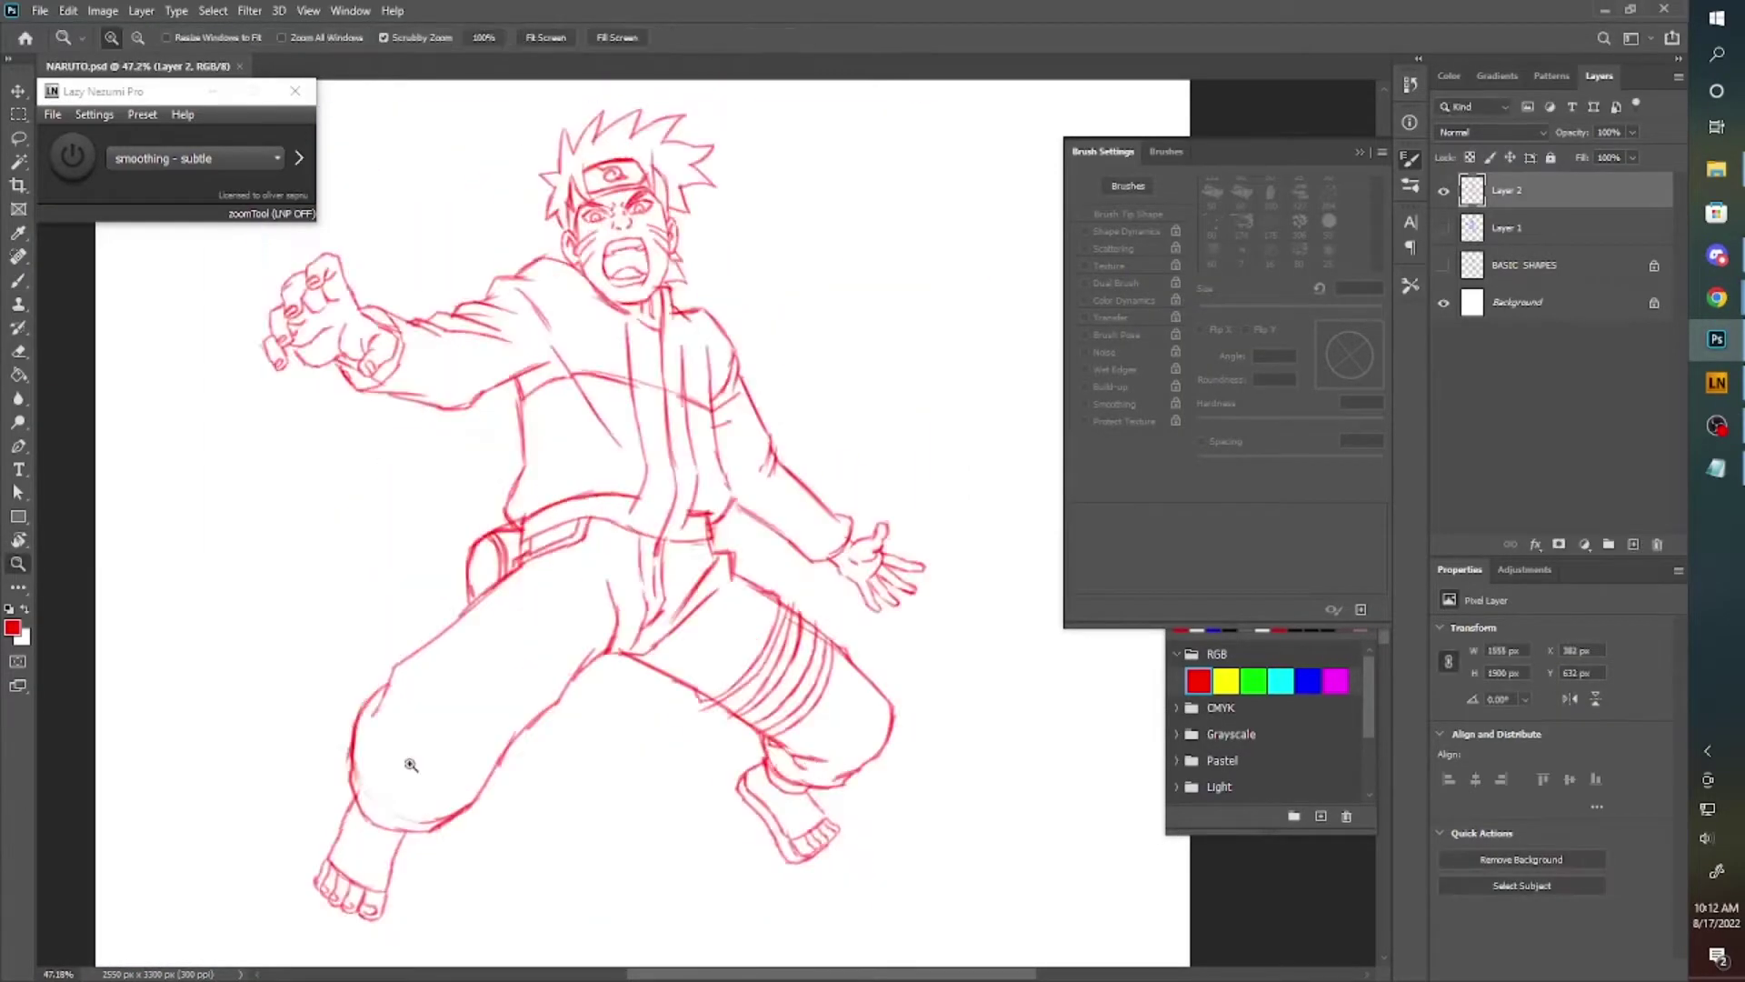
Fit the canvas on screen and hide the blue rough sketch layer (Layer 1).
{"action": "scroll", "coordinate": [458, 766], "scroll_direction": "up", "scroll_amount": 3}
{"action": "key", "text": "b"}
{"action": "mouse_move", "coordinate": [951, 681]}
{"action": "left_mouse_down"}
{"action": "mouse_move", "coordinate": [701, 661]}
{"action": "mouse_move", "coordinate": [779, 428]}
{"action": "left_mouse_up"}
{"action": "key", "text": "z"}
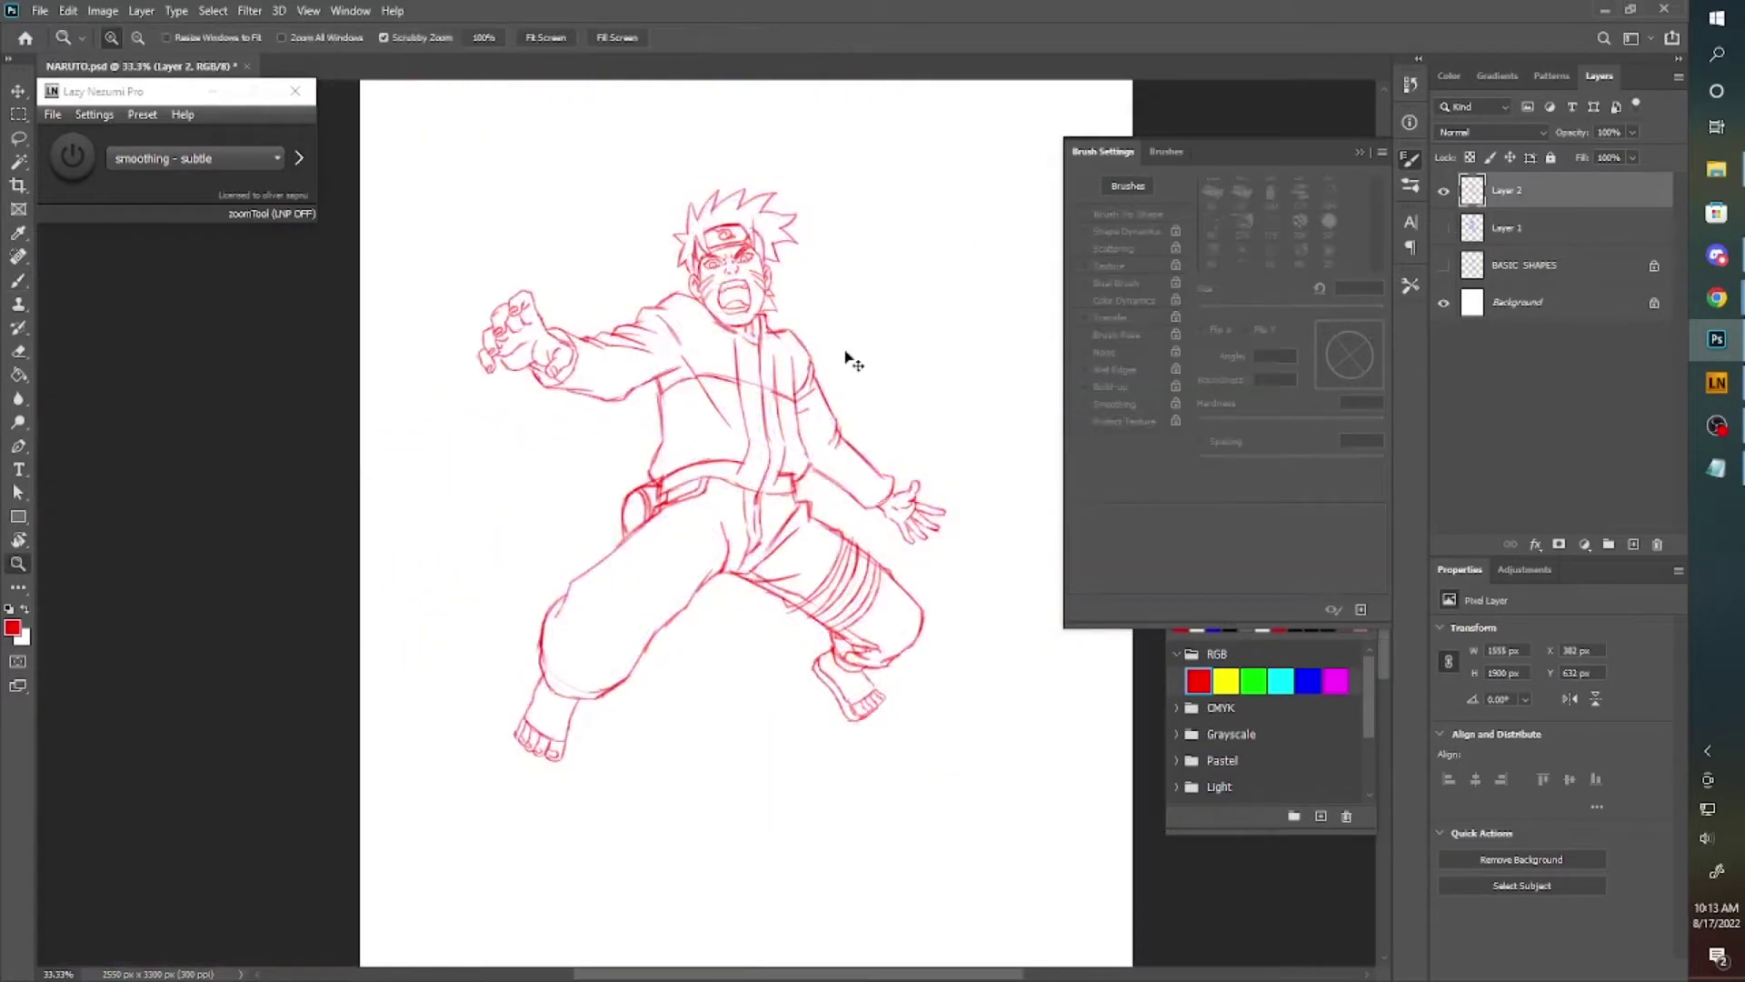
{"action": "left_click_drag", "start_coordinate": [849, 358], "coordinate": [909, 529]}
{"action": "key", "text": "b"}
{"action": "scroll", "coordinate": [773, 255], "scroll_direction": "up", "scroll_amount": 2}
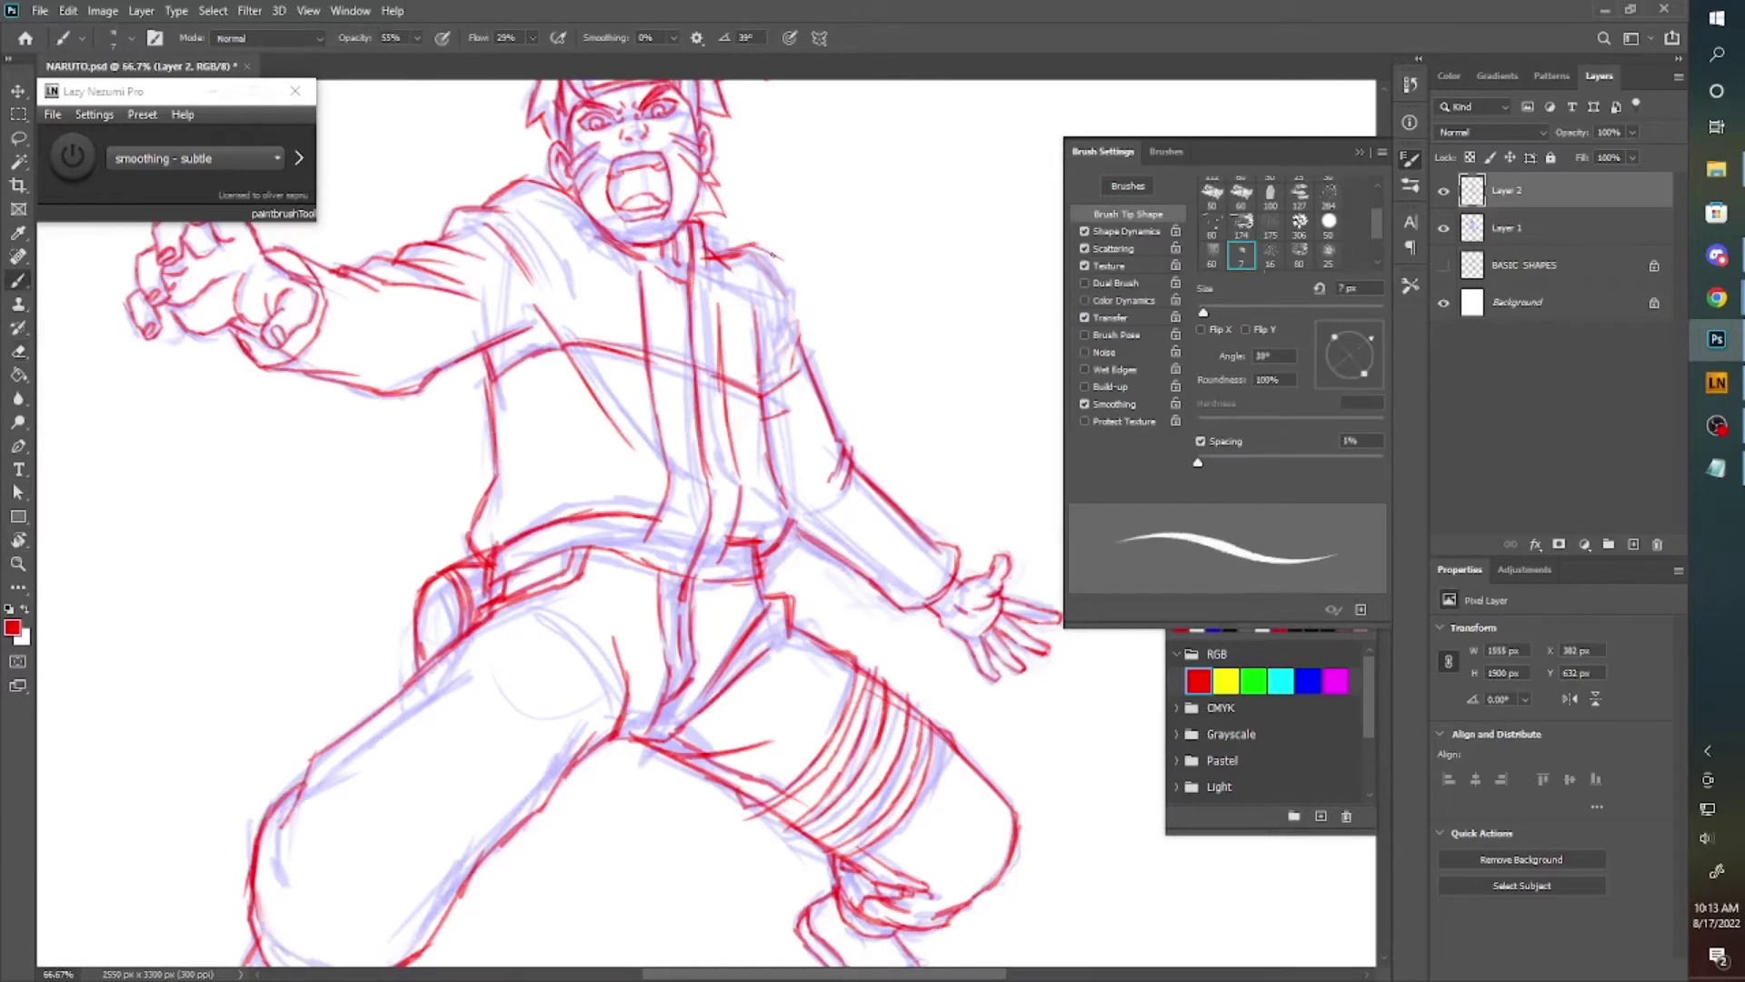
{"action": "key", "text": "ctrl+0"}
{"action": "key", "text": "z"}
{"action": "left_click", "coordinate": [1444, 227]}
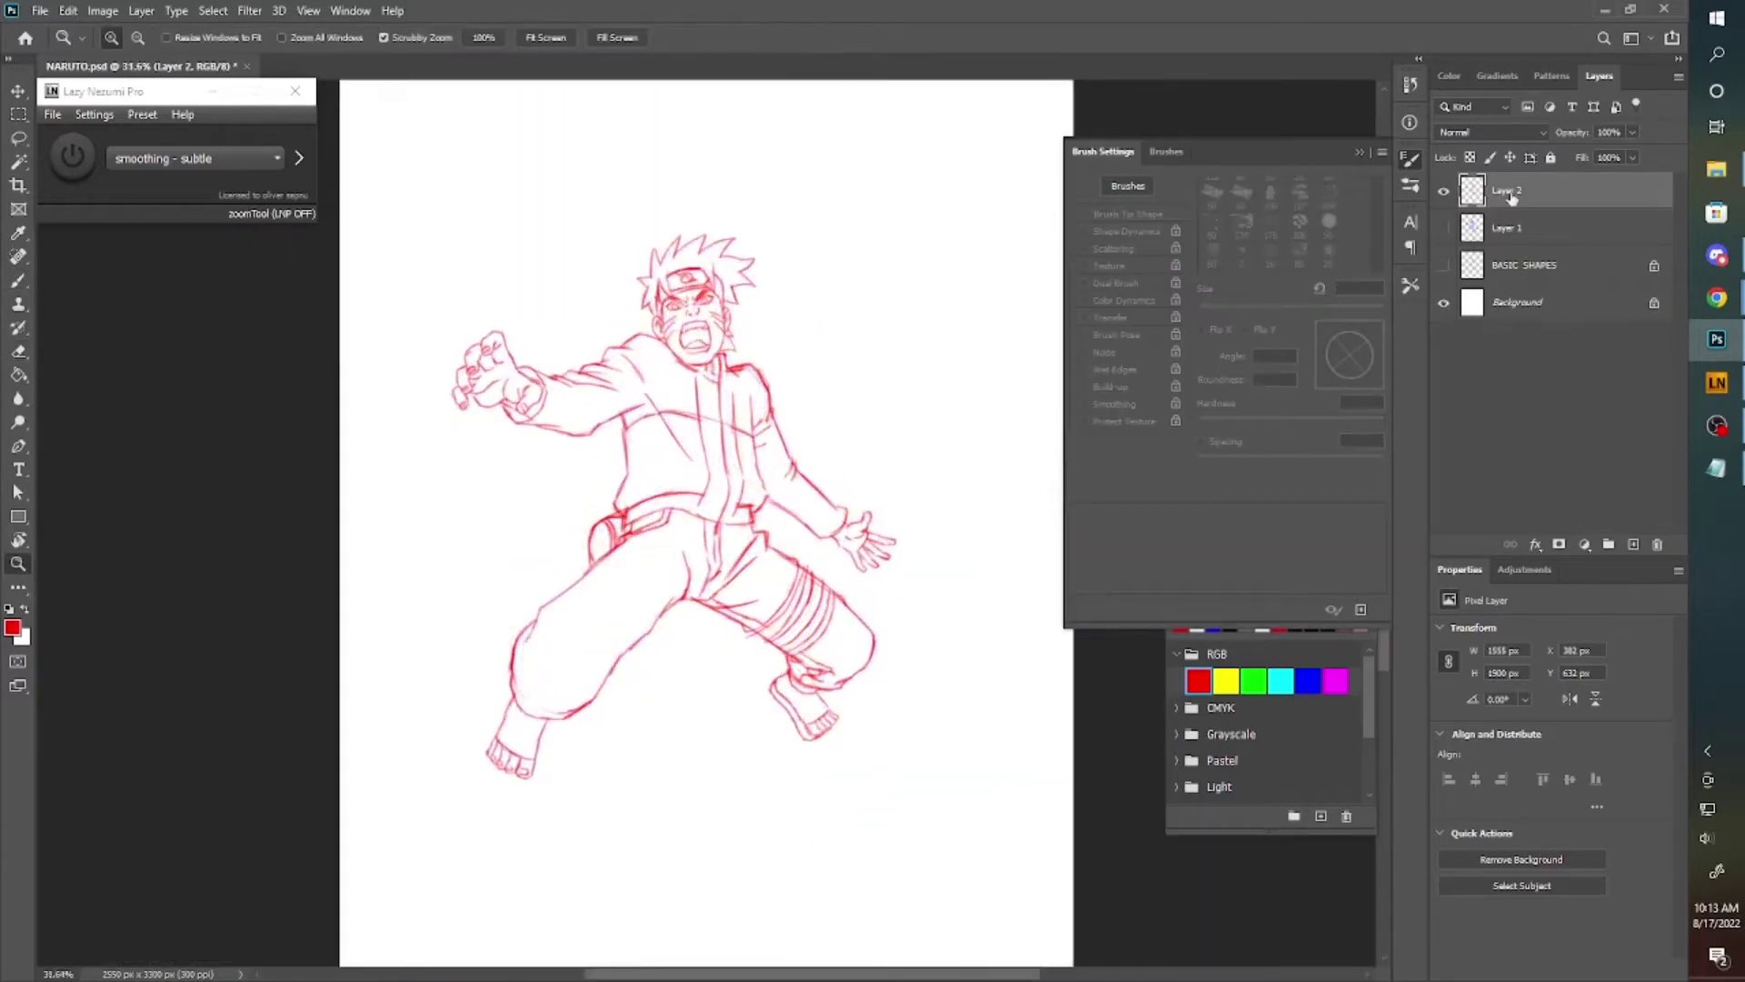
Pick Kyle's Basic Inker 3 brush, add a new ink layer and fade the red sketch's opacity.
{"action": "key", "text": "b"}
{"action": "left_click", "coordinate": [1233, 514]}
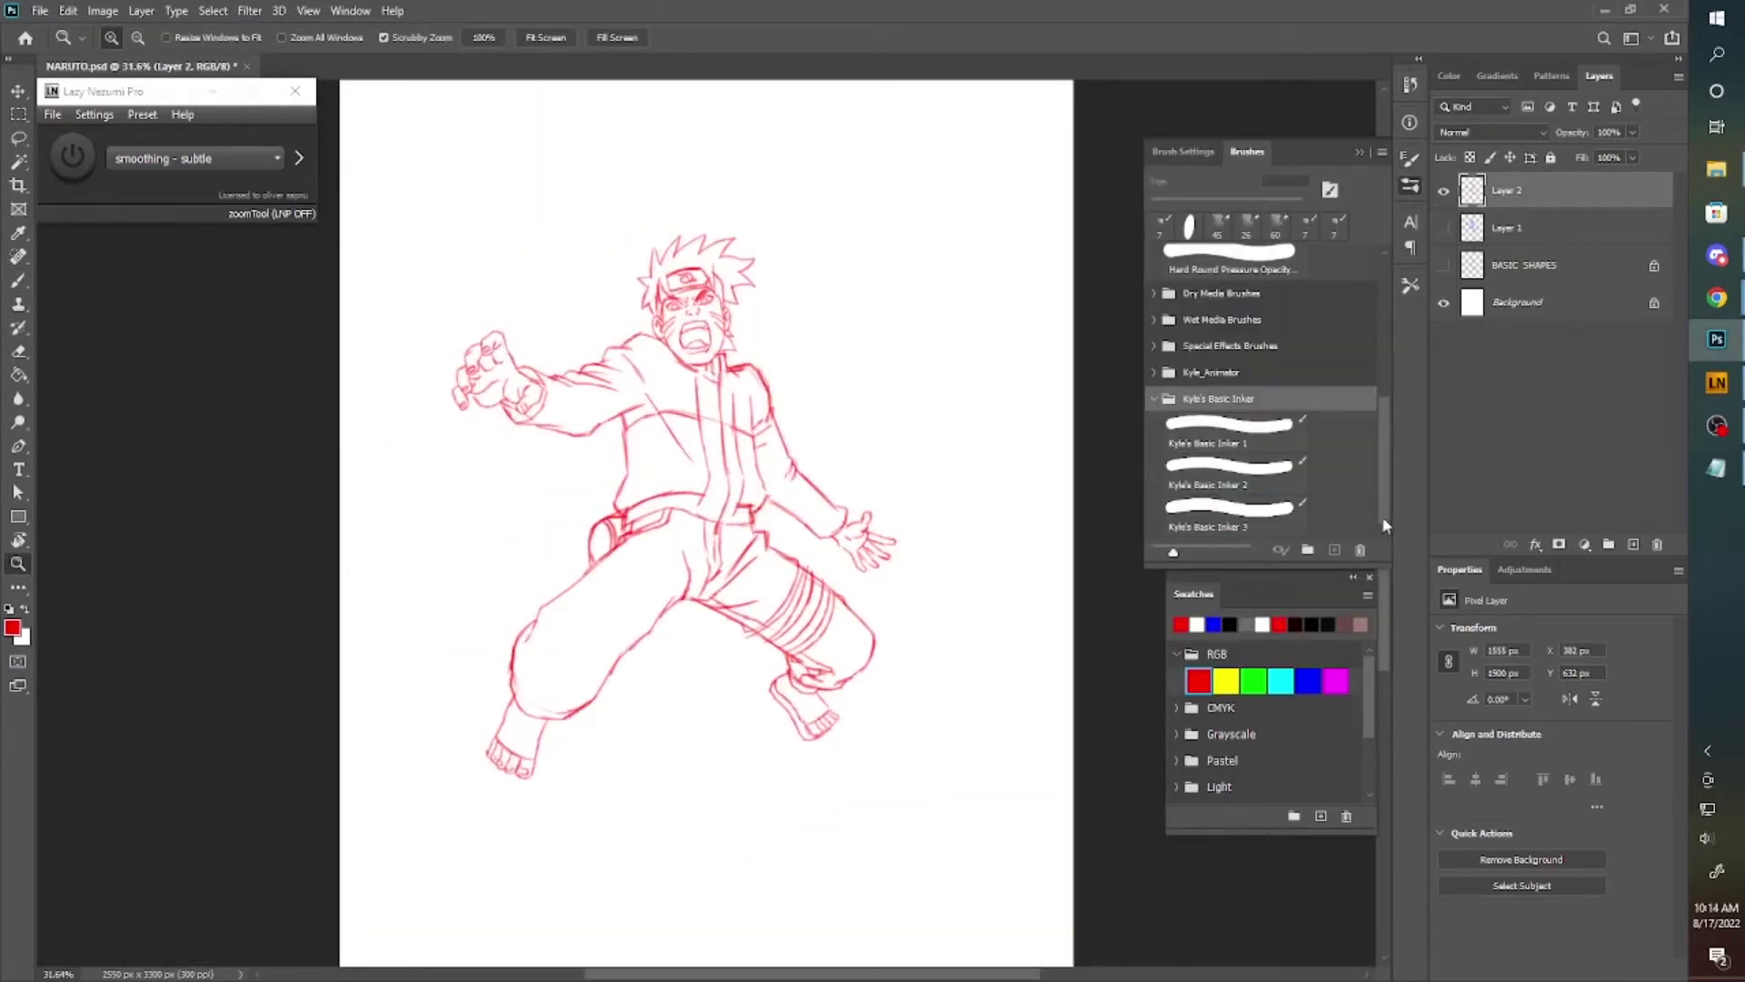
{"action": "left_click_drag", "start_coordinate": [910, 423], "coordinate": [913, 513]}
{"action": "scroll", "coordinate": [771, 280], "scroll_direction": "up", "scroll_amount": 3}
{"action": "left_click", "coordinate": [1234, 471]}
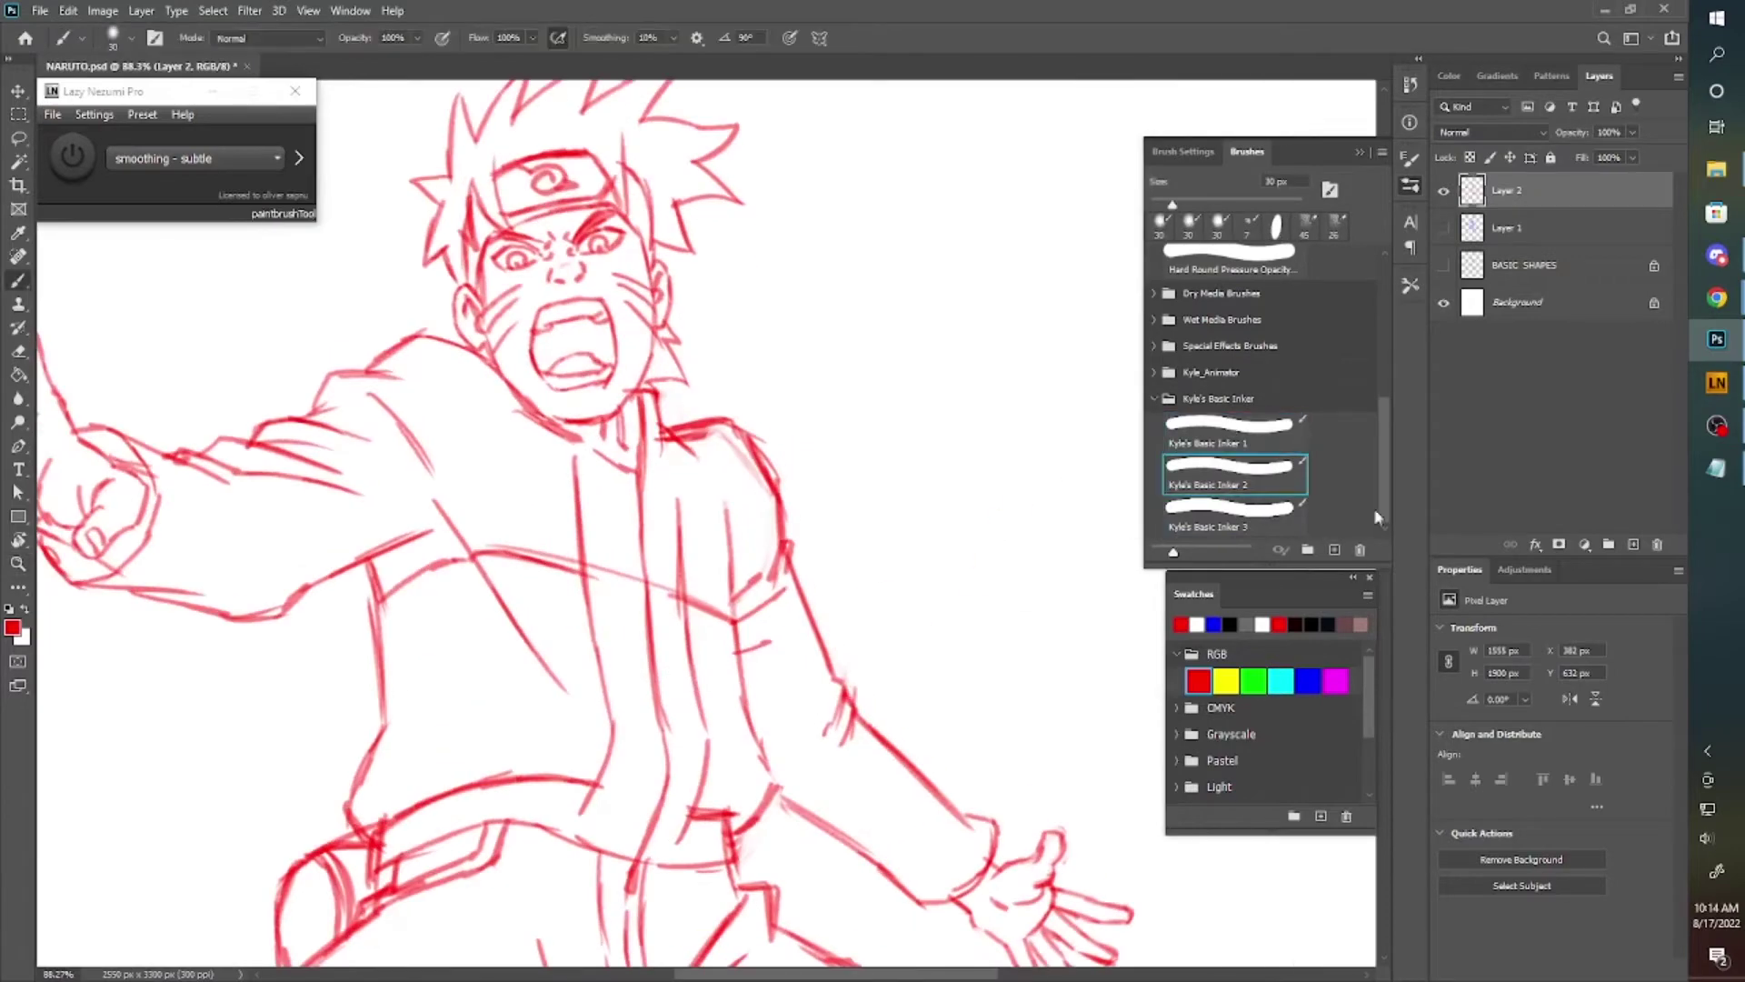
{"action": "left_click", "coordinate": [1632, 544]}
{"action": "left_click_drag", "start_coordinate": [1608, 157], "coordinate": [1556, 156]}
With black as the colour, ink the brows and the right eye's pupil.
{"action": "key", "text": "z"}
{"action": "left_click_drag", "start_coordinate": [545, 350], "coordinate": [648, 389]}
{"action": "key", "text": "b"}
{"action": "scroll", "coordinate": [576, 350], "scroll_direction": "down", "scroll_amount": 1}
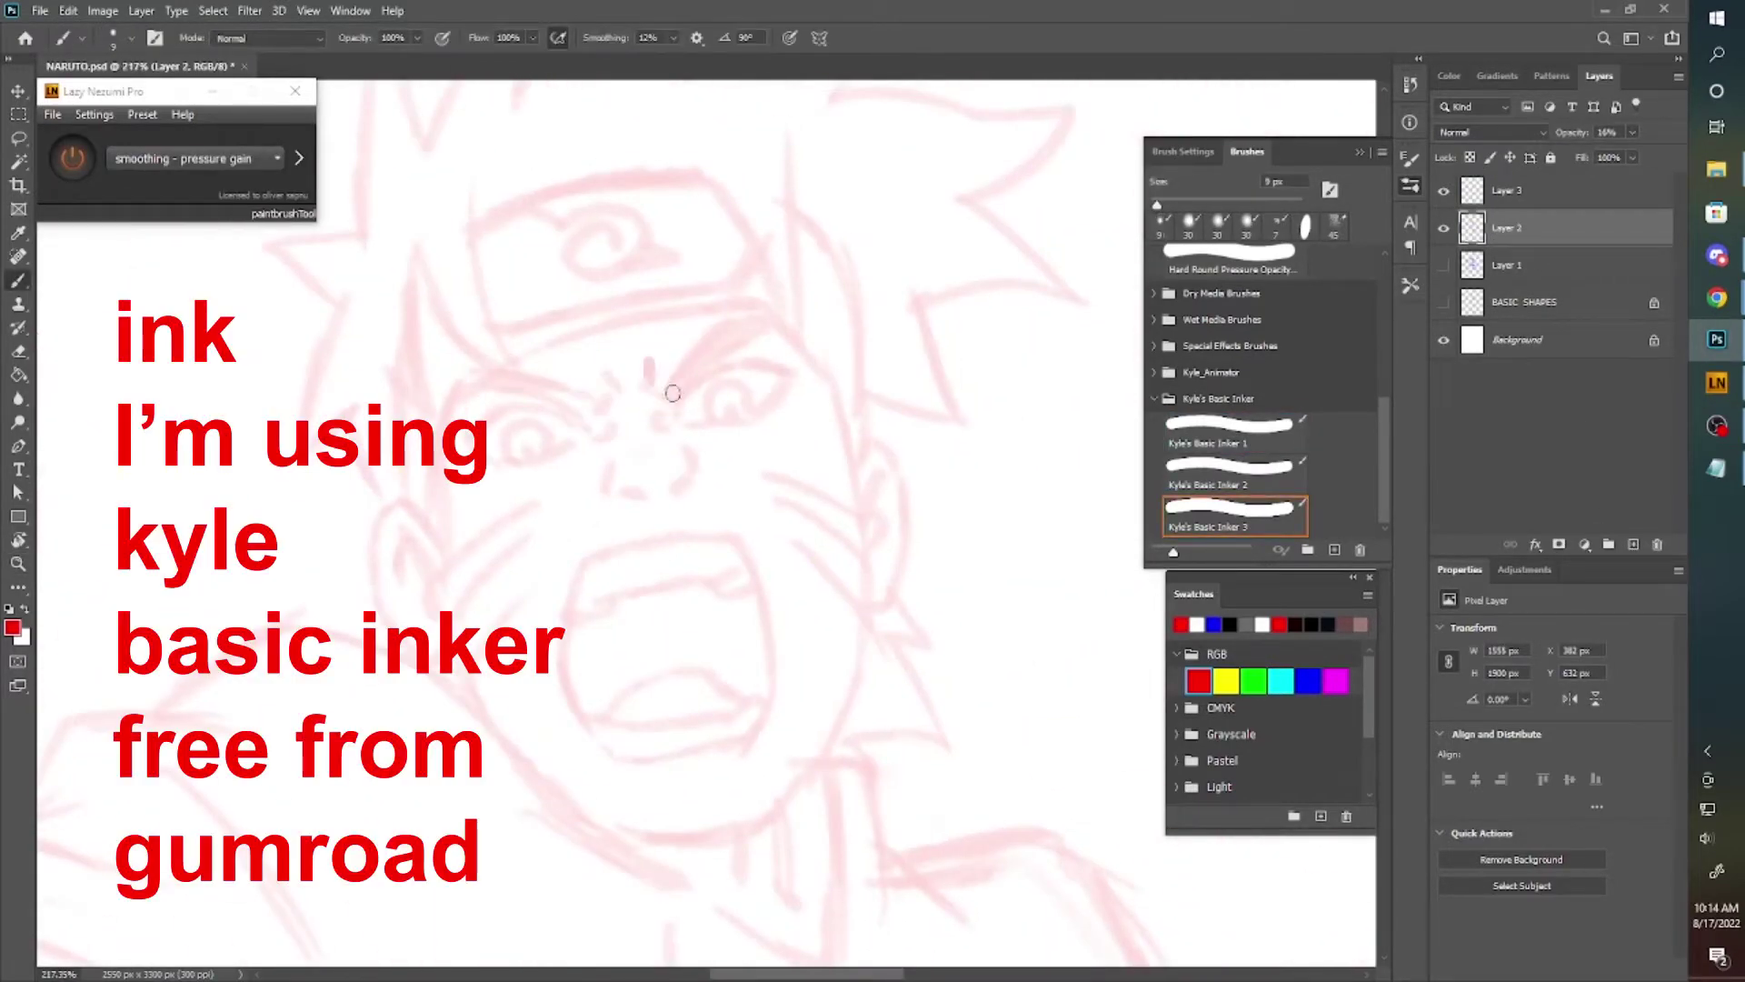
{"action": "key", "text": "alt+bracketright"}
{"action": "key", "text": "d"}
{"action": "left_click_drag", "start_coordinate": [677, 395], "coordinate": [784, 332]}
{"action": "left_click_drag", "start_coordinate": [663, 392], "coordinate": [746, 311]}
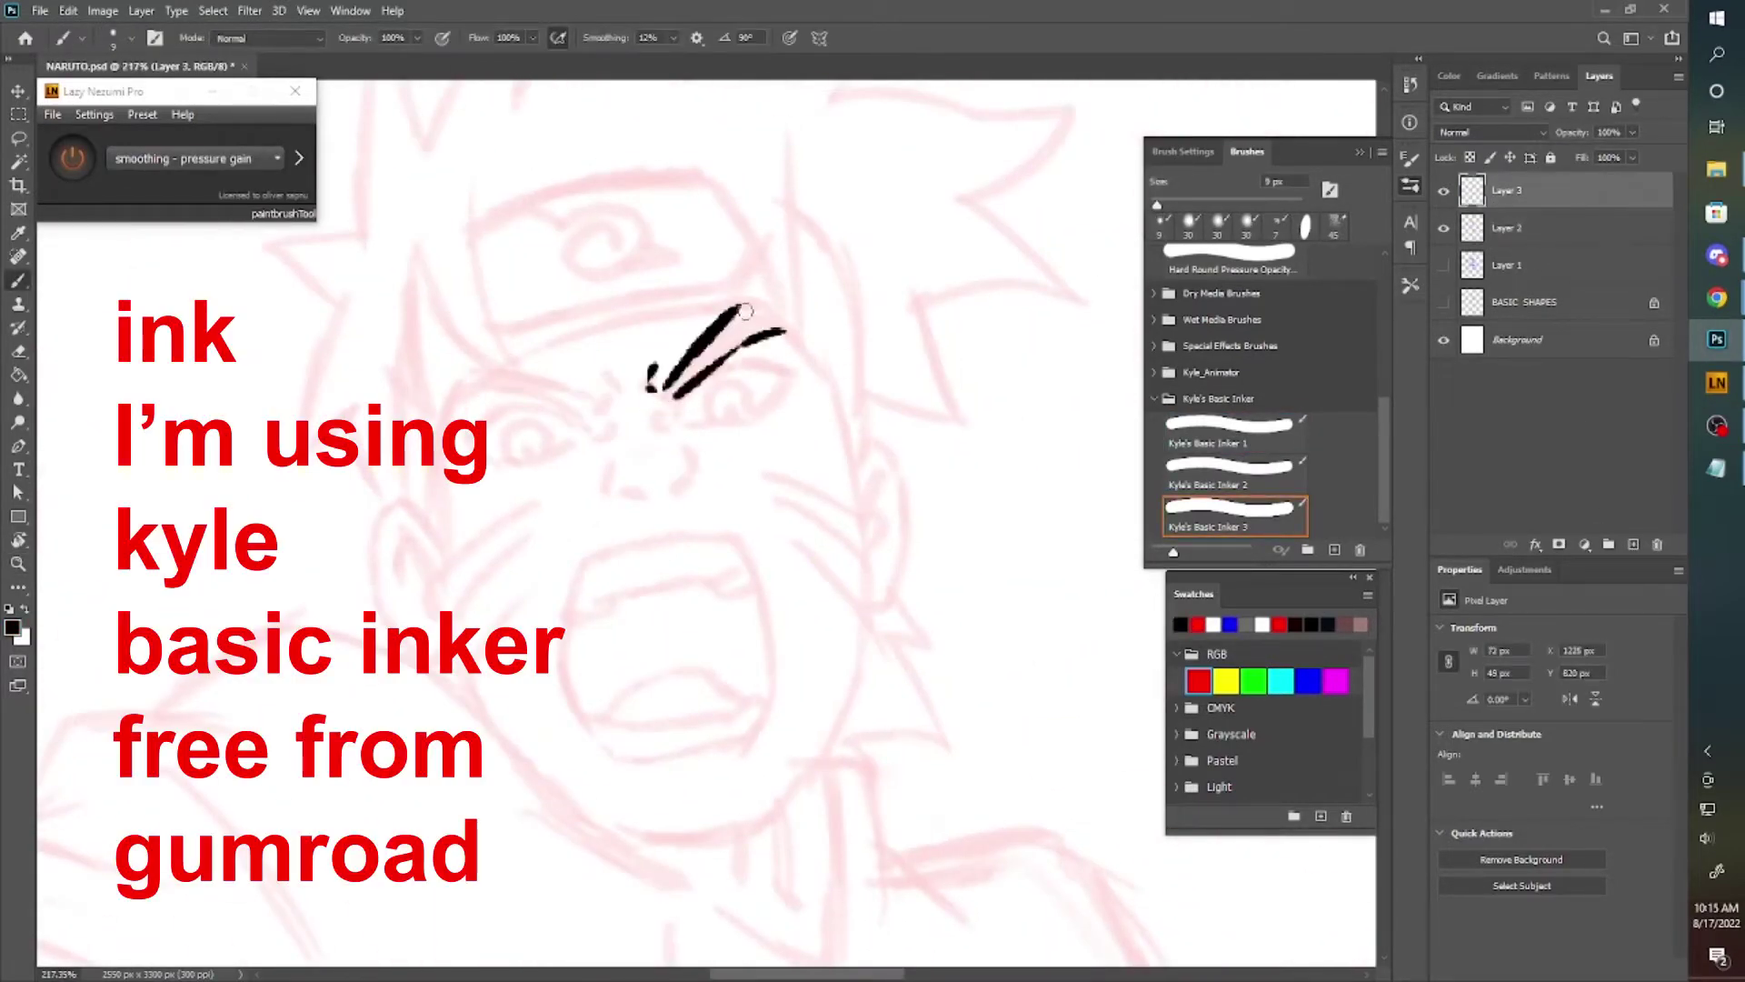
{"action": "mouse_move", "coordinate": [727, 380]}
{"action": "left_mouse_down"}
{"action": "mouse_move", "coordinate": [597, 476]}
{"action": "mouse_move", "coordinate": [738, 400]}
{"action": "mouse_move", "coordinate": [580, 475]}
{"action": "mouse_move", "coordinate": [563, 418]}
{"action": "left_mouse_up"}
{"action": "left_click", "coordinate": [778, 411]}
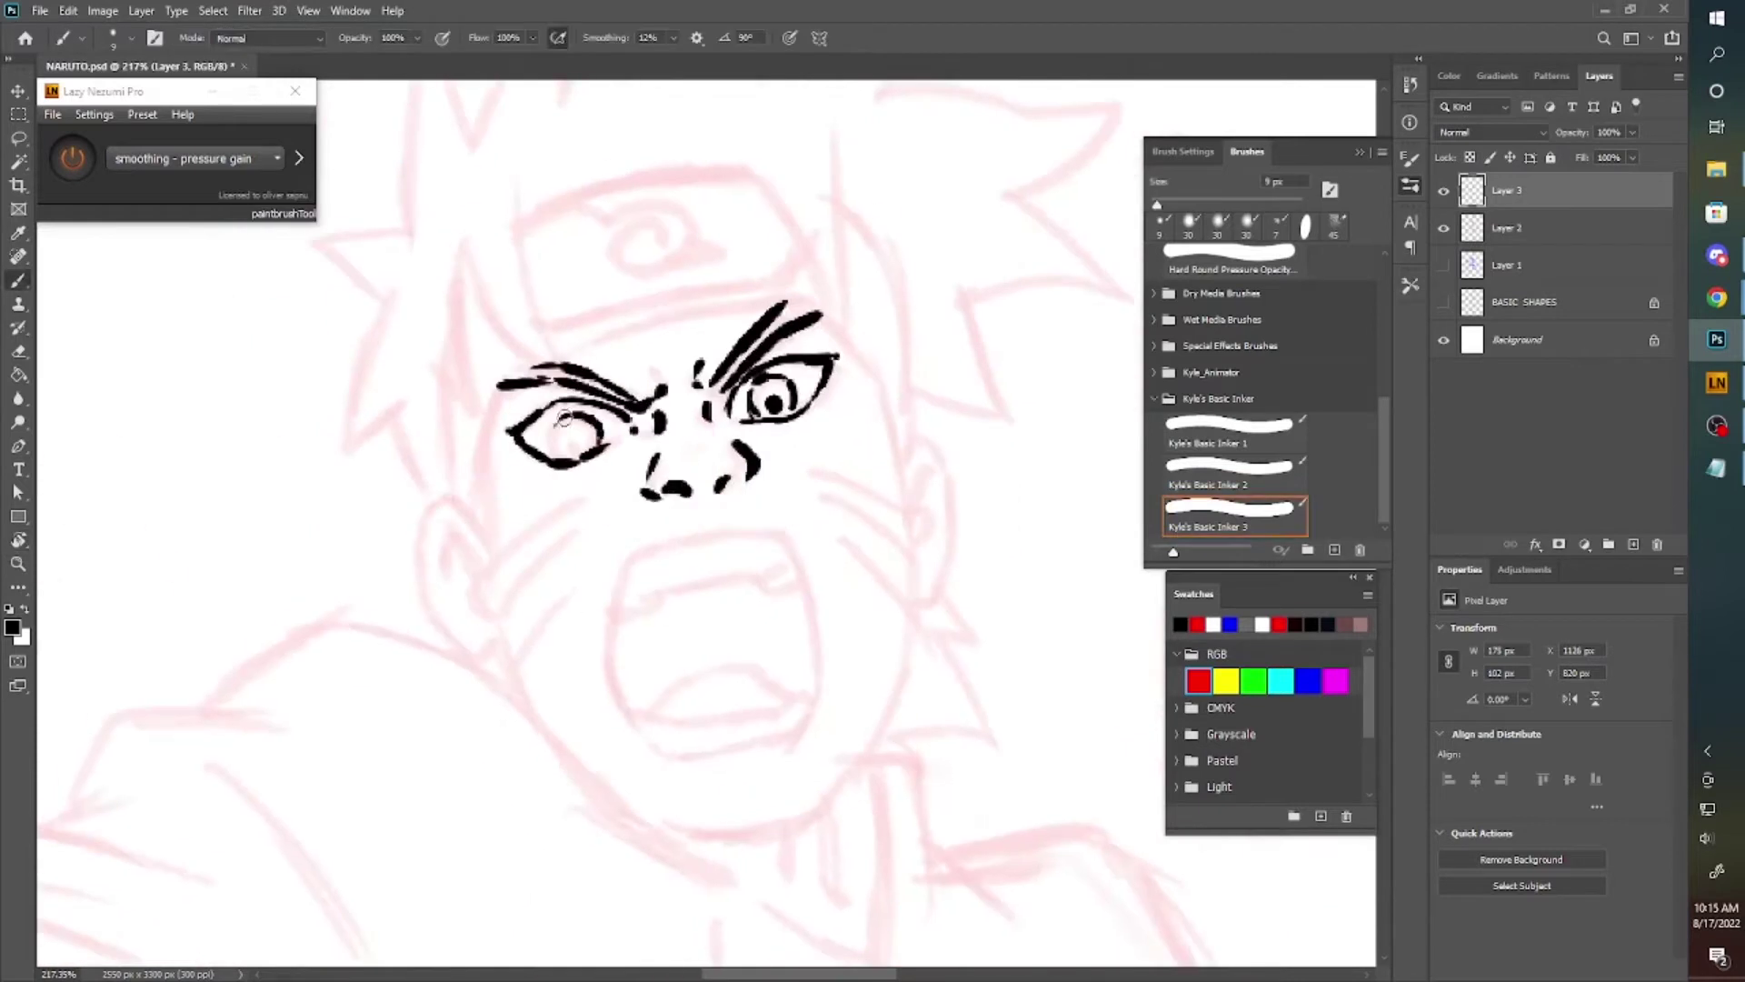
Ink the mouth, both sides of the face, the chin and the left ear.
{"action": "left_click_drag", "start_coordinate": [735, 601], "coordinate": [651, 525]}
{"action": "left_click_drag", "start_coordinate": [666, 452], "coordinate": [701, 467]}
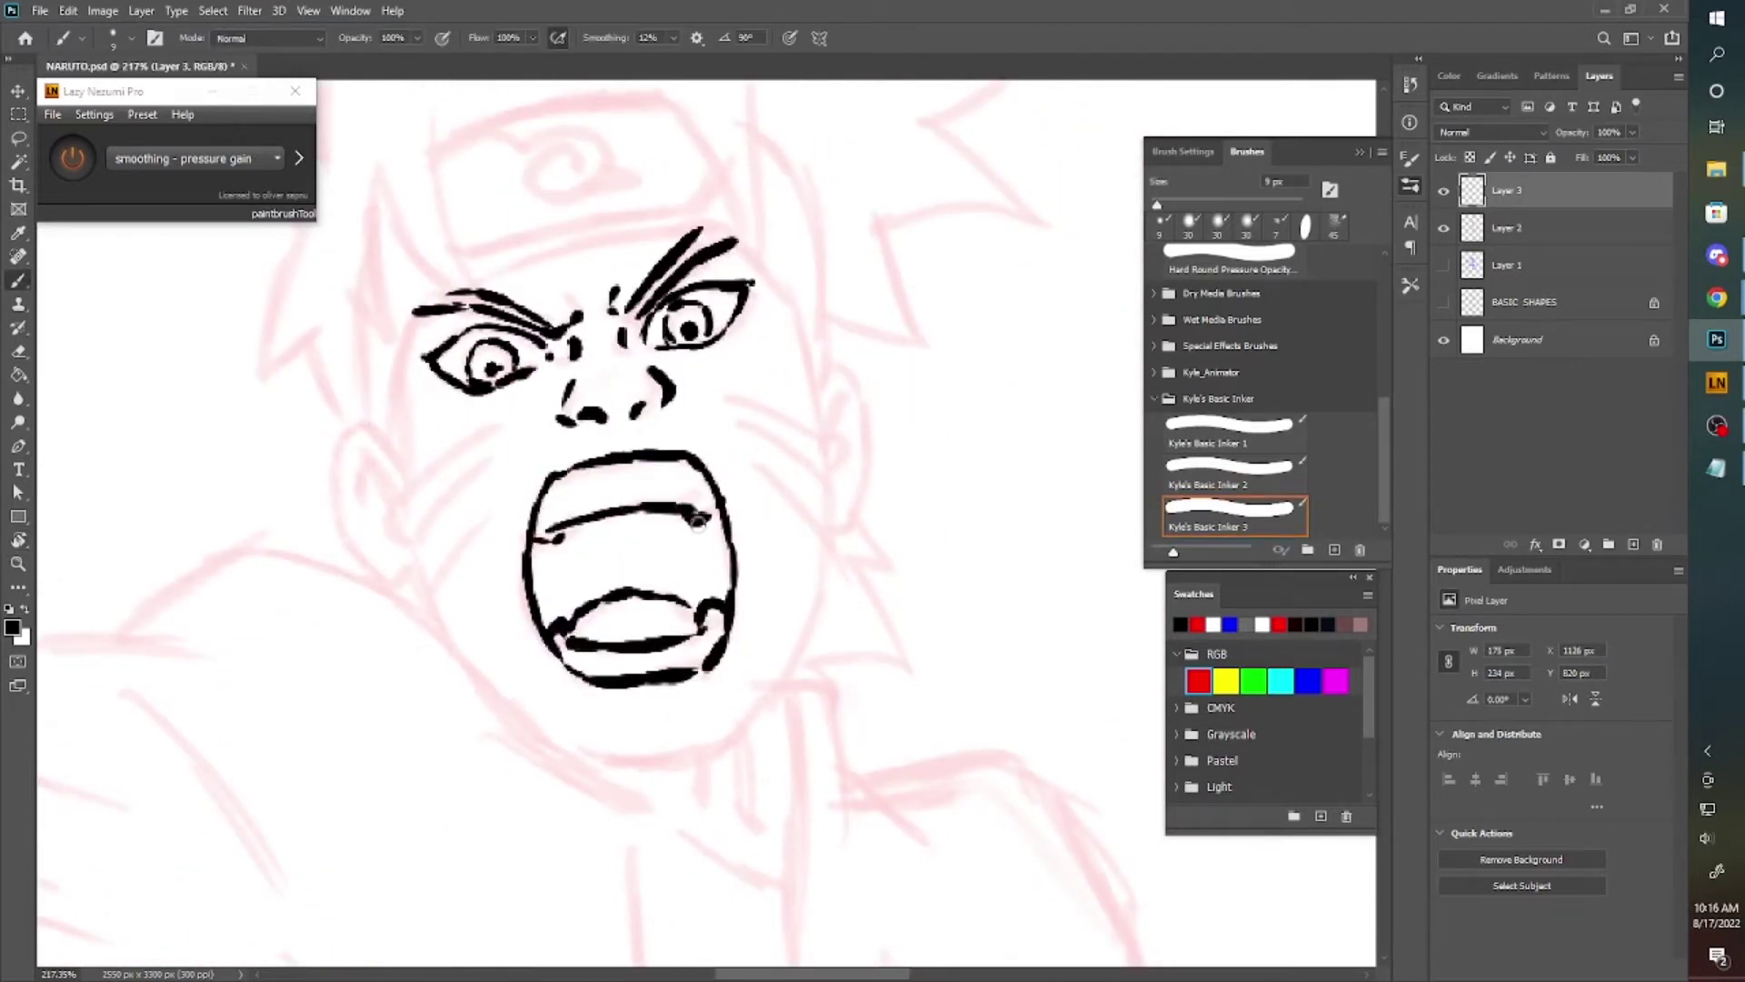
{"action": "key", "text": "ctrl+z"}
{"action": "left_click_drag", "start_coordinate": [400, 300], "coordinate": [411, 362]}
{"action": "left_click_drag", "start_coordinate": [454, 362], "coordinate": [409, 520]}
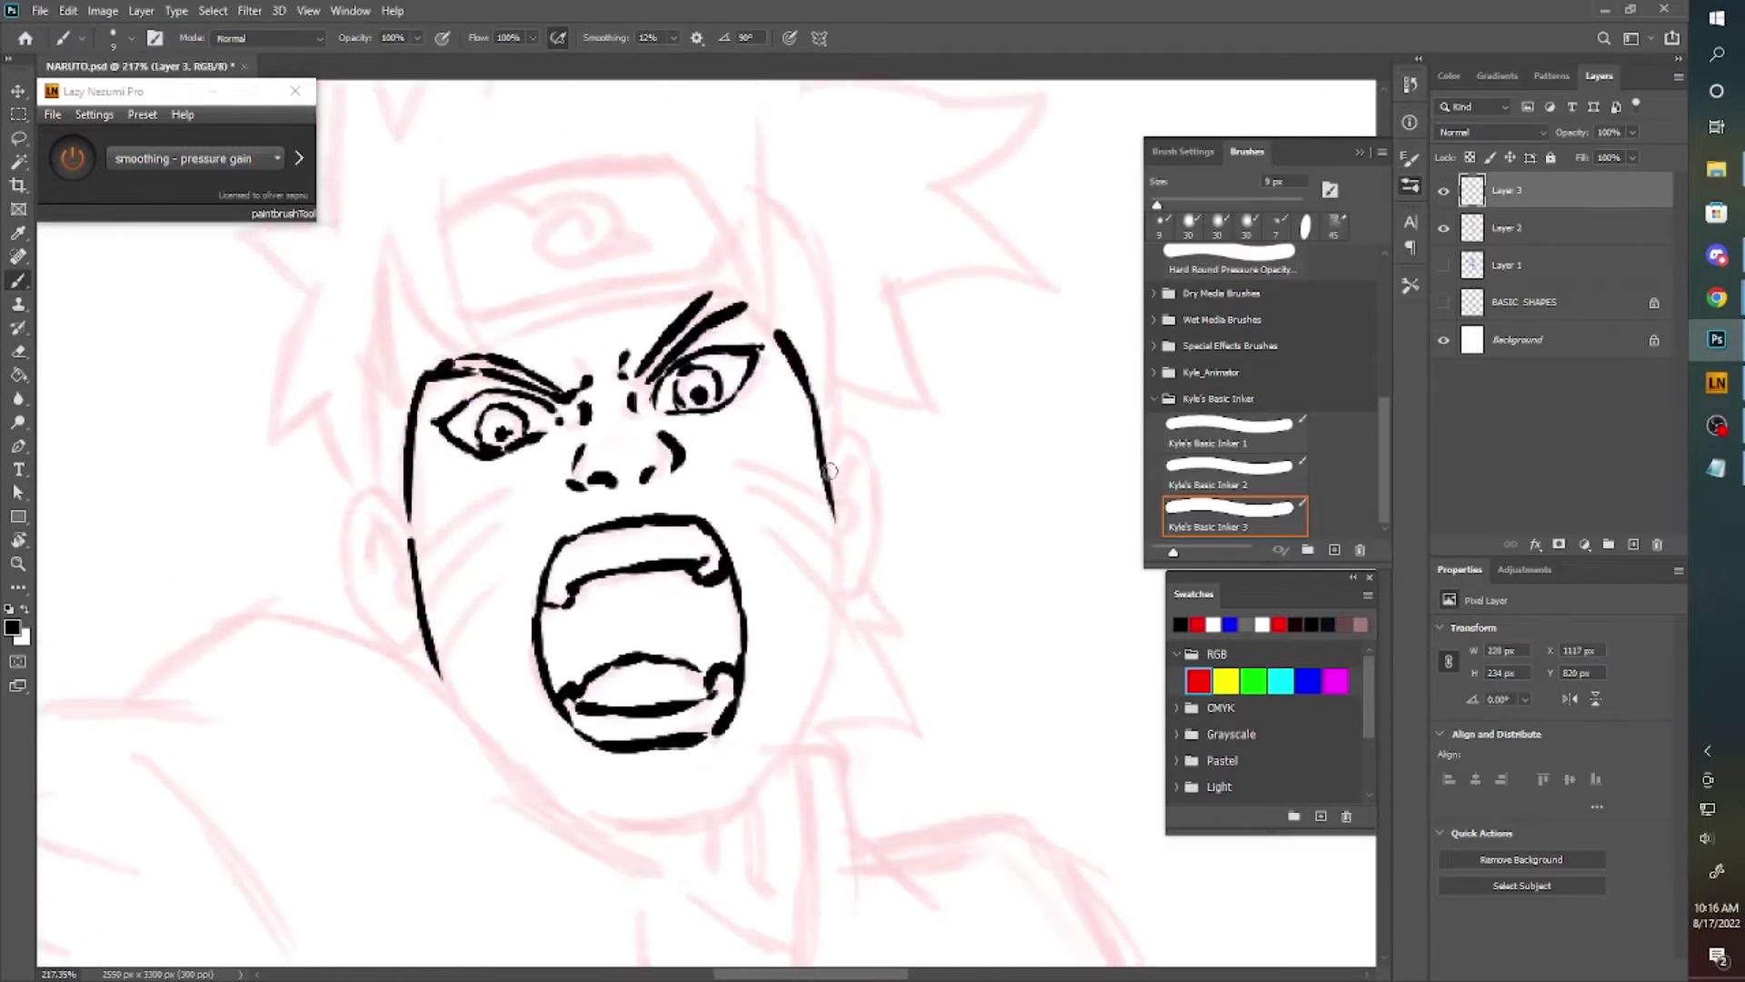
{"action": "left_click_drag", "start_coordinate": [581, 822], "coordinate": [750, 807]}
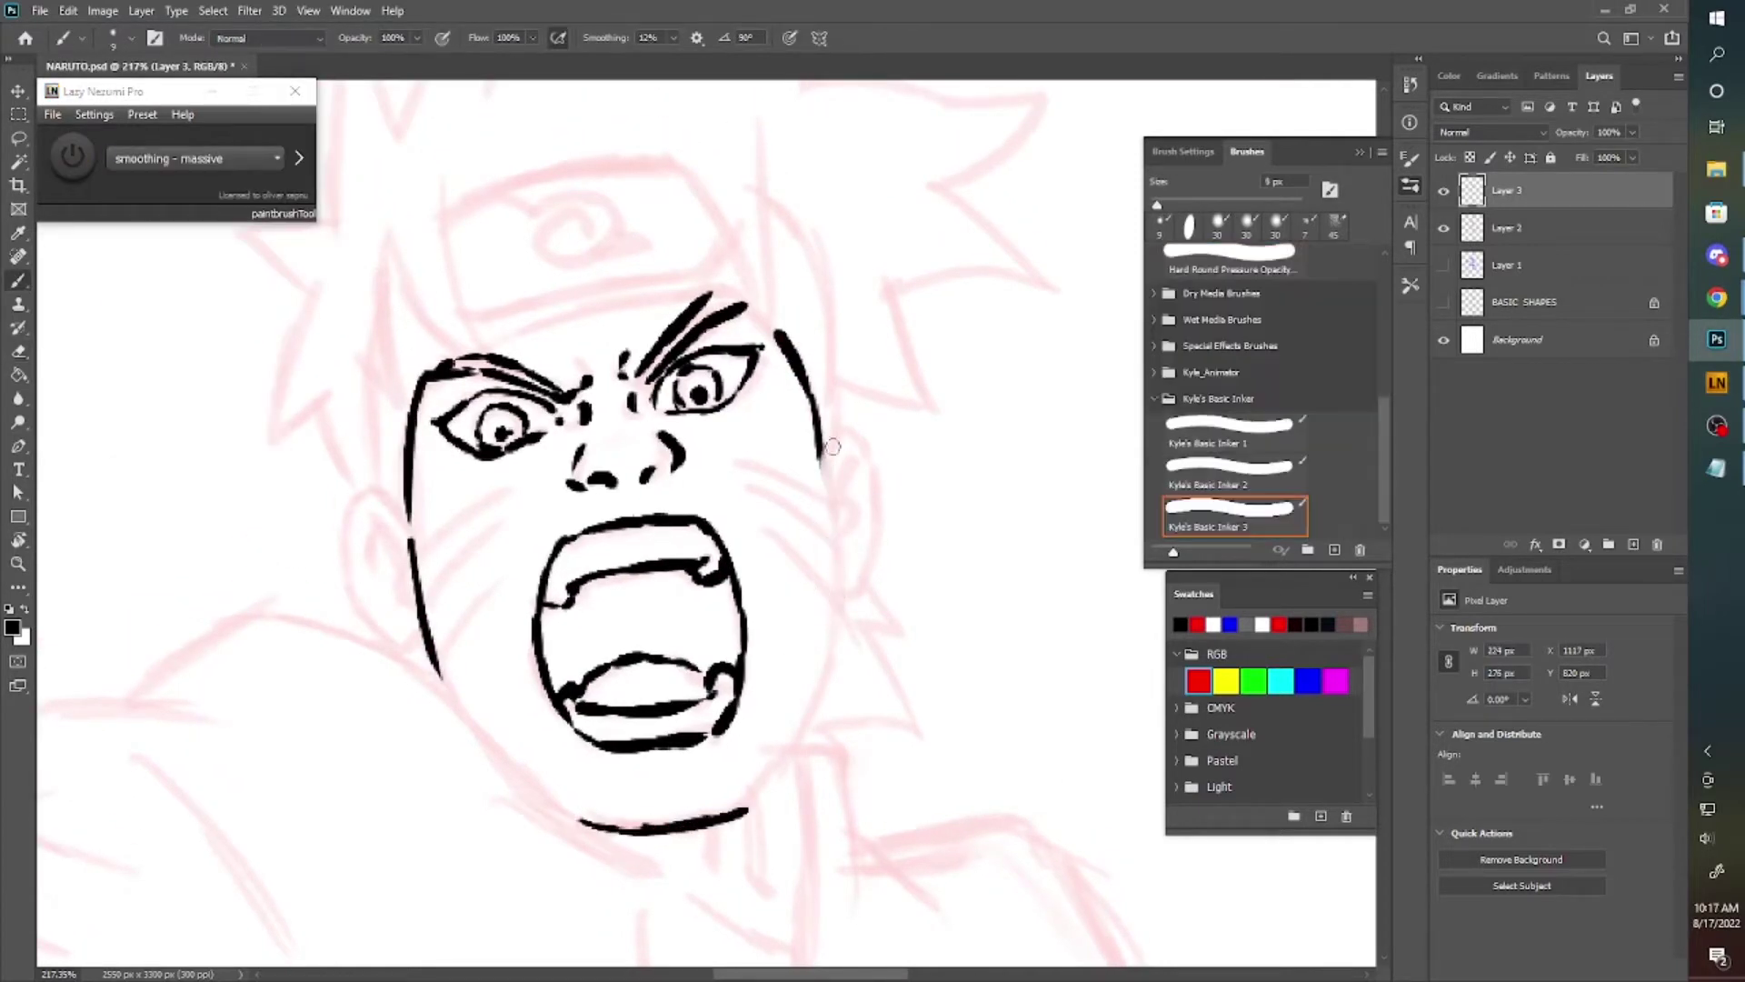
{"action": "left_click_drag", "start_coordinate": [825, 450], "coordinate": [748, 807]}
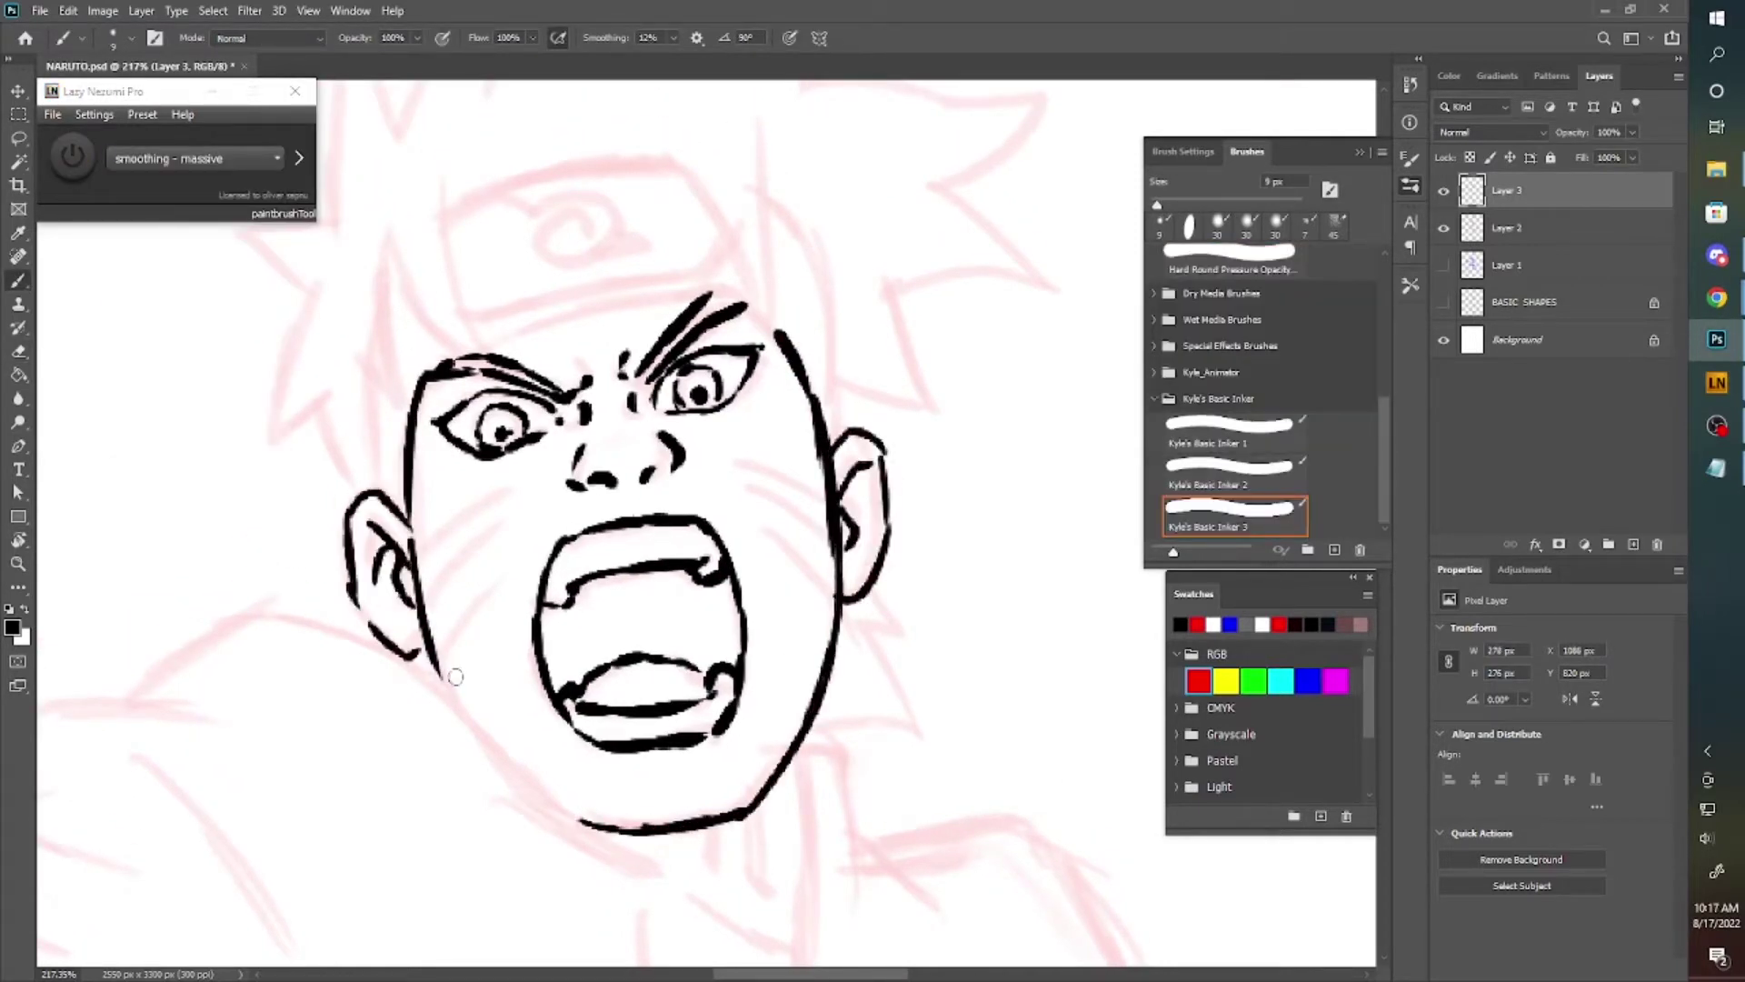
{"action": "left_click_drag", "start_coordinate": [455, 676], "coordinate": [507, 872]}
Ink the headband edges with its spiral and the hair strands beside the face.
{"action": "left_click_drag", "start_coordinate": [434, 422], "coordinate": [523, 543]}
{"action": "mouse_move", "coordinate": [496, 368]}
{"action": "left_mouse_down"}
{"action": "mouse_move", "coordinate": [518, 536]}
{"action": "mouse_move", "coordinate": [786, 448]}
{"action": "mouse_move", "coordinate": [578, 521]}
{"action": "left_mouse_up"}
{"action": "mouse_move", "coordinate": [589, 587]}
{"action": "left_mouse_down"}
{"action": "mouse_move", "coordinate": [645, 543]}
{"action": "mouse_move", "coordinate": [647, 700]}
{"action": "left_mouse_up"}
{"action": "left_click_drag", "start_coordinate": [424, 430], "coordinate": [727, 425]}
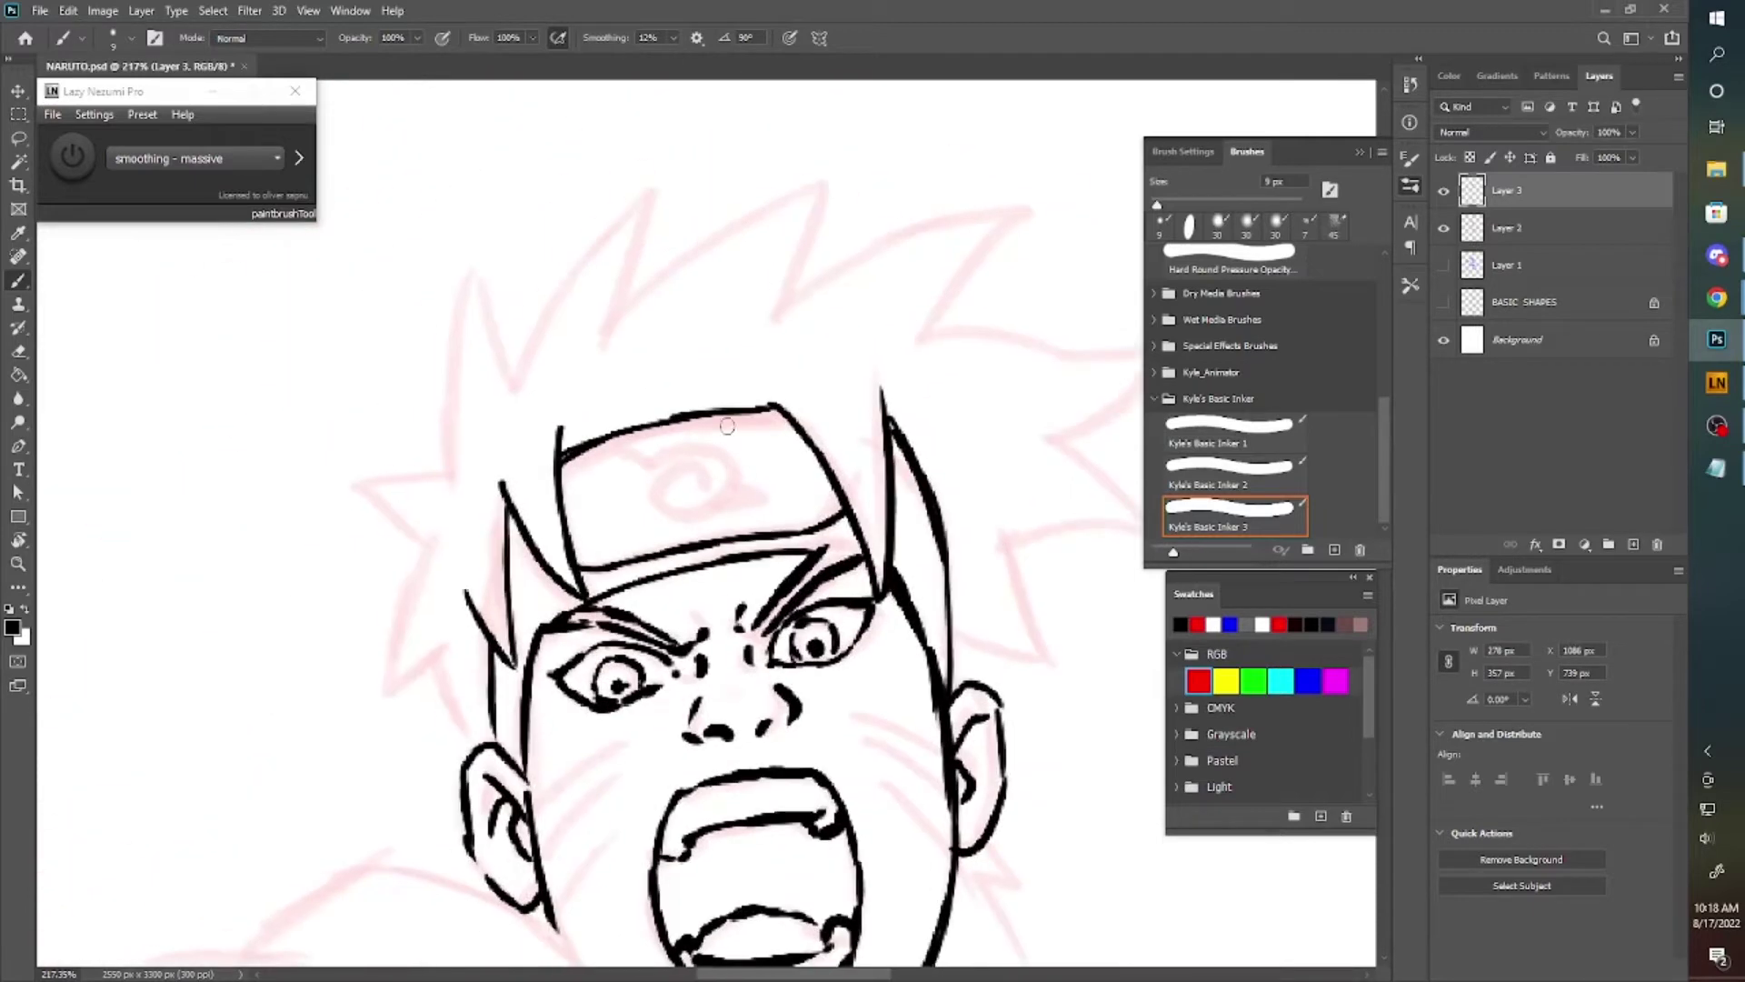
{"action": "left_click_drag", "start_coordinate": [691, 486], "coordinate": [754, 504]}
Ink the spiky hair on the left, across the top and on the right.
{"action": "left_click_drag", "start_coordinate": [528, 386], "coordinate": [441, 364]}
{"action": "left_click_drag", "start_coordinate": [459, 418], "coordinate": [436, 545]}
{"action": "left_click_drag", "start_coordinate": [440, 650], "coordinate": [390, 745]}
{"action": "left_click_drag", "start_coordinate": [587, 592], "coordinate": [400, 593]}
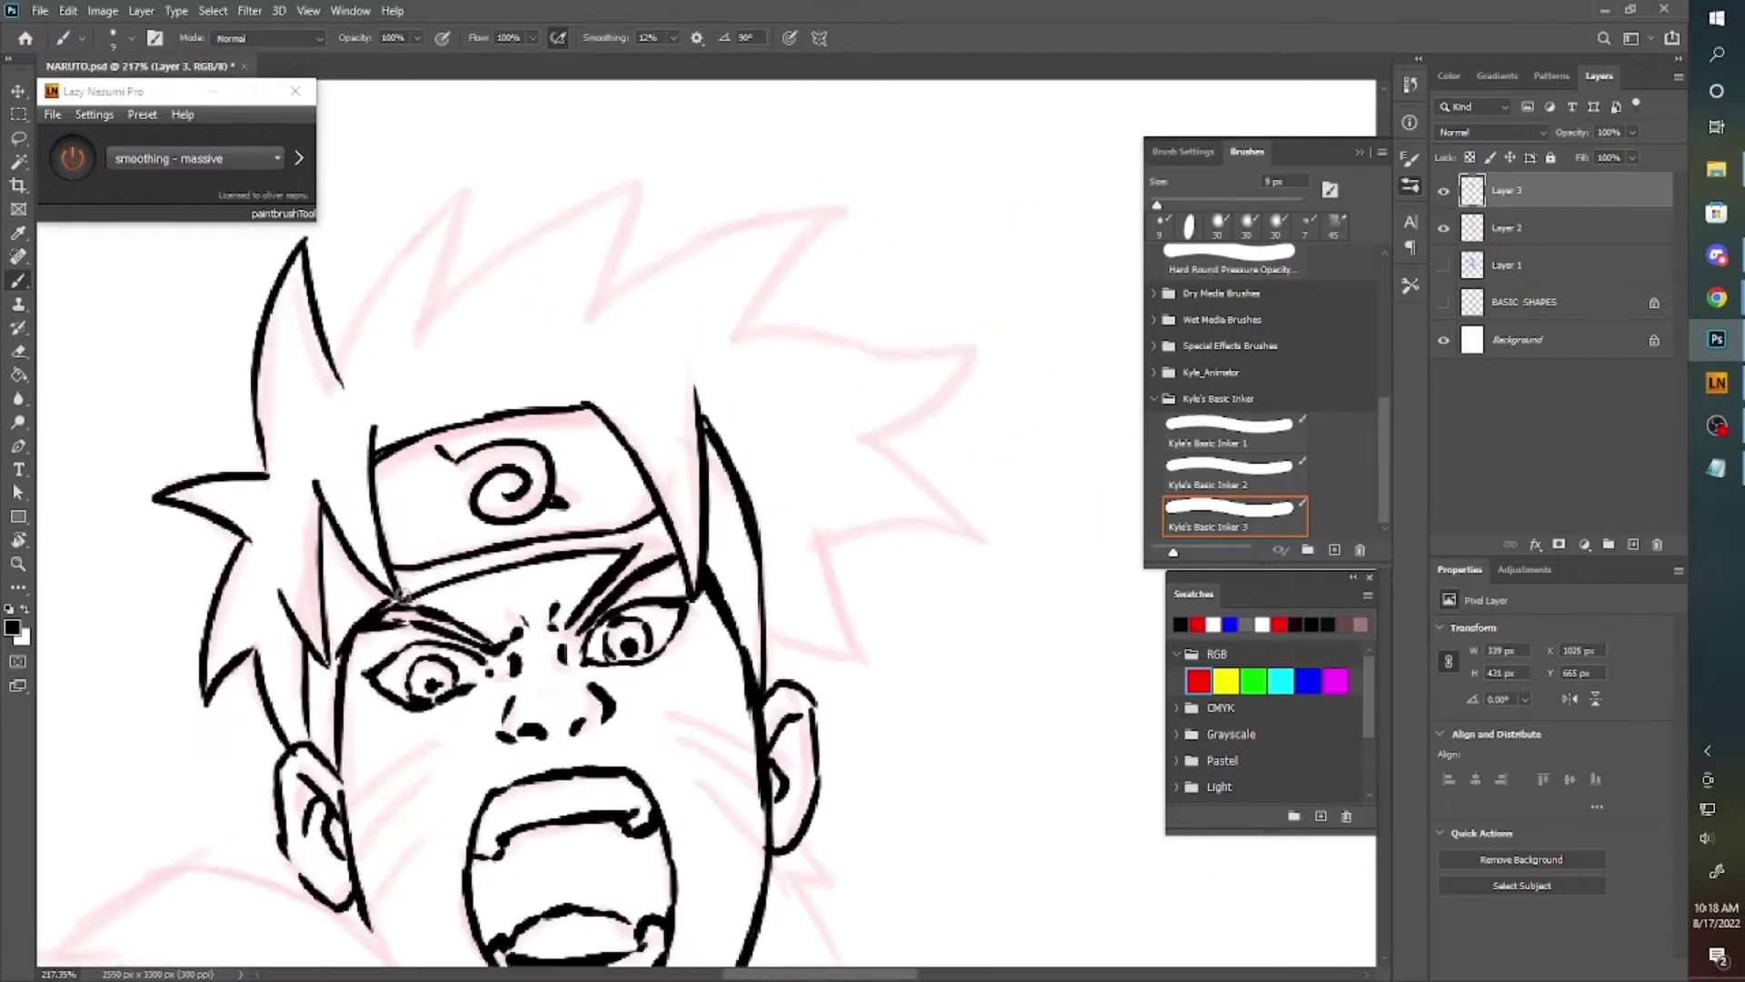
{"action": "left_click_drag", "start_coordinate": [738, 547], "coordinate": [693, 456]}
{"action": "left_click_drag", "start_coordinate": [705, 167], "coordinate": [712, 273]}
{"action": "left_click_drag", "start_coordinate": [363, 464], "coordinate": [498, 397]}
{"action": "mouse_move", "coordinate": [498, 397]}
{"action": "left_mouse_down"}
{"action": "mouse_move", "coordinate": [855, 278]}
{"action": "mouse_move", "coordinate": [1013, 661]}
{"action": "left_mouse_up"}
{"action": "scroll", "coordinate": [823, 273], "scroll_direction": "down", "scroll_amount": 5}
{"action": "scroll", "coordinate": [682, 614], "scroll_direction": "up", "scroll_amount": 3}
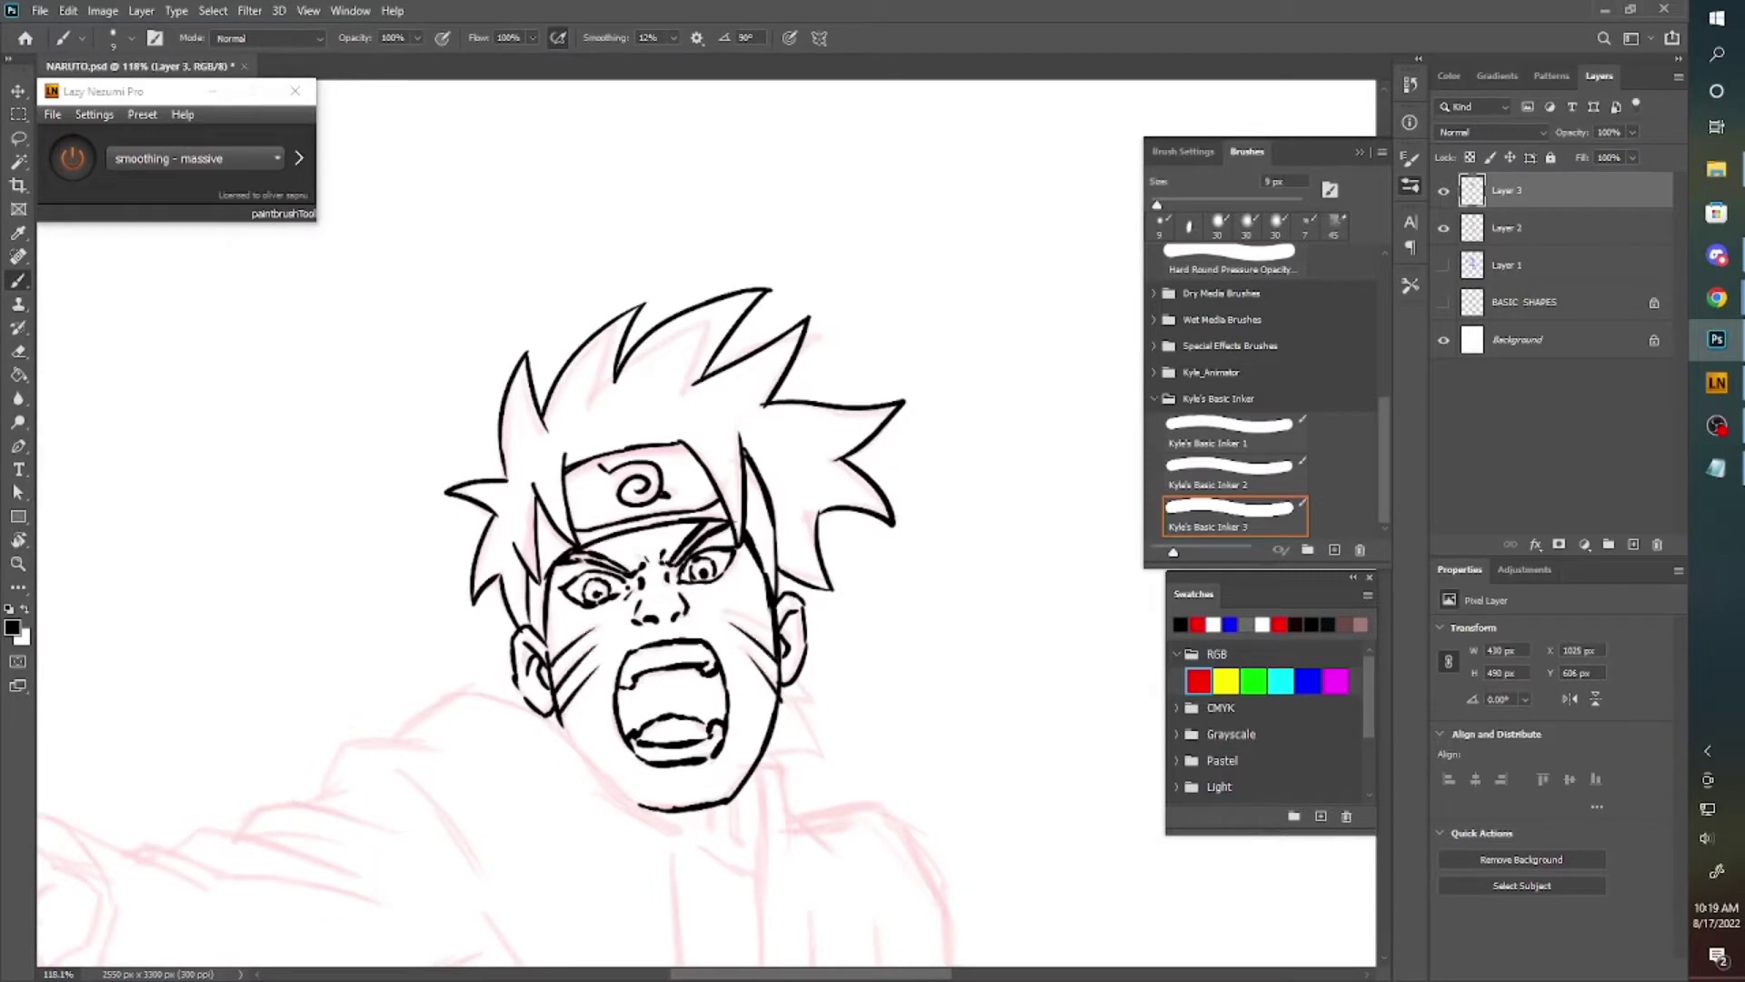
{"action": "scroll", "coordinate": [845, 563], "scroll_direction": "down", "scroll_amount": 3}
{"action": "scroll", "coordinate": [837, 506], "scroll_direction": "up", "scroll_amount": 1}
Lasso the inked head and shrink it slightly with Free Transform.
{"action": "left_click_drag", "start_coordinate": [756, 608], "coordinate": [531, 662]}
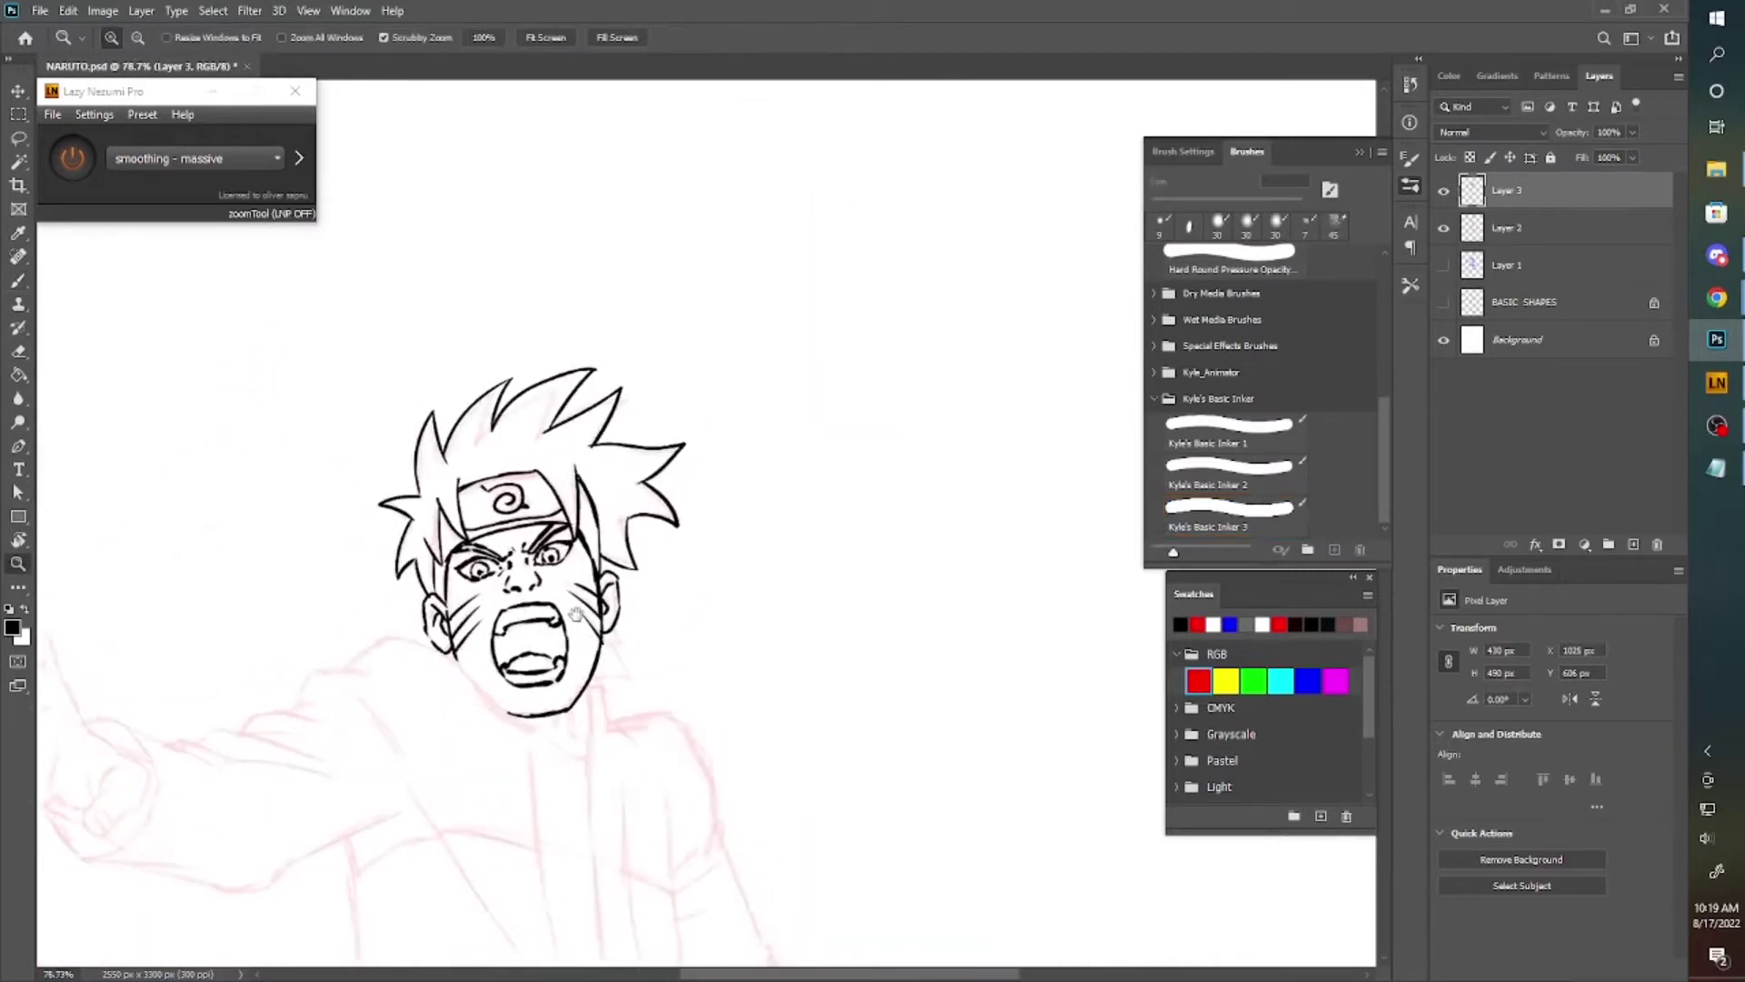
{"action": "scroll", "coordinate": [591, 607], "scroll_direction": "up", "scroll_amount": 2}
{"action": "key", "text": "l"}
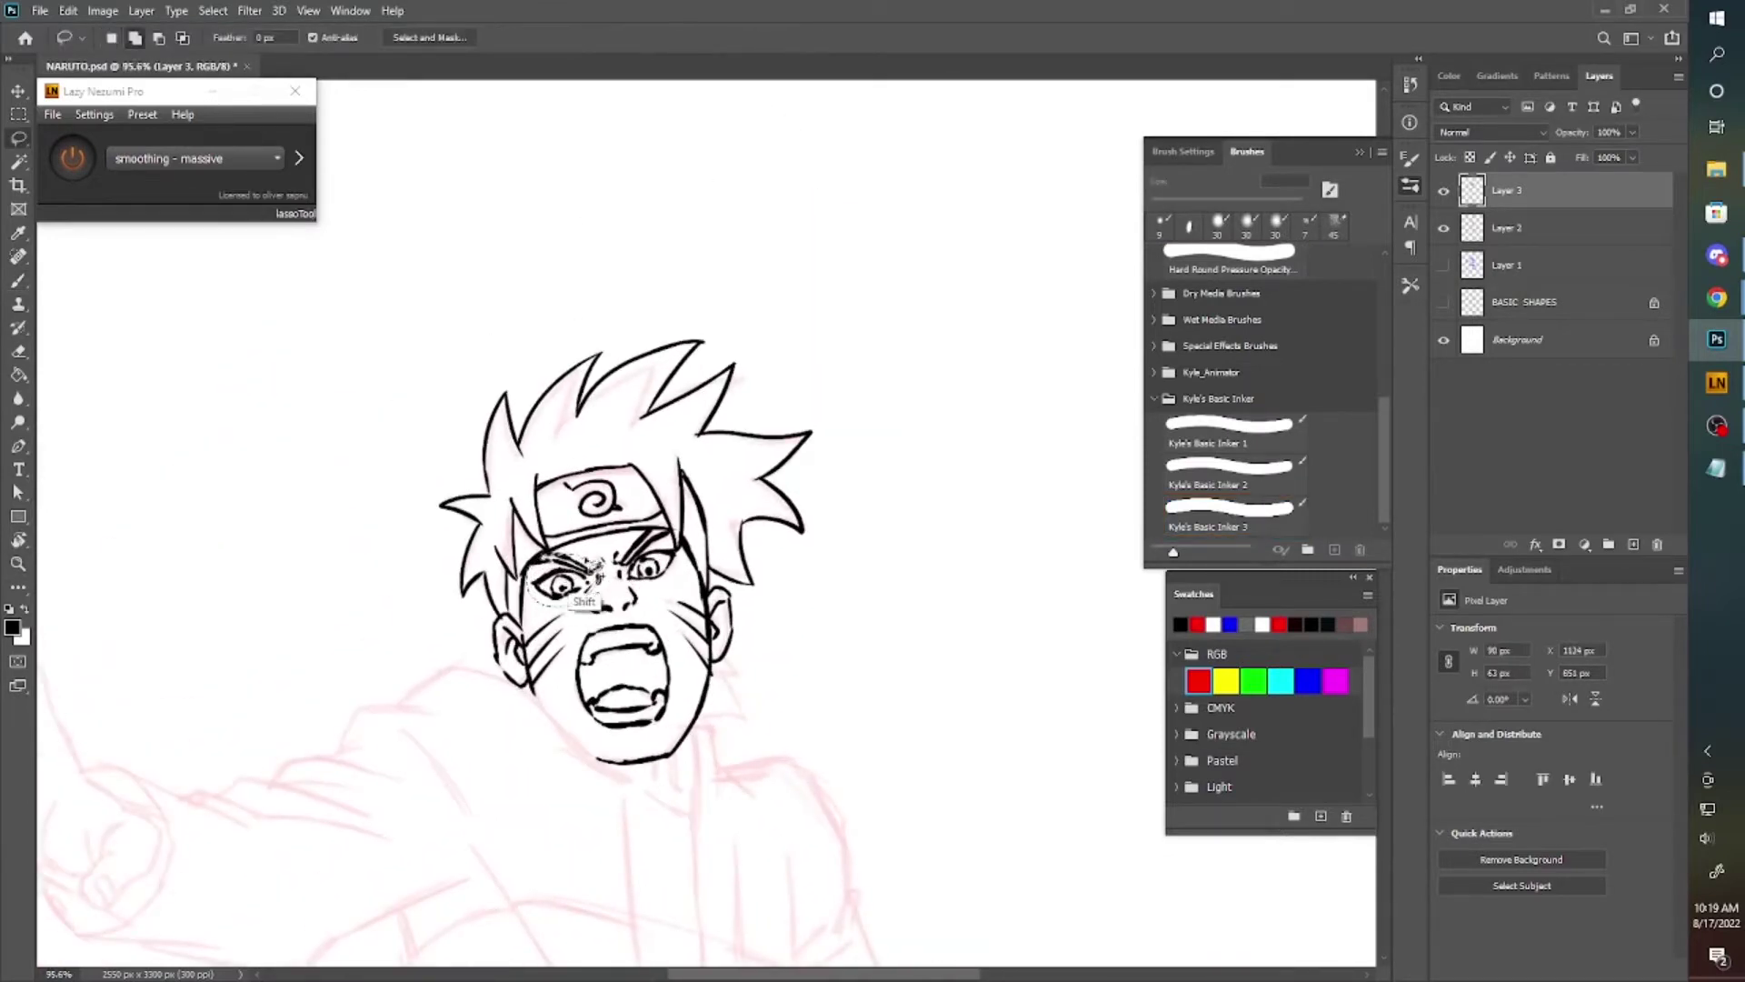
{"action": "key", "text": "v"}
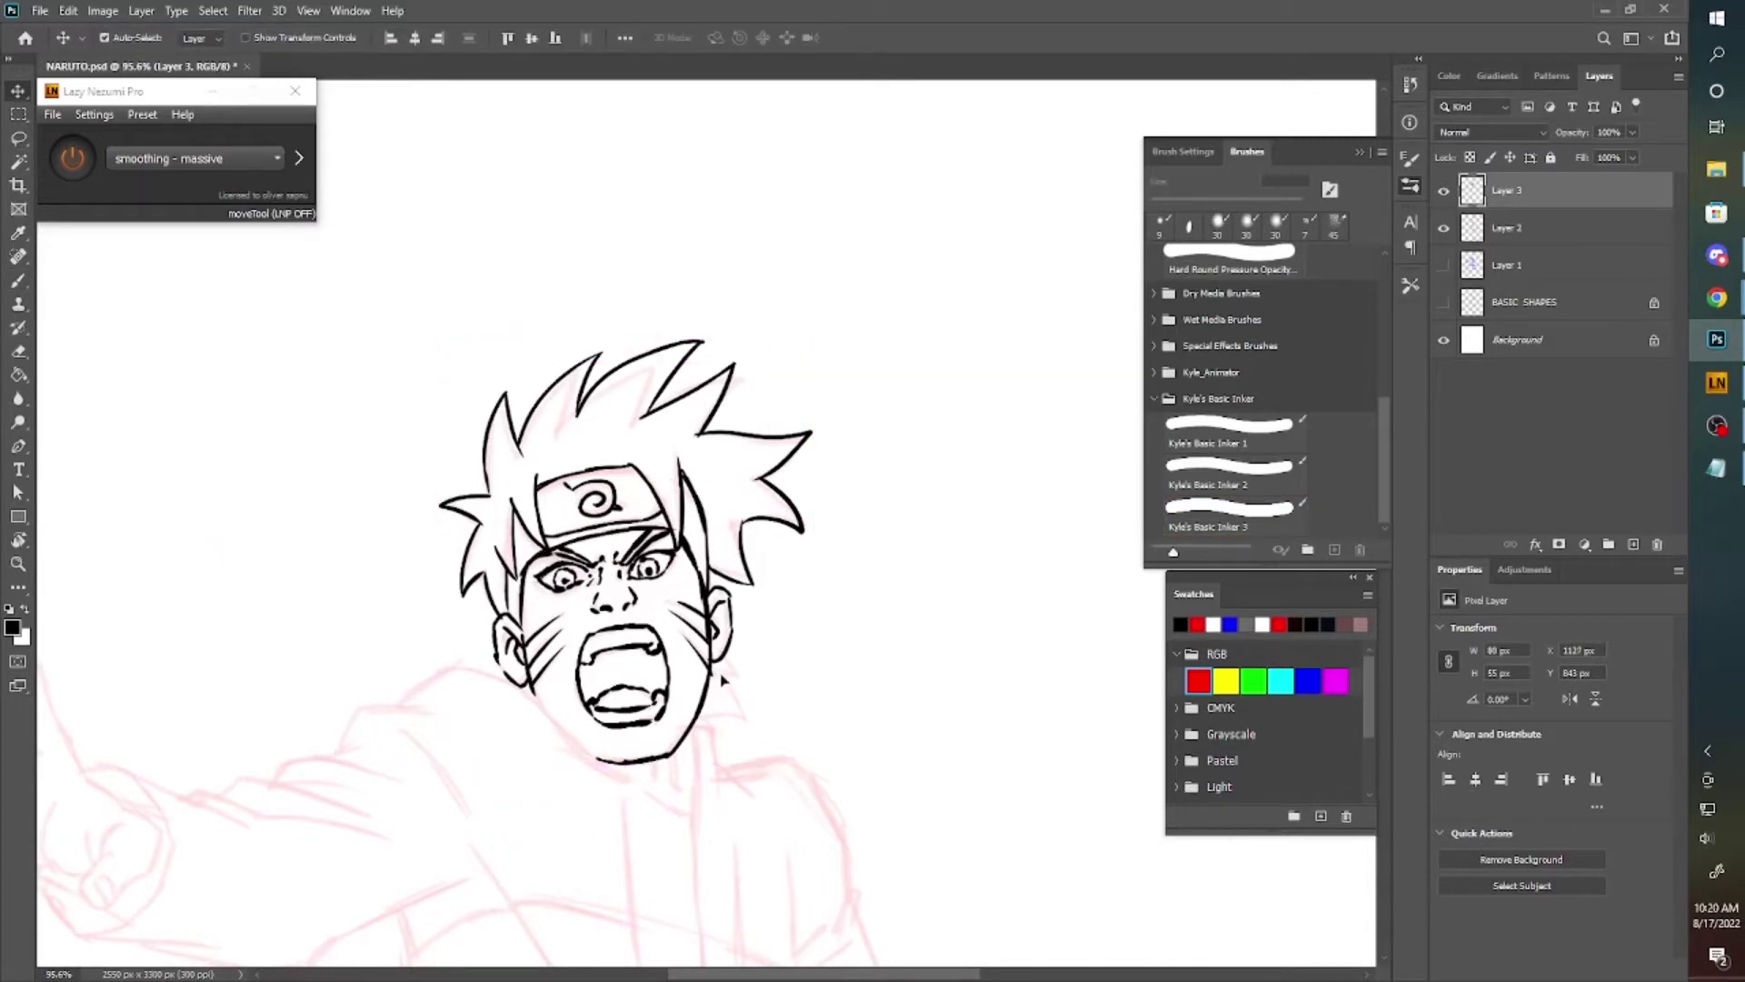
{"action": "key", "text": "ctrl+minus"}
{"action": "key", "text": "ctrl+minus"}
{"action": "key", "text": "ctrl+plus"}
{"action": "key", "text": "l"}
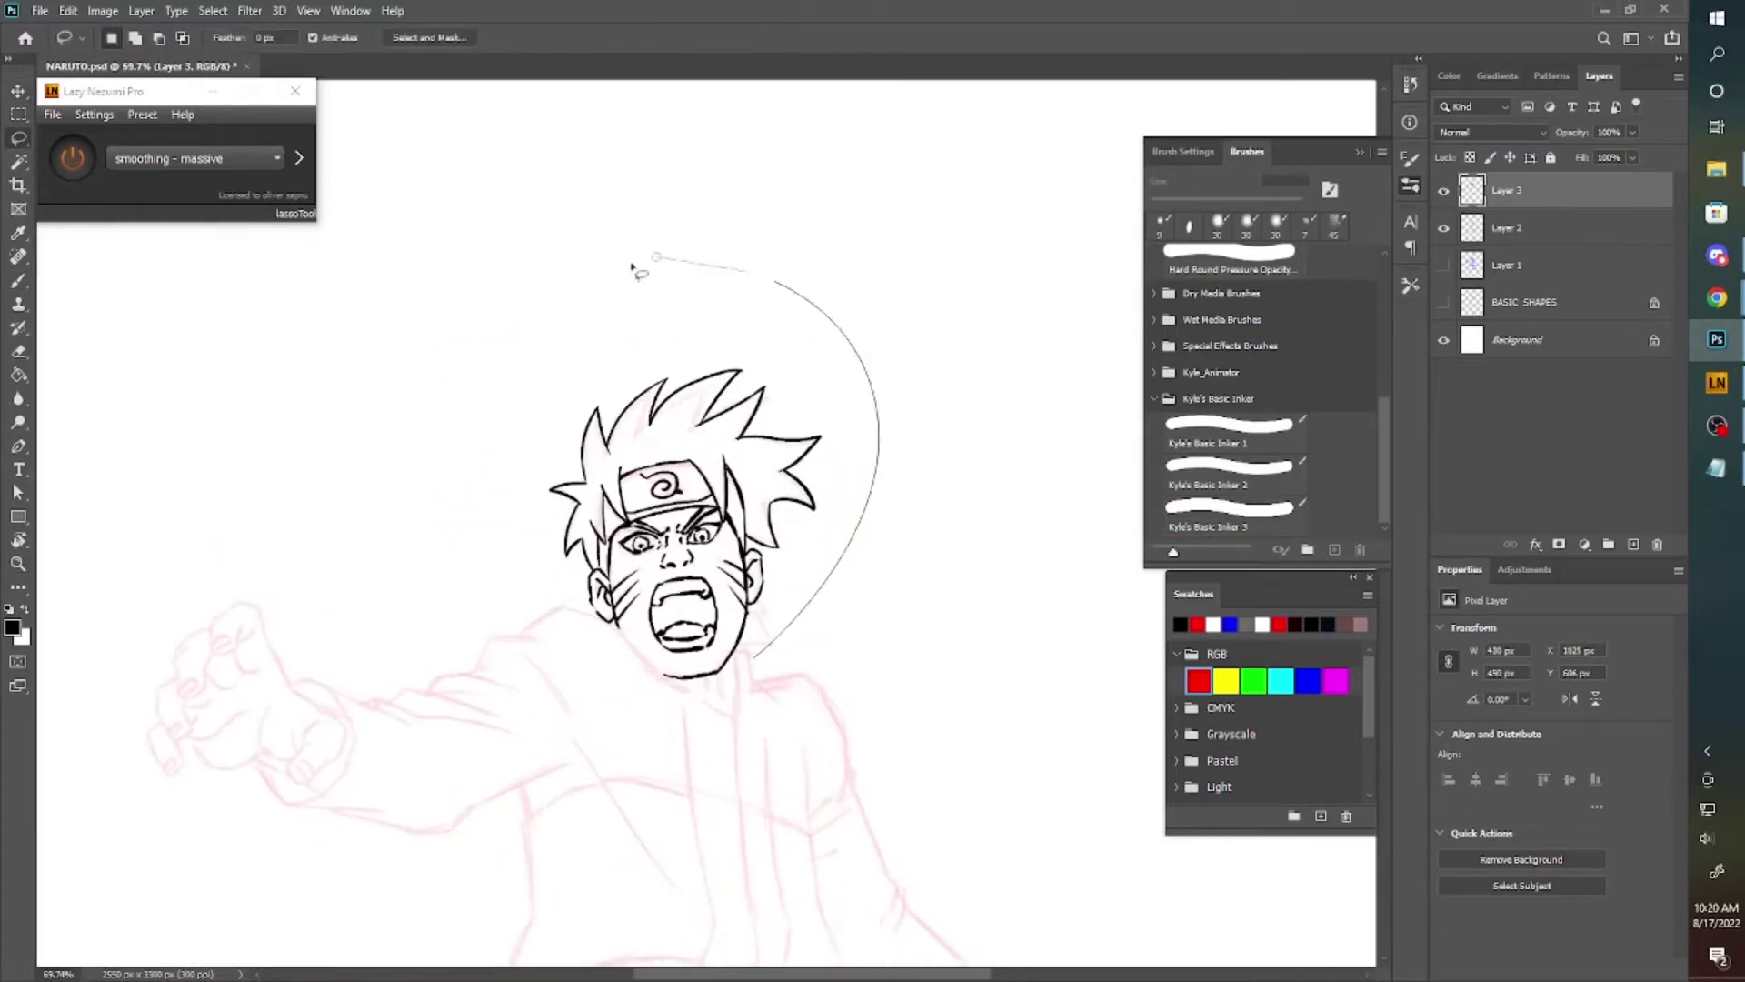
{"action": "left_click_drag", "start_coordinate": [635, 265], "coordinate": [627, 273]}
{"action": "key", "text": "ctrl+t"}
{"action": "left_click_drag", "start_coordinate": [872, 759], "coordinate": [842, 721]}
{"action": "key", "text": "Return"}
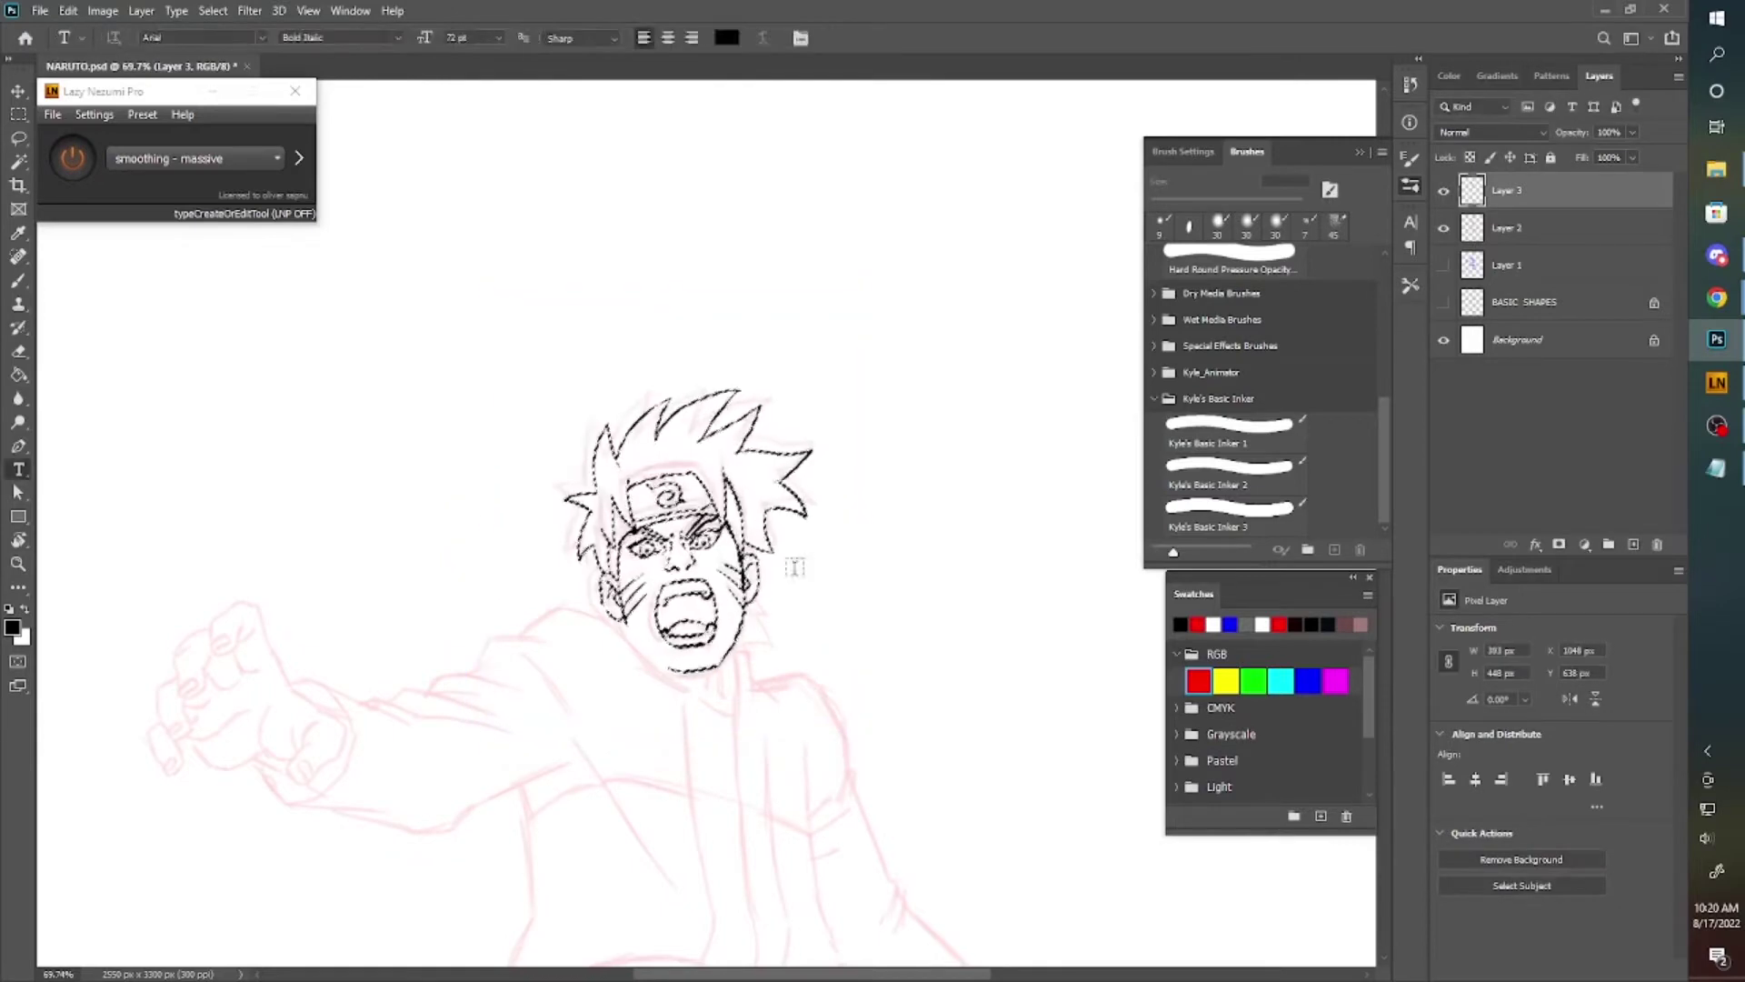
{"action": "key", "text": "ctrl+d"}
Ink the shoulder, neck, collar and a torso line.
{"action": "mouse_move", "coordinate": [642, 666]}
{"action": "left_mouse_down"}
{"action": "mouse_move", "coordinate": [615, 421]}
{"action": "mouse_move", "coordinate": [701, 436]}
{"action": "mouse_move", "coordinate": [774, 562]}
{"action": "mouse_move", "coordinate": [784, 664]}
{"action": "left_mouse_up"}
{"action": "key", "text": "b"}
{"action": "left_click_drag", "start_coordinate": [636, 599], "coordinate": [781, 536]}
{"action": "left_click_drag", "start_coordinate": [582, 536], "coordinate": [540, 552]}
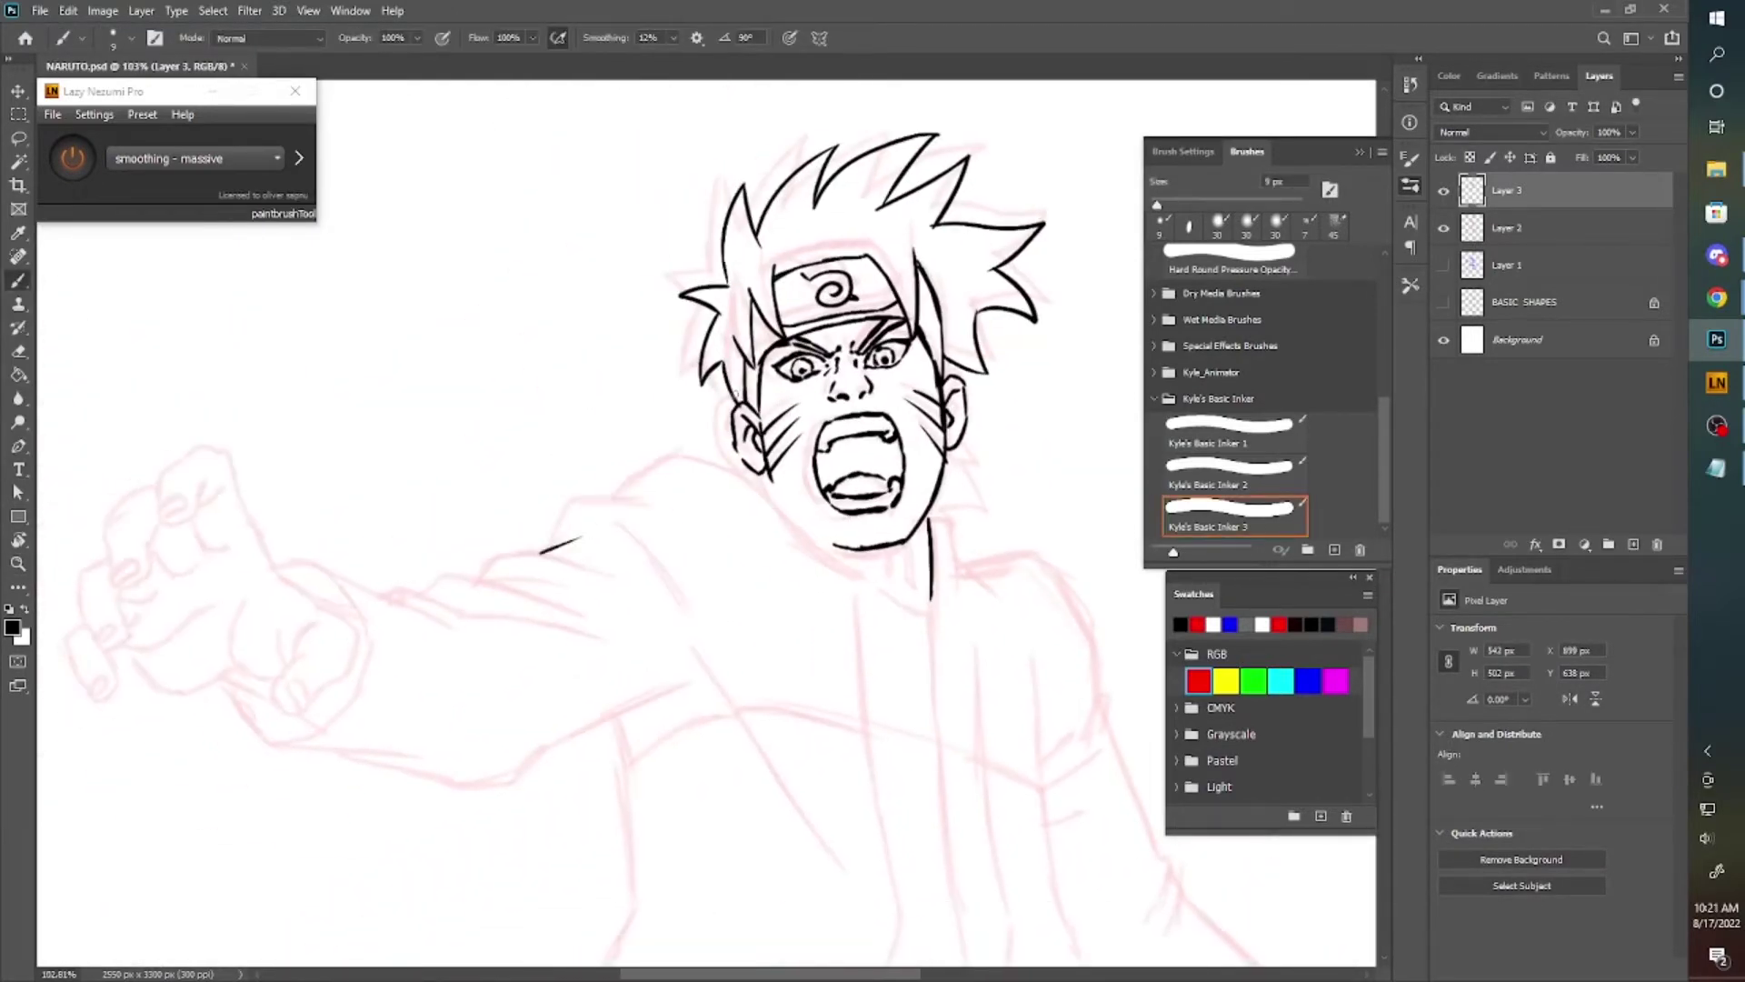
{"action": "mouse_move", "coordinate": [613, 501]}
{"action": "left_mouse_down"}
{"action": "mouse_move", "coordinate": [654, 545]}
{"action": "mouse_move", "coordinate": [581, 591]}
{"action": "left_mouse_up"}
{"action": "left_click_drag", "start_coordinate": [788, 417], "coordinate": [627, 627]}
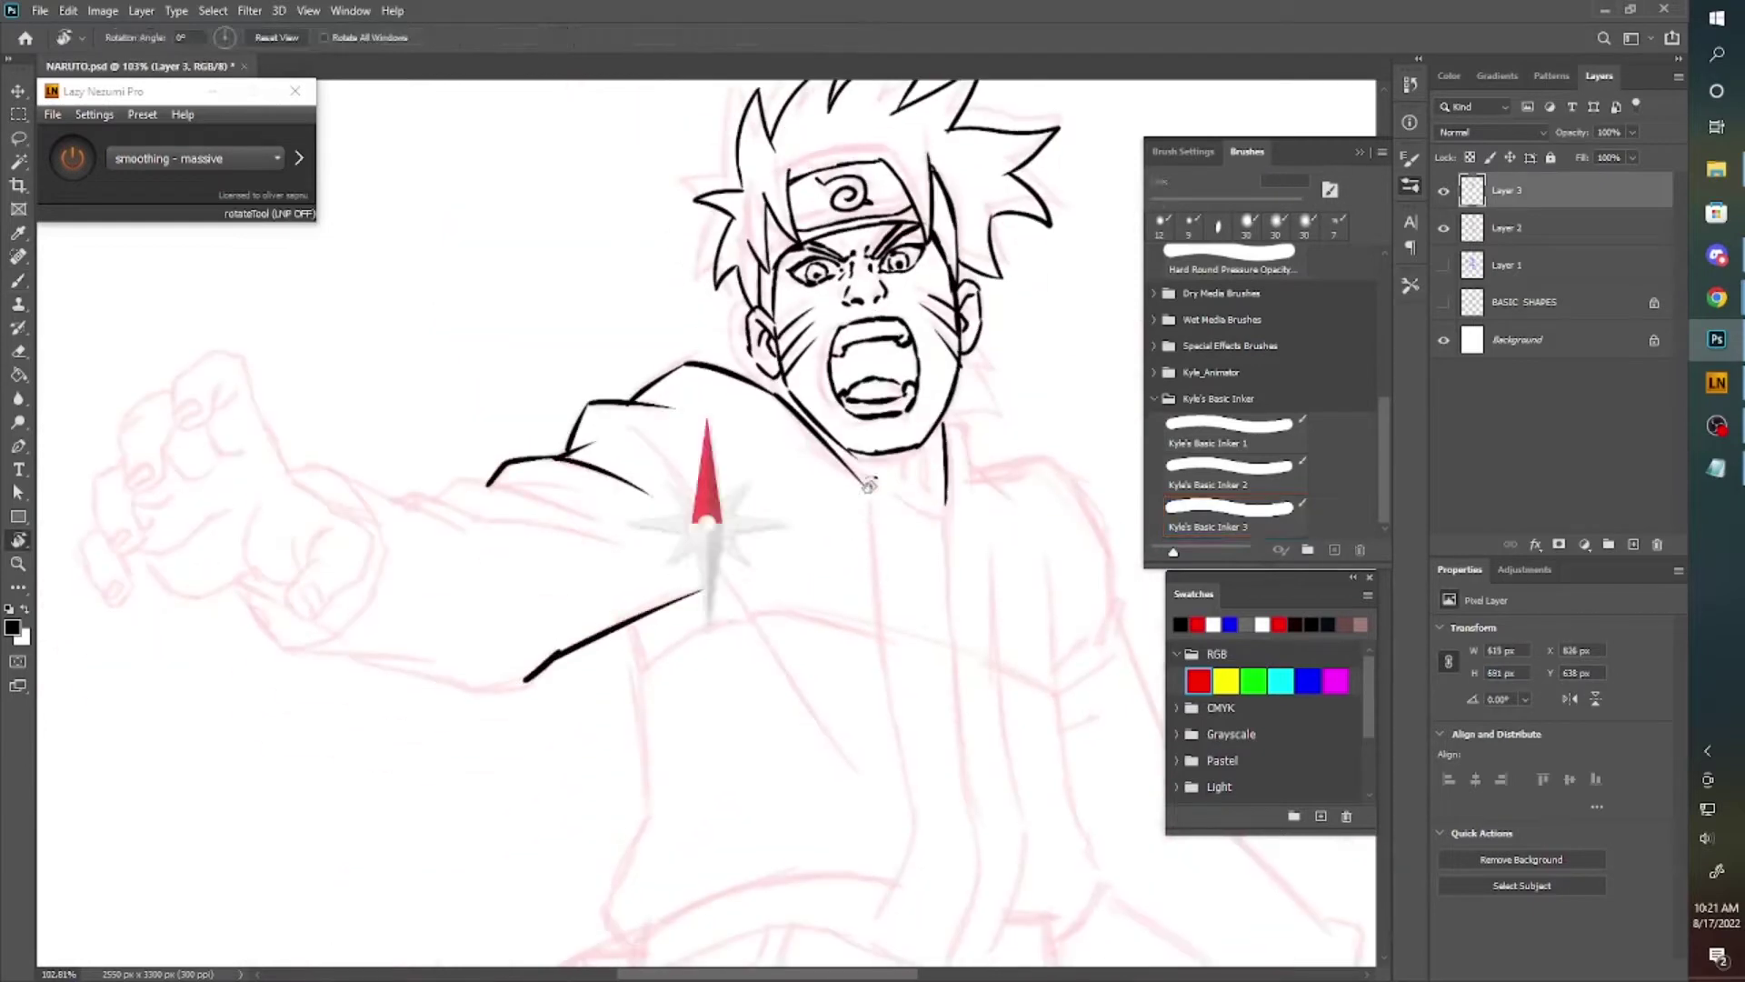
{"action": "mouse_move", "coordinate": [714, 546]}
{"action": "left_mouse_down"}
{"action": "mouse_move", "coordinate": [550, 585]}
{"action": "mouse_move", "coordinate": [436, 690]}
{"action": "left_mouse_up"}
Ink the extended arm's top and underside, then the fist's thumb and index finger.
{"action": "mouse_move", "coordinate": [810, 569]}
{"action": "left_mouse_down"}
{"action": "mouse_move", "coordinate": [493, 709]}
{"action": "mouse_move", "coordinate": [744, 507]}
{"action": "left_mouse_up"}
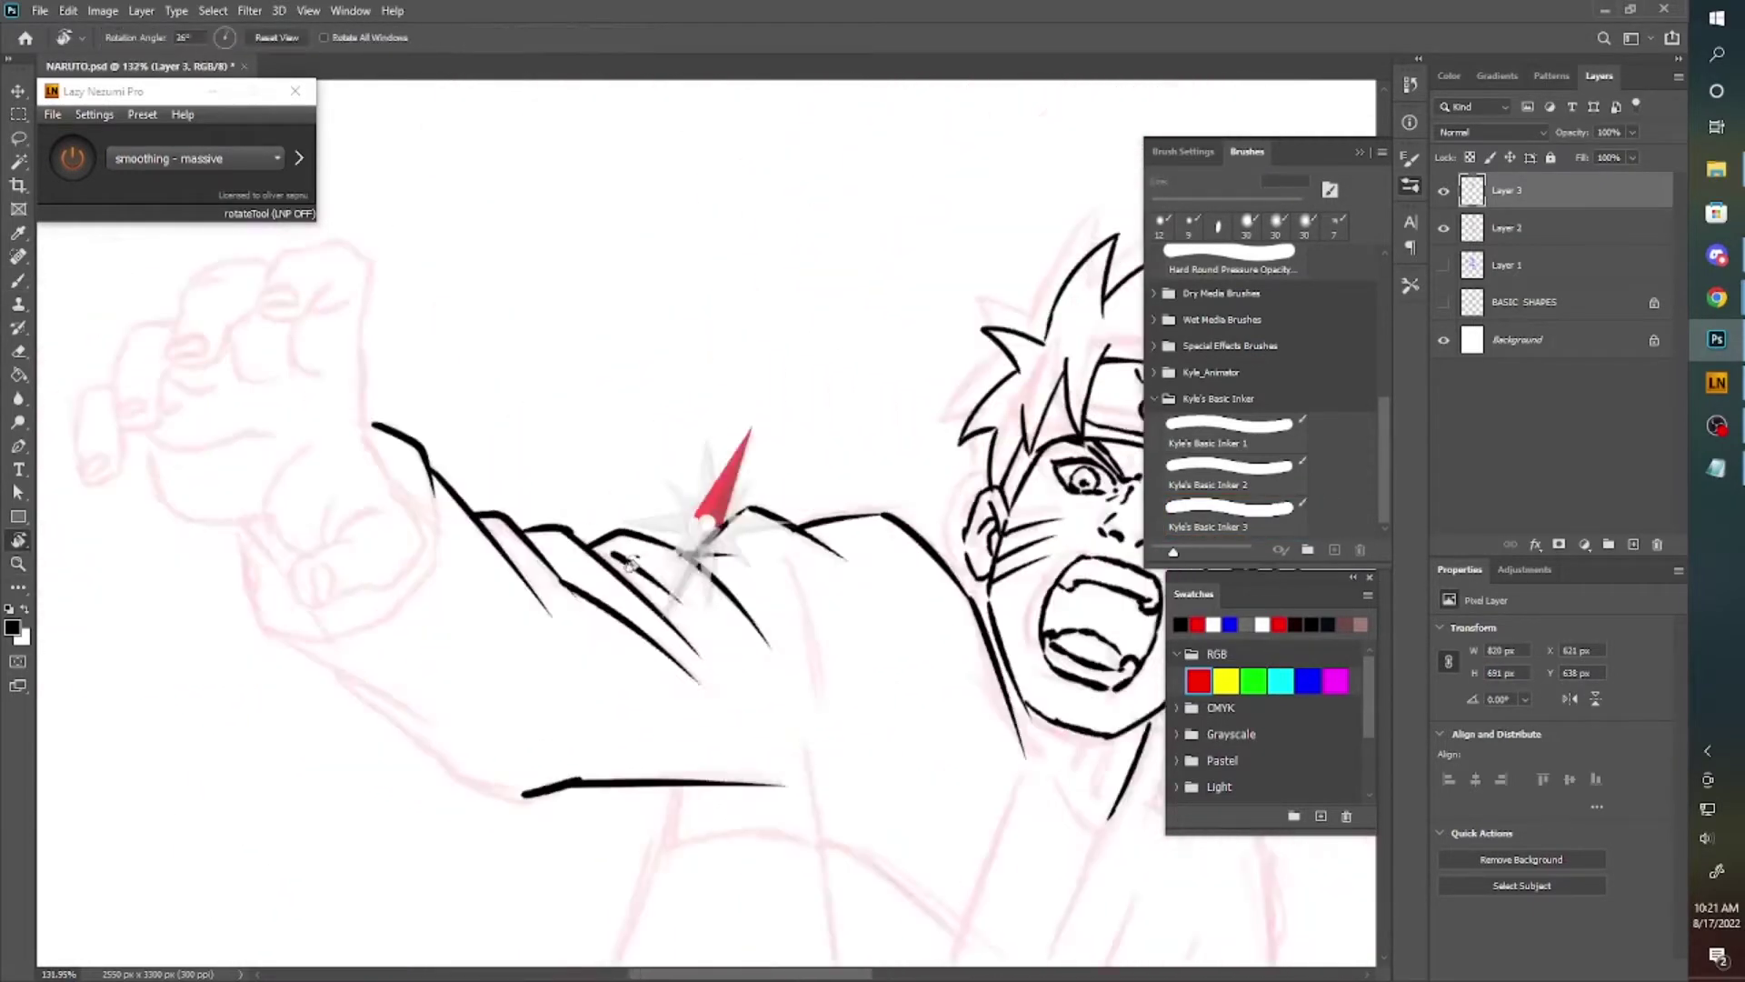
{"action": "left_click_drag", "start_coordinate": [338, 535], "coordinate": [320, 626]}
{"action": "left_click_drag", "start_coordinate": [479, 489], "coordinate": [436, 477]}
{"action": "left_click_drag", "start_coordinate": [381, 445], "coordinate": [353, 469]}
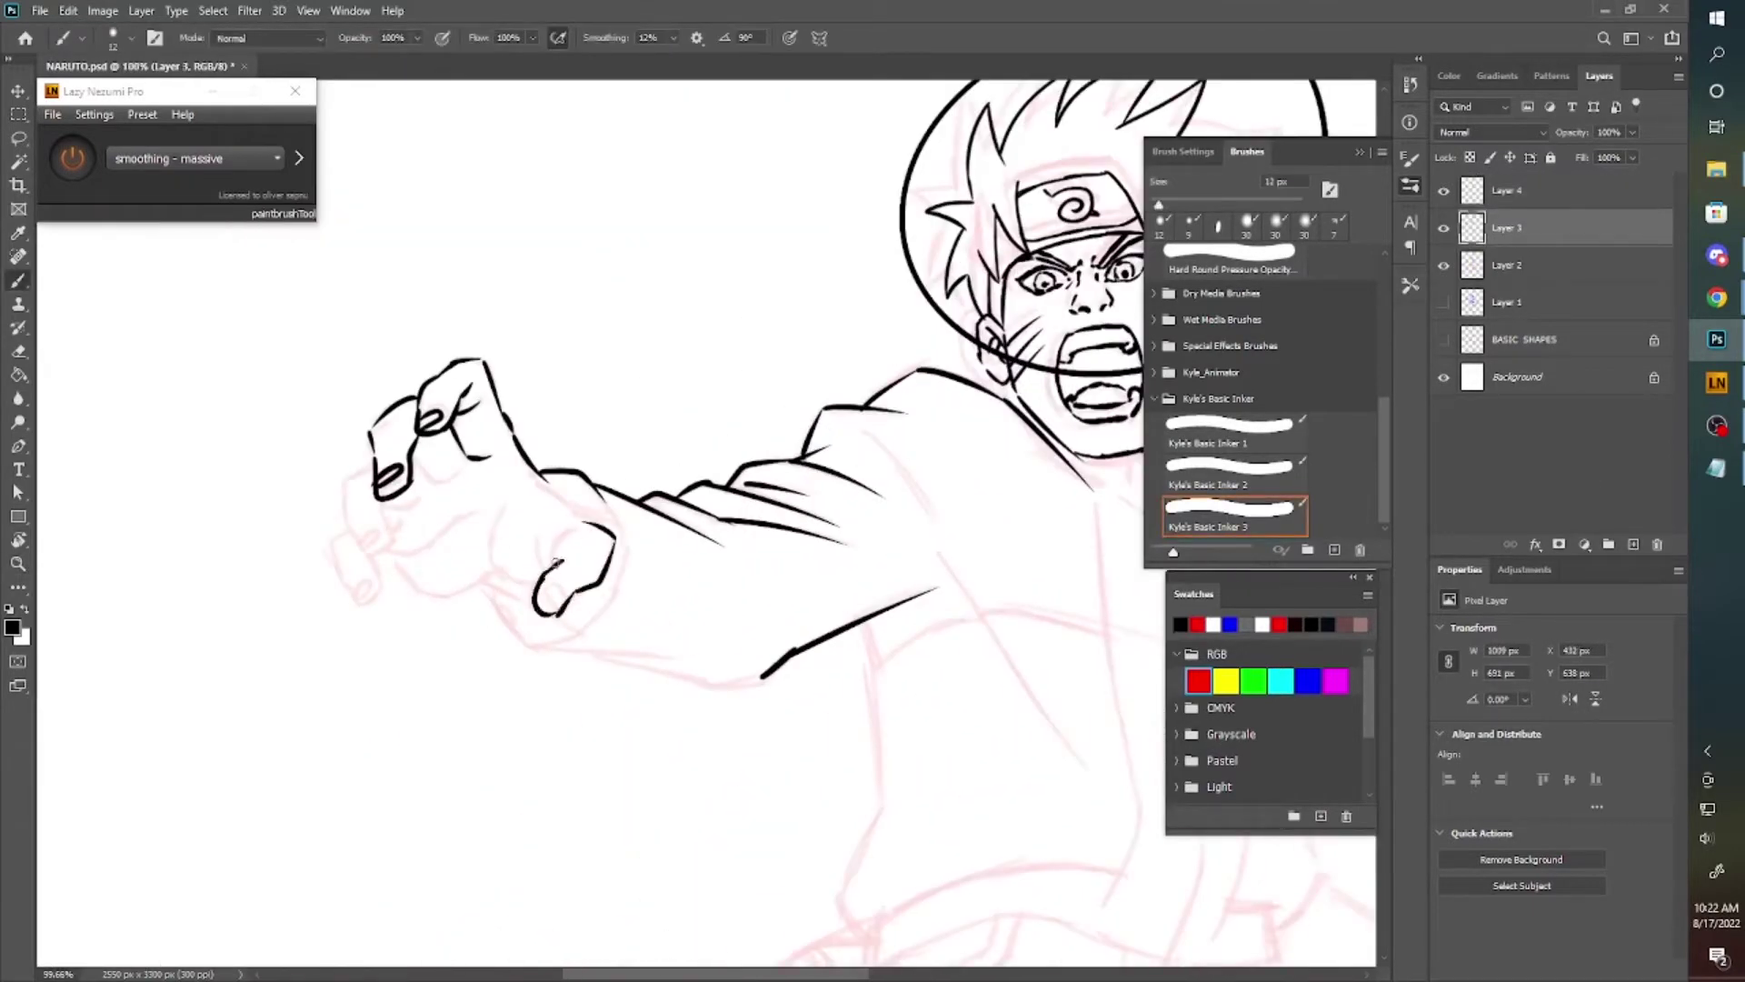
{"action": "scroll", "coordinate": [557, 568], "scroll_direction": "up", "scroll_amount": 2}
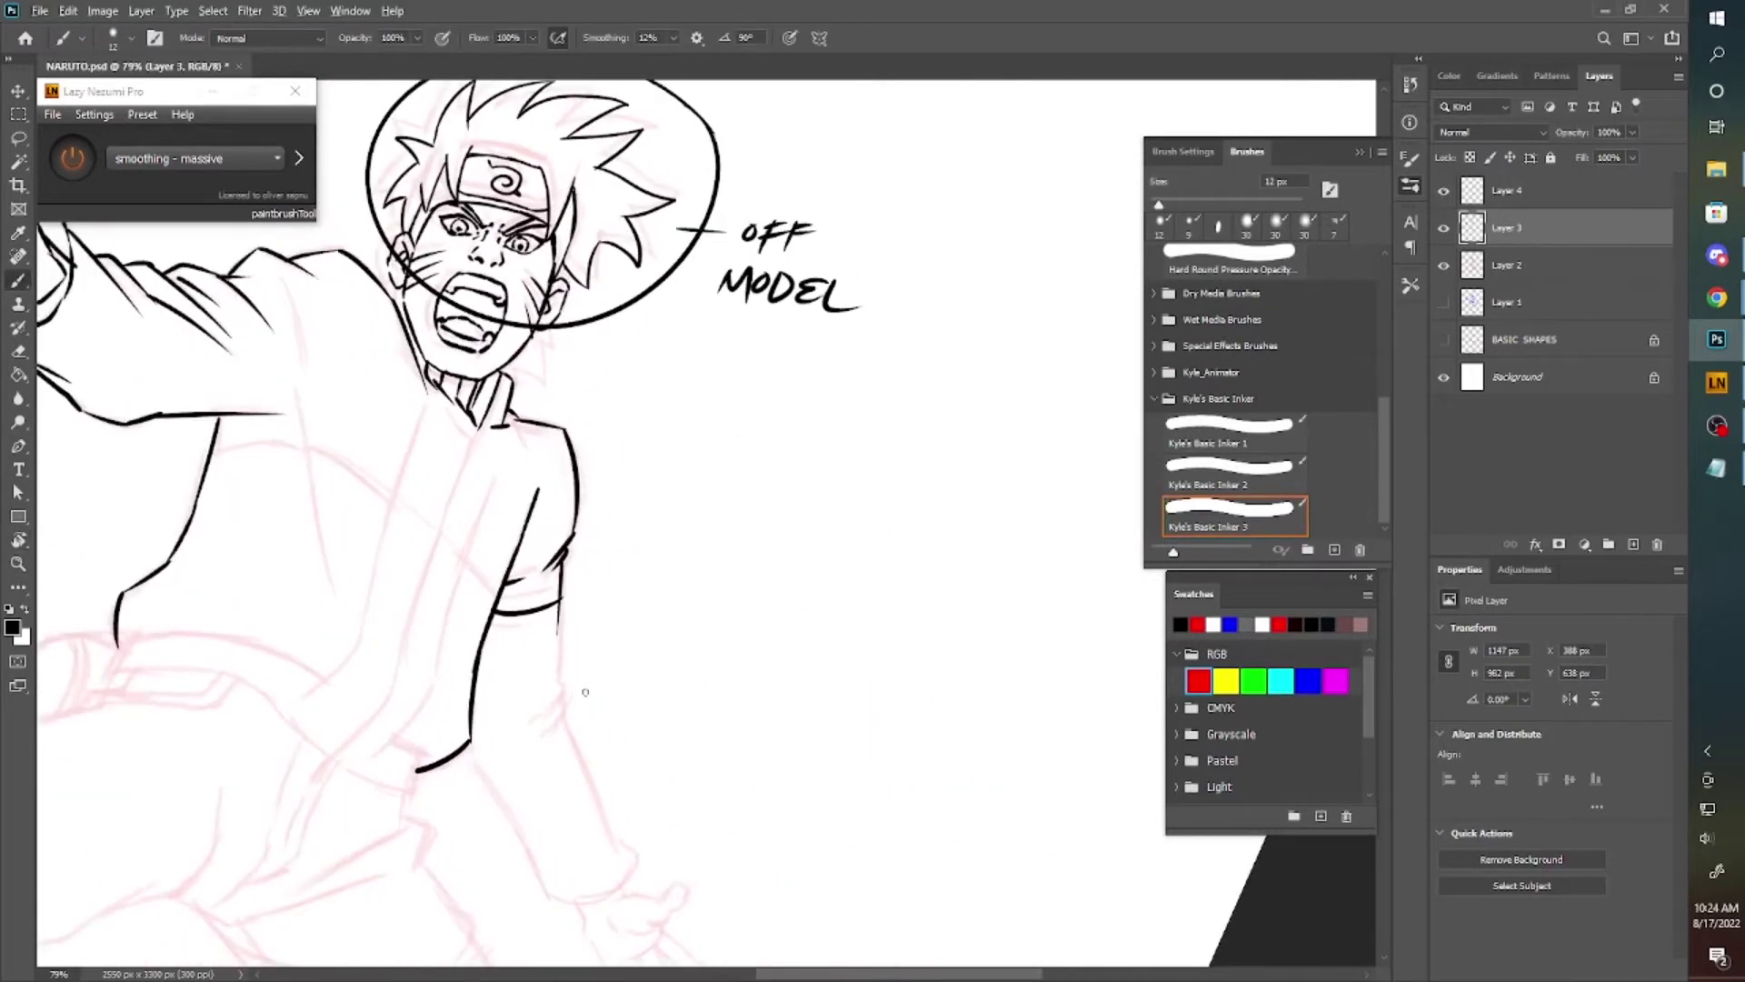
{"action": "left_click_drag", "start_coordinate": [545, 909], "coordinate": [514, 761]}
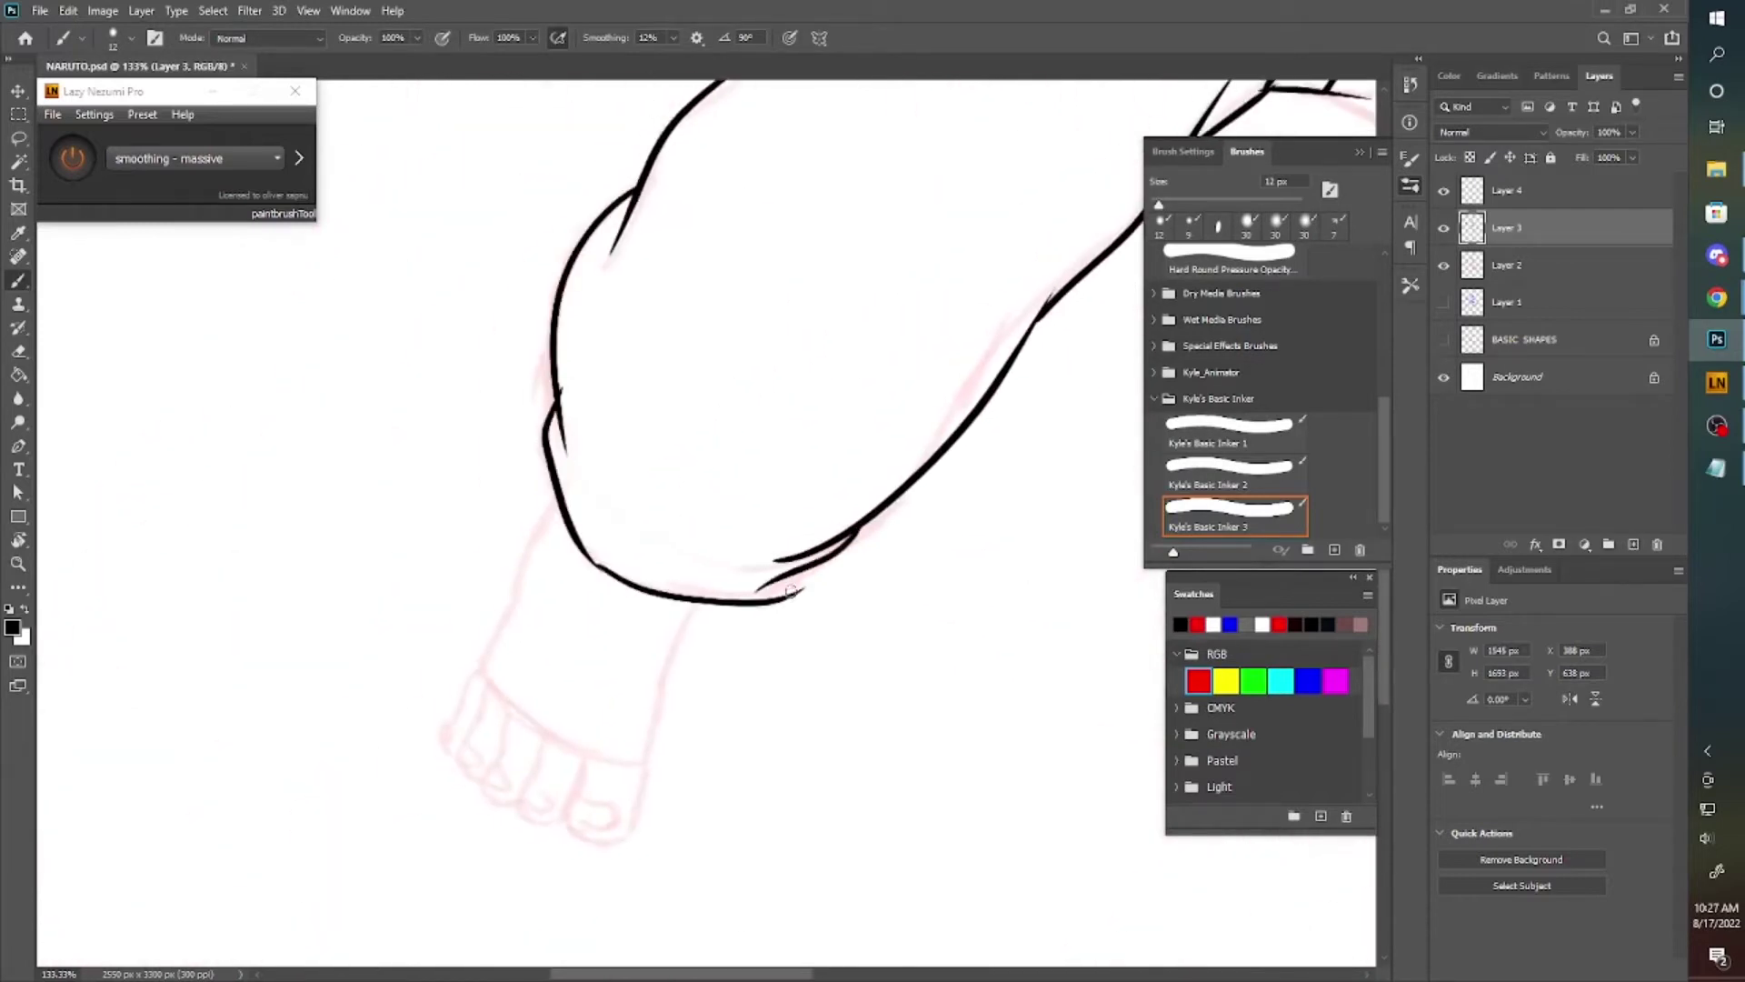
{"action": "left_click_drag", "start_coordinate": [472, 507], "coordinate": [436, 622]}
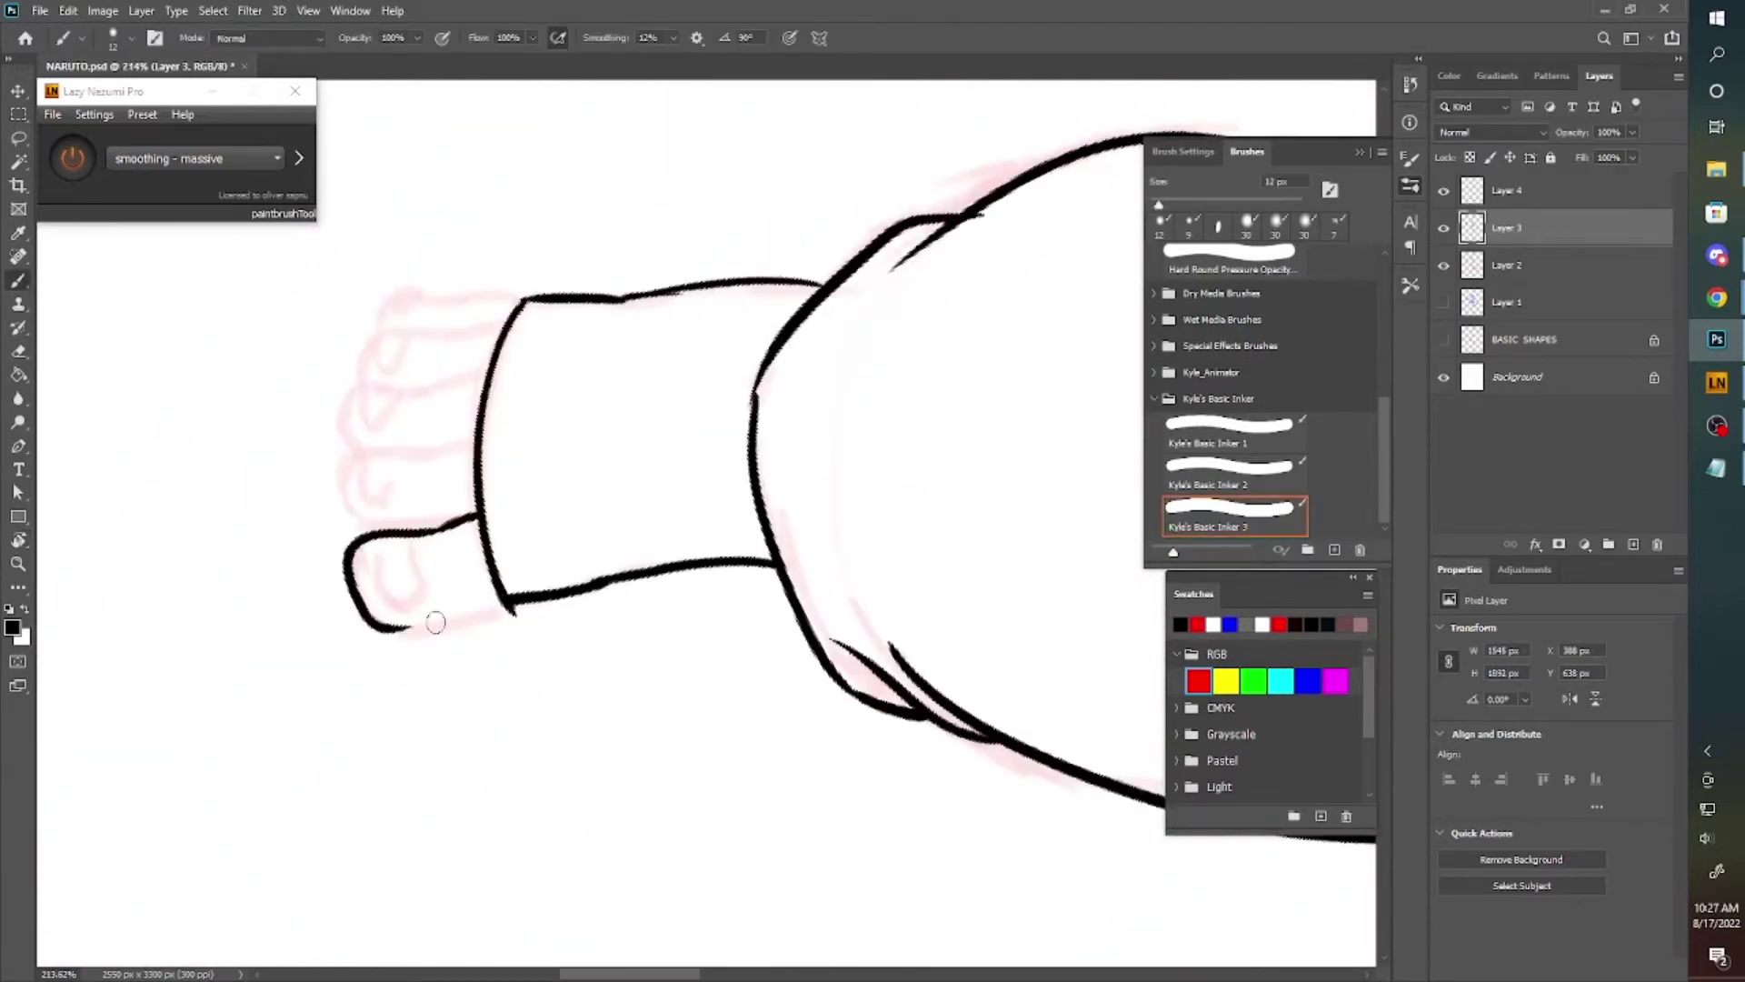
{"action": "left_click_drag", "start_coordinate": [523, 296], "coordinate": [374, 325]}
{"action": "left_click_drag", "start_coordinate": [356, 550], "coordinate": [398, 597]}
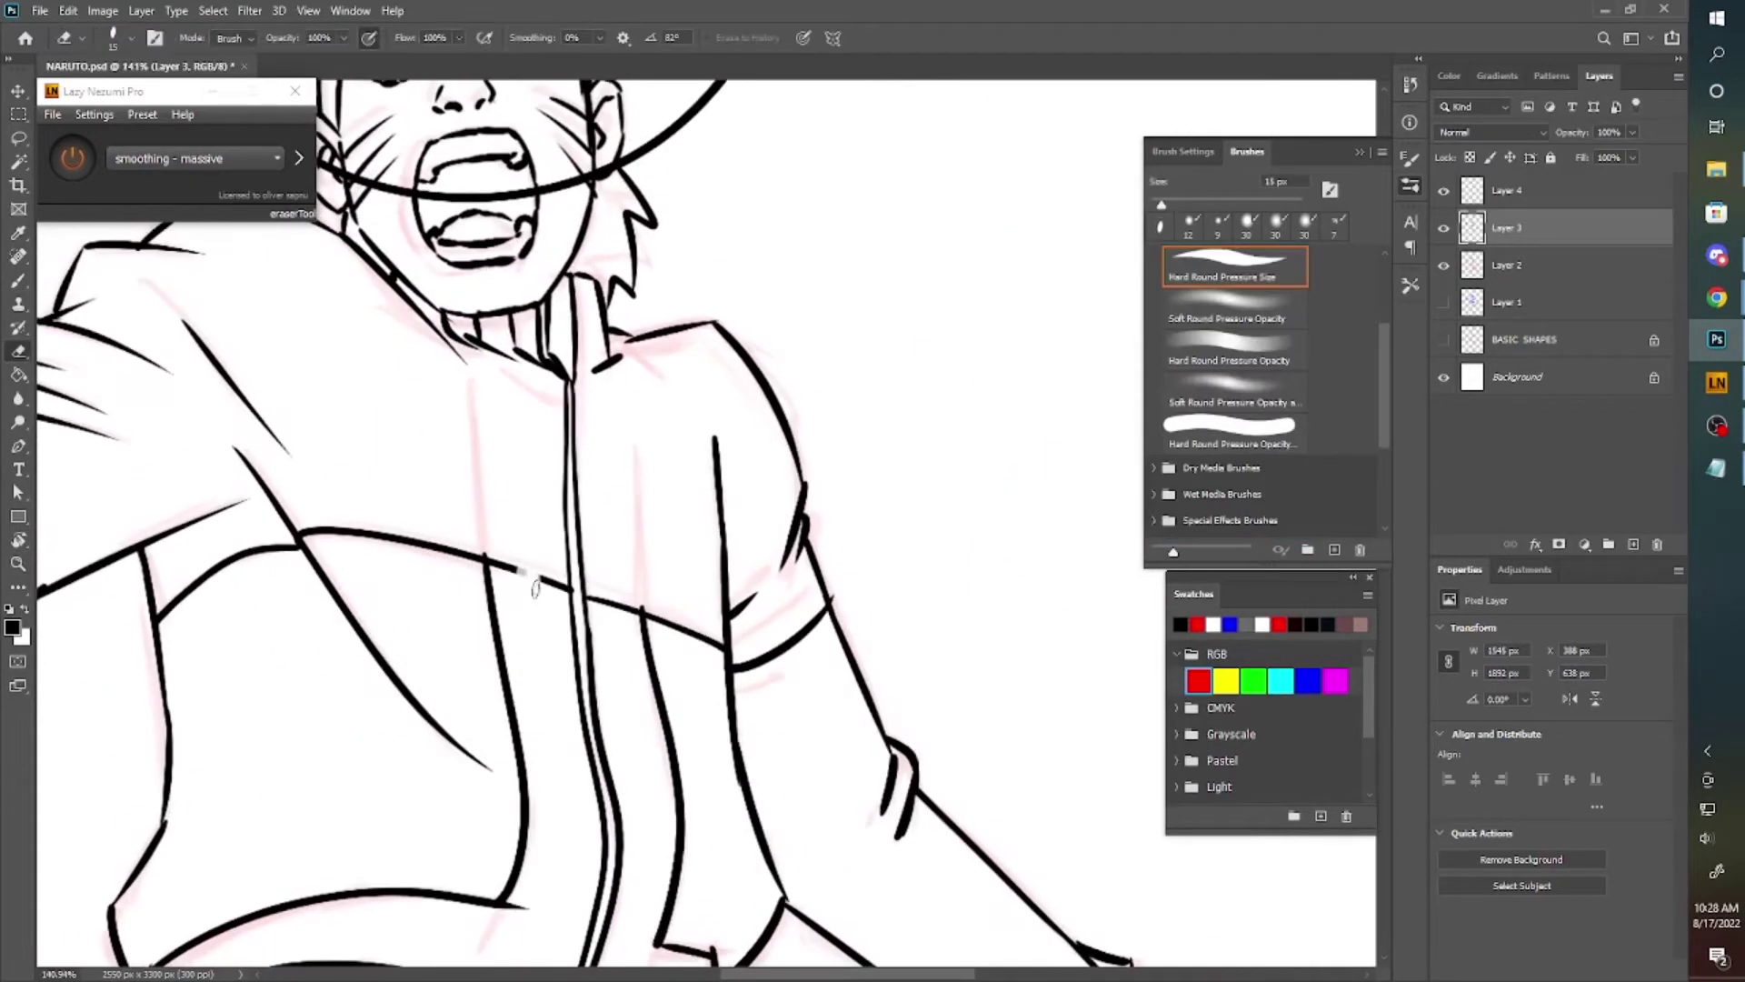
Erase the stray jacket line, then ink five thigh bands, the knee and leg outline to the foot.
{"action": "left_click_drag", "start_coordinate": [532, 582], "coordinate": [507, 548]}
{"action": "key", "text": "ctrl+alt+l"}
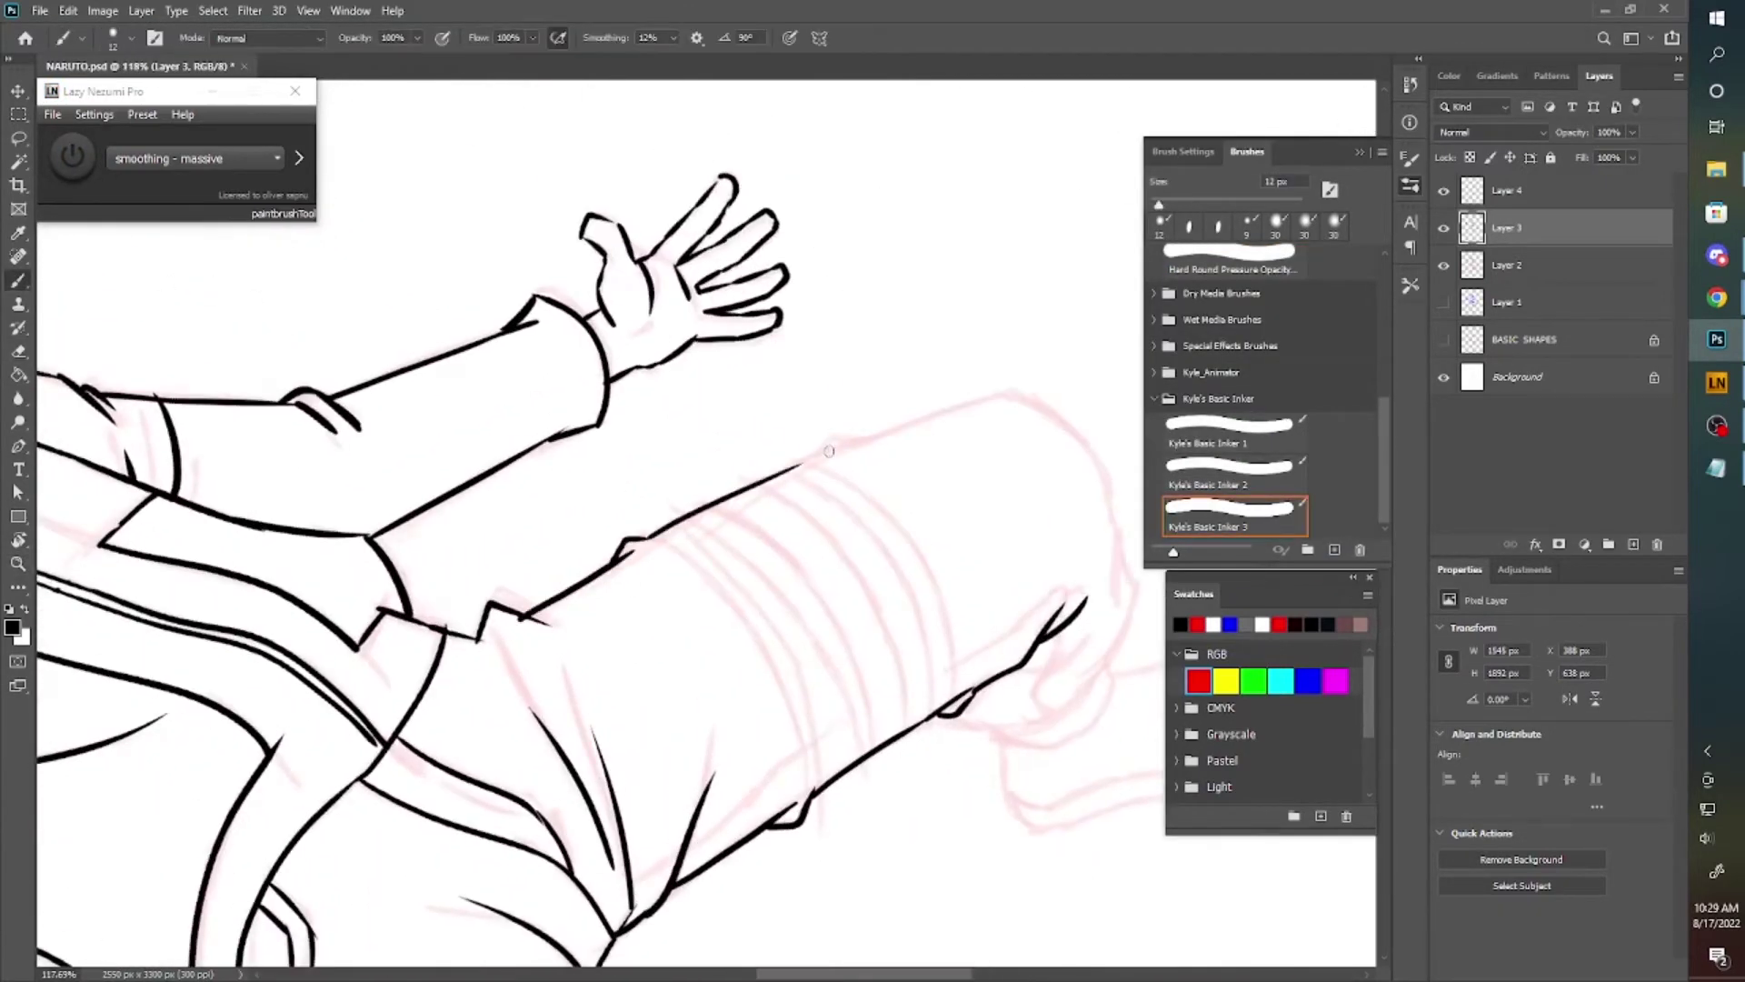
{"action": "left_click_drag", "start_coordinate": [737, 382], "coordinate": [606, 655]}
{"action": "left_click_drag", "start_coordinate": [890, 482], "coordinate": [763, 713]}
{"action": "left_click_drag", "start_coordinate": [782, 408], "coordinate": [683, 680]}
{"action": "left_click_drag", "start_coordinate": [840, 442], "coordinate": [720, 699]}
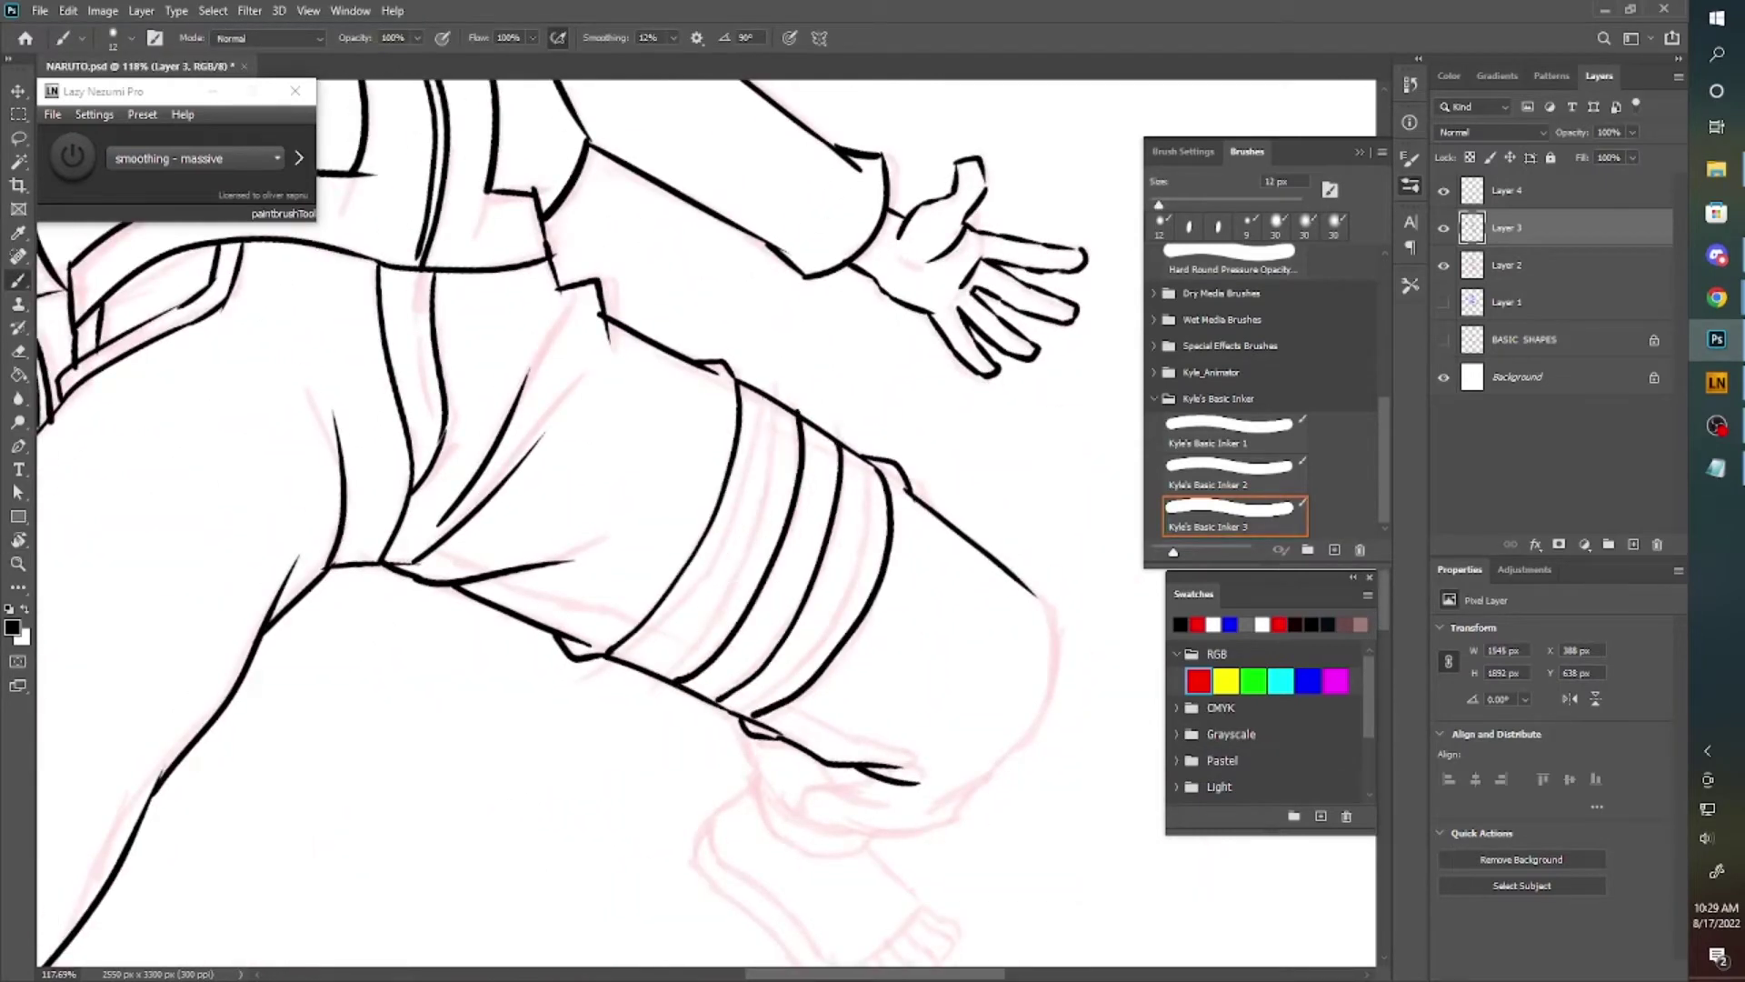
{"action": "left_click_drag", "start_coordinate": [761, 397], "coordinate": [657, 669]}
{"action": "left_click_drag", "start_coordinate": [582, 625], "coordinate": [742, 664]}
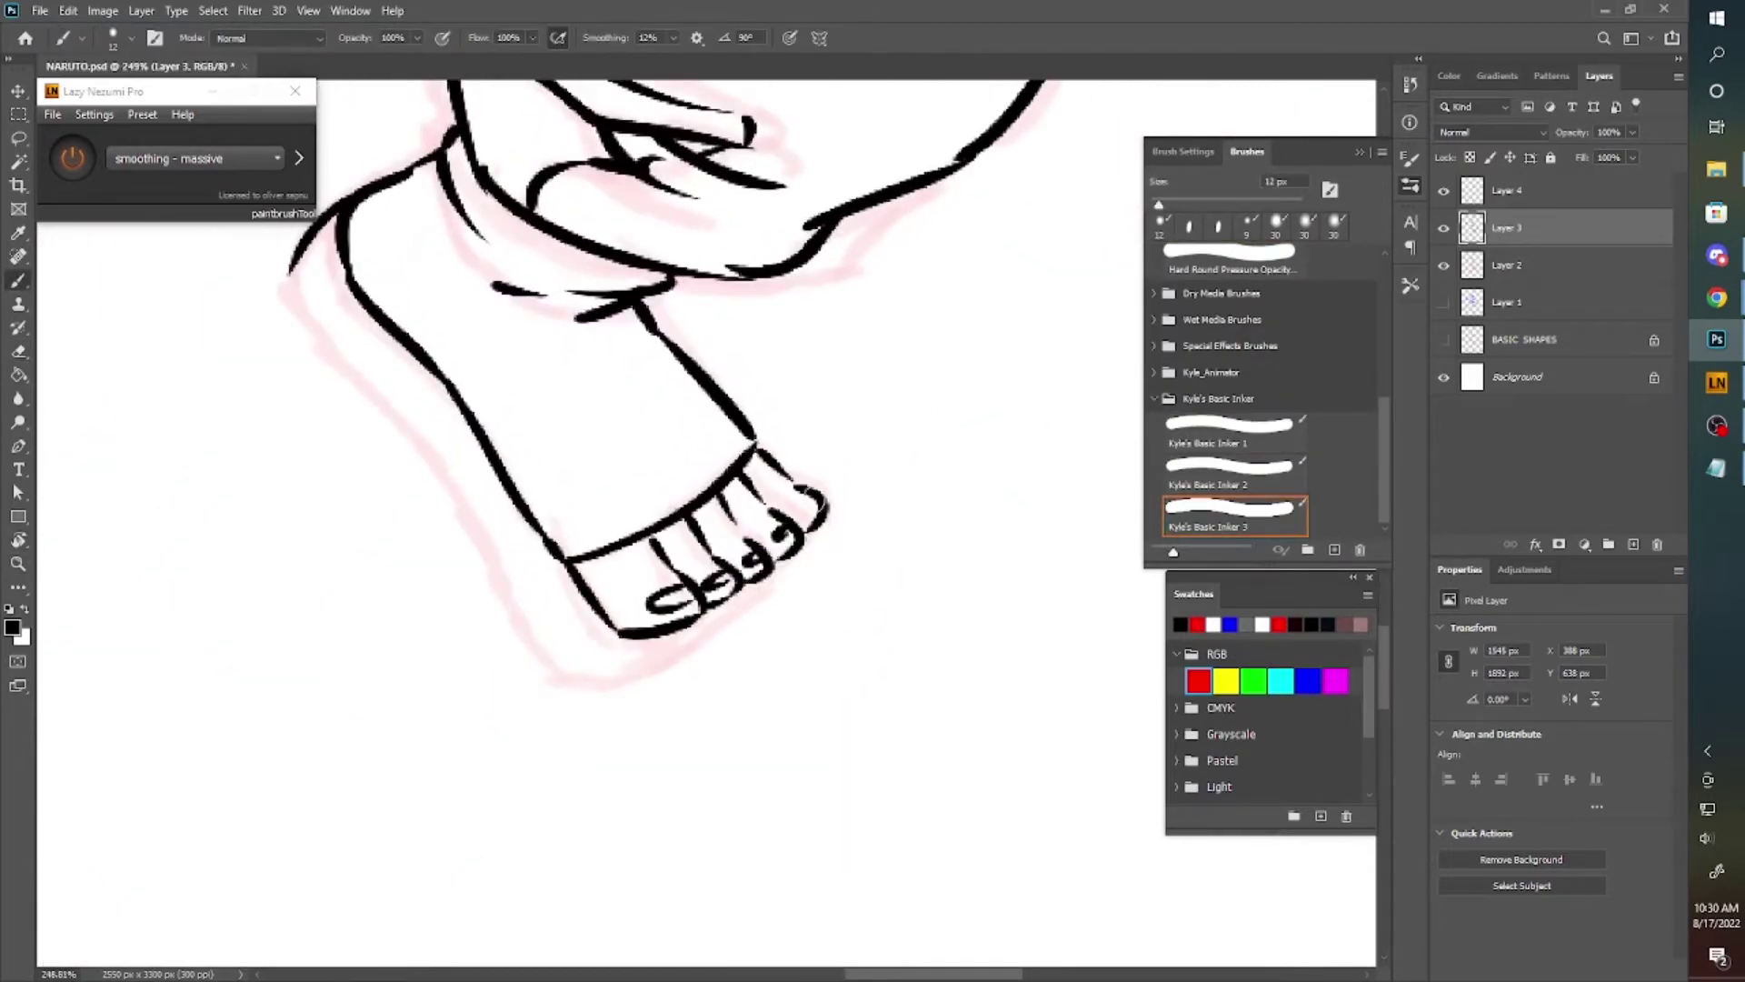
{"action": "left_click_drag", "start_coordinate": [314, 247], "coordinate": [517, 571]}
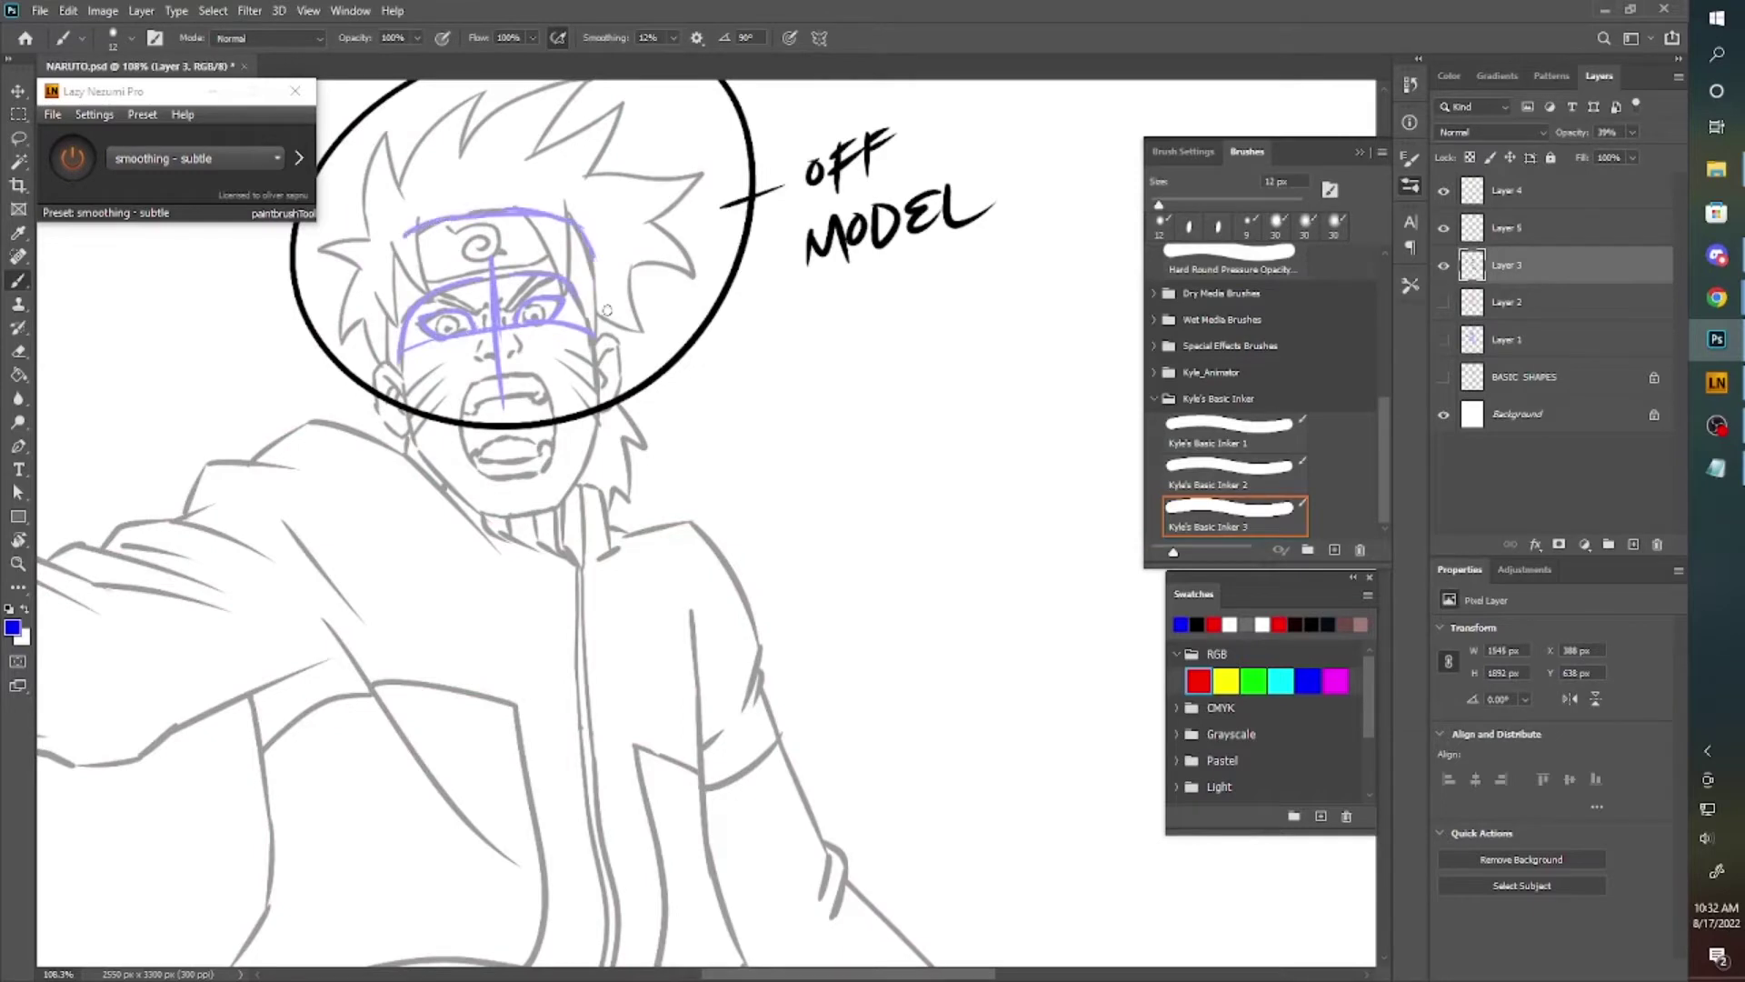
Try a small guide stroke on the nose, then undo it.
{"action": "scroll", "coordinate": [606, 310], "scroll_direction": "up", "scroll_amount": 3}
{"action": "scroll", "coordinate": [636, 319], "scroll_direction": "up", "scroll_amount": 2}
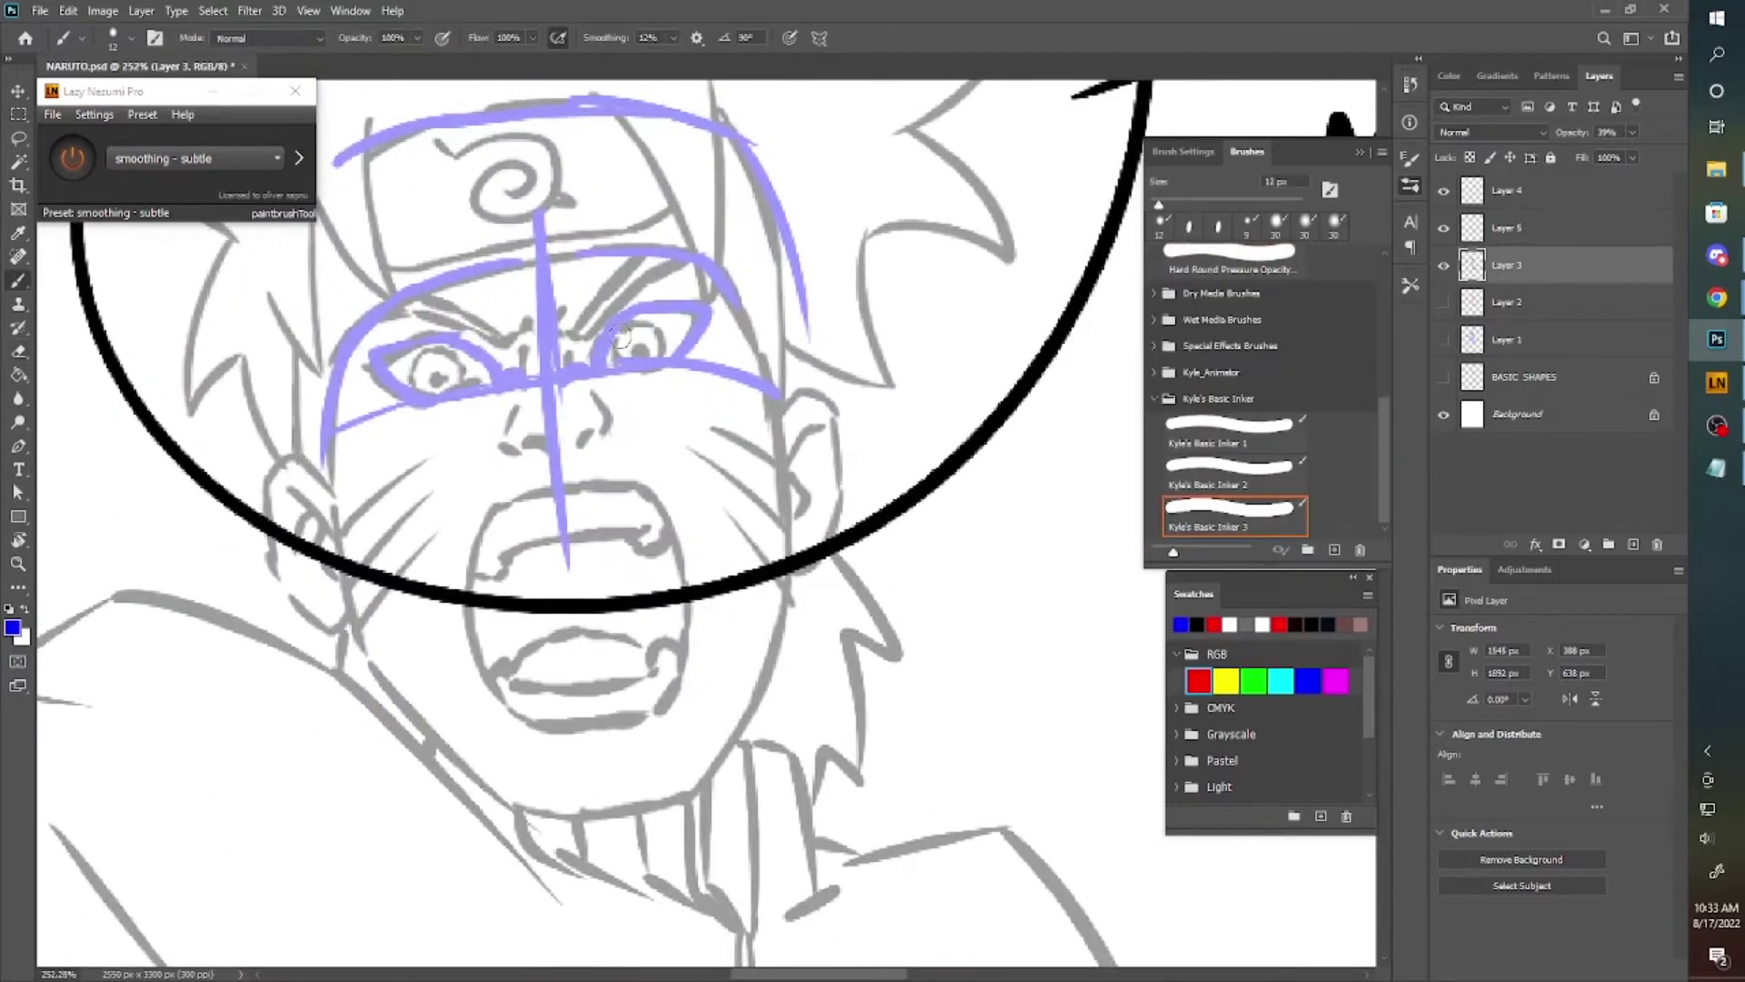
{"action": "scroll", "coordinate": [620, 336], "scroll_direction": "down", "scroll_amount": 5}
{"action": "scroll", "coordinate": [539, 455], "scroll_direction": "up", "scroll_amount": 5}
{"action": "left_click_drag", "start_coordinate": [477, 459], "coordinate": [536, 454]}
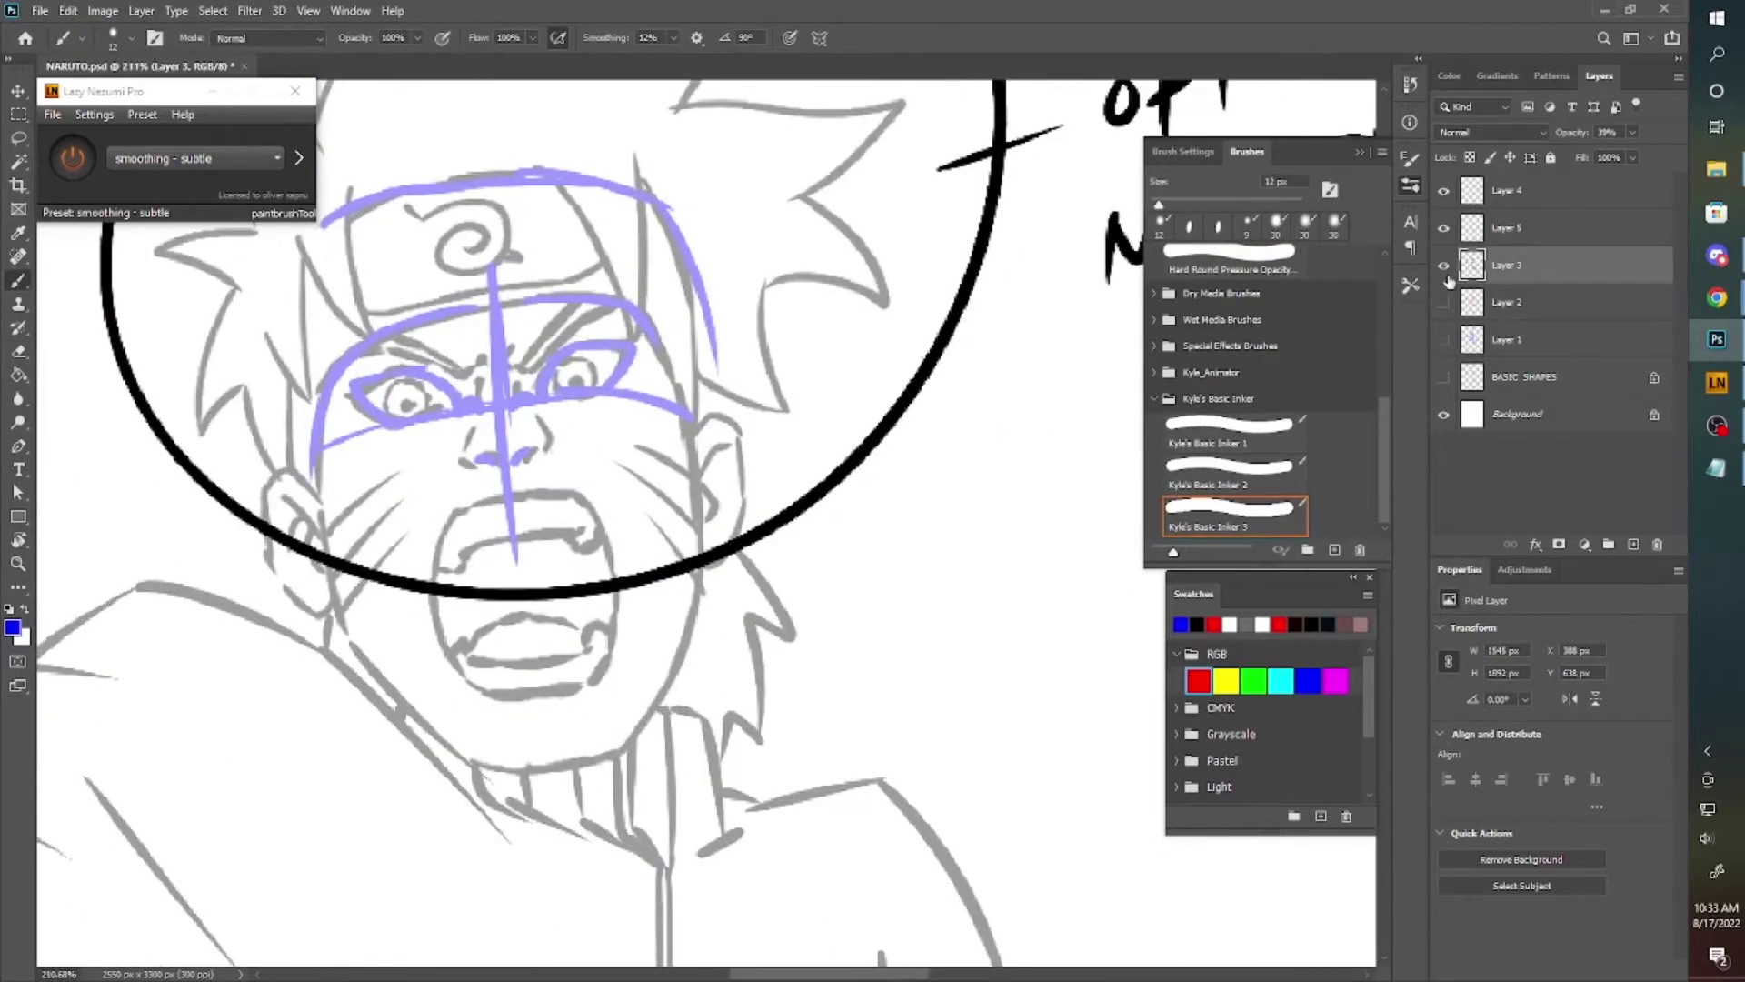
{"action": "key", "text": "ctrl+z"}
On Layer 5, ink the brow crease, right-eye pupil and left brow in black.
{"action": "scroll", "coordinate": [744, 476], "scroll_direction": "up", "scroll_amount": 1}
{"action": "scroll", "coordinate": [754, 436], "scroll_direction": "up", "scroll_amount": 1}
{"action": "key", "text": "d"}
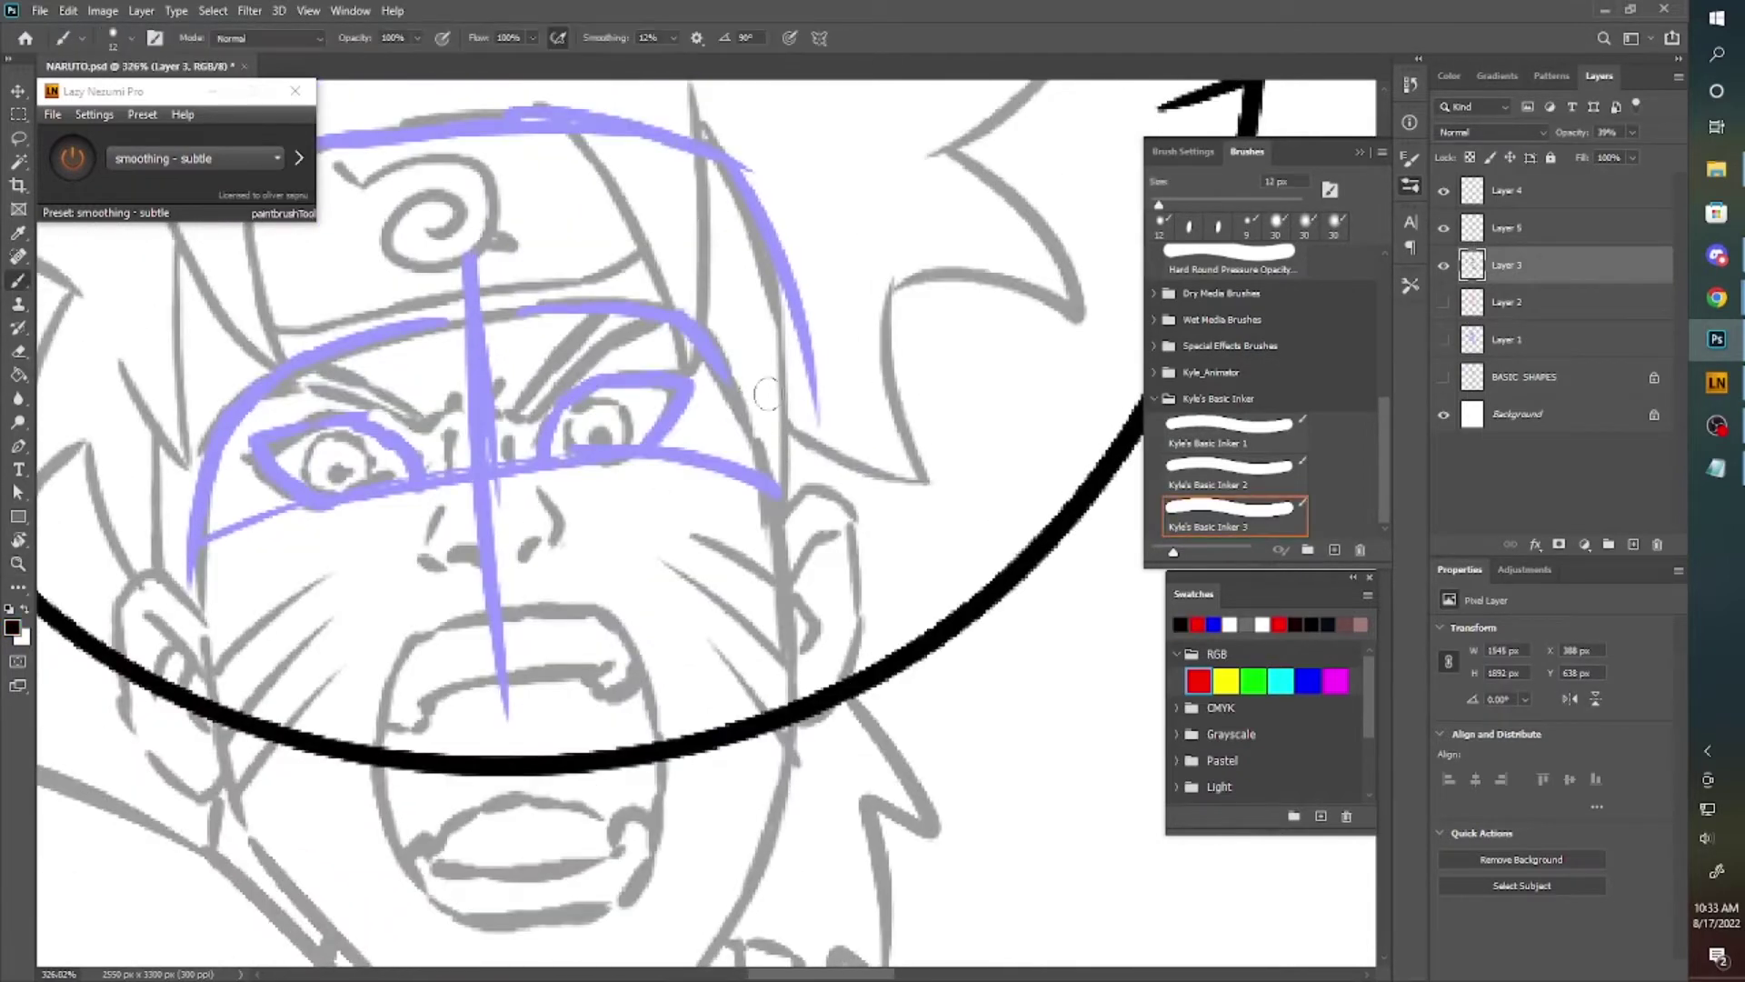
{"action": "left_click", "coordinate": [1545, 234]}
{"action": "left_click_drag", "start_coordinate": [499, 381], "coordinate": [615, 340]}
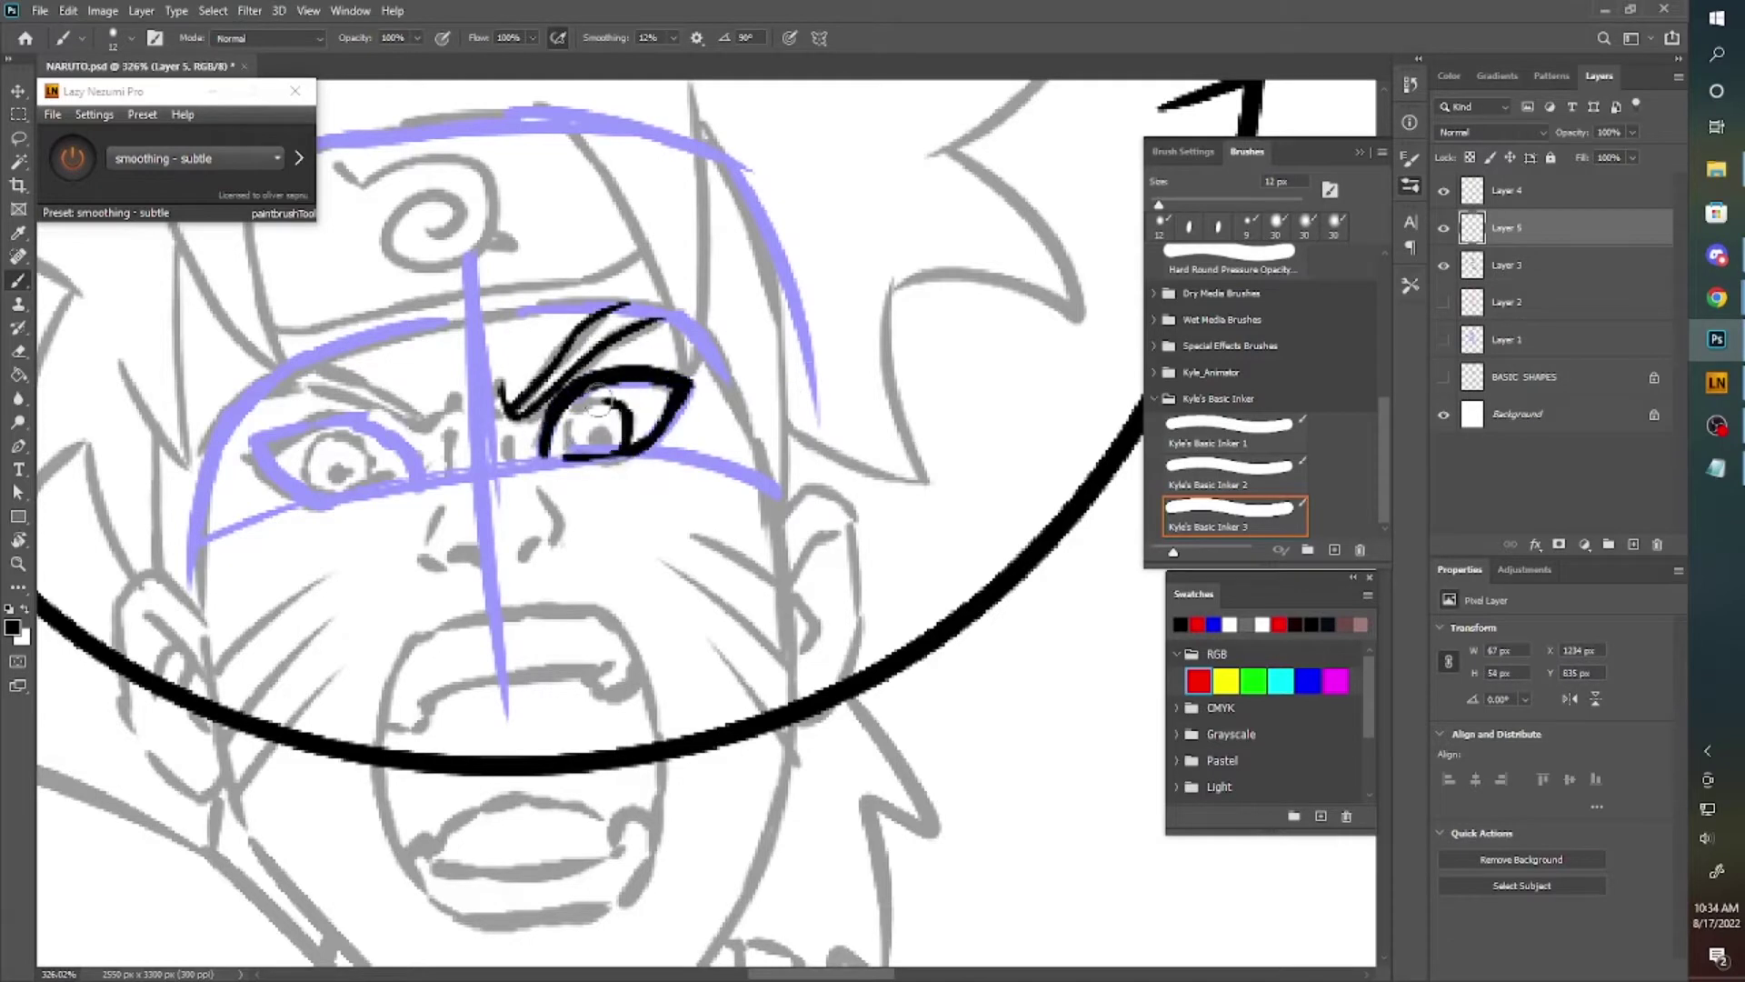
{"action": "mouse_move", "coordinate": [590, 401]}
{"action": "left_mouse_down"}
{"action": "mouse_move", "coordinate": [607, 452]}
{"action": "mouse_move", "coordinate": [582, 509]}
{"action": "left_mouse_up"}
{"action": "left_click_drag", "start_coordinate": [393, 536], "coordinate": [550, 444]}
{"action": "left_click_drag", "start_coordinate": [569, 496], "coordinate": [596, 490]}
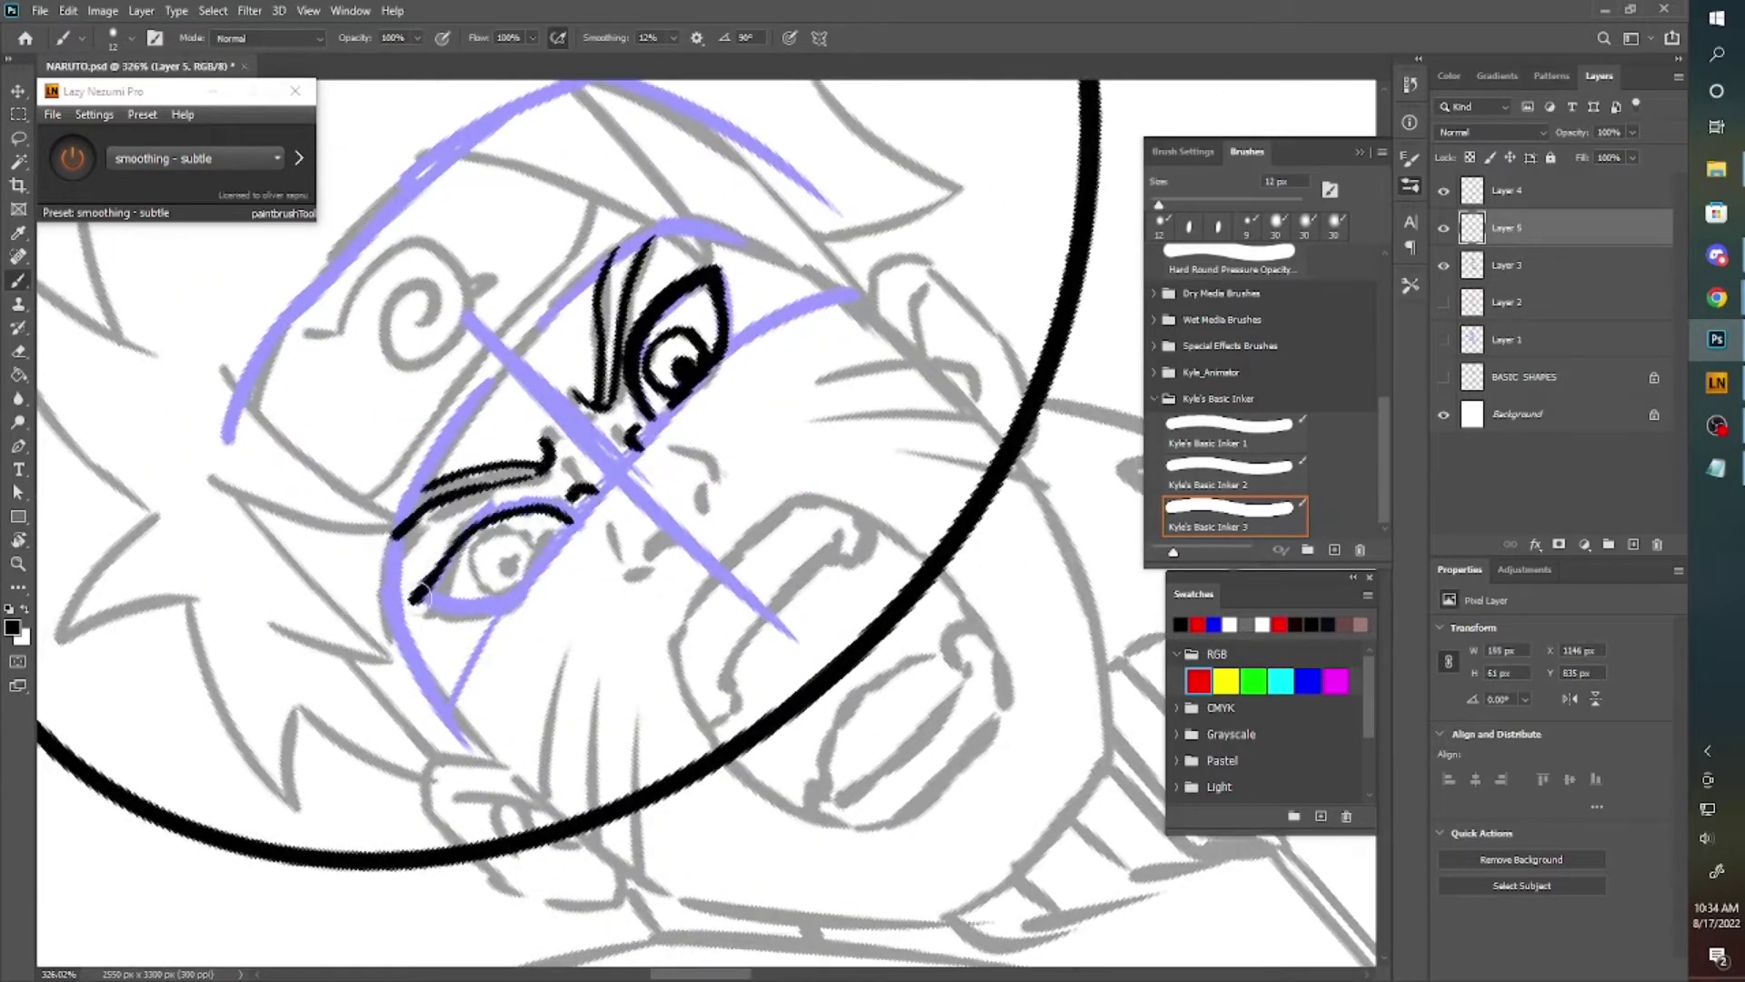
{"action": "left_click_drag", "start_coordinate": [696, 468], "coordinate": [668, 466]}
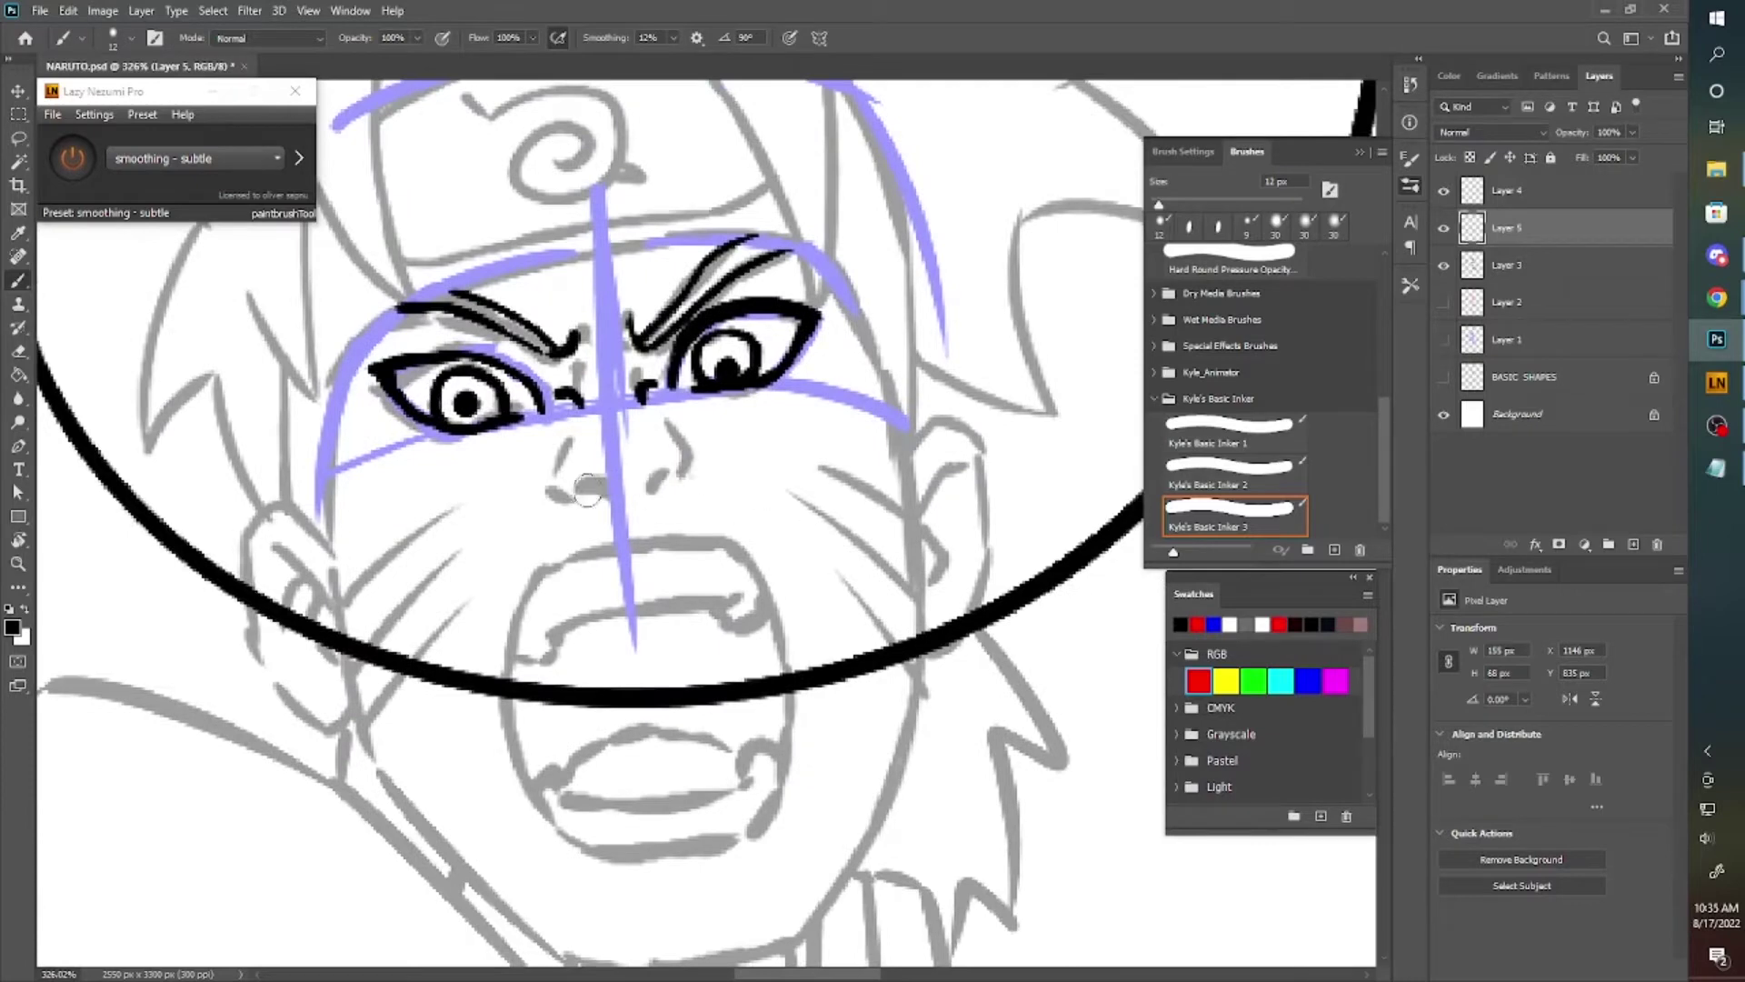
Ink the headband's top edge and swirl, plus the surrounding hair strands and face curve.
{"action": "key", "text": "z"}
{"action": "scroll", "coordinate": [586, 491], "scroll_direction": "down", "scroll_amount": 5}
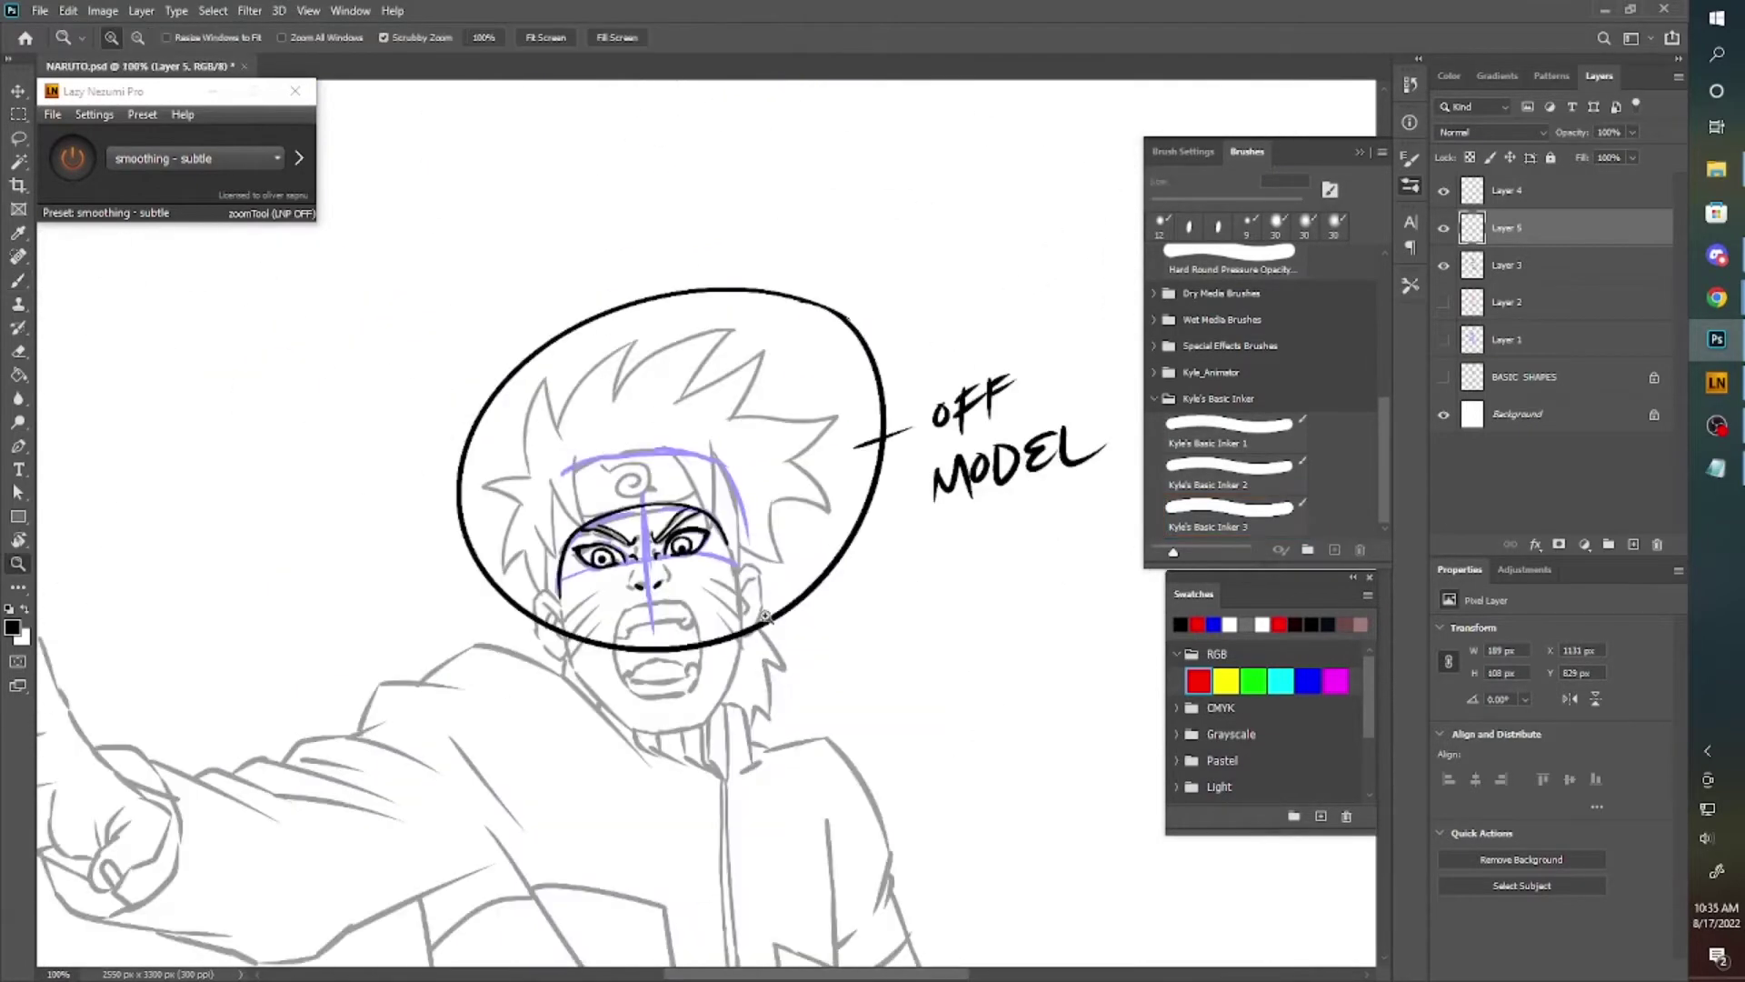
{"action": "scroll", "coordinate": [767, 616], "scroll_direction": "up", "scroll_amount": 3}
{"action": "key", "text": "b"}
{"action": "scroll", "coordinate": [473, 459], "scroll_direction": "up", "scroll_amount": 2}
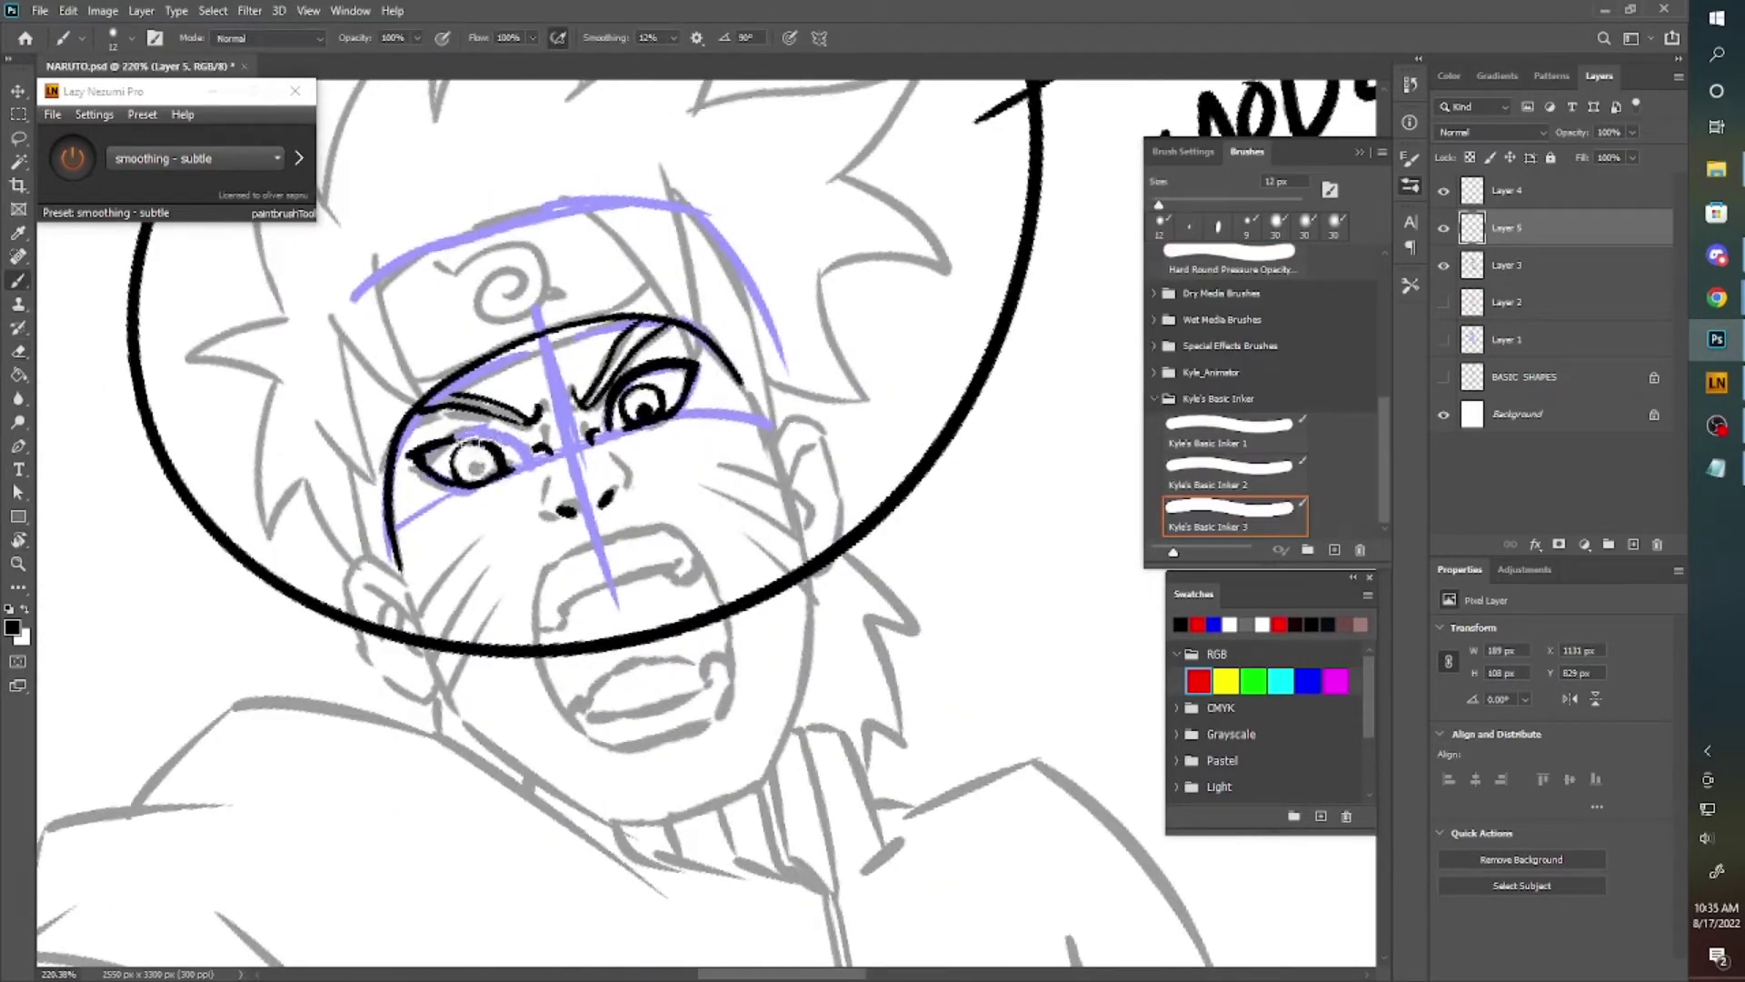
{"action": "left_click_drag", "start_coordinate": [536, 459], "coordinate": [446, 586]}
{"action": "mouse_move", "coordinate": [528, 354]}
{"action": "left_mouse_down"}
{"action": "mouse_move", "coordinate": [313, 402]}
{"action": "mouse_move", "coordinate": [320, 504]}
{"action": "left_mouse_up"}
{"action": "left_click_drag", "start_coordinate": [258, 386], "coordinate": [320, 507]}
{"action": "left_click_drag", "start_coordinate": [501, 336], "coordinate": [606, 477]}
{"action": "left_click_drag", "start_coordinate": [600, 309], "coordinate": [616, 473]}
{"action": "left_click_drag", "start_coordinate": [618, 359], "coordinate": [698, 622]}
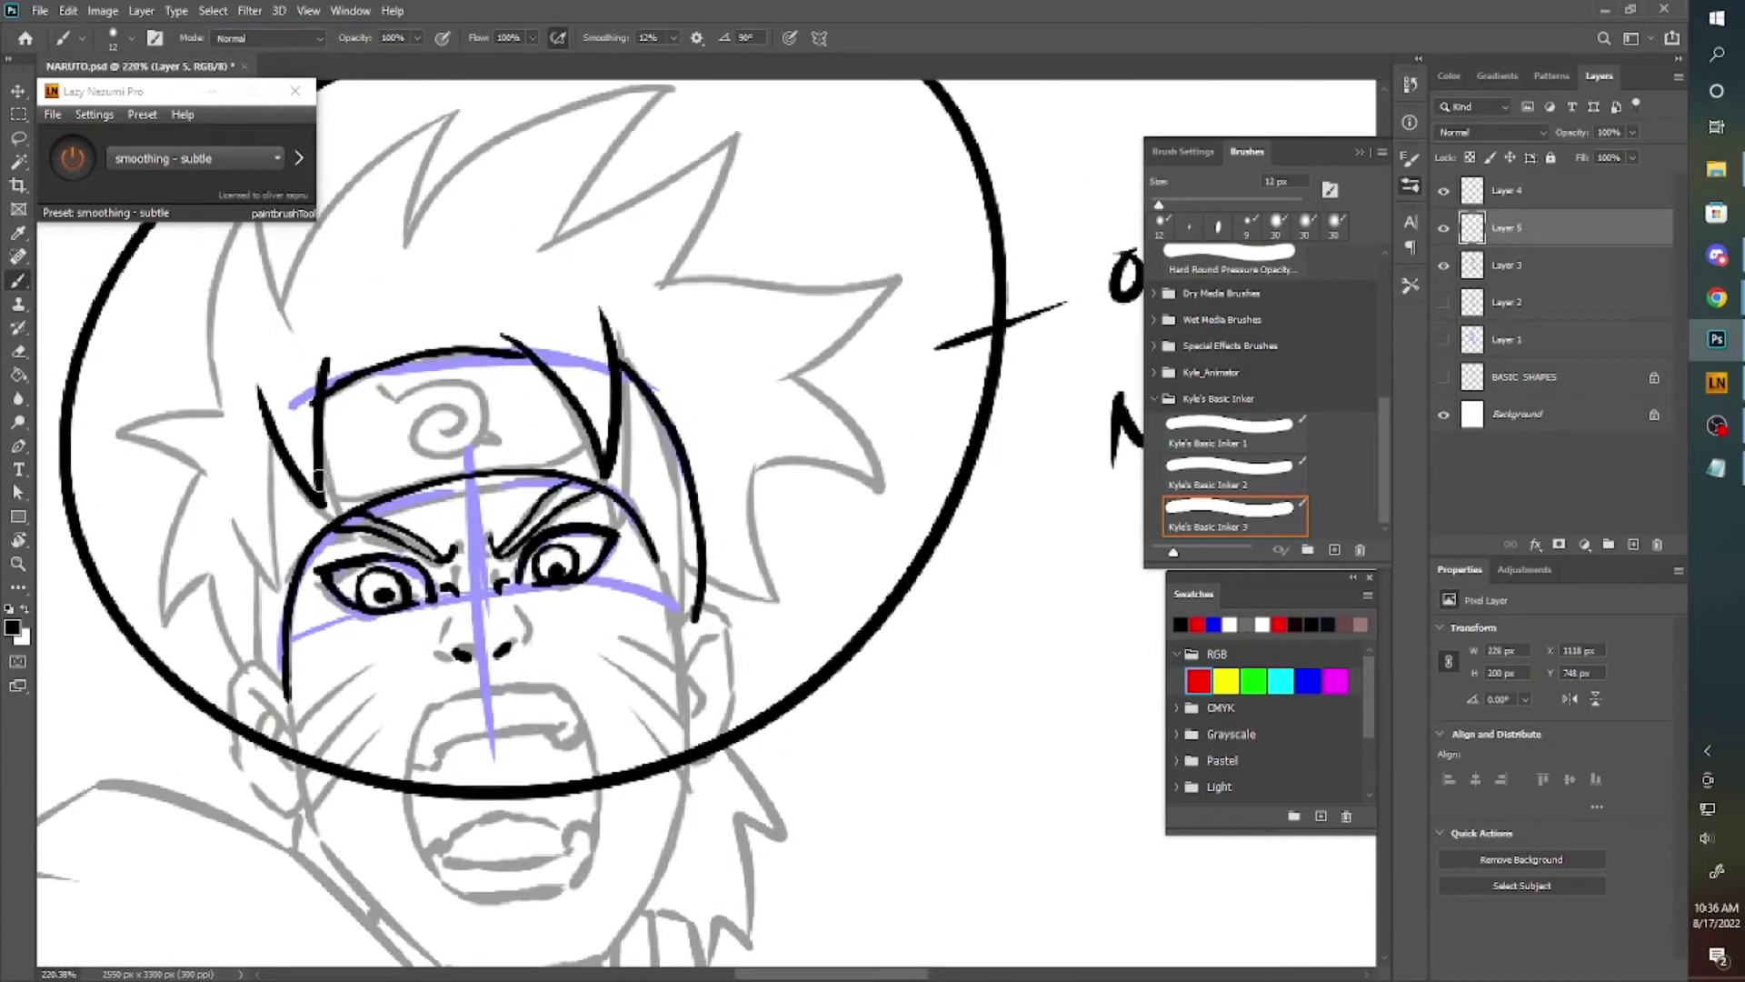
{"action": "left_click_drag", "start_coordinate": [386, 371], "coordinate": [455, 428]}
{"action": "left_click_drag", "start_coordinate": [289, 434], "coordinate": [227, 590]}
{"action": "scroll", "coordinate": [454, 500], "scroll_direction": "down", "scroll_amount": 3}
{"action": "scroll", "coordinate": [545, 500], "scroll_direction": "up", "scroll_amount": 3}
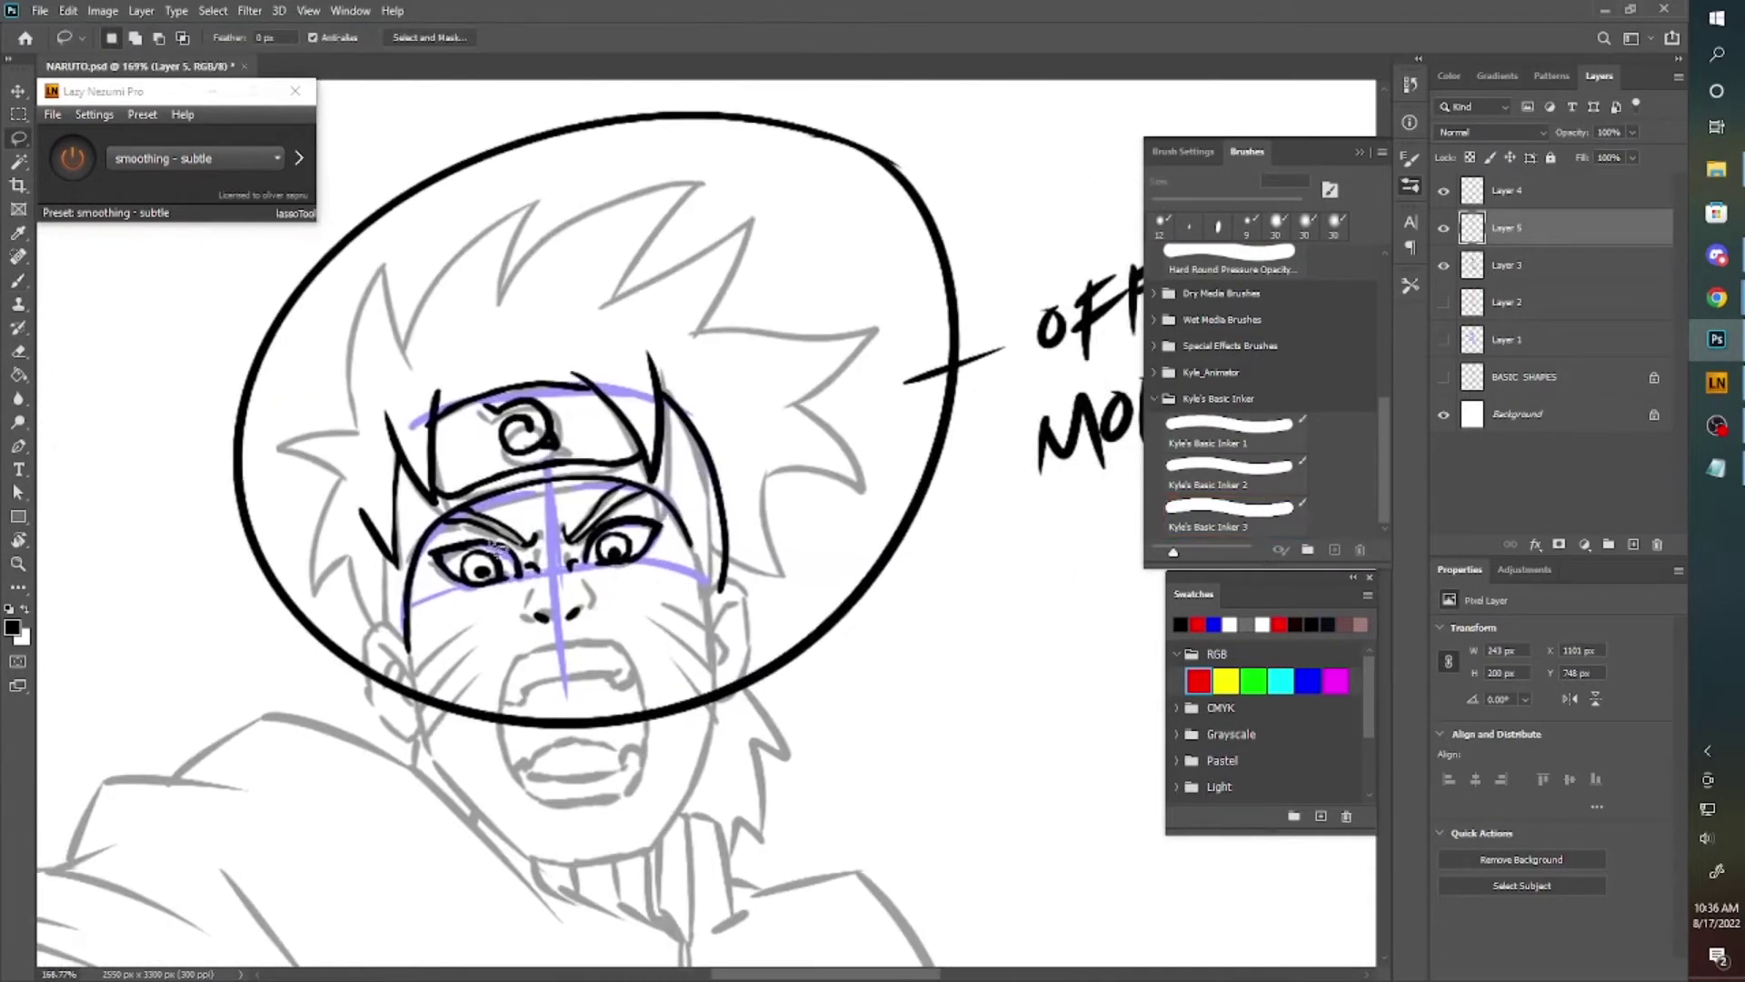
Lasso the left eye and nudge it into a better position.
{"action": "key", "text": "ctrl+t"}
{"action": "left_click_drag", "start_coordinate": [427, 532], "coordinate": [450, 558]}
{"action": "key", "text": "Return"}
{"action": "key", "text": "ctrl+d"}
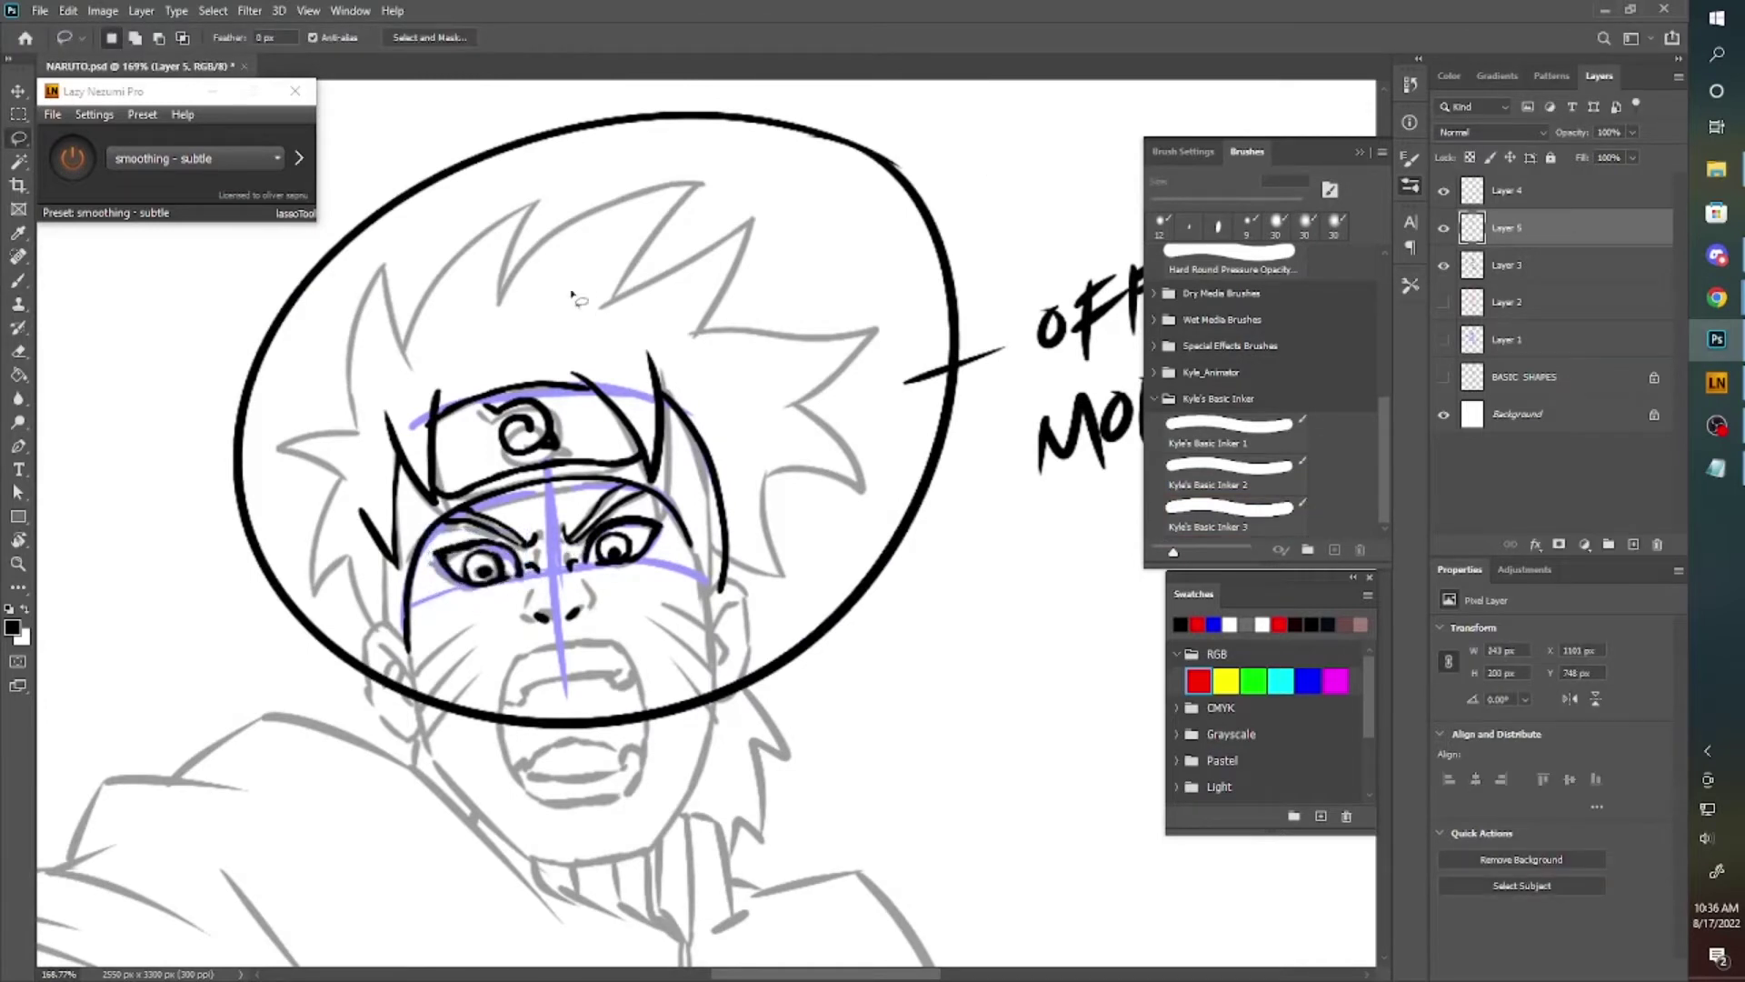
{"action": "key", "text": "b"}
Ink hair spikes on the left, top and right, extend the jaw, and hide Layer 4.
{"action": "left_click_drag", "start_coordinate": [548, 195], "coordinate": [506, 292]}
{"action": "mouse_move", "coordinate": [379, 259]}
{"action": "left_mouse_down"}
{"action": "mouse_move", "coordinate": [423, 436]}
{"action": "mouse_move", "coordinate": [364, 509]}
{"action": "left_mouse_up"}
{"action": "left_click_drag", "start_coordinate": [356, 536], "coordinate": [314, 627]}
{"action": "left_click_drag", "start_coordinate": [748, 537], "coordinate": [682, 553]}
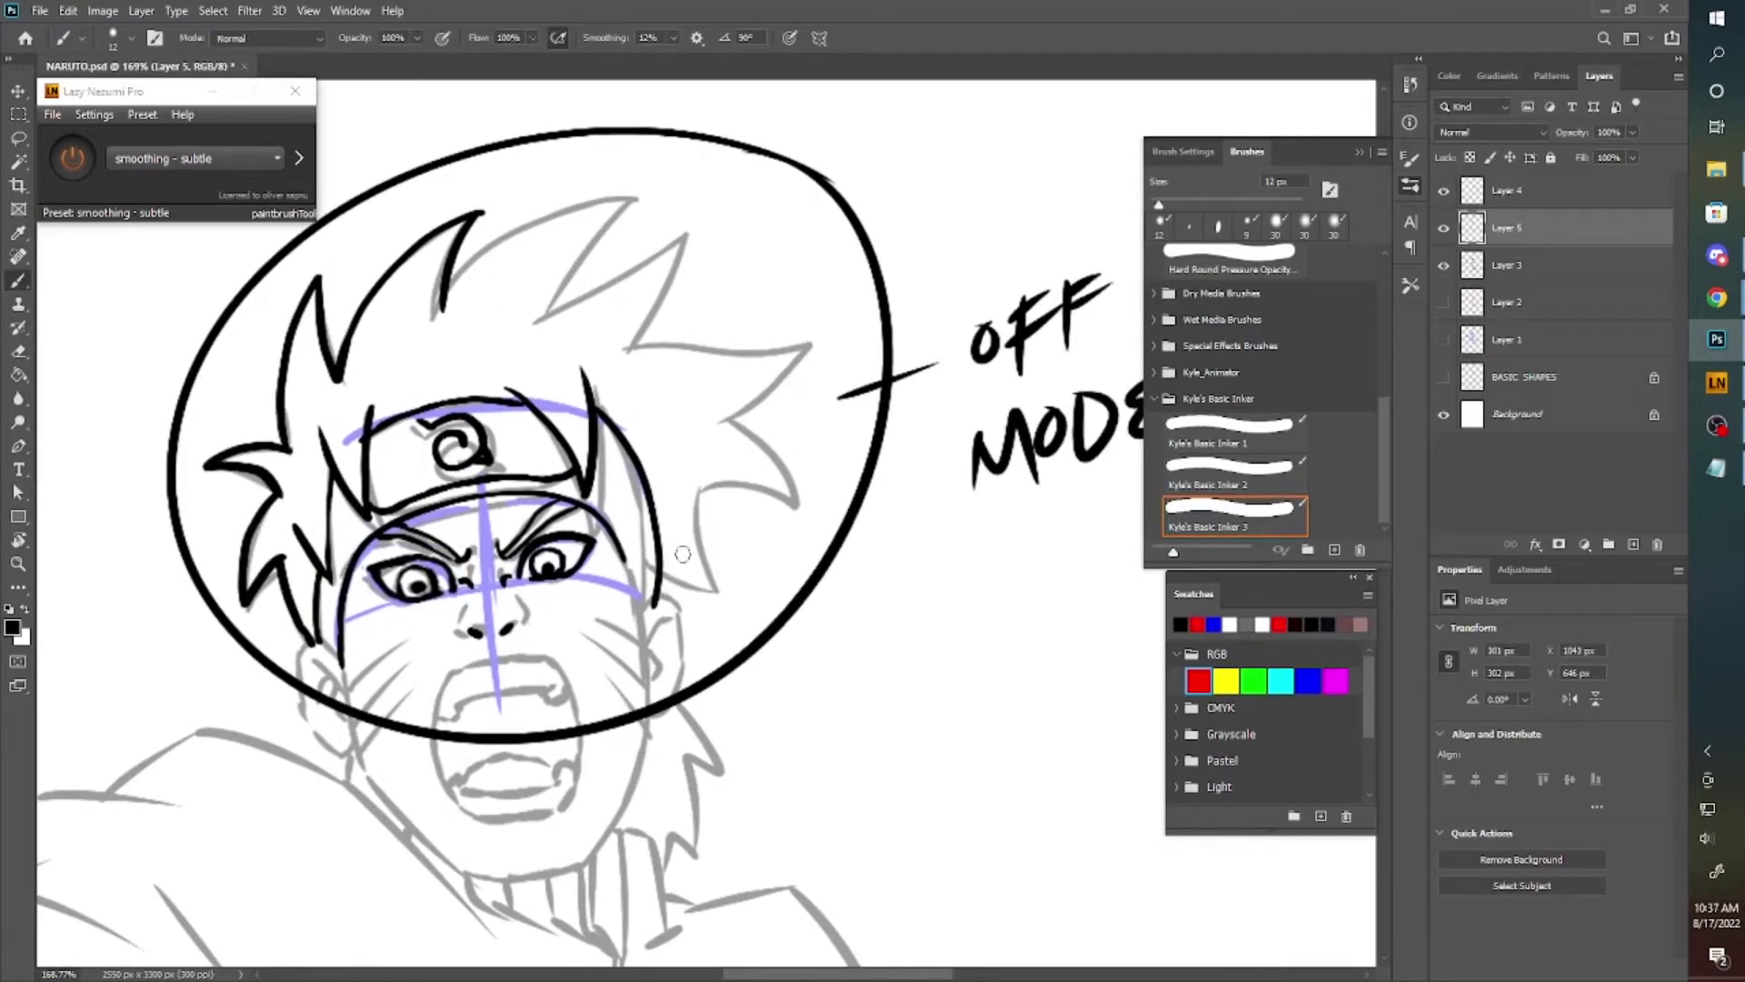
{"action": "left_click_drag", "start_coordinate": [809, 344], "coordinate": [732, 418]}
{"action": "mouse_move", "coordinate": [754, 350]}
{"action": "left_mouse_down"}
{"action": "mouse_move", "coordinate": [686, 218]}
{"action": "mouse_move", "coordinate": [454, 318]}
{"action": "left_mouse_up"}
{"action": "left_click_drag", "start_coordinate": [472, 227], "coordinate": [496, 305]}
{"action": "key", "text": "e"}
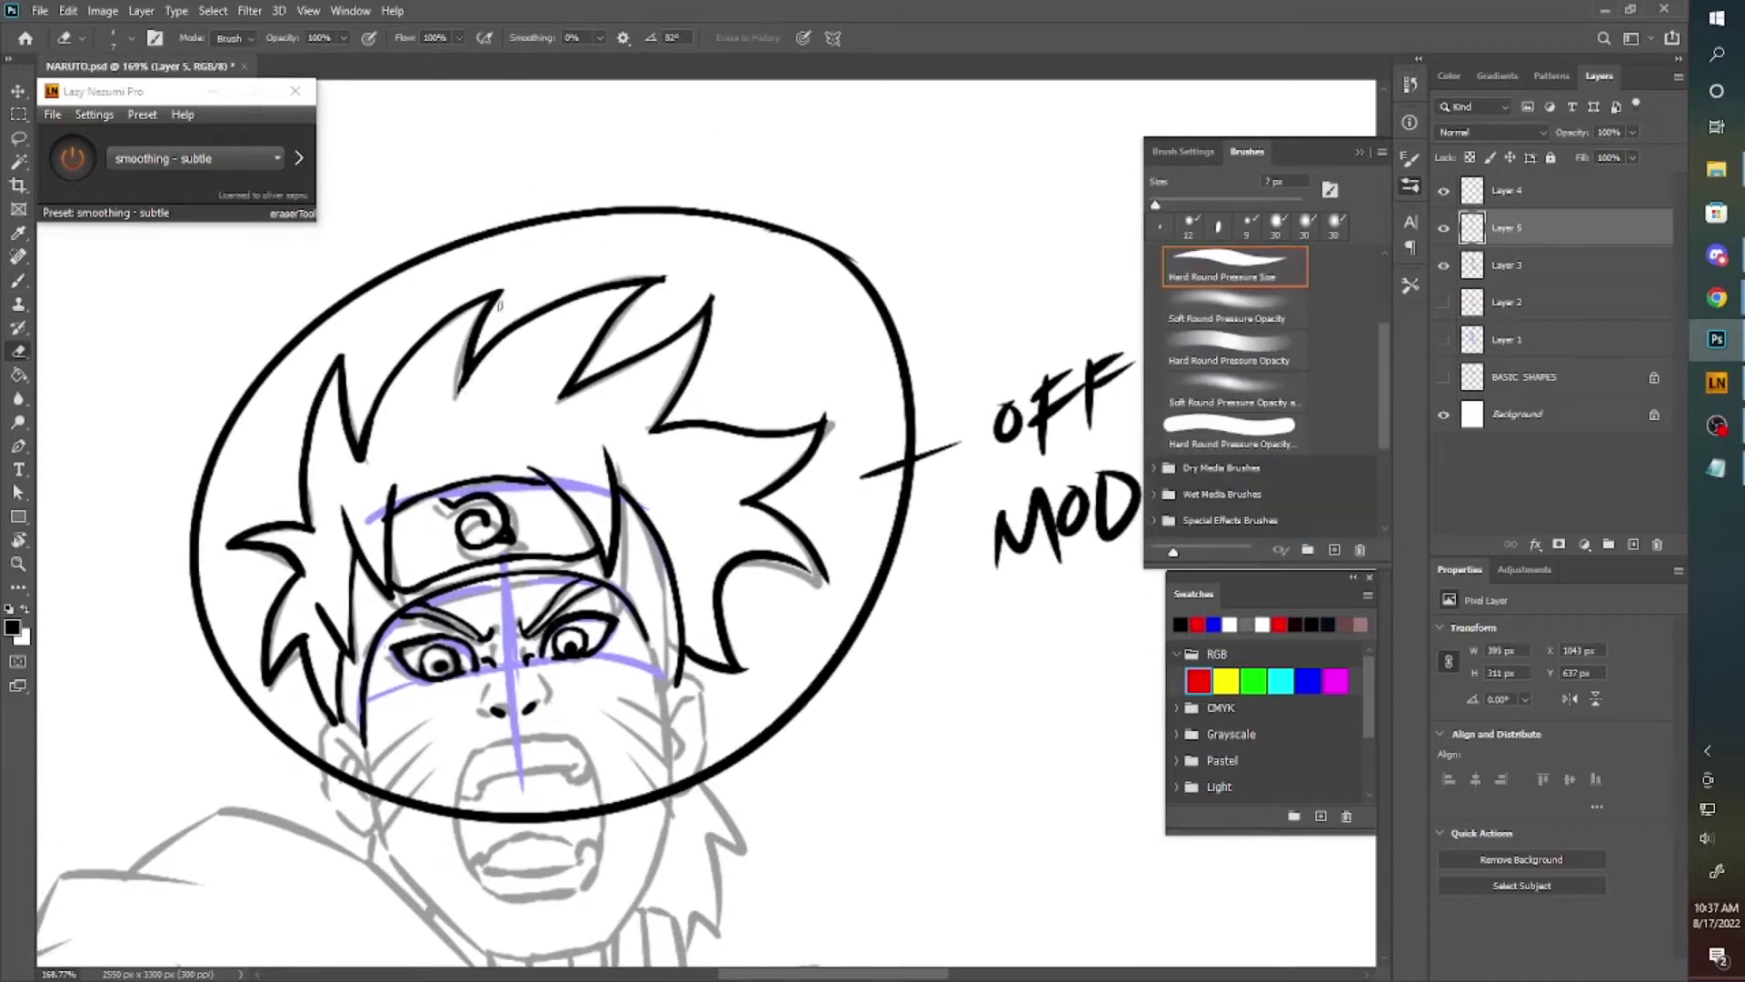
{"action": "key", "text": "b"}
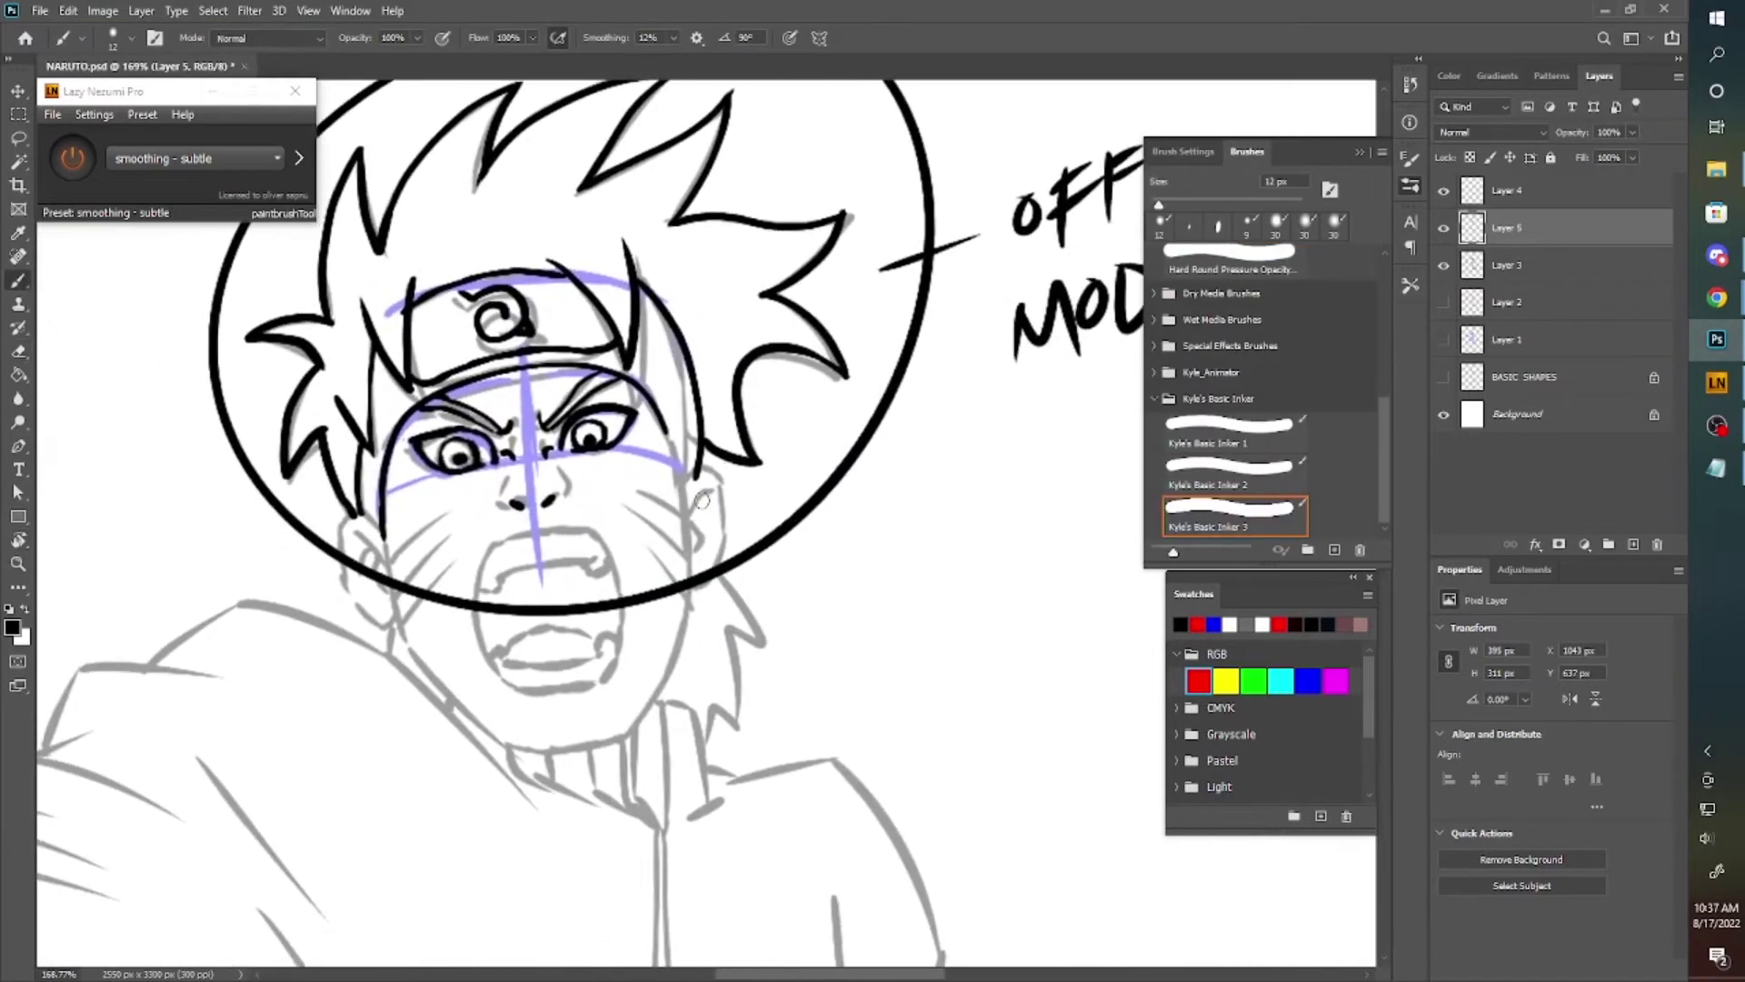
{"action": "left_click_drag", "start_coordinate": [427, 538], "coordinate": [545, 658]}
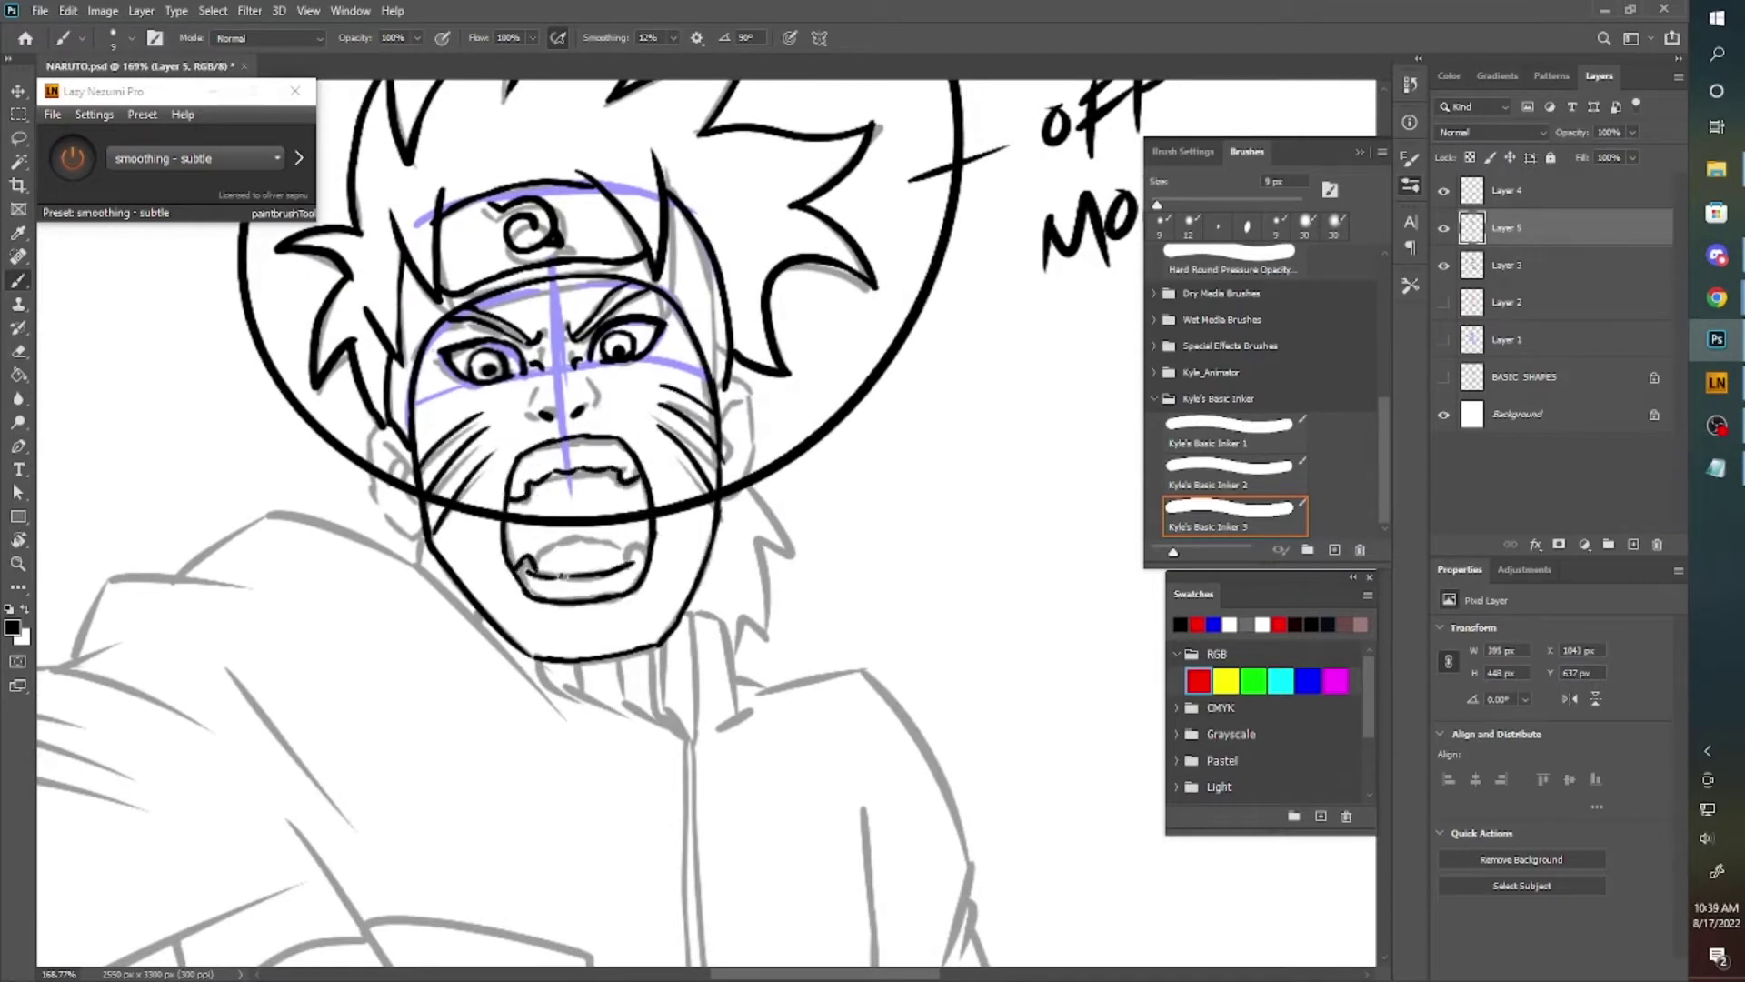
{"action": "left_click", "coordinate": [1443, 190]}
On Layer 3, paint out the blue face guidelines in white and add a cheek mark.
{"action": "key", "text": "ctrl+0"}
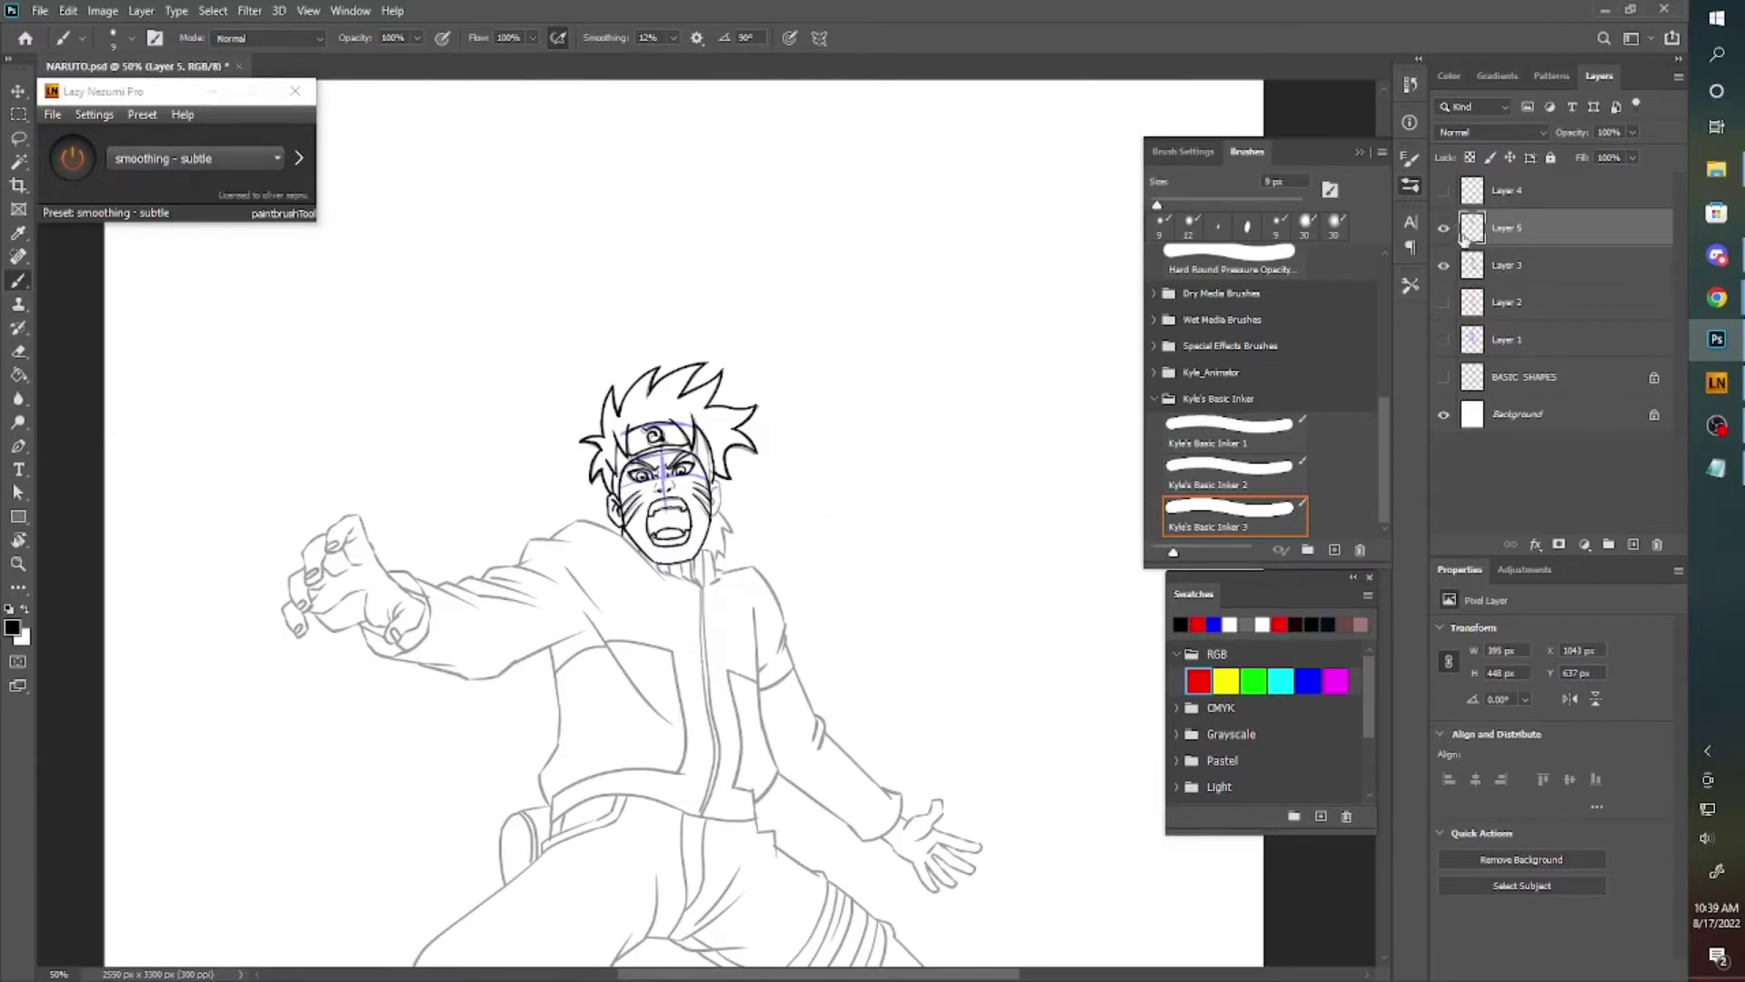
{"action": "left_click", "coordinate": [1527, 264]}
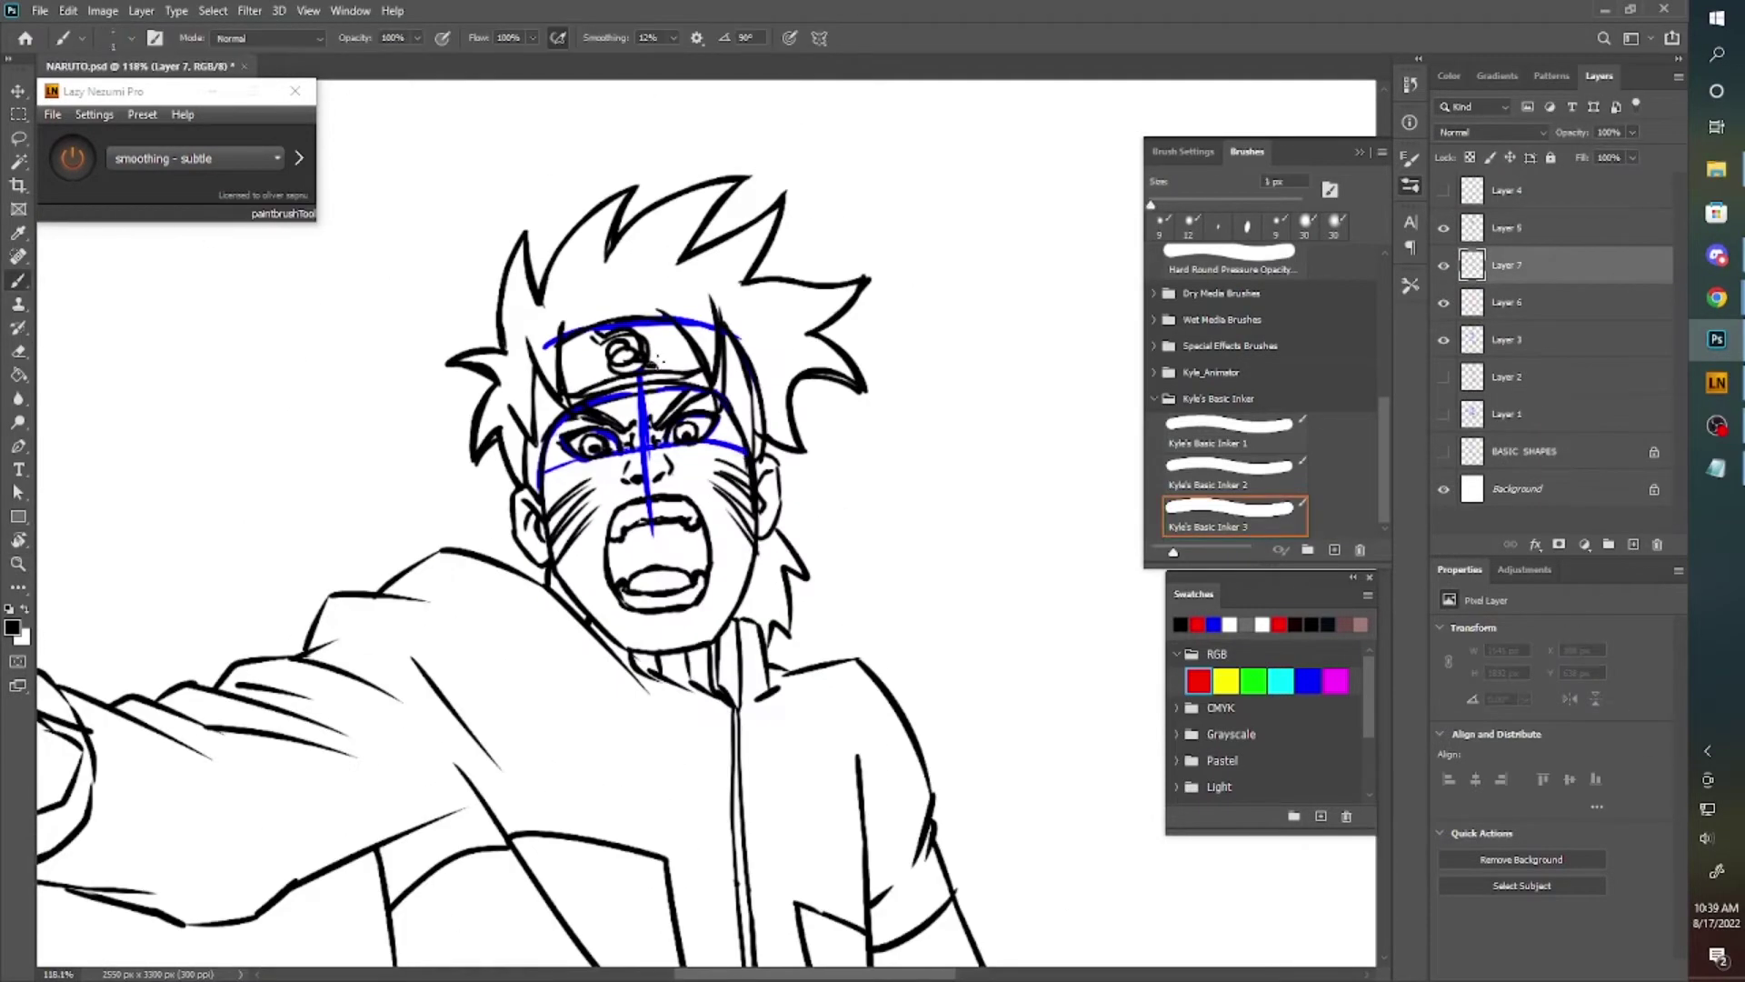
{"action": "key", "text": "x"}
{"action": "left_click_drag", "start_coordinate": [628, 423], "coordinate": [718, 382]}
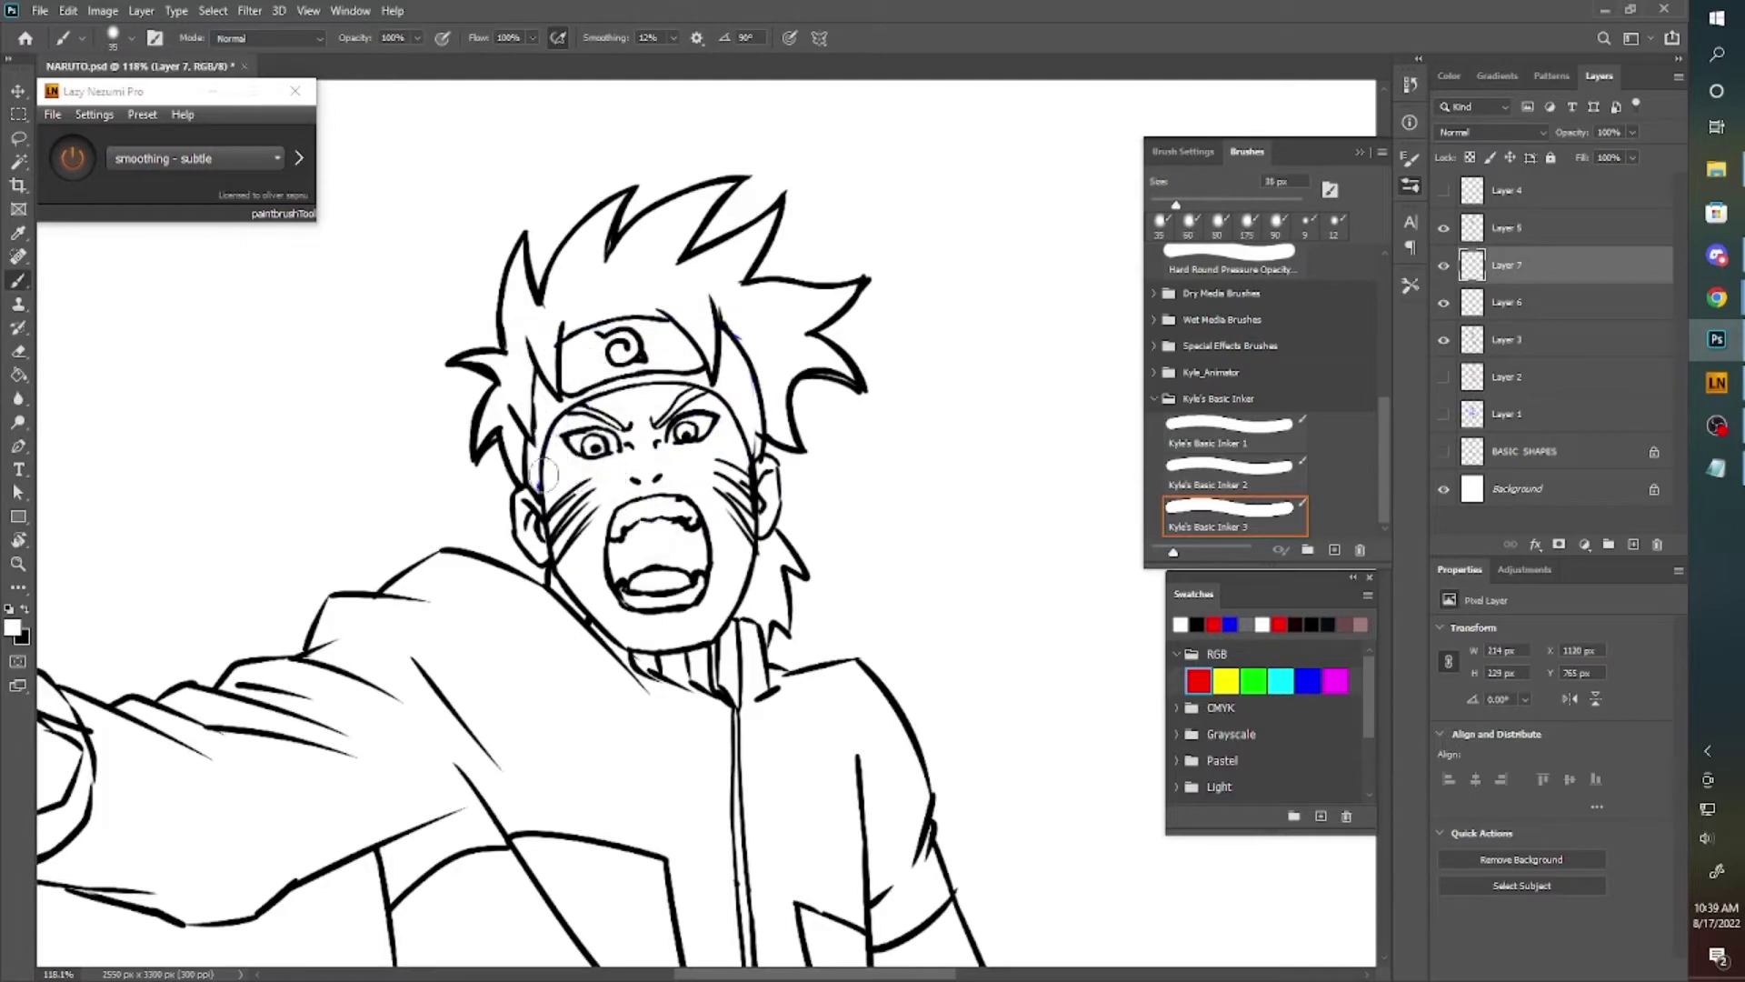
{"action": "left_click_drag", "start_coordinate": [740, 505], "coordinate": [751, 568]}
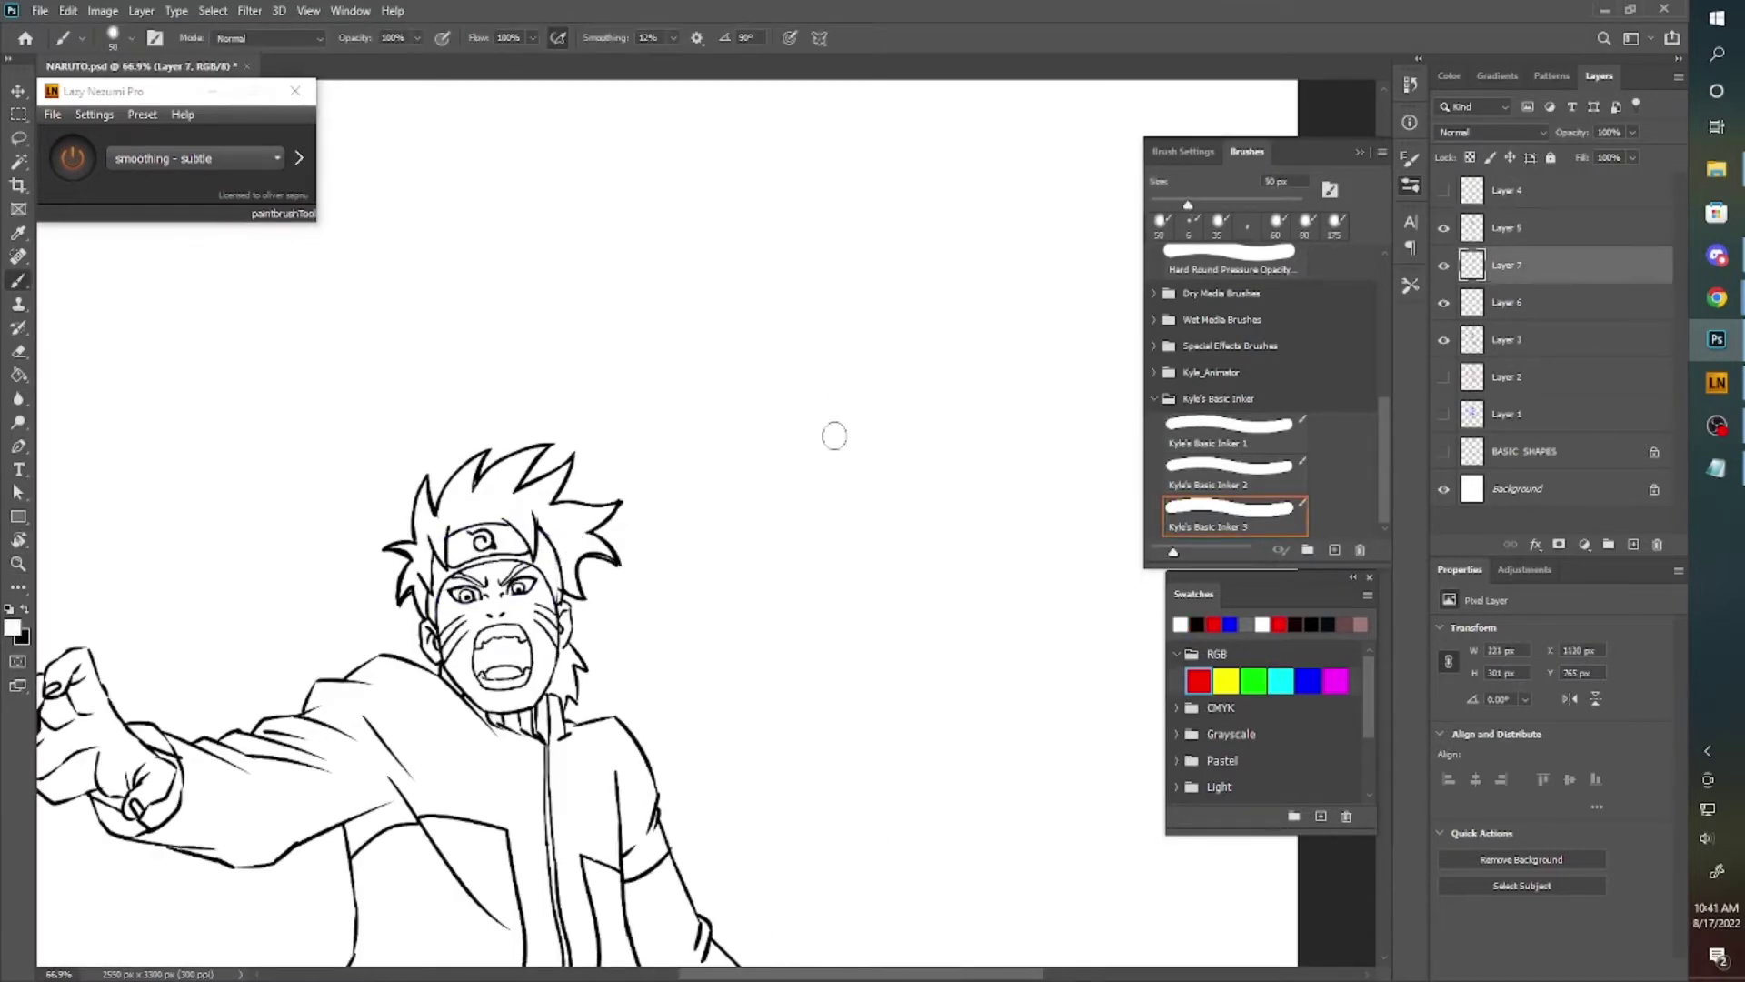
{"action": "scroll", "coordinate": [571, 582], "scroll_direction": "up", "scroll_amount": 5}
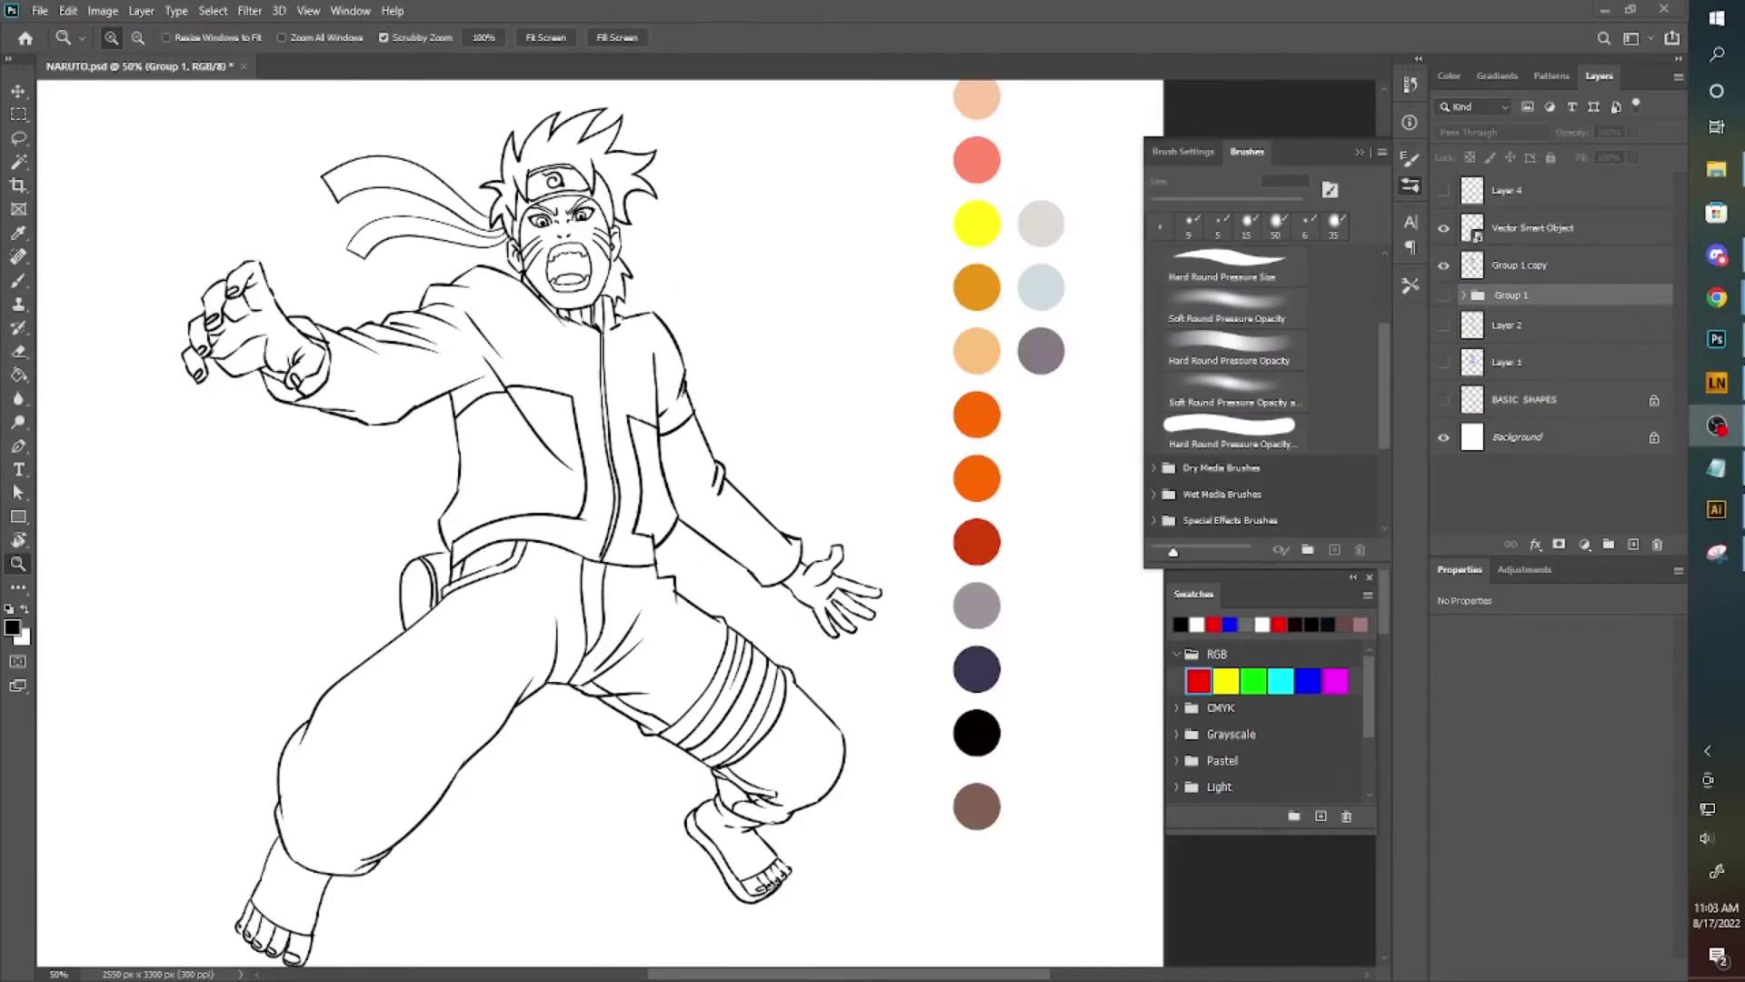
Save the artwork as NARUTO_COLOR.
{"action": "key", "text": "ctrl+minus"}
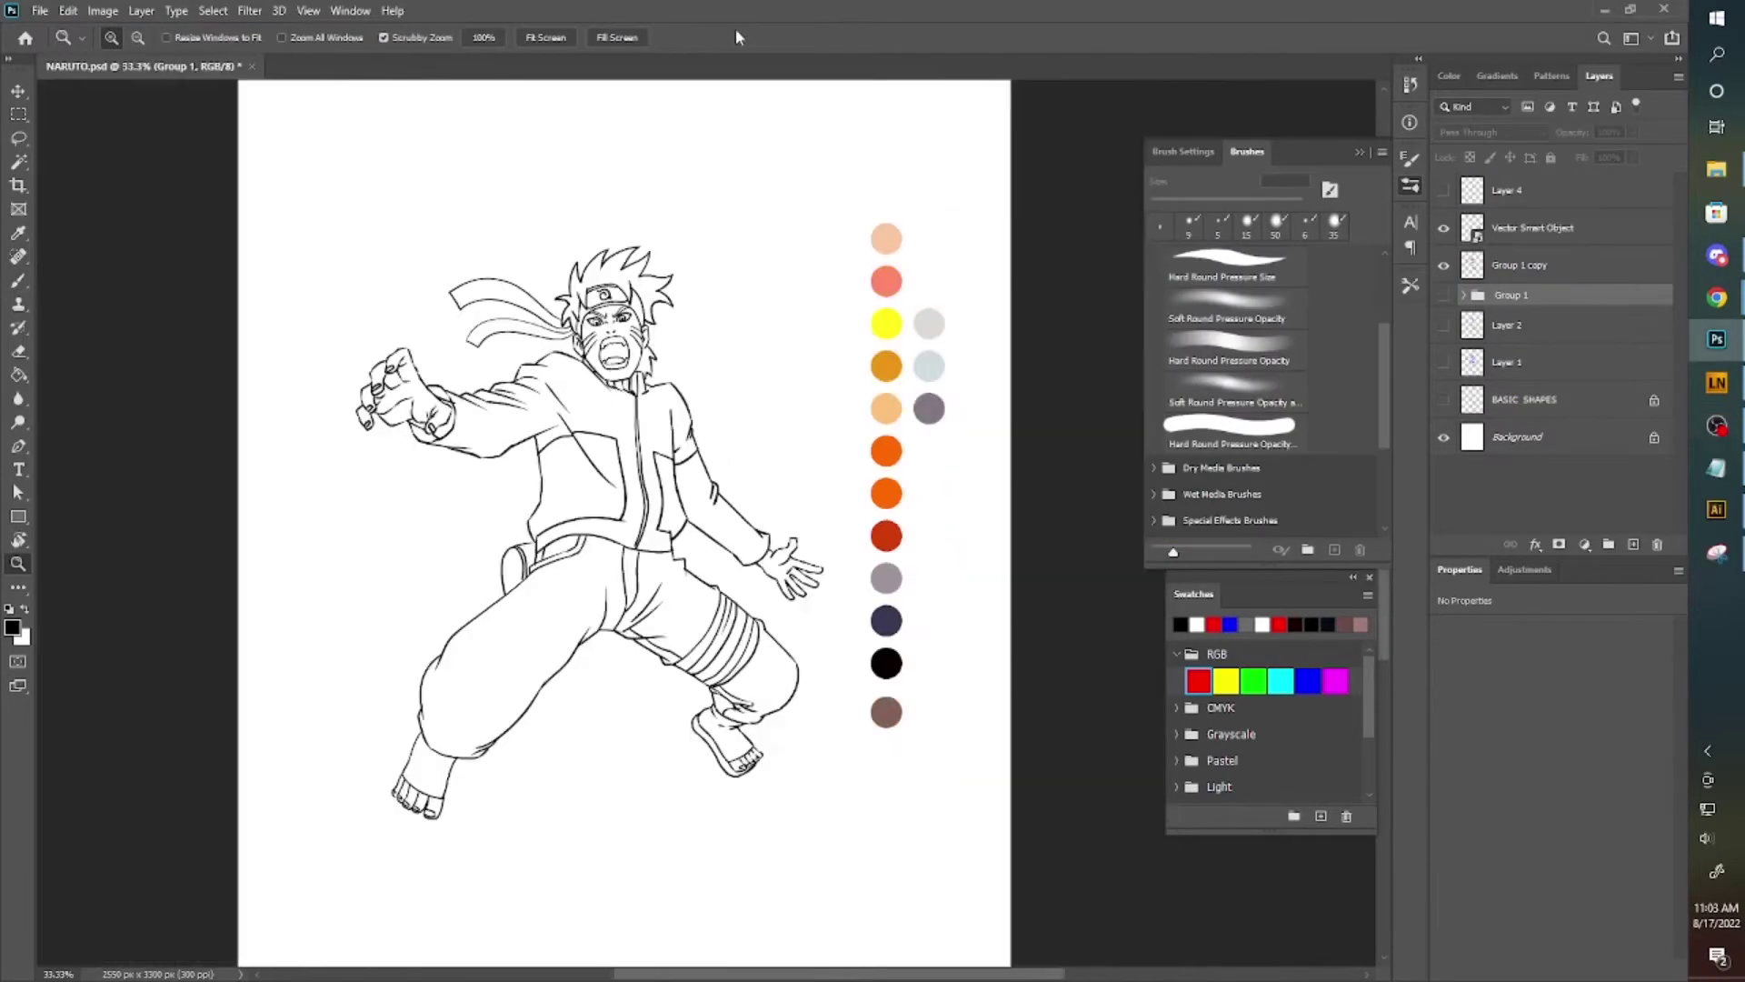
{"action": "key", "text": "ctrl+shift+s"}
{"action": "left_click", "coordinate": [991, 621]}
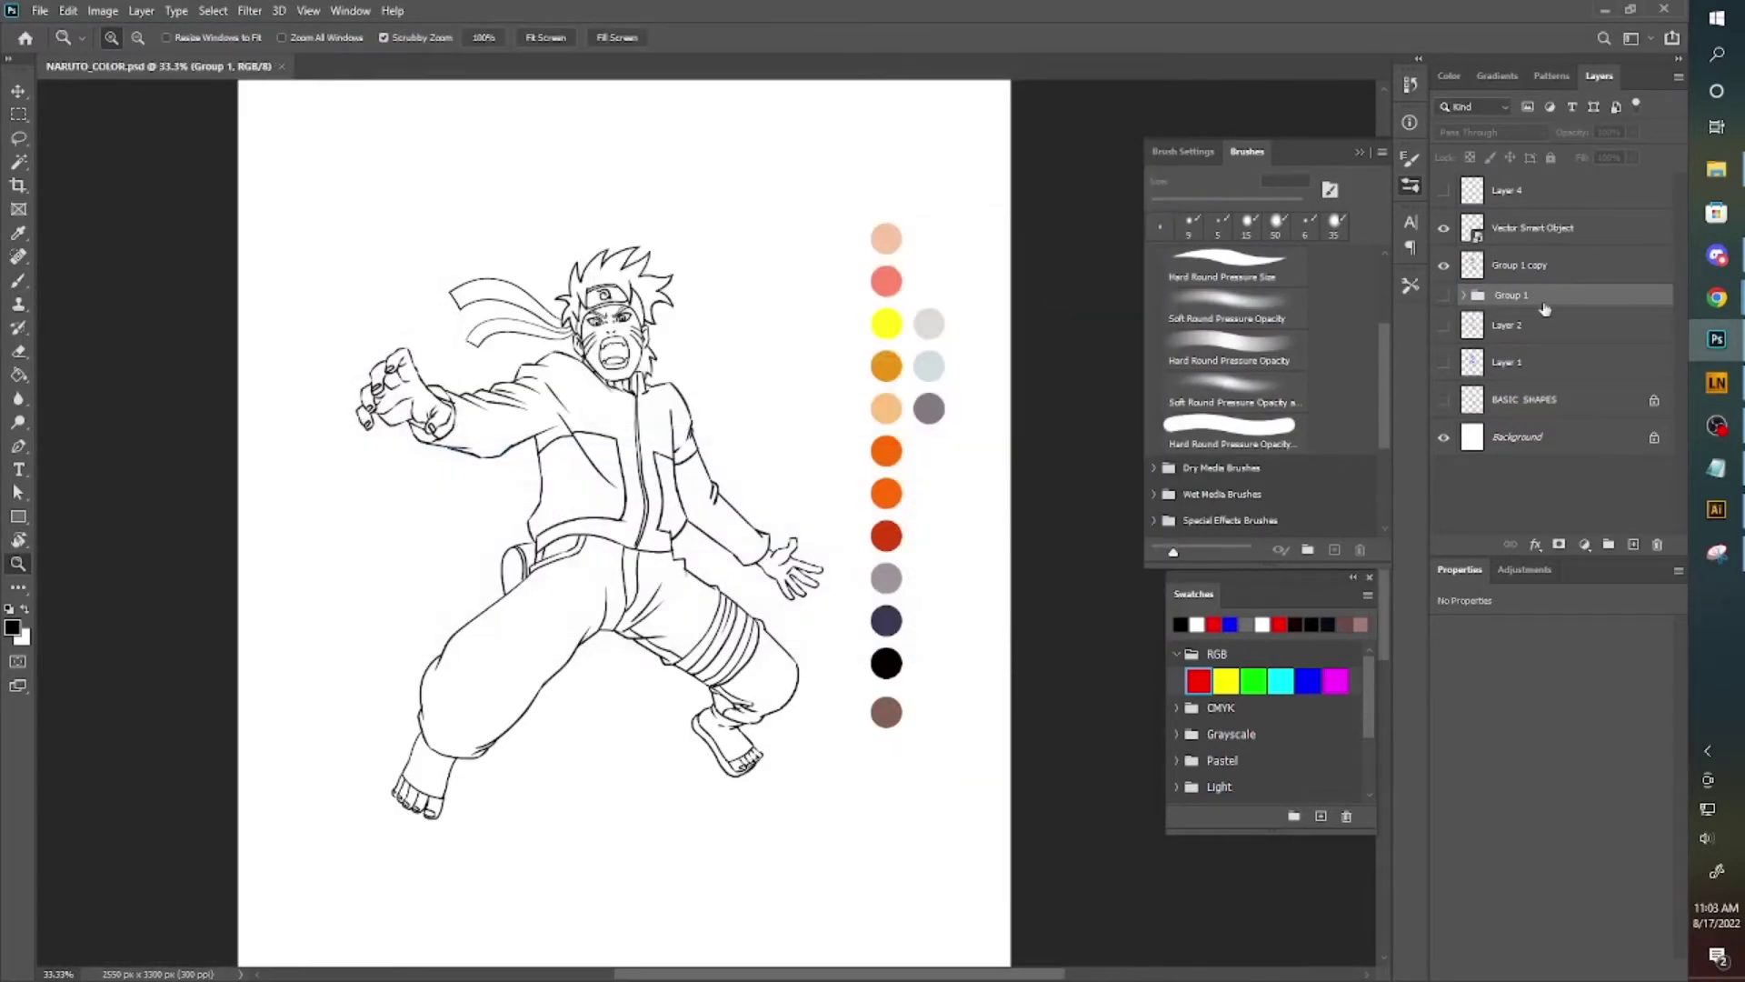
Duplicate Group 1 copy above the Vector Smart Object and lock it.
{"action": "left_click", "coordinate": [1521, 265]}
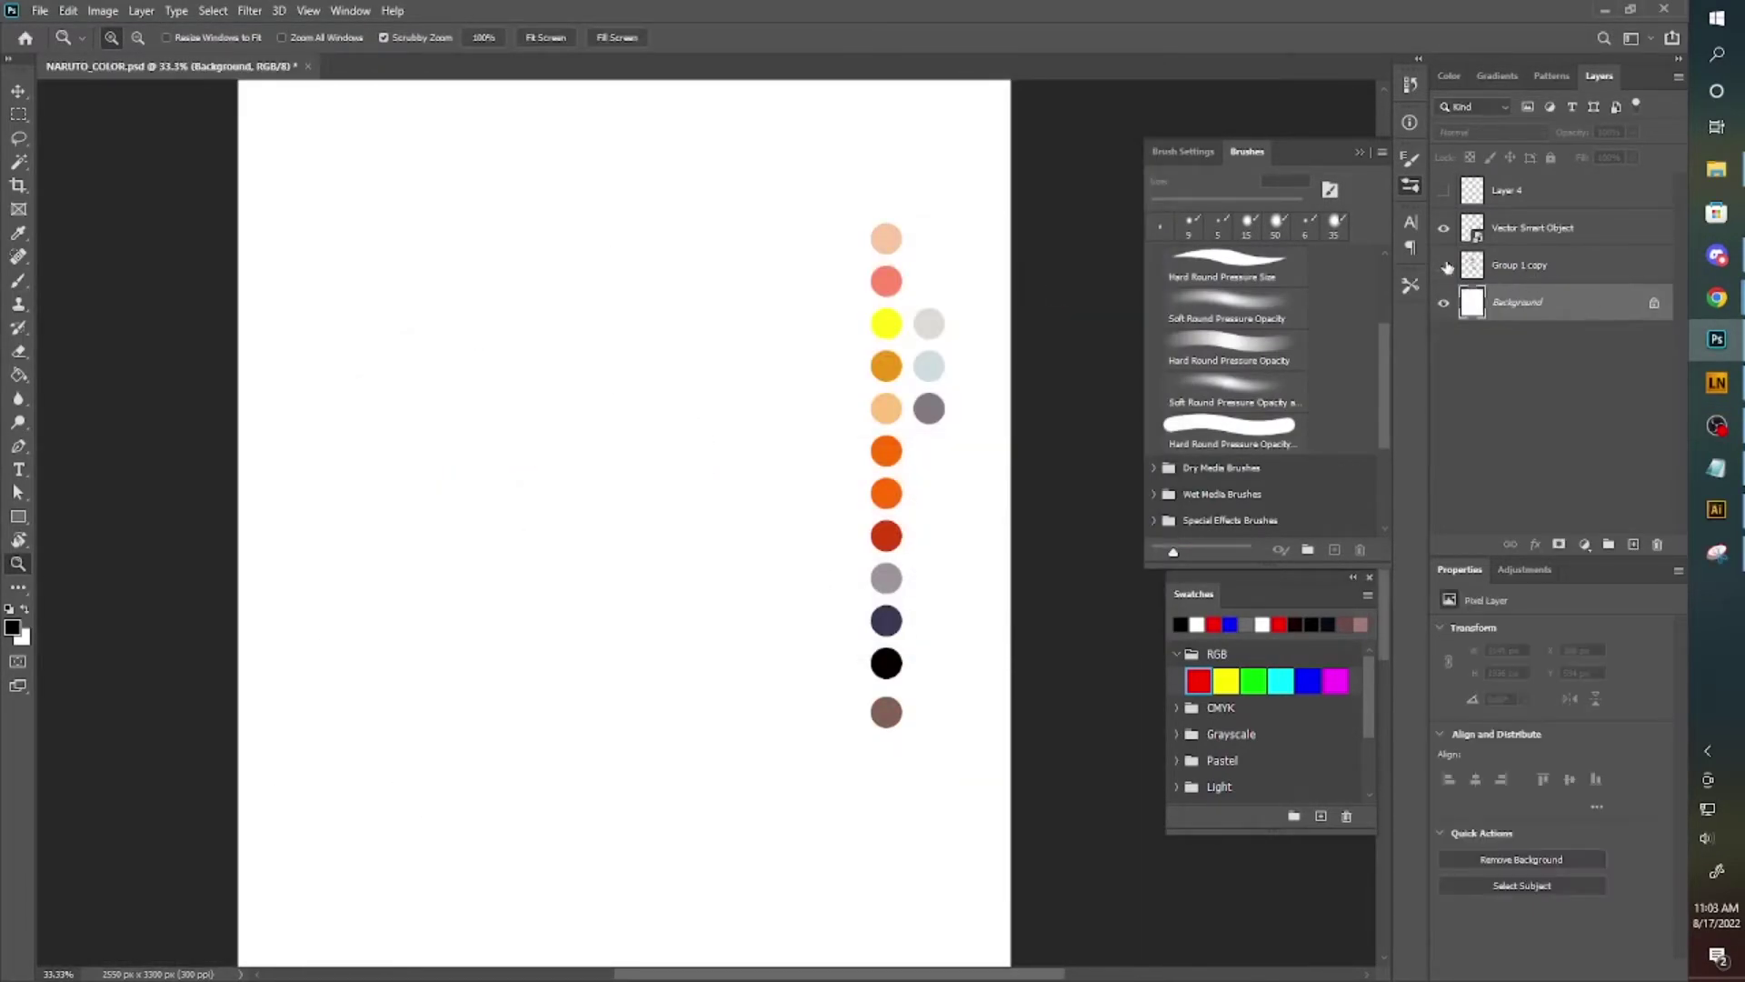
{"action": "key", "text": "ctrl+j"}
{"action": "left_click_drag", "start_coordinate": [1523, 266], "coordinate": [1514, 231]}
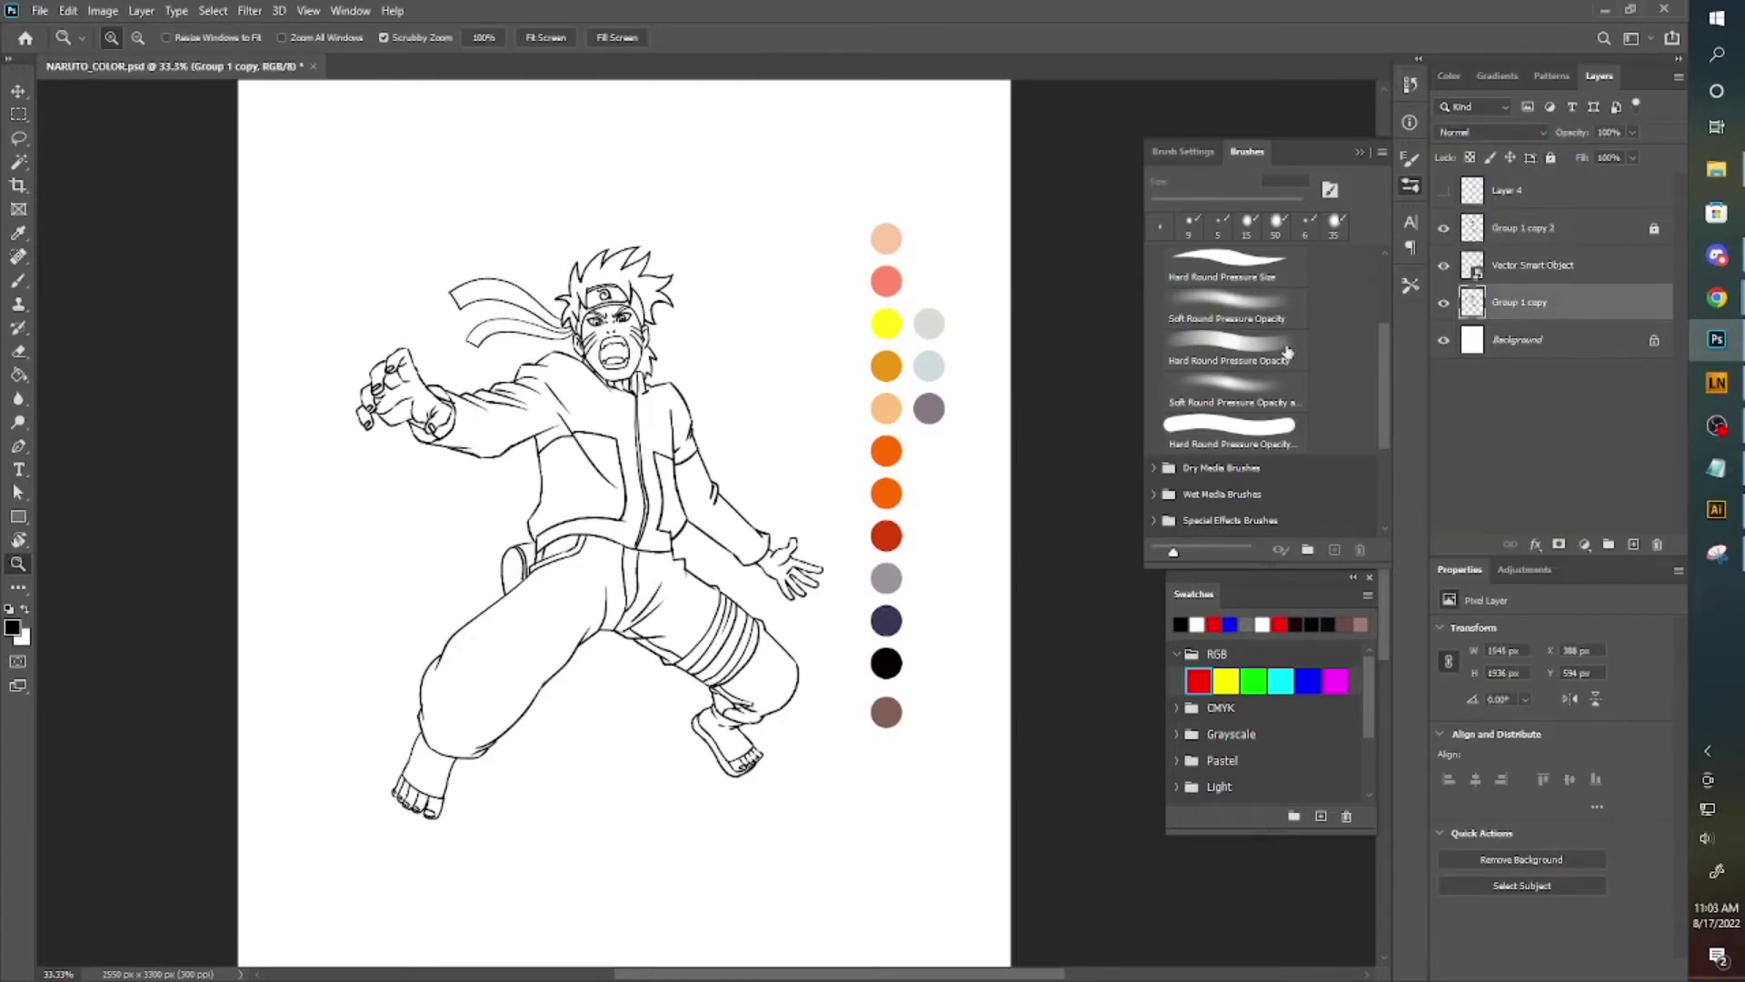
{"action": "left_click", "coordinate": [1522, 302]}
Magic Wand the white area, hide Background, and grow the selection.
{"action": "scroll", "coordinate": [654, 398], "scroll_direction": "up", "scroll_amount": 2}
{"action": "scroll", "coordinate": [649, 415], "scroll_direction": "down", "scroll_amount": 1}
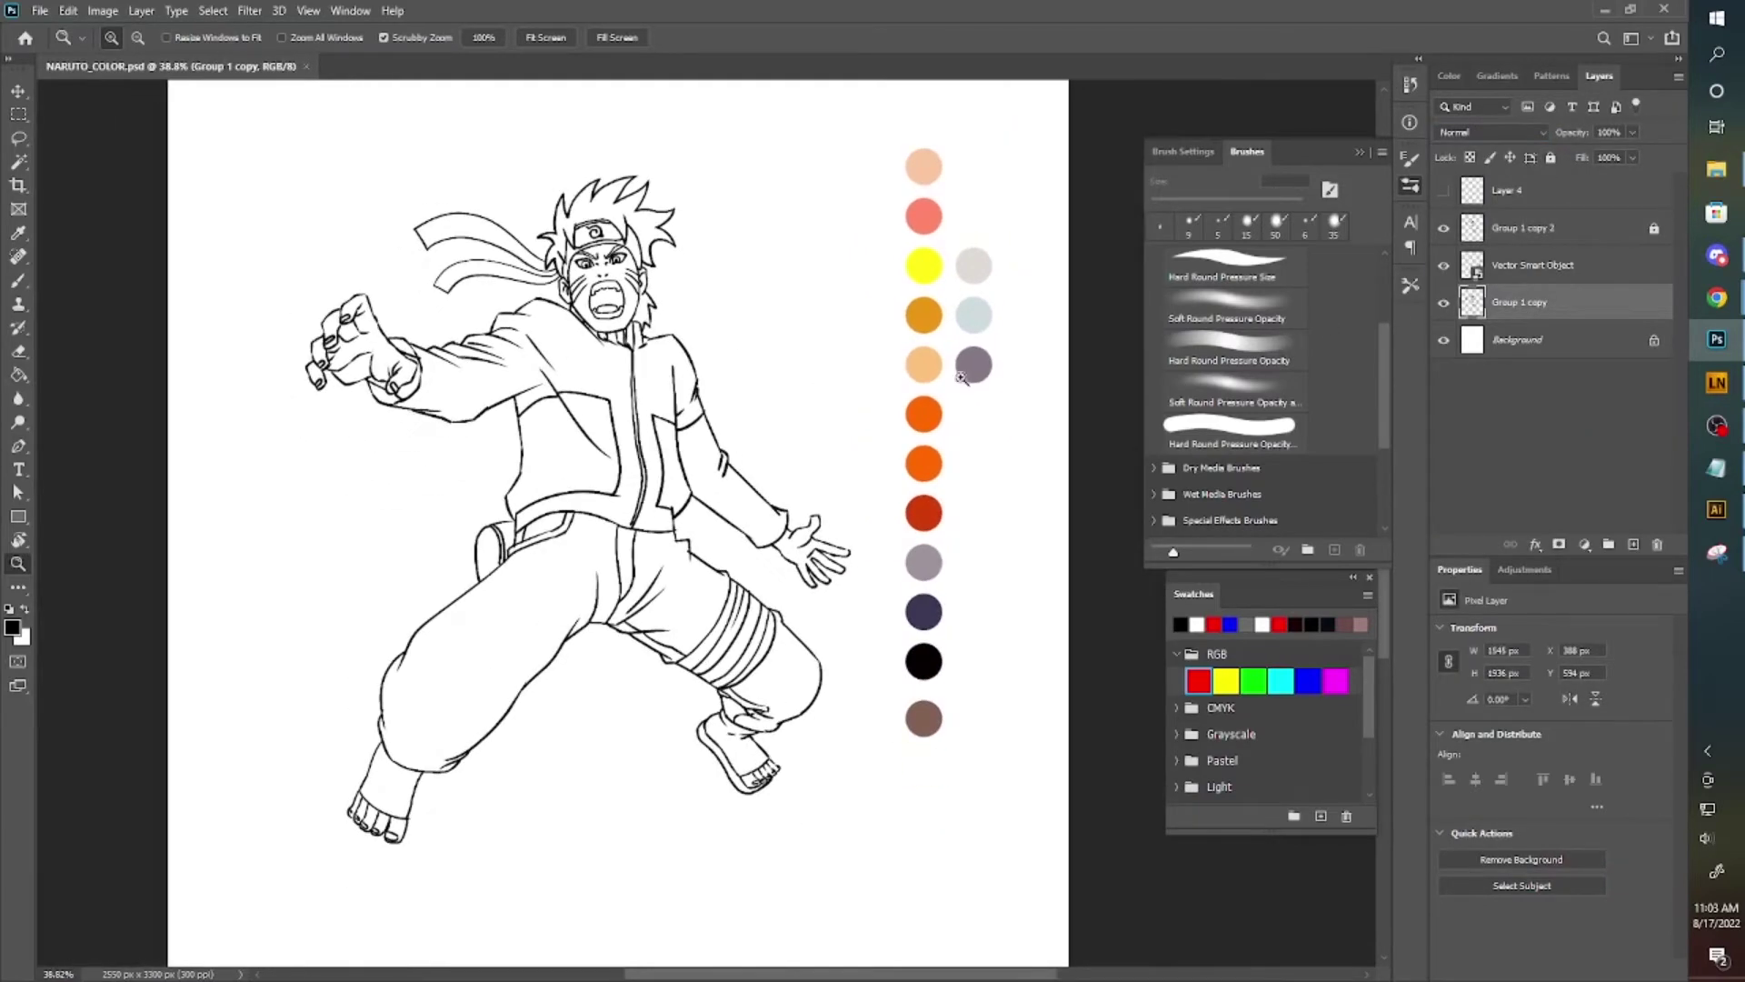
{"action": "key", "text": "w"}
{"action": "left_click", "coordinate": [761, 389]}
{"action": "scroll", "coordinate": [618, 273], "scroll_direction": "up", "scroll_amount": 5}
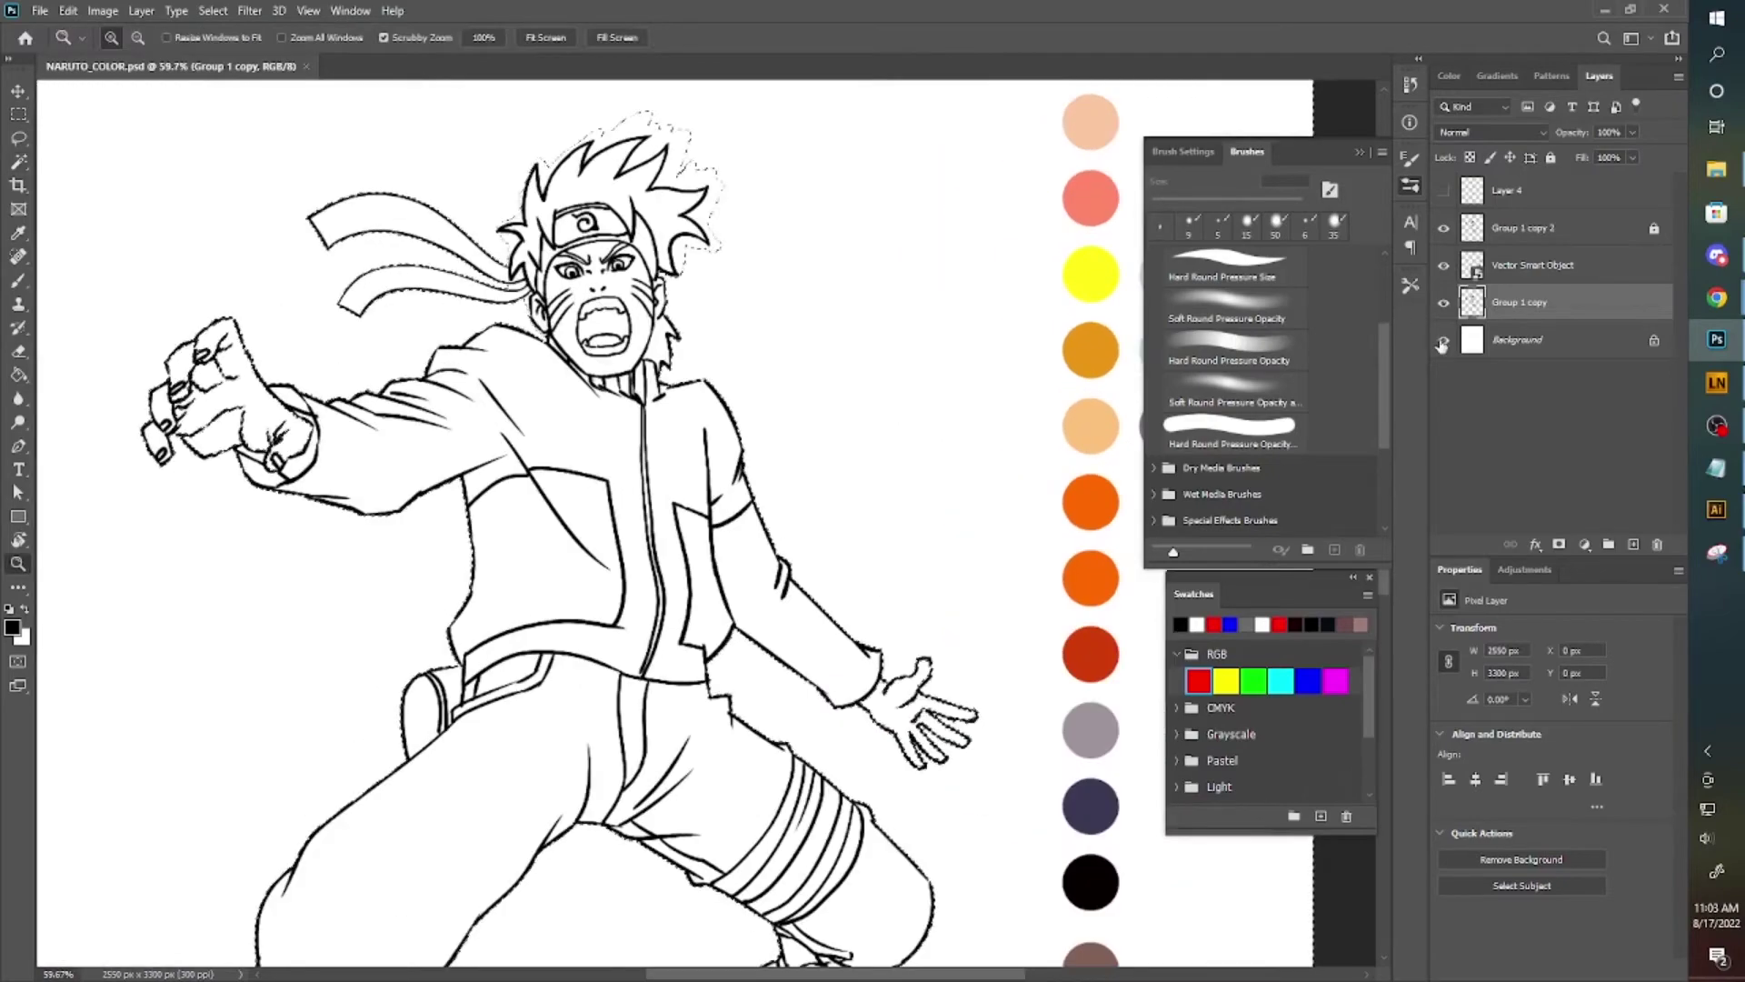
{"action": "left_click", "coordinate": [1444, 339]}
{"action": "left_click", "coordinate": [213, 10]}
{"action": "left_click", "coordinate": [275, 293]}
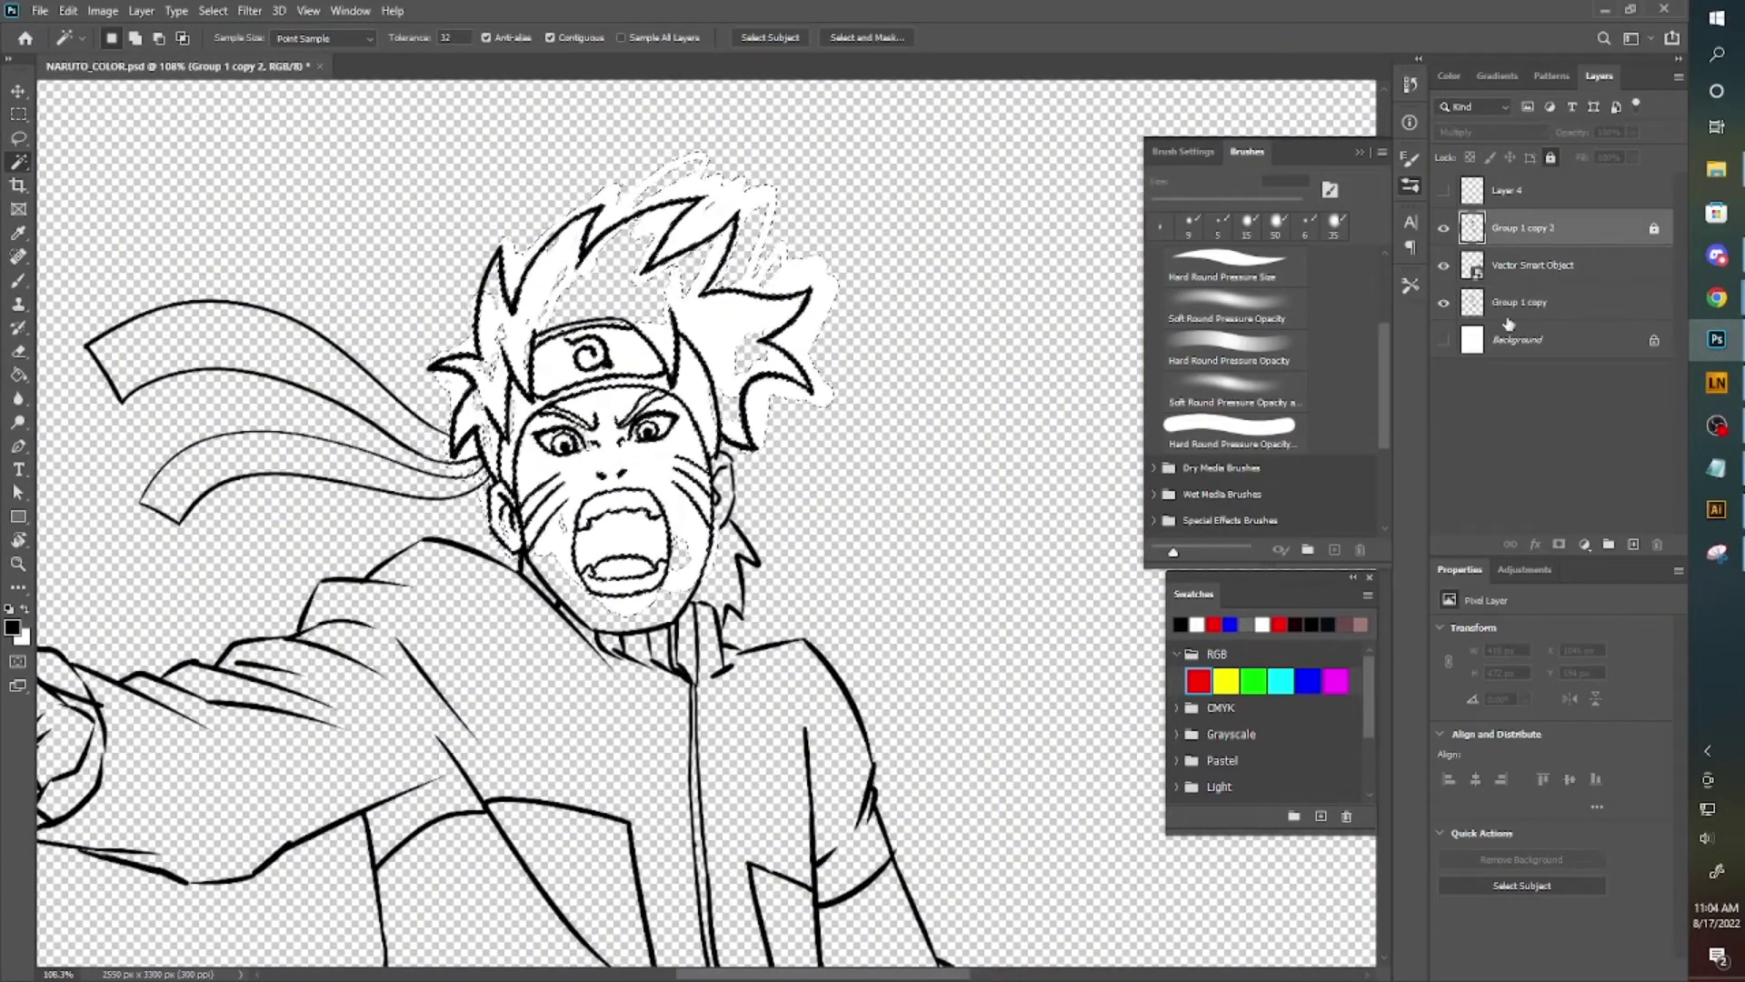
Zoom in on the clenched fist to check for line gaps in the selection.
{"action": "scroll", "coordinate": [1044, 506], "scroll_direction": "down", "scroll_amount": 2}
{"action": "scroll", "coordinate": [1044, 506], "scroll_direction": "down", "scroll_amount": 2}
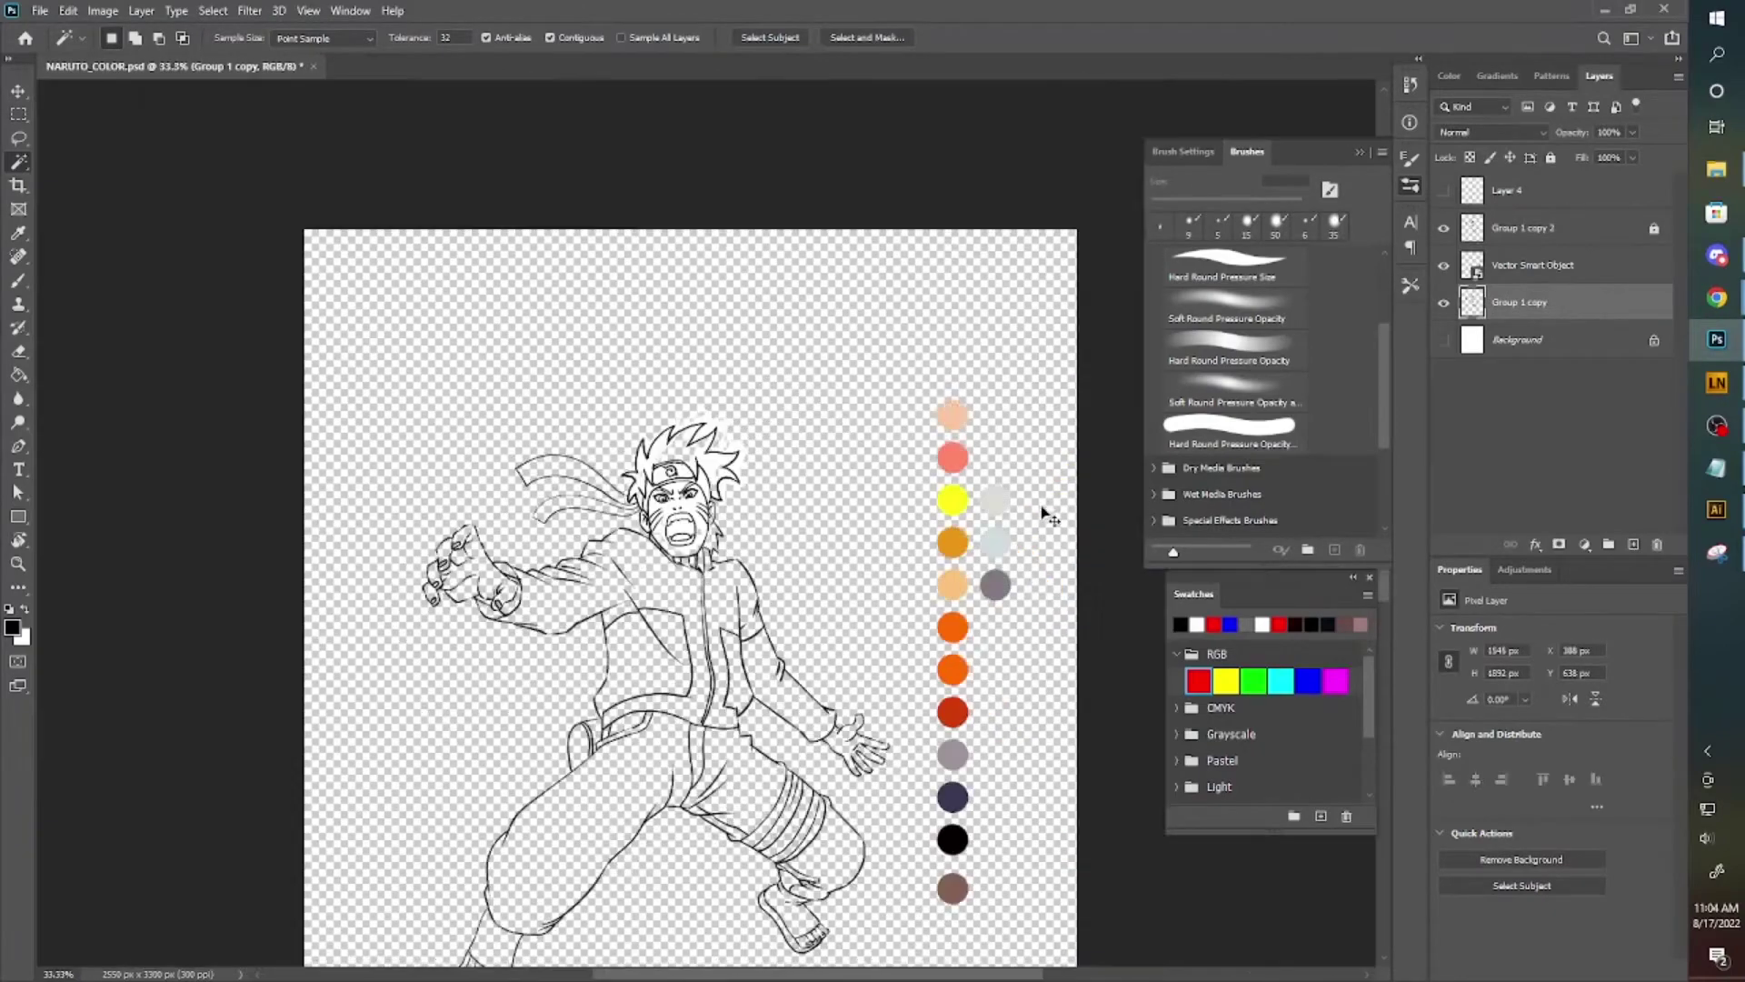
{"action": "key", "text": "z"}
{"action": "left_click_drag", "start_coordinate": [386, 407], "coordinate": [509, 407]}
{"action": "key", "text": "b"}
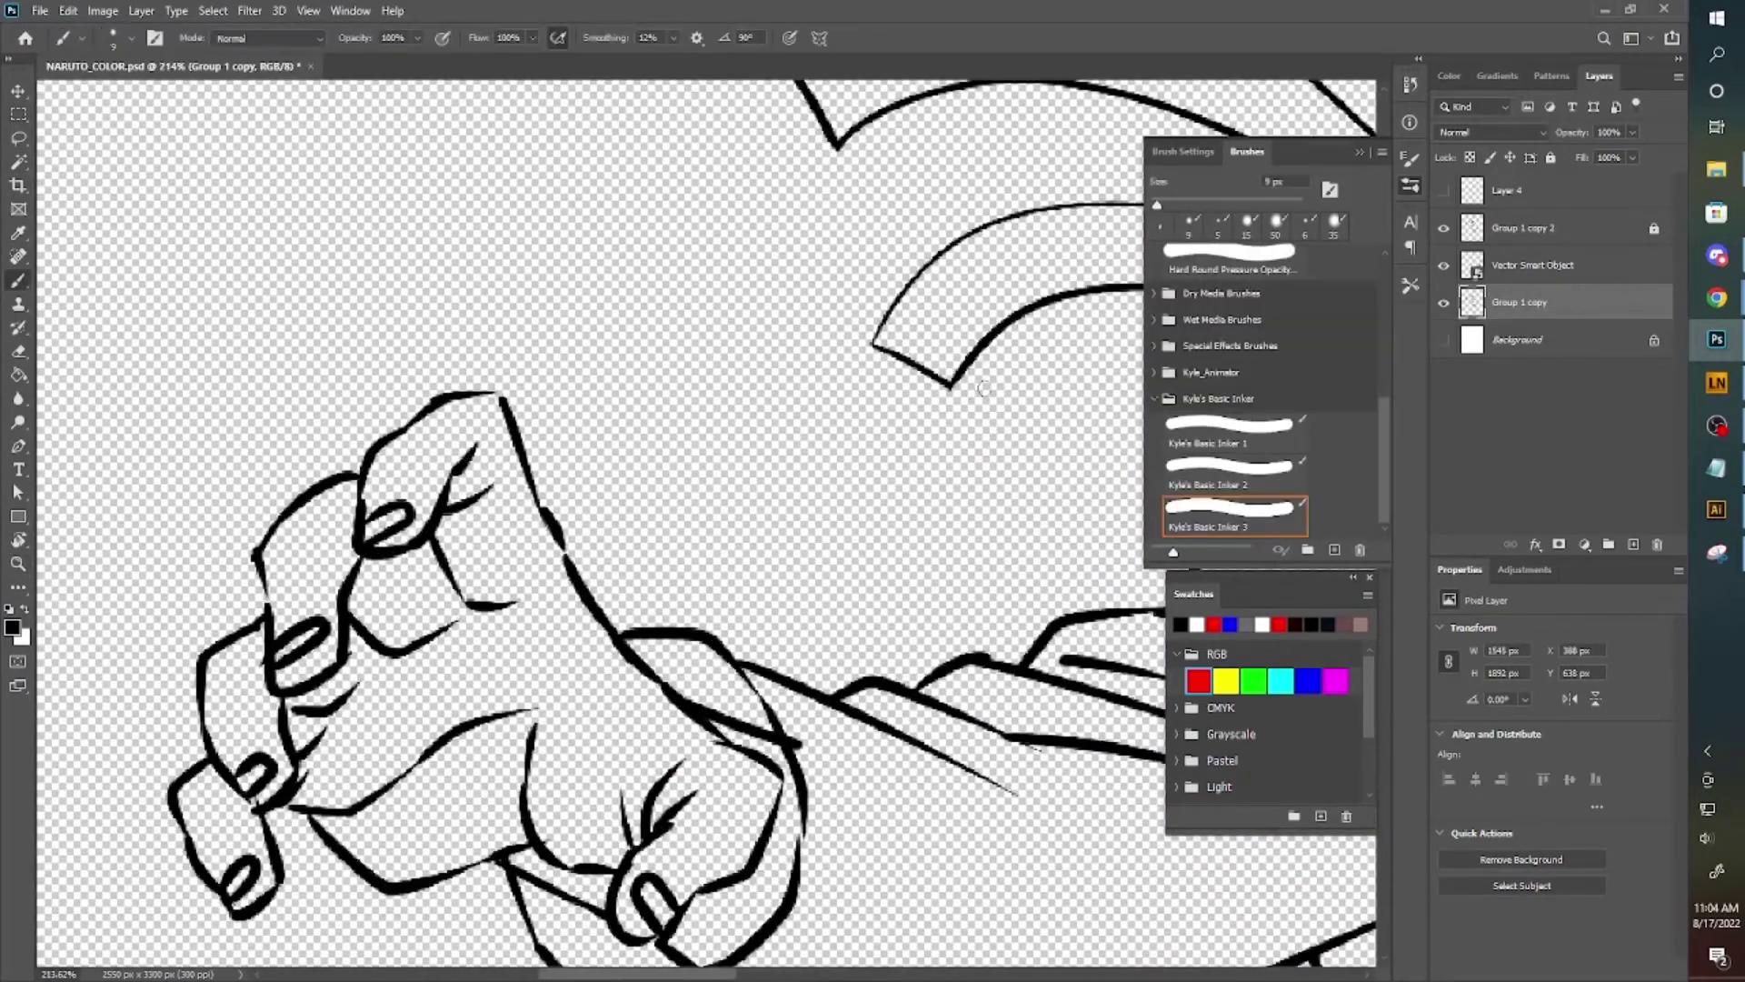
{"action": "scroll", "coordinate": [393, 724], "scroll_direction": "down", "scroll_amount": 2}
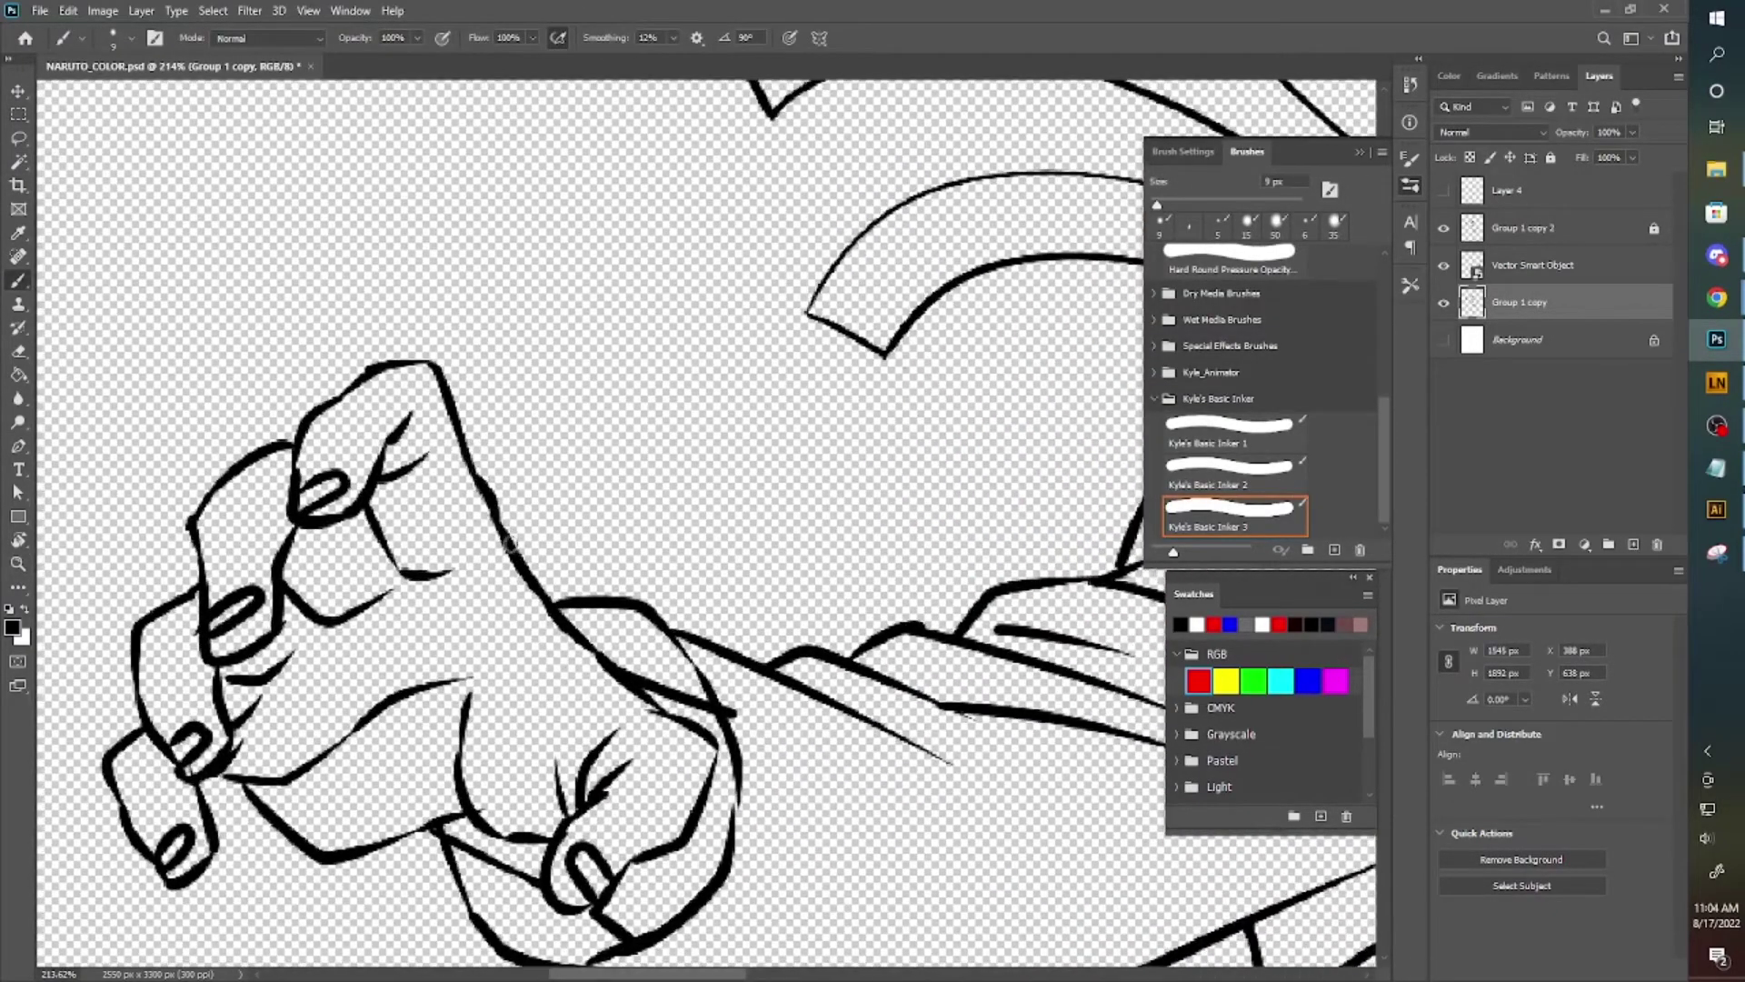
{"action": "scroll", "coordinate": [576, 592], "scroll_direction": "down", "scroll_amount": 3}
{"action": "scroll", "coordinate": [738, 437], "scroll_direction": "down", "scroll_amount": 1}
{"action": "key", "text": "w"}
{"action": "scroll", "coordinate": [796, 536], "scroll_direction": "up", "scroll_amount": 6}
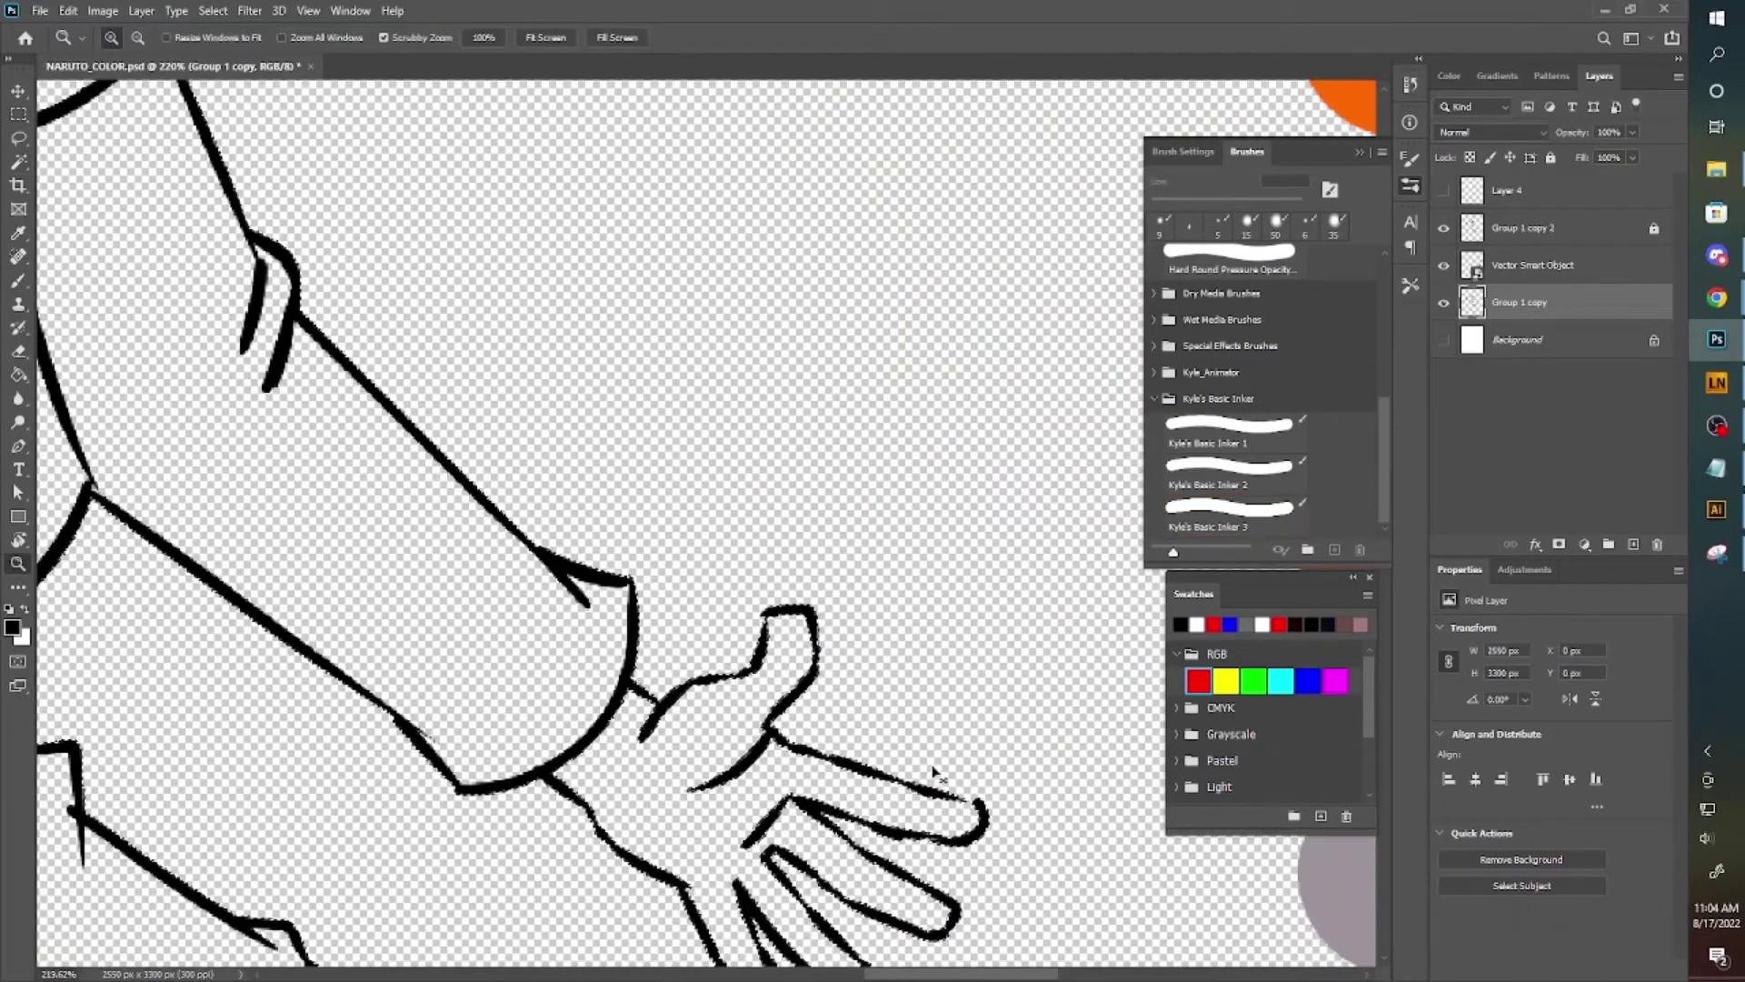
{"action": "key", "text": "b"}
{"action": "scroll", "coordinate": [600, 784], "scroll_direction": "down", "scroll_amount": 1}
{"action": "scroll", "coordinate": [599, 783], "scroll_direction": "down", "scroll_amount": 5}
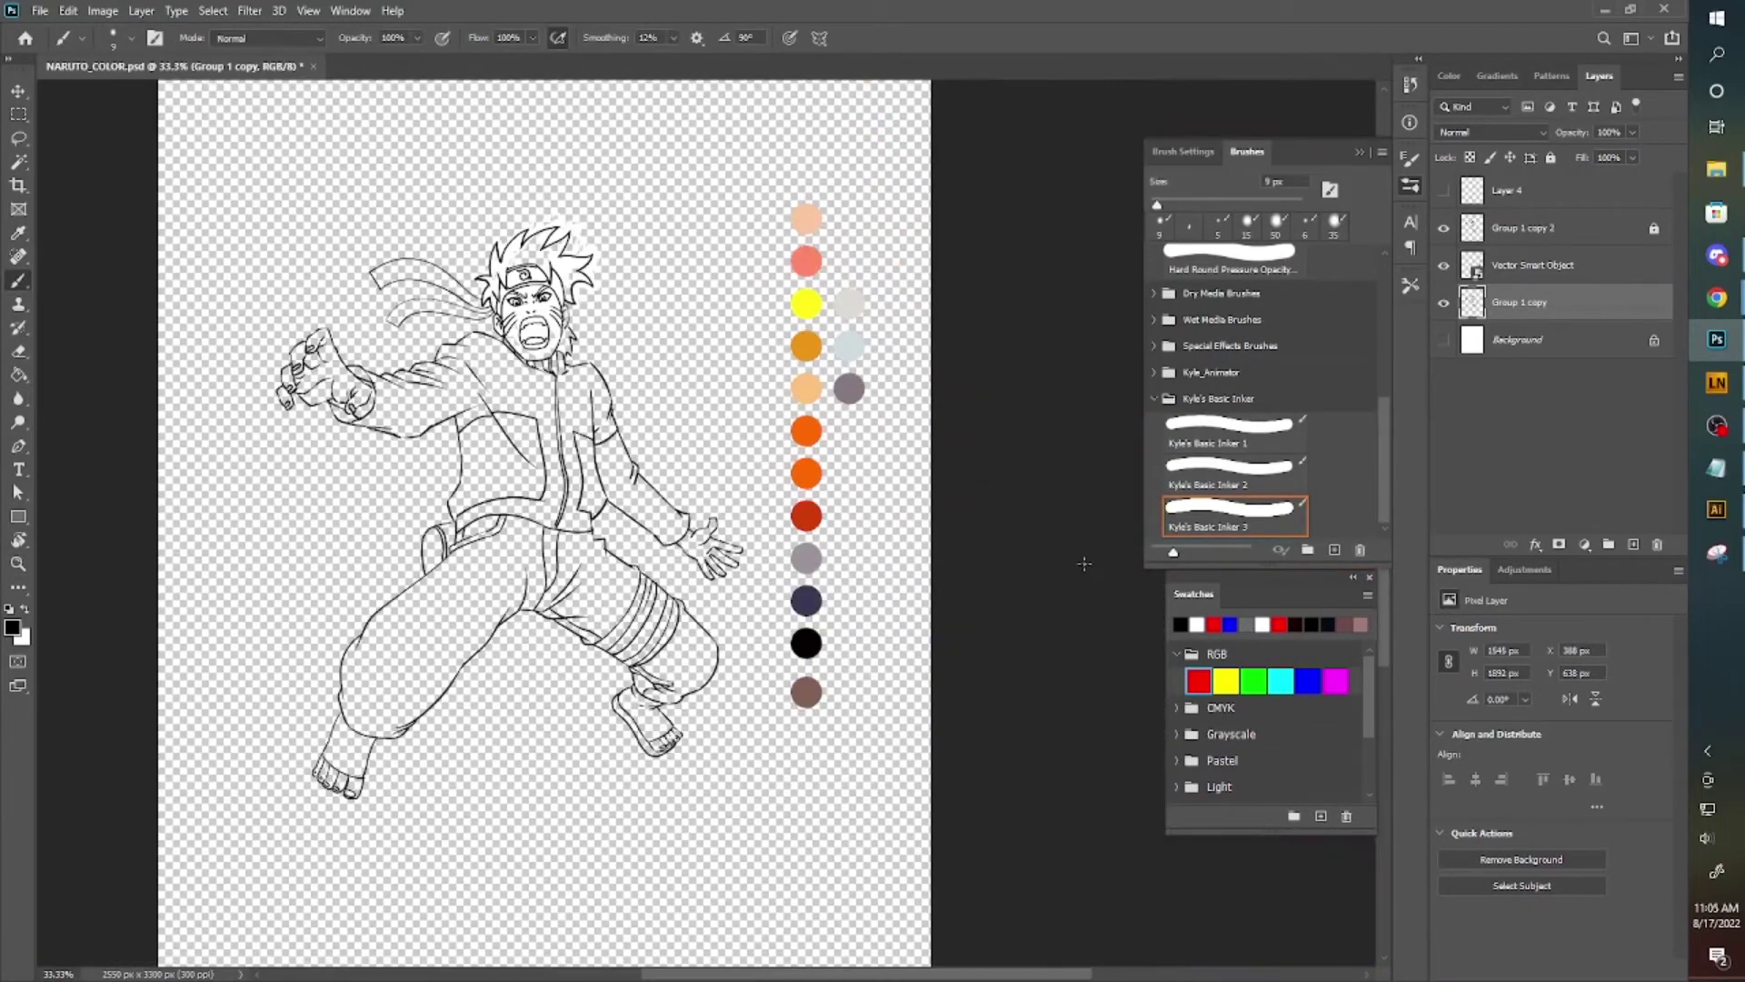
Fill the selected figure with the palette's light peach on a new layer.
{"action": "key", "text": "w"}
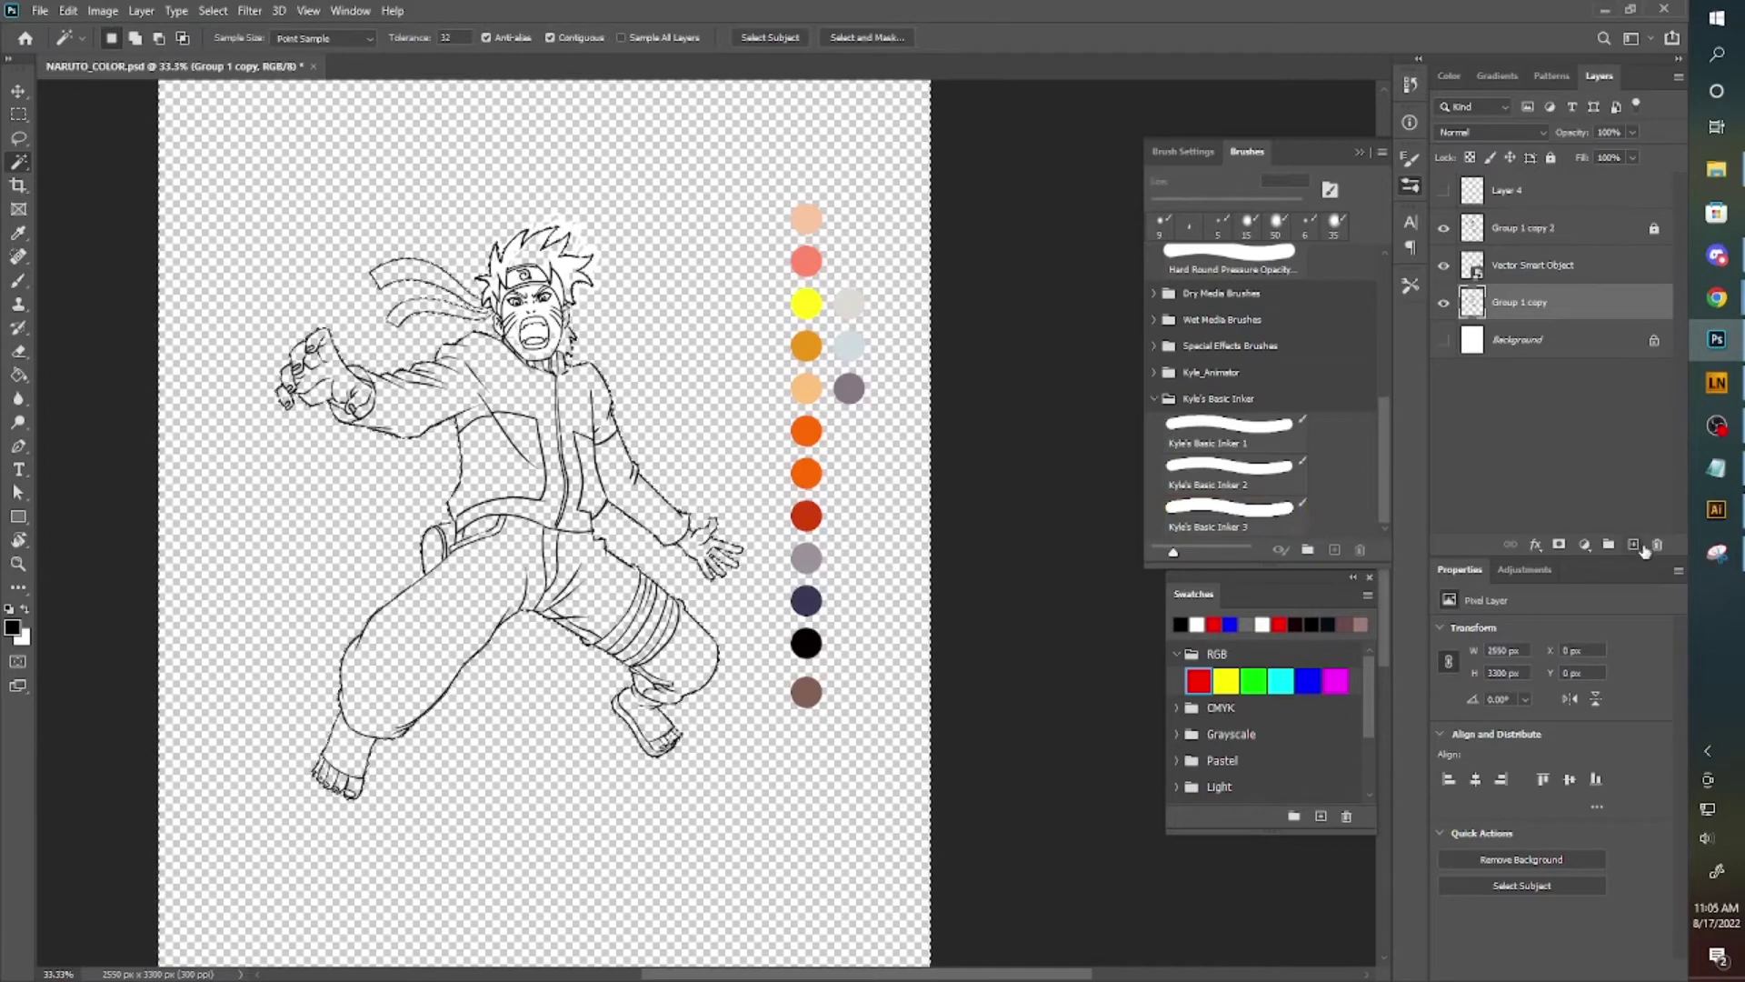
{"action": "left_click", "coordinate": [1635, 544], "text": "ctrl"}
{"action": "key", "text": "i"}
{"action": "left_click", "coordinate": [821, 207]}
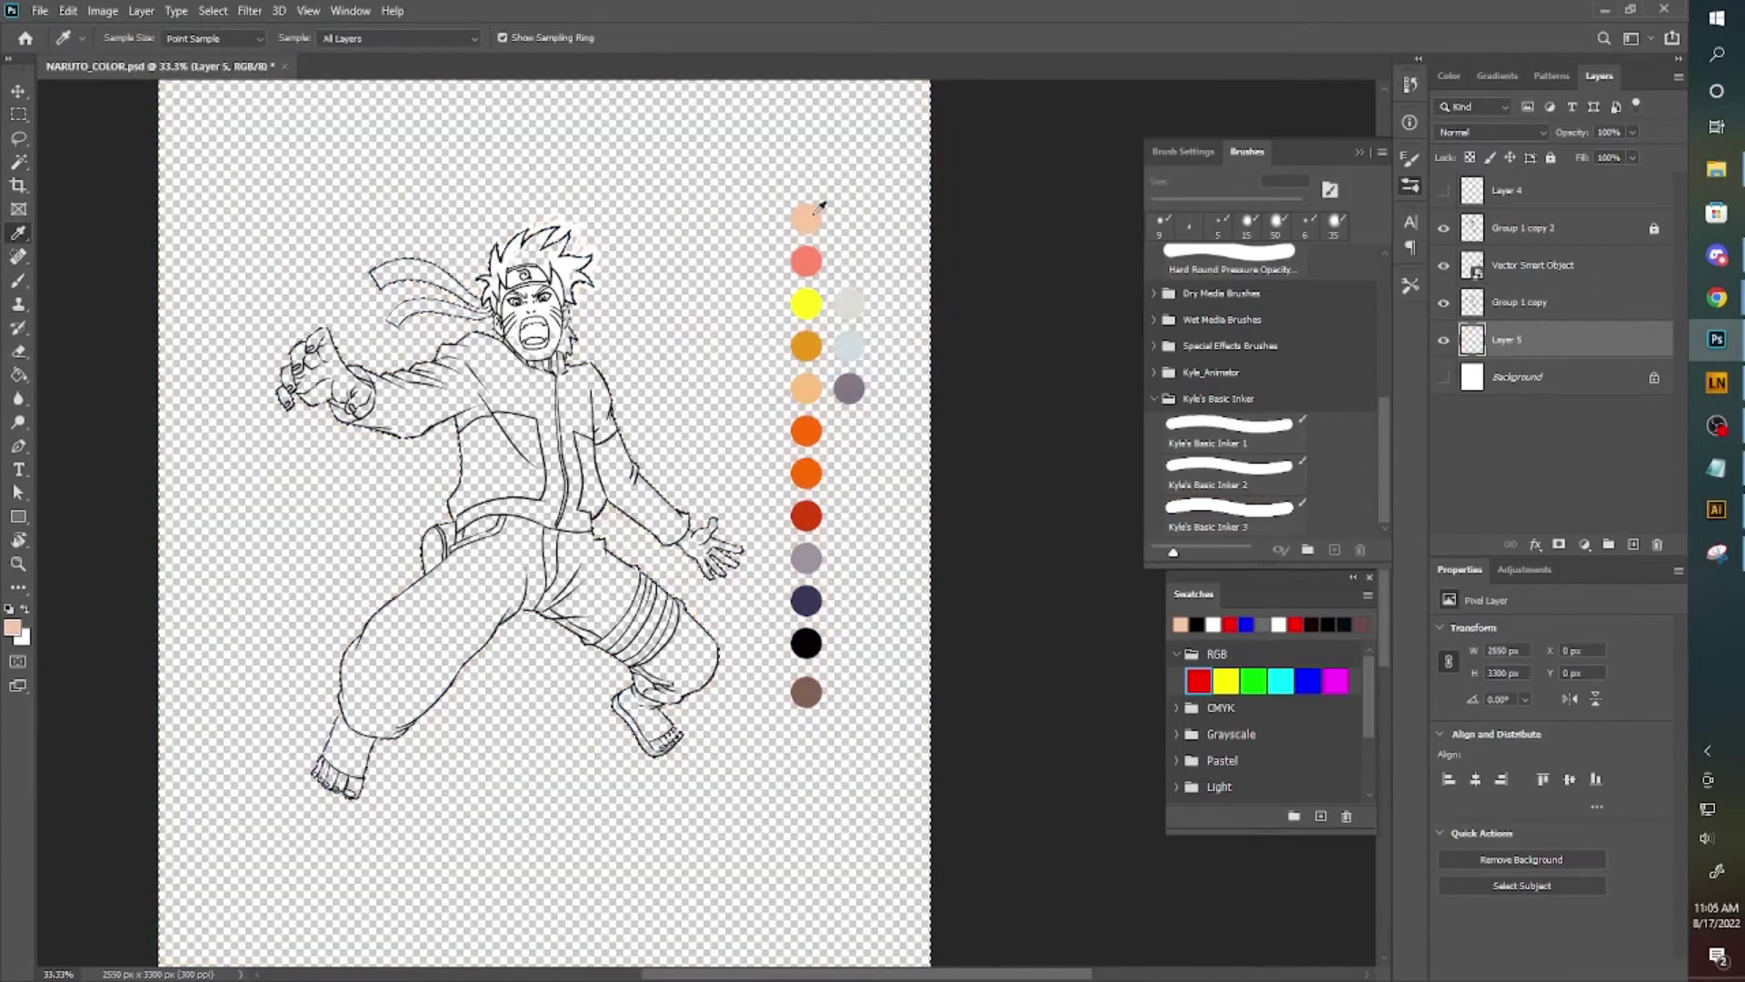
{"action": "key", "text": "alt+BackSpace"}
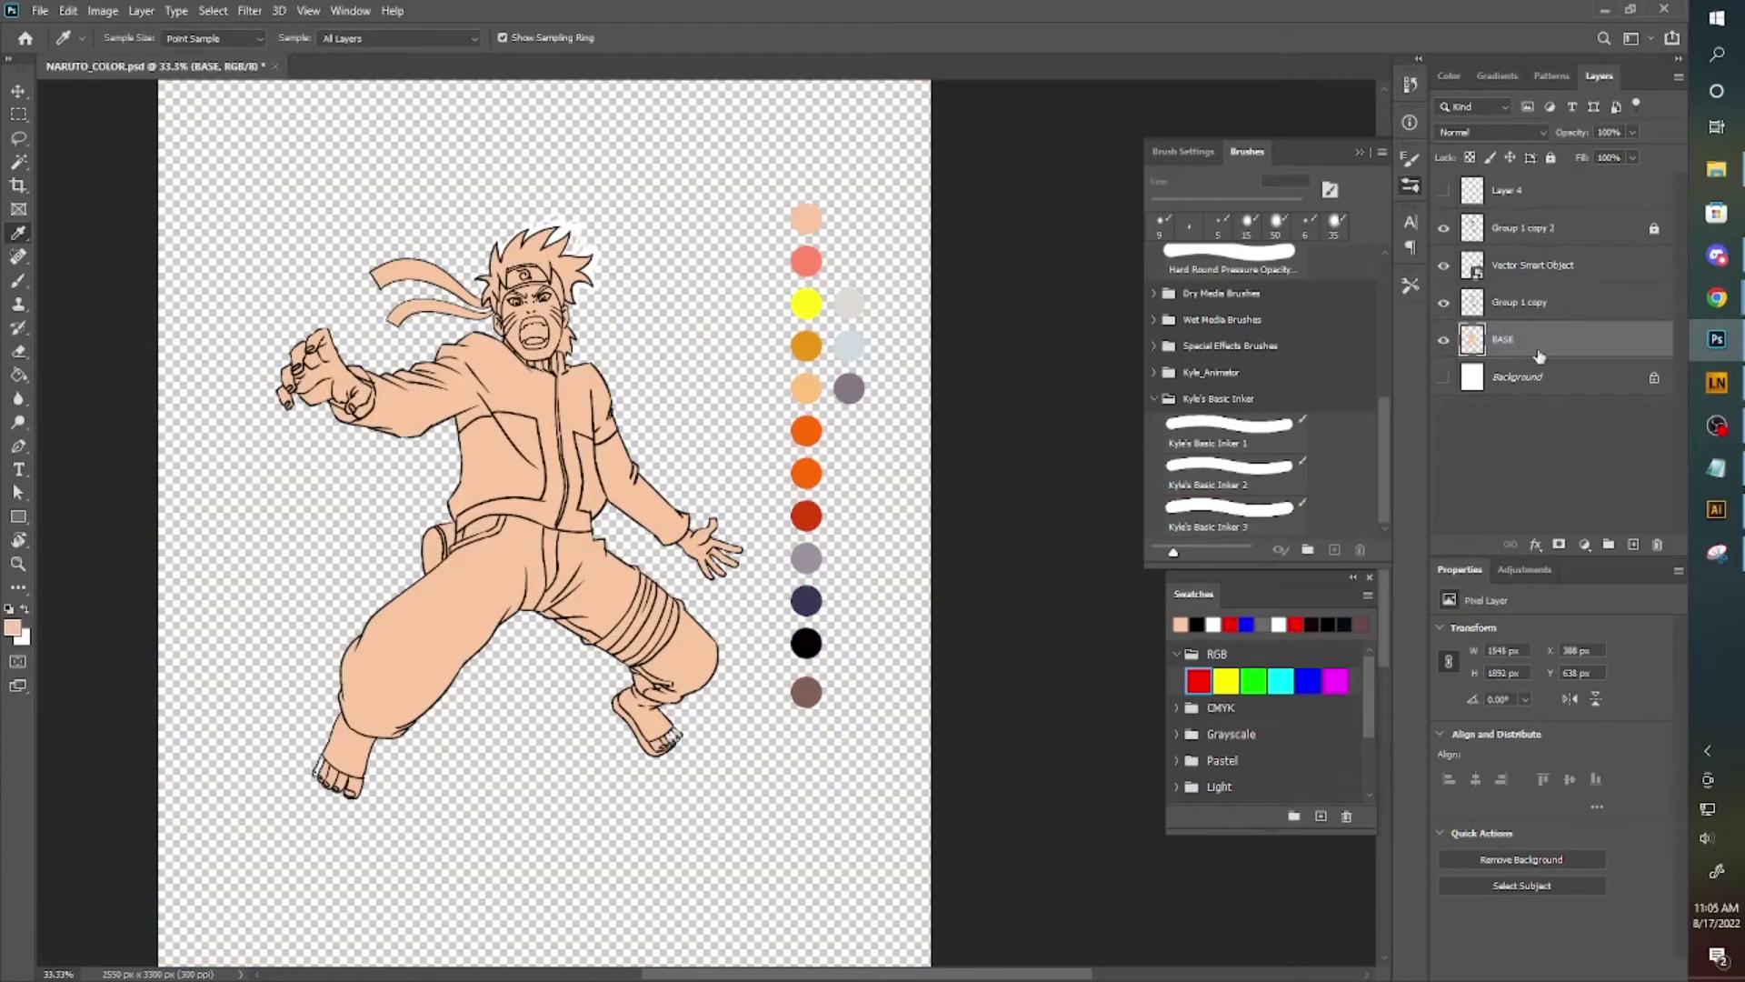
Inspect the torso and hand, then rasterize the Vector Smart Object layer.
{"action": "key", "text": "z"}
{"action": "left_click_drag", "start_coordinate": [702, 245], "coordinate": [818, 245]}
{"action": "mouse_move", "coordinate": [640, 868]}
{"action": "left_mouse_down"}
{"action": "mouse_move", "coordinate": [650, 614]}
{"action": "mouse_move", "coordinate": [573, 788]}
{"action": "left_mouse_up"}
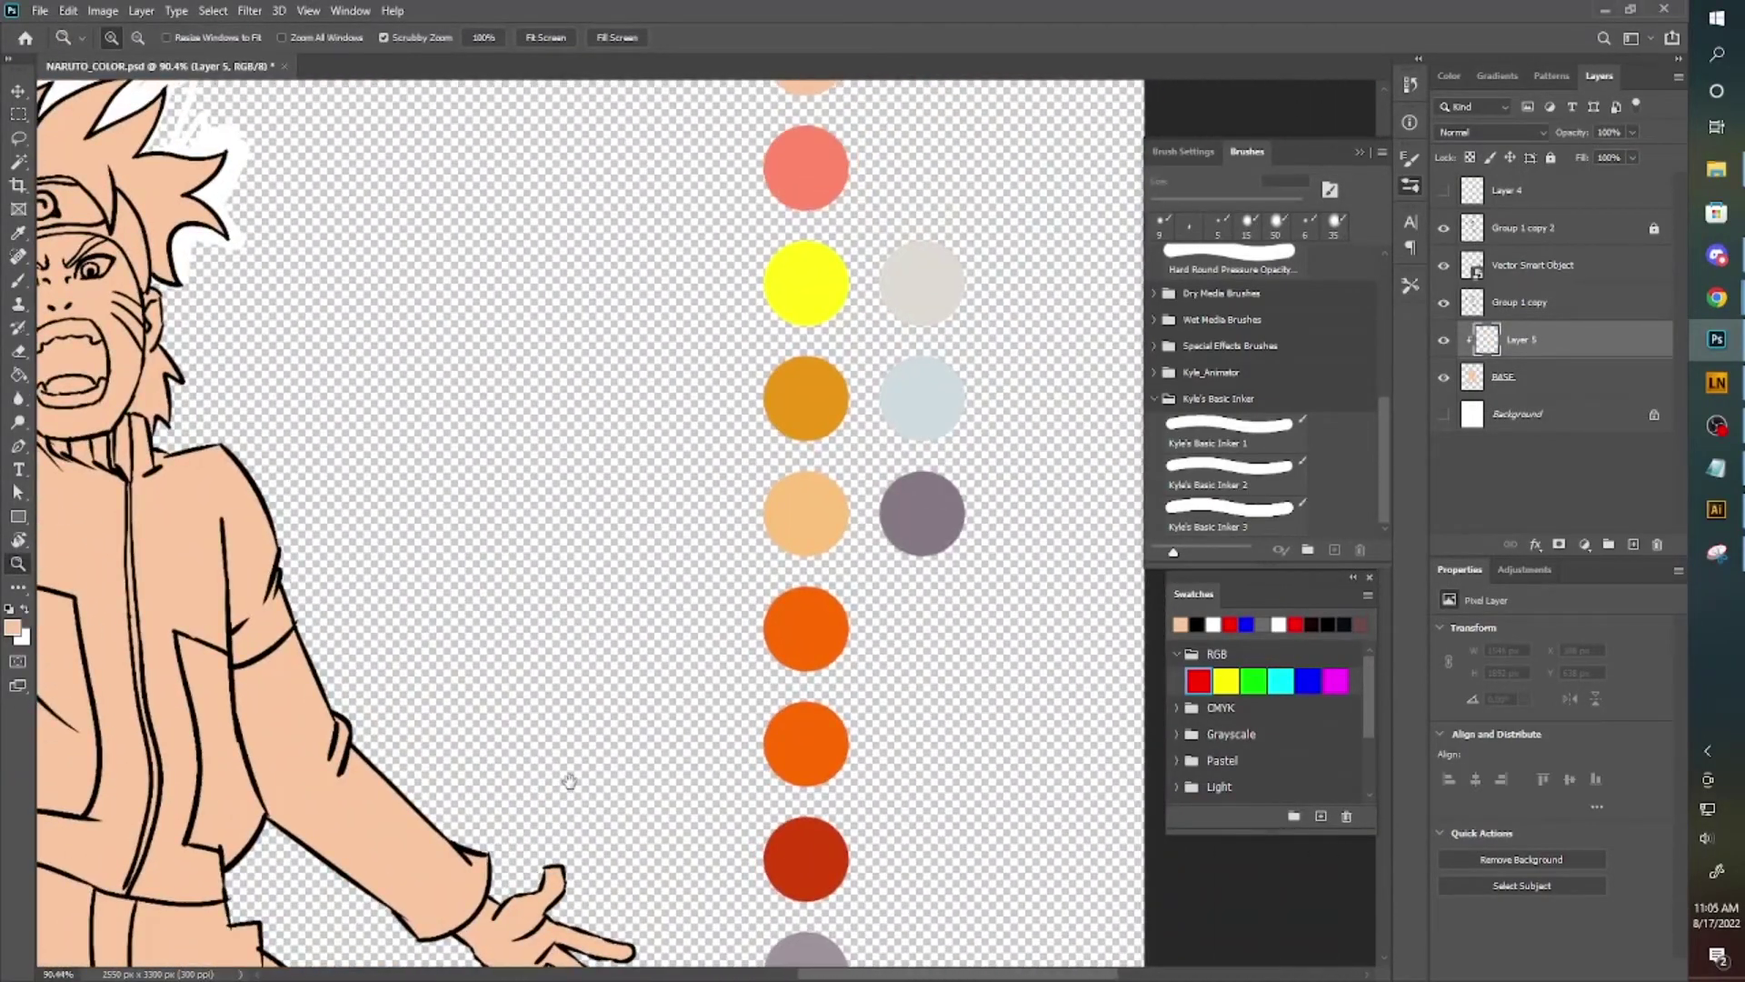
{"action": "left_click", "coordinate": [757, 571], "text": "alt"}
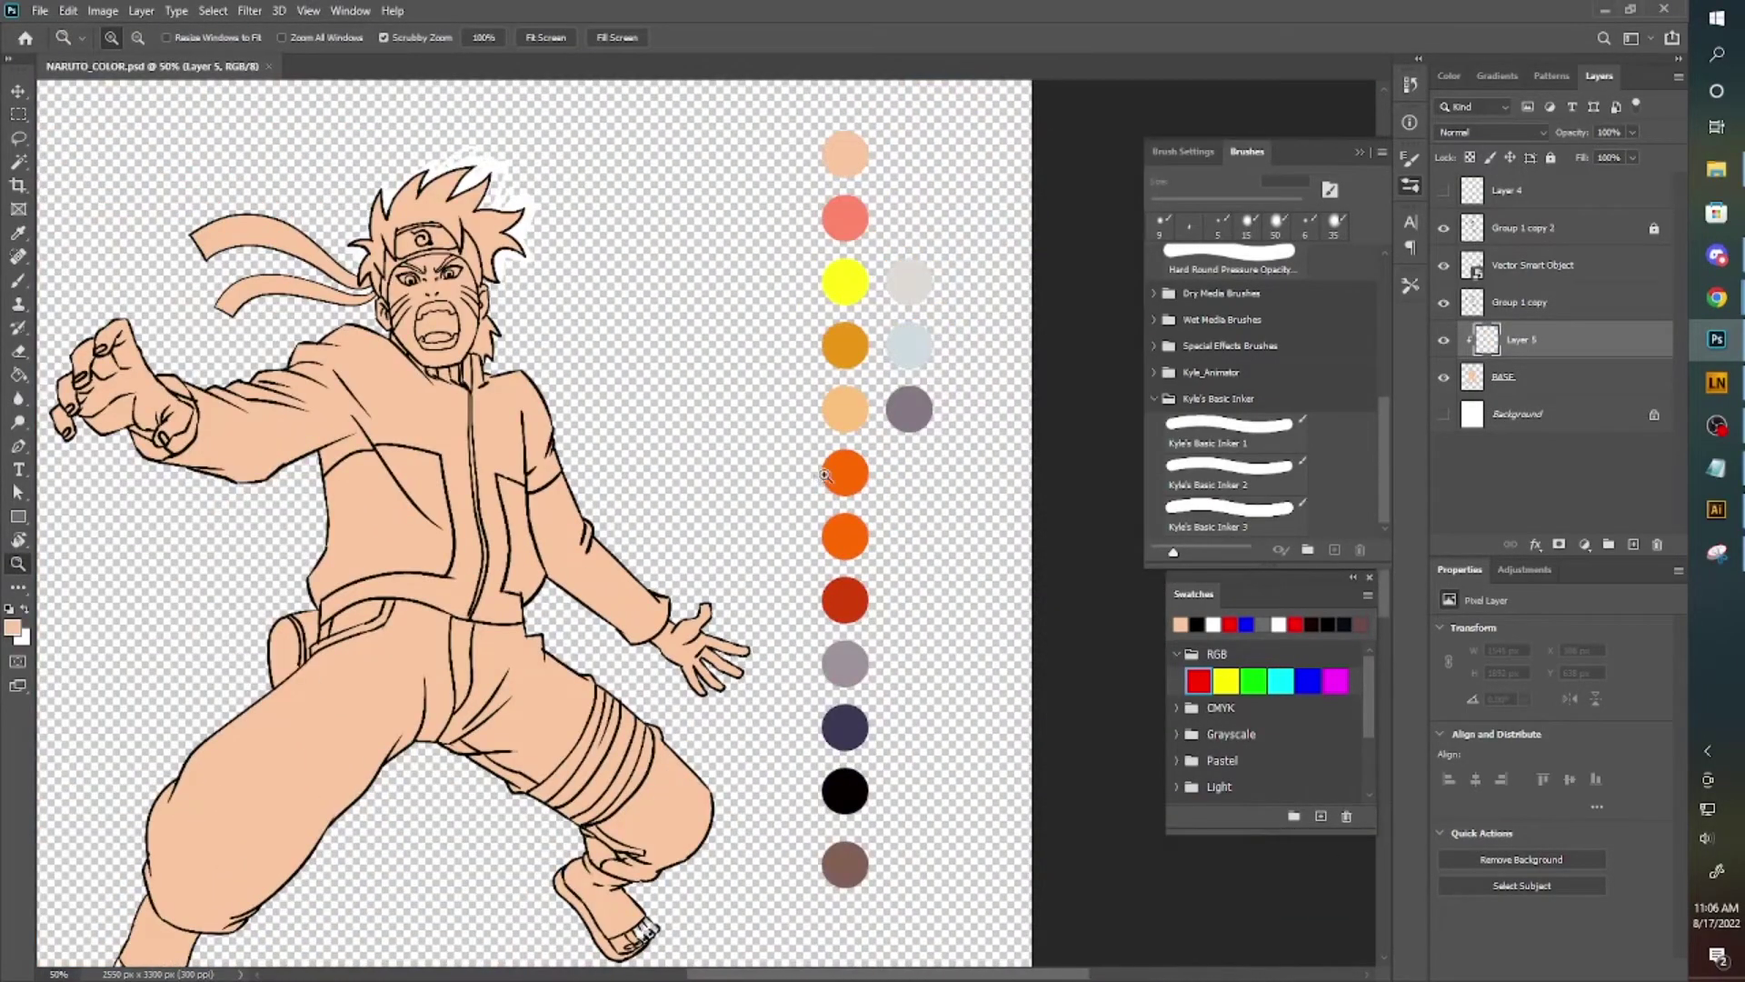
{"action": "right_click", "coordinate": [1532, 264]}
{"action": "left_click", "coordinate": [1327, 531]}
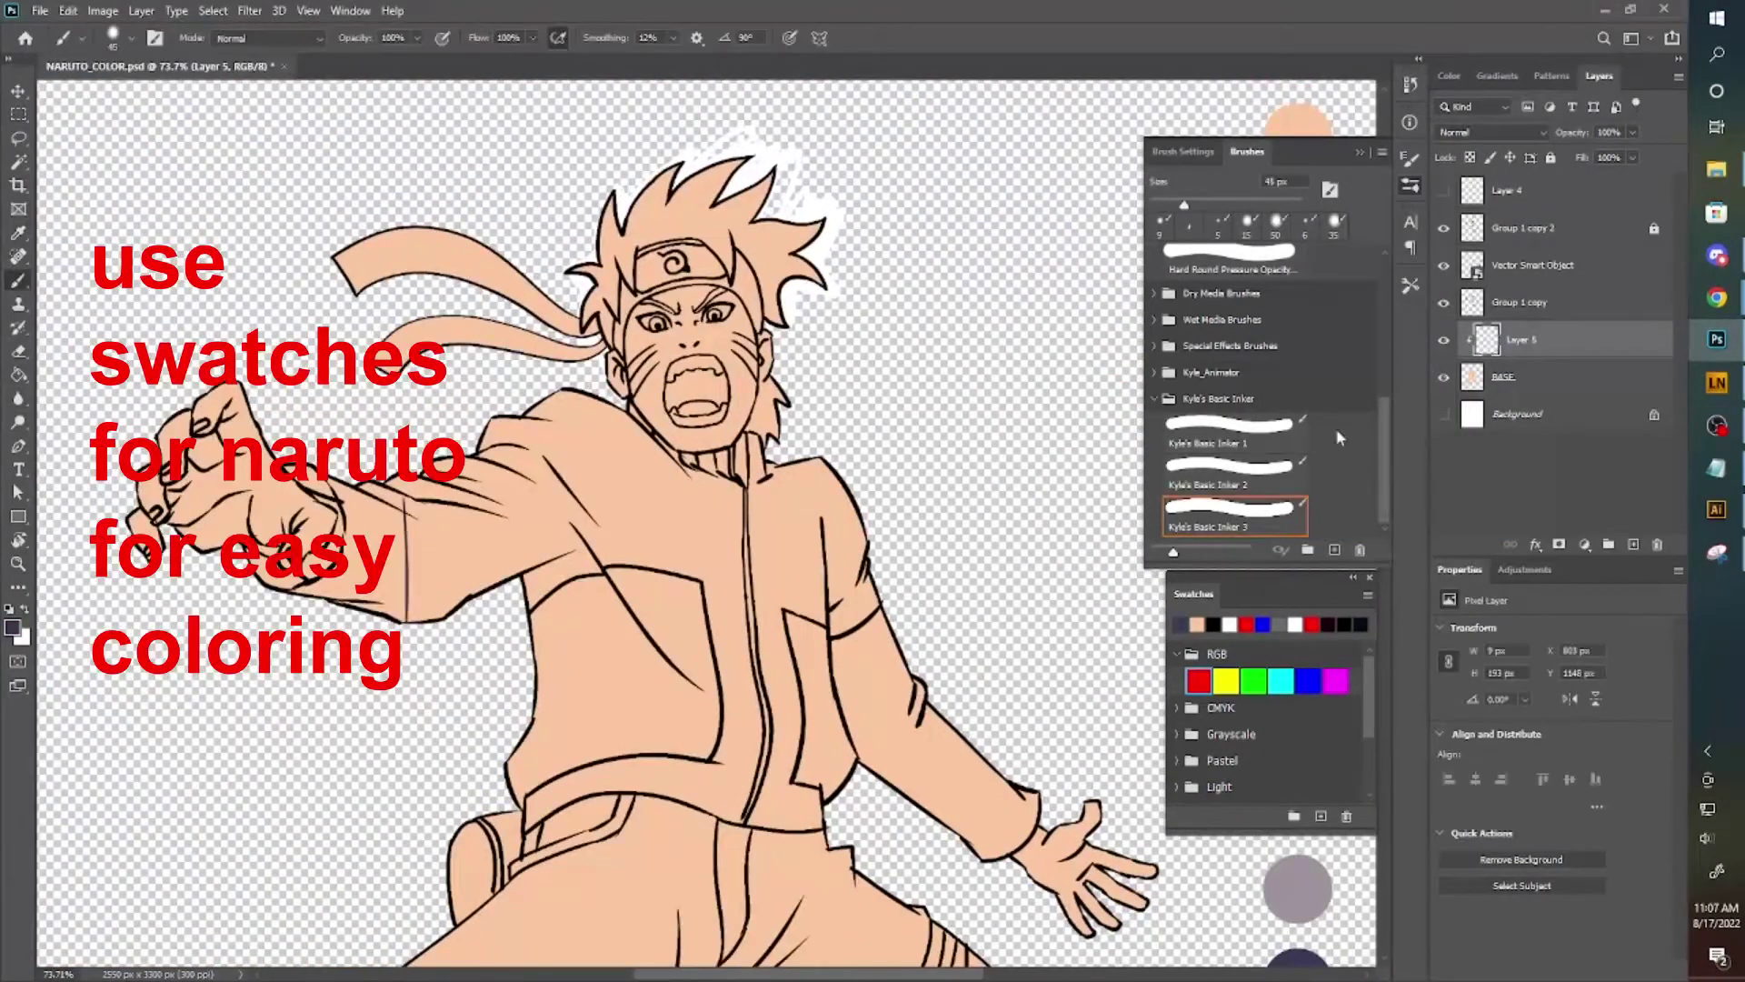
Paint the jacket sleeve and chest navy with a Hard Round brush.
{"action": "scroll", "coordinate": [1273, 409], "scroll_direction": "up", "scroll_amount": 5}
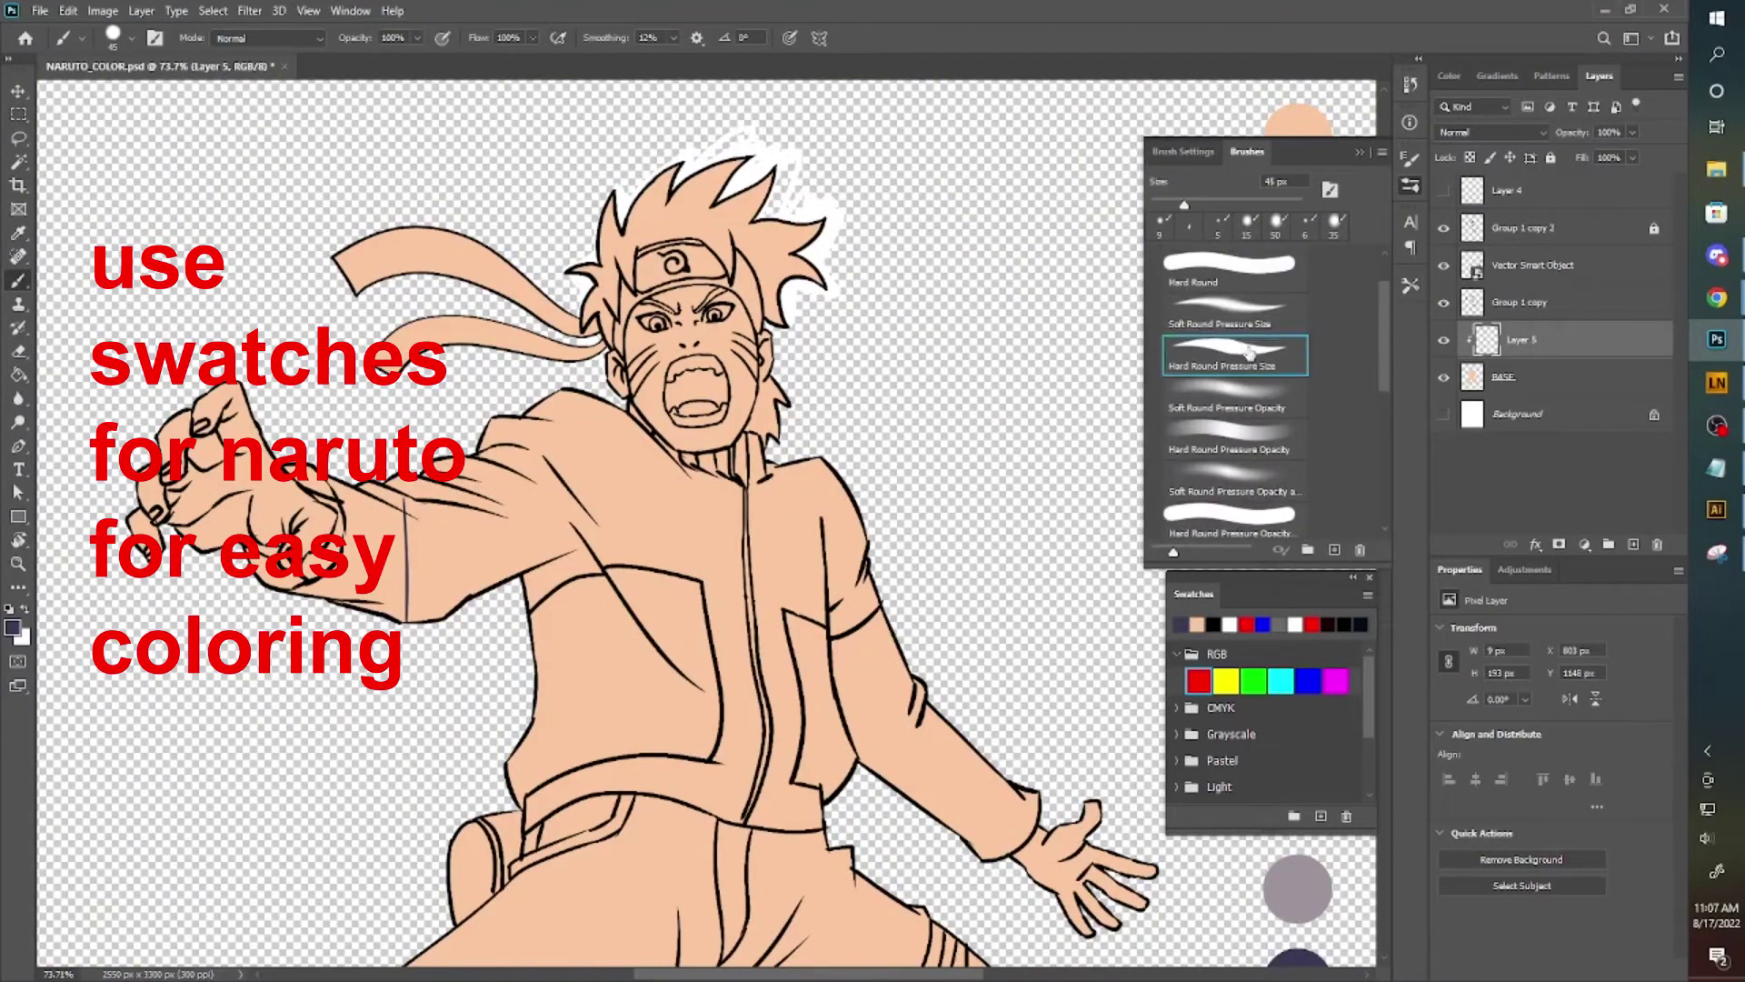
{"action": "left_click", "coordinate": [1234, 271]}
{"action": "mouse_move", "coordinate": [437, 509]}
{"action": "left_mouse_down"}
{"action": "mouse_move", "coordinate": [735, 644]}
{"action": "mouse_move", "coordinate": [787, 721]}
{"action": "left_mouse_up"}
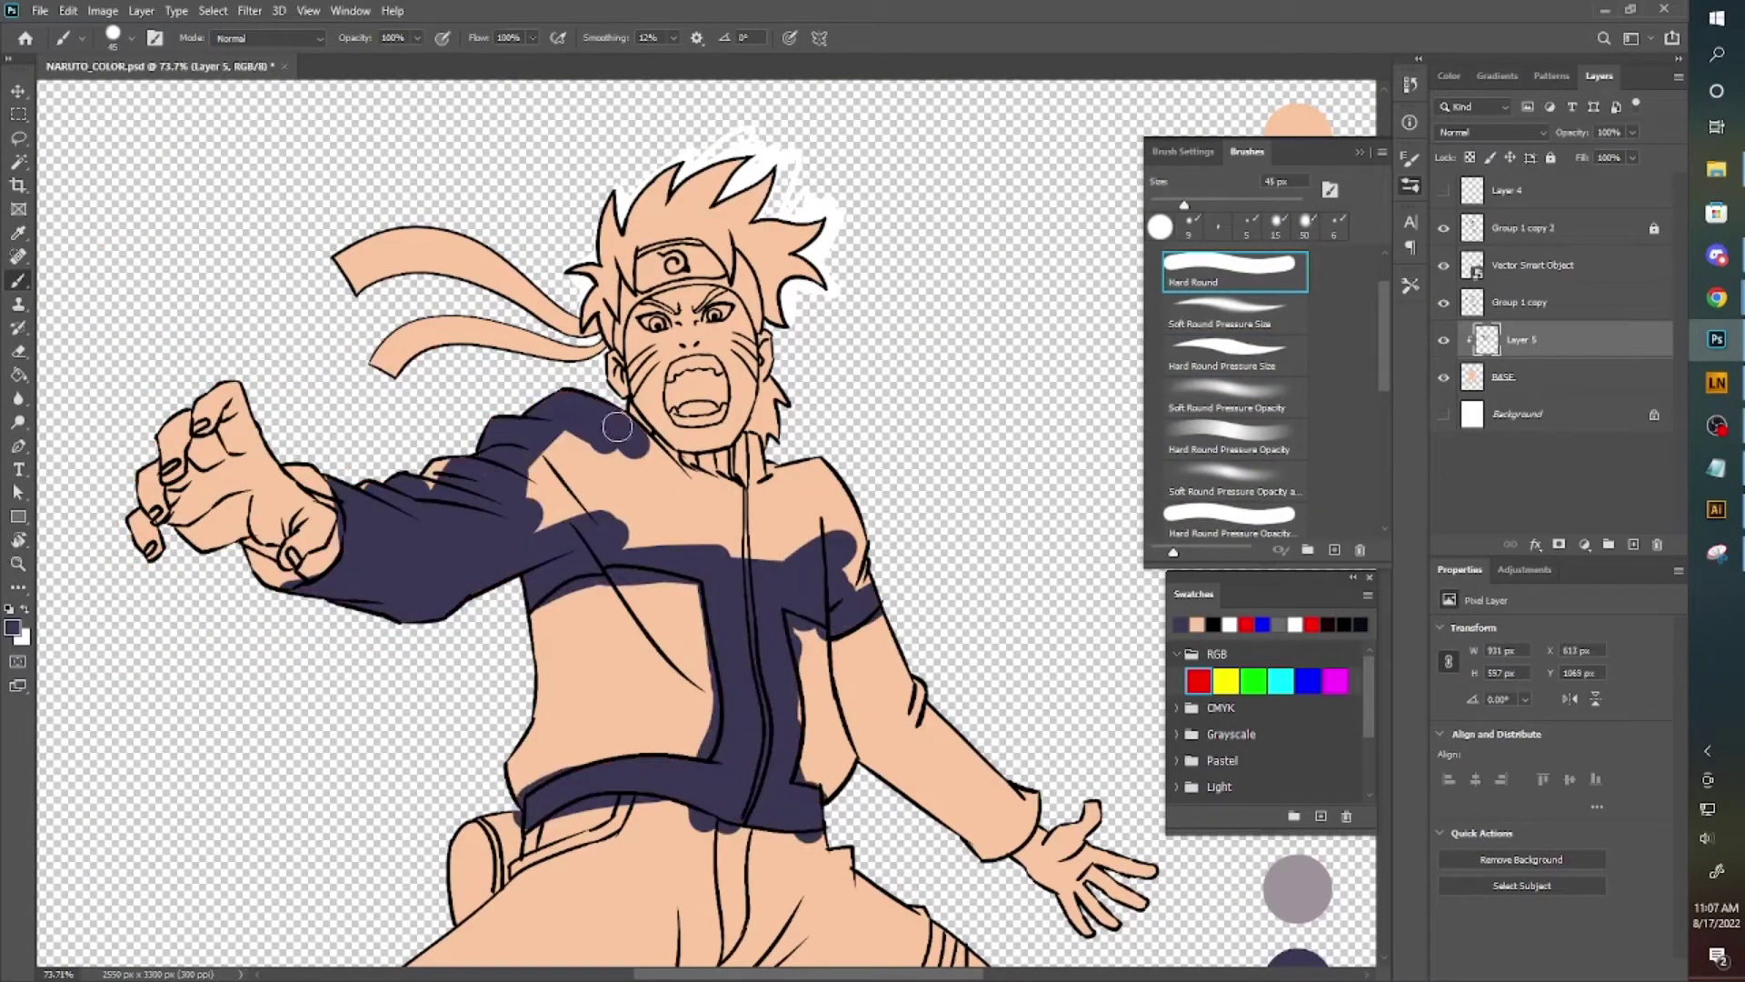
{"action": "mouse_move", "coordinate": [617, 426]}
{"action": "left_mouse_down"}
{"action": "mouse_move", "coordinate": [791, 545]}
{"action": "mouse_move", "coordinate": [663, 534]}
{"action": "left_mouse_up"}
{"action": "scroll", "coordinate": [667, 458], "scroll_direction": "up", "scroll_amount": 5}
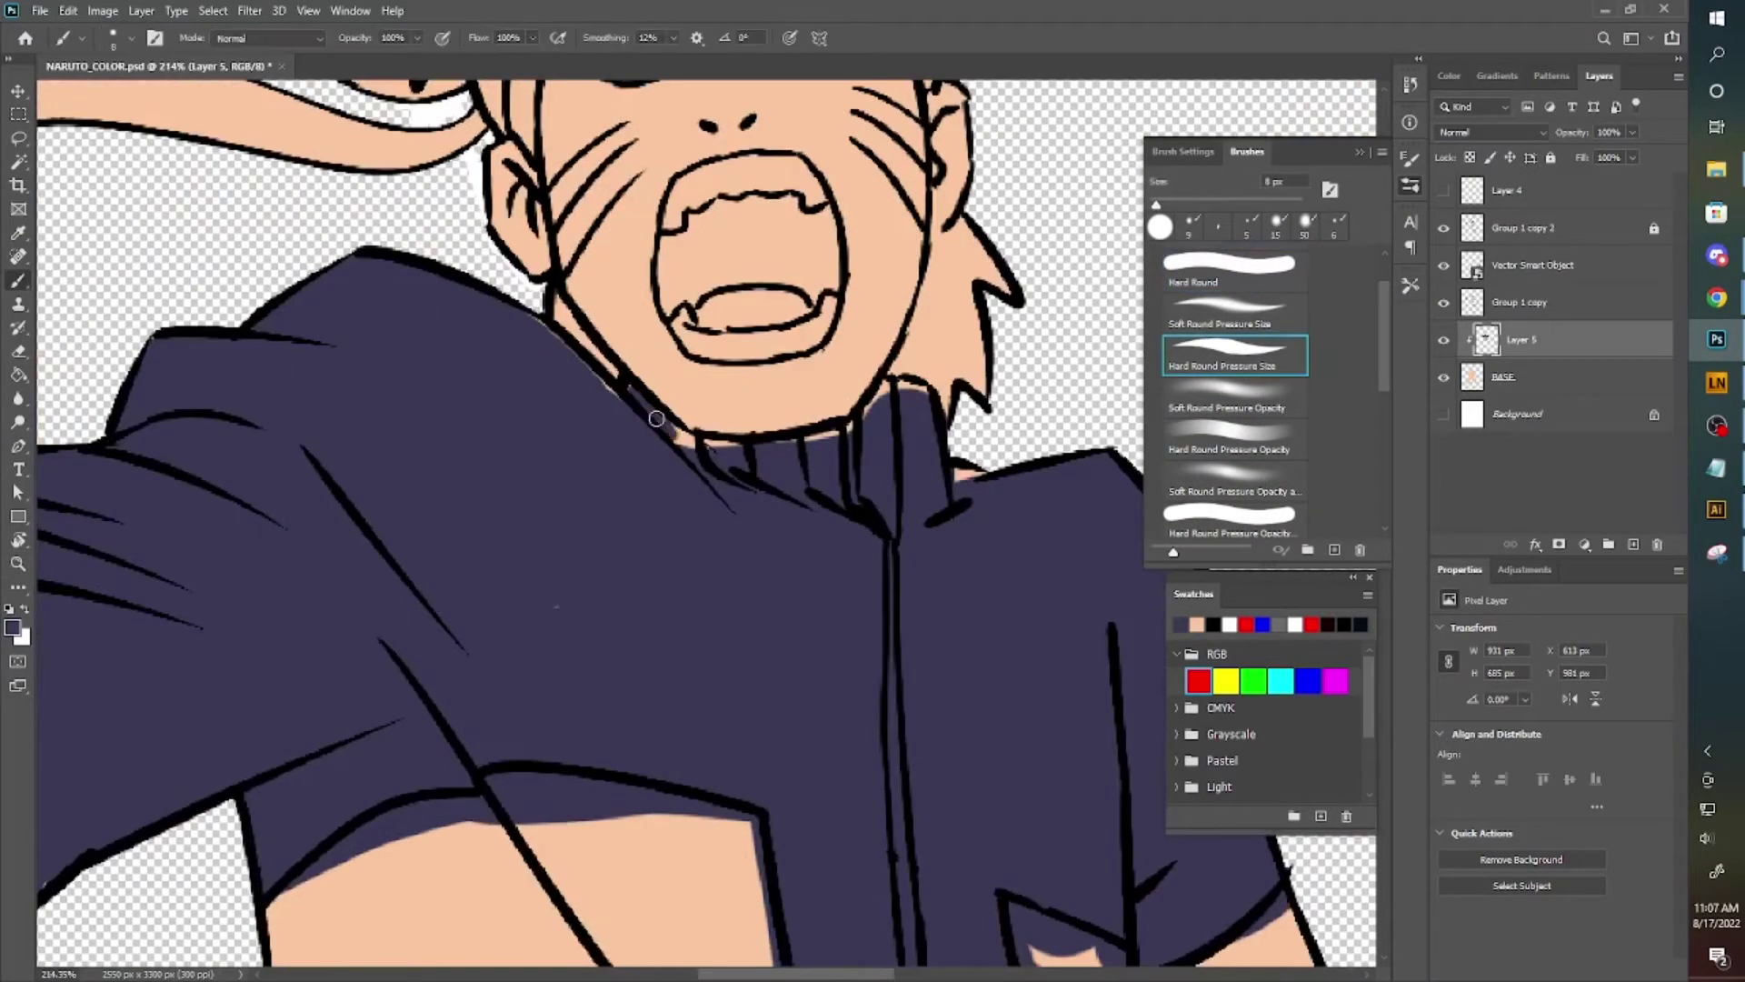
Paint the leg band navy and the foot wrap black.
{"action": "key", "text": "z"}
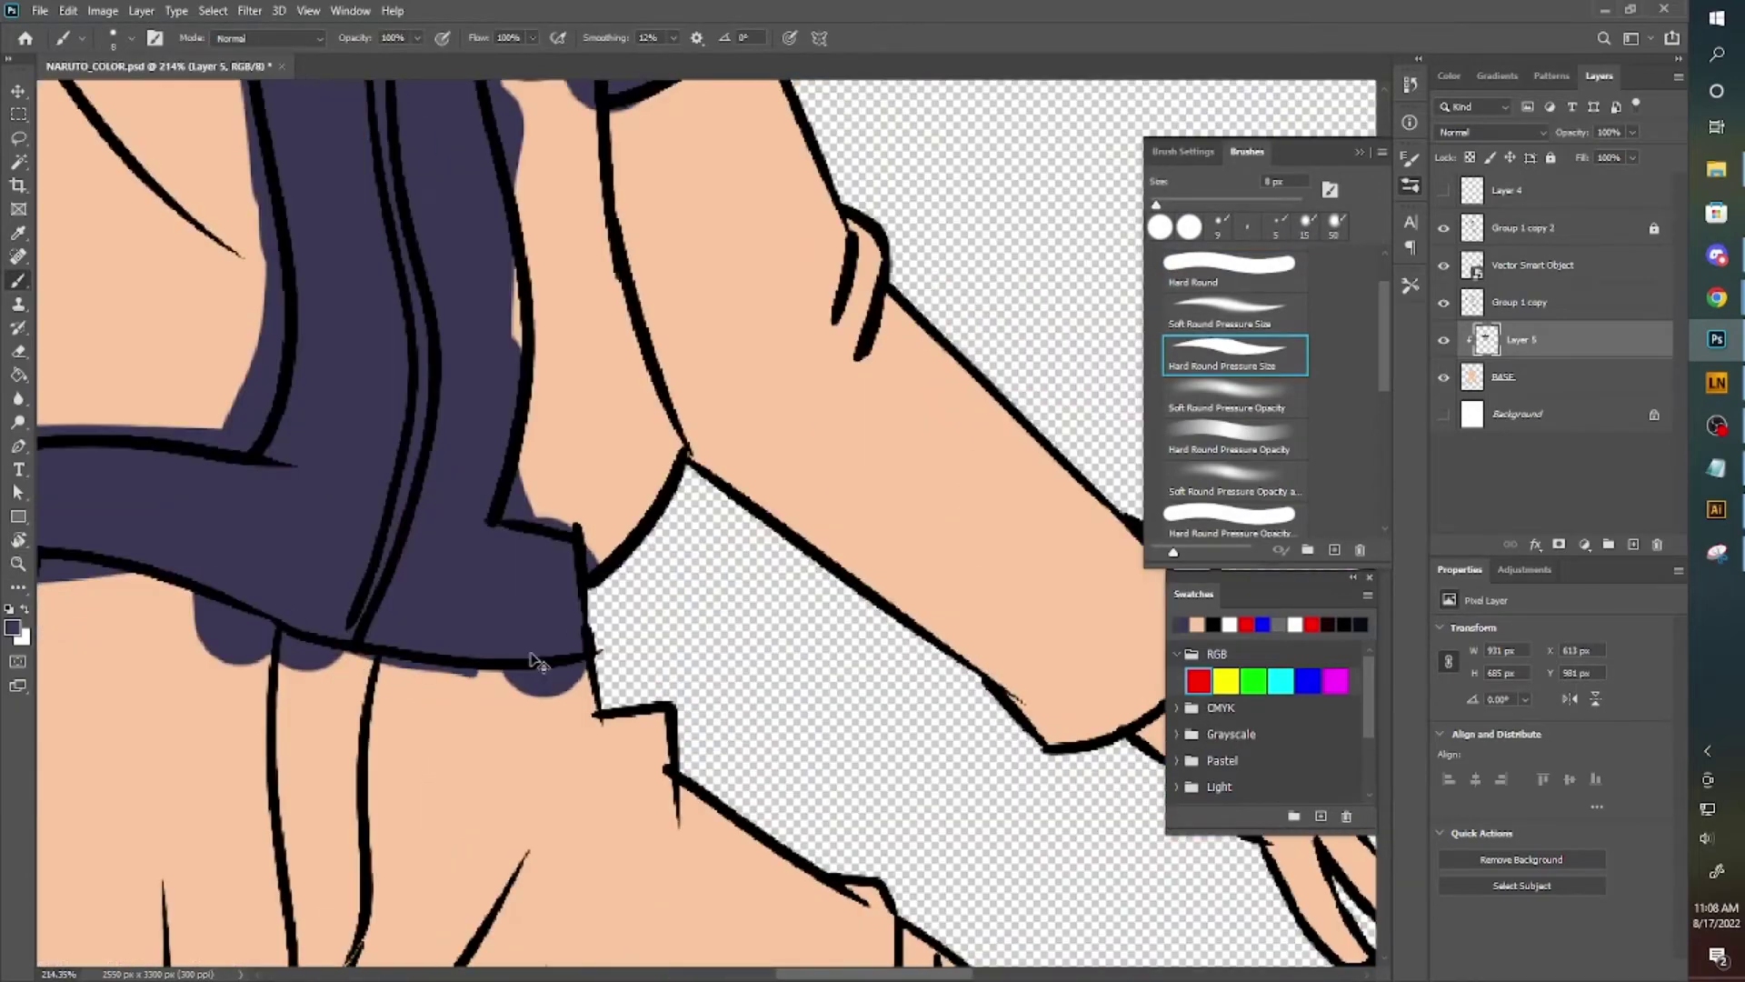
{"action": "left_click_drag", "start_coordinate": [479, 636], "coordinate": [772, 651]}
{"action": "key", "text": "b"}
{"action": "mouse_move", "coordinate": [677, 686]}
{"action": "left_mouse_down"}
{"action": "mouse_move", "coordinate": [727, 668]}
{"action": "mouse_move", "coordinate": [772, 586]}
{"action": "left_mouse_up"}
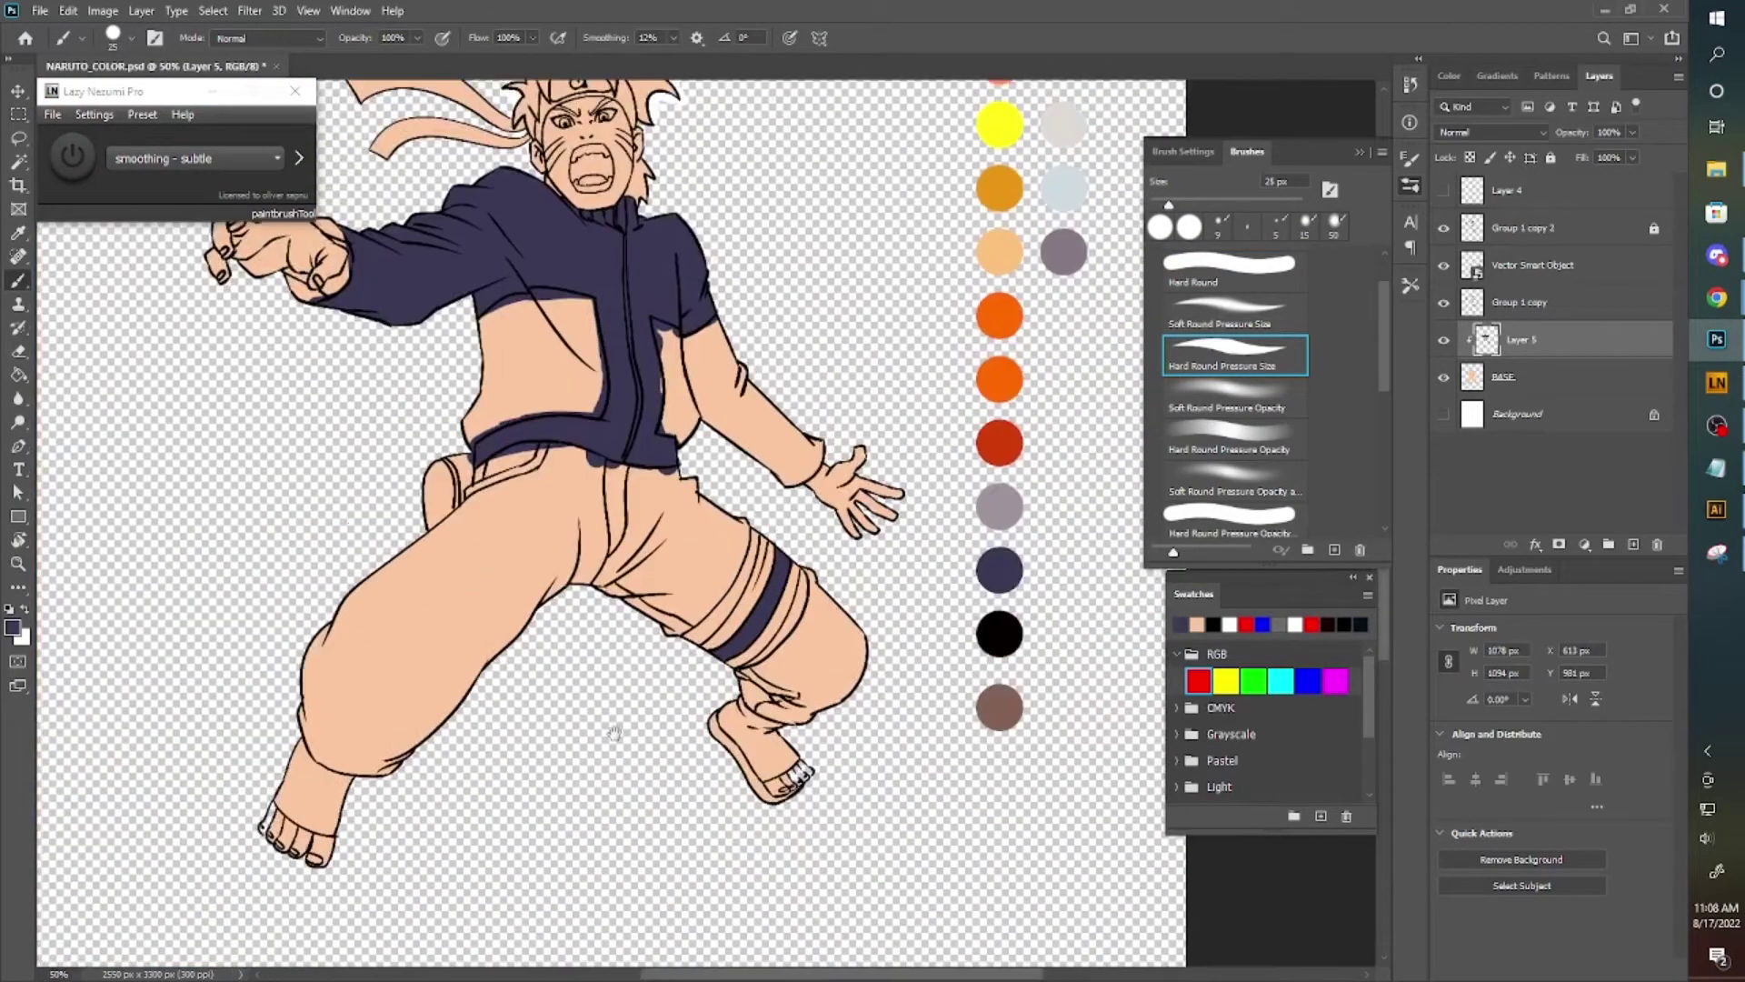
{"action": "left_click", "coordinate": [997, 635]}
{"action": "left_click_drag", "start_coordinate": [293, 695], "coordinate": [323, 818]}
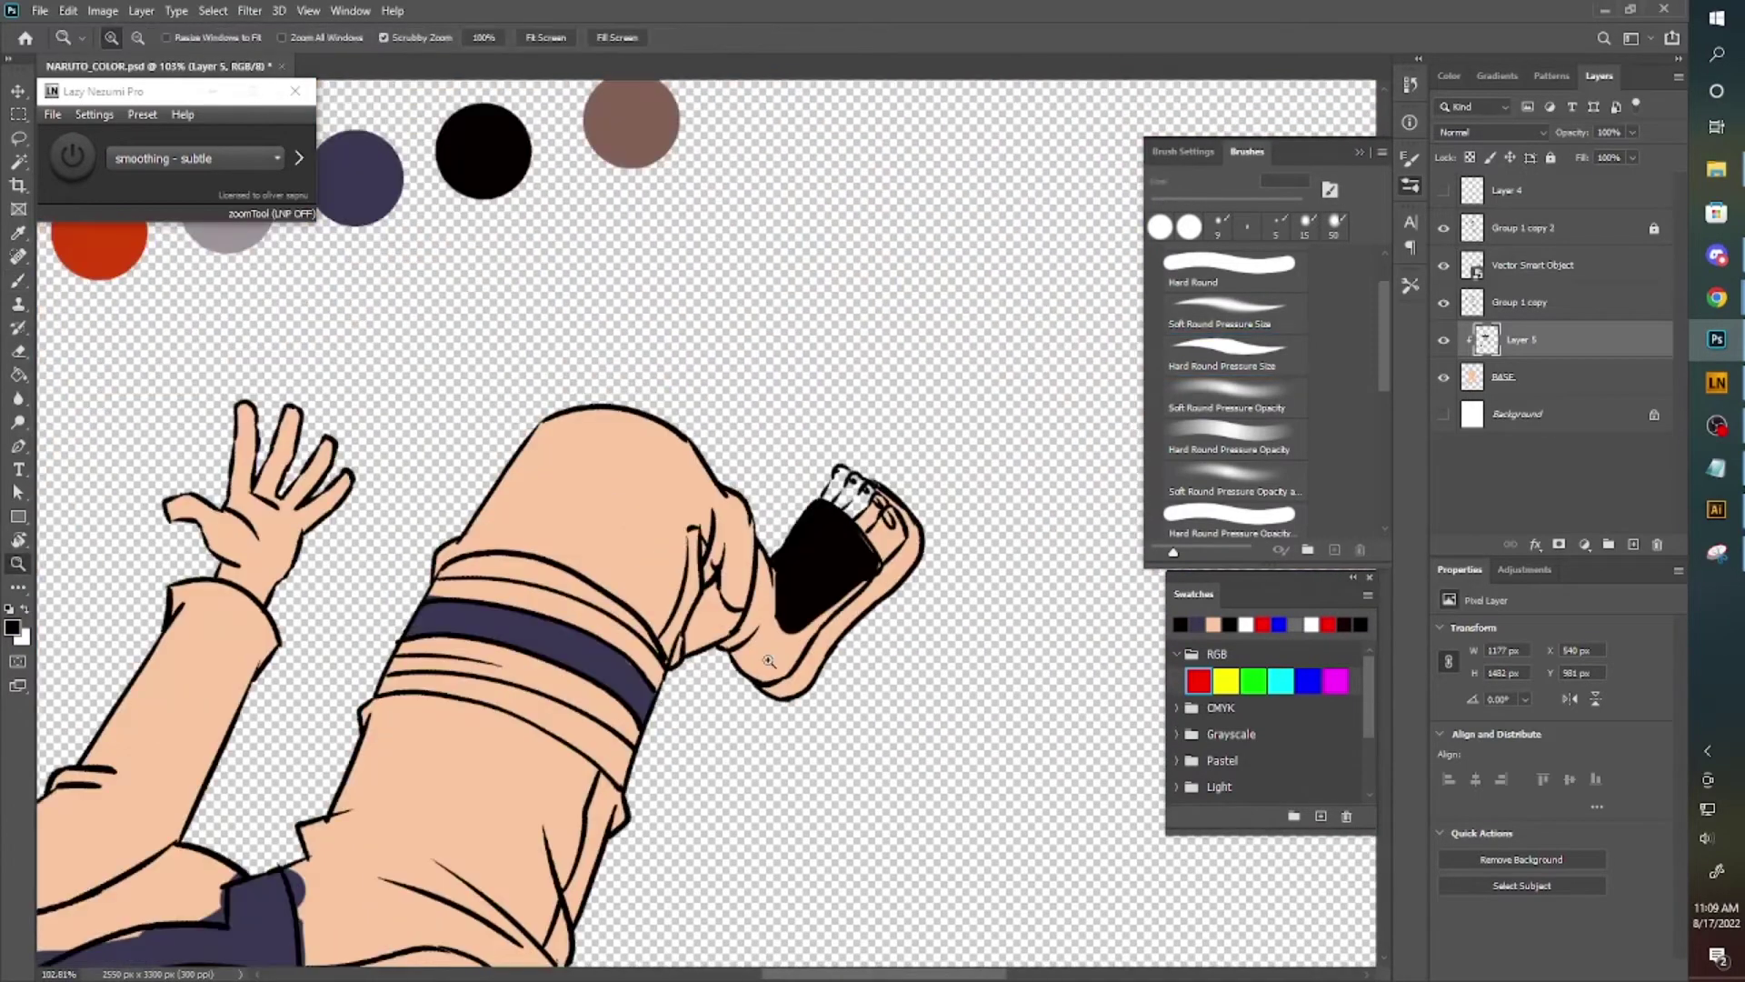
{"action": "left_click_drag", "start_coordinate": [773, 496], "coordinate": [731, 622]}
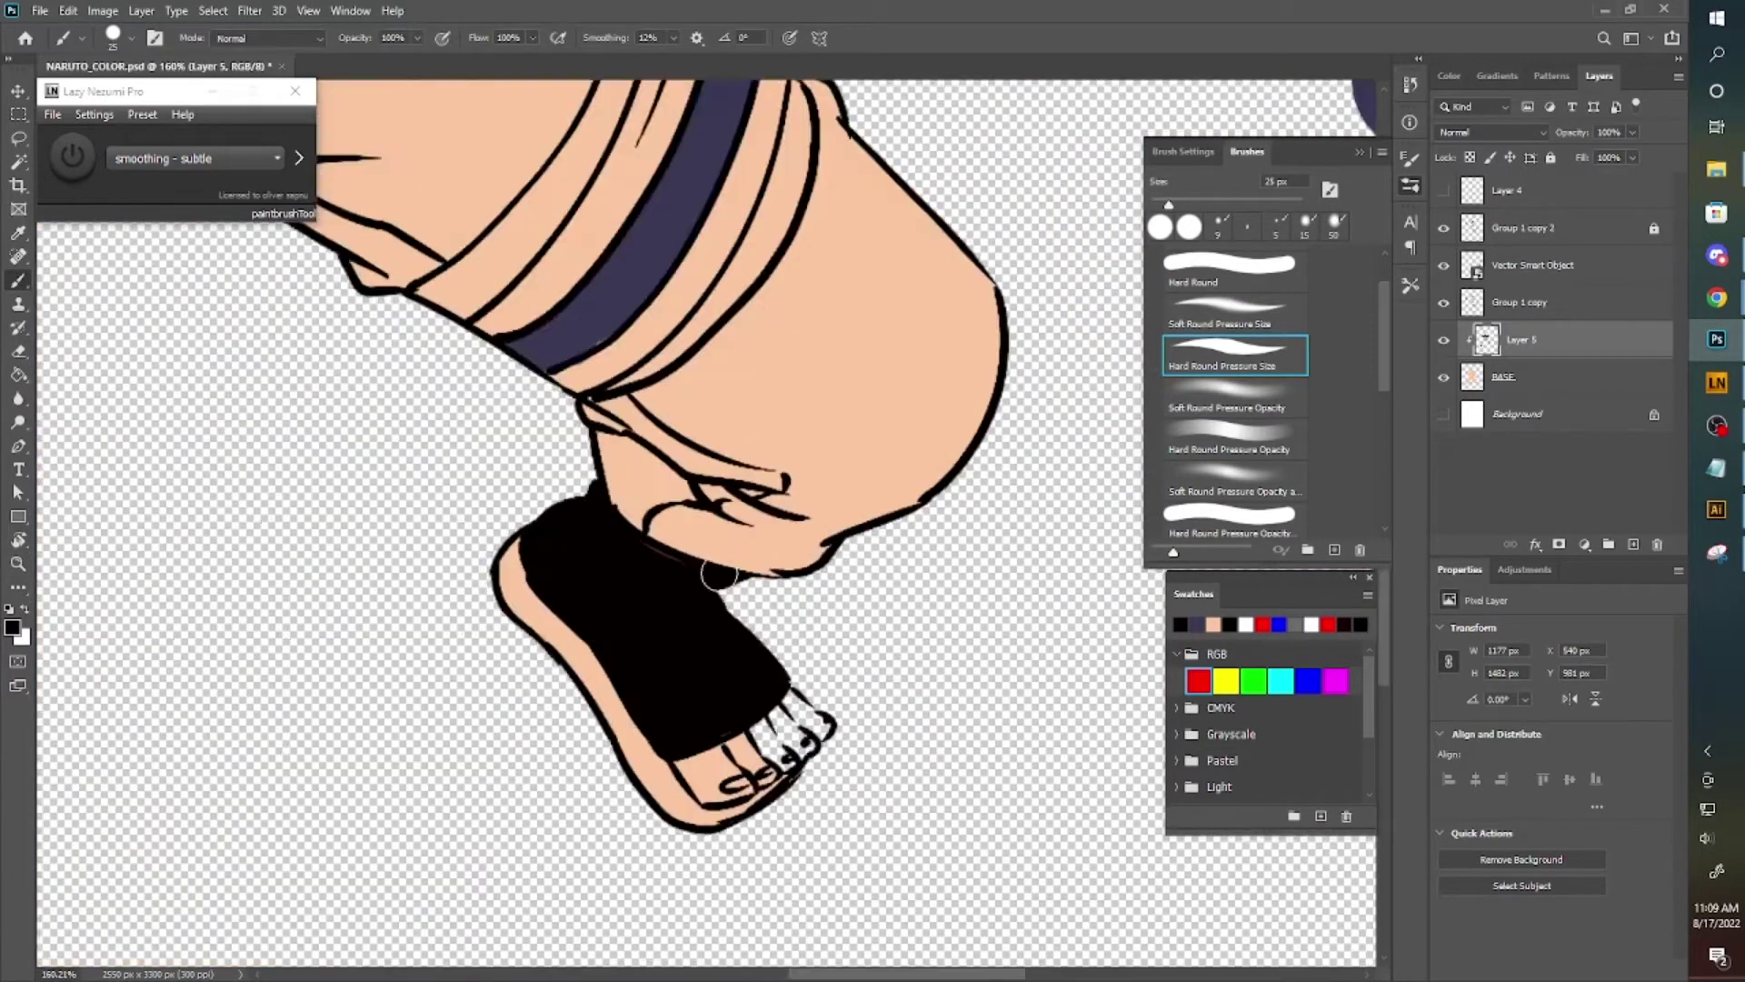
Paint the lower jacket orange and fill the Magic Wand–selected pants with orange.
{"action": "scroll", "coordinate": [656, 544], "scroll_direction": "up", "scroll_amount": 5}
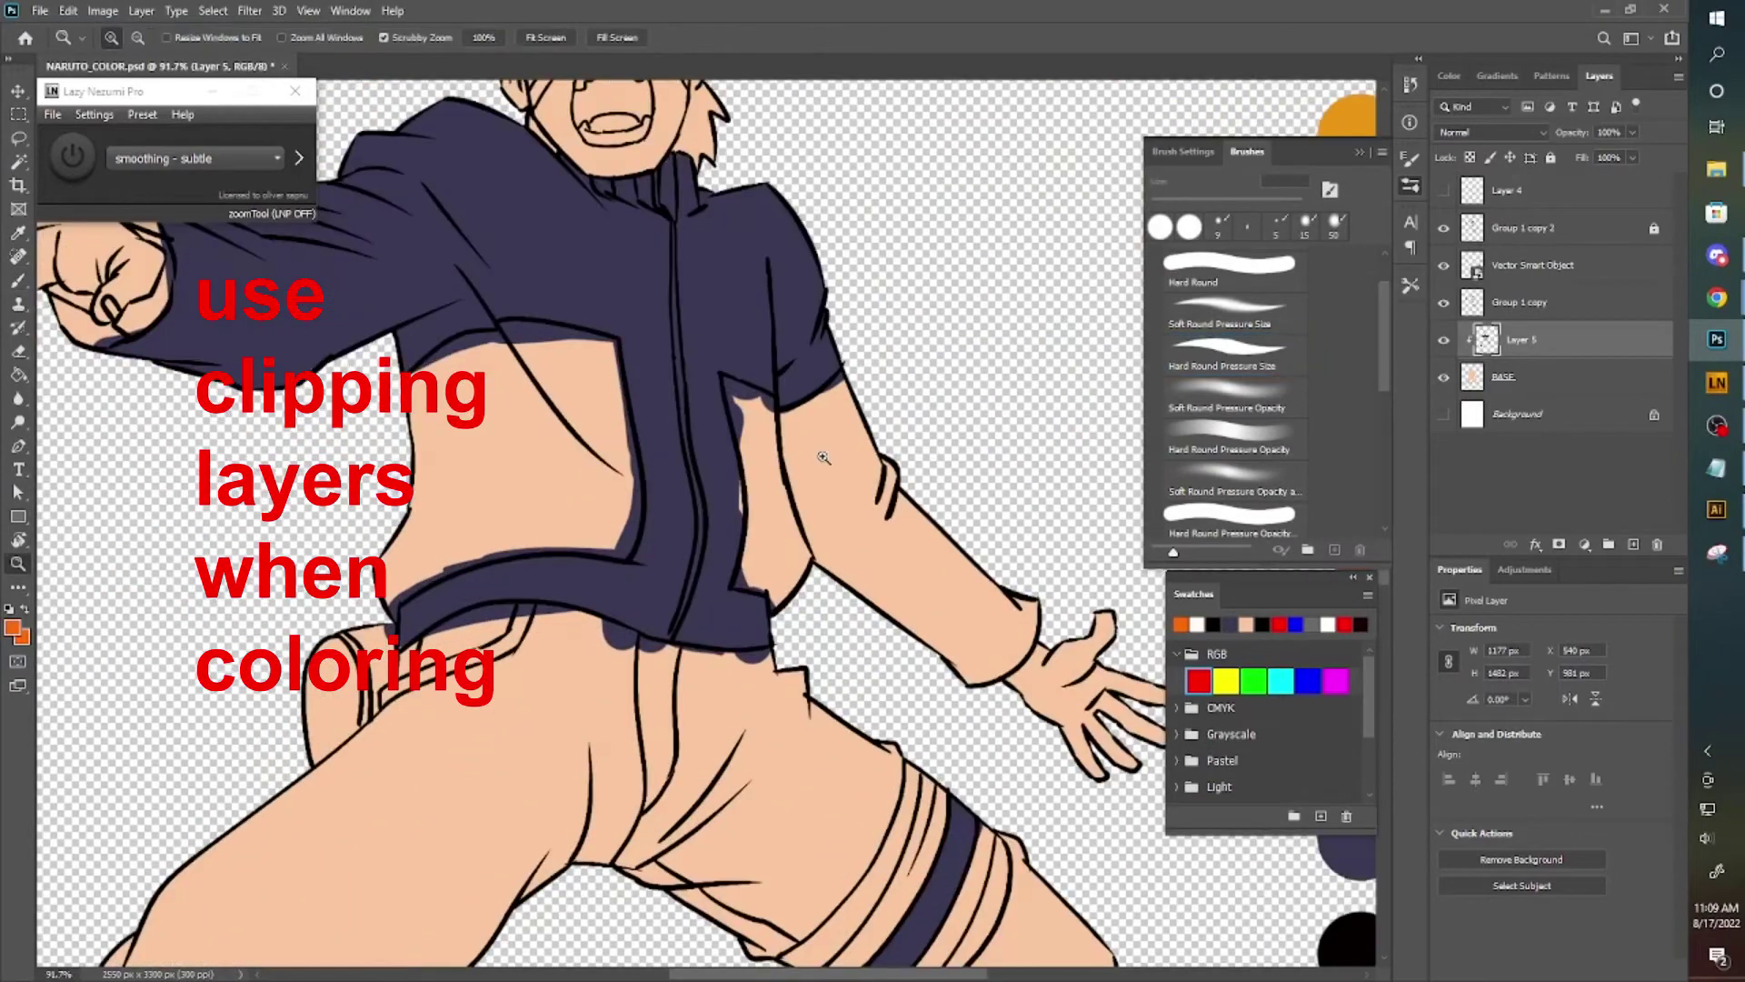
{"action": "mouse_move", "coordinate": [482, 482]}
{"action": "left_mouse_down"}
{"action": "mouse_move", "coordinate": [591, 416]}
{"action": "mouse_move", "coordinate": [764, 509]}
{"action": "mouse_move", "coordinate": [827, 637]}
{"action": "left_mouse_up"}
{"action": "left_click", "coordinate": [1536, 302]}
{"action": "key", "text": "w"}
{"action": "left_click", "coordinate": [520, 507], "text": "shift"}
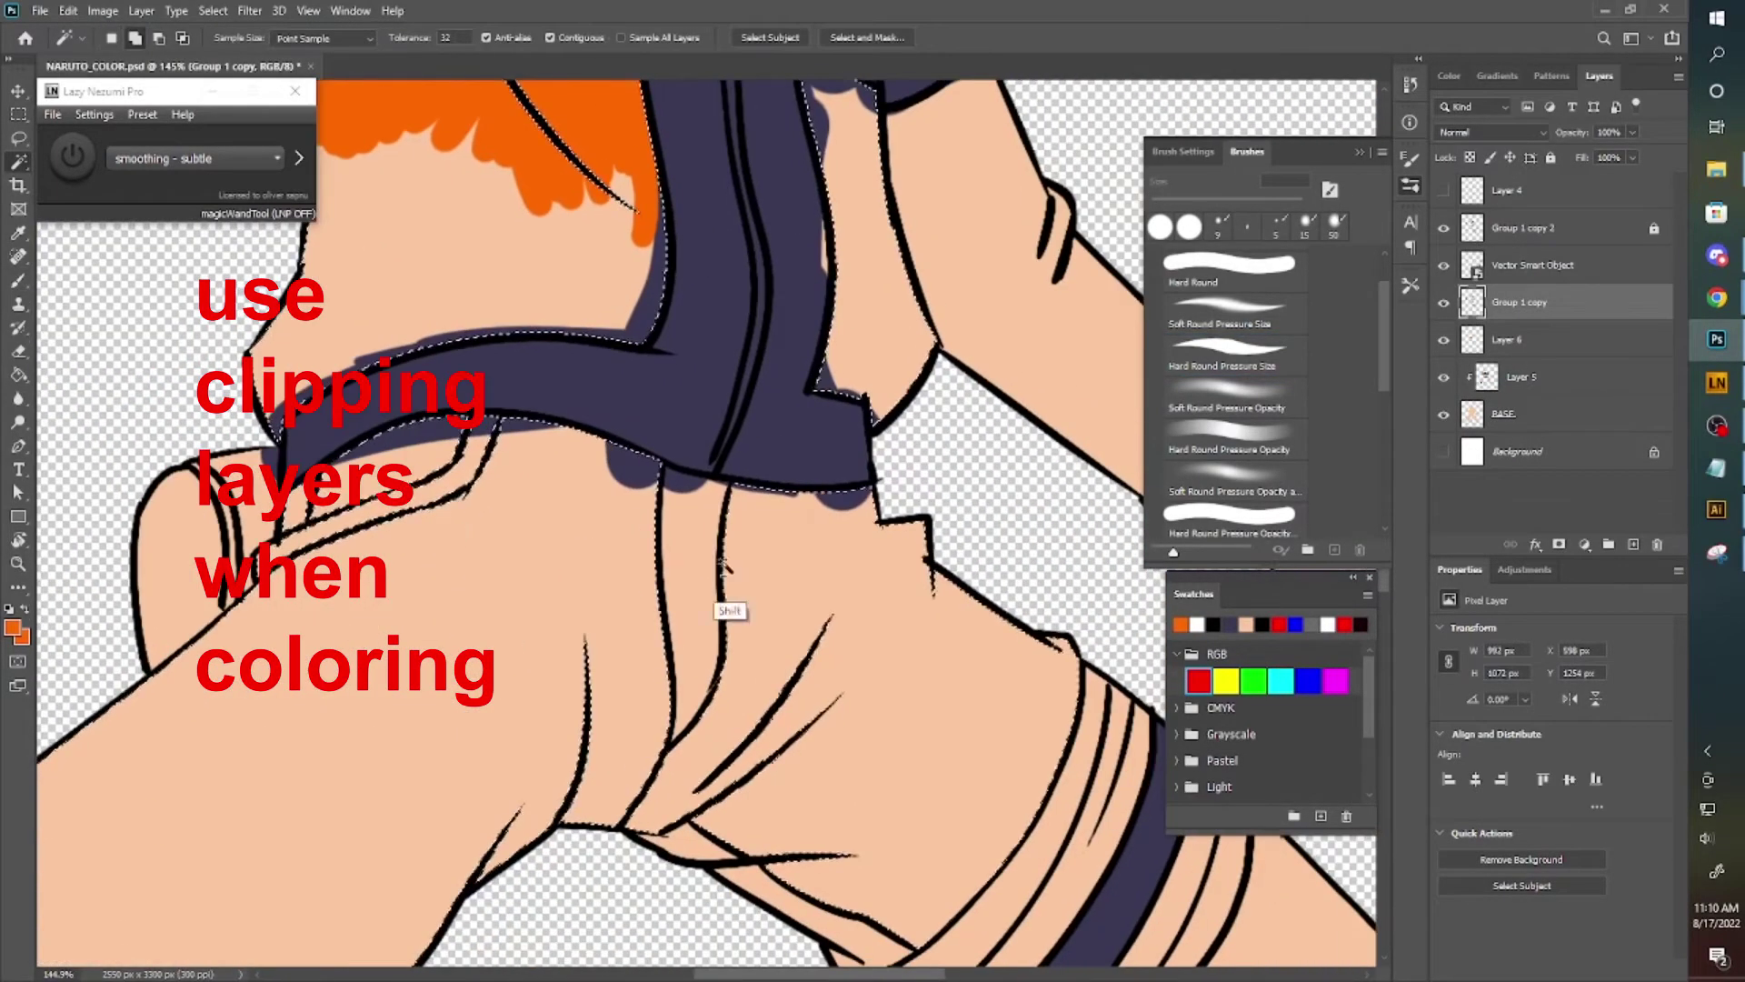
{"action": "scroll", "coordinate": [915, 612], "scroll_direction": "down", "scroll_amount": 5}
{"action": "key", "text": "alt+BackSpace"}
Deselect and set up navy on the navy paint layer for touch-ups.
{"action": "scroll", "coordinate": [603, 518], "scroll_direction": "up", "scroll_amount": 3}
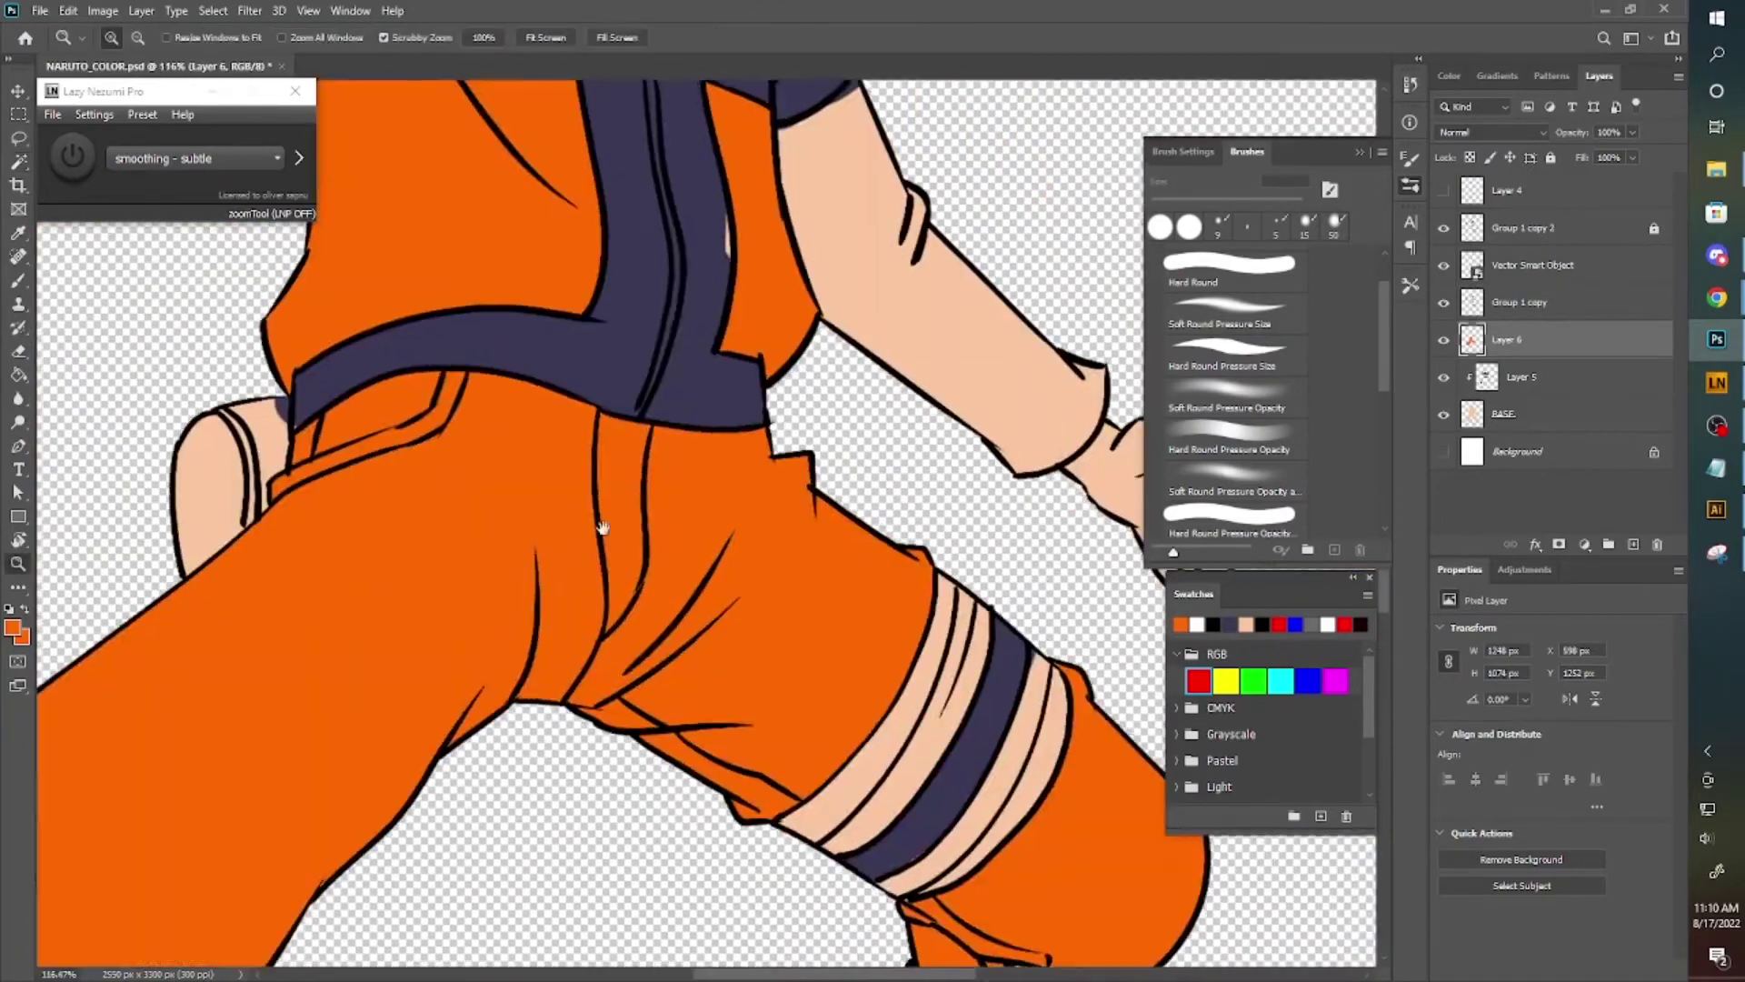
{"action": "scroll", "coordinate": [603, 518], "scroll_direction": "up", "scroll_amount": 3}
{"action": "key", "text": "b"}
{"action": "left_click", "coordinate": [718, 704], "text": "alt"}
{"action": "key", "text": "ctrl+d"}
{"action": "left_click", "coordinate": [652, 674], "text": "ctrl"}
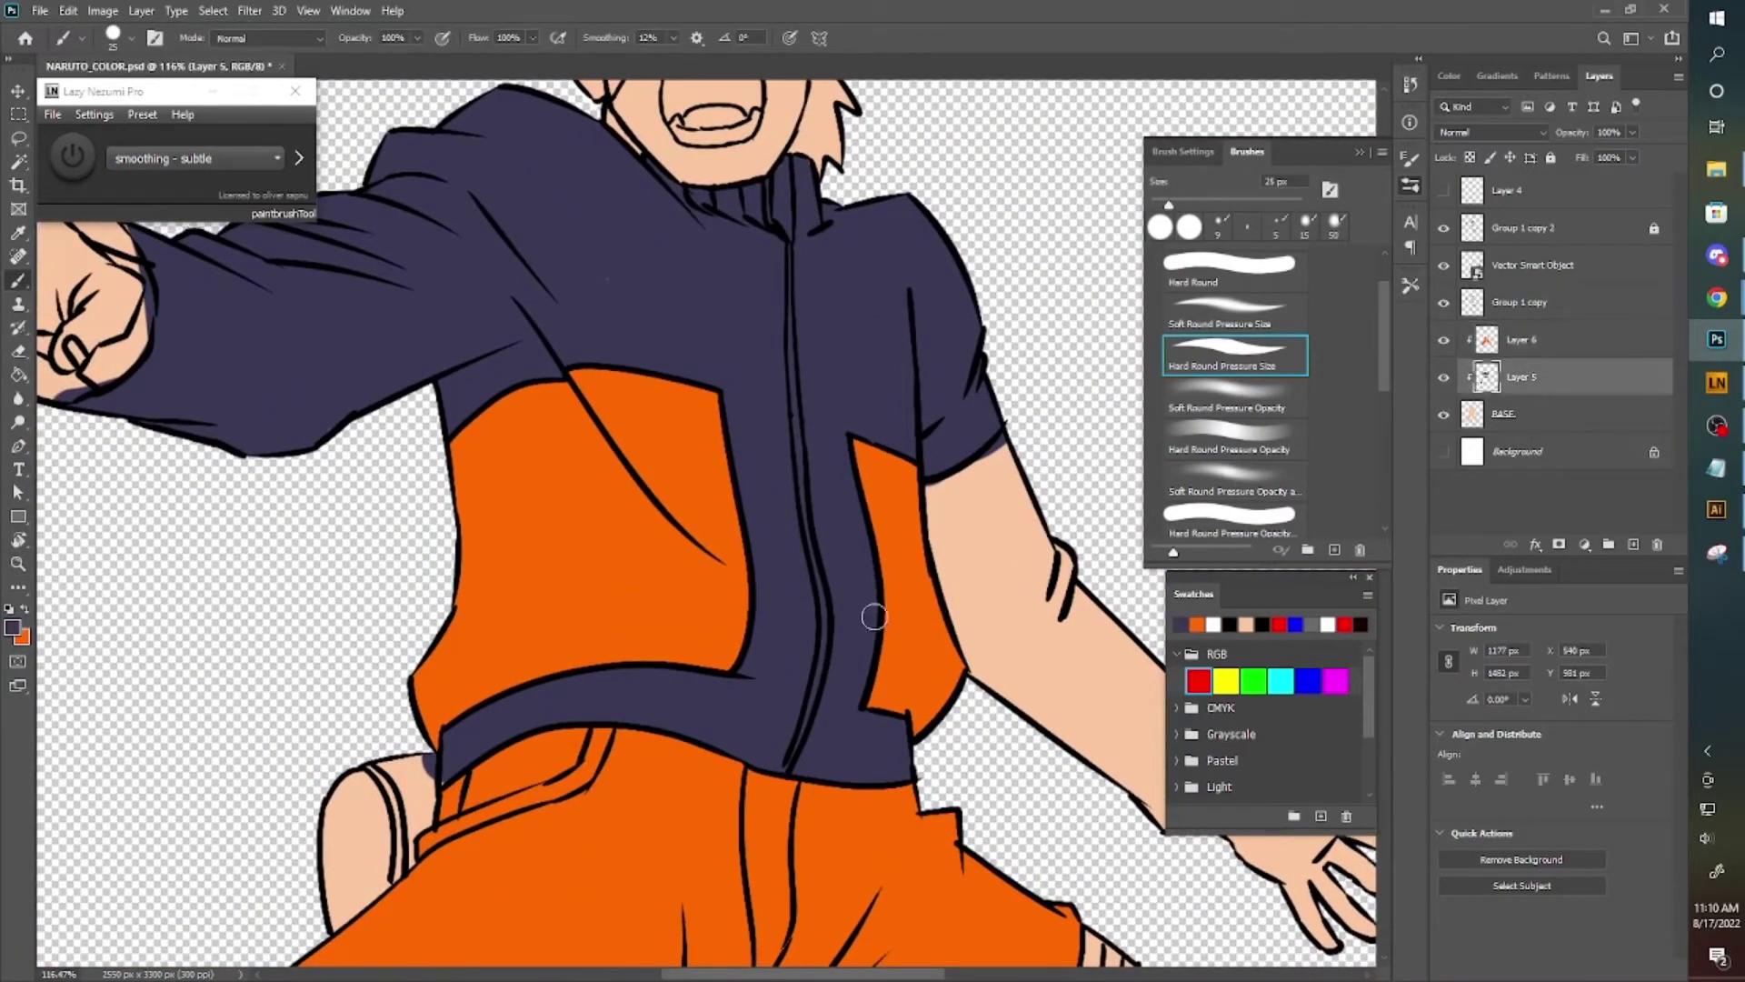
{"action": "key", "text": "w"}
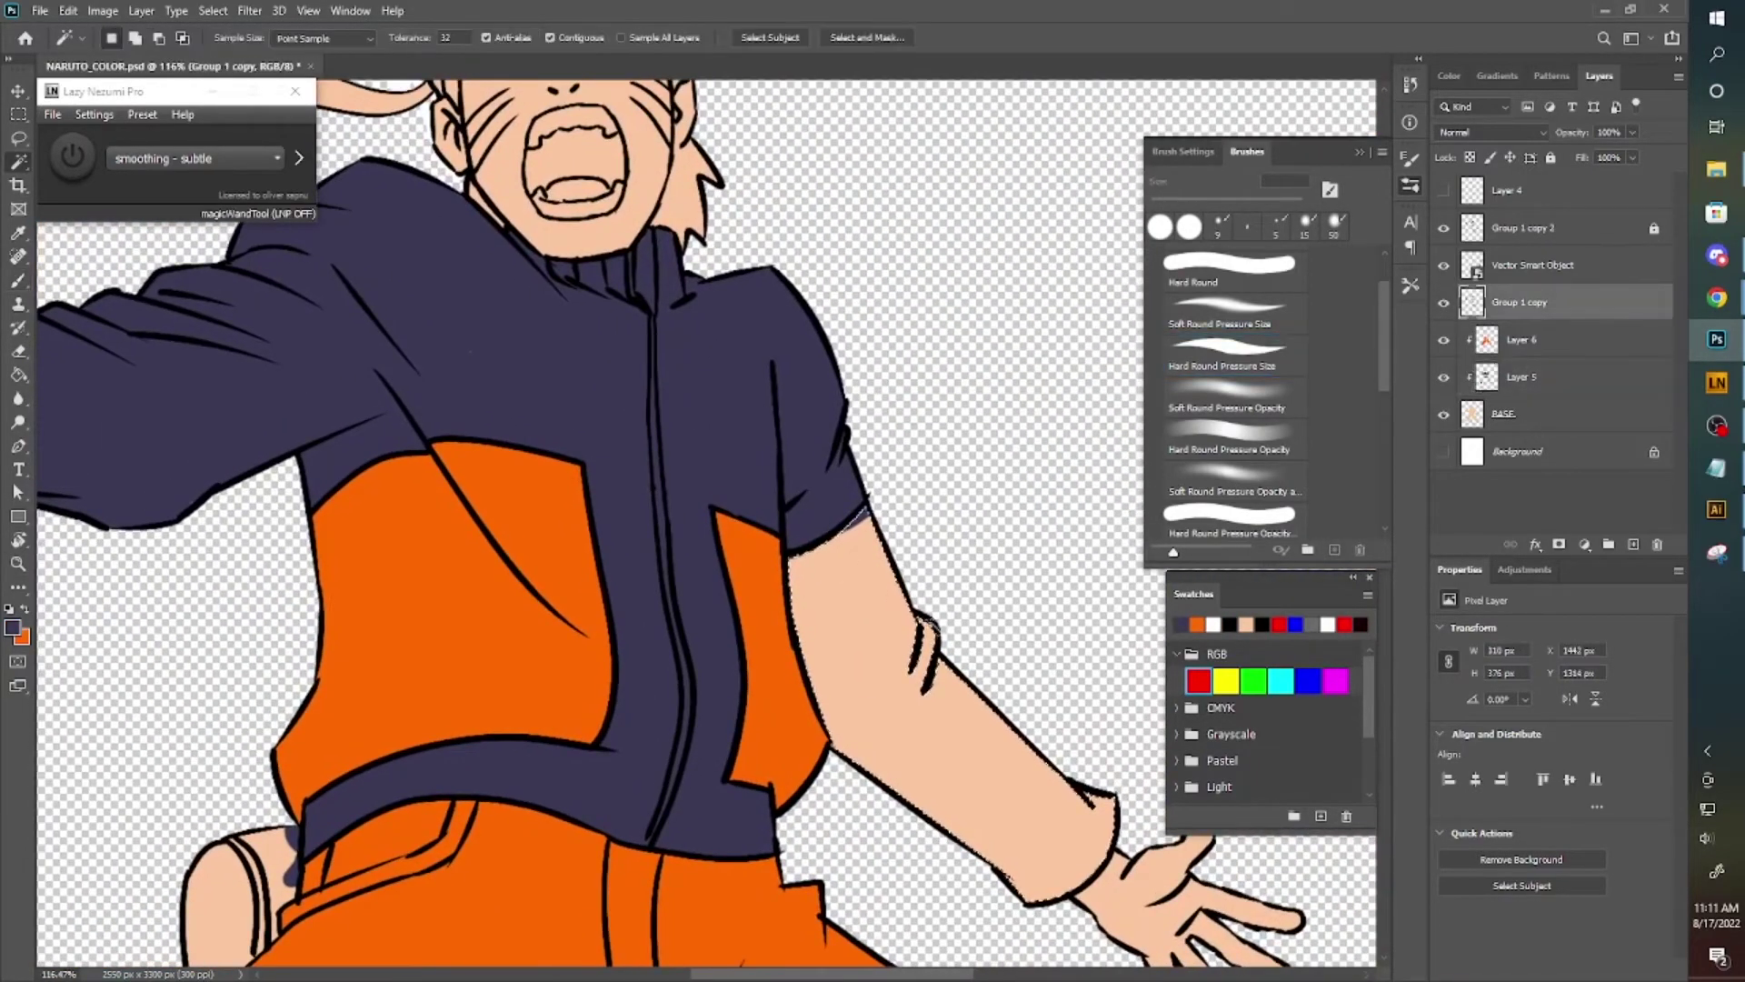
{"action": "scroll", "coordinate": [627, 664], "scroll_direction": "down", "scroll_amount": 3}
Touch up orange near the fist with a pressure-sensitive hard brush.
{"action": "left_click", "coordinate": [1545, 340]}
{"action": "scroll", "coordinate": [627, 545], "scroll_direction": "up", "scroll_amount": 3}
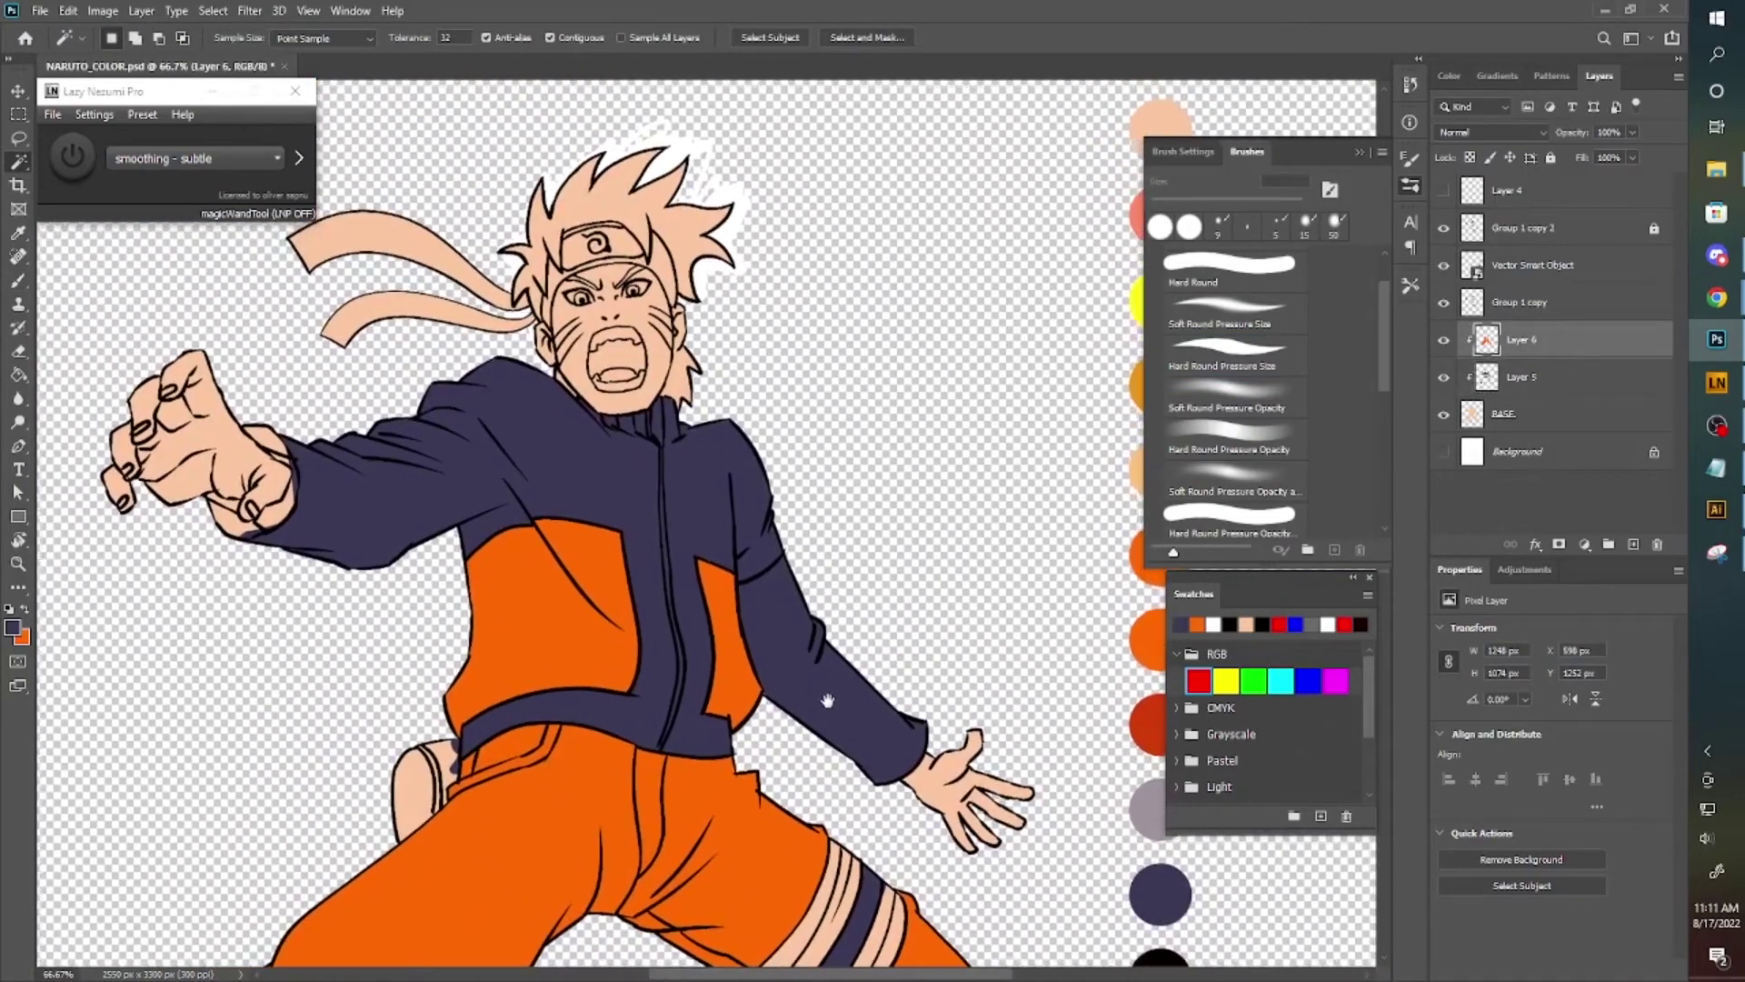
{"action": "left_click", "coordinate": [1522, 376]}
{"action": "key", "text": "b"}
{"action": "left_click", "coordinate": [1227, 354]}
{"action": "left_click", "coordinate": [1127, 582], "text": "alt"}
{"action": "left_click", "coordinate": [341, 522]}
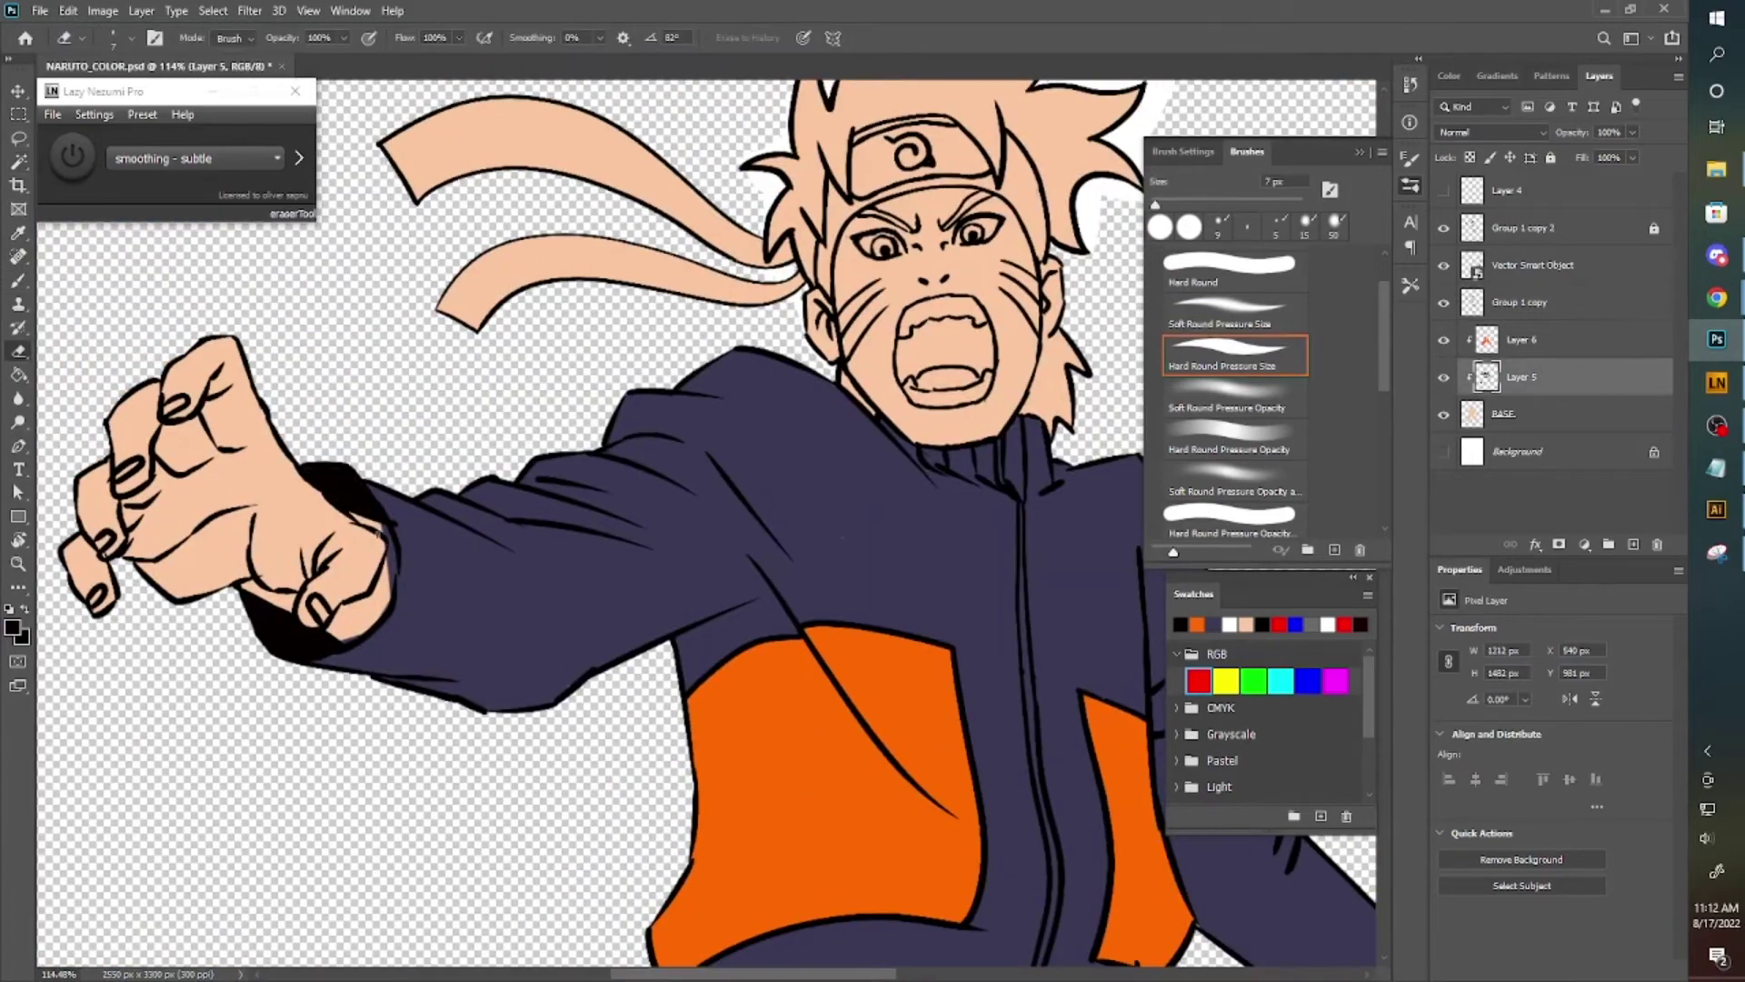
{"action": "key", "text": "ctrl+minus"}
{"action": "key", "text": "ctrl+minus"}
{"action": "key", "text": "ctrl+minus"}
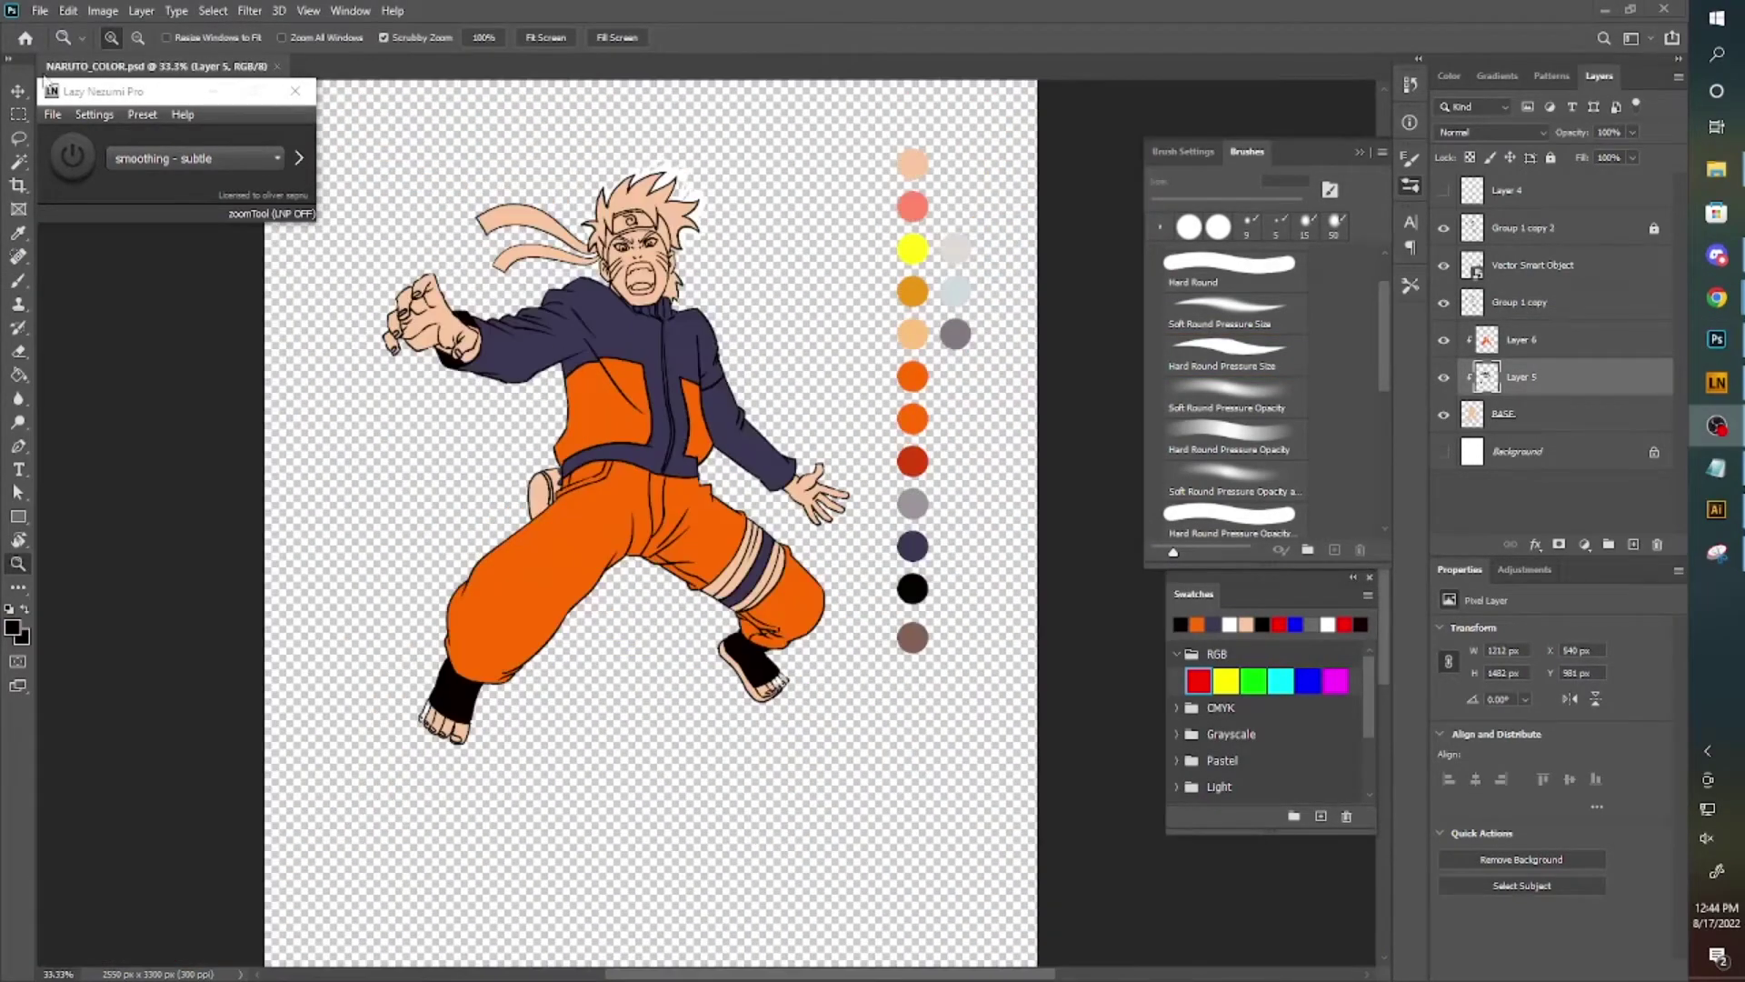
On a new layer, Magic Wand-select the spiky hair and fill it bright yellow.
{"action": "left_click_drag", "start_coordinate": [955, 209], "coordinate": [1090, 209]}
{"action": "key", "text": "w"}
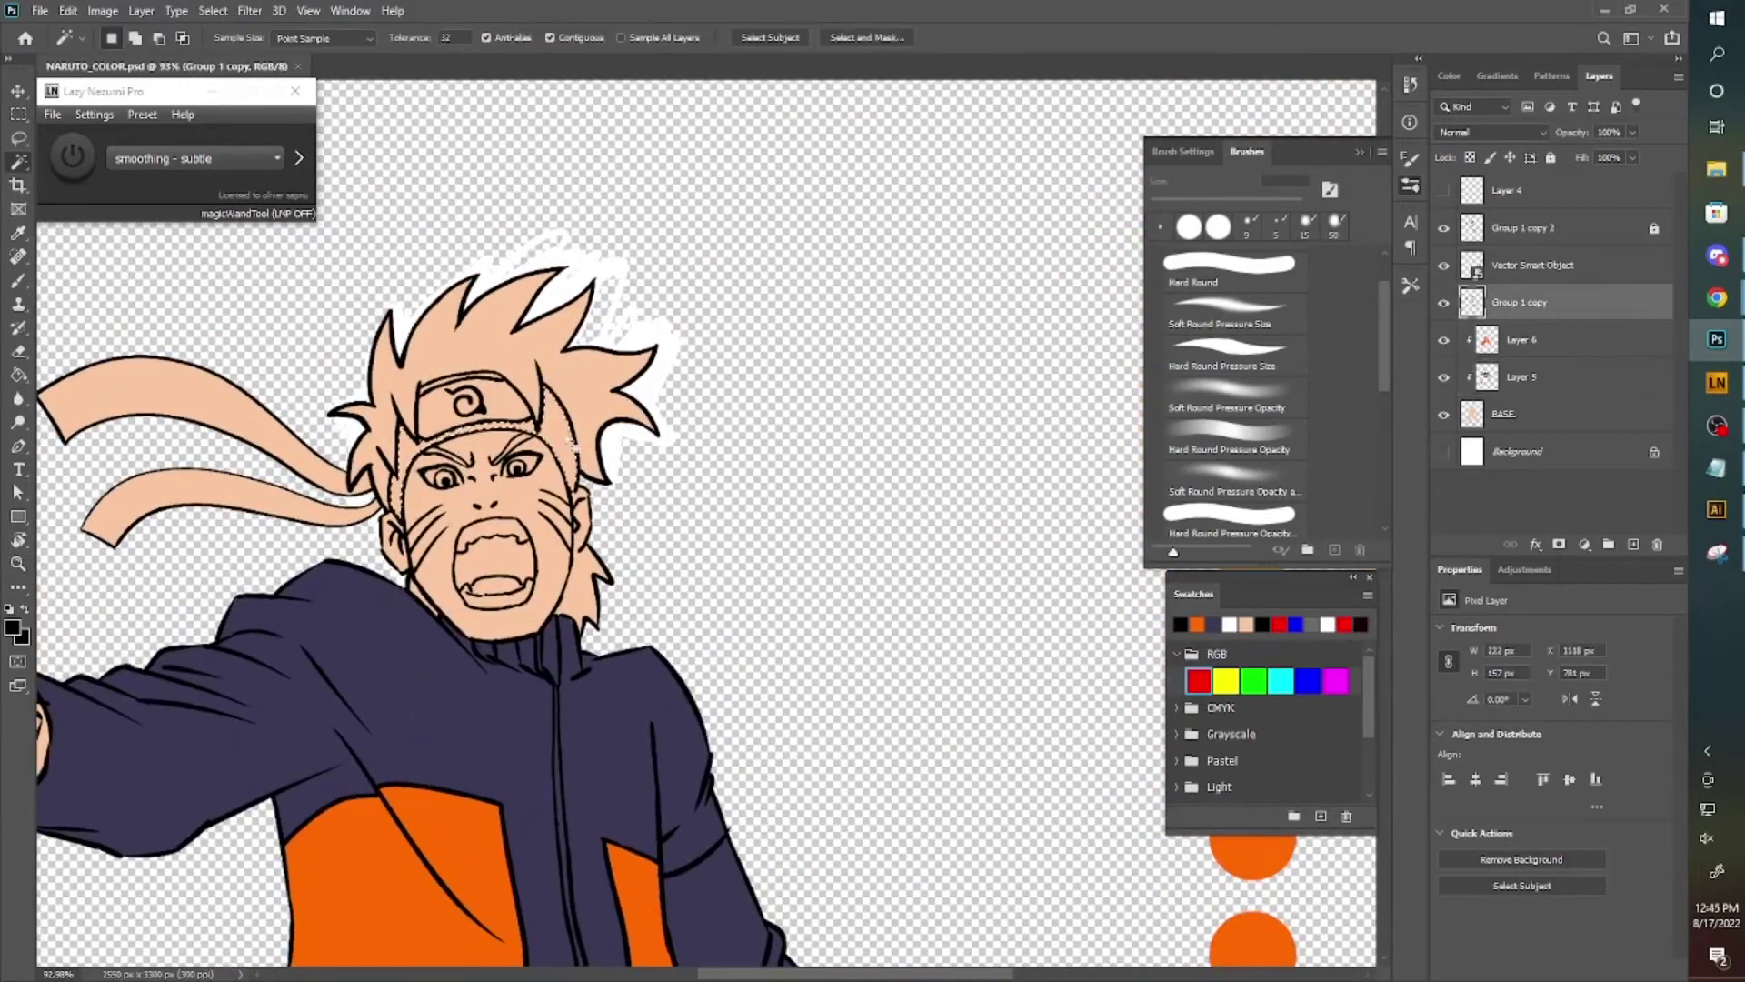
{"action": "key", "text": "b"}
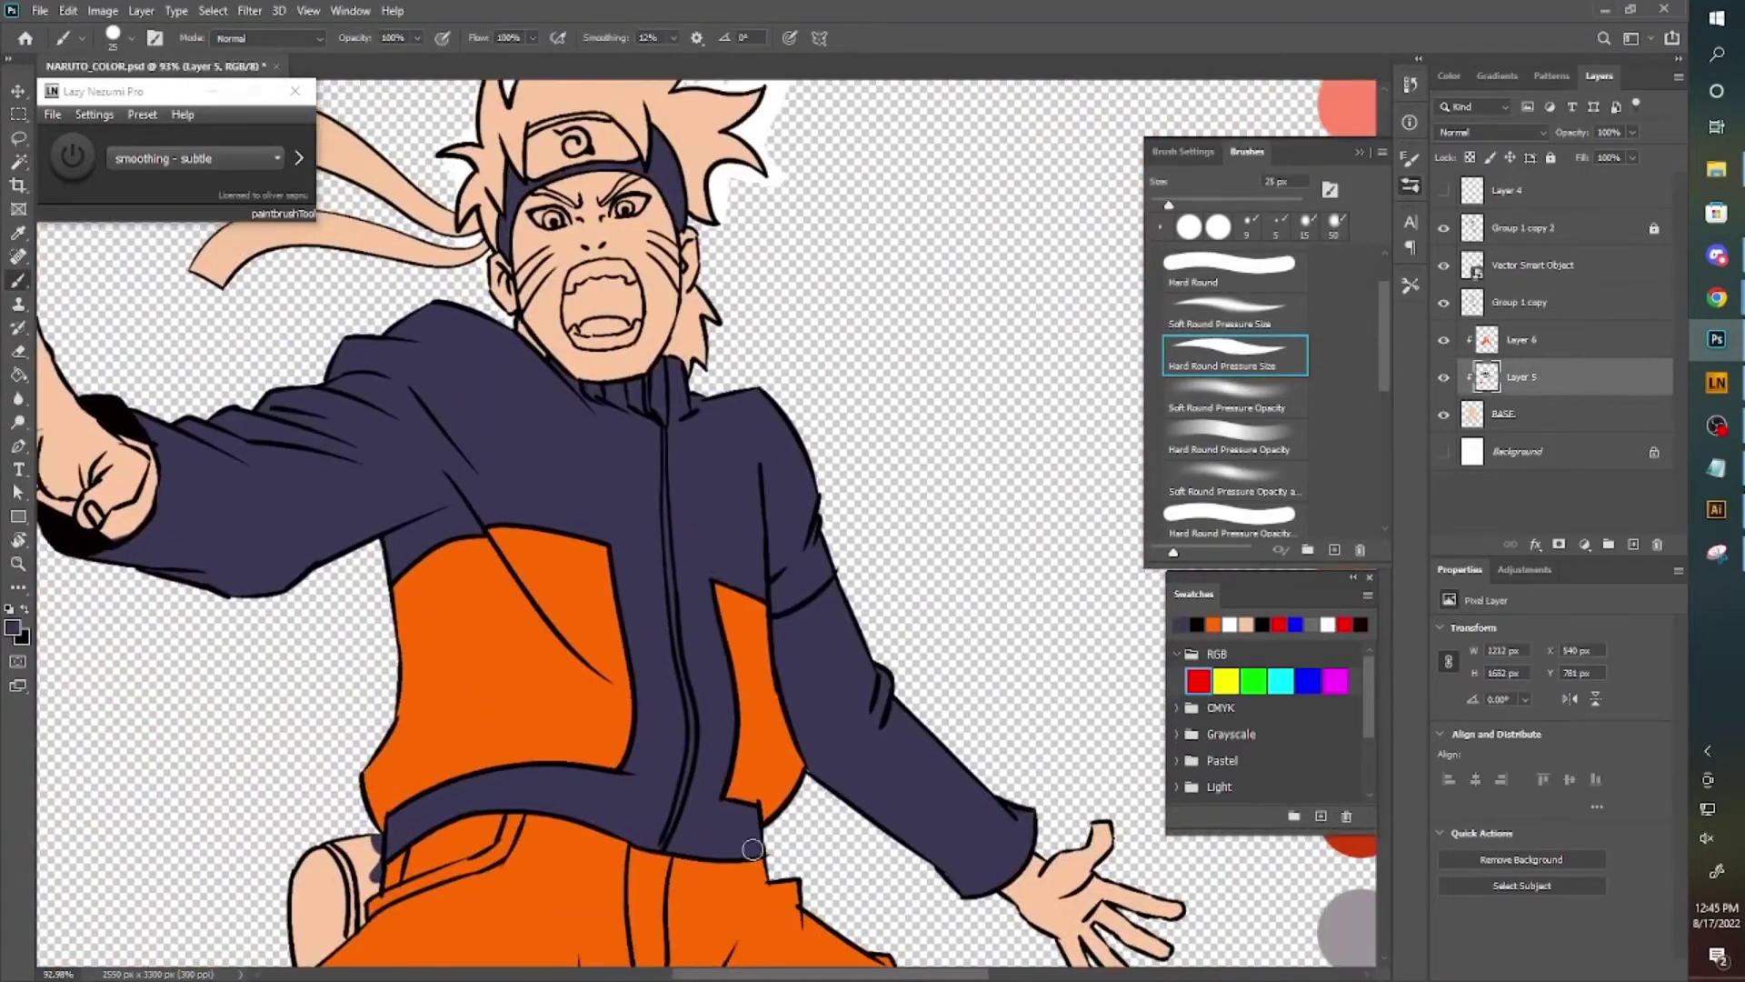
{"action": "mouse_move", "coordinate": [641, 695]}
{"action": "left_mouse_down"}
{"action": "mouse_move", "coordinate": [766, 718]}
{"action": "mouse_move", "coordinate": [767, 227]}
{"action": "mouse_move", "coordinate": [745, 600]}
{"action": "left_mouse_up"}
{"action": "left_click", "coordinate": [1532, 302]}
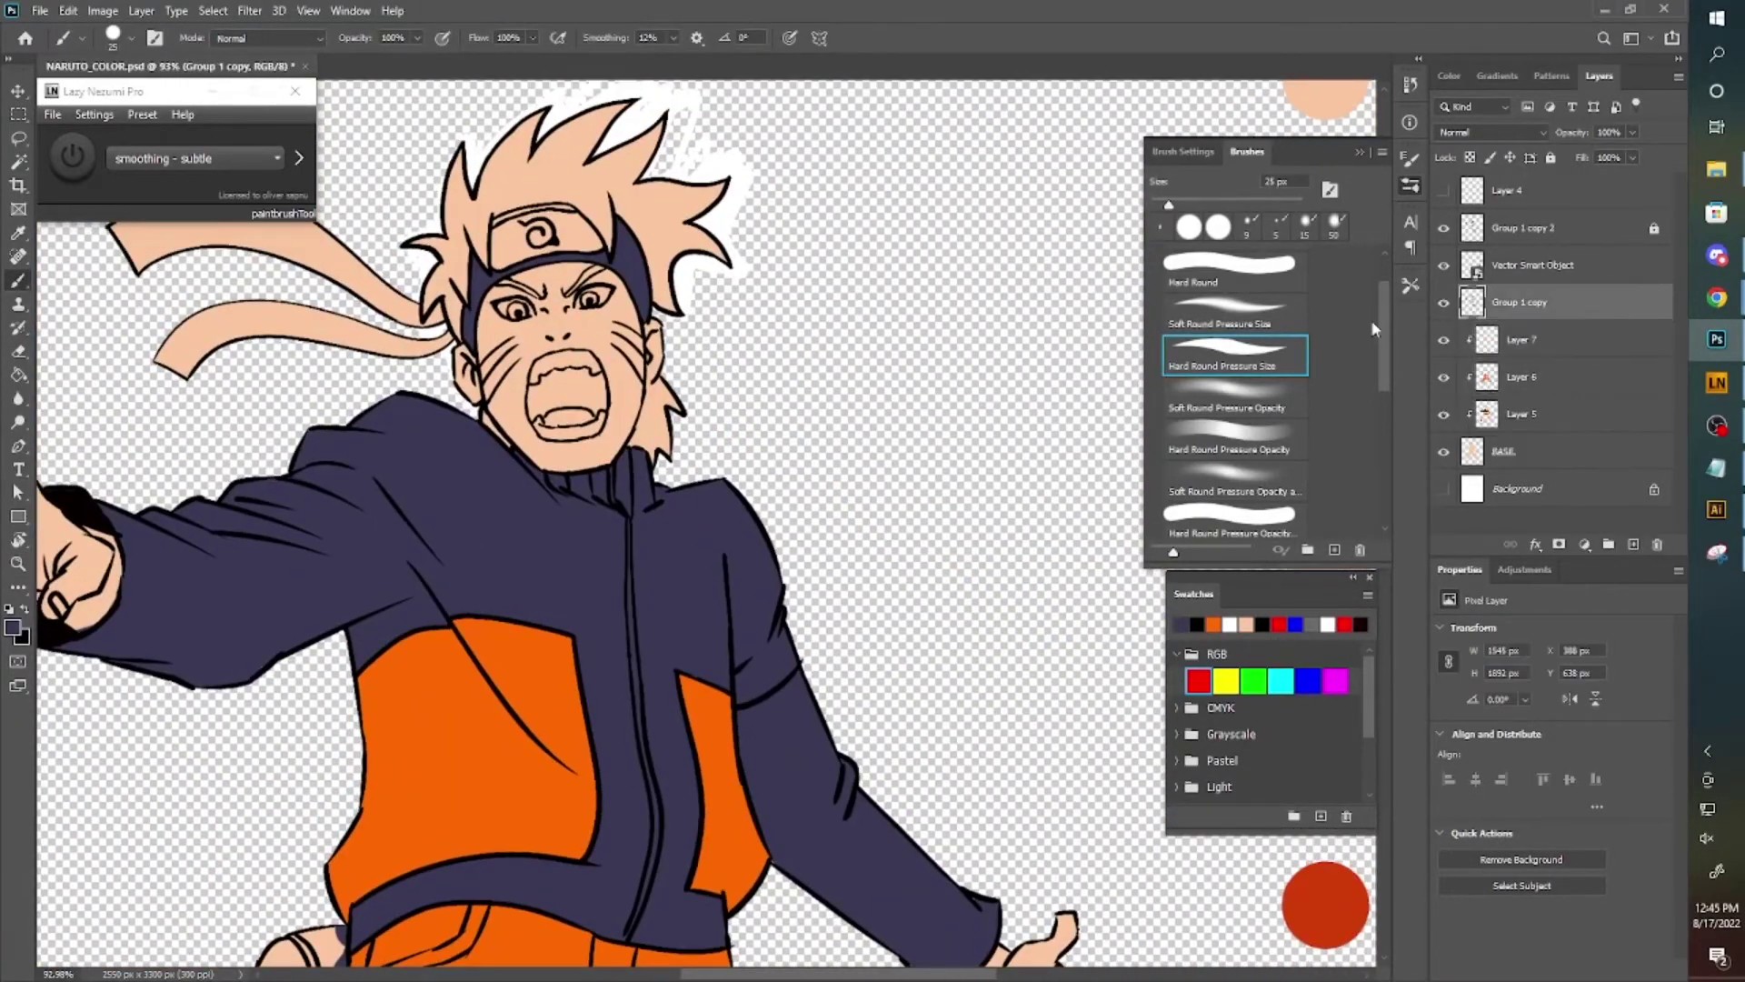
{"action": "key", "text": "w"}
{"action": "mouse_move", "coordinate": [745, 186]}
{"action": "left_mouse_down"}
{"action": "mouse_move", "coordinate": [718, 459]}
{"action": "mouse_move", "coordinate": [272, 240]}
{"action": "left_mouse_up"}
{"action": "left_click", "coordinate": [877, 414], "text": "alt"}
{"action": "key", "text": "alt+BackSpace"}
{"action": "left_click_drag", "start_coordinate": [636, 409], "coordinate": [999, 591]}
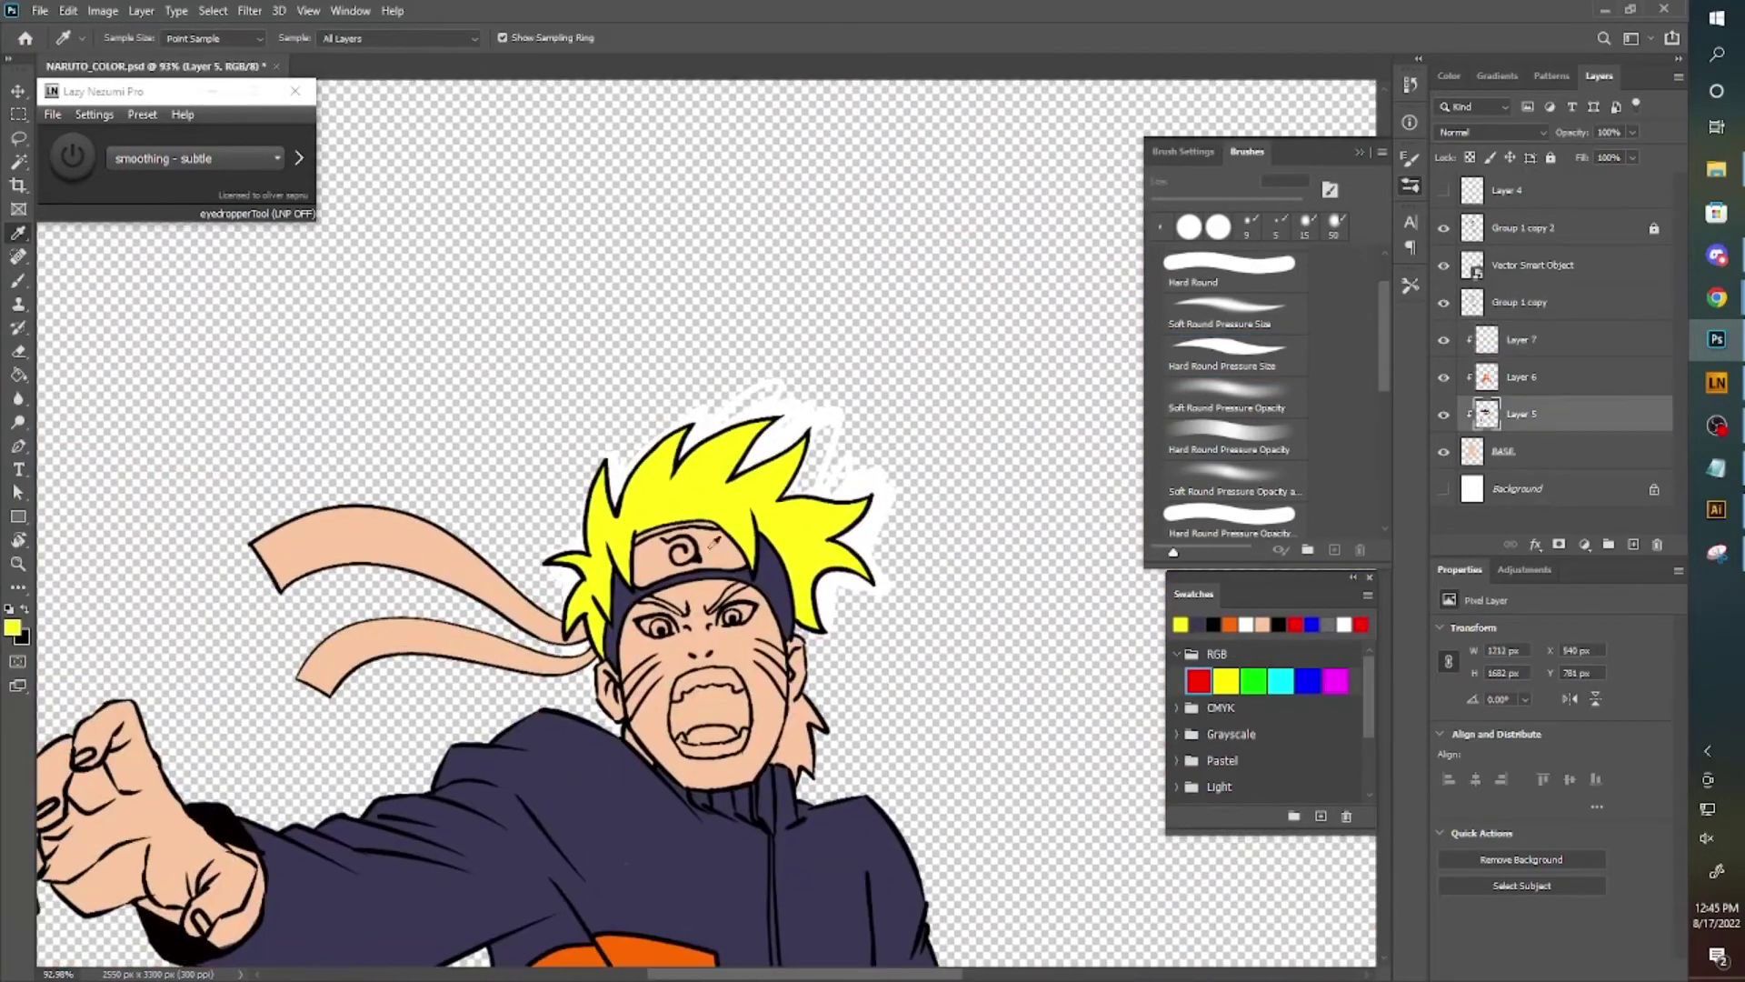
Select the headband tails and fill them dark navy.
{"action": "key", "text": "z"}
{"action": "left_click", "coordinate": [684, 547]}
{"action": "left_click", "coordinate": [1521, 413]}
{"action": "key", "text": "alt+BackSpace"}
{"action": "left_click", "coordinate": [1532, 302]}
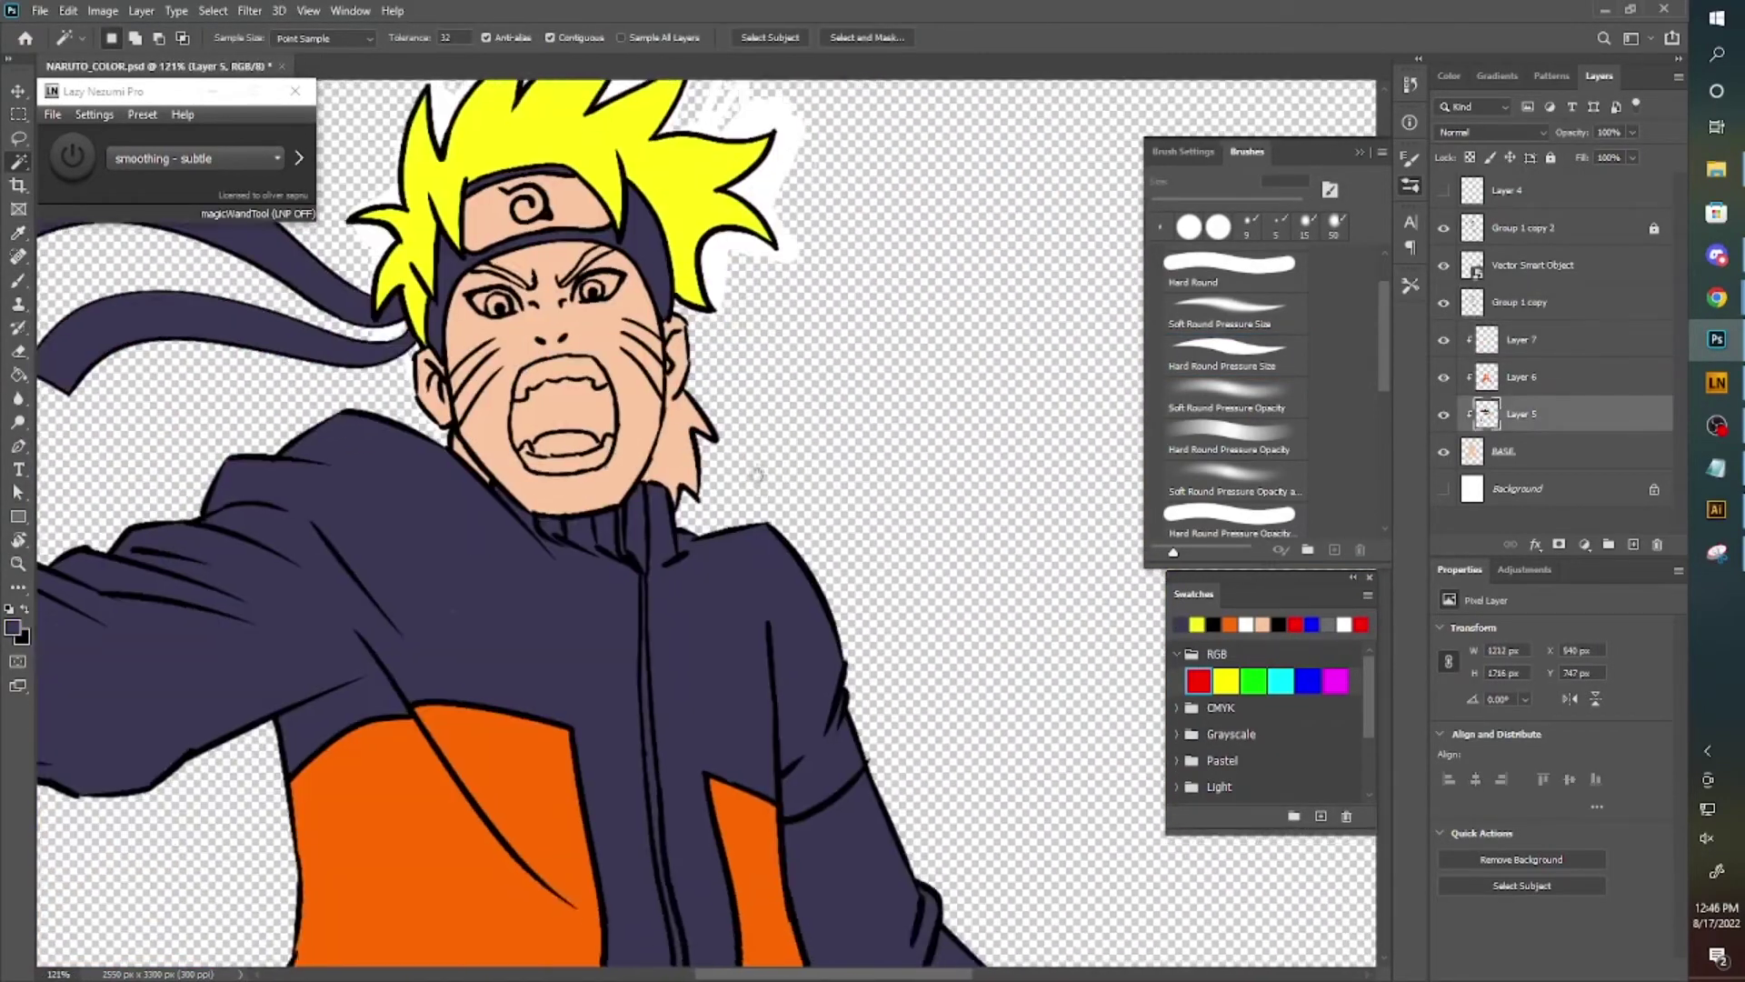
{"action": "key", "text": "w"}
{"action": "key", "text": "b"}
Resample the hair yellow and add another new empty layer above.
{"action": "scroll", "coordinate": [668, 593], "scroll_direction": "up", "scroll_amount": 3}
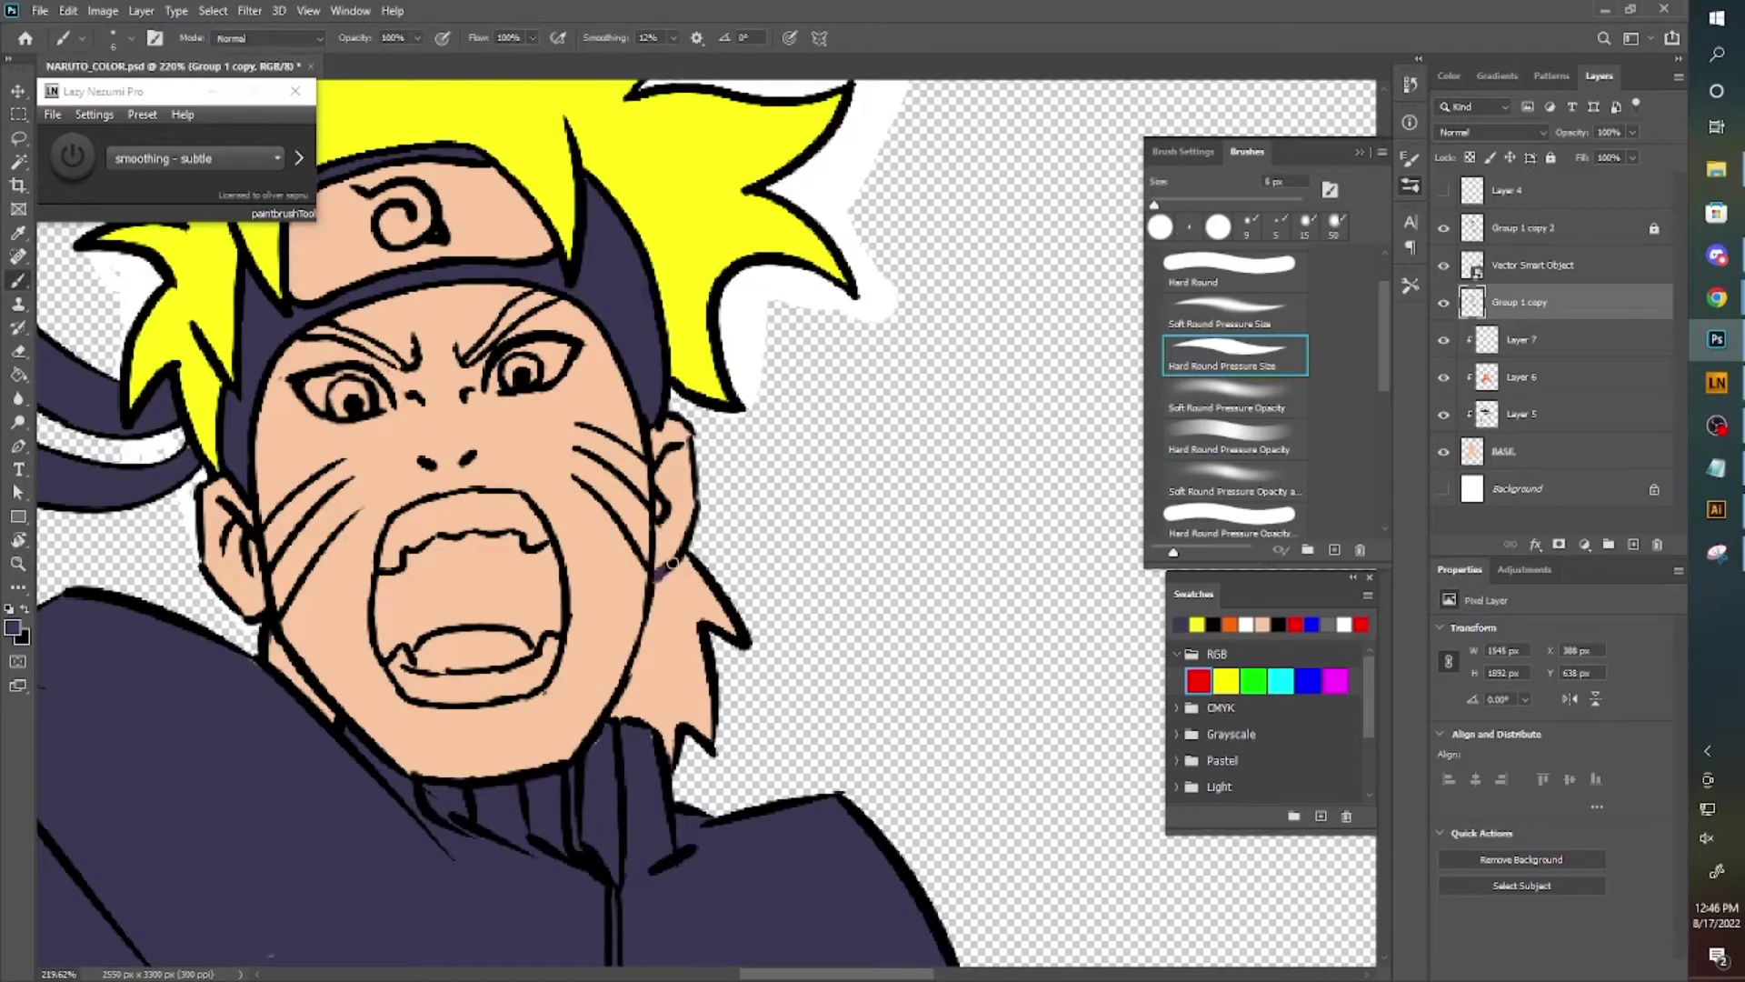
{"action": "key", "text": "i"}
{"action": "scroll", "coordinate": [651, 364], "scroll_direction": "down", "scroll_amount": 4}
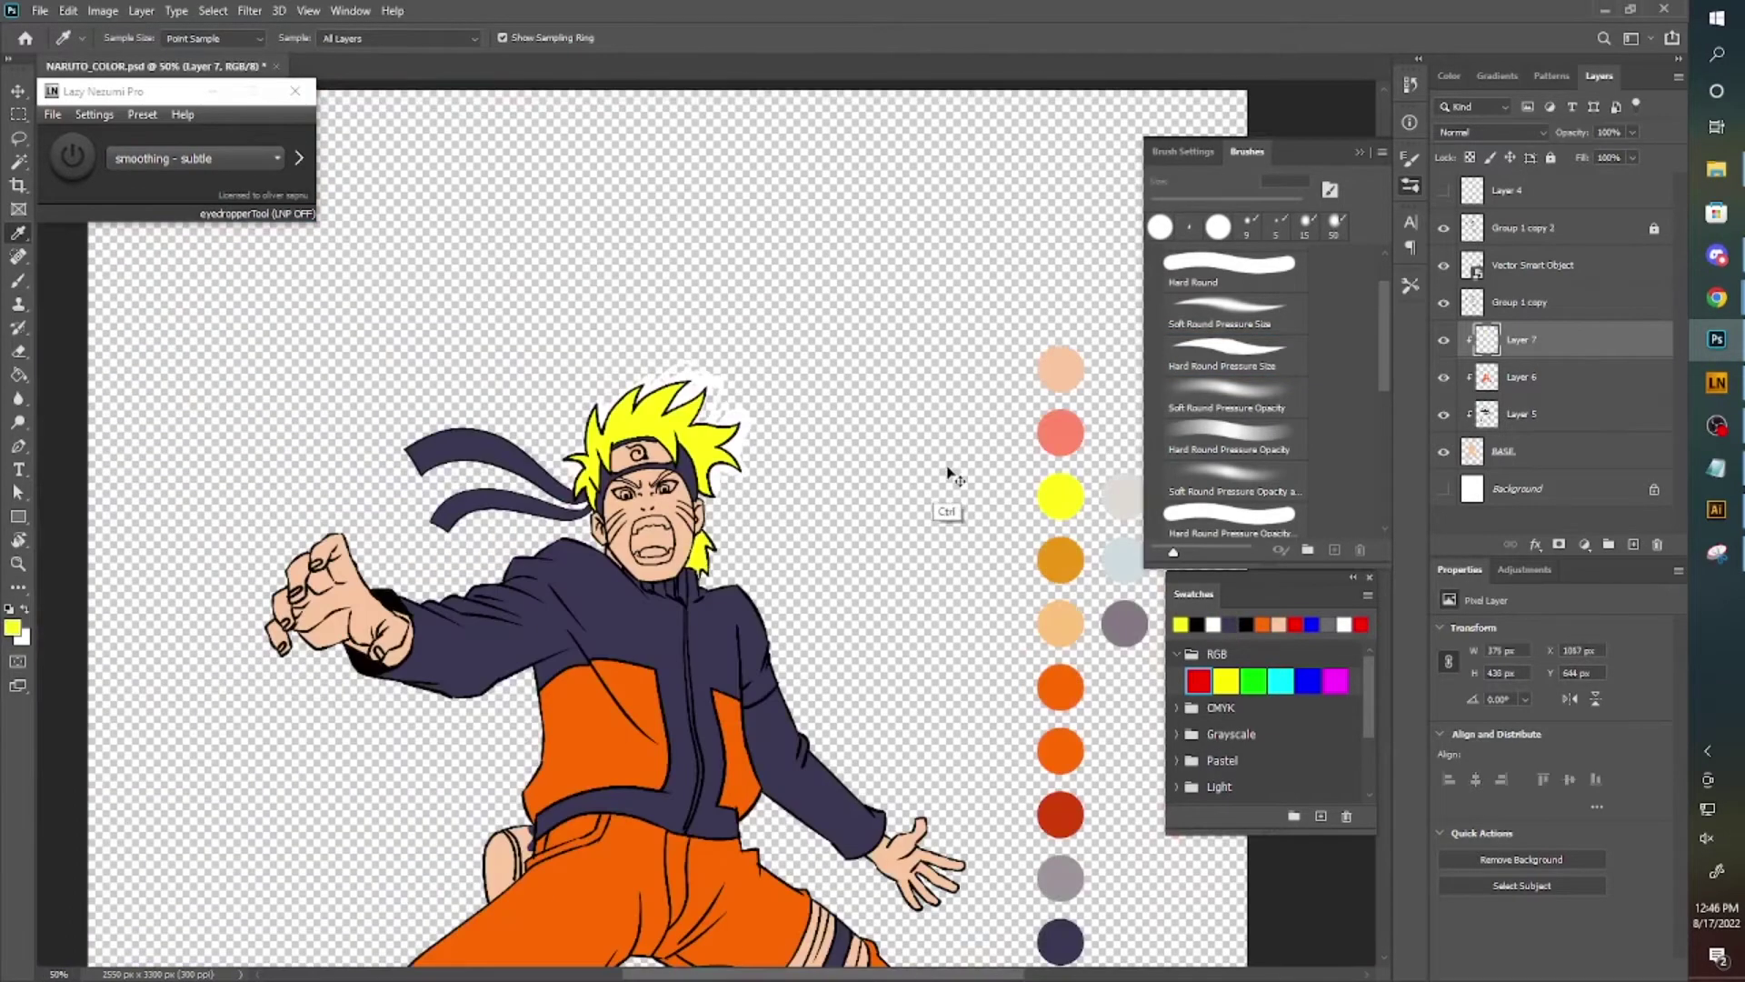
{"action": "scroll", "coordinate": [627, 545], "scroll_direction": "up", "scroll_amount": 4}
{"action": "key", "text": "b"}
{"action": "key", "text": "d"}
{"action": "key", "text": "i"}
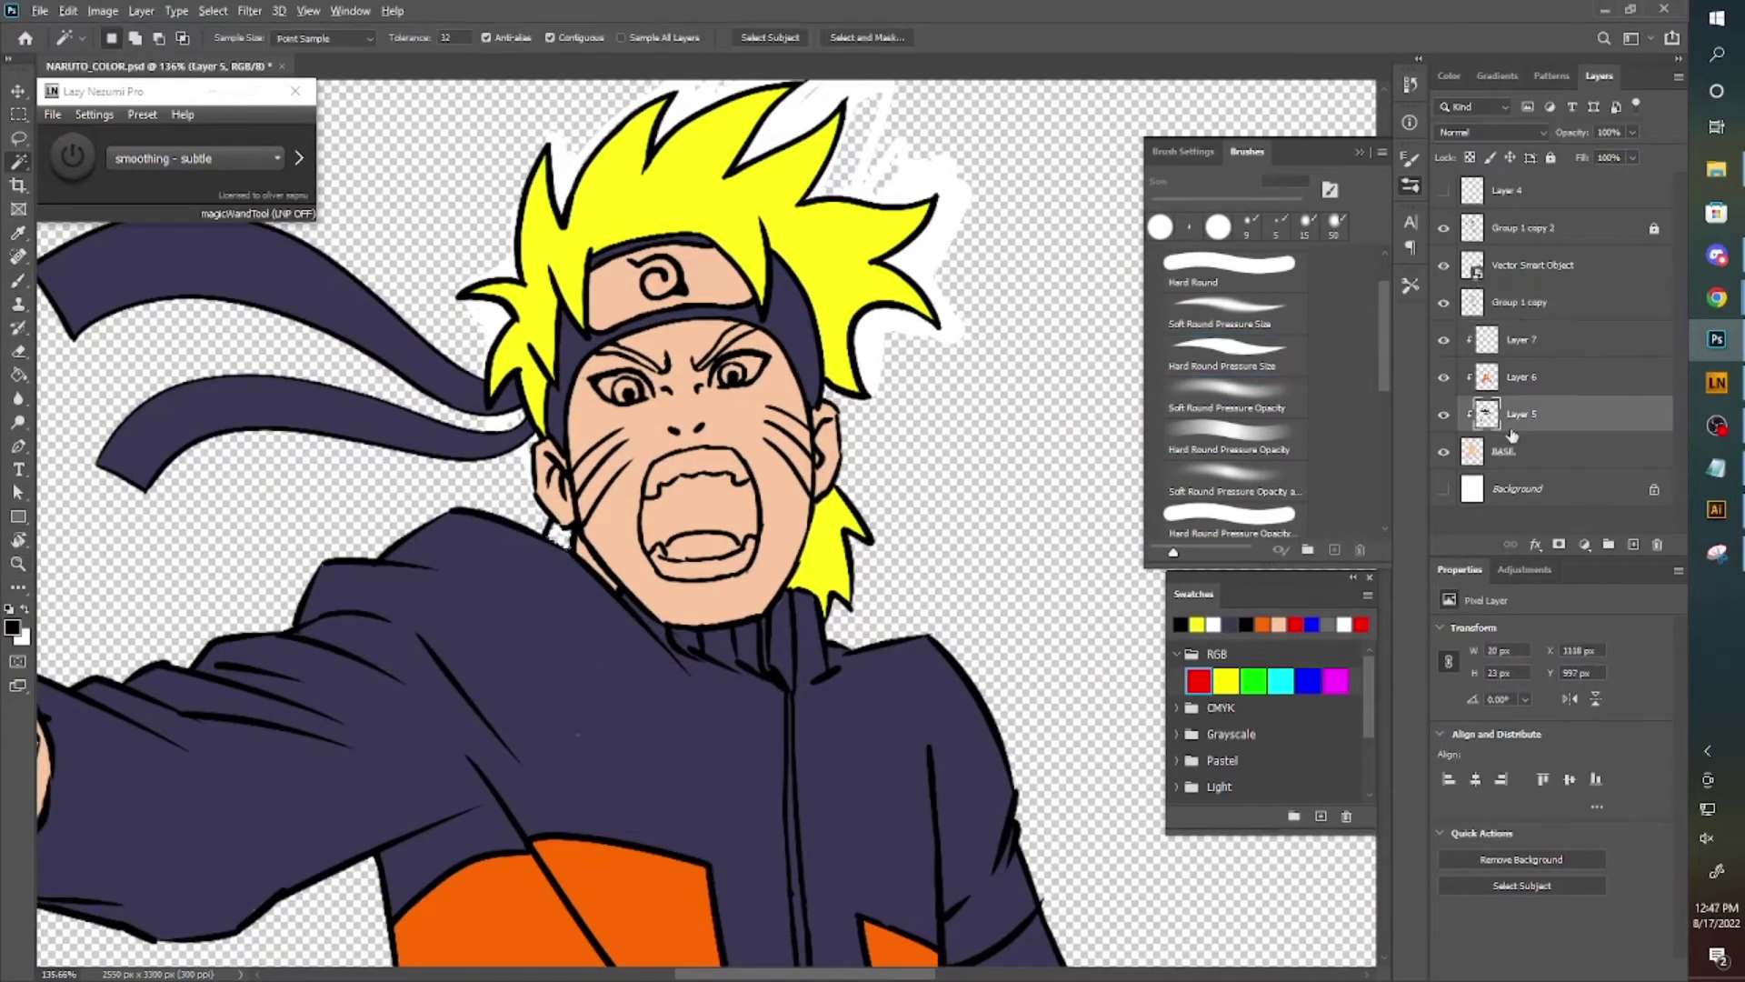
{"action": "key", "text": "alt+bracketleft"}
{"action": "scroll", "coordinate": [696, 543], "scroll_direction": "down", "scroll_amount": 3}
{"action": "left_click_drag", "start_coordinate": [697, 543], "coordinate": [509, 298]}
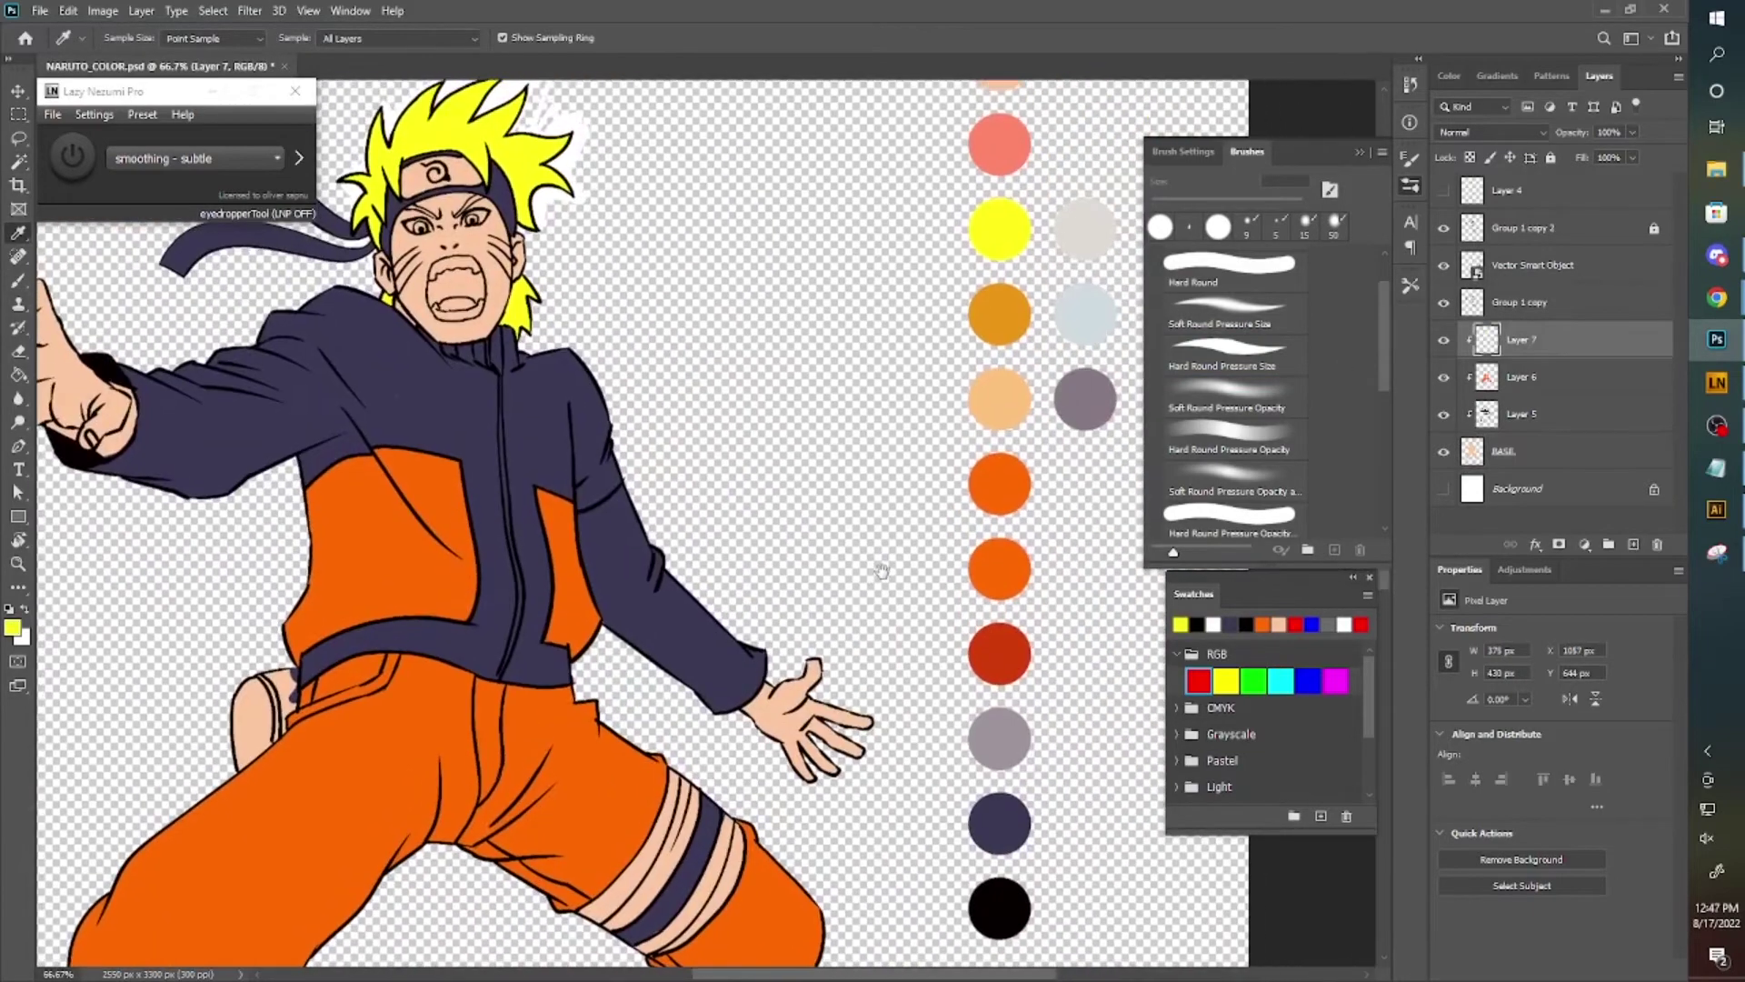
{"action": "key", "text": "ctrl+shift+alt+n"}
Rename the colour layers YELLOW, GRAY, ORANGE and DARK BLUE.
{"action": "key", "text": "w"}
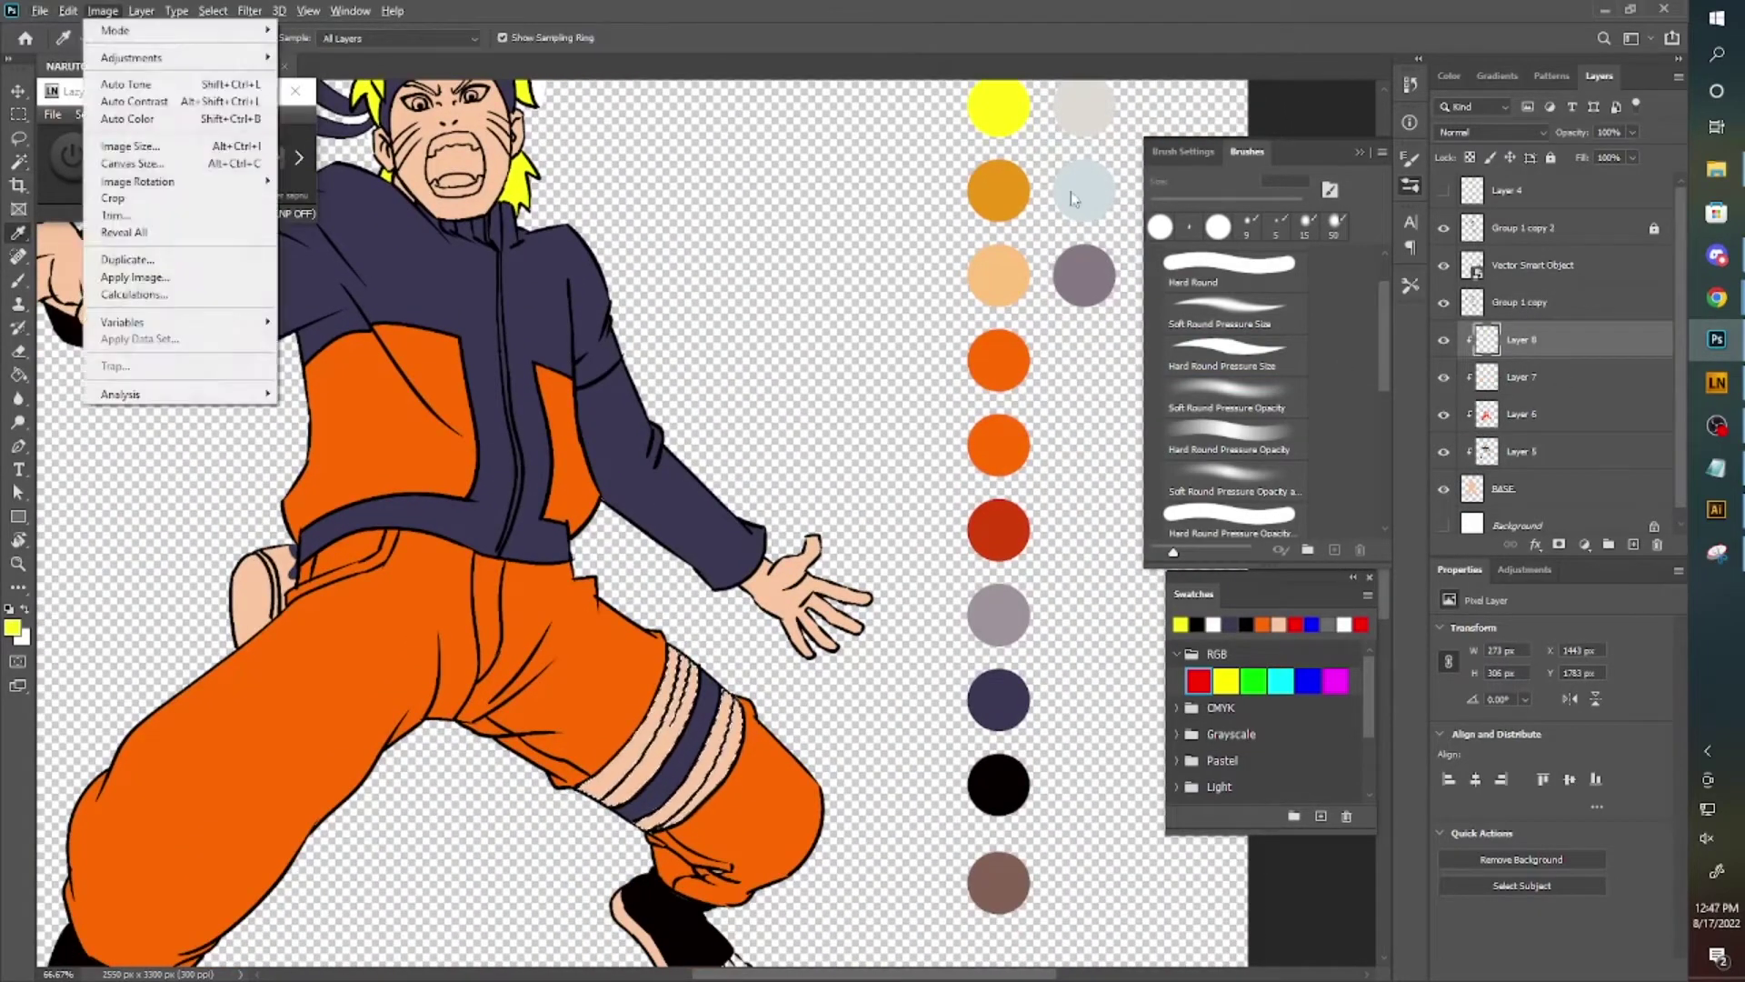
{"action": "key", "text": "i"}
{"action": "left_click_drag", "start_coordinate": [815, 471], "coordinate": [950, 618]}
{"action": "double_click", "coordinate": [1520, 377]}
{"action": "type", "text": "YELLOW"}
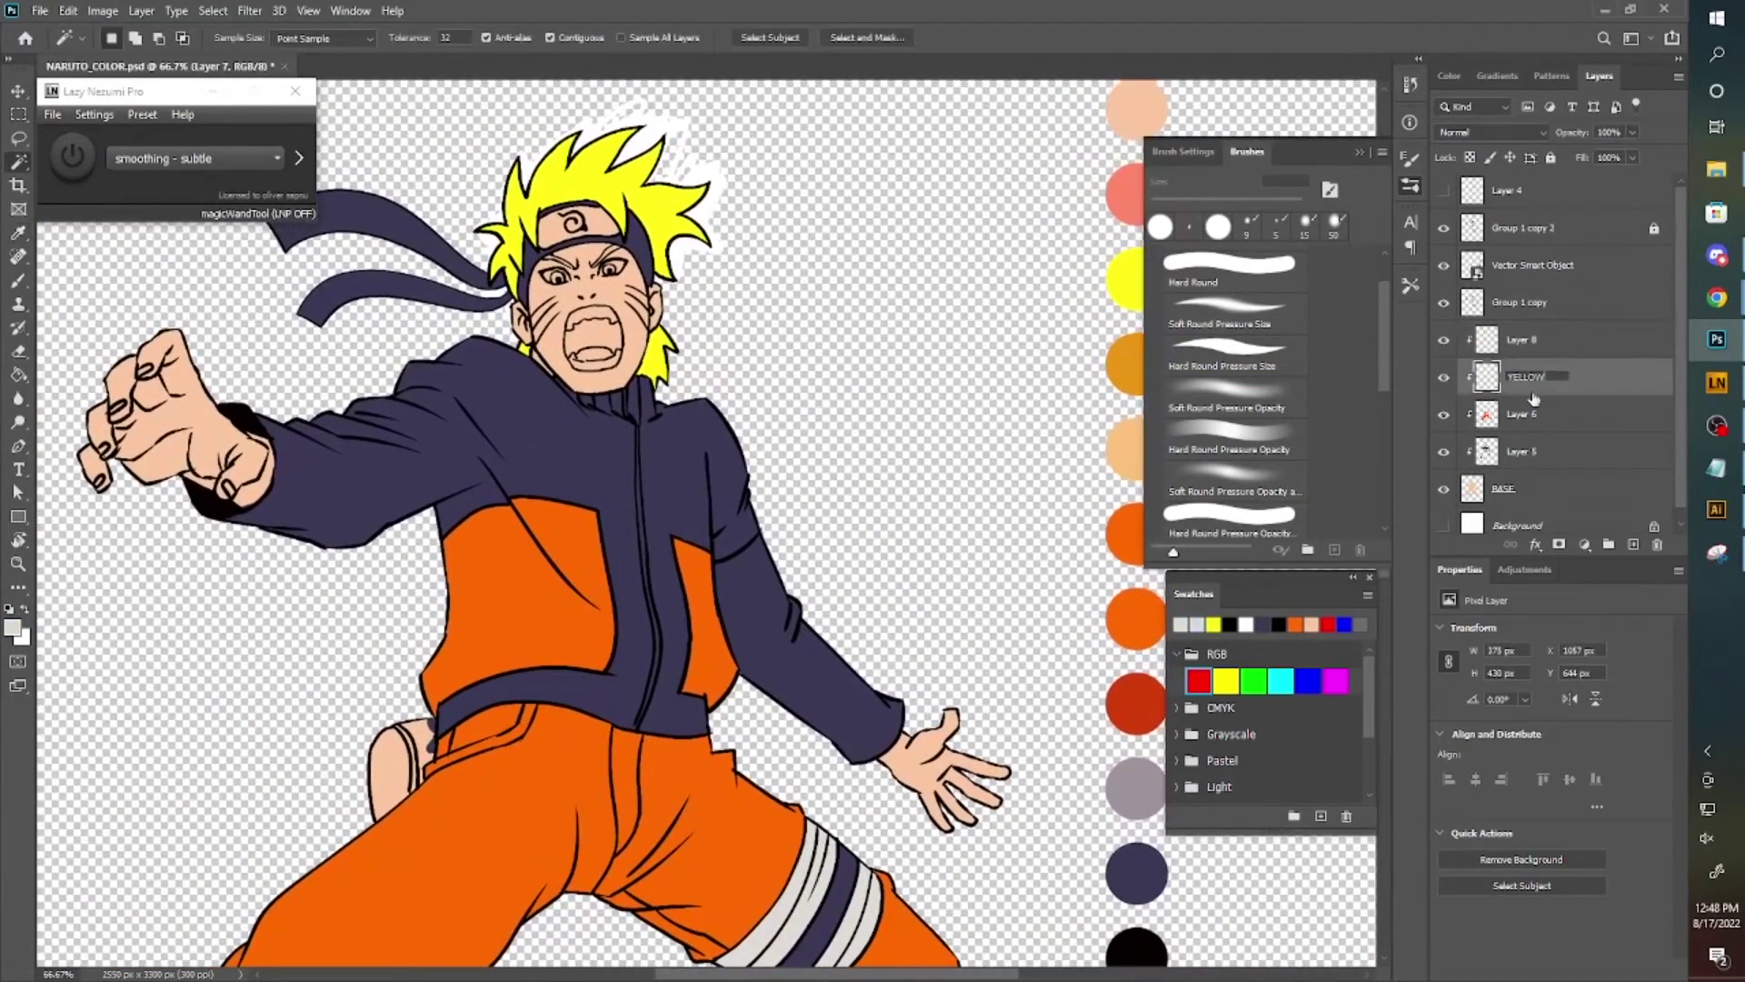
{"action": "double_click", "coordinate": [1521, 339]}
{"action": "type", "text": "GRAY"}
{"action": "double_click", "coordinate": [1520, 414]}
{"action": "type", "text": "ORTA"}
{"action": "double_click", "coordinate": [1521, 452]}
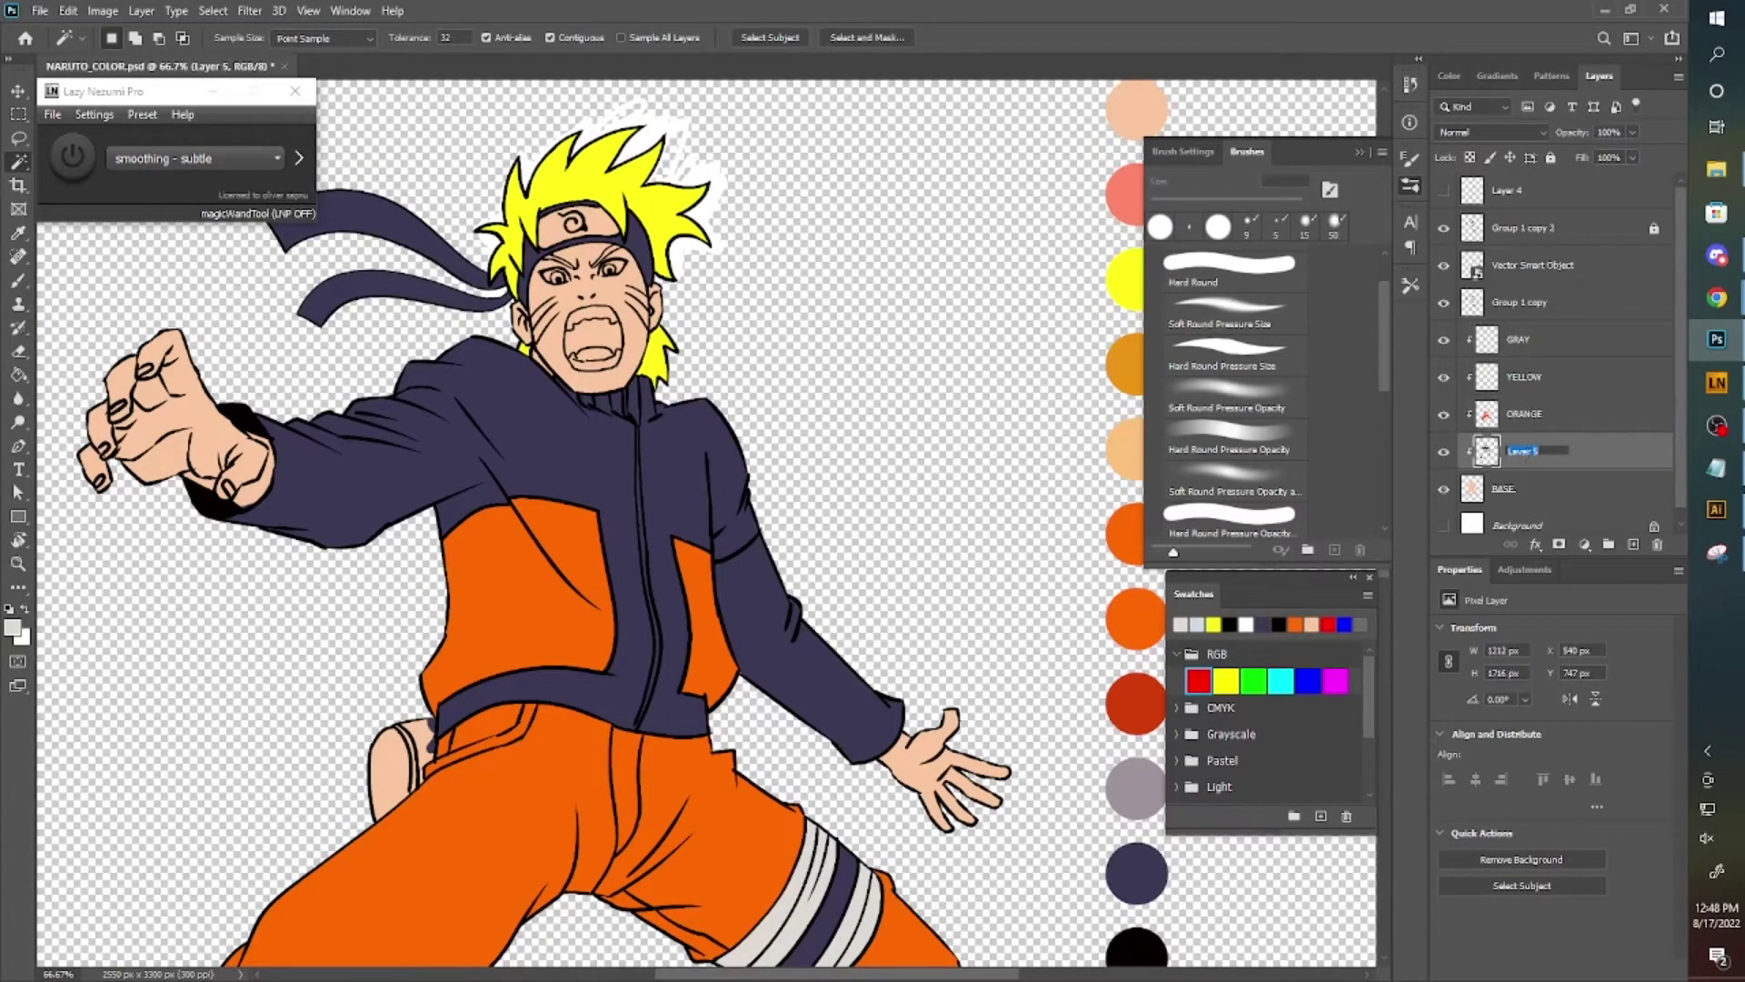
{"action": "type", "text": "DARK BLUE"}
{"action": "key", "text": "Return"}
Fill the eyebrows yellow and add a new layer named WHITE.
{"action": "scroll", "coordinate": [600, 364], "scroll_direction": "up", "scroll_amount": 5}
{"action": "key", "text": "z"}
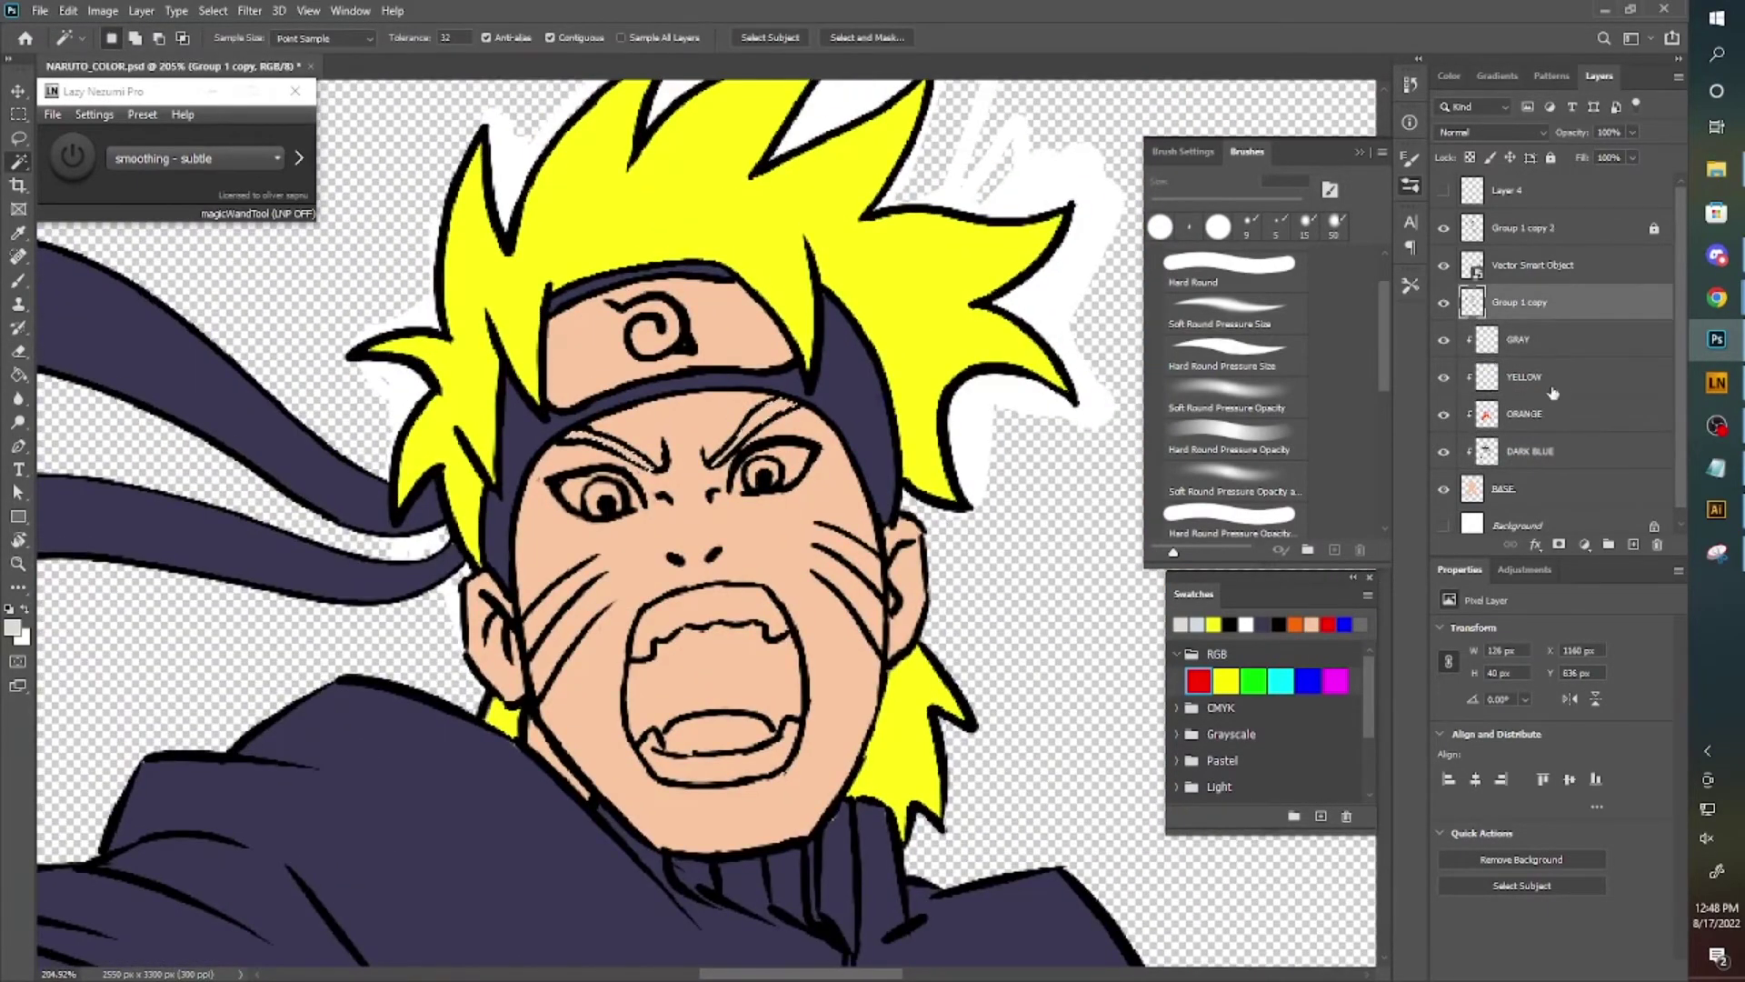
{"action": "key", "text": "ctrl+0"}
{"action": "key", "text": "ctrl+plus"}
{"action": "key", "text": "i"}
{"action": "key", "text": "ctrl+shift+alt+n"}
{"action": "double_click", "coordinate": [1524, 339]}
{"action": "type", "text": "WHITE"}
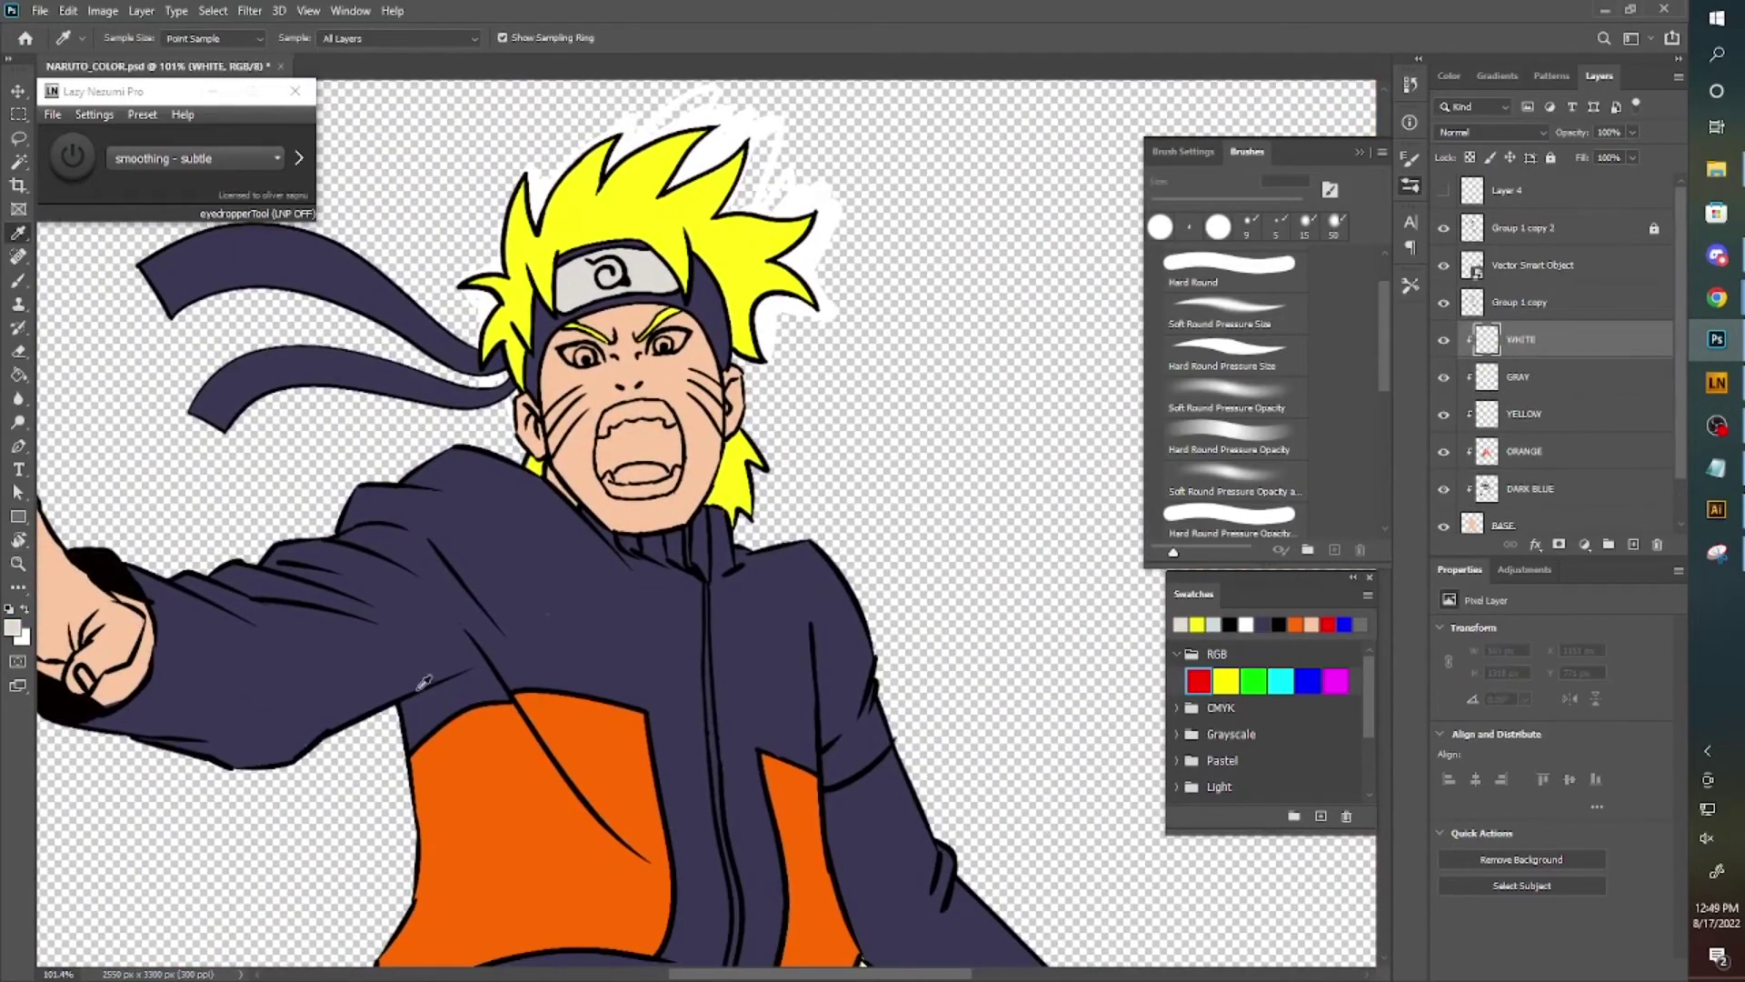
Paint the upper and lower teeth white with the Brush.
{"action": "key", "text": "b"}
{"action": "scroll", "coordinate": [533, 238], "scroll_direction": "up", "scroll_amount": 4}
{"action": "left_click_drag", "start_coordinate": [751, 479], "coordinate": [728, 379]}
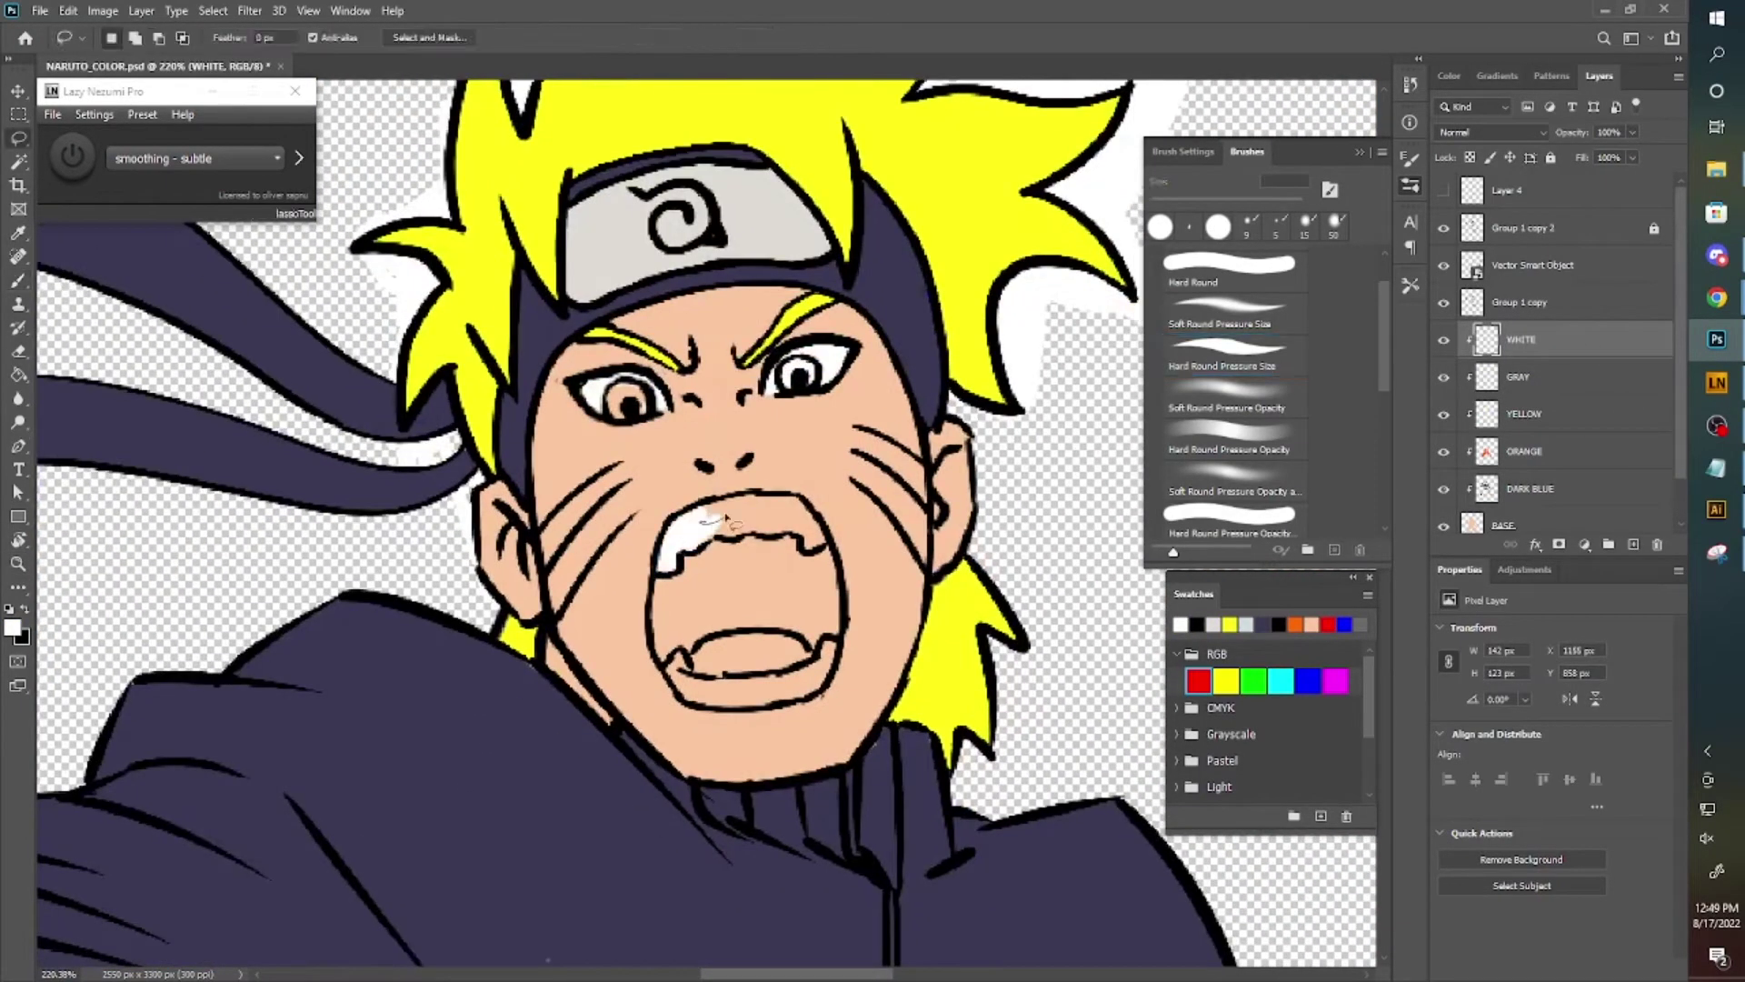
{"action": "left_click_drag", "start_coordinate": [673, 536], "coordinate": [735, 527]}
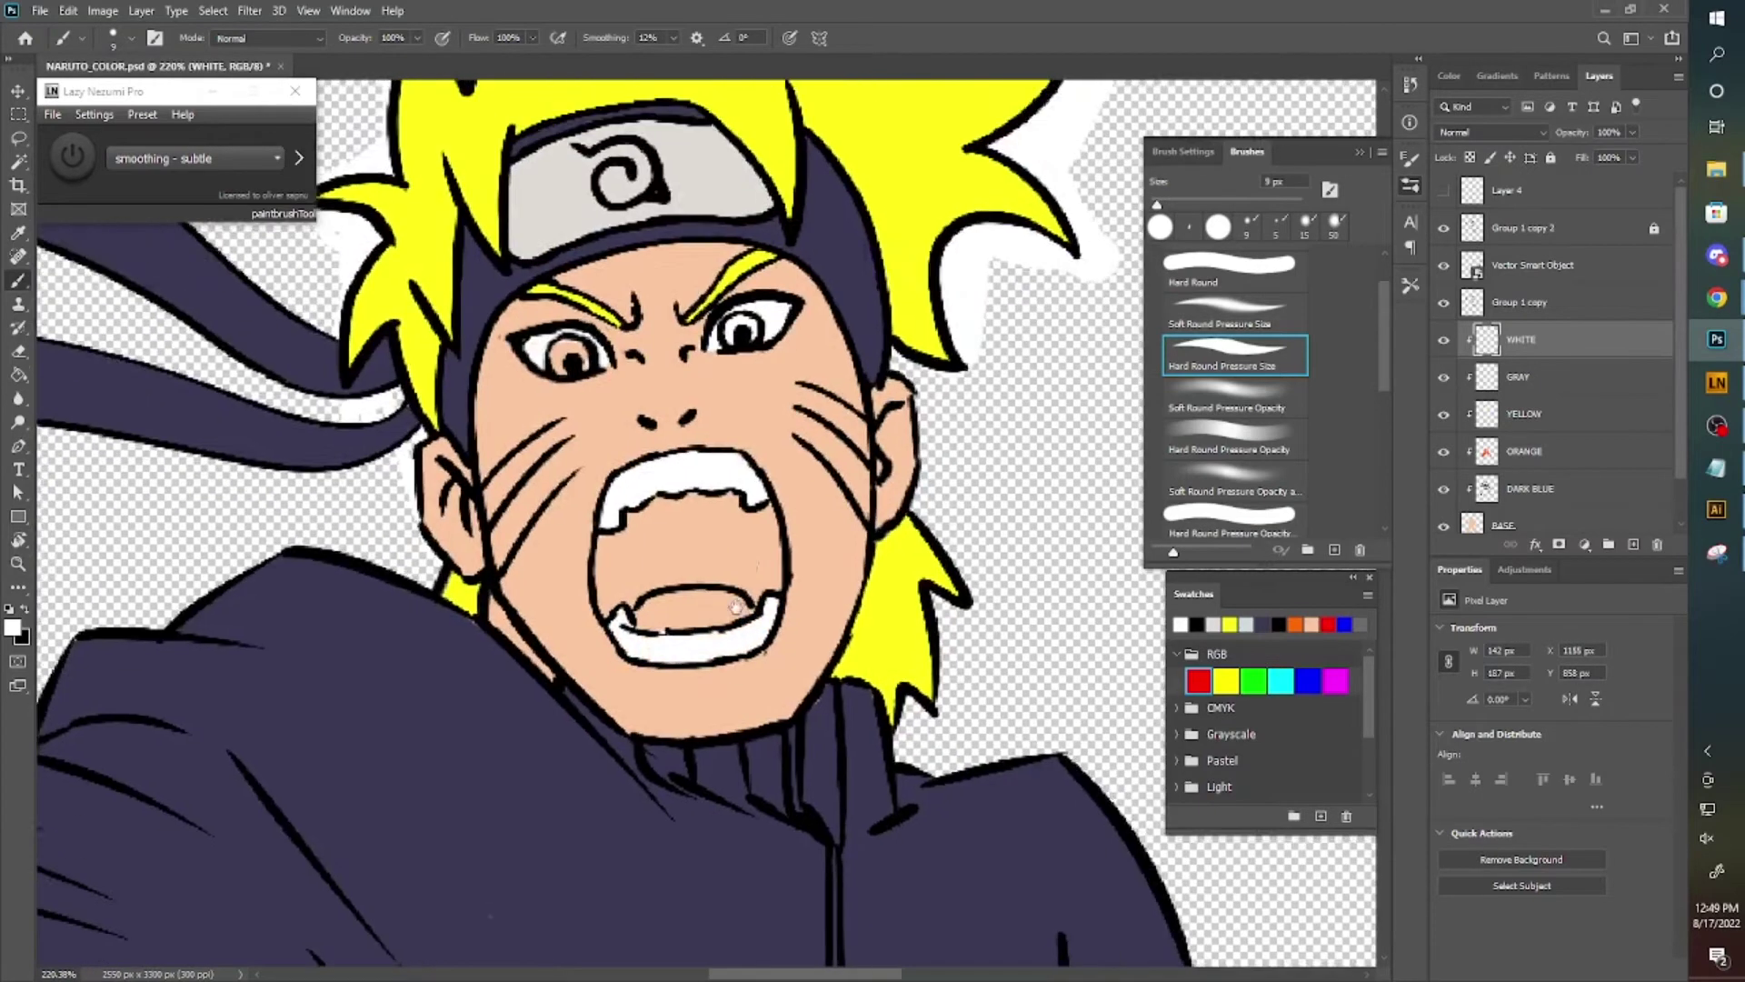
Paint the tongue a dark red from the Swatches and the eyes blue.
{"action": "left_click", "coordinate": [1335, 680]}
{"action": "left_click_drag", "start_coordinate": [618, 607], "coordinate": [727, 603]}
{"action": "double_click", "coordinate": [1199, 681]}
{"action": "key", "text": "Escape"}
{"action": "left_click", "coordinate": [1449, 75]}
{"action": "left_click", "coordinate": [1583, 374]}
{"action": "left_click", "coordinate": [1308, 681]}
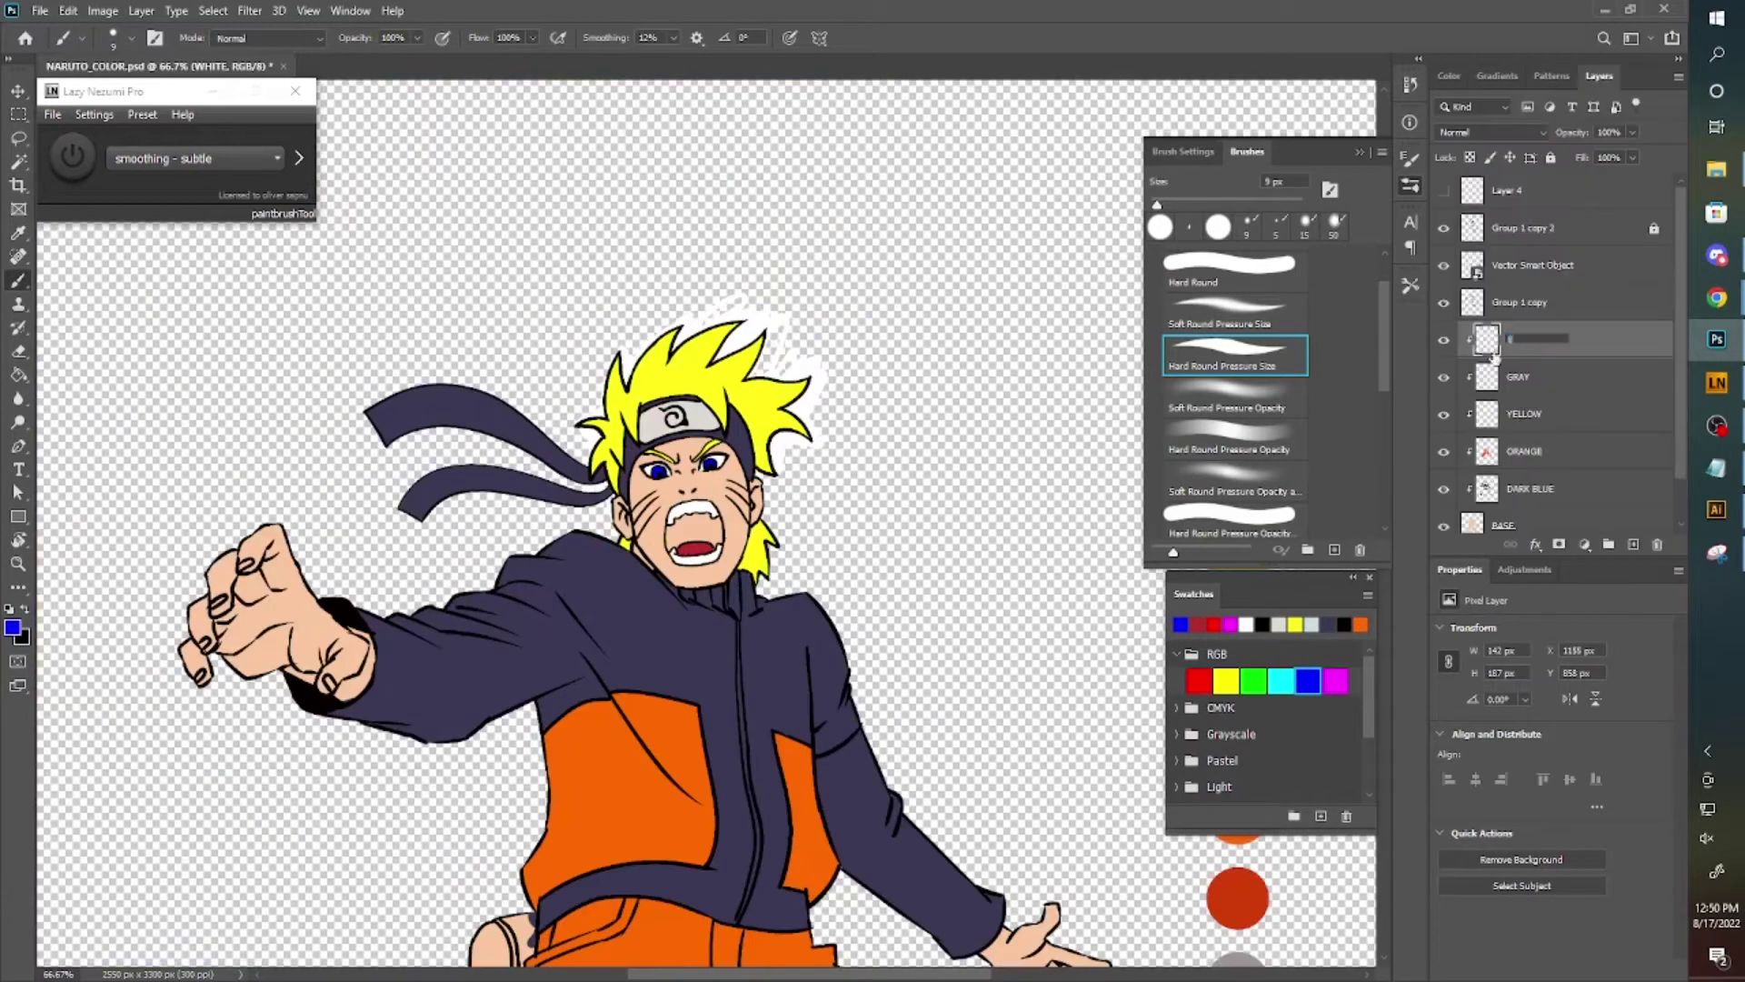
{"action": "mouse_move", "coordinate": [770, 763]}
{"action": "left_mouse_down"}
{"action": "mouse_move", "coordinate": [741, 660]}
{"action": "mouse_move", "coordinate": [869, 625]}
{"action": "left_mouse_up"}
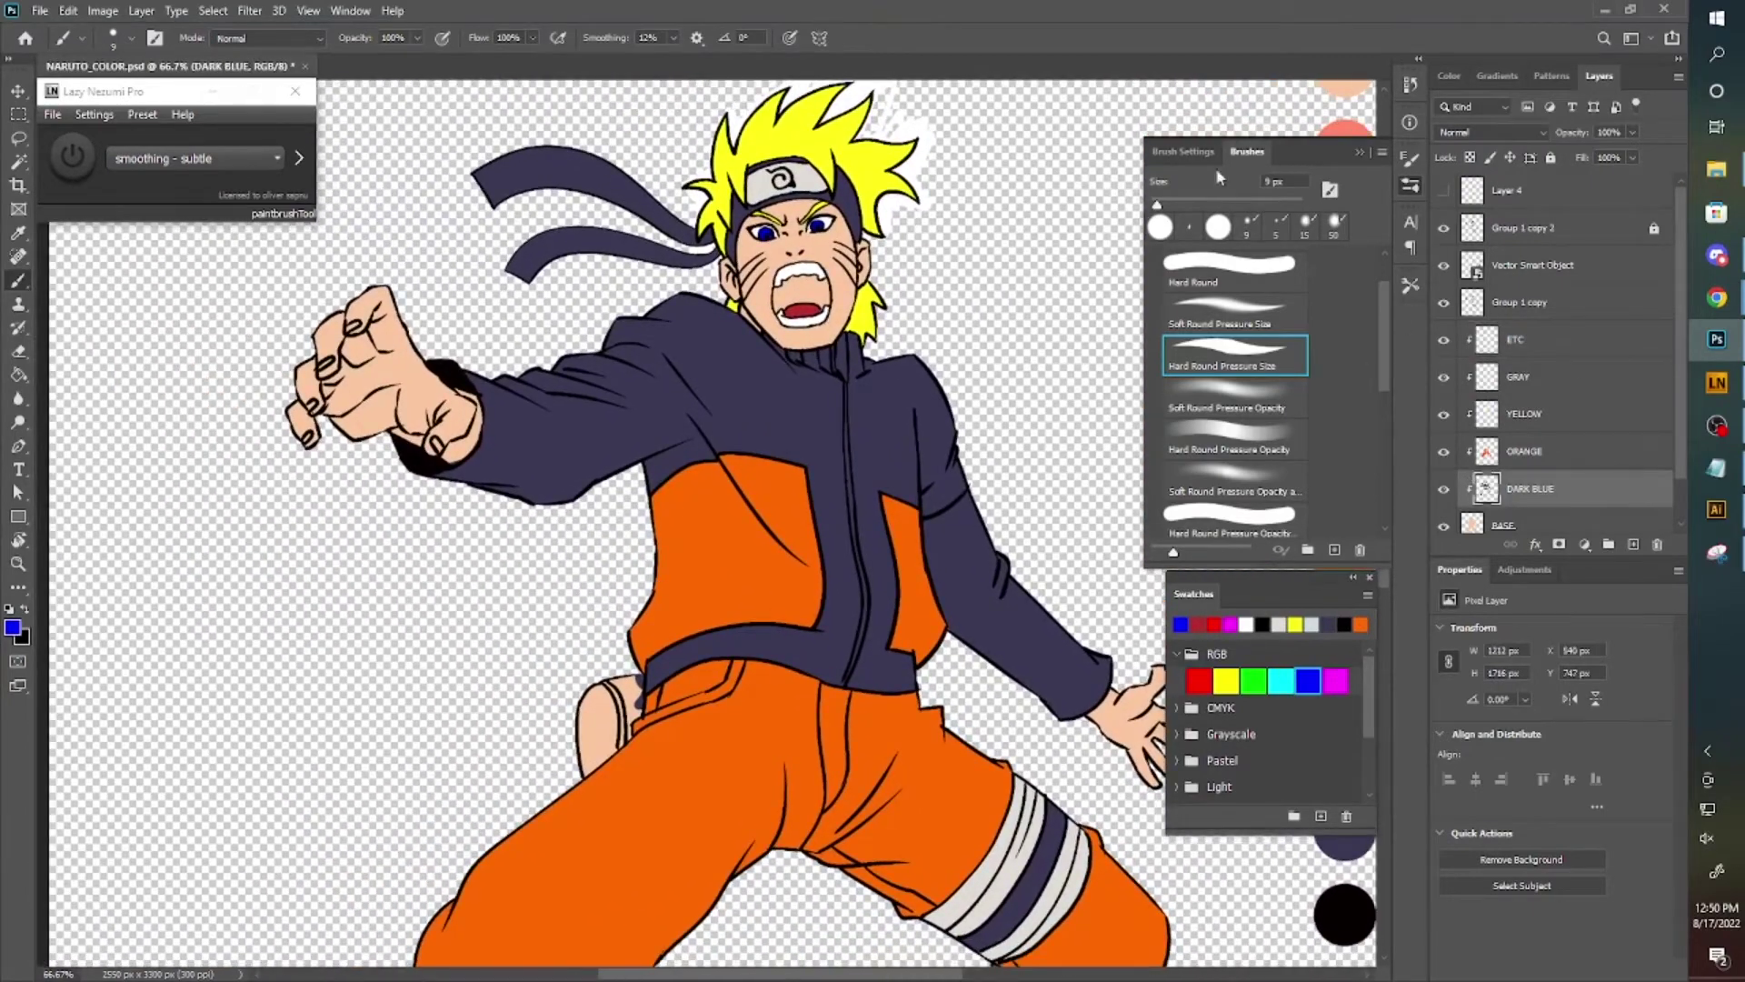
{"action": "key", "text": "F5"}
{"action": "key", "text": "F5"}
Paint black shadows along the jacket's right edge and across the sleeve.
{"action": "key", "text": "z"}
{"action": "left_click", "coordinate": [518, 465]}
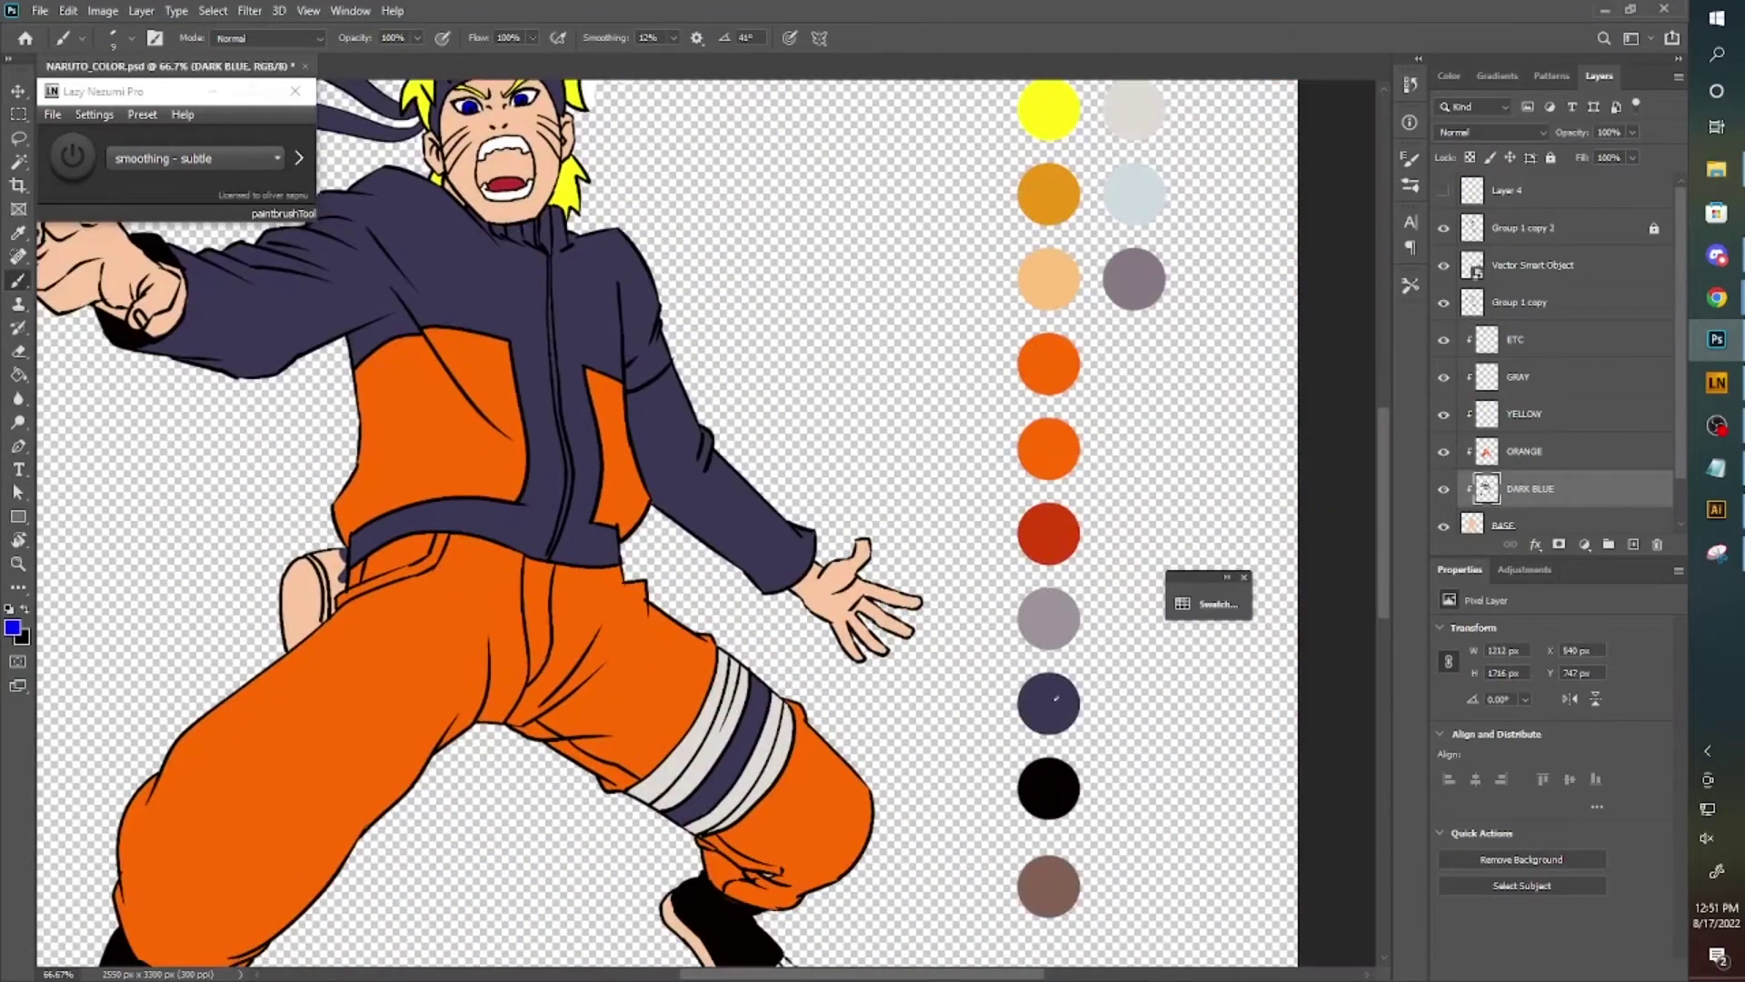
{"action": "scroll", "coordinate": [518, 466], "scroll_direction": "down", "scroll_amount": 3}
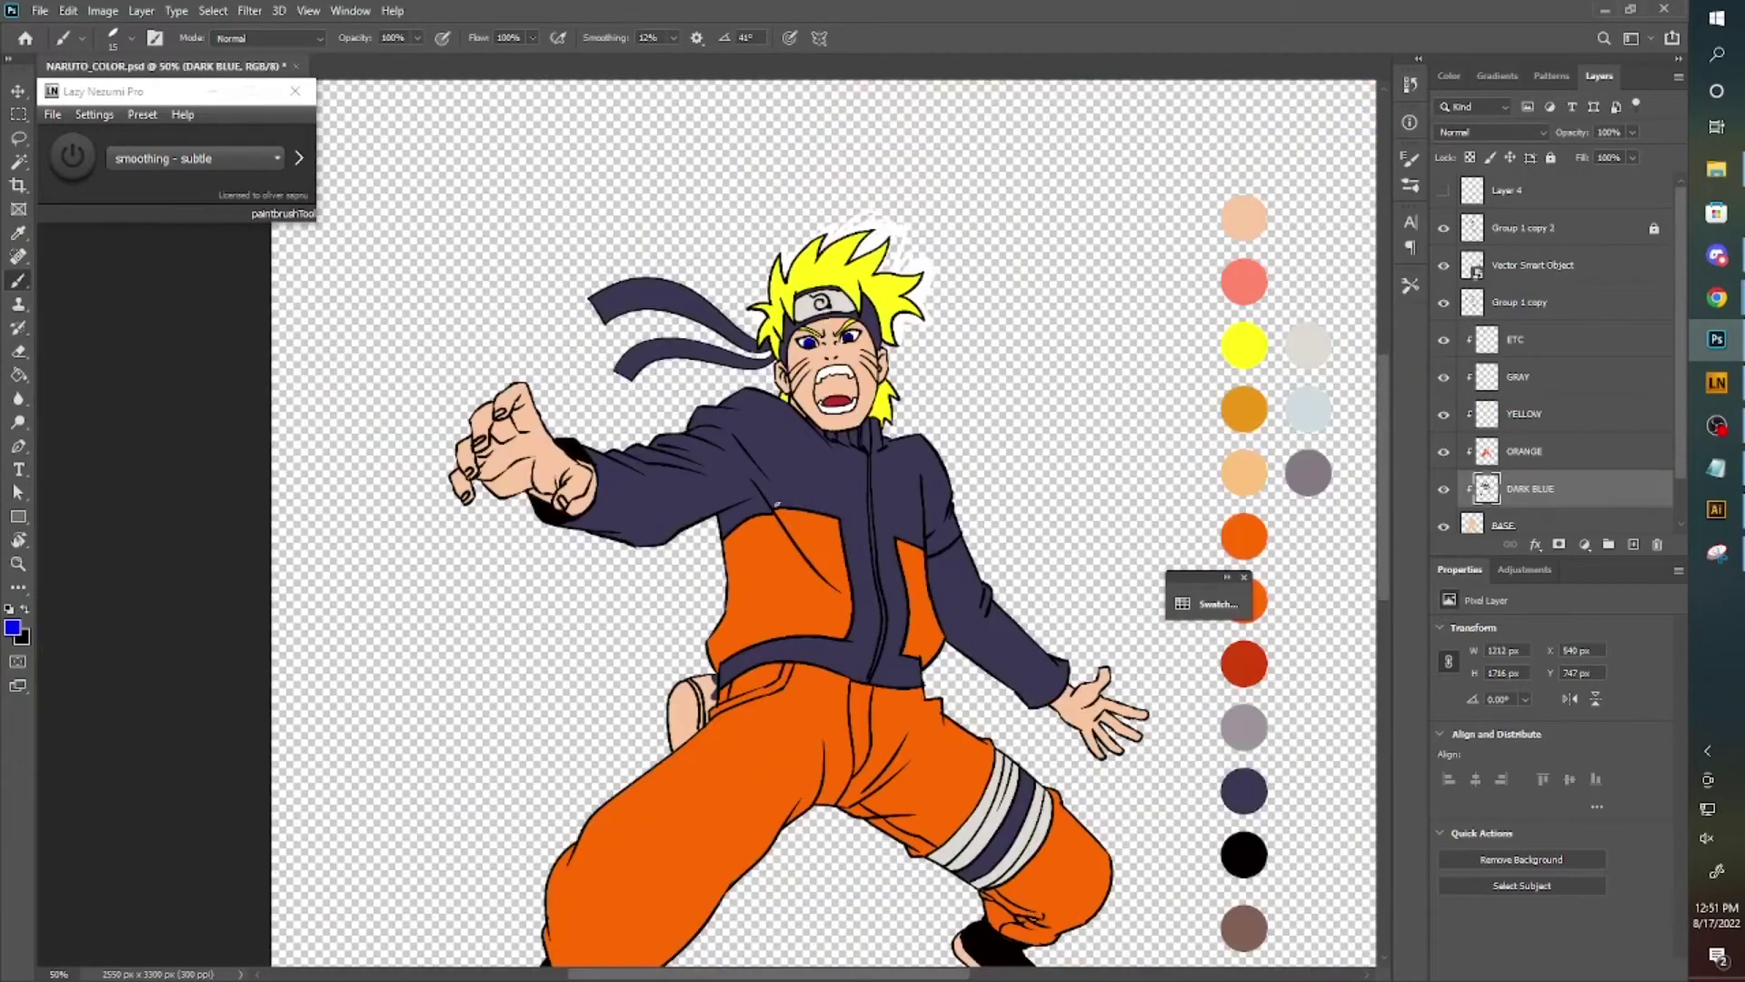
{"action": "key", "text": "b"}
{"action": "scroll", "coordinate": [545, 460], "scroll_direction": "up", "scroll_amount": 2}
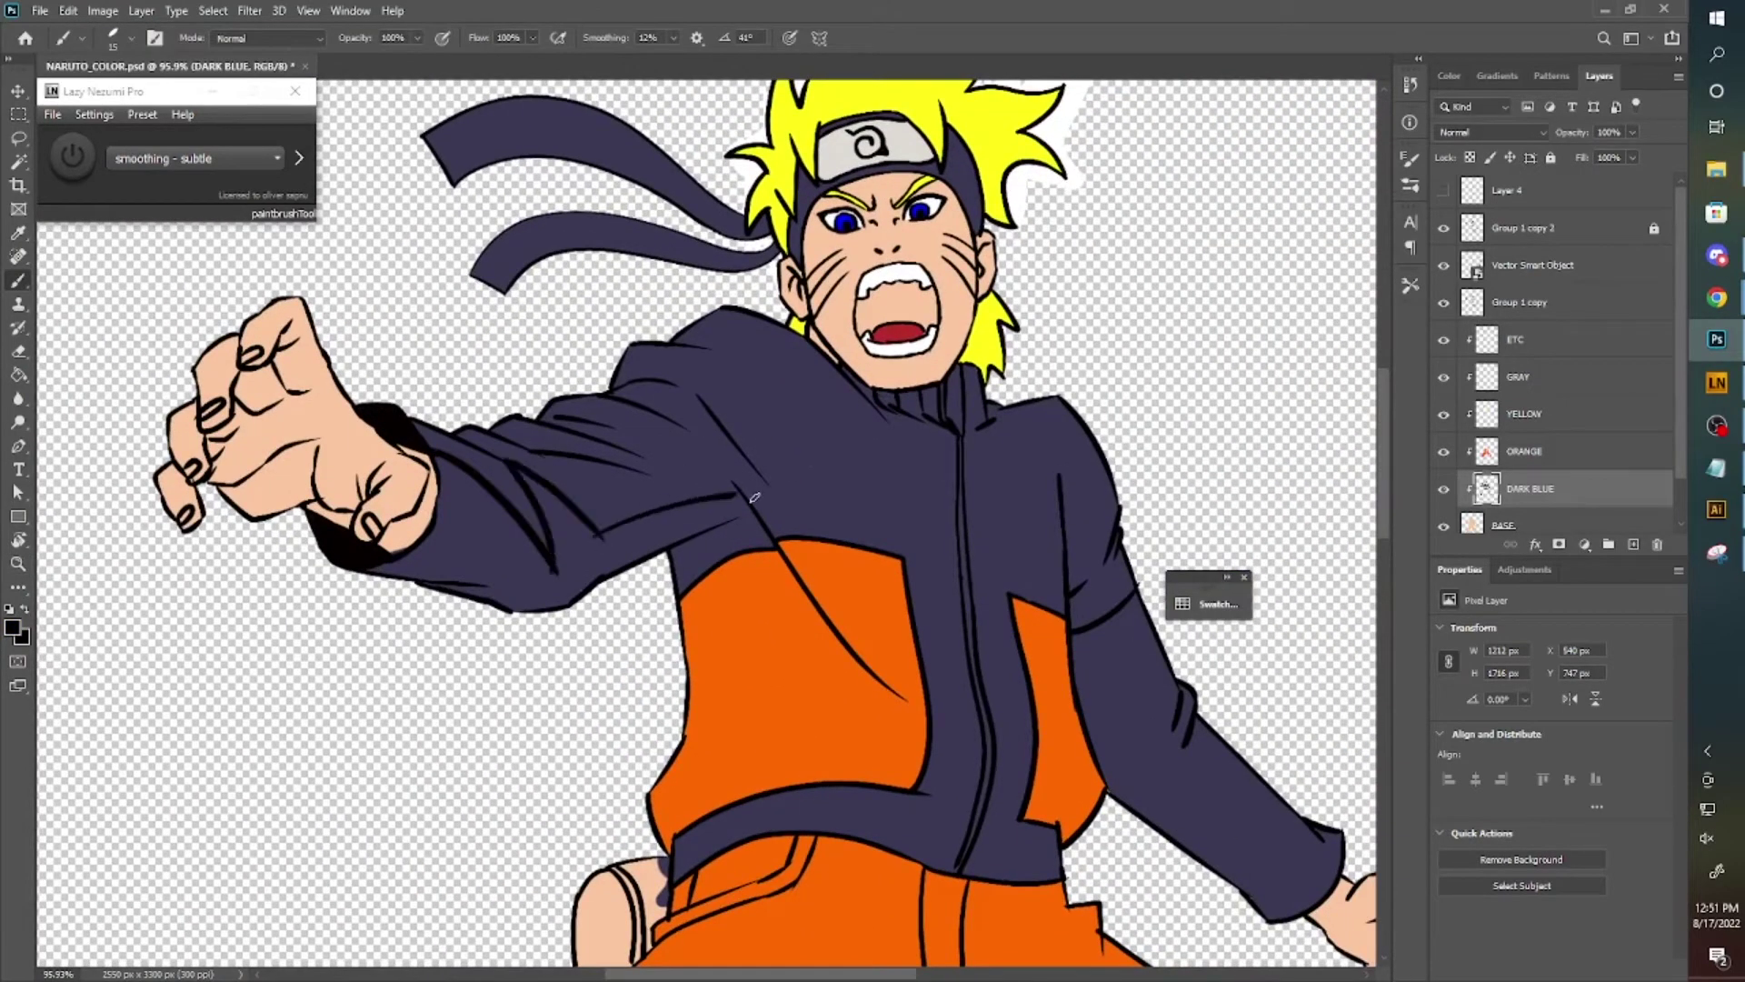
{"action": "scroll", "coordinate": [754, 497], "scroll_direction": "down", "scroll_amount": 2}
{"action": "scroll", "coordinate": [757, 478], "scroll_direction": "up", "scroll_amount": 4}
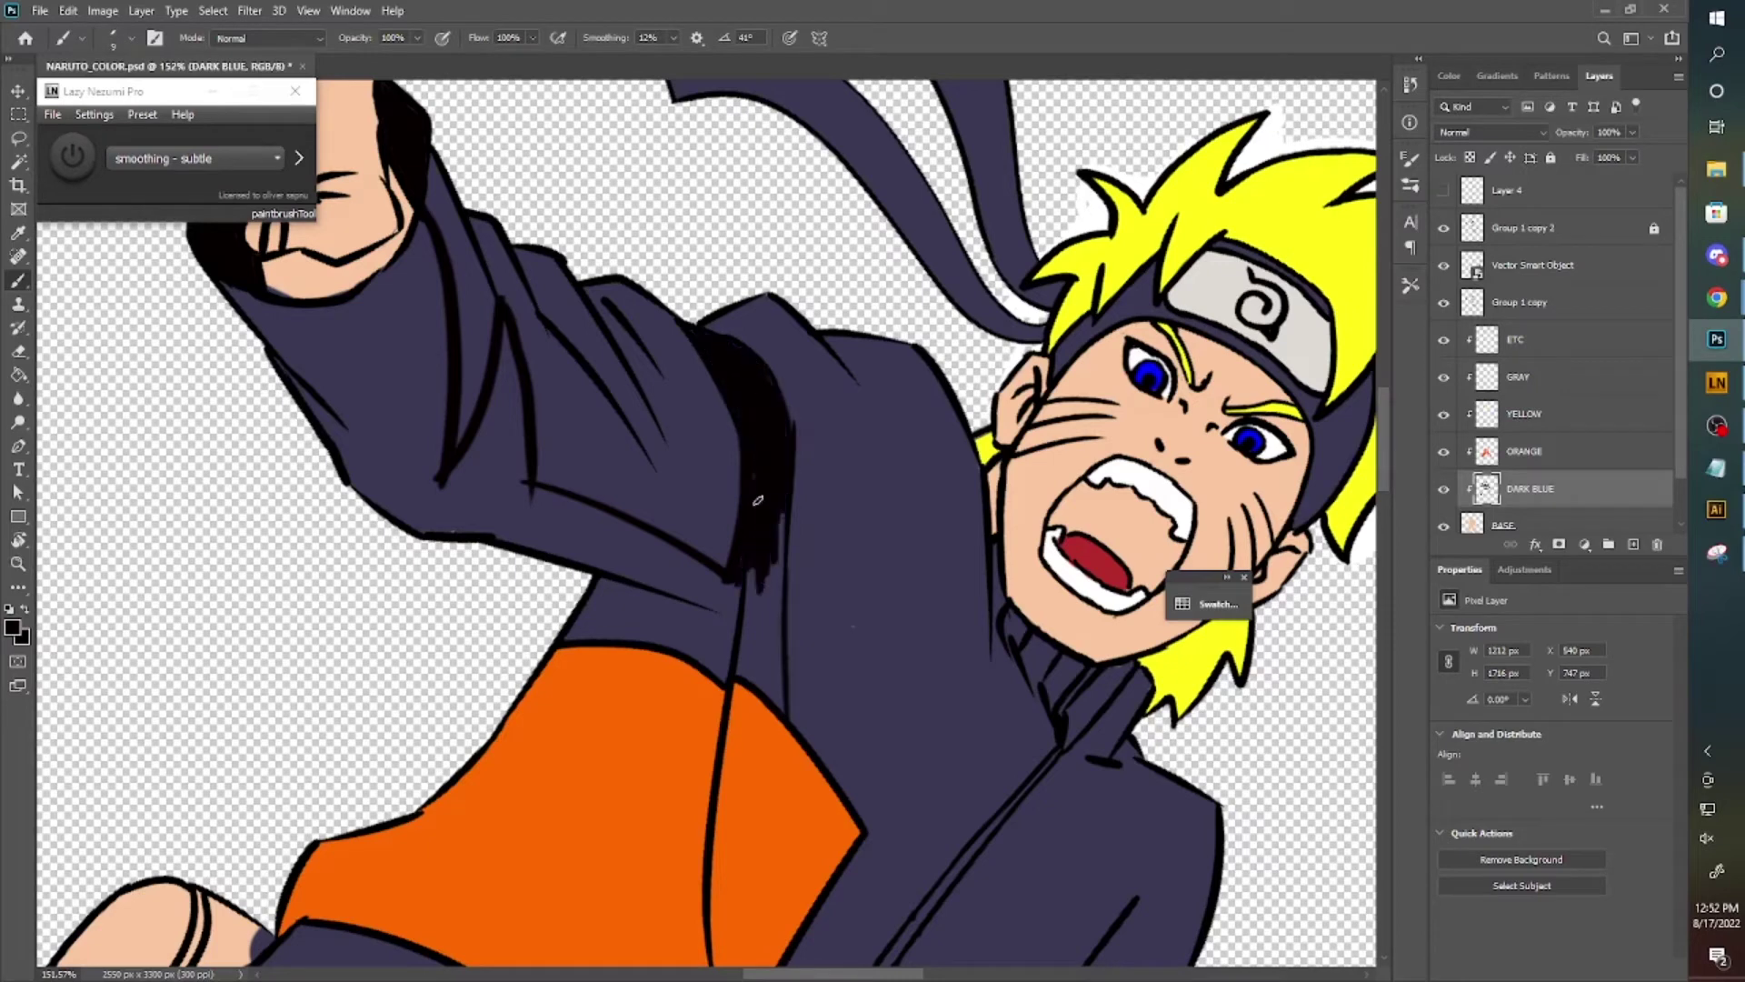
{"action": "mouse_move", "coordinate": [790, 398]}
{"action": "left_mouse_down"}
{"action": "mouse_move", "coordinate": [800, 460]}
{"action": "mouse_move", "coordinate": [614, 537]}
{"action": "left_mouse_up"}
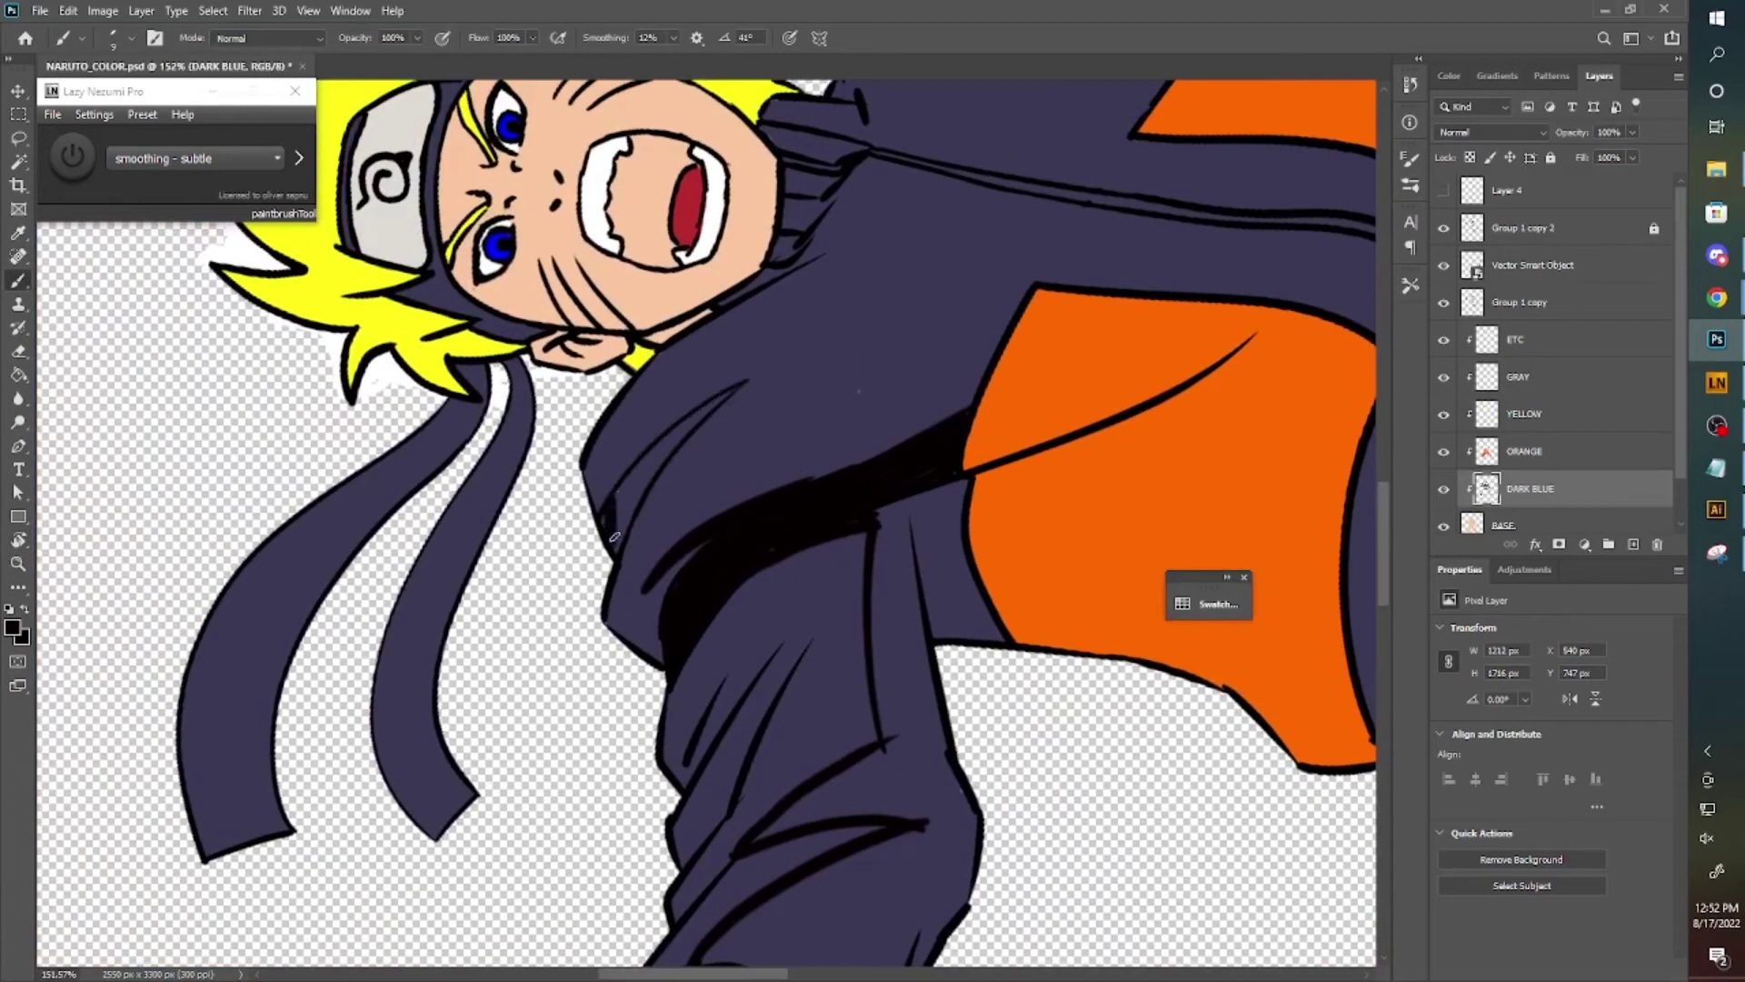
{"action": "scroll", "coordinate": [598, 523], "scroll_direction": "down", "scroll_amount": 3}
{"action": "left_click_drag", "start_coordinate": [800, 318], "coordinate": [786, 558]}
{"action": "left_click_drag", "start_coordinate": [854, 300], "coordinate": [813, 536]}
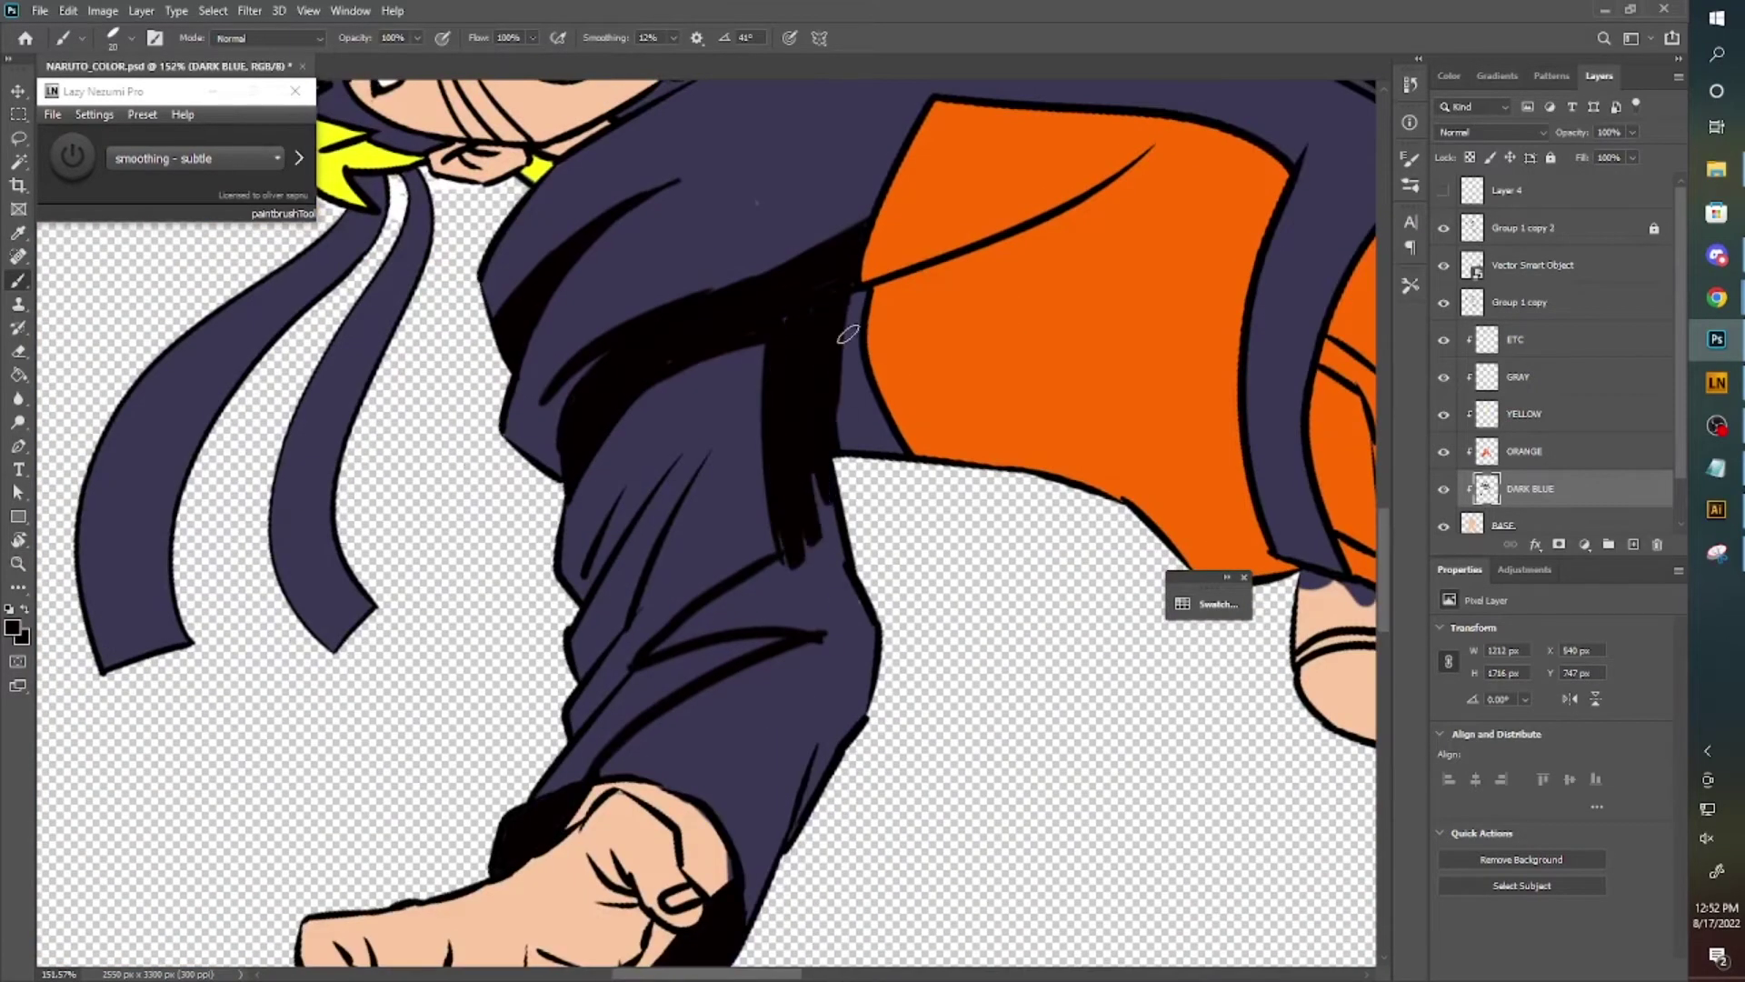
{"action": "scroll", "coordinate": [786, 338], "scroll_direction": "down", "scroll_amount": 2}
{"action": "left_click_drag", "start_coordinate": [709, 498], "coordinate": [861, 460]}
{"action": "scroll", "coordinate": [874, 440], "scroll_direction": "down", "scroll_amount": 2}
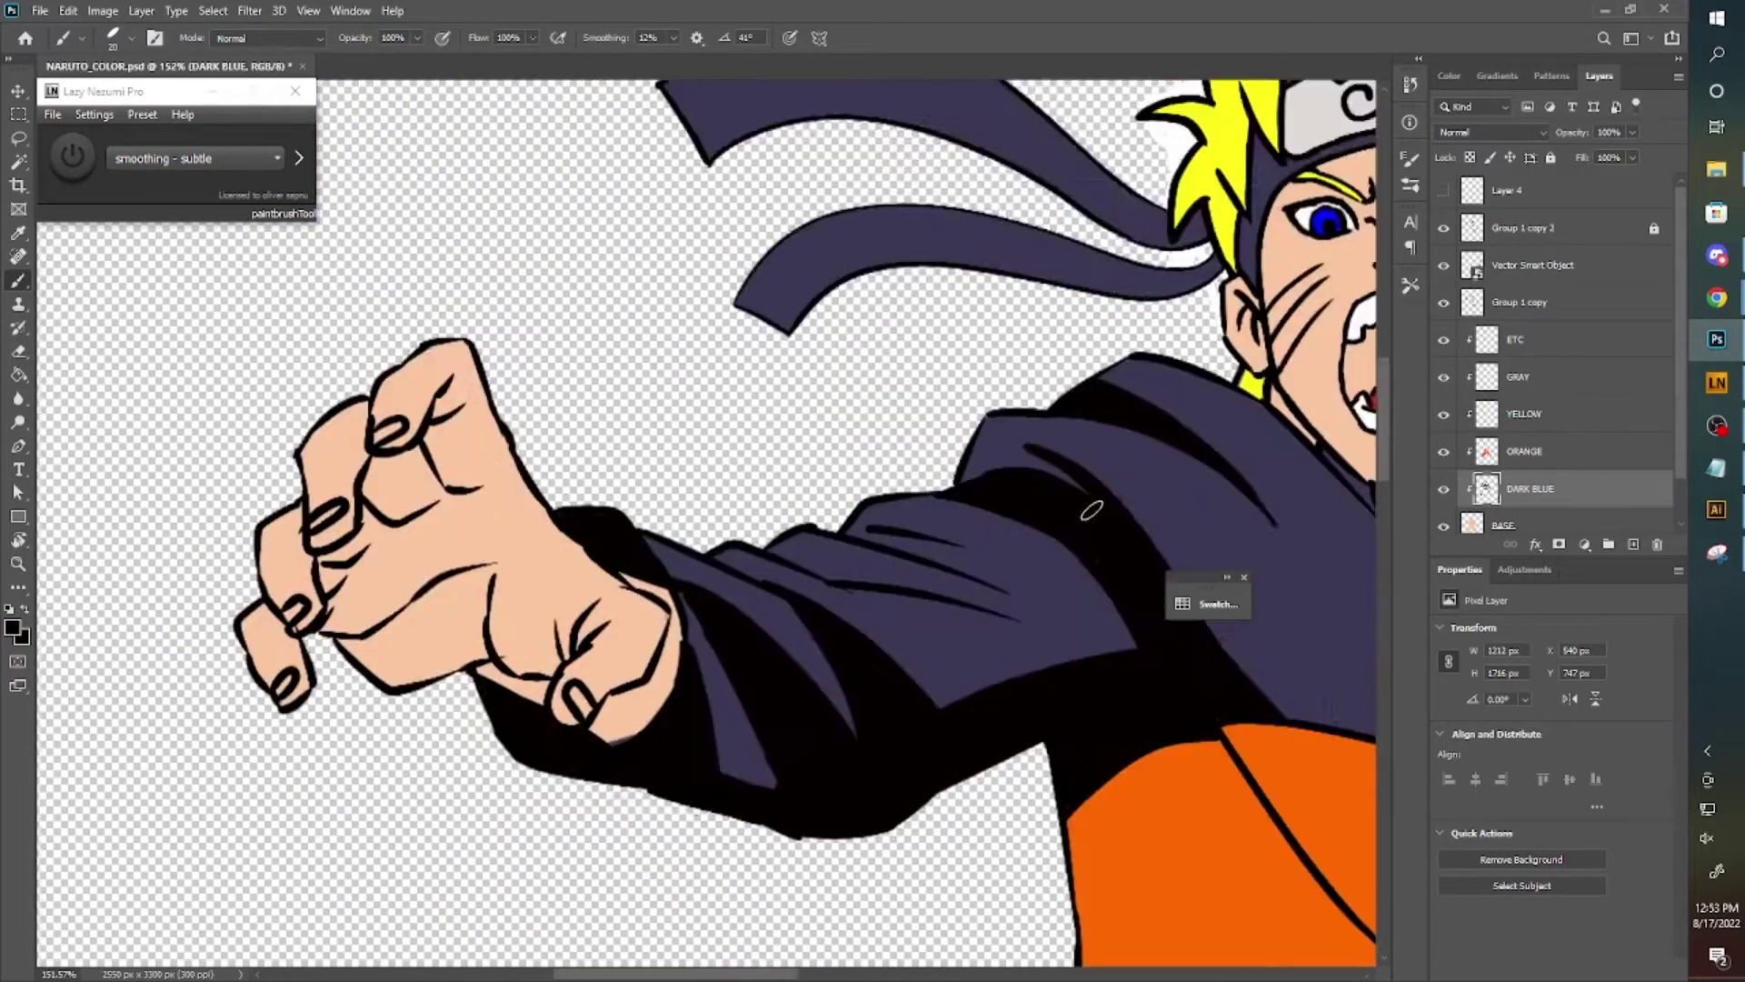
Shade along the belt with a black shadow.
{"action": "left_click_drag", "start_coordinate": [889, 582], "coordinate": [641, 473]}
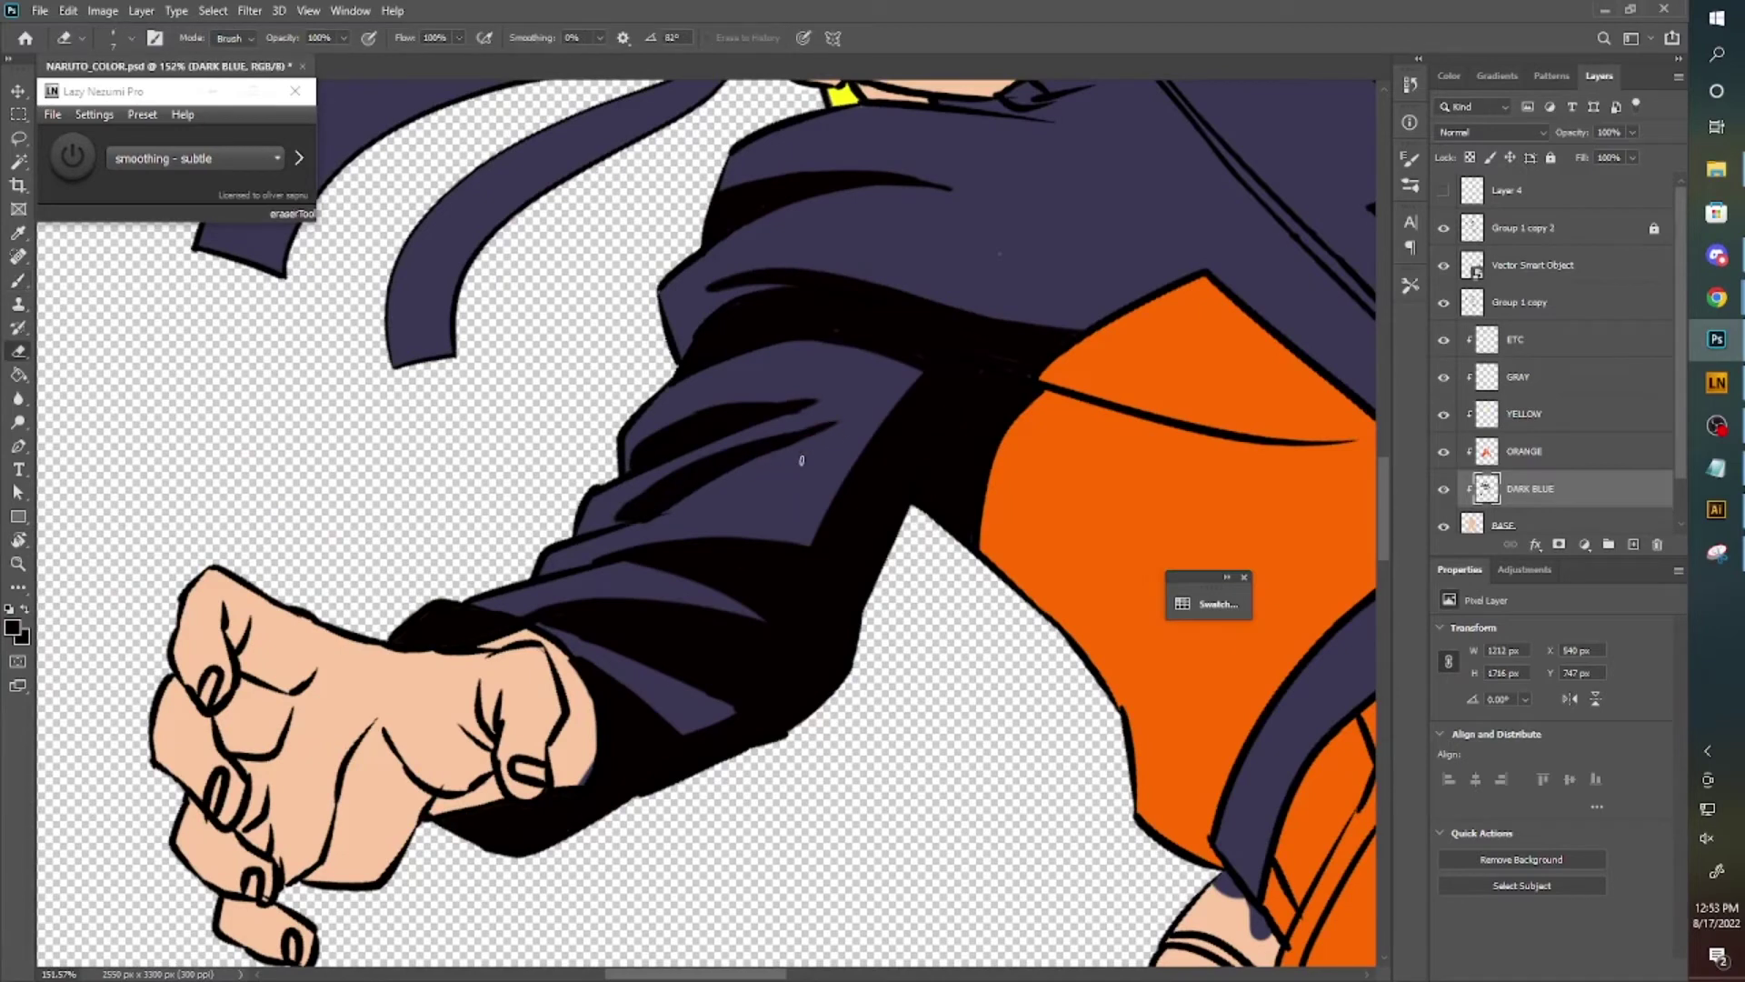
{"action": "mouse_move", "coordinate": [799, 460]}
{"action": "left_mouse_down"}
{"action": "mouse_move", "coordinate": [620, 552]}
{"action": "mouse_move", "coordinate": [709, 520]}
{"action": "left_mouse_up"}
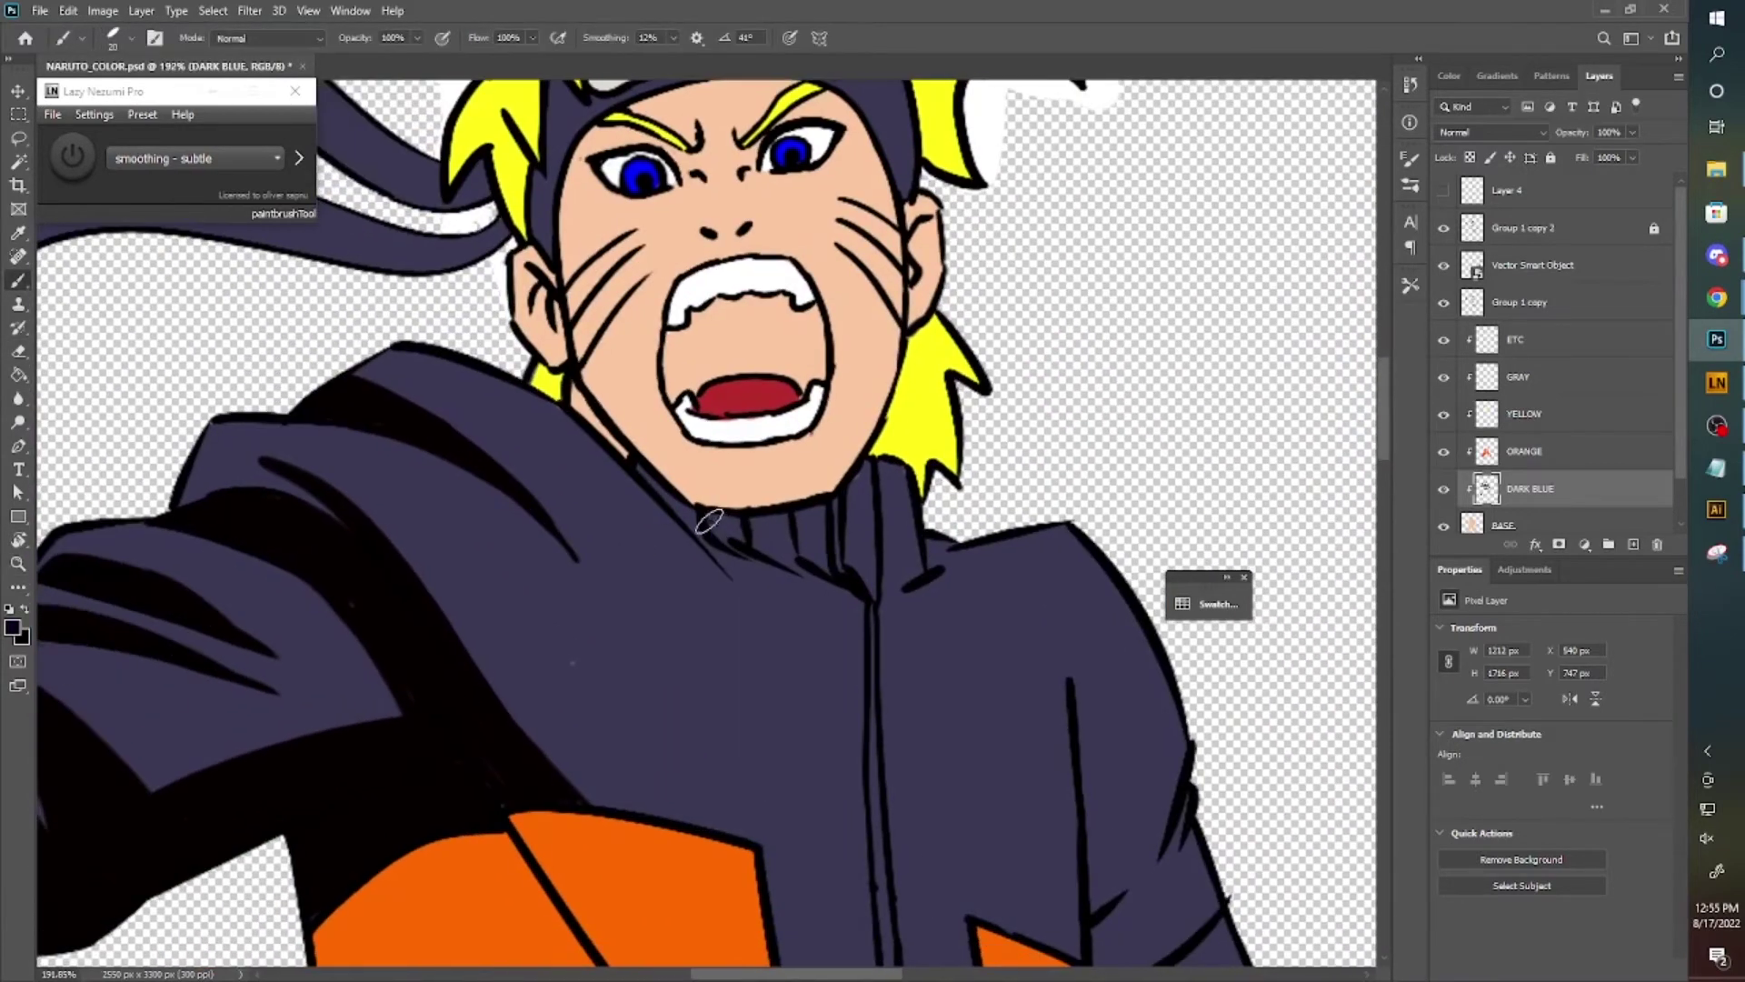
{"action": "mouse_move", "coordinate": [857, 571]}
{"action": "left_mouse_down"}
{"action": "mouse_move", "coordinate": [506, 605]}
{"action": "mouse_move", "coordinate": [790, 526]}
{"action": "left_mouse_up"}
{"action": "left_click_drag", "start_coordinate": [972, 509], "coordinate": [745, 550]}
{"action": "mouse_move", "coordinate": [872, 550]}
{"action": "left_mouse_down"}
{"action": "mouse_move", "coordinate": [556, 609]}
{"action": "mouse_move", "coordinate": [940, 548]}
{"action": "left_mouse_up"}
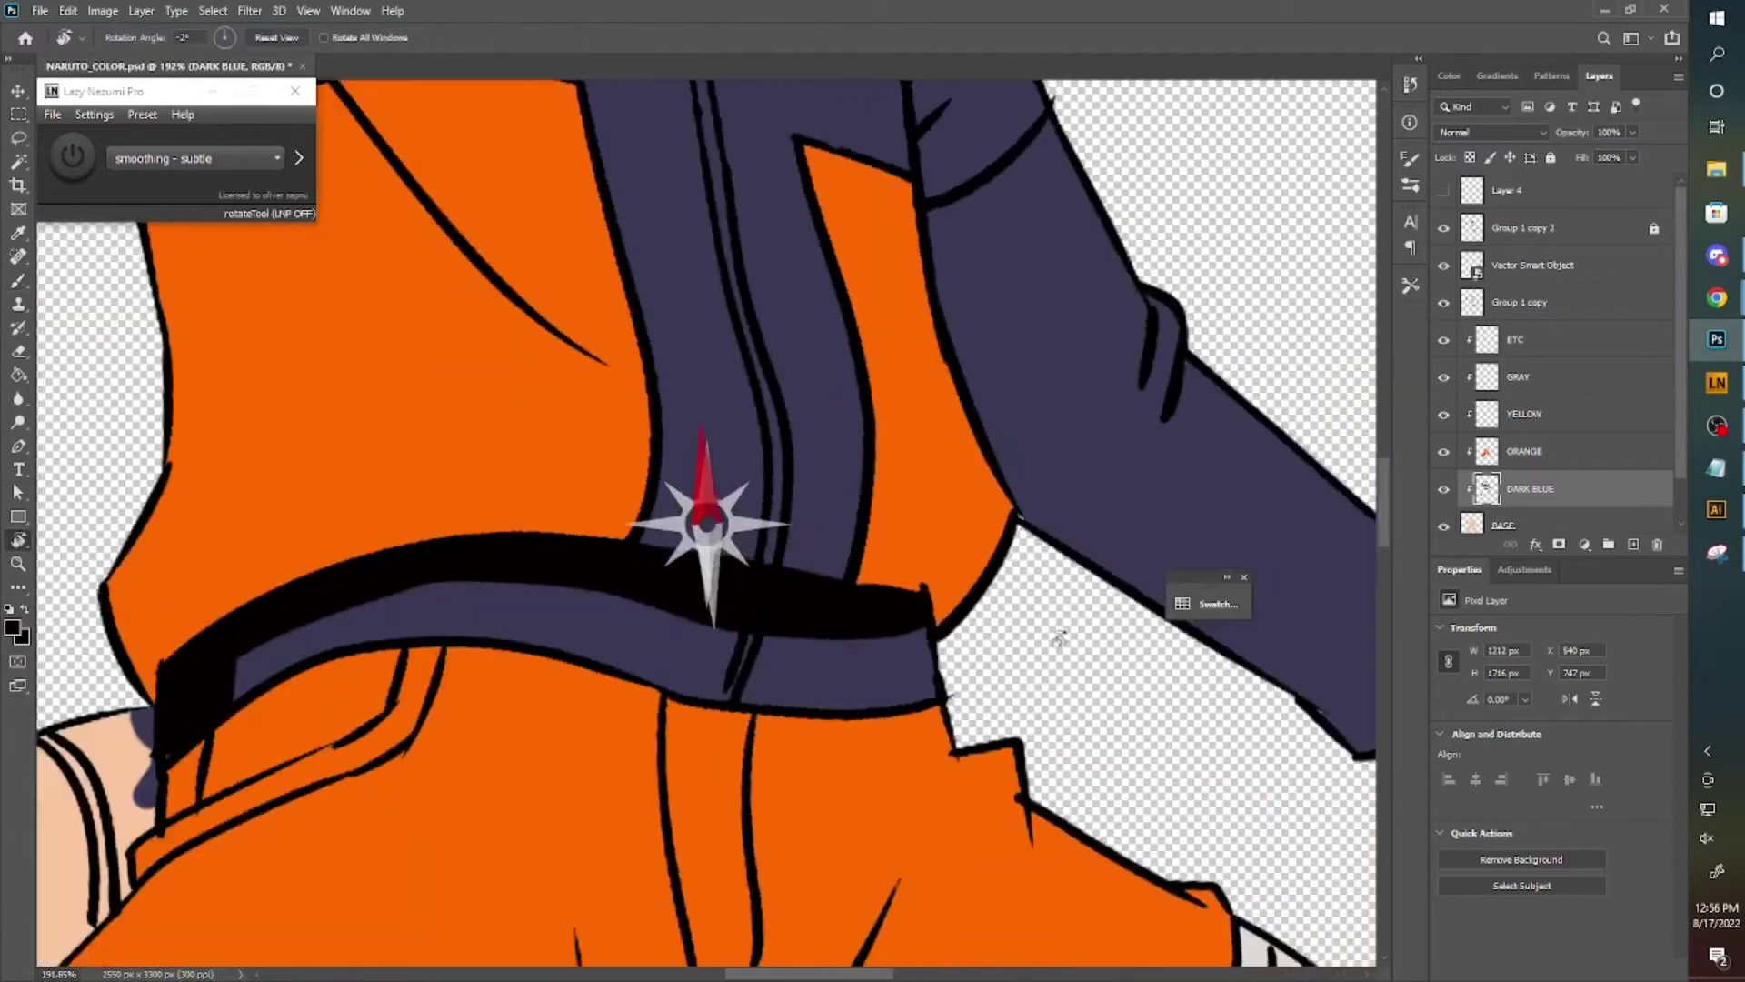
Shade down the sleeve's left edge and add a new layer above ORANGE.
{"action": "left_click_drag", "start_coordinate": [701, 526], "coordinate": [845, 558]}
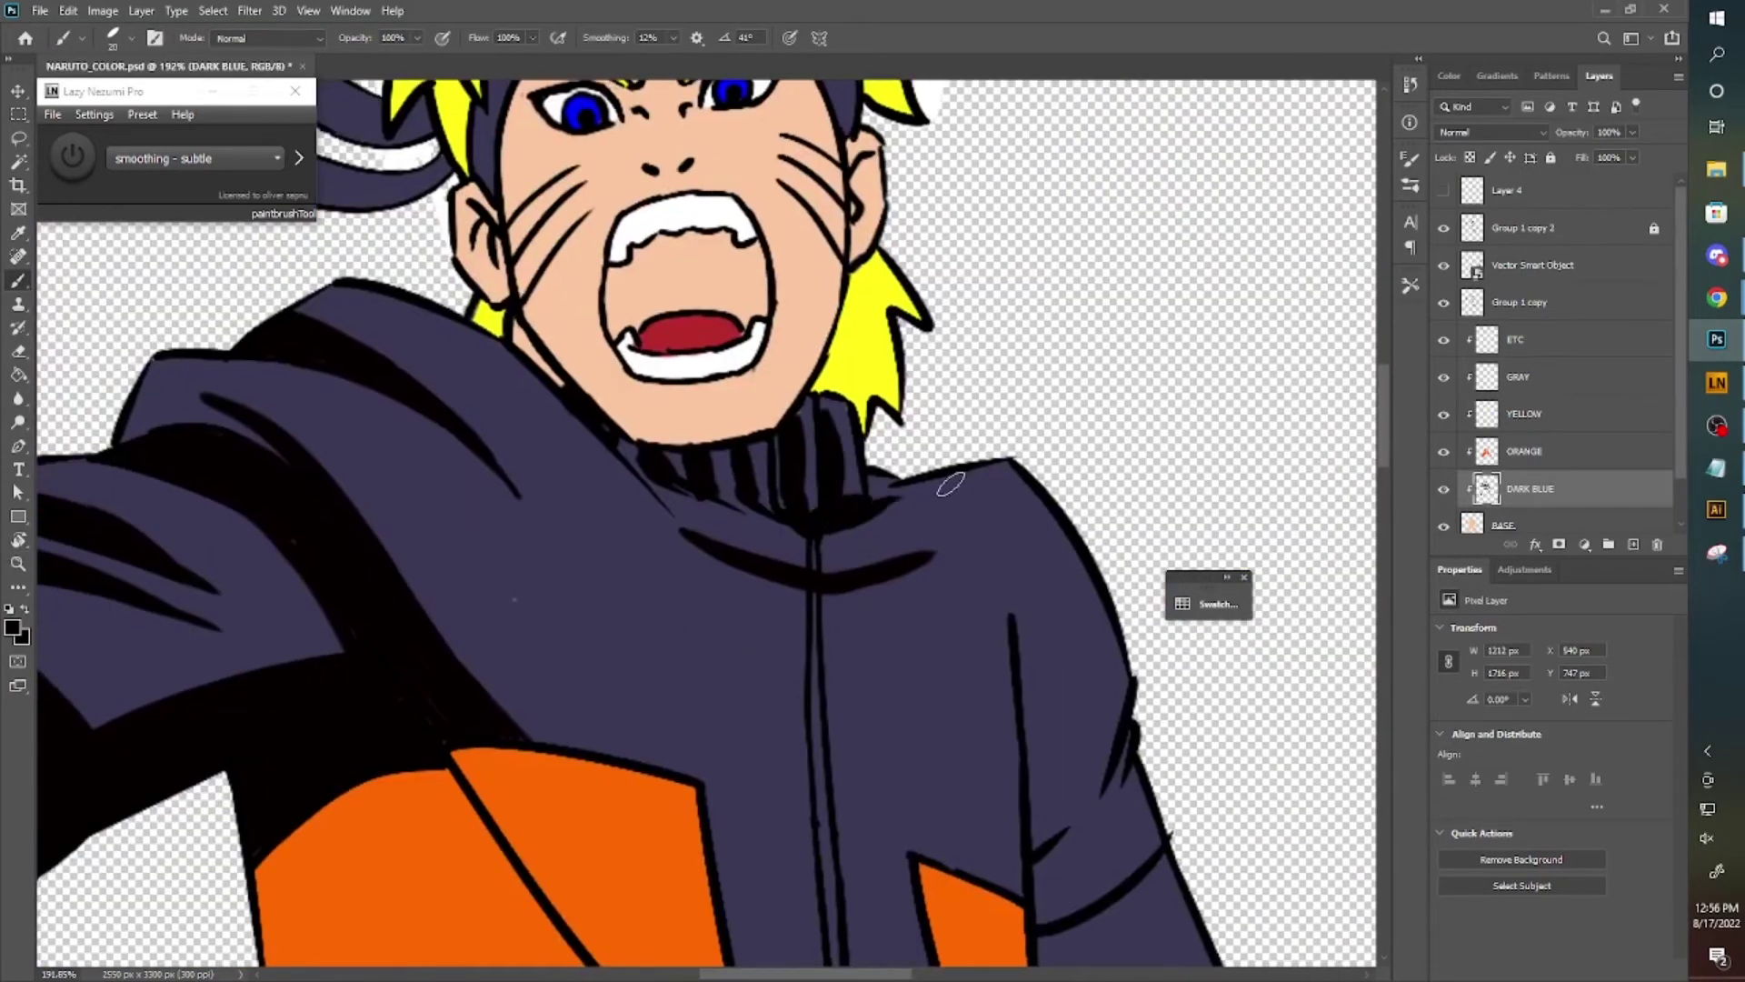
{"action": "left_click_drag", "start_coordinate": [950, 483], "coordinate": [728, 491]}
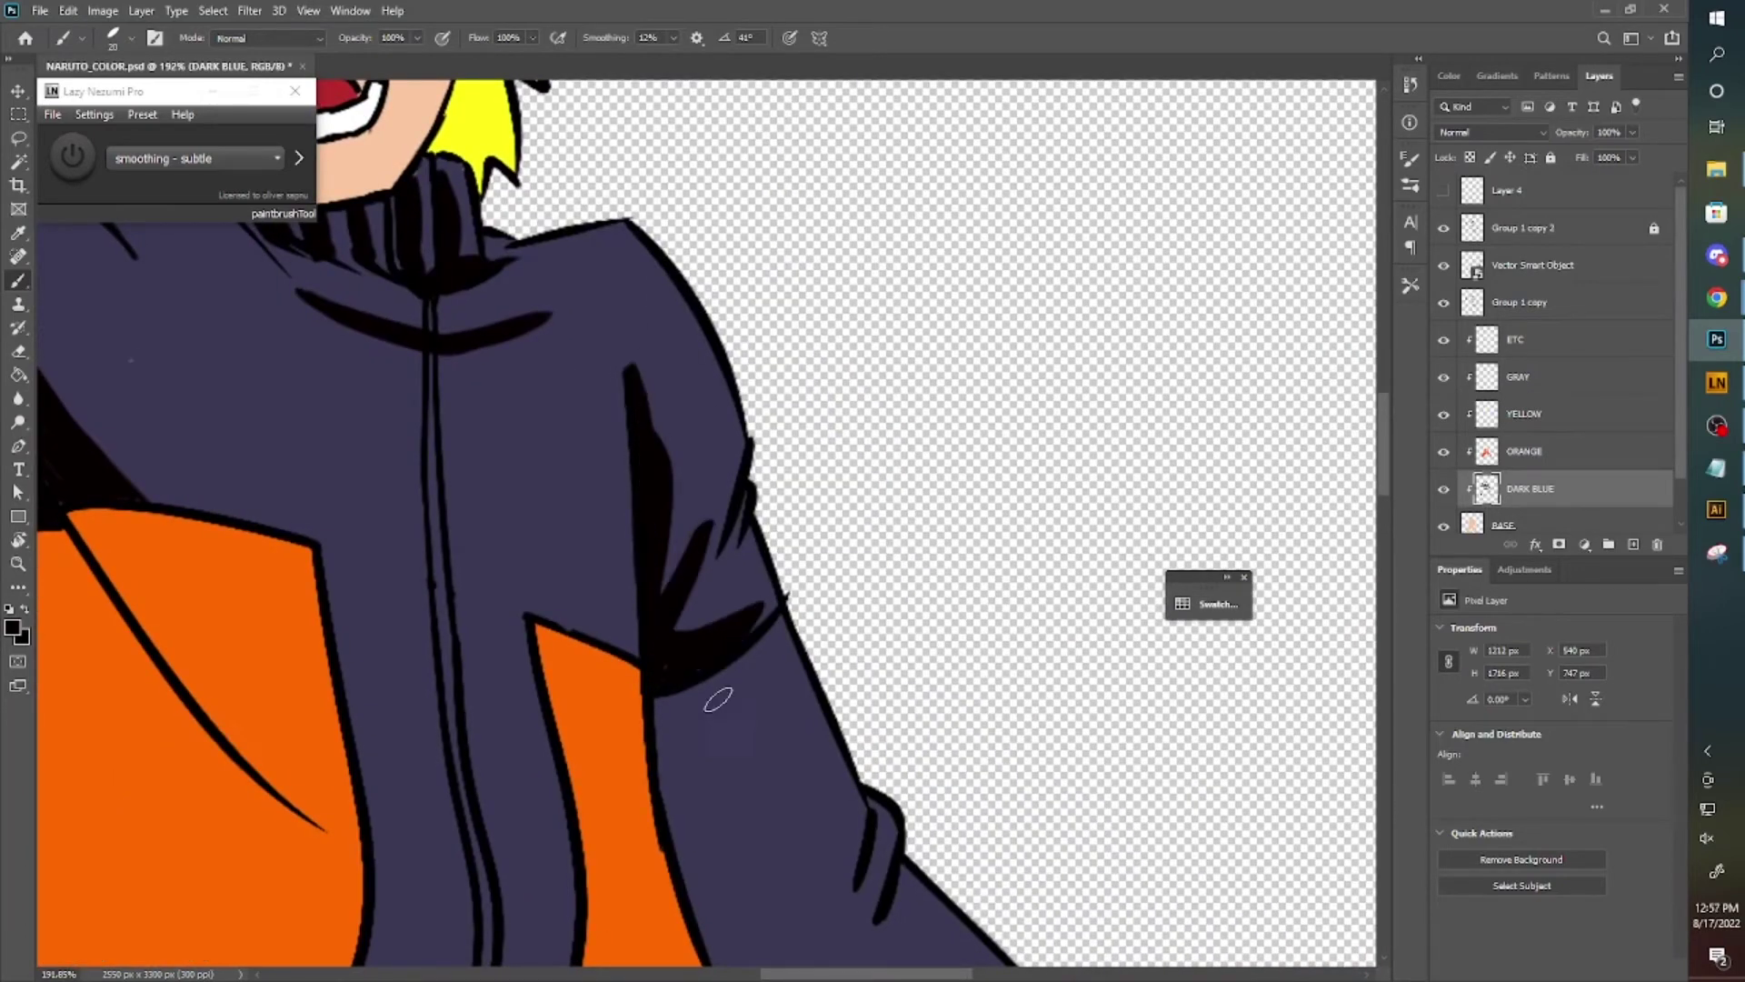
{"action": "left_click_drag", "start_coordinate": [718, 698], "coordinate": [393, 664]}
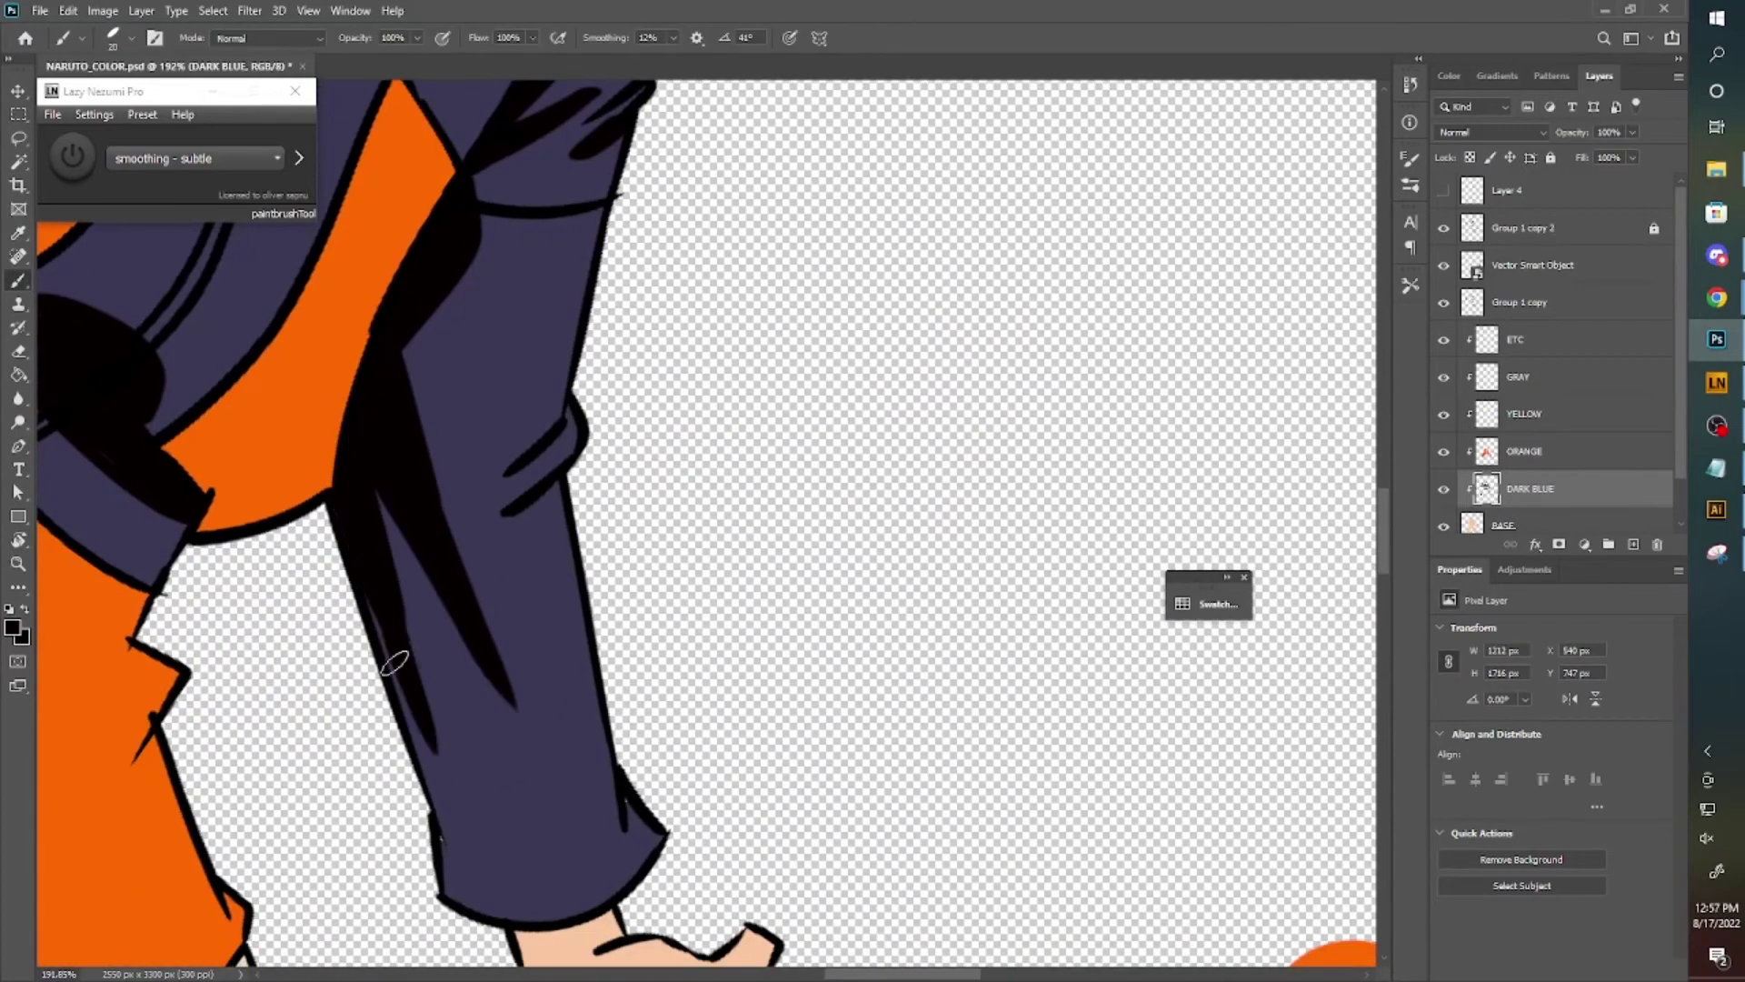
{"action": "left_click_drag", "start_coordinate": [371, 498], "coordinate": [480, 843]}
{"action": "mouse_move", "coordinate": [486, 763]}
{"action": "left_mouse_down"}
{"action": "mouse_move", "coordinate": [563, 592]}
{"action": "mouse_move", "coordinate": [861, 479]}
{"action": "left_mouse_up"}
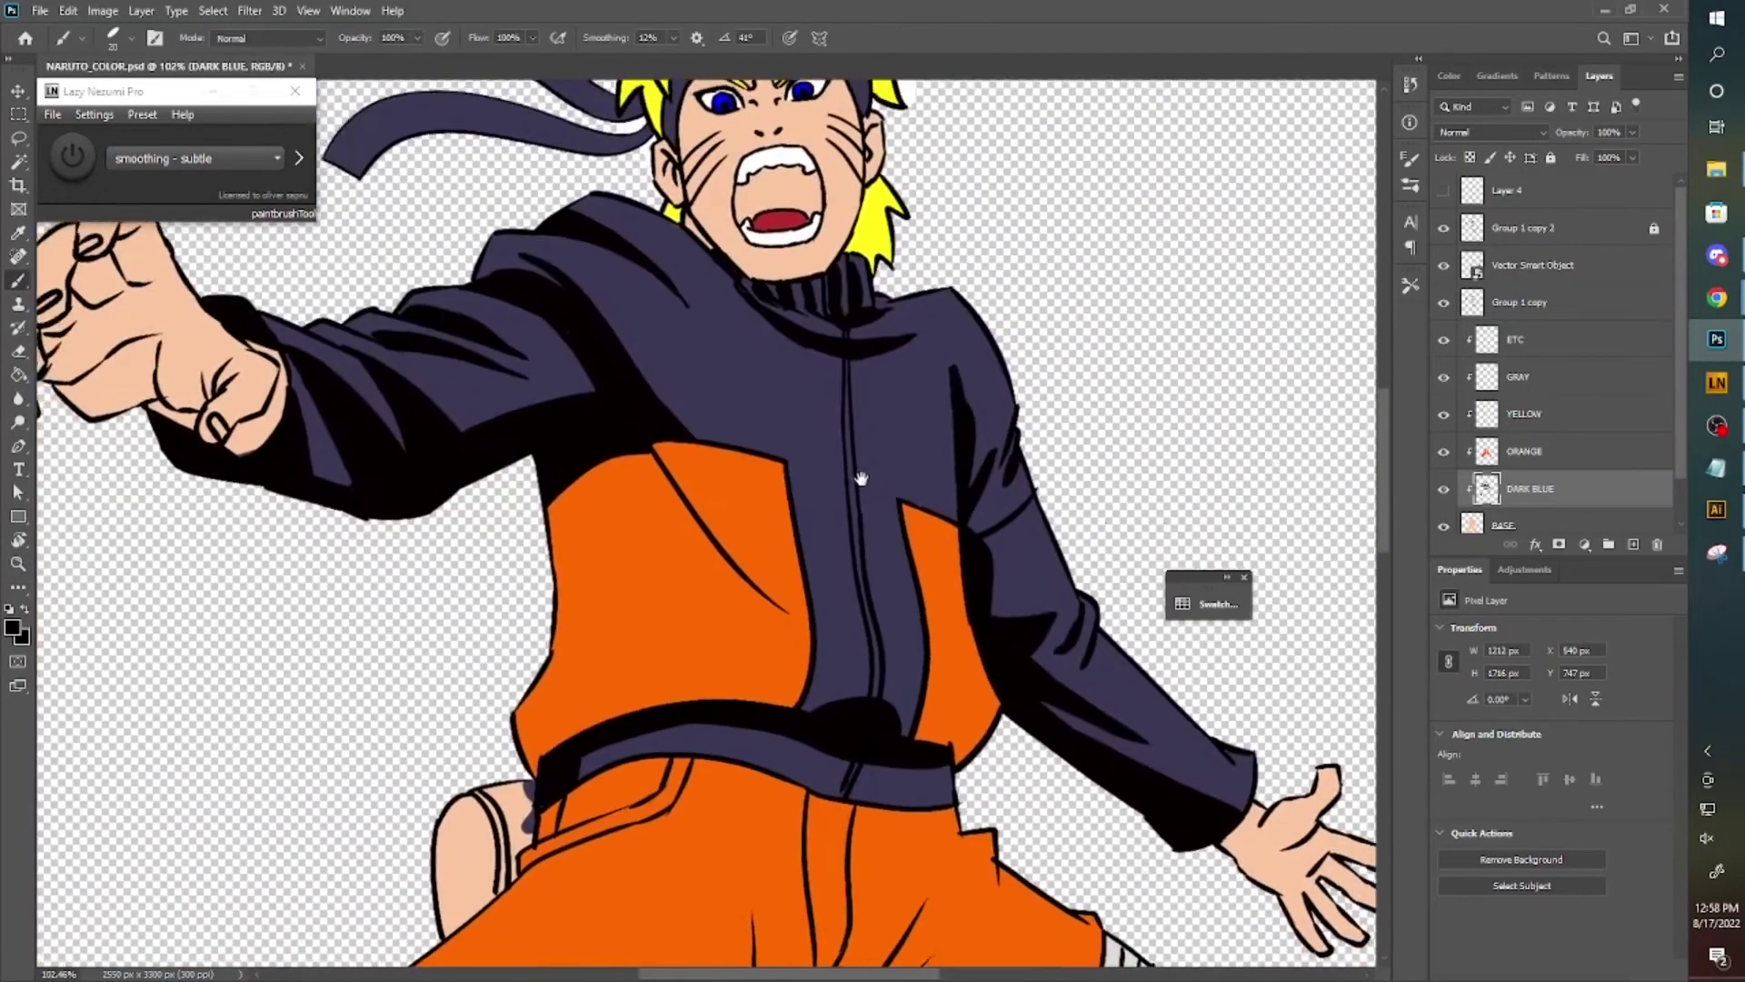
{"action": "key", "text": "ctrl+0"}
{"action": "left_click", "coordinate": [1633, 543]}
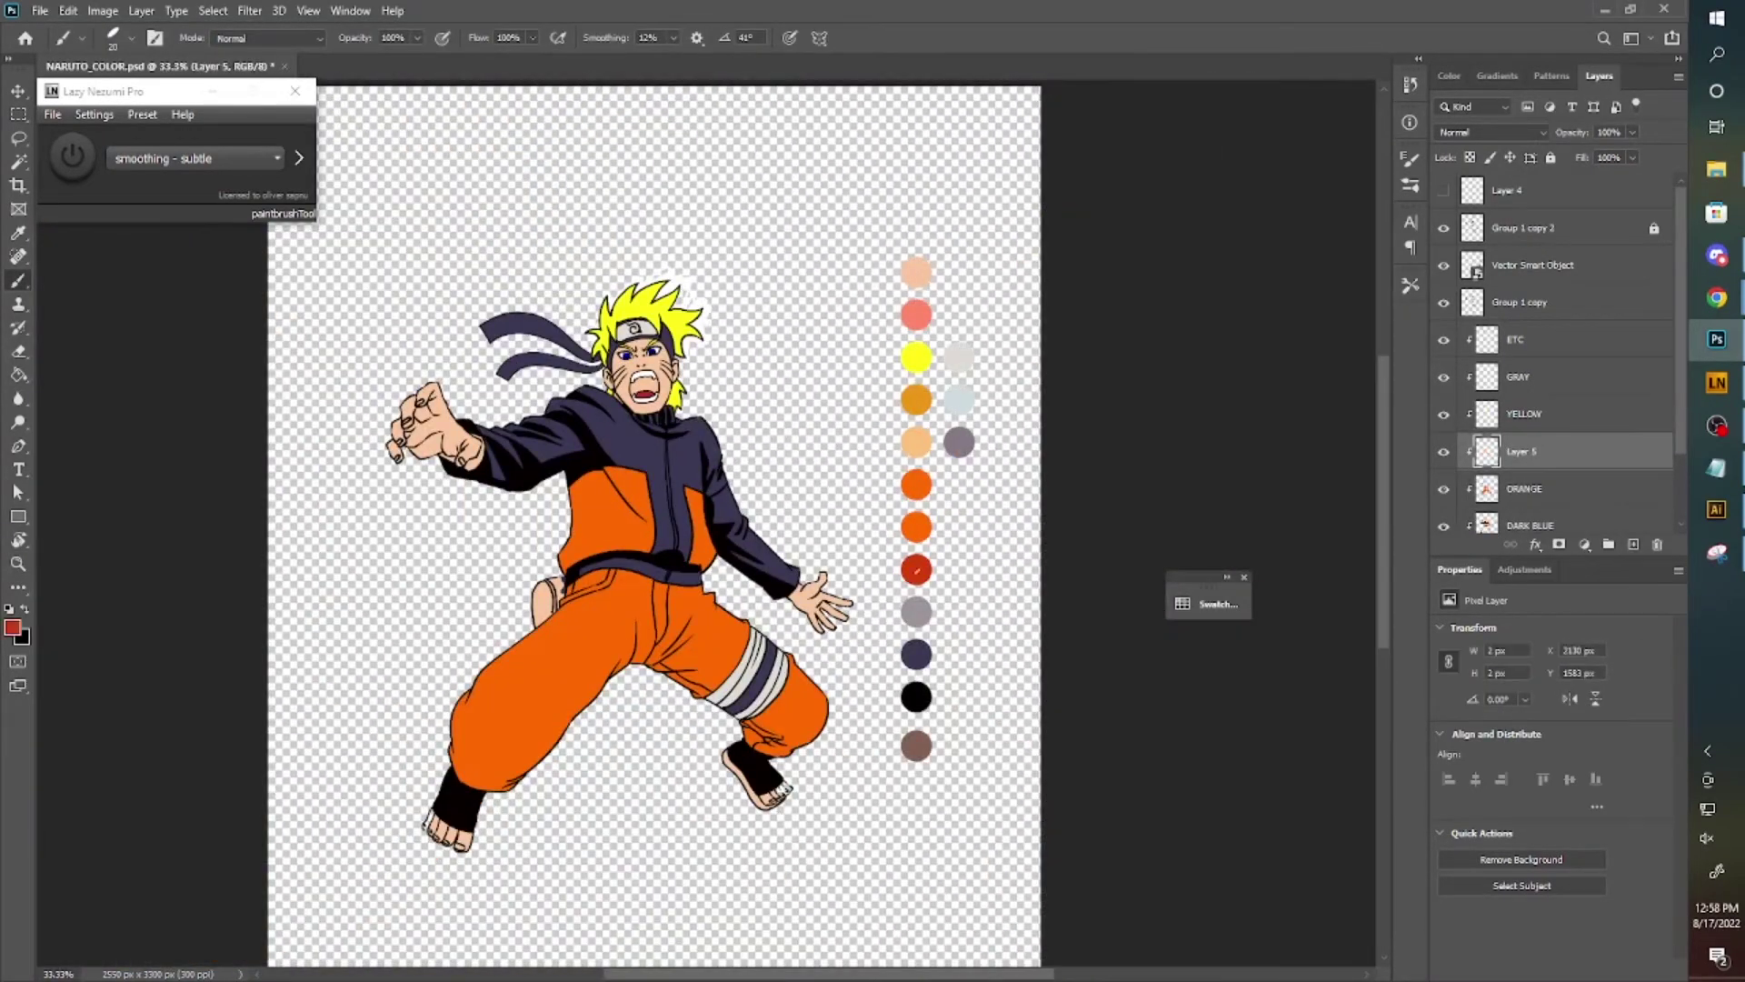
Paint dark red-orange shadow shapes along the jacket folds.
{"action": "scroll", "coordinate": [873, 460], "scroll_direction": "up", "scroll_amount": 5}
{"action": "left_click_drag", "start_coordinate": [834, 545], "coordinate": [858, 293]}
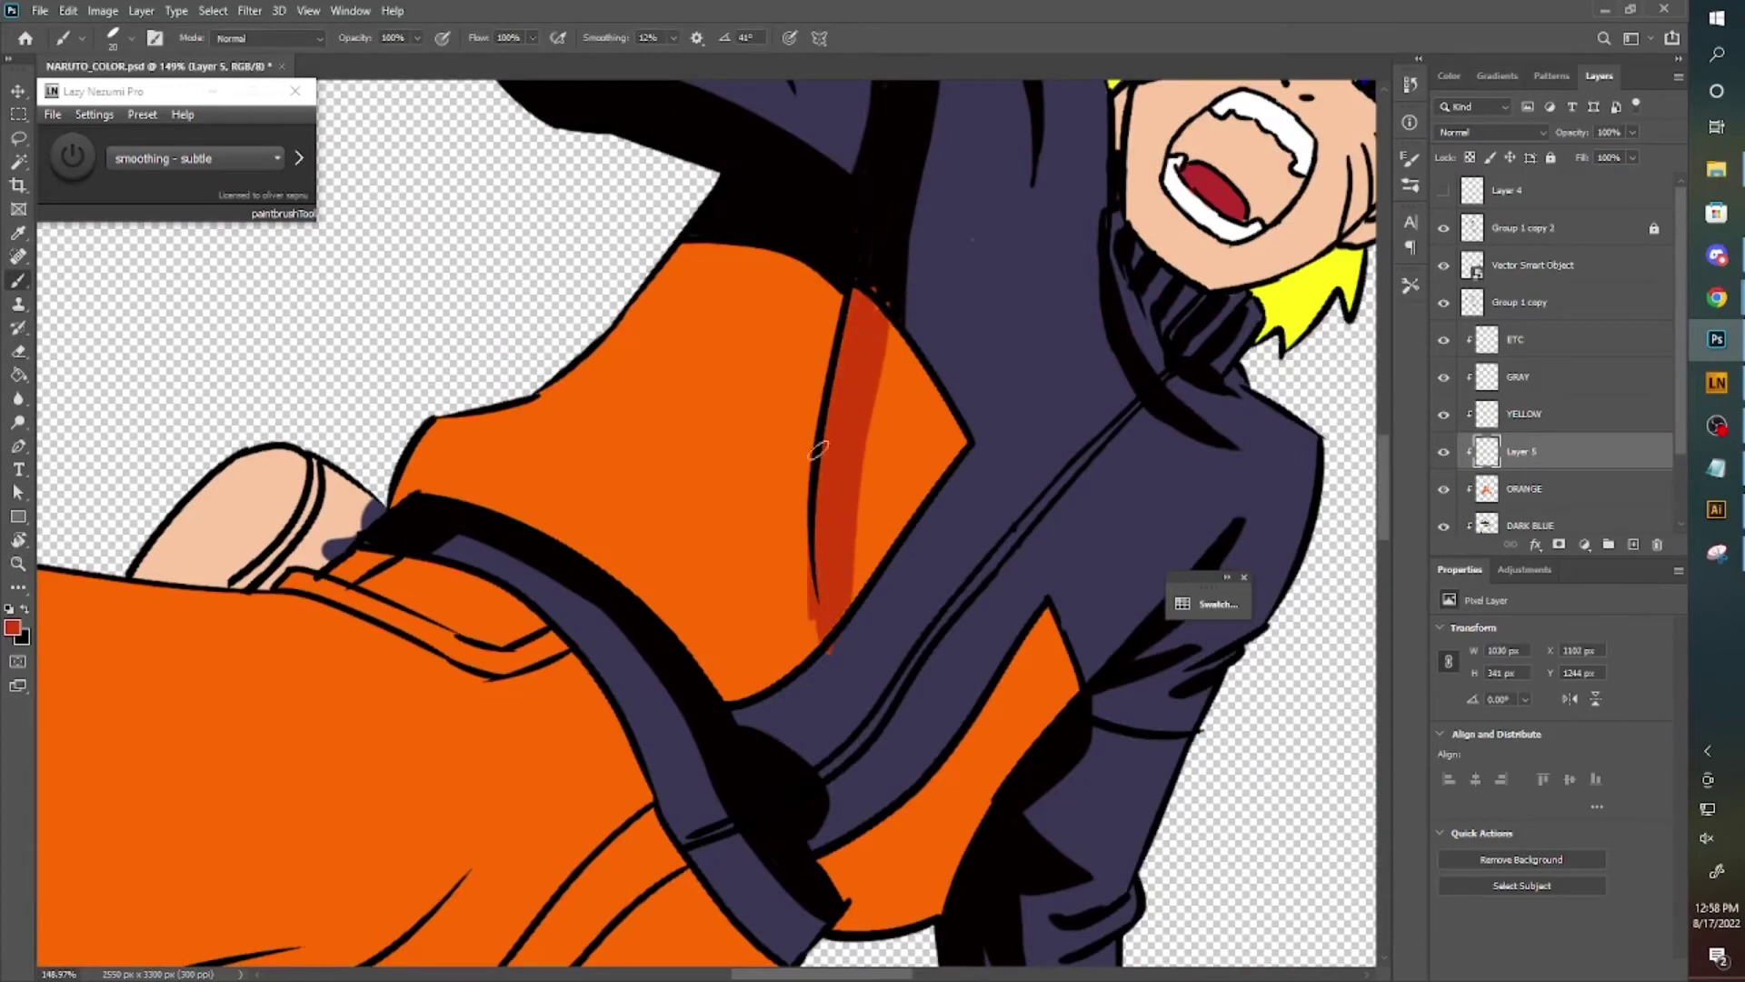
{"action": "left_click_drag", "start_coordinate": [818, 449], "coordinate": [909, 509]}
{"action": "left_click_drag", "start_coordinate": [565, 256], "coordinate": [754, 545]}
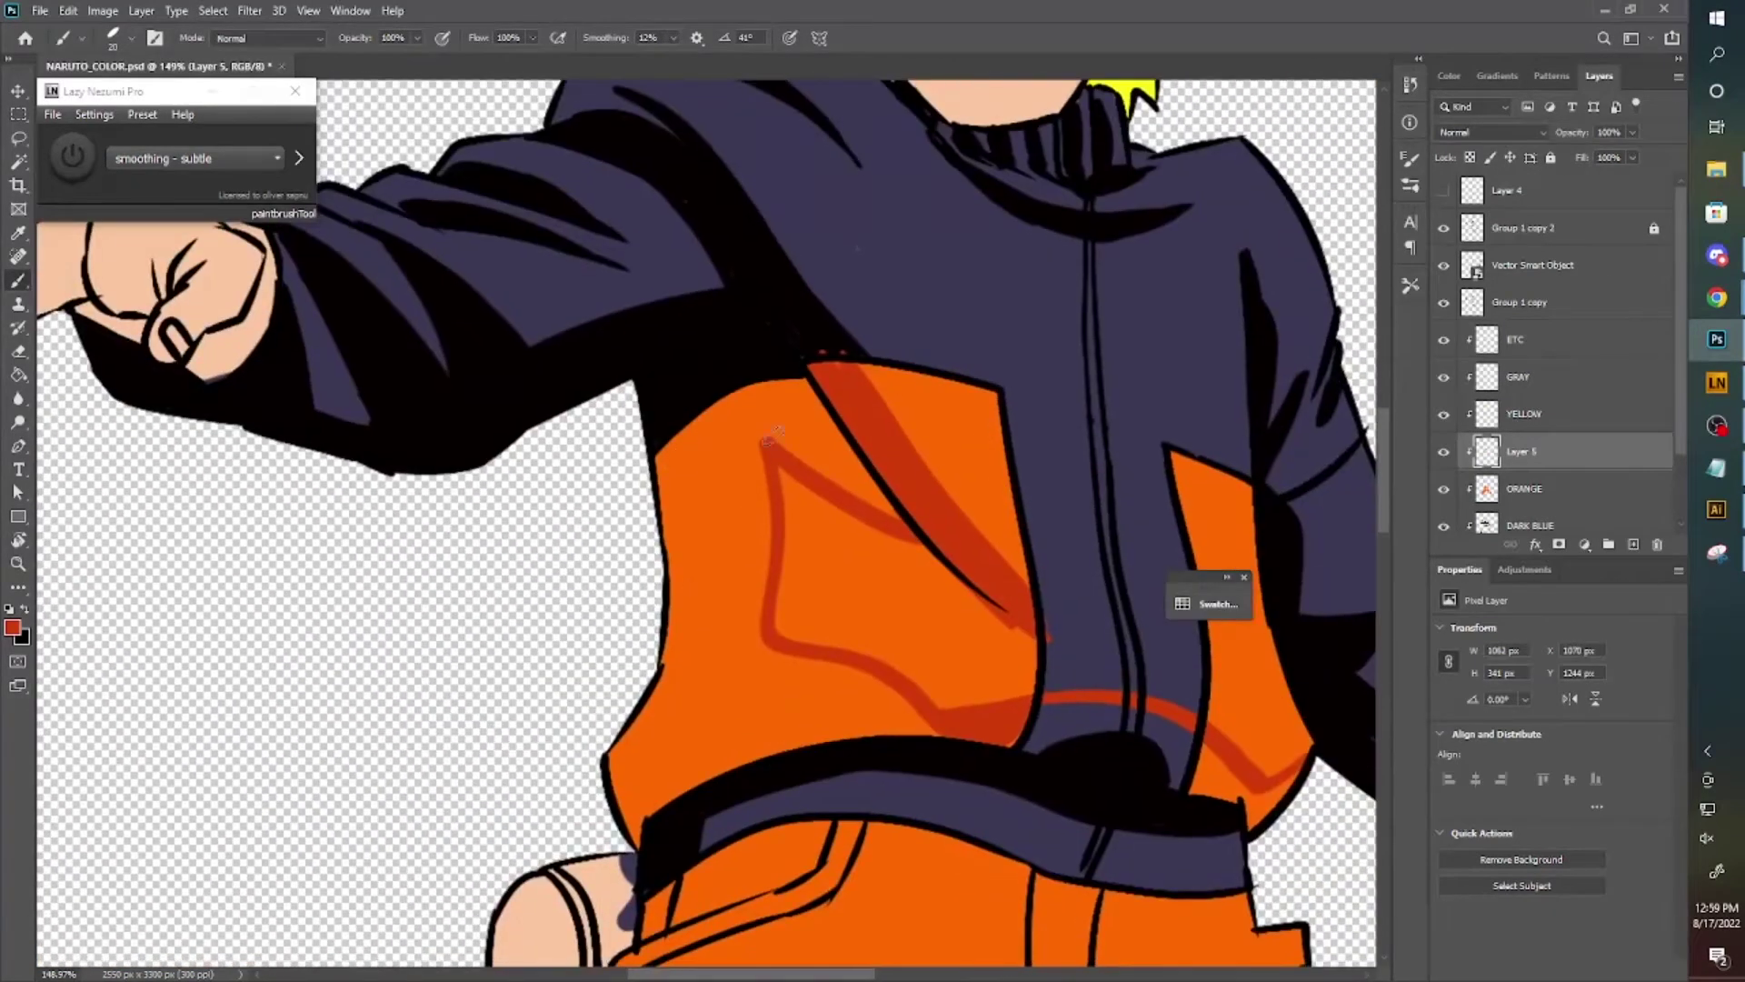
{"action": "mouse_move", "coordinate": [723, 405]}
{"action": "left_mouse_down"}
{"action": "mouse_move", "coordinate": [745, 534]}
{"action": "mouse_move", "coordinate": [700, 672]}
{"action": "mouse_move", "coordinate": [717, 413]}
{"action": "left_mouse_up"}
{"action": "key", "text": "r"}
{"action": "left_click_drag", "start_coordinate": [777, 564], "coordinate": [563, 636]}
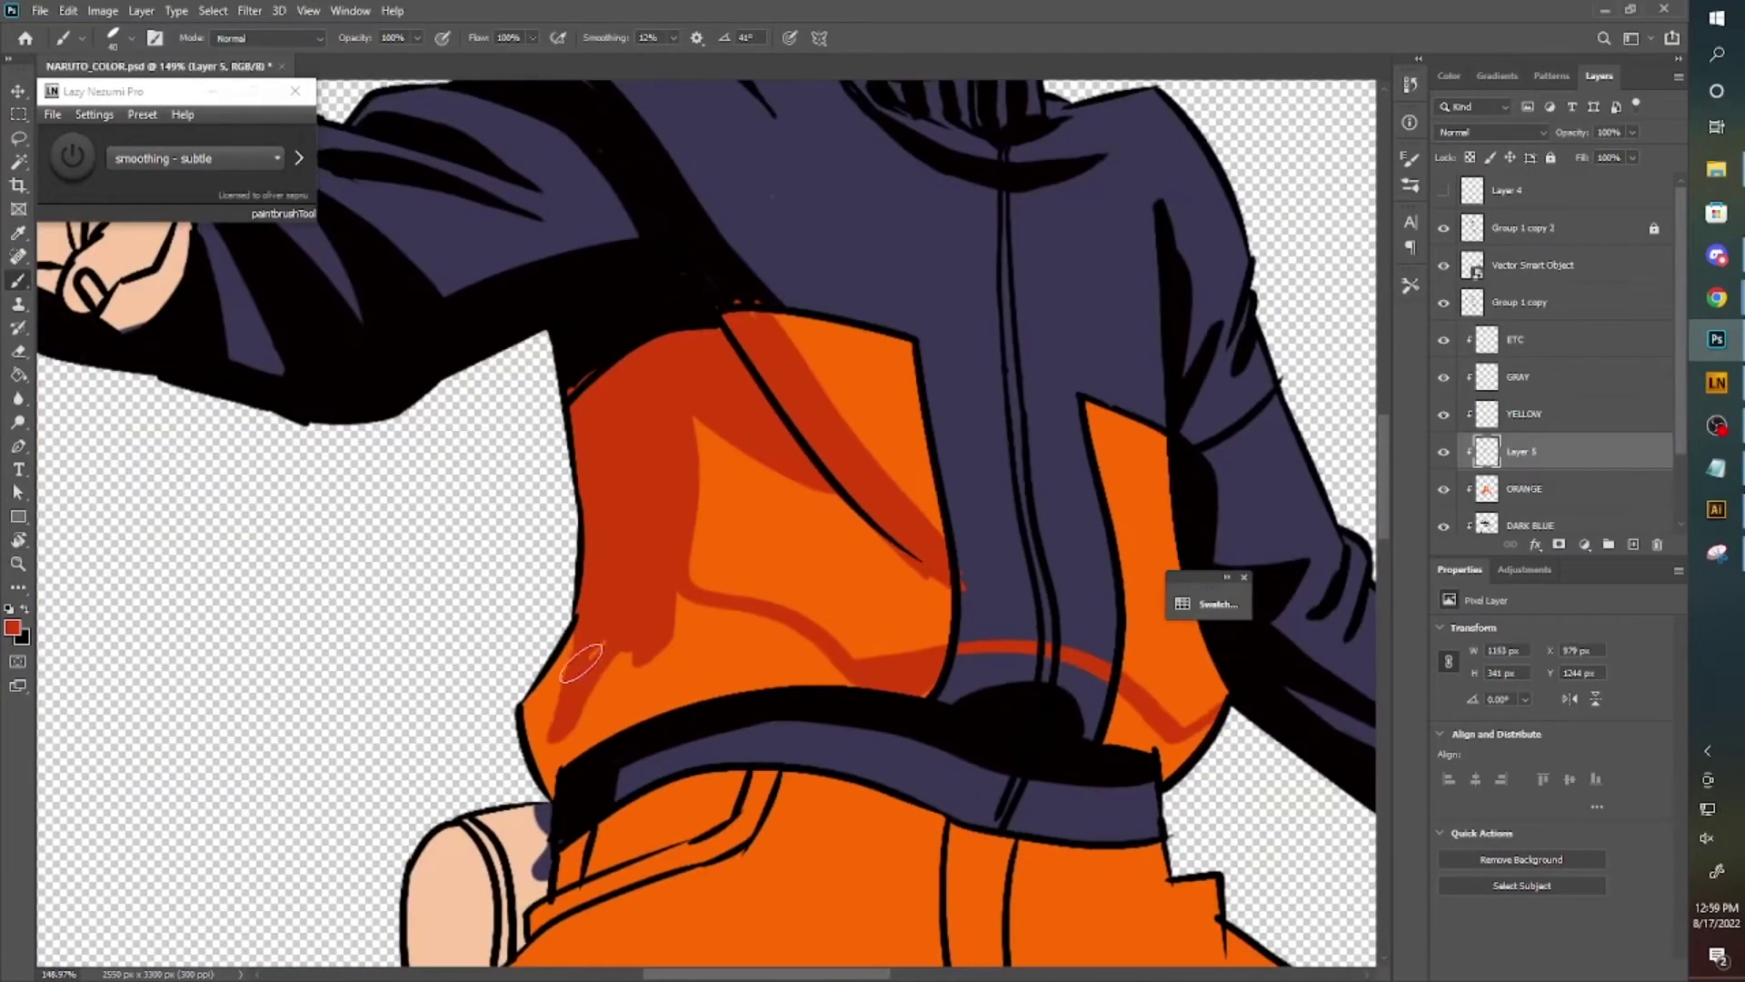
{"action": "mouse_move", "coordinate": [545, 763]}
{"action": "left_mouse_down"}
{"action": "mouse_move", "coordinate": [618, 595]}
{"action": "mouse_move", "coordinate": [961, 645]}
{"action": "left_mouse_up"}
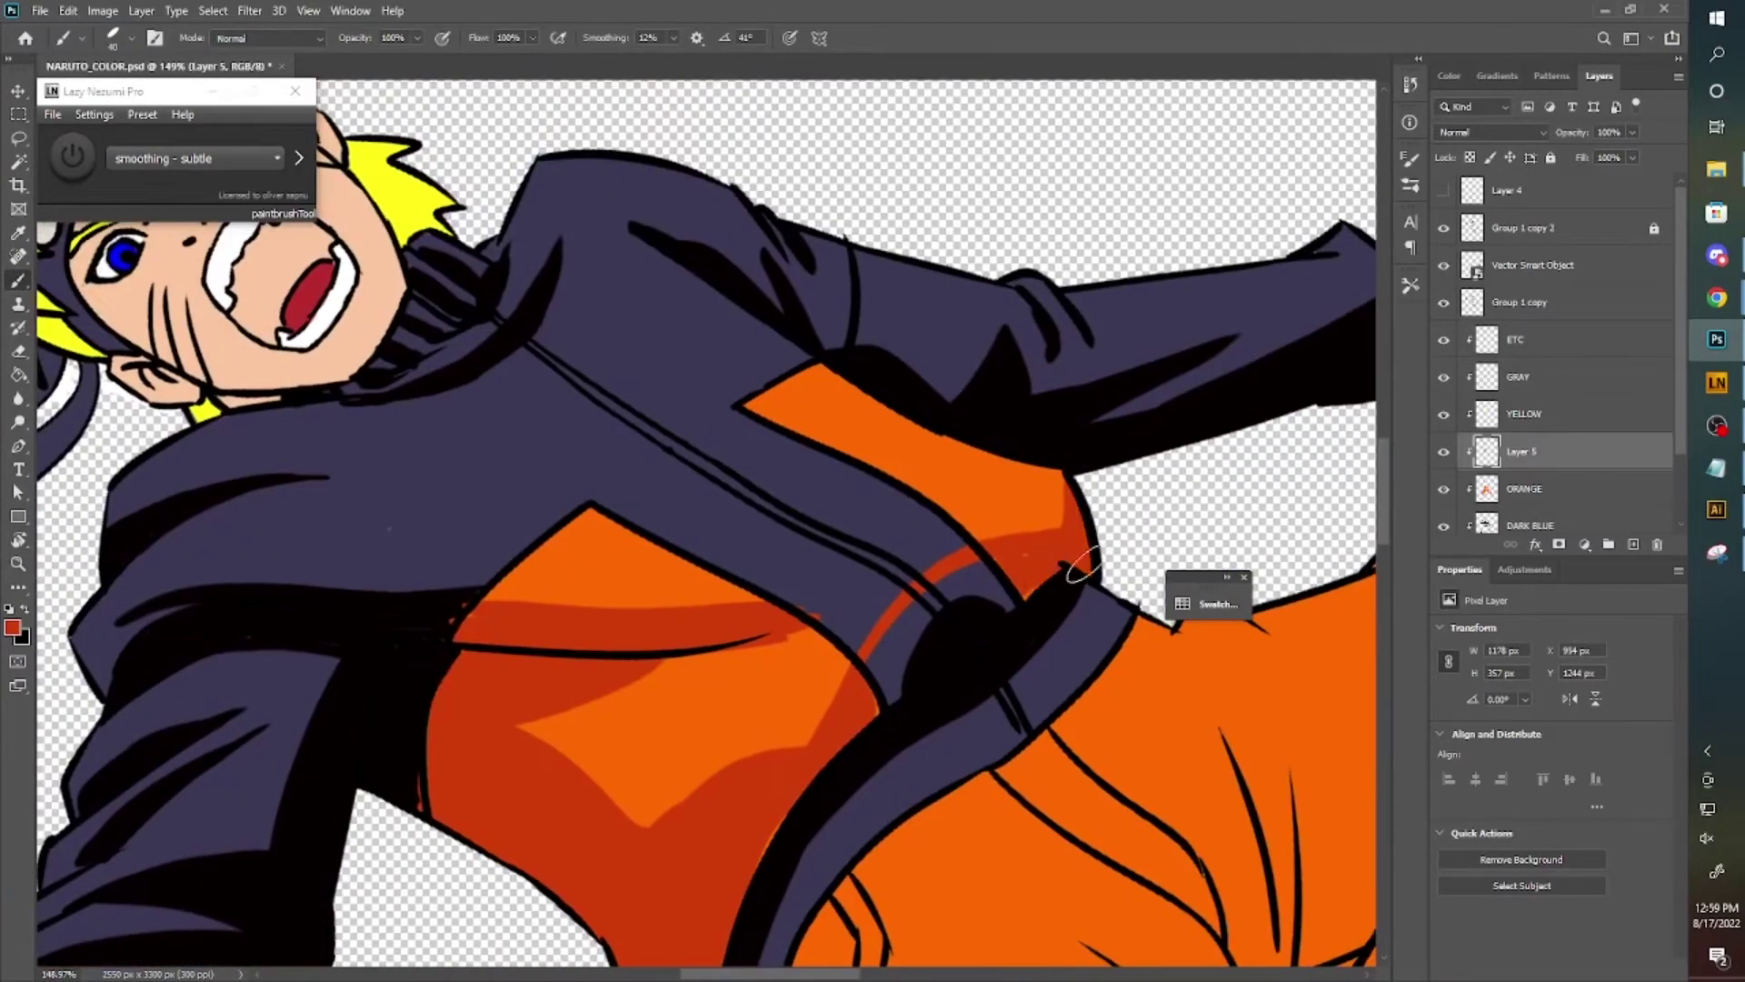
Erase stray strokes and shade the trouser leg and lower cuff dark orange.
{"action": "key", "text": "e"}
{"action": "scroll", "coordinate": [713, 306], "scroll_direction": "down", "scroll_amount": 5}
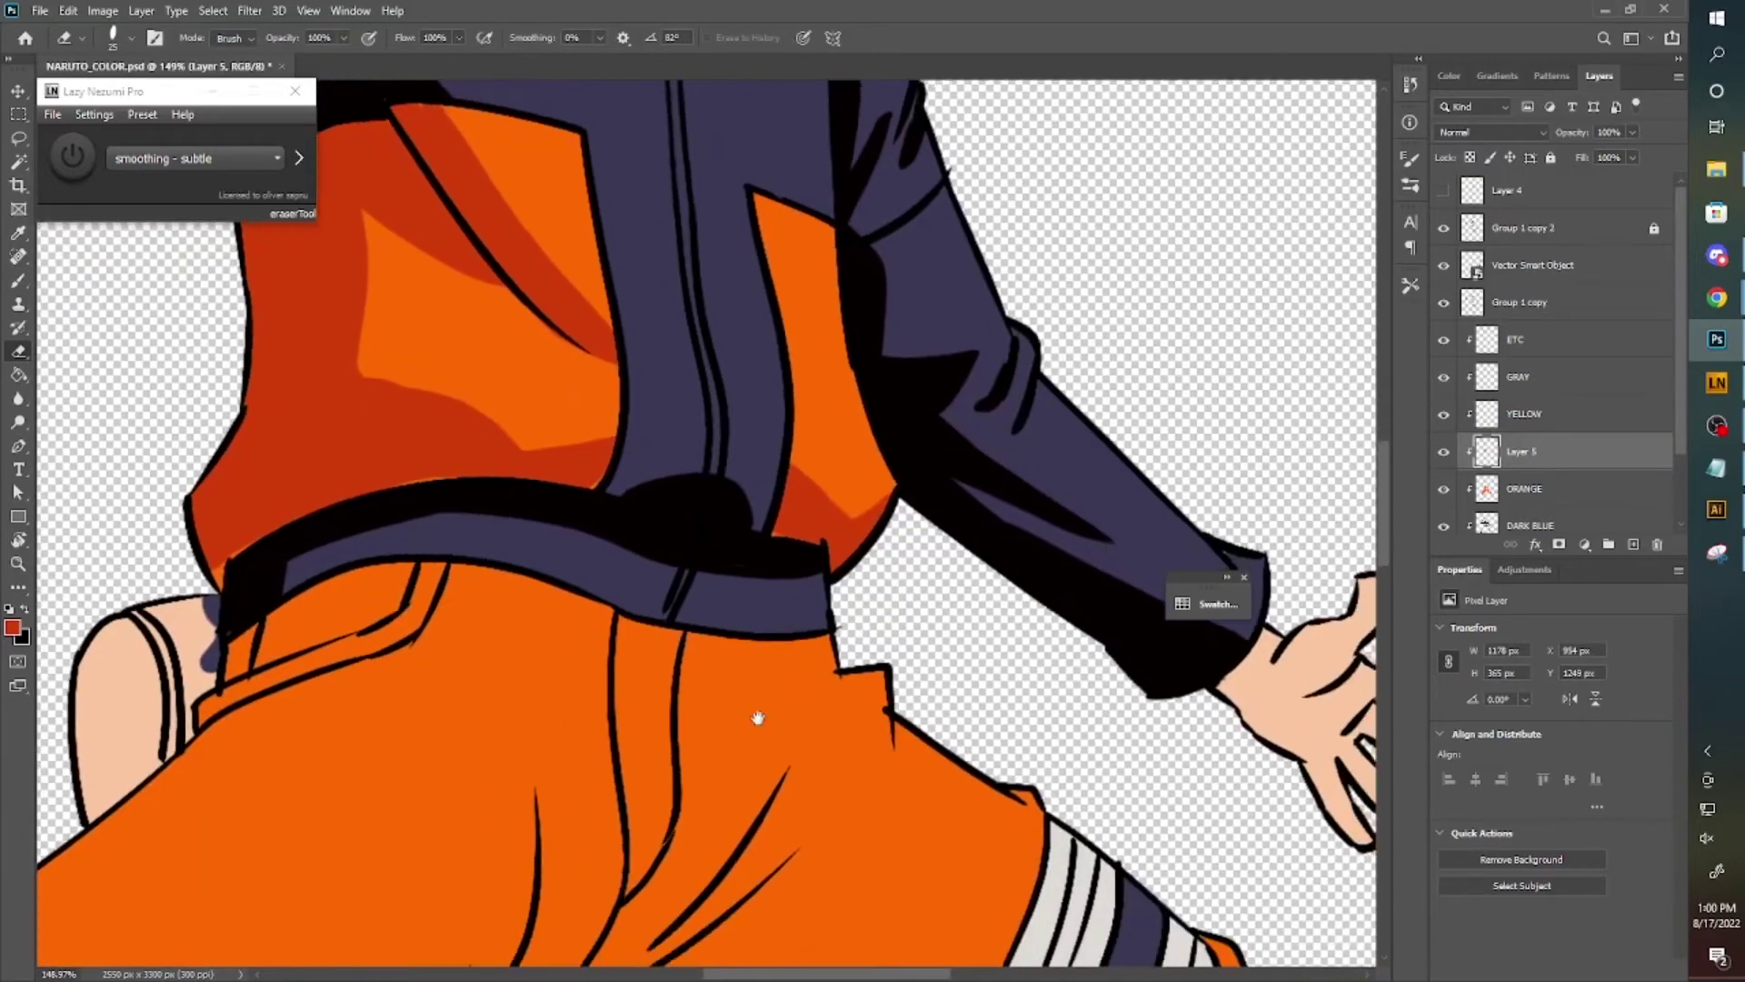
{"action": "scroll", "coordinate": [759, 713], "scroll_direction": "down", "scroll_amount": 3}
{"action": "scroll", "coordinate": [724, 545], "scroll_direction": "up", "scroll_amount": 3}
{"action": "key", "text": "b"}
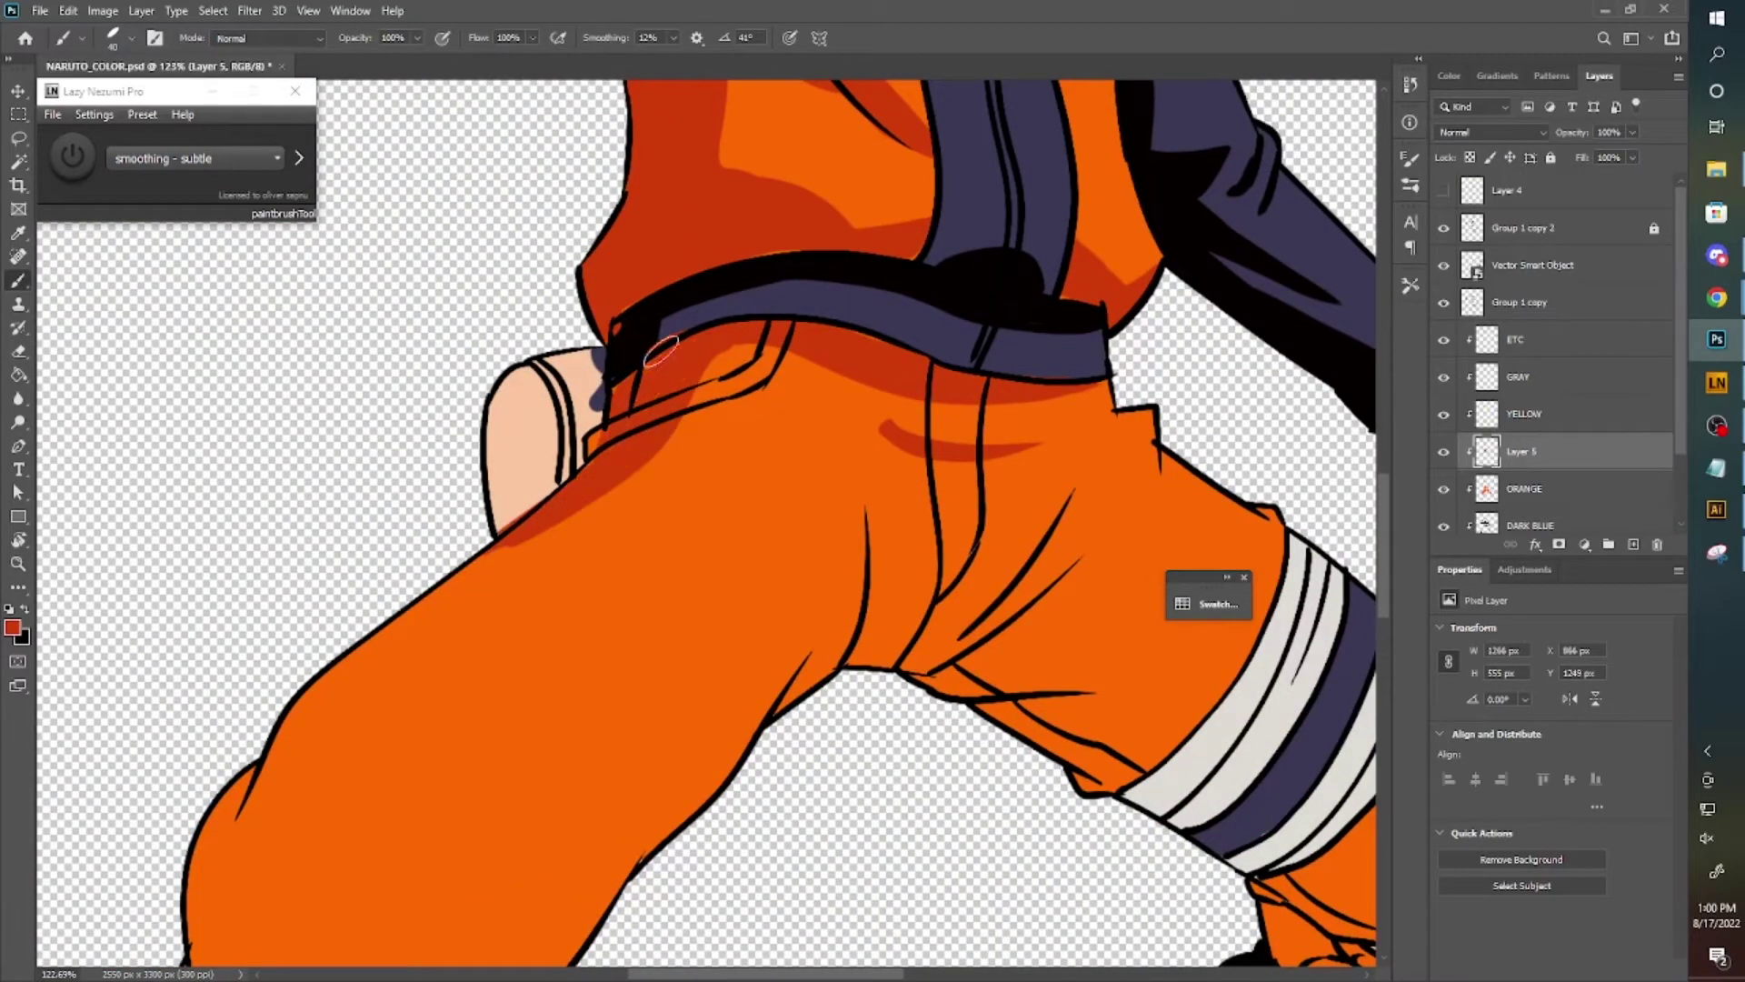
{"action": "scroll", "coordinate": [660, 350], "scroll_direction": "down", "scroll_amount": 4}
{"action": "left_click_drag", "start_coordinate": [363, 582], "coordinate": [337, 604]}
{"action": "left_click_drag", "start_coordinate": [372, 728], "coordinate": [481, 732]}
{"action": "scroll", "coordinate": [468, 515], "scroll_direction": "up", "scroll_amount": 5}
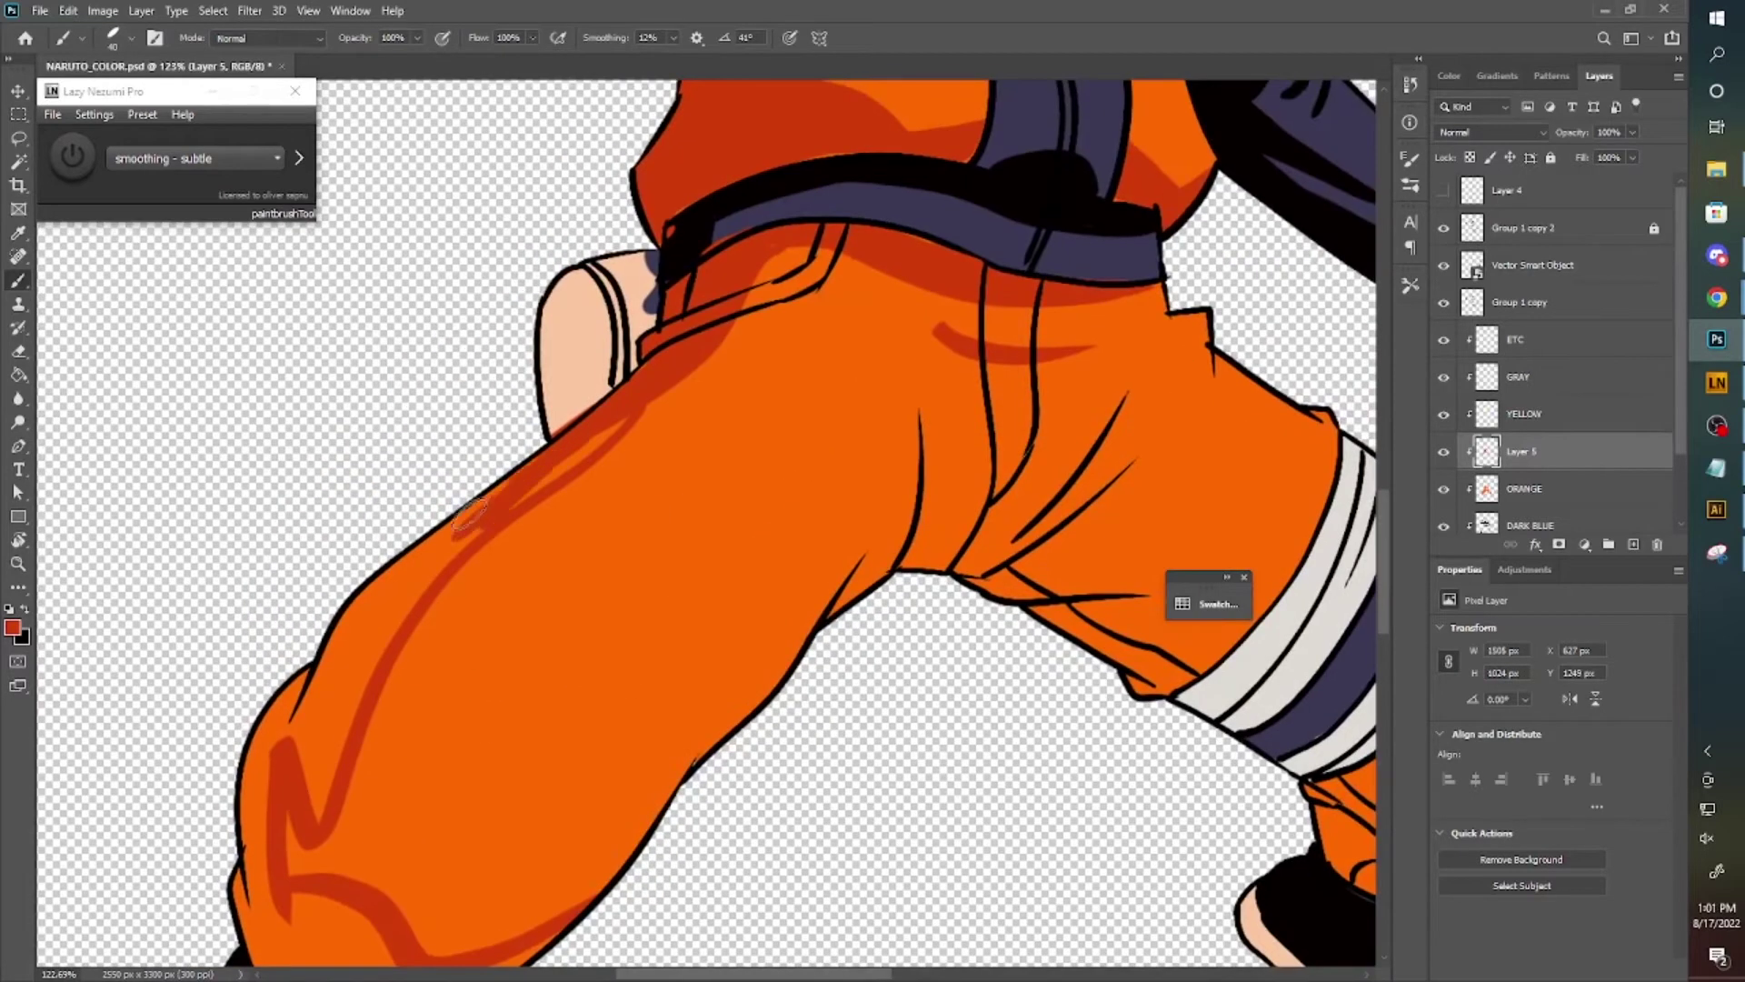
{"action": "scroll", "coordinate": [568, 441], "scroll_direction": "down", "scroll_amount": 3}
{"action": "scroll", "coordinate": [496, 484], "scroll_direction": "left", "scroll_amount": 2}
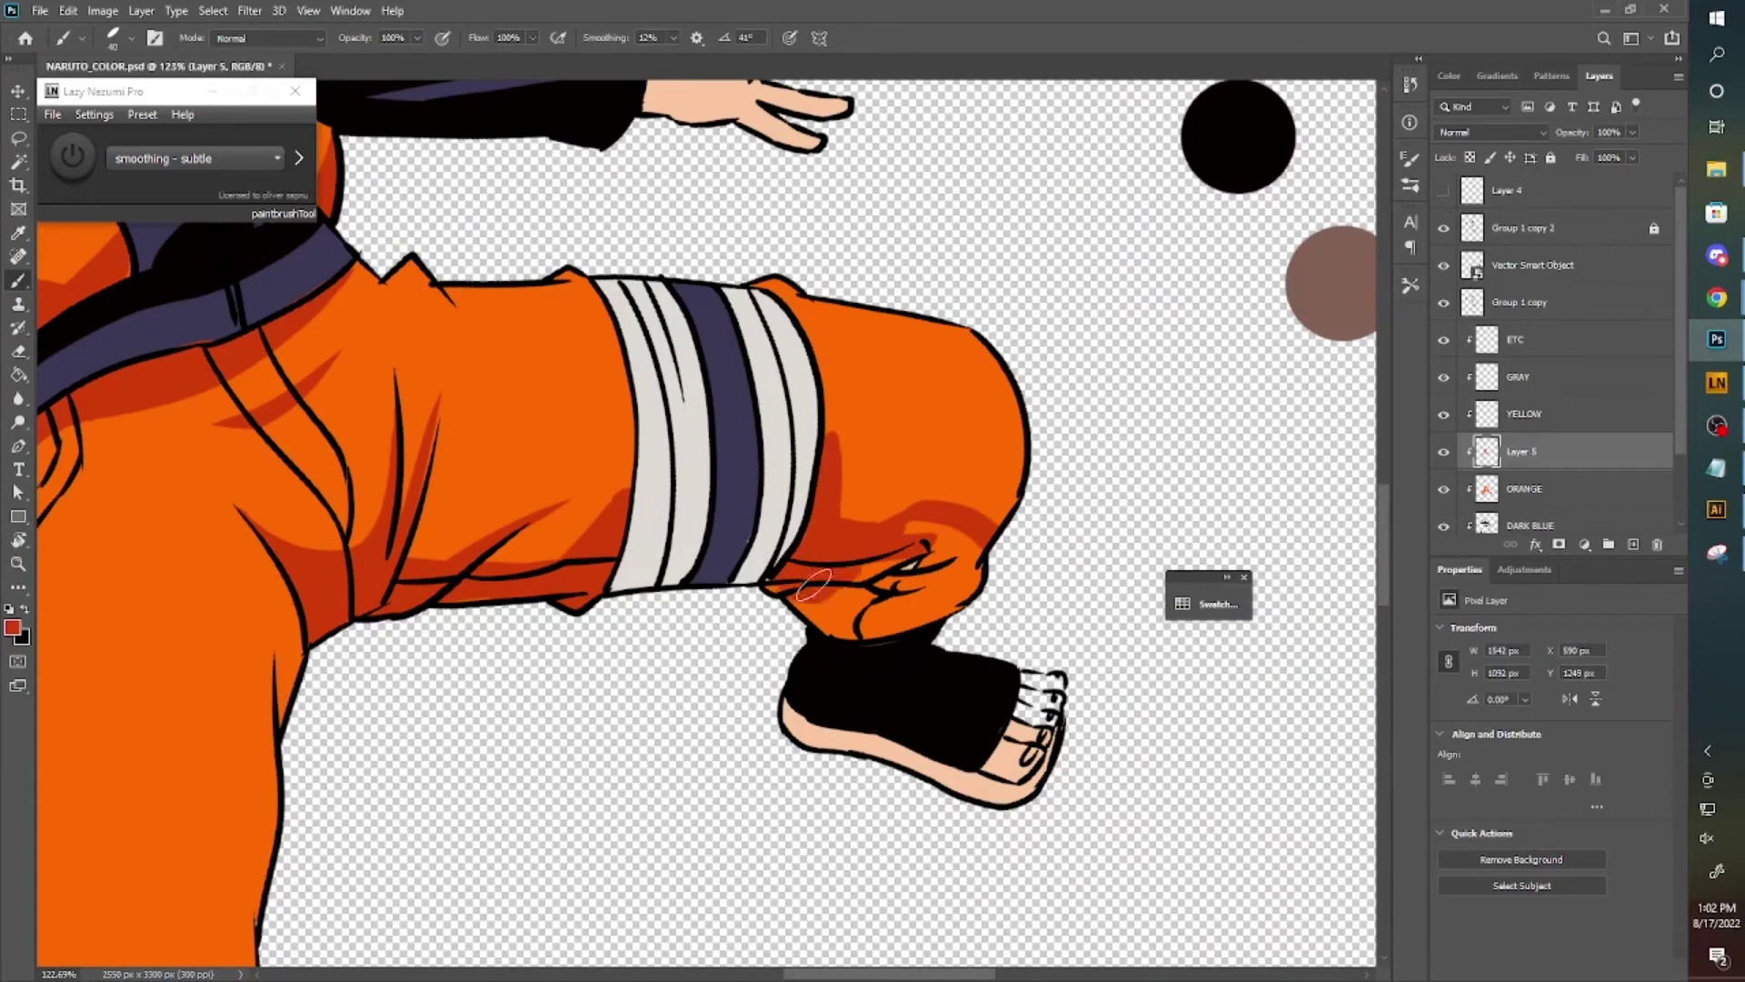
{"action": "left_click_drag", "start_coordinate": [814, 586], "coordinate": [945, 600]}
{"action": "key", "text": "e"}
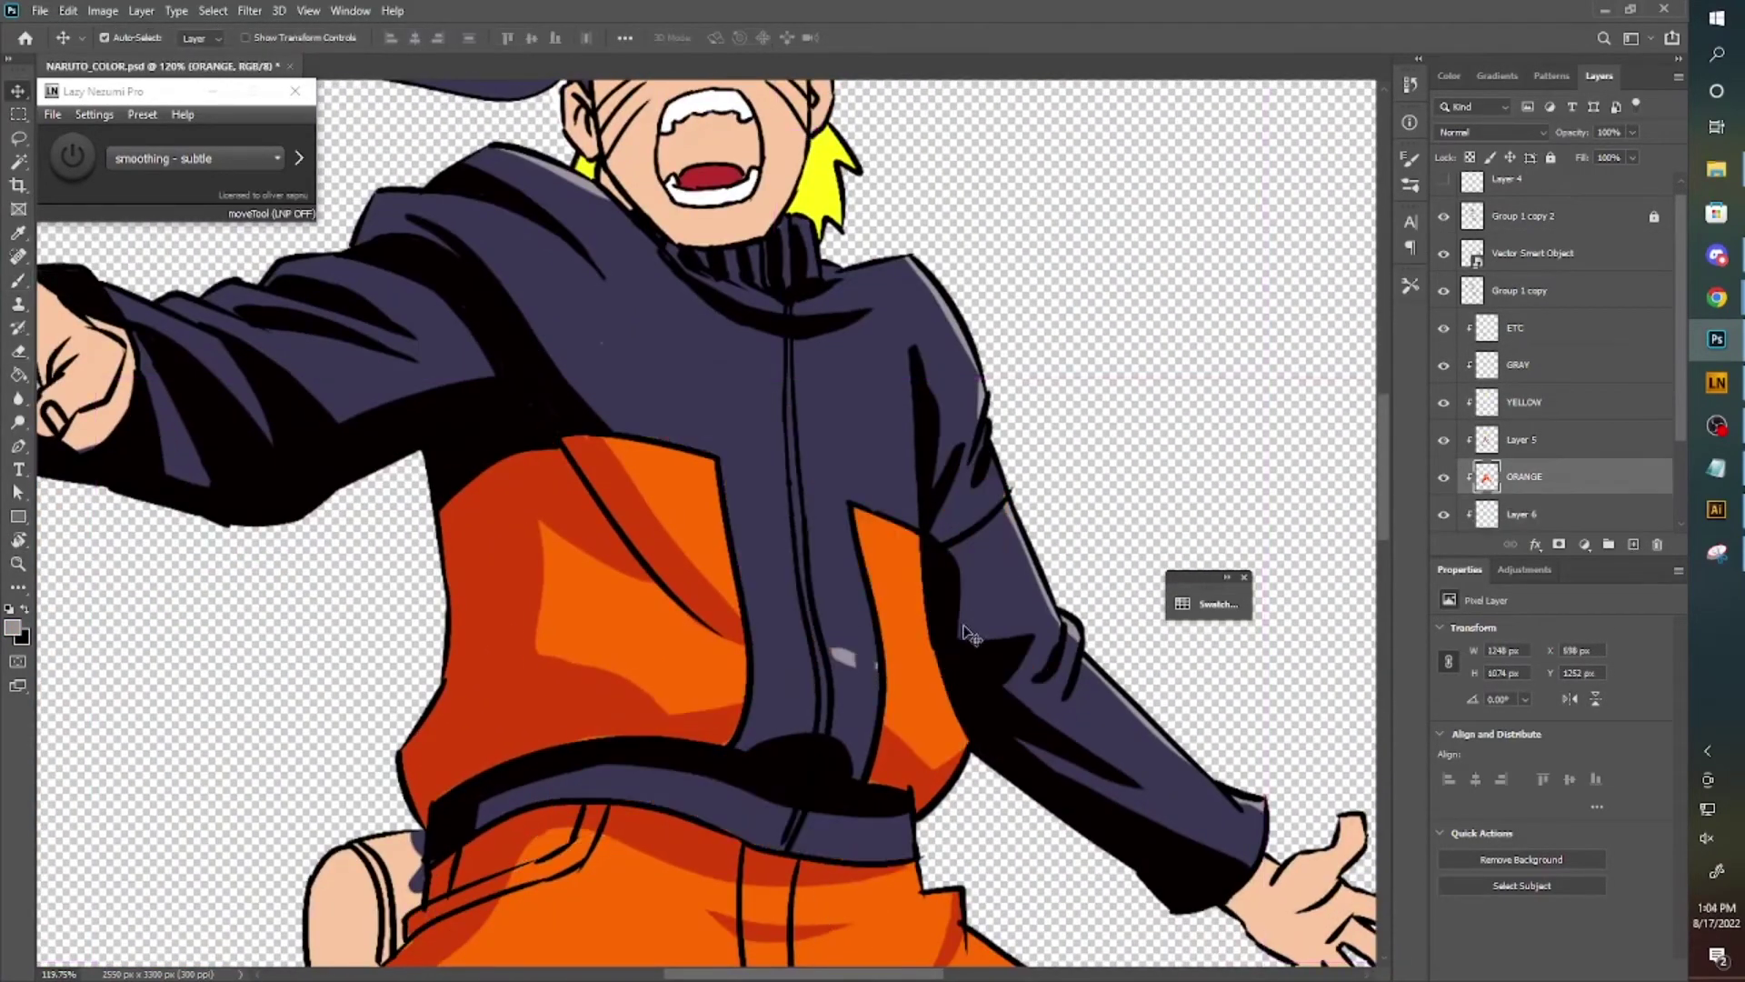
Toggle the DARK BLUE layer to check shading, then add a thin zipper highlight.
{"action": "left_click", "coordinate": [1447, 489]}
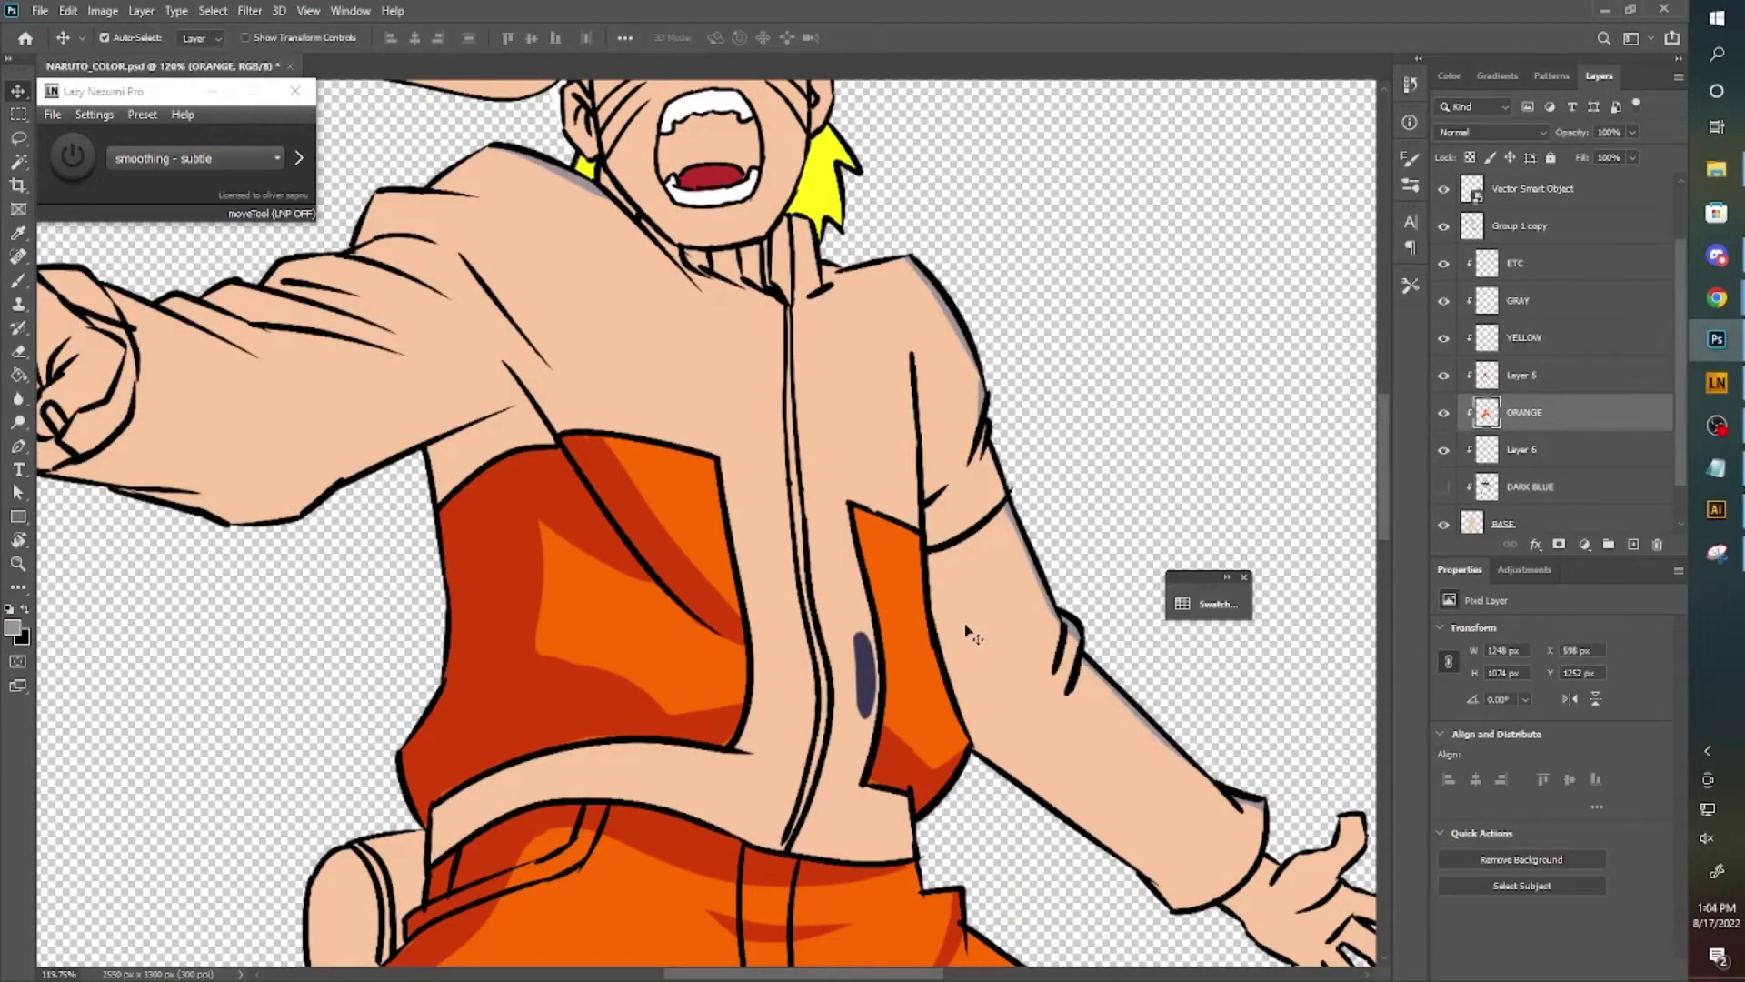
{"action": "key", "text": "ctrl+z"}
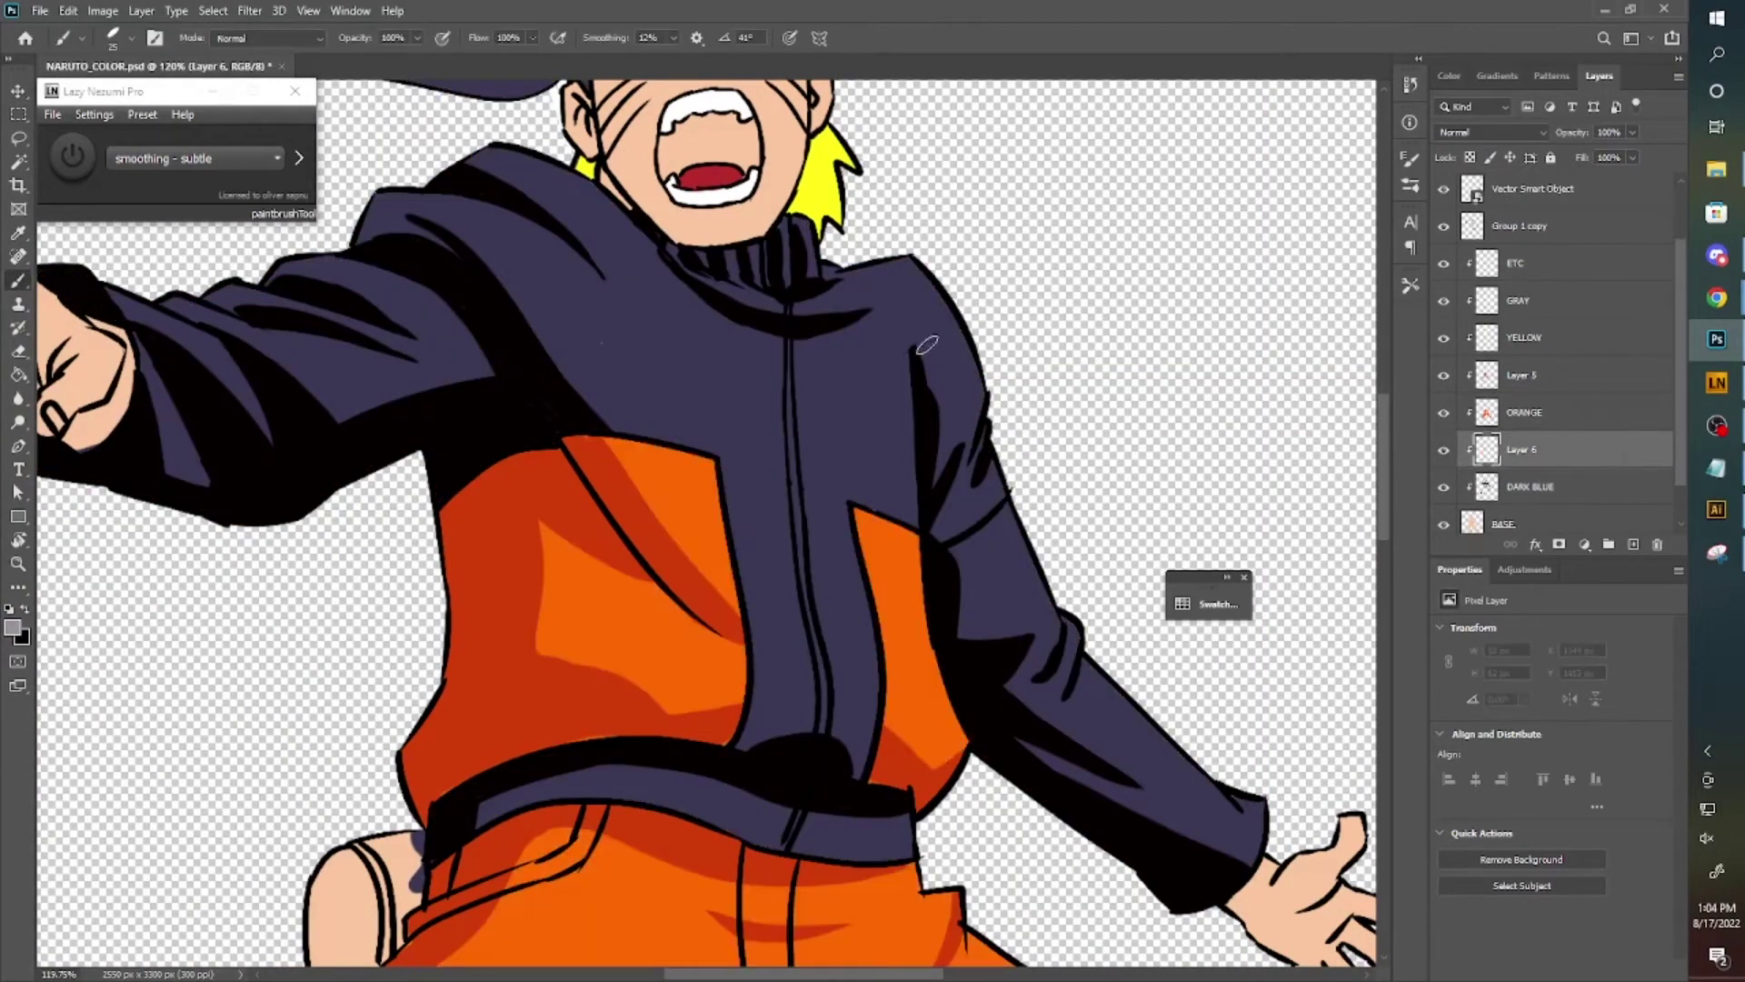
{"action": "scroll", "coordinate": [834, 481], "scroll_direction": "right", "scroll_amount": 3}
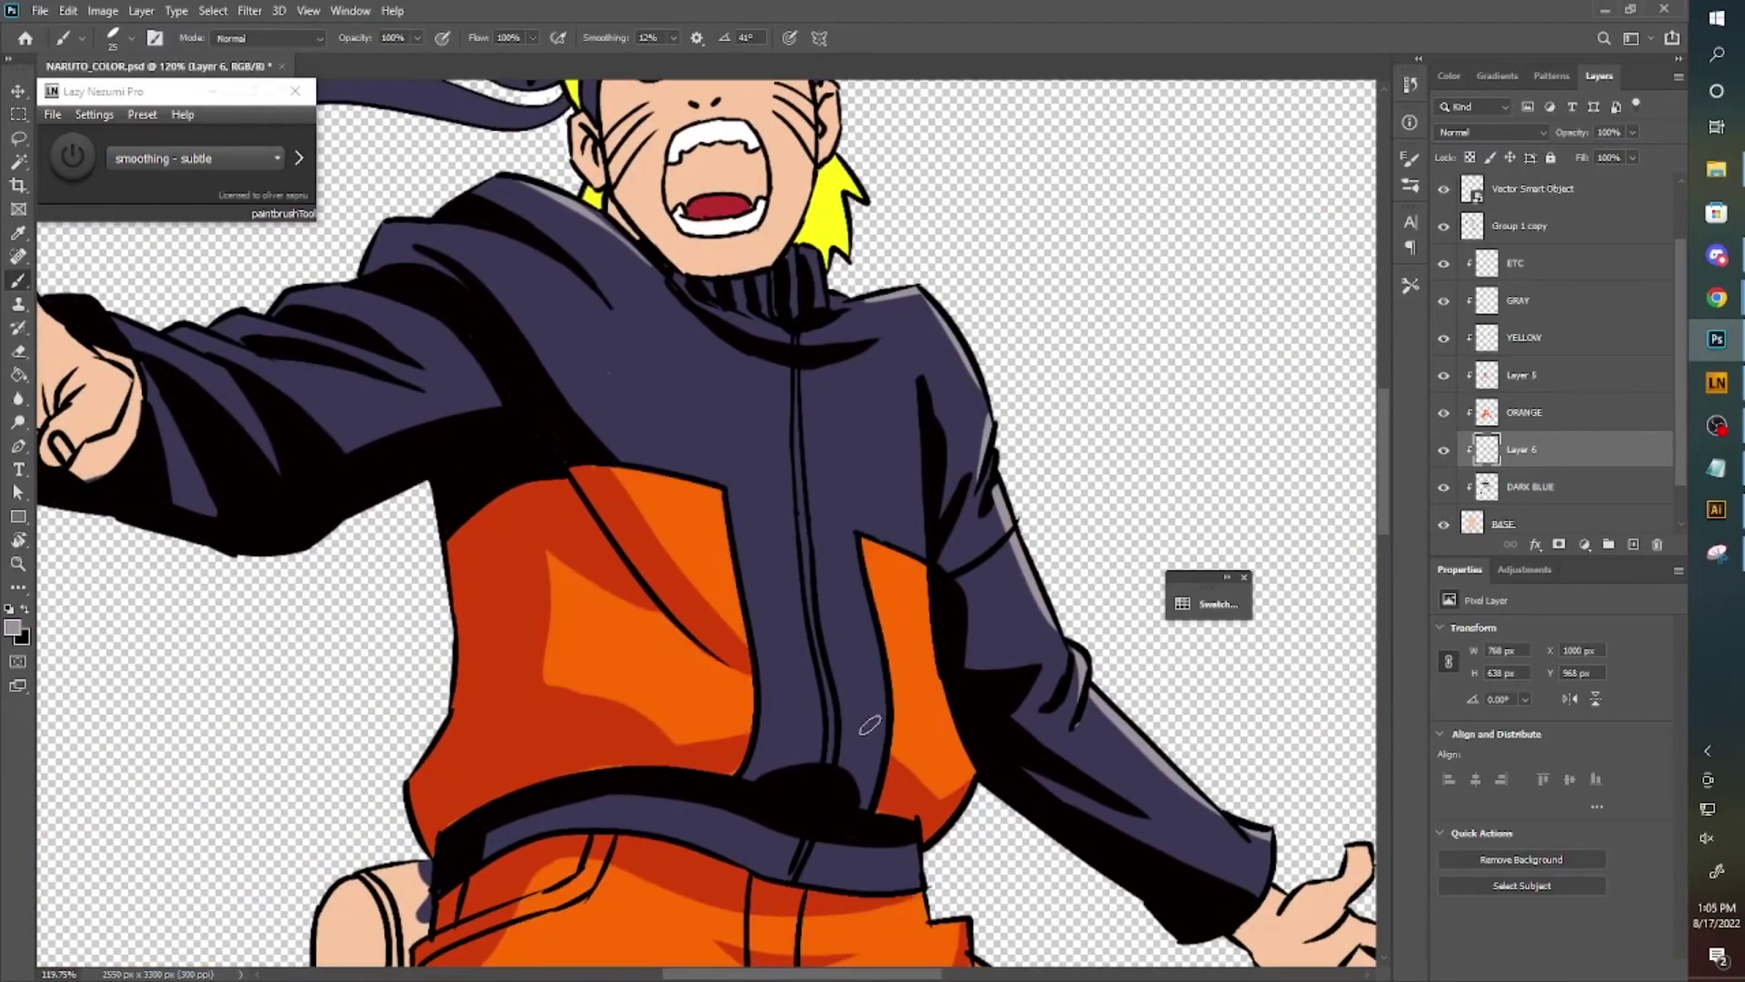
{"action": "left_click_drag", "start_coordinate": [869, 724], "coordinate": [882, 740]}
{"action": "key", "text": "e"}
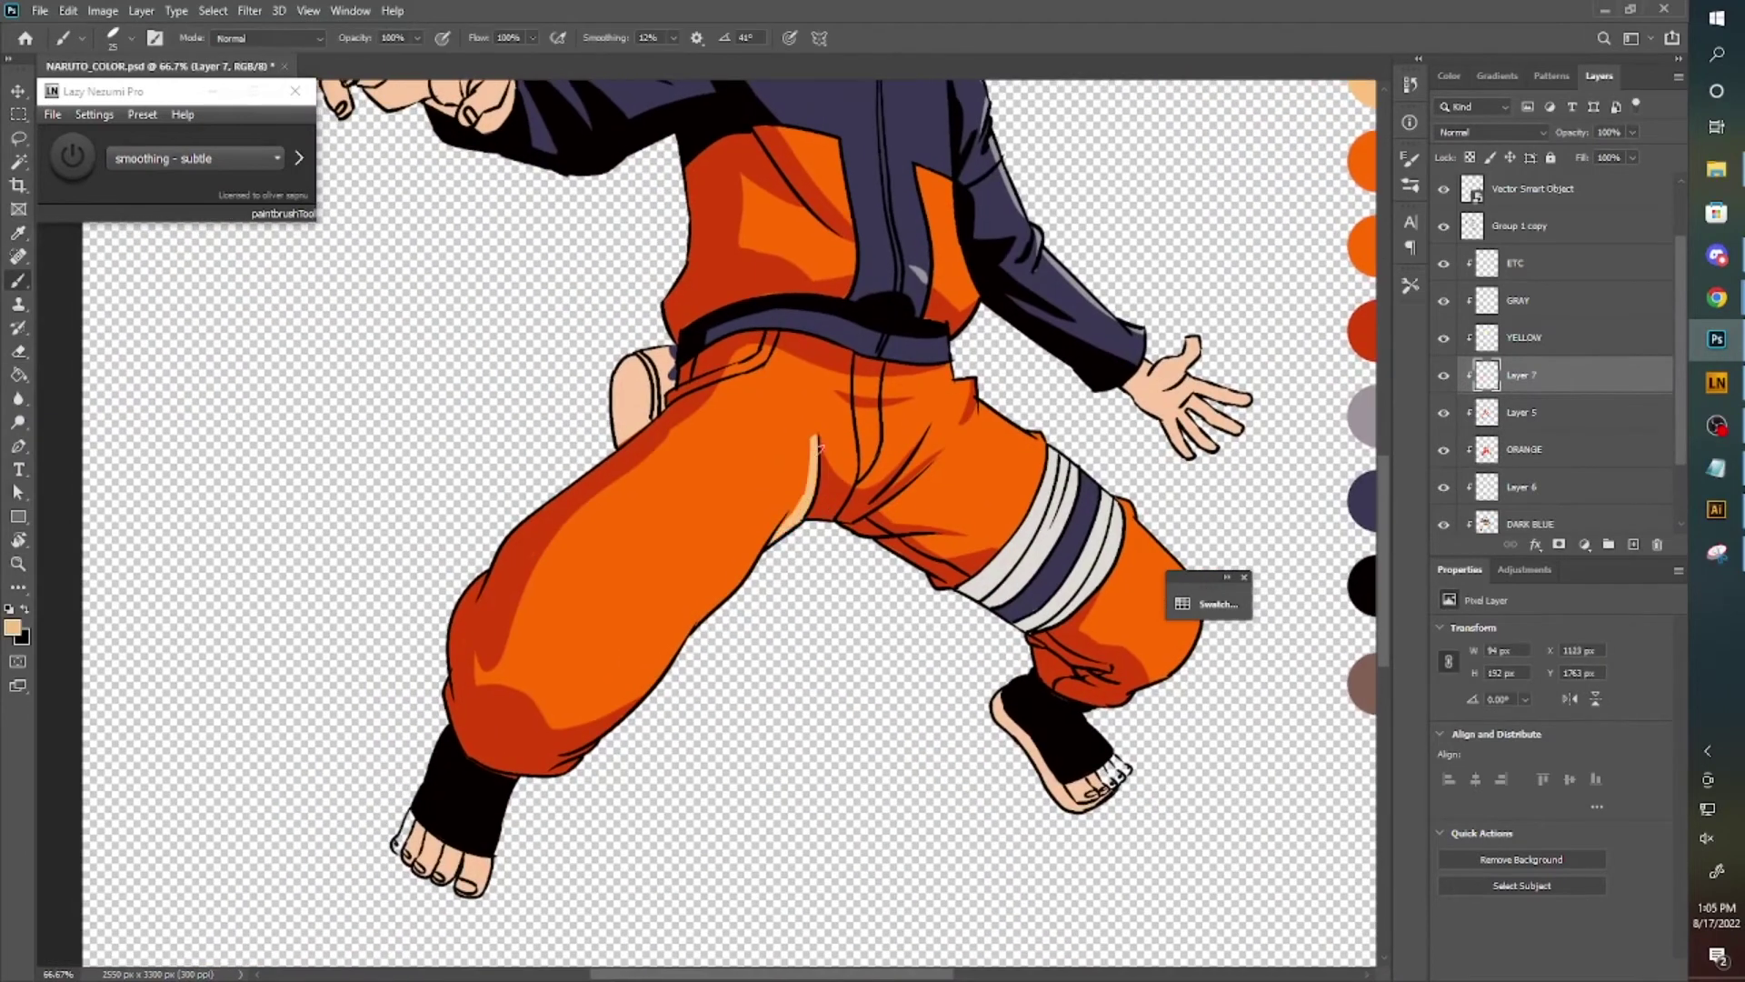
Widen the pale peach highlights along the trousers.
{"action": "scroll", "coordinate": [696, 579], "scroll_direction": "up", "scroll_amount": 5}
{"action": "left_click_drag", "start_coordinate": [708, 618], "coordinate": [559, 818]}
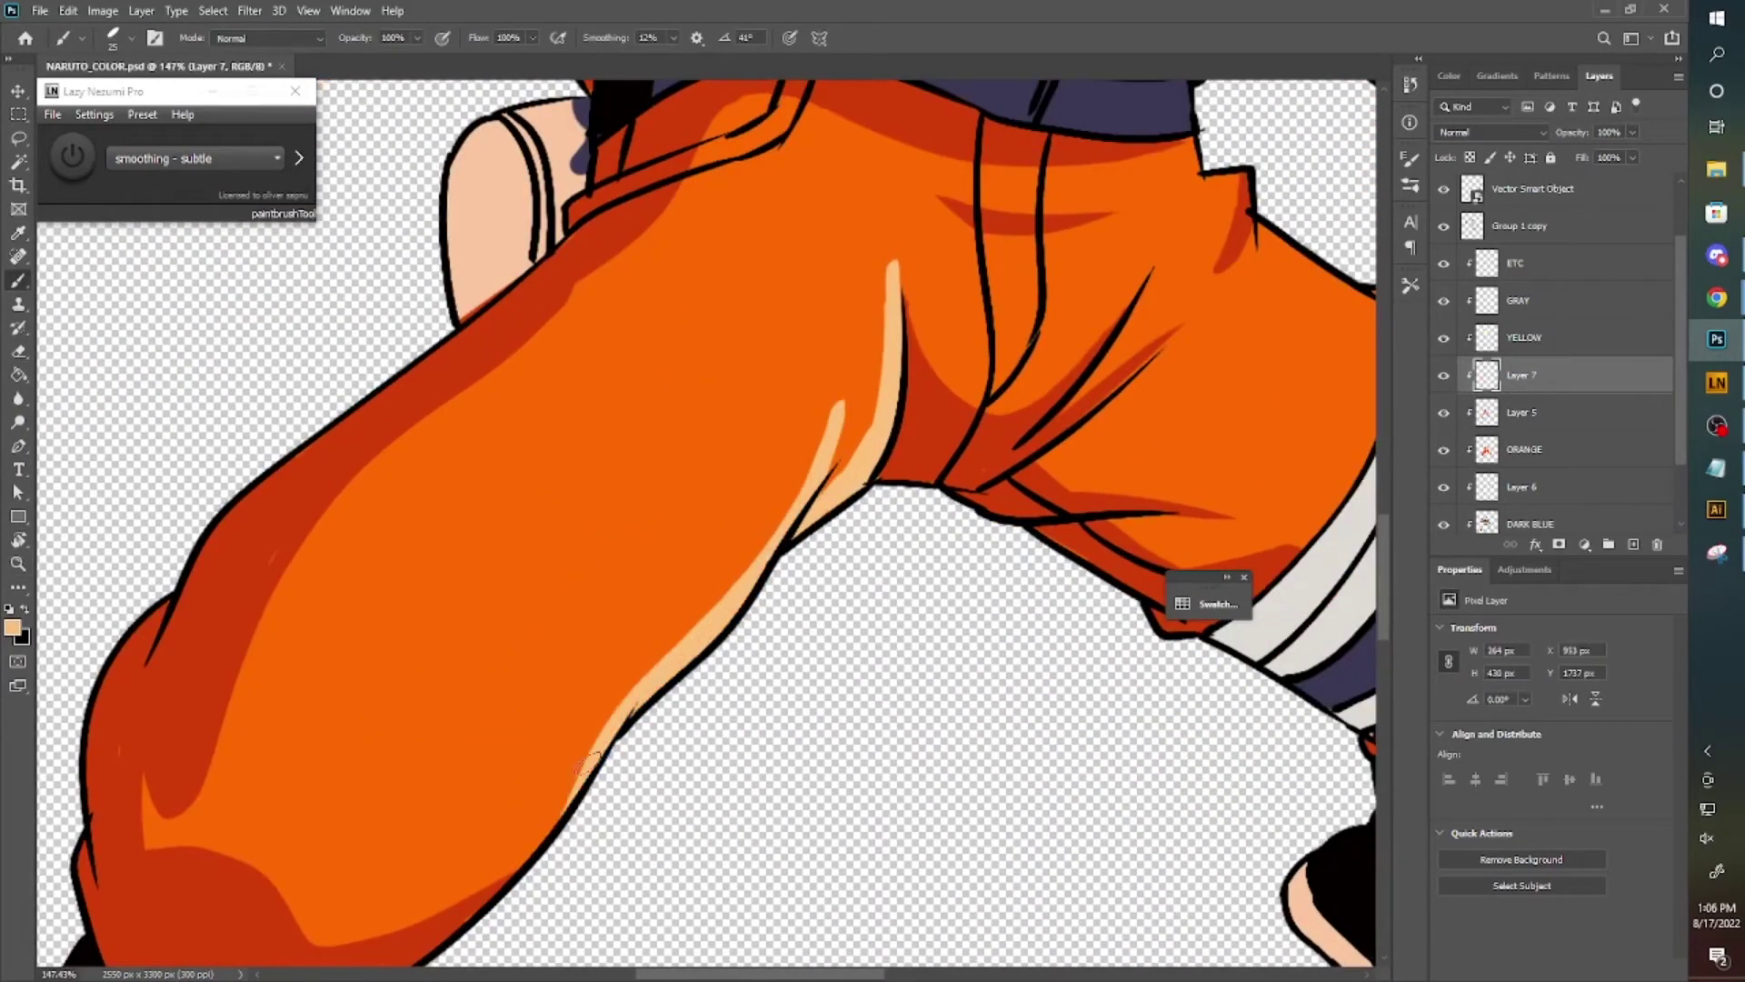
{"action": "key", "text": "e"}
{"action": "key", "text": "b"}
{"action": "scroll", "coordinate": [856, 458], "scroll_direction": "down", "scroll_amount": 5}
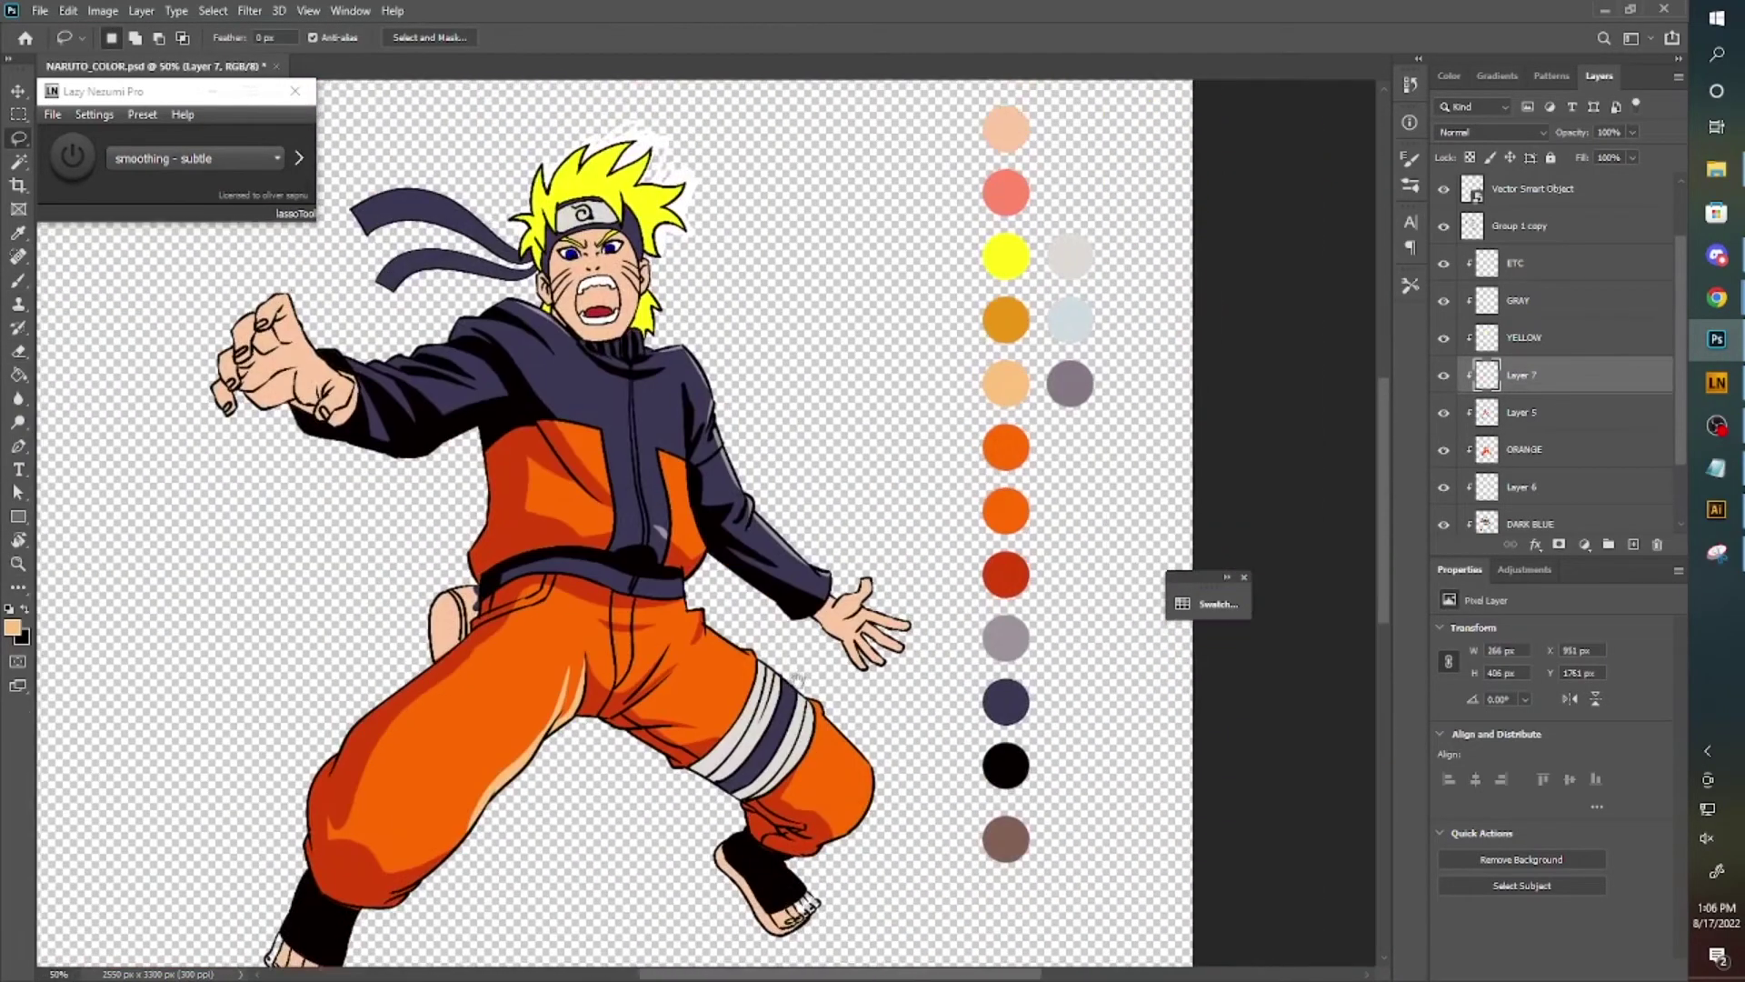
{"action": "scroll", "coordinate": [641, 512], "scroll_direction": "up", "scroll_amount": 2}
{"action": "left_click_drag", "start_coordinate": [642, 746], "coordinate": [603, 499]}
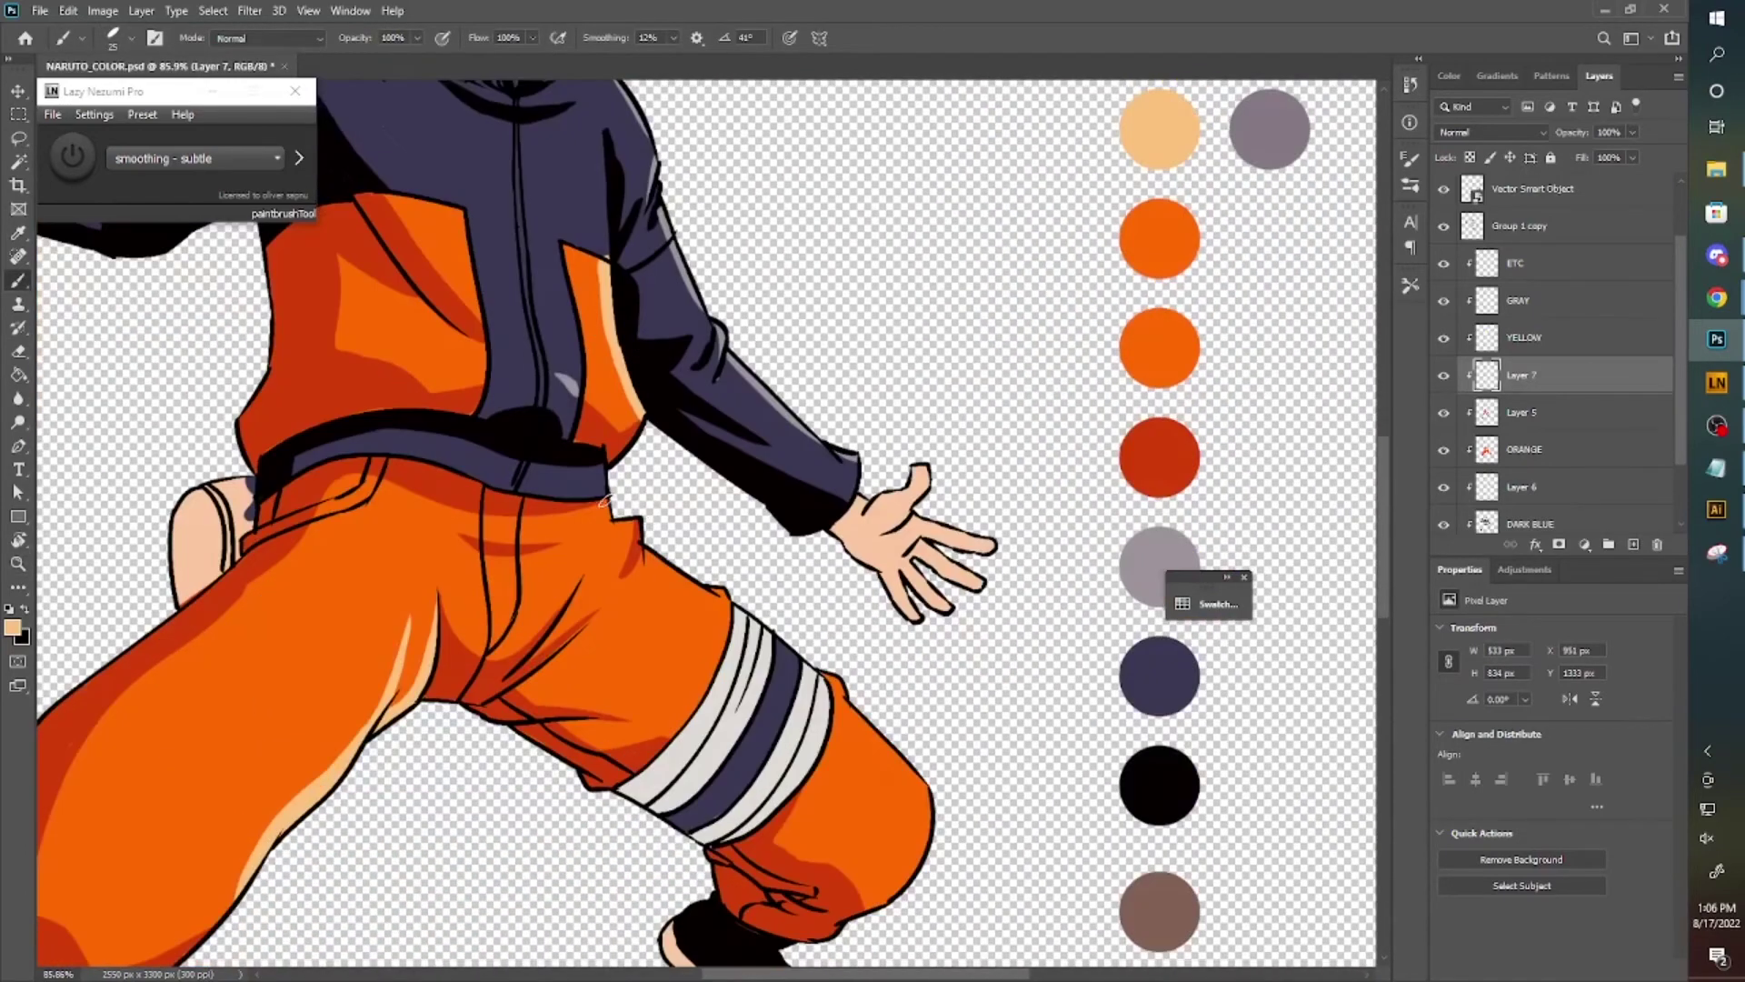
{"action": "left_click_drag", "start_coordinate": [723, 596], "coordinate": [545, 459]}
{"action": "scroll", "coordinate": [727, 545], "scroll_direction": "down", "scroll_amount": 5}
{"action": "scroll", "coordinate": [737, 585], "scroll_direction": "up", "scroll_amount": 3}
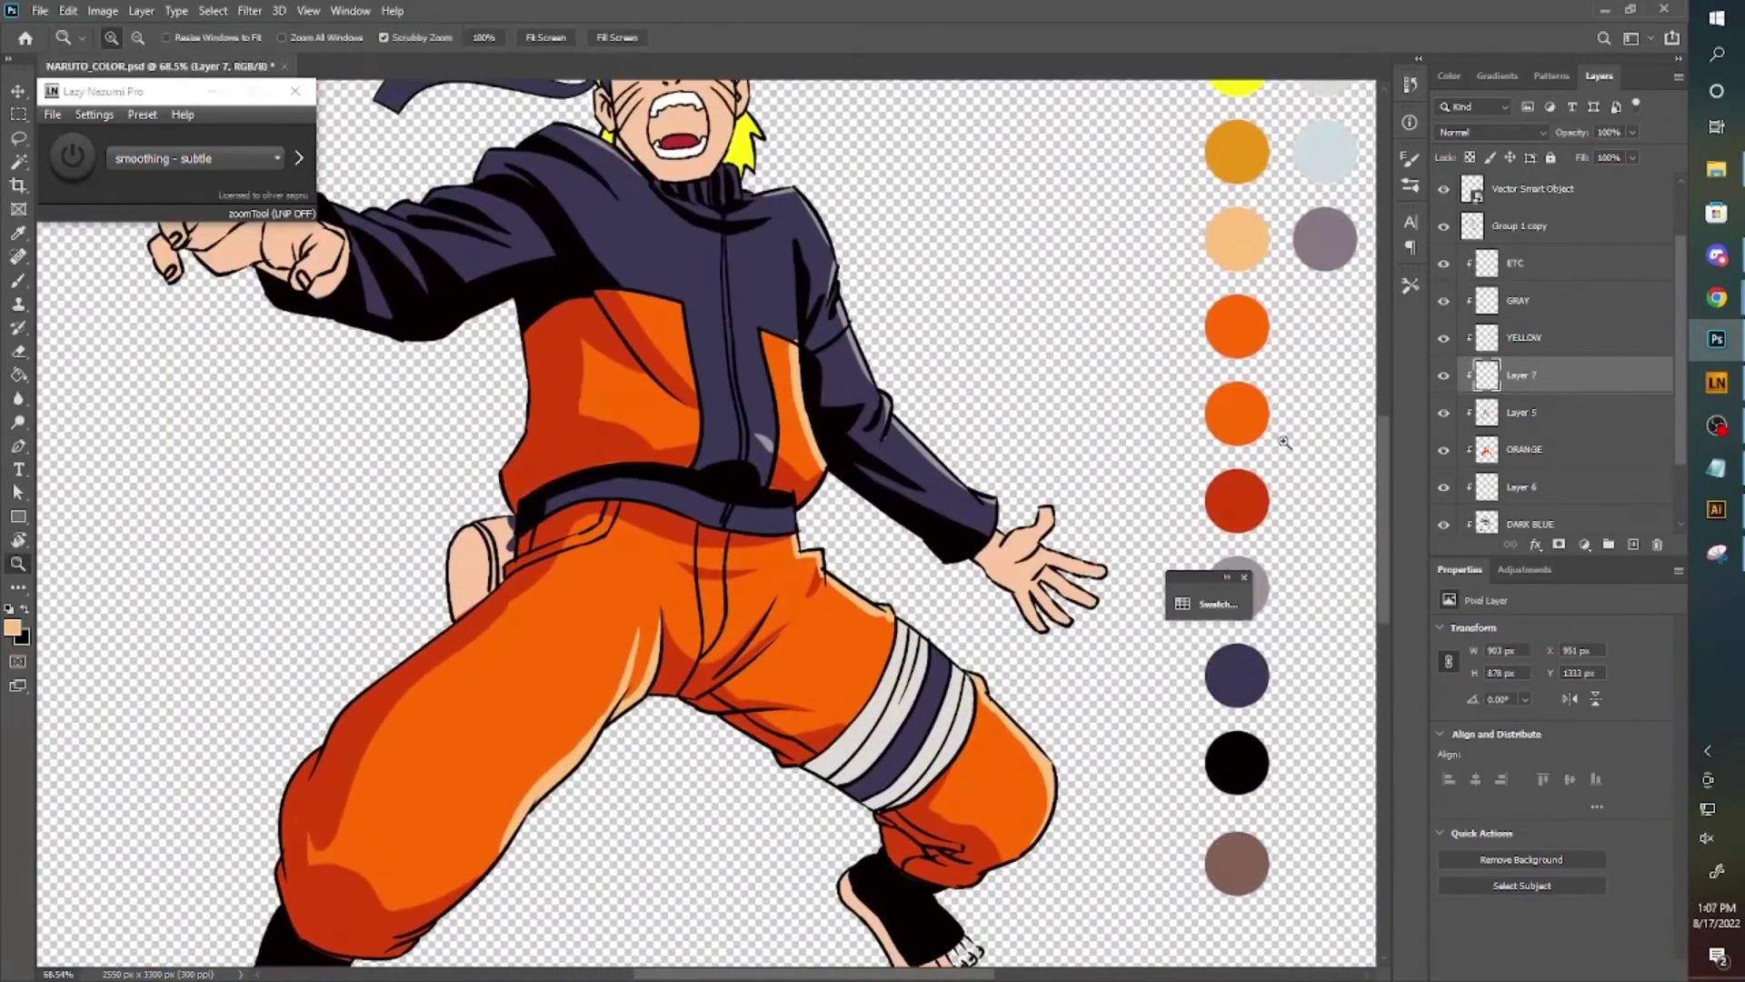
{"action": "scroll", "coordinate": [737, 584], "scroll_direction": "up", "scroll_amount": 1}
{"action": "scroll", "coordinate": [737, 584], "scroll_direction": "up", "scroll_amount": 1}
{"action": "scroll", "coordinate": [830, 595], "scroll_direction": "down", "scroll_amount": 3}
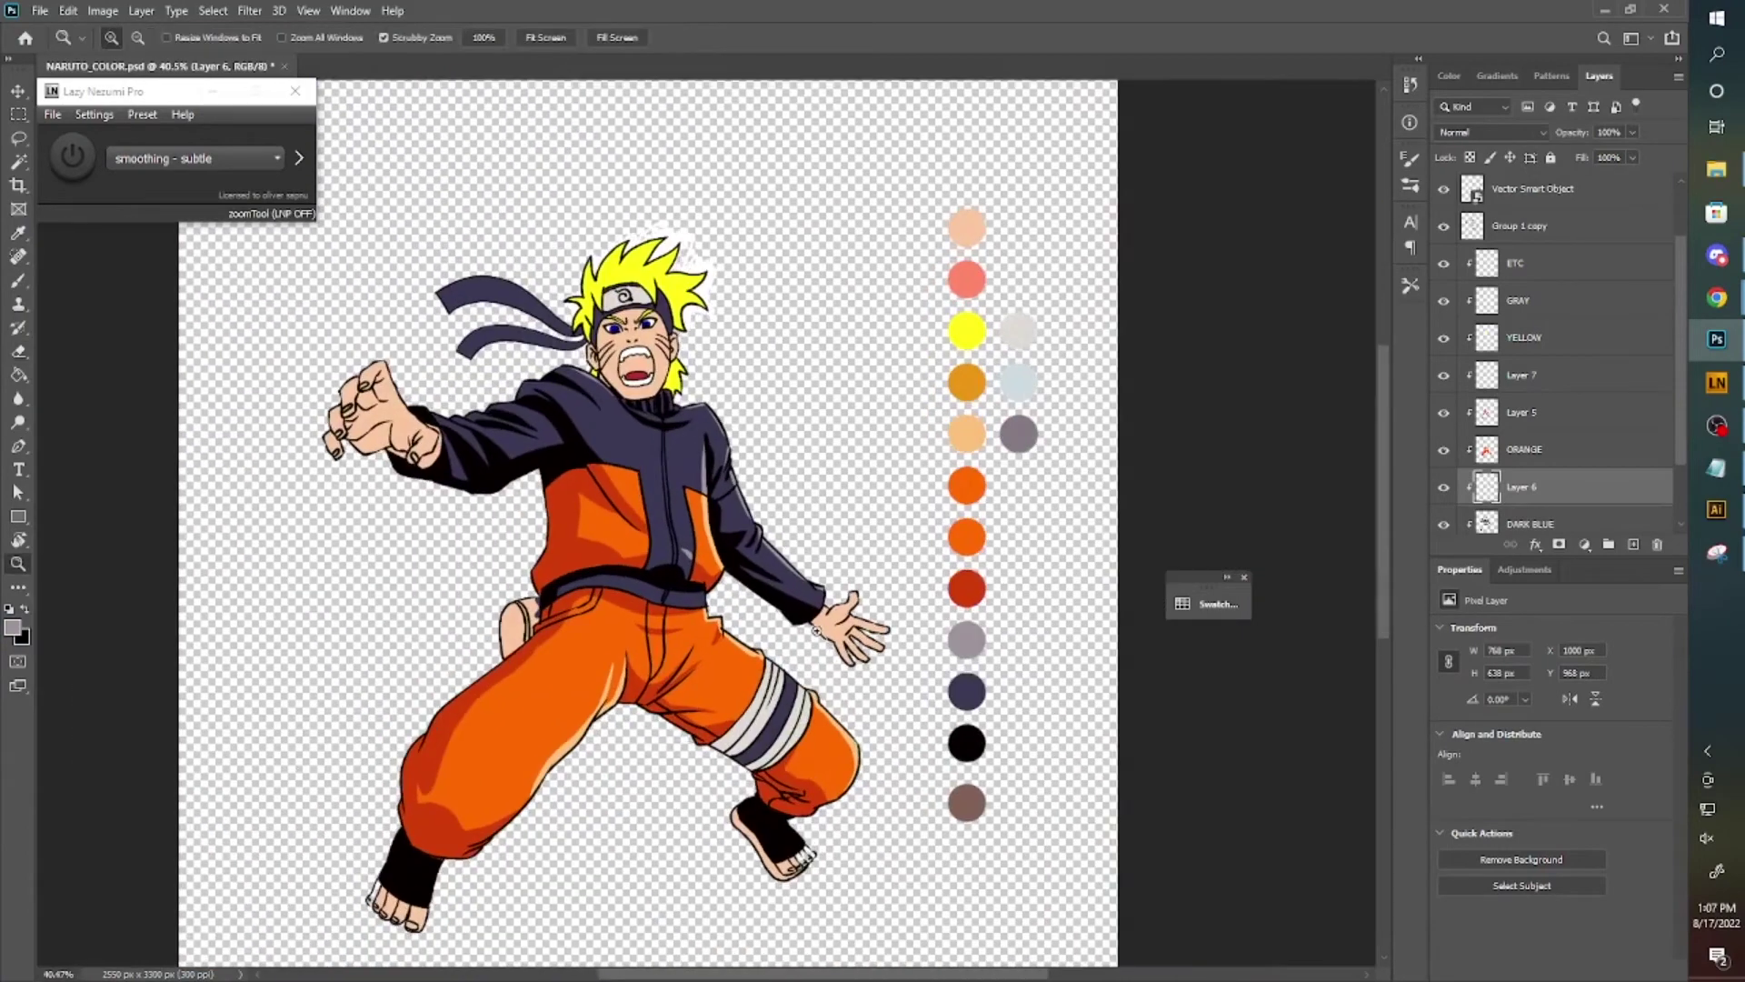
{"action": "scroll", "coordinate": [636, 272], "scroll_direction": "up", "scroll_amount": 3}
{"action": "scroll", "coordinate": [673, 436], "scroll_direction": "up", "scroll_amount": 2}
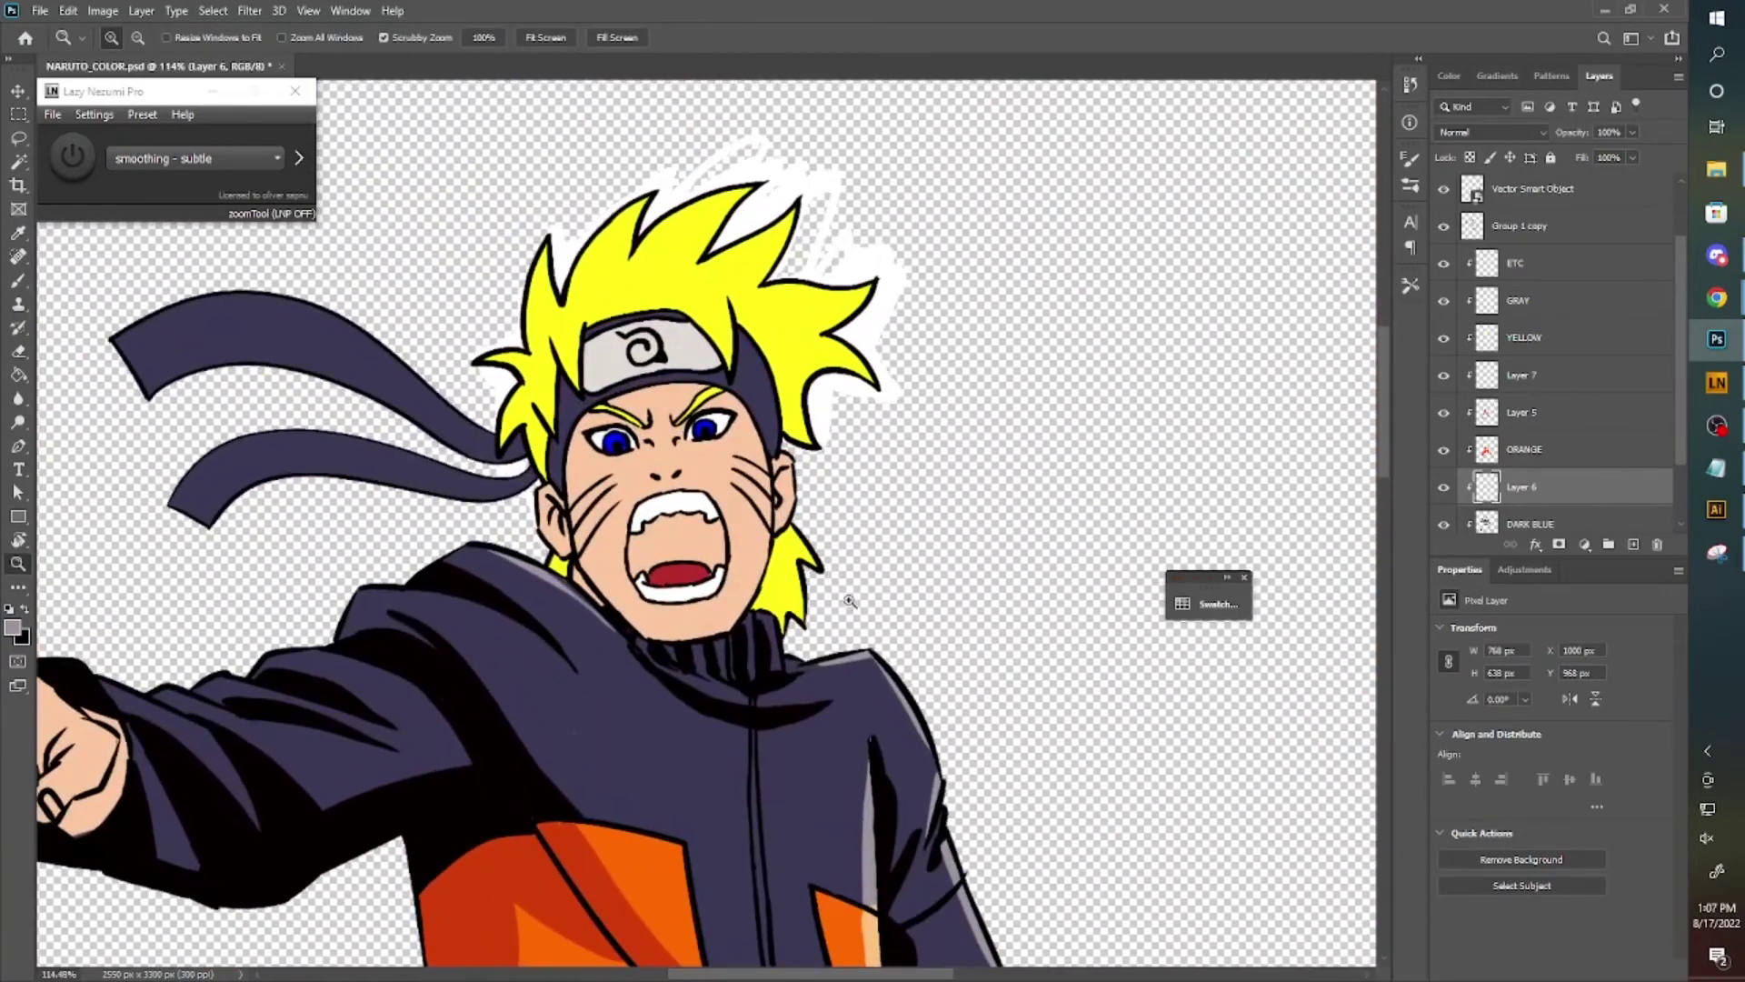
Select the ETC layer and add an empty Layer 8 above BASE.
{"action": "key", "text": "b"}
{"action": "left_click", "coordinate": [700, 661], "text": "ctrl"}
{"action": "scroll", "coordinate": [700, 662], "scroll_direction": "down", "scroll_amount": 1}
{"action": "scroll", "coordinate": [700, 655], "scroll_direction": "down", "scroll_amount": 4}
{"action": "scroll", "coordinate": [699, 645], "scroll_direction": "down", "scroll_amount": 4}
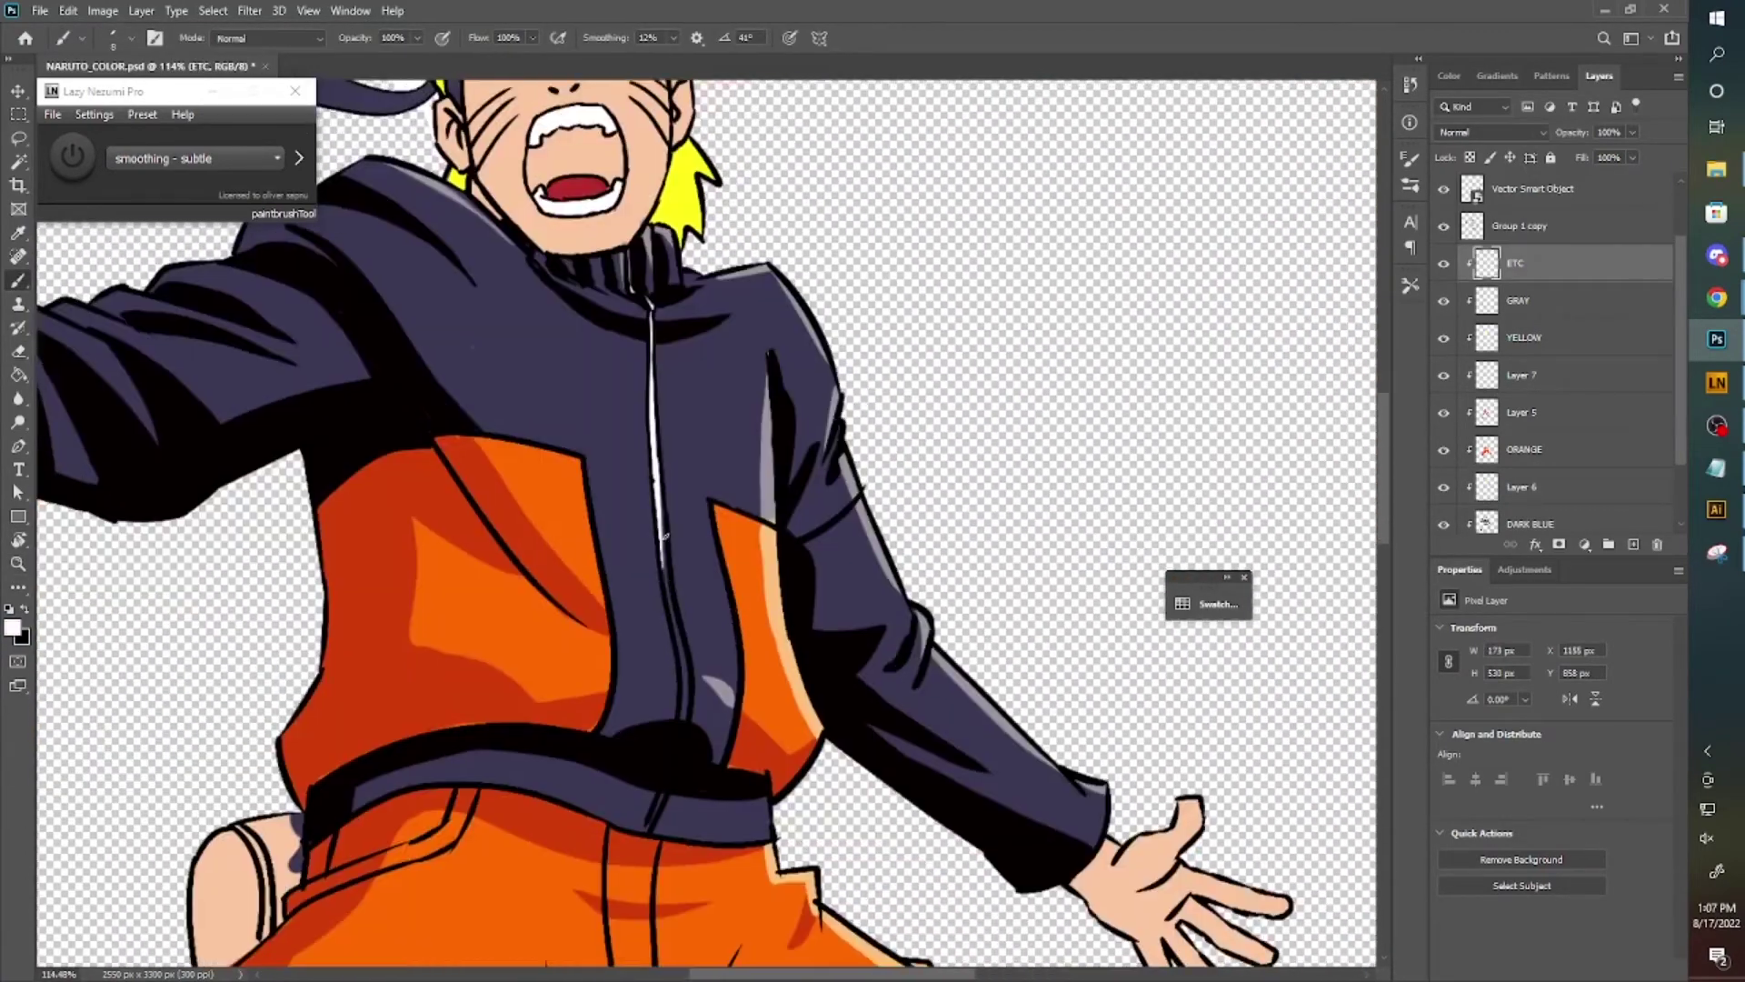
{"action": "scroll", "coordinate": [700, 636], "scroll_direction": "down", "scroll_amount": 2}
{"action": "key", "text": "z"}
{"action": "scroll", "coordinate": [818, 500], "scroll_direction": "down", "scroll_amount": 2}
{"action": "scroll", "coordinate": [935, 397], "scroll_direction": "down", "scroll_amount": 2}
On the new Layer 8, paint salmon-pink blush across the cheeks, nose, mouth and chin.
{"action": "left_click", "coordinate": [1078, 464], "text": "ctrl"}
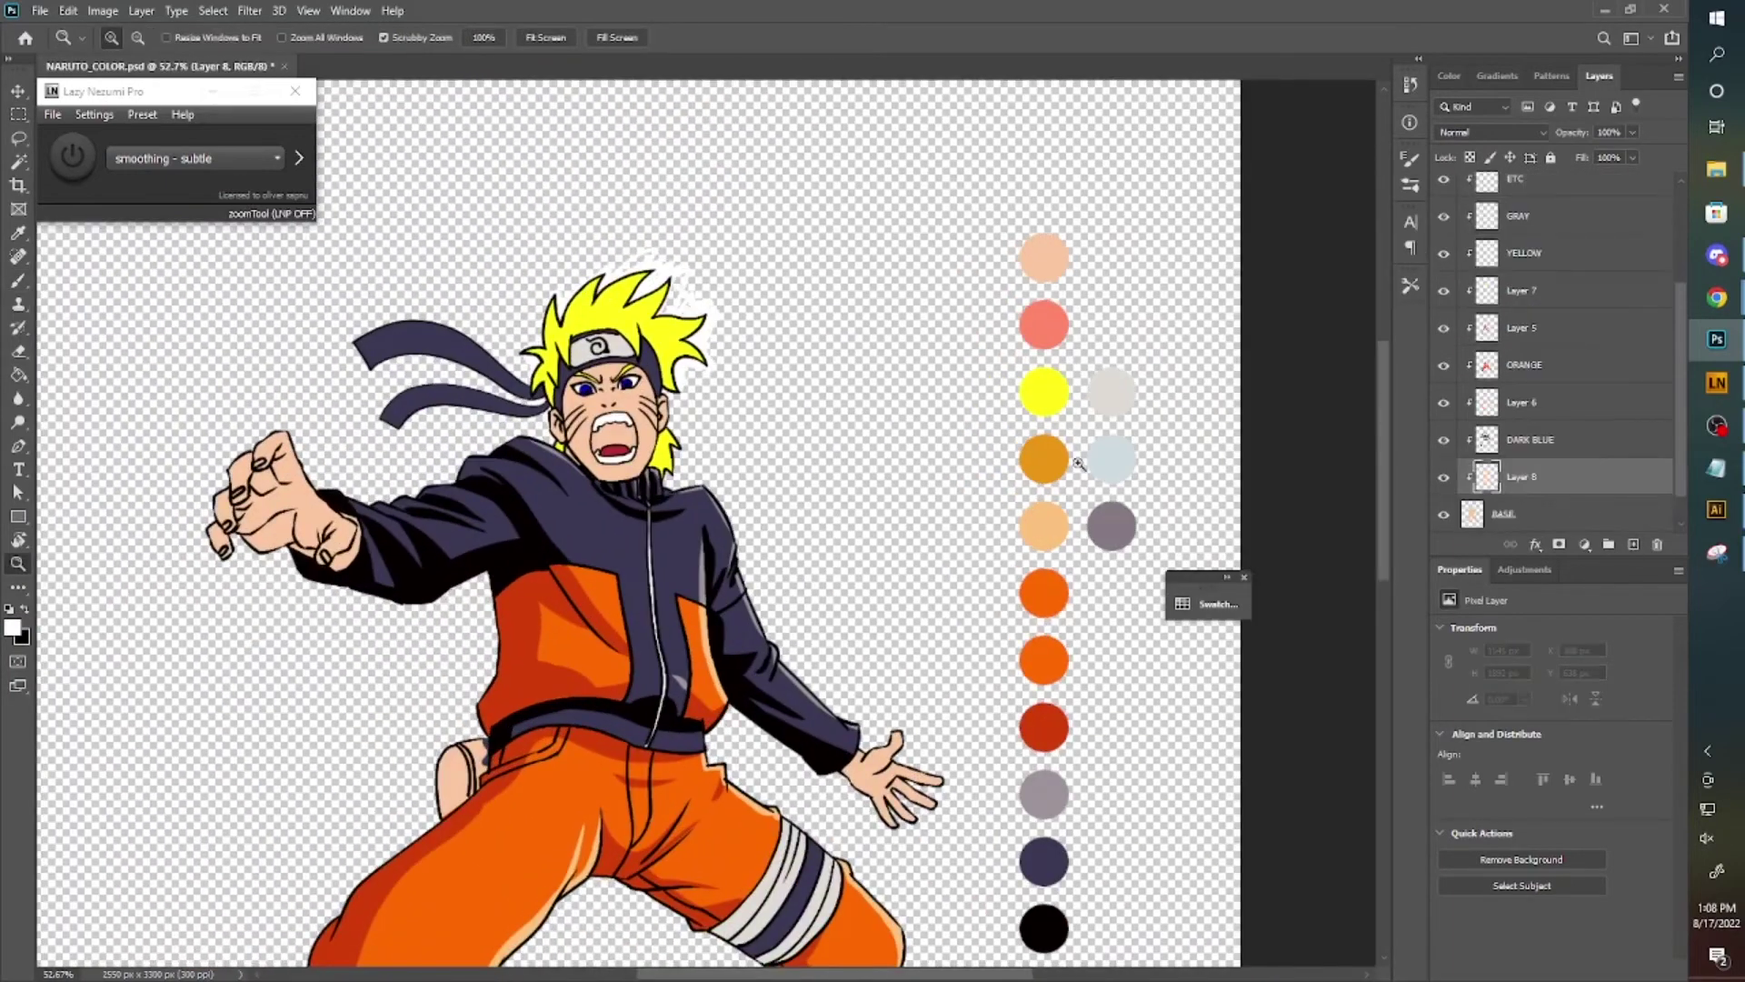
{"action": "scroll", "coordinate": [581, 389], "scroll_direction": "up", "scroll_amount": 5}
{"action": "key", "text": "b"}
{"action": "left_click_drag", "start_coordinate": [600, 482], "coordinate": [582, 527]}
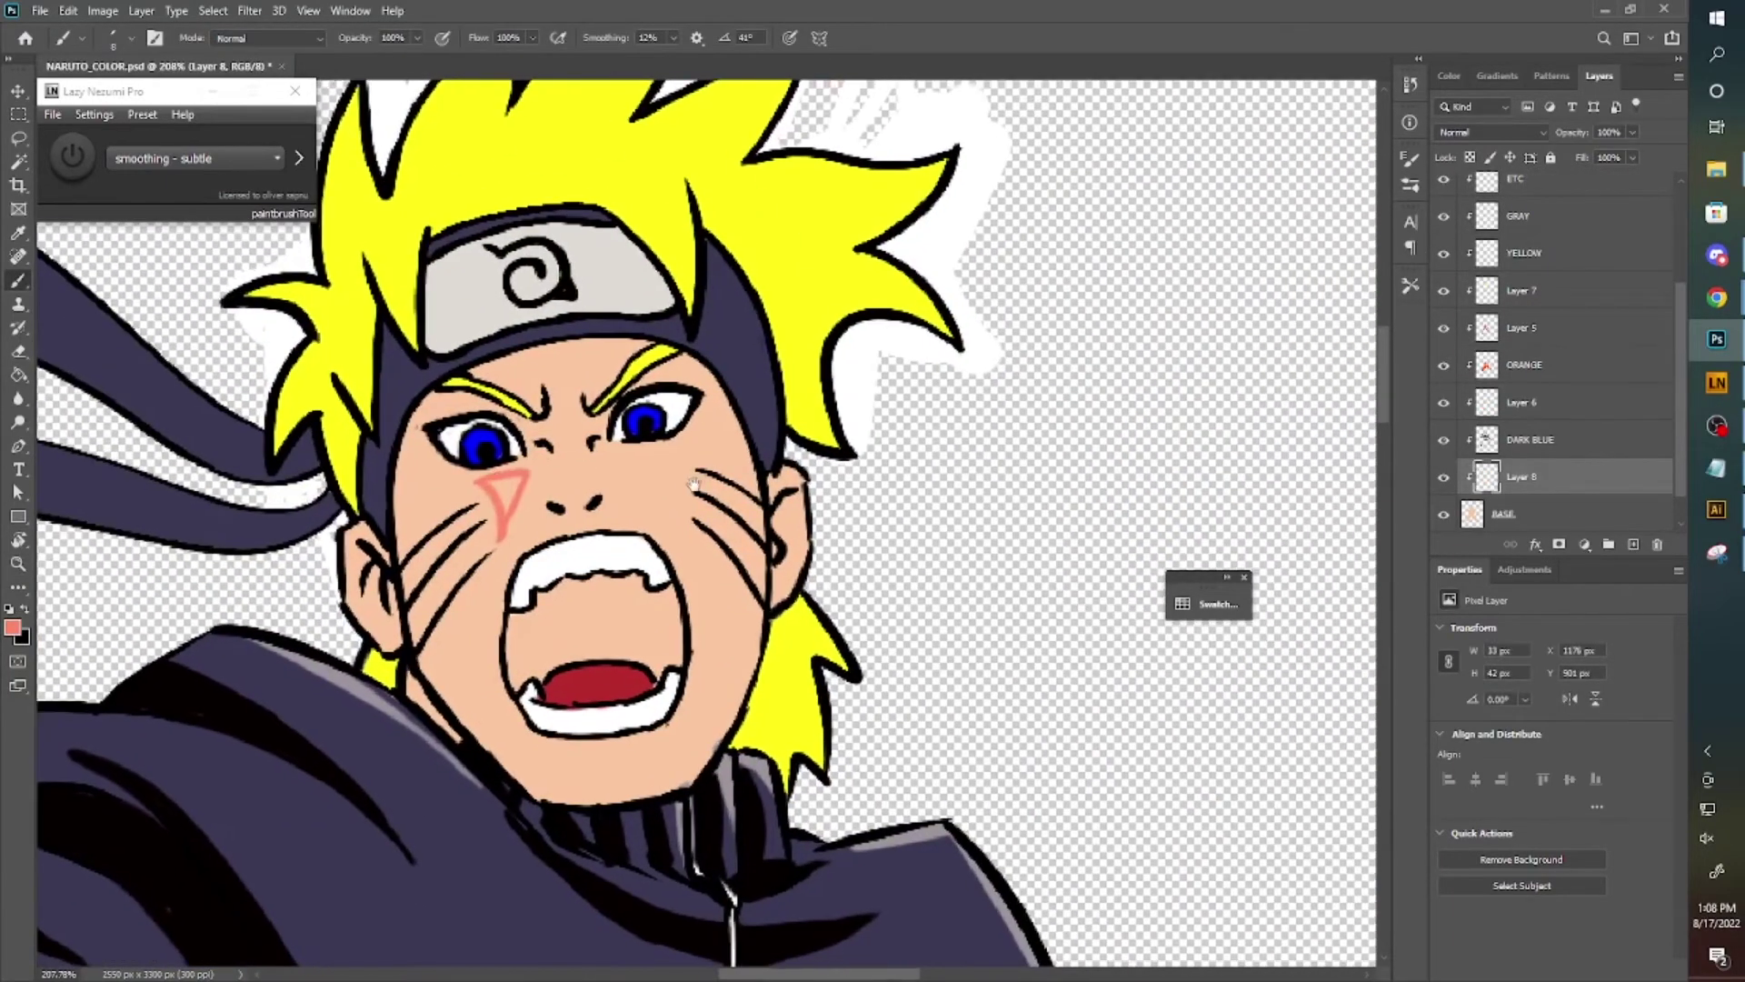
{"action": "left_click_drag", "start_coordinate": [681, 355], "coordinate": [613, 491]}
{"action": "left_click_drag", "start_coordinate": [545, 705], "coordinate": [595, 754]}
{"action": "mouse_move", "coordinate": [354, 496]}
{"action": "left_mouse_down"}
{"action": "mouse_move", "coordinate": [422, 350]}
{"action": "mouse_move", "coordinate": [518, 382]}
{"action": "mouse_move", "coordinate": [475, 497]}
{"action": "left_mouse_up"}
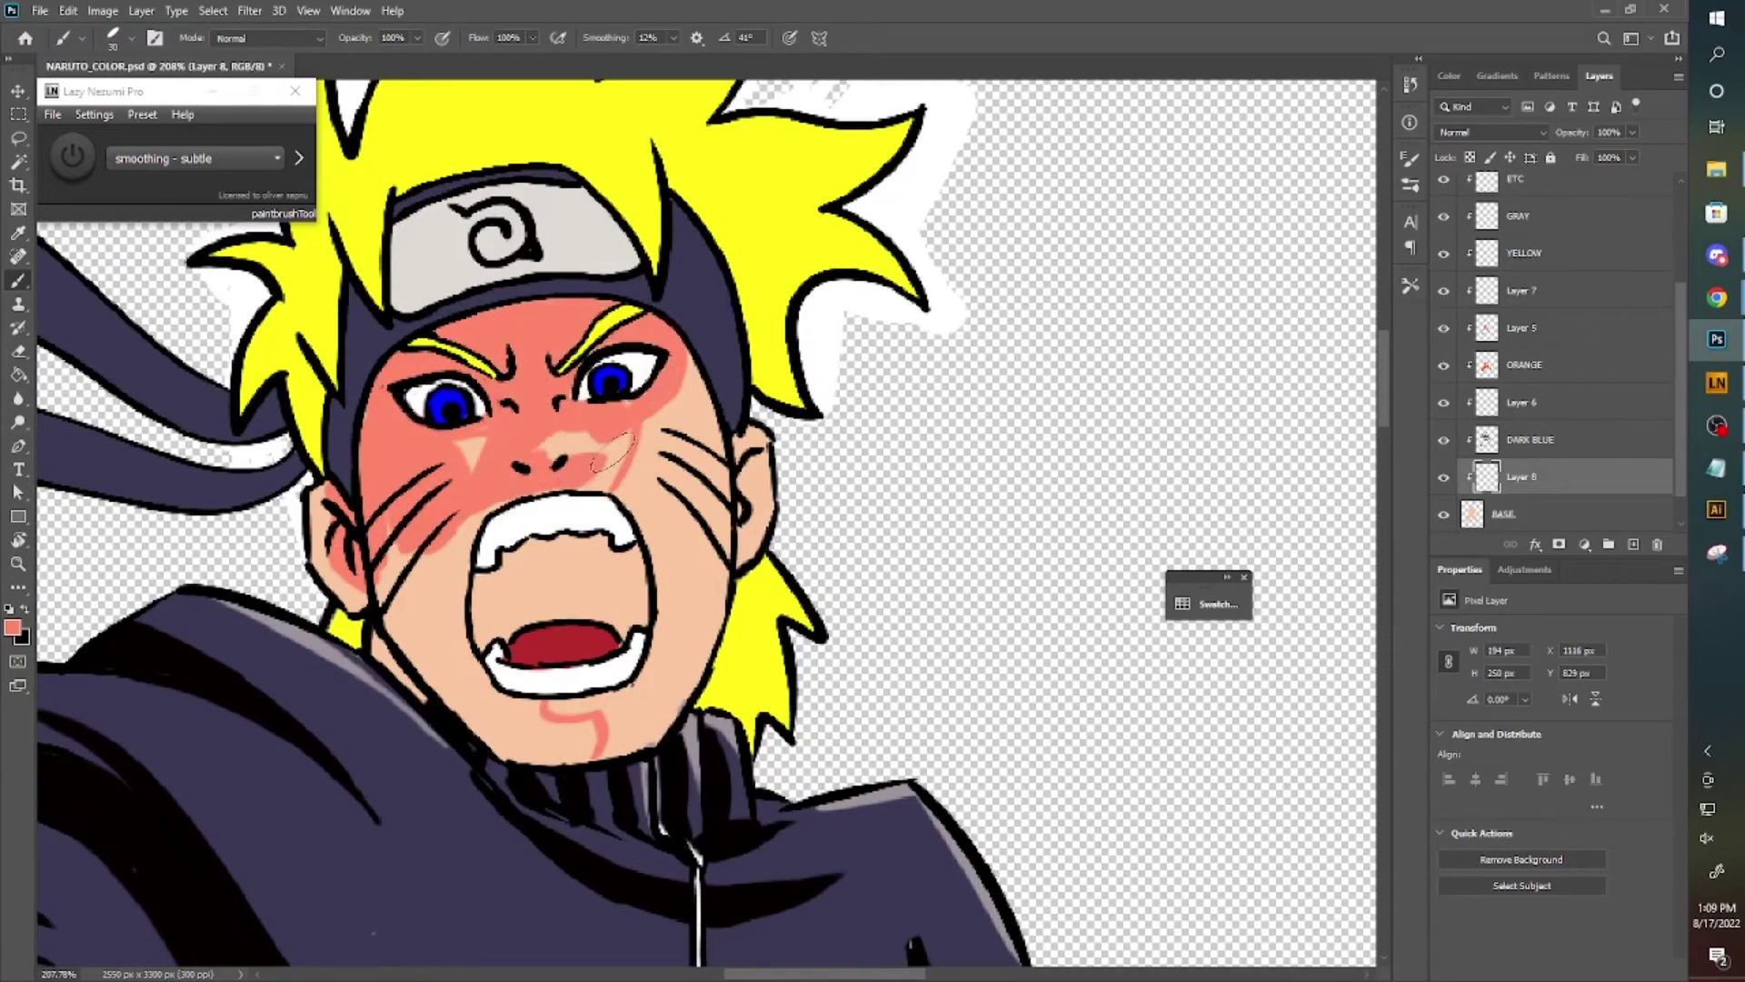
{"action": "left_click_drag", "start_coordinate": [390, 545], "coordinate": [454, 654]}
{"action": "left_click_drag", "start_coordinate": [427, 581], "coordinate": [491, 727]}
{"action": "left_click_drag", "start_coordinate": [605, 563], "coordinate": [579, 441]}
{"action": "left_click_drag", "start_coordinate": [509, 600], "coordinate": [582, 627]}
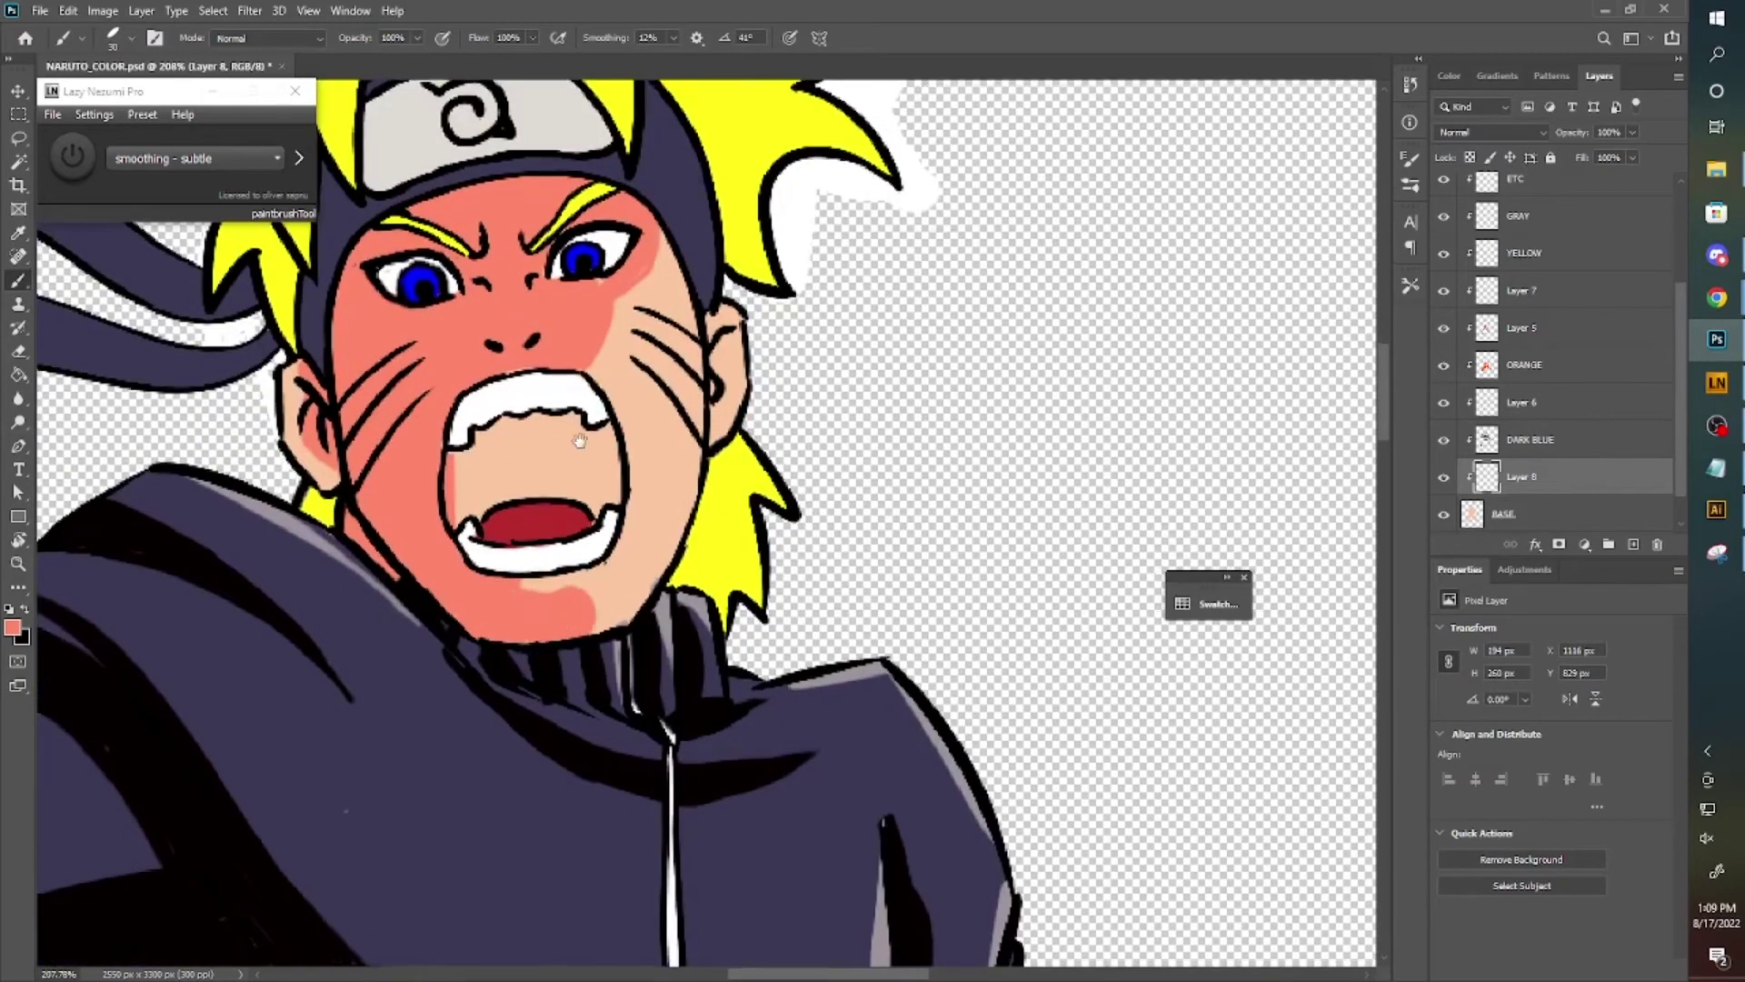
{"action": "left_click_drag", "start_coordinate": [579, 440], "coordinate": [704, 590]}
Shade the fingertips, finger backs, thumb and knuckles of the fist in salmon.
{"action": "key", "text": "e"}
{"action": "key", "text": "b"}
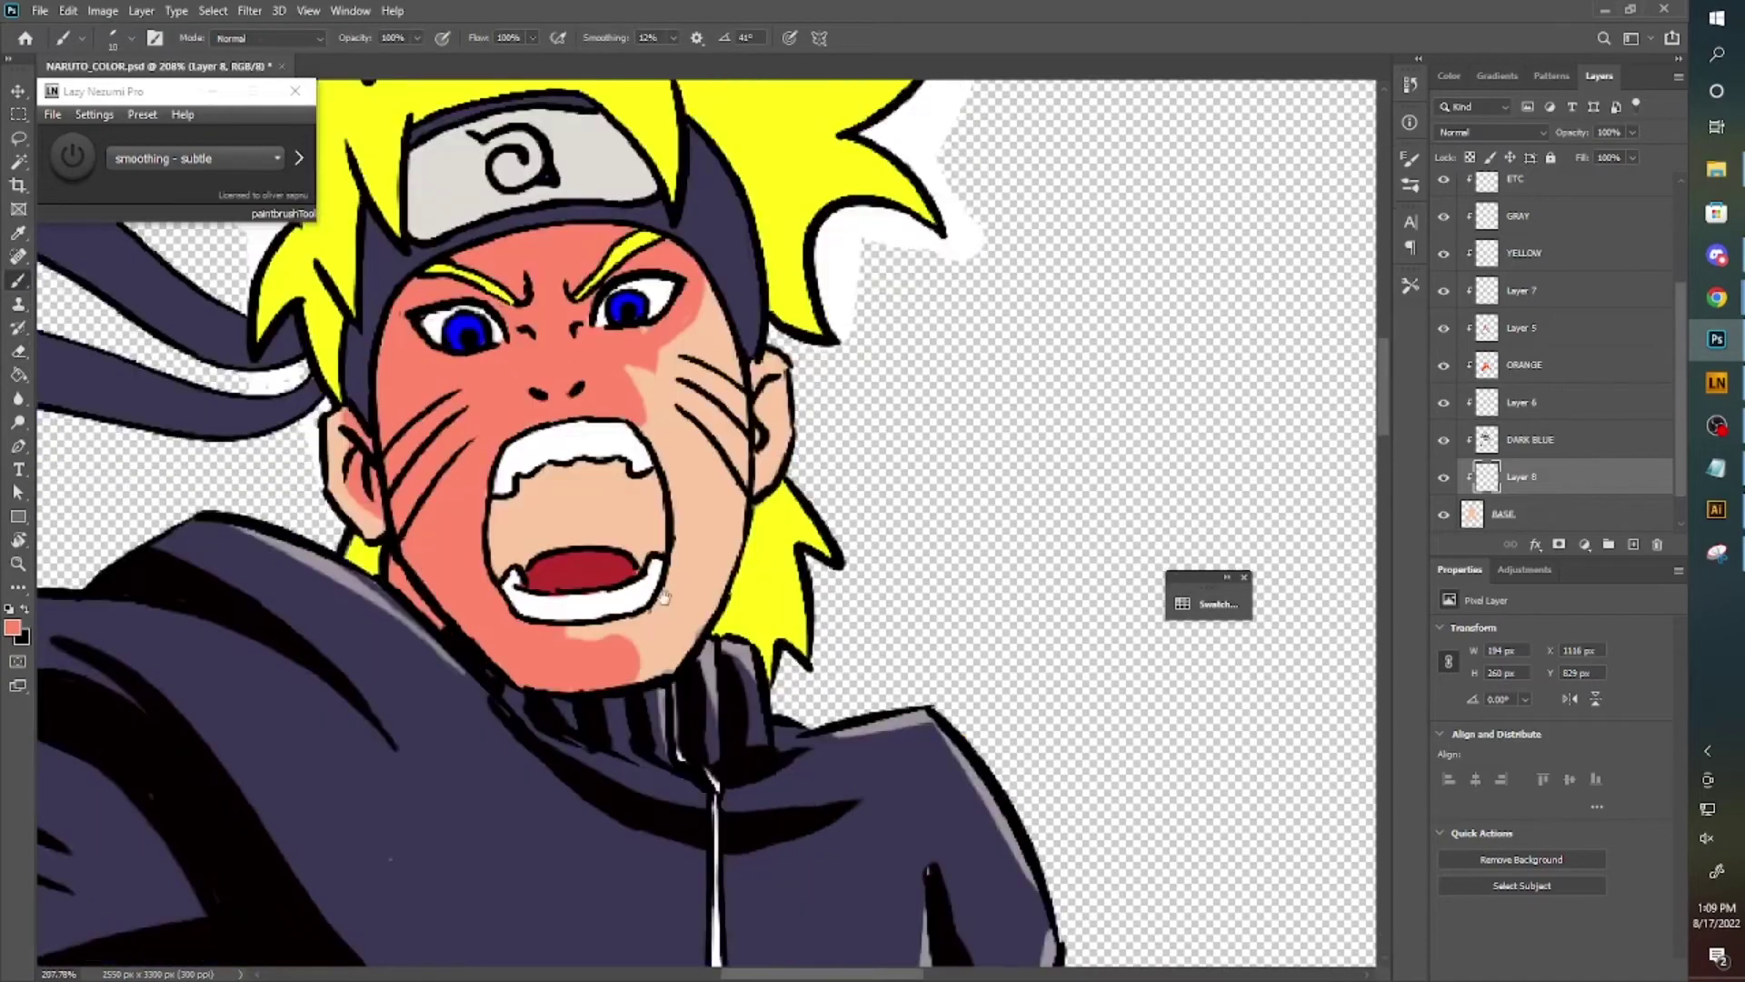
{"action": "scroll", "coordinate": [718, 482], "scroll_direction": "down", "scroll_amount": 5}
{"action": "scroll", "coordinate": [418, 507], "scroll_direction": "up", "scroll_amount": 5}
{"action": "left_click_drag", "start_coordinate": [418, 506], "coordinate": [427, 564]}
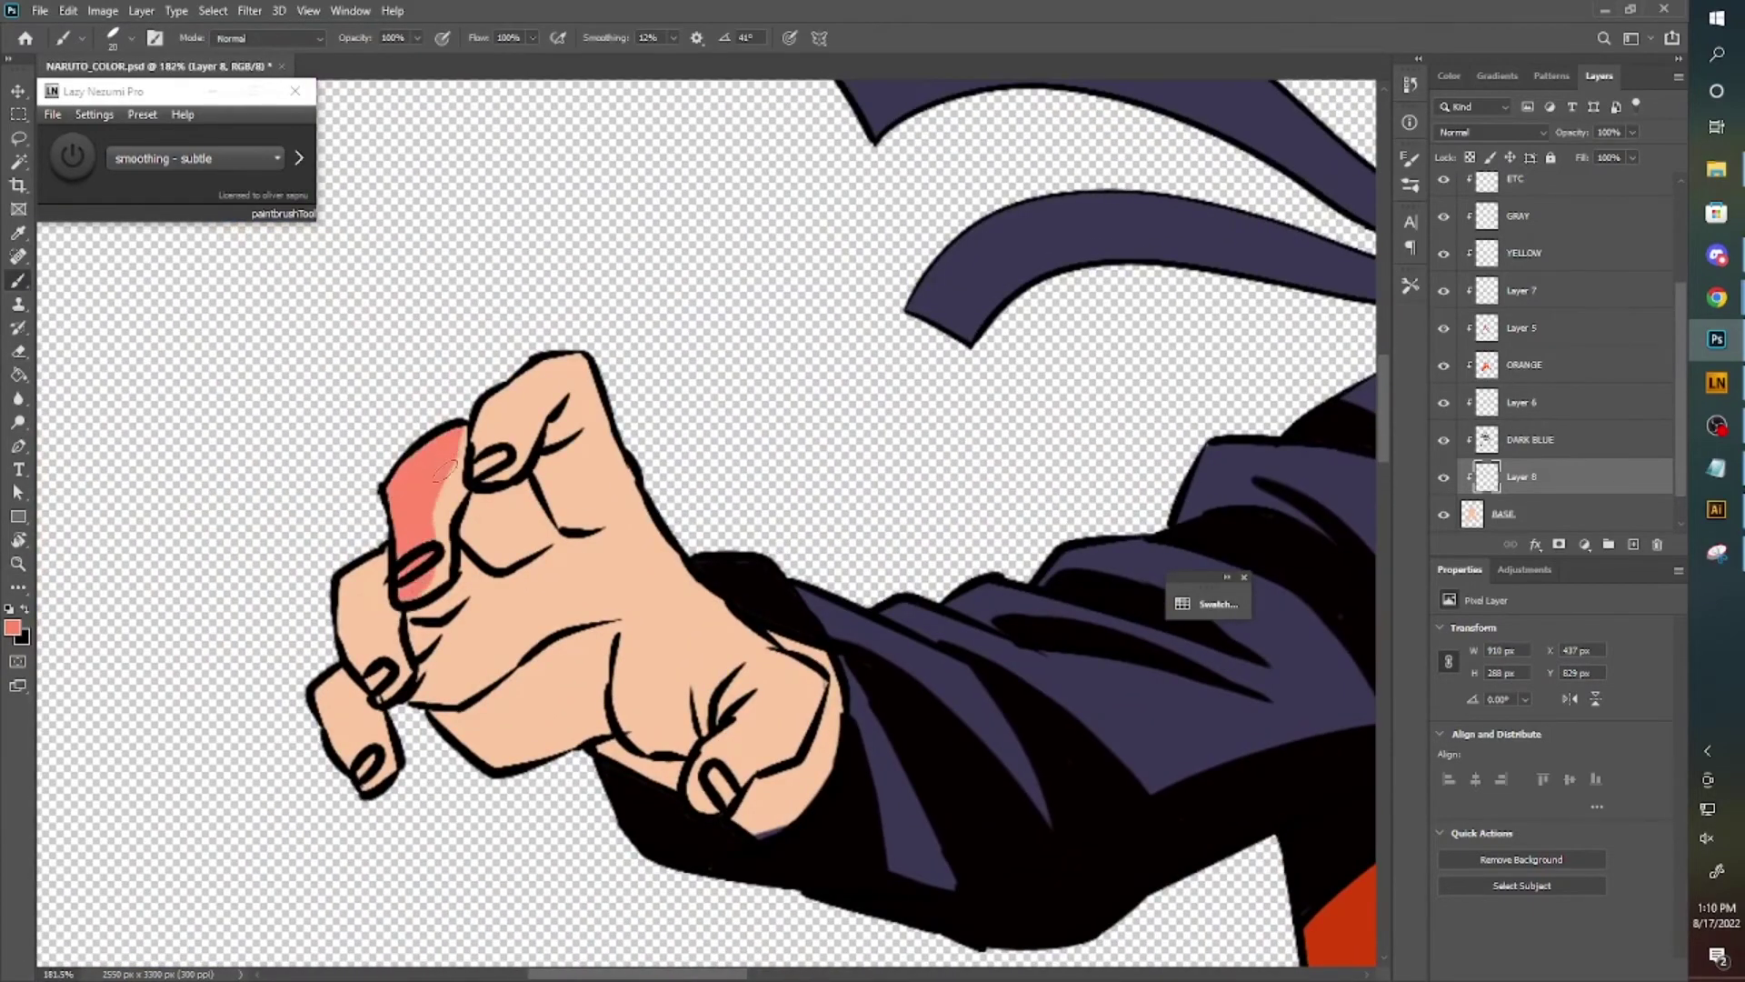
{"action": "mouse_move", "coordinate": [491, 454]}
{"action": "left_mouse_down"}
{"action": "mouse_move", "coordinate": [526, 390]}
{"action": "mouse_move", "coordinate": [589, 526]}
{"action": "left_mouse_up"}
{"action": "left_click_drag", "start_coordinate": [556, 459], "coordinate": [476, 499]}
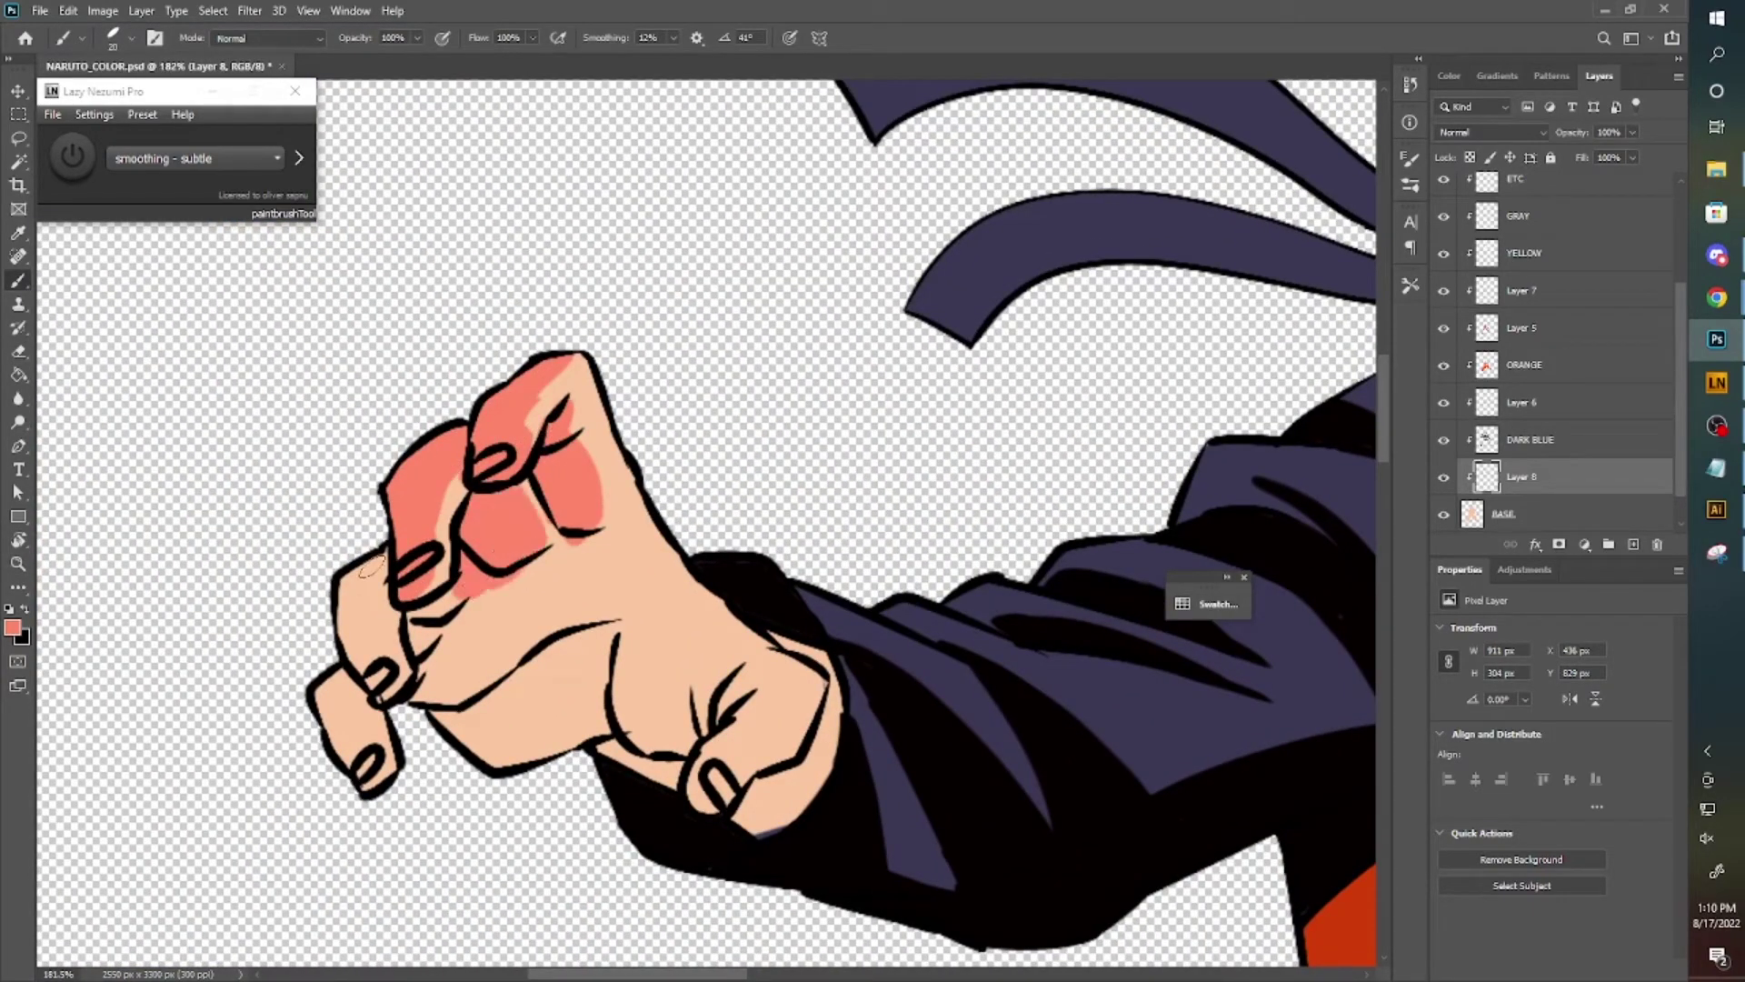
{"action": "left_click_drag", "start_coordinate": [391, 680], "coordinate": [354, 772]}
{"action": "left_click_drag", "start_coordinate": [600, 518], "coordinate": [759, 672]}
{"action": "left_click_drag", "start_coordinate": [718, 781], "coordinate": [773, 713]}
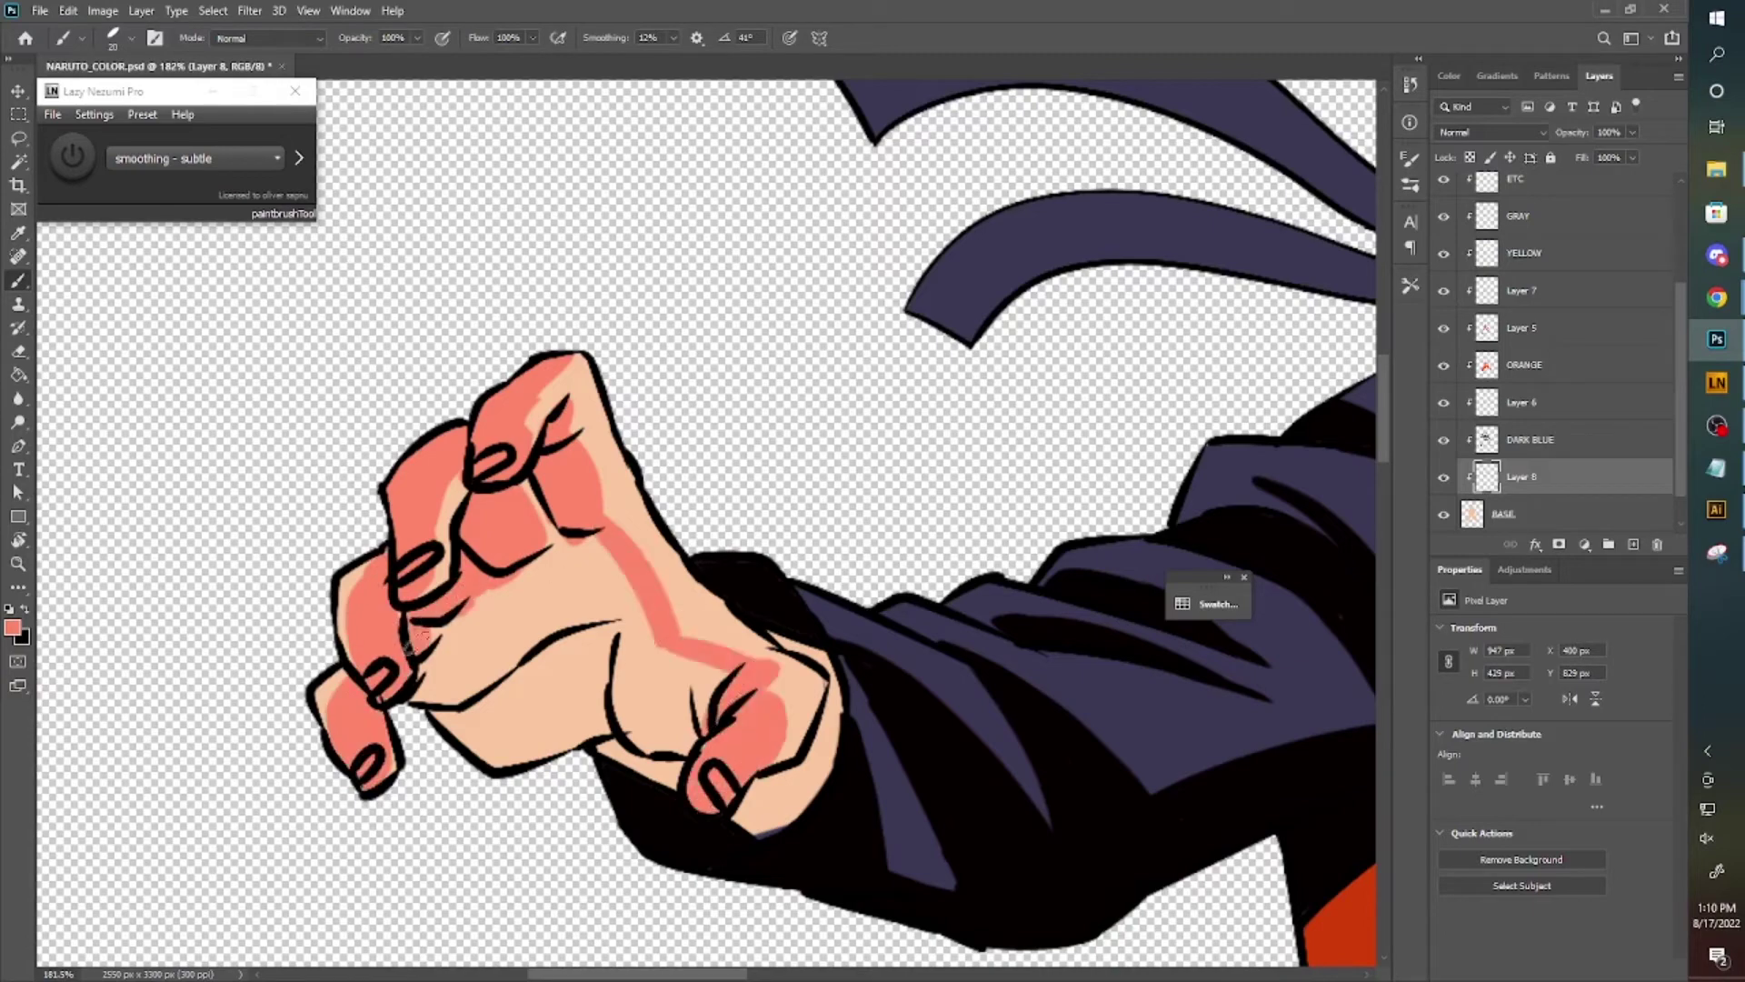
{"action": "left_click_drag", "start_coordinate": [418, 650], "coordinate": [581, 546]}
{"action": "mouse_move", "coordinate": [455, 745]}
{"action": "left_mouse_down"}
{"action": "mouse_move", "coordinate": [637, 691]}
{"action": "mouse_move", "coordinate": [718, 727]}
{"action": "left_mouse_up"}
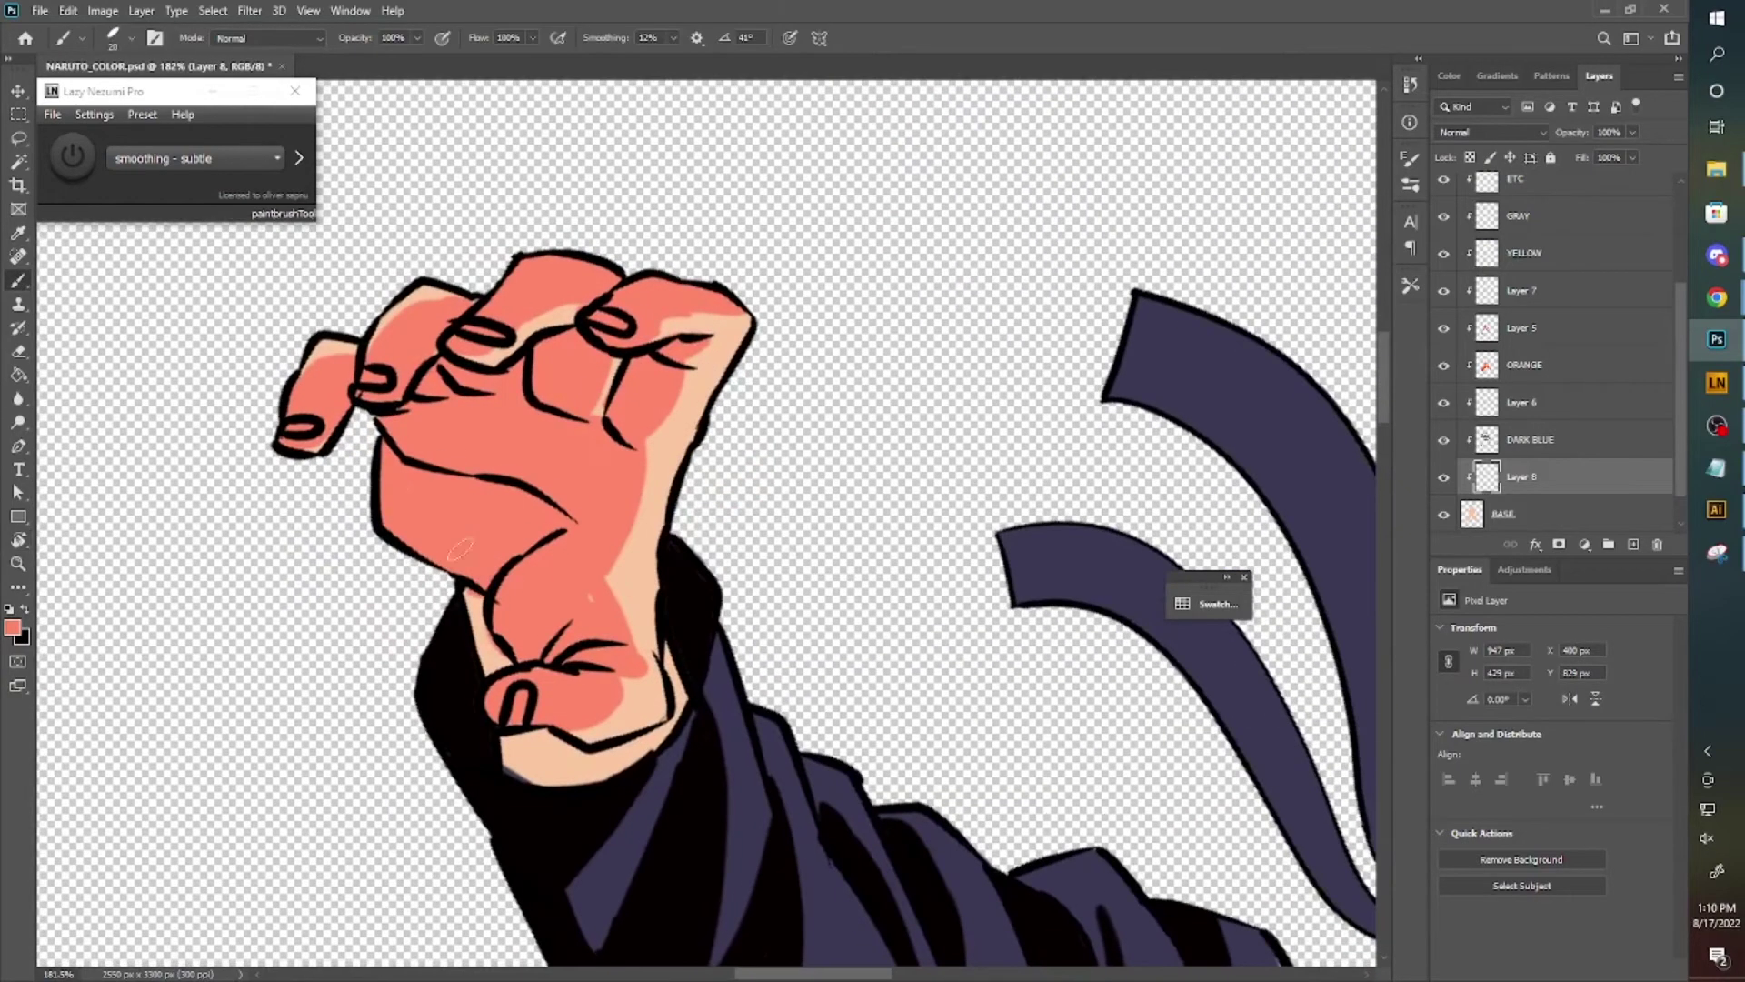
Darken the fingers and back of the outstretched hand.
{"action": "scroll", "coordinate": [511, 766], "scroll_direction": "down", "scroll_amount": 5}
{"action": "scroll", "coordinate": [943, 413], "scroll_direction": "up", "scroll_amount": 4}
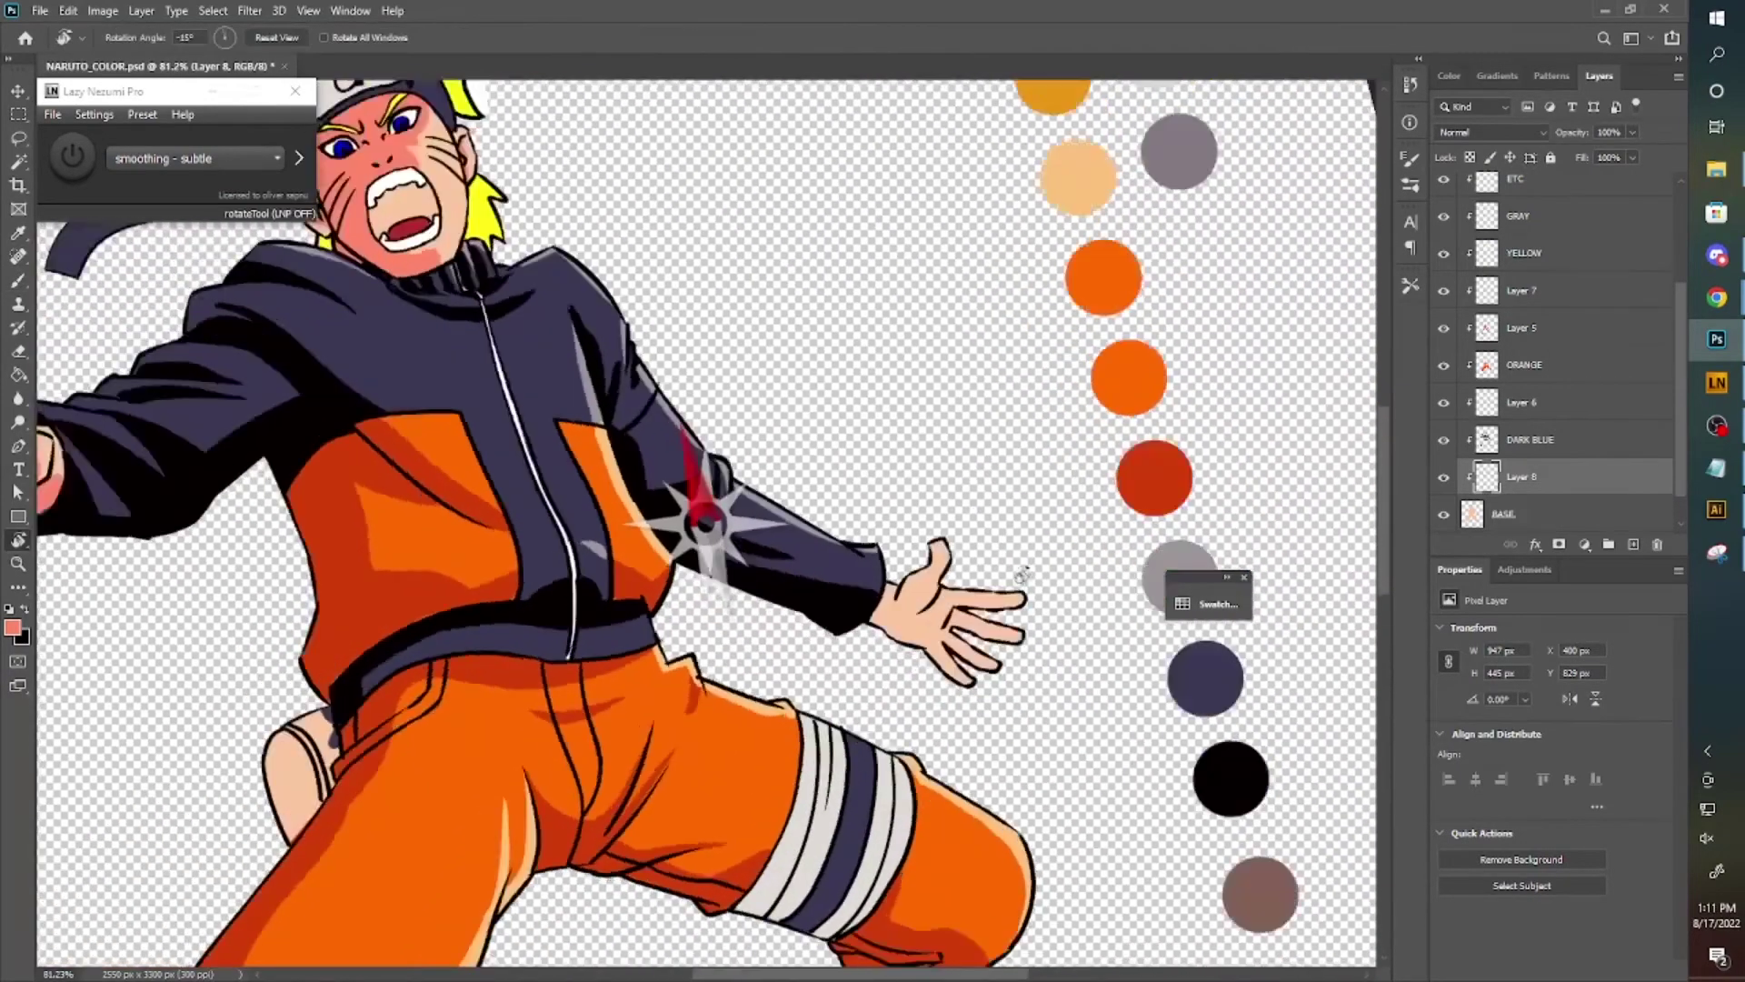
{"action": "mouse_move", "coordinate": [973, 409]}
{"action": "left_mouse_down"}
{"action": "mouse_move", "coordinate": [1117, 454]}
{"action": "mouse_move", "coordinate": [891, 518]}
{"action": "left_mouse_up"}
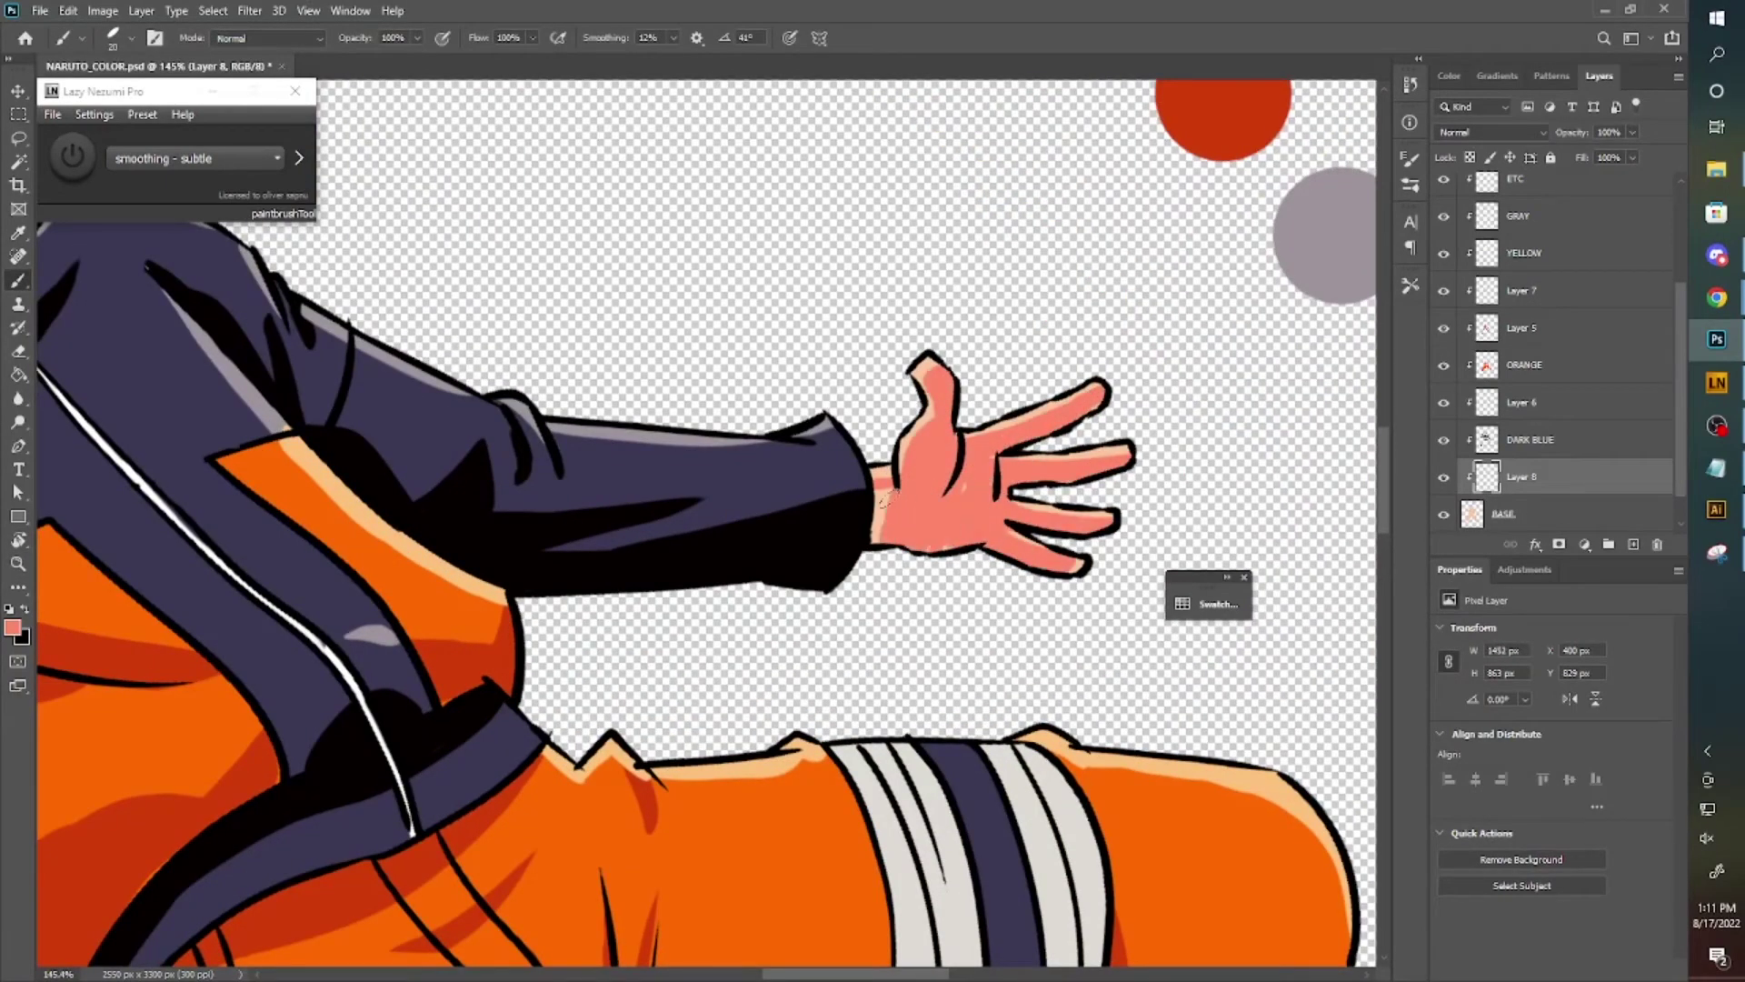
{"action": "key", "text": "z"}
{"action": "scroll", "coordinate": [723, 552], "scroll_direction": "down", "scroll_amount": 5}
{"action": "scroll", "coordinate": [723, 552], "scroll_direction": "up", "scroll_amount": 5}
{"action": "key", "text": "b"}
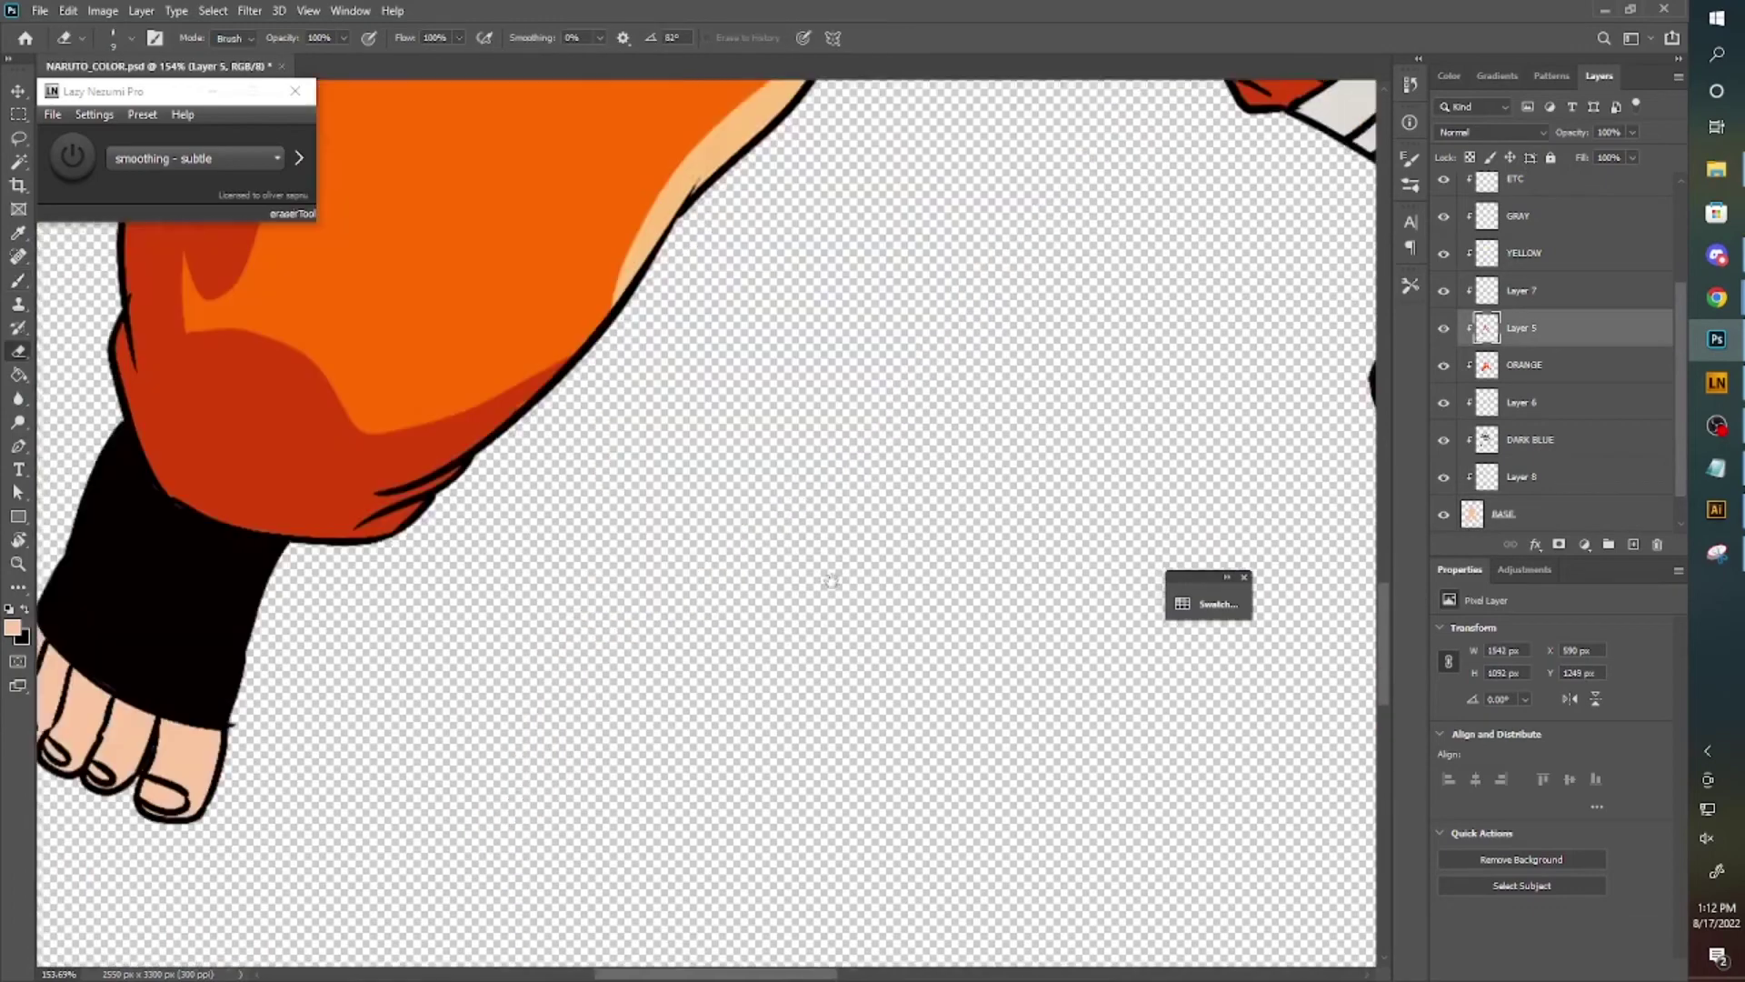
Paint a black shadow on the lower headband tail.
{"action": "left_click_drag", "start_coordinate": [849, 602], "coordinate": [337, 468]}
{"action": "left_click", "coordinate": [336, 468], "text": "alt"}
{"action": "scroll", "coordinate": [443, 618], "scroll_direction": "down", "scroll_amount": 10}
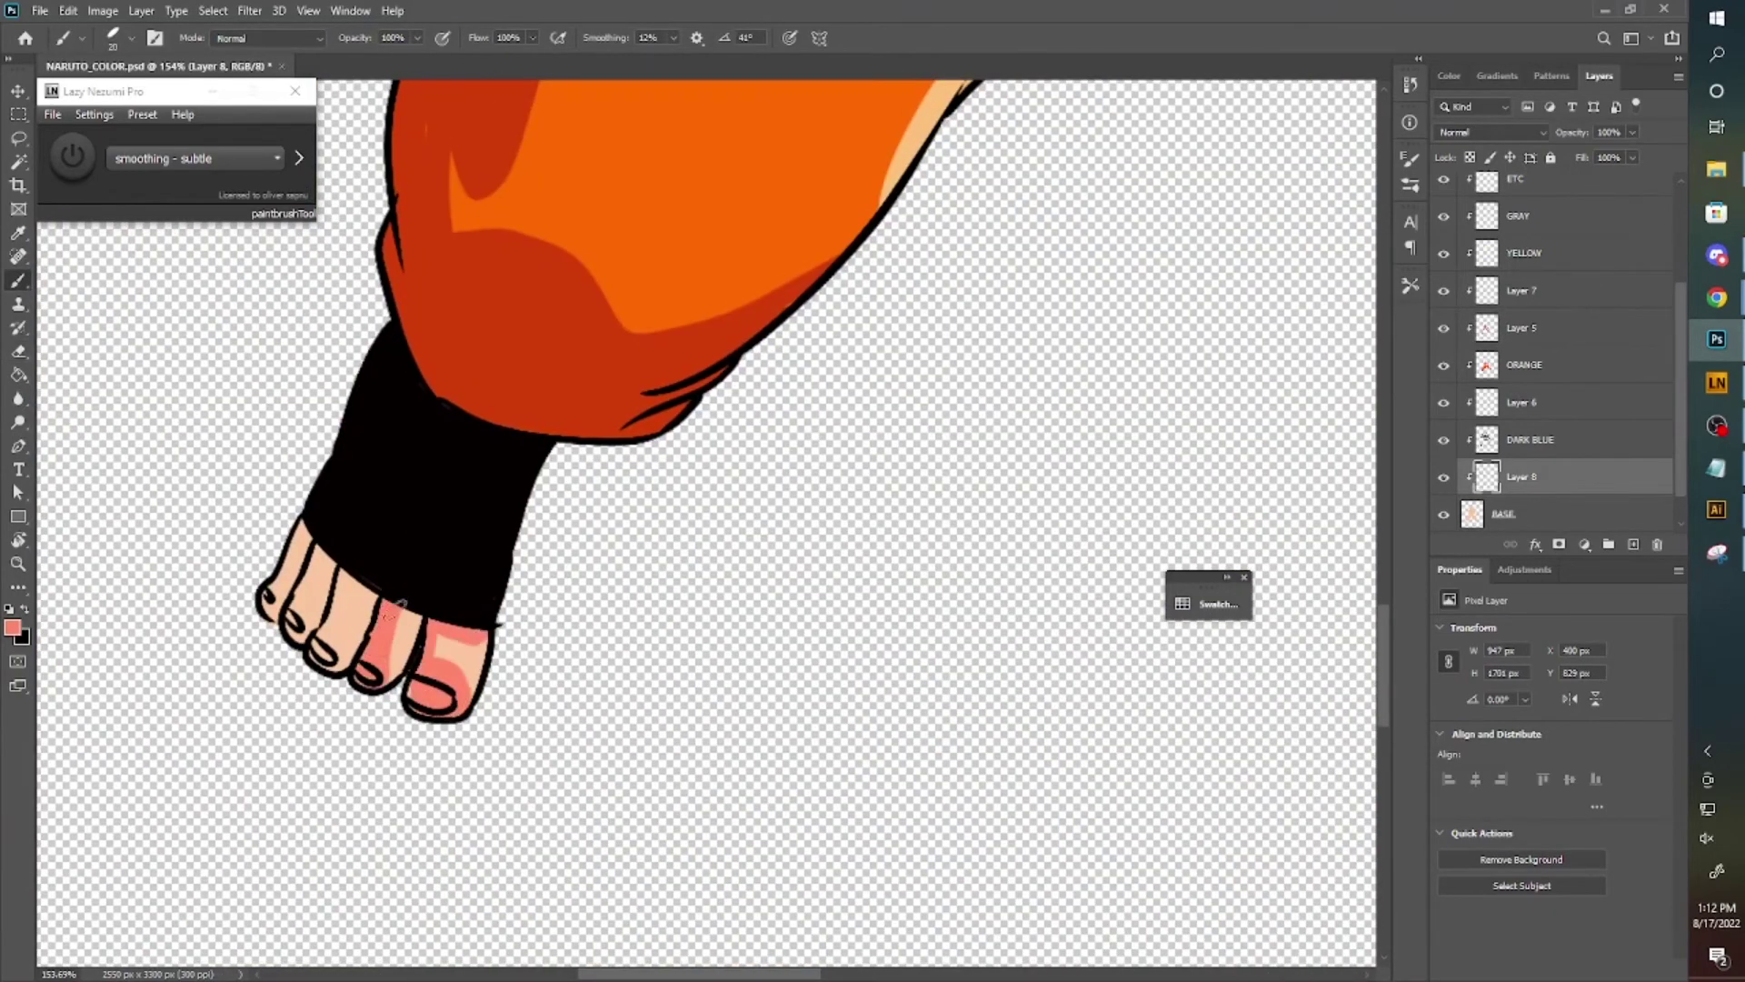
{"action": "scroll", "coordinate": [723, 577], "scroll_direction": "right", "scroll_amount": 5}
{"action": "scroll", "coordinate": [787, 495], "scroll_direction": "down", "scroll_amount": 5}
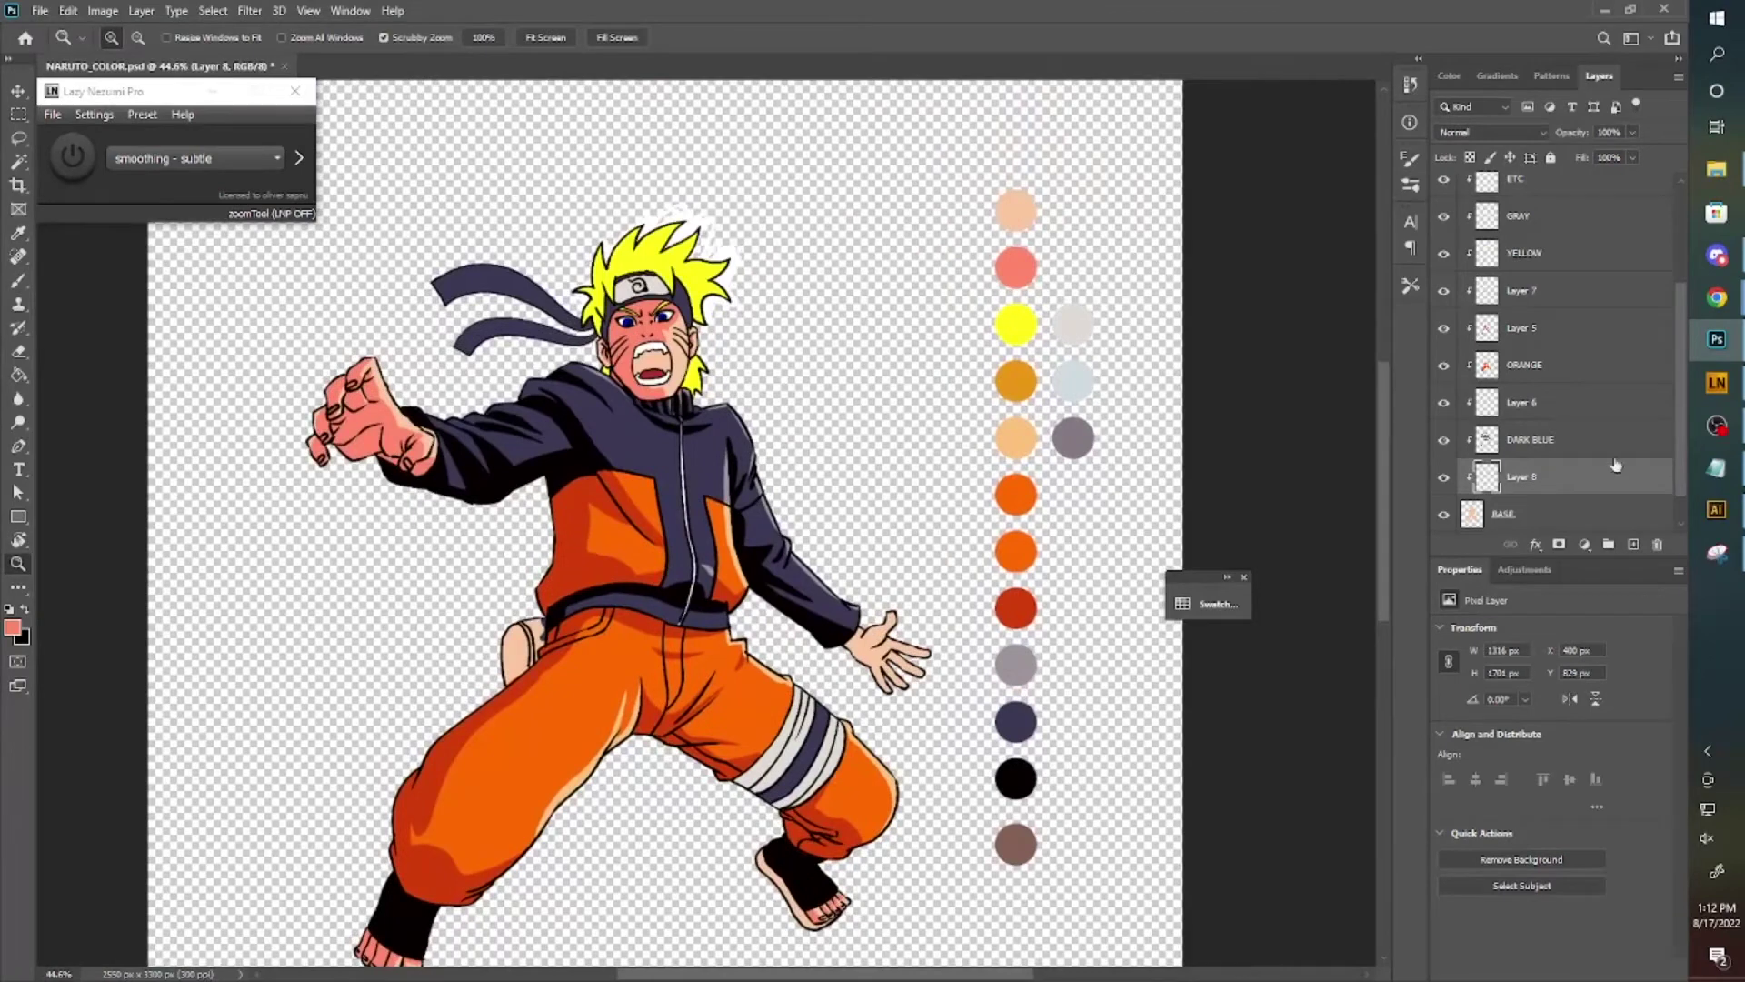
{"action": "scroll", "coordinate": [818, 555], "scroll_direction": "up", "scroll_amount": 5}
{"action": "left_click", "coordinate": [818, 555], "text": "alt"}
{"action": "mouse_move", "coordinate": [931, 368]}
{"action": "left_mouse_down"}
{"action": "mouse_move", "coordinate": [432, 407]}
{"action": "mouse_move", "coordinate": [760, 363]}
{"action": "mouse_move", "coordinate": [701, 506]}
{"action": "left_mouse_up"}
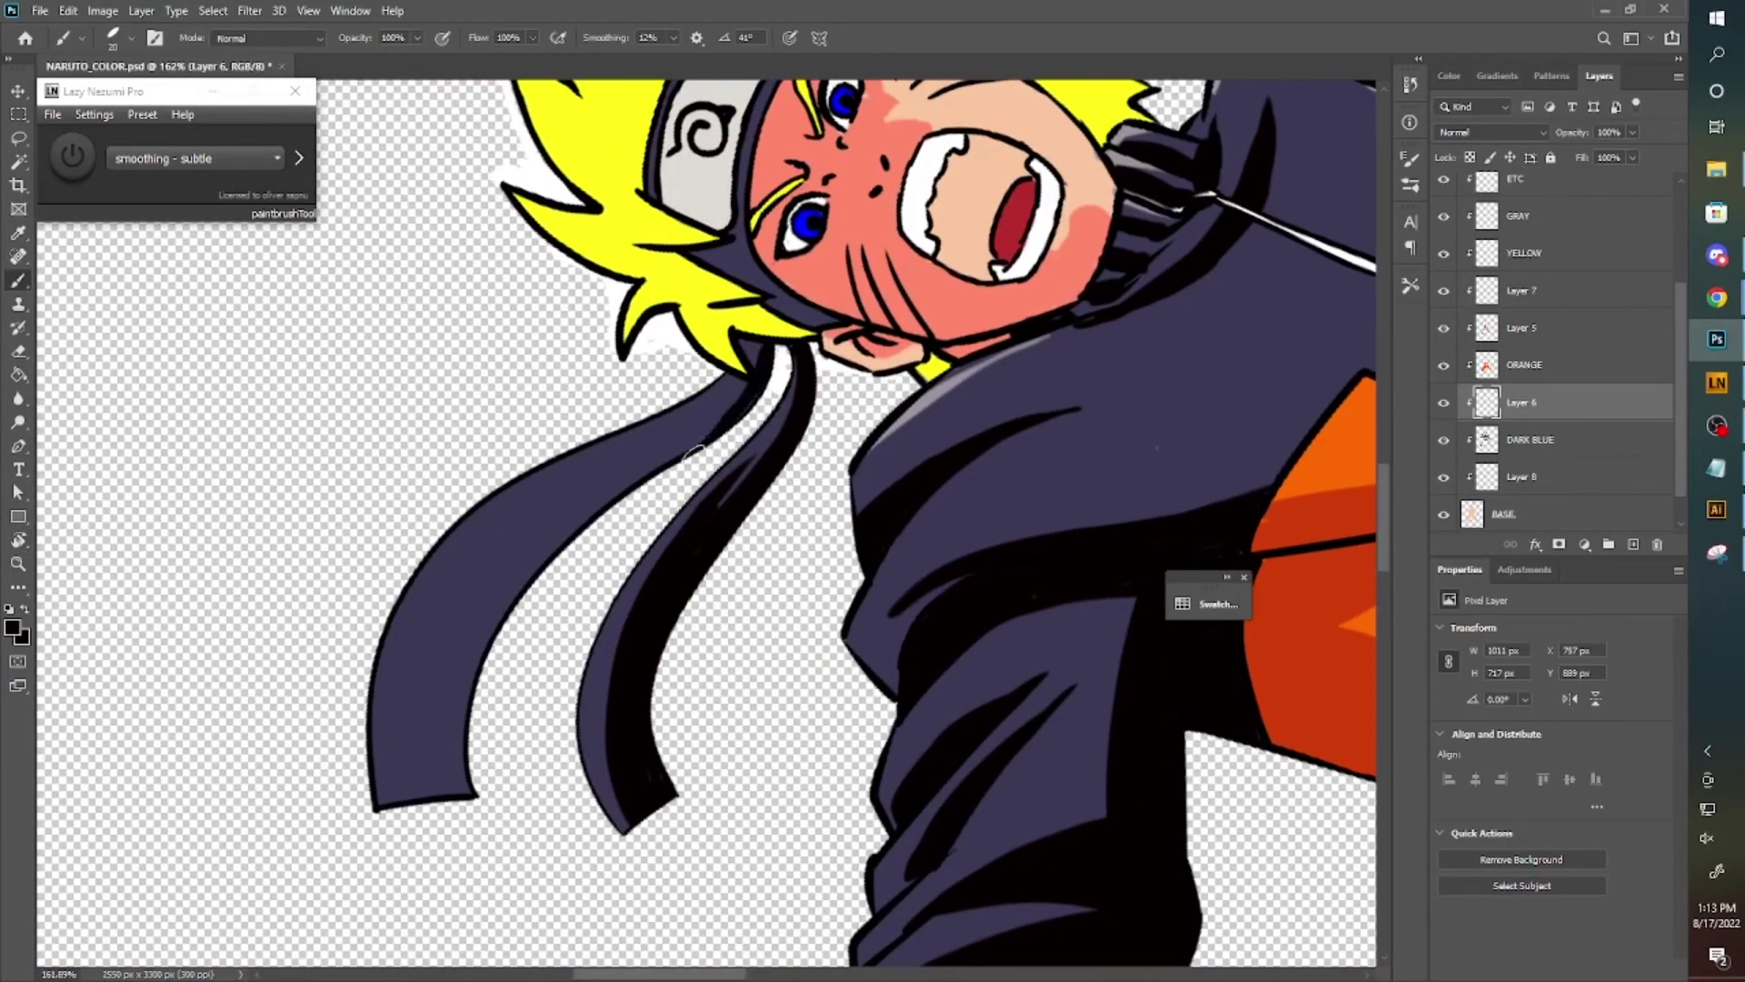
Deepen the black shadow along the inner edge of the left headband tail.
{"action": "left_click_drag", "start_coordinate": [741, 355], "coordinate": [463, 794]}
{"action": "left_click_drag", "start_coordinate": [559, 487], "coordinate": [398, 689]}
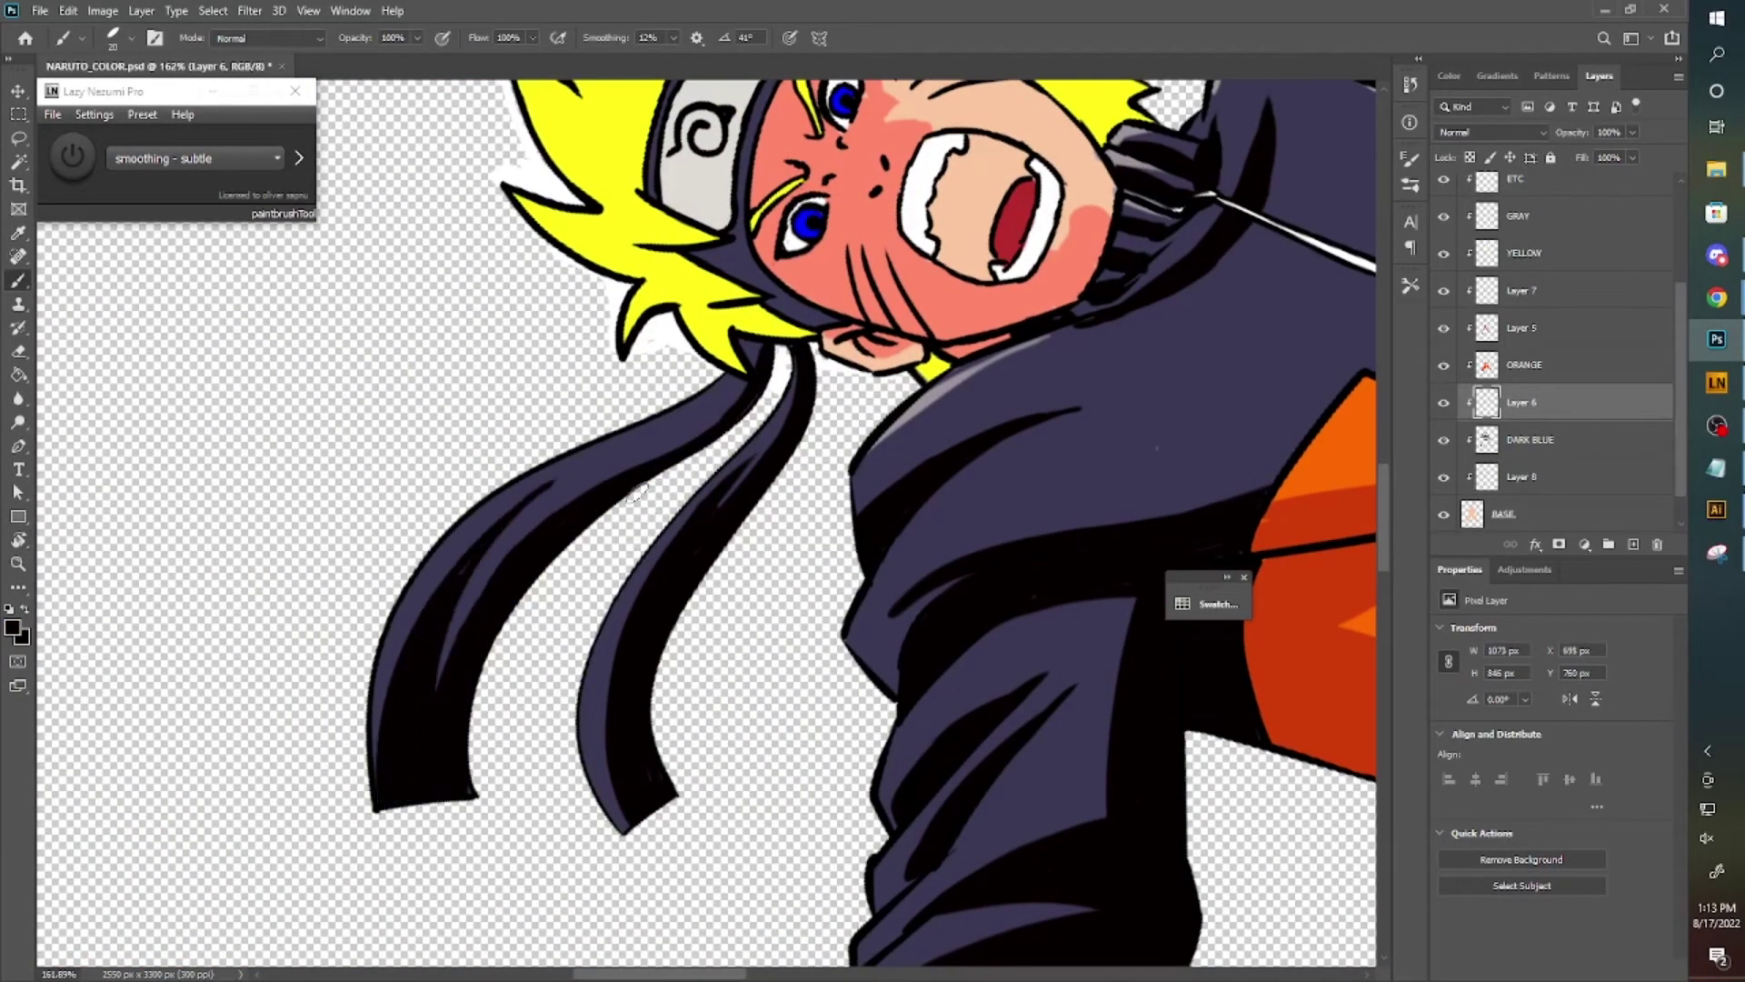
{"action": "key", "text": "z"}
{"action": "left_click", "coordinate": [881, 526], "text": "alt"}
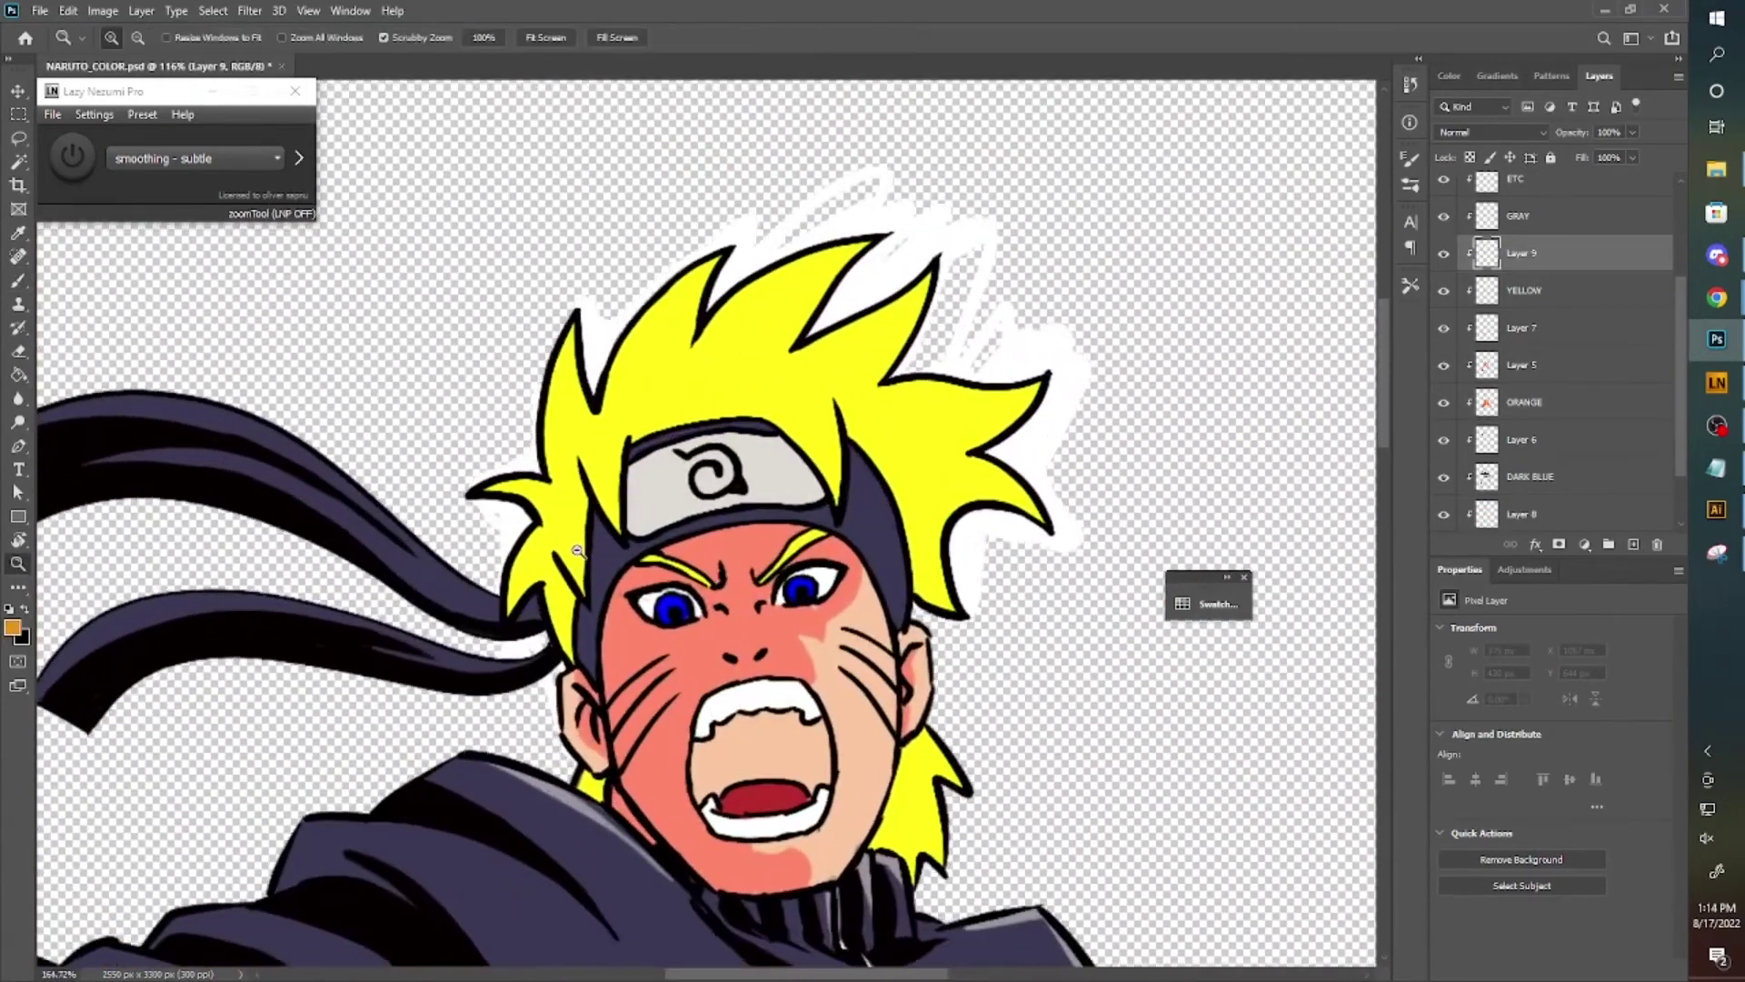
{"action": "key", "text": "b"}
Paint orange shading across the hair spikes and the hair beside the jaw.
{"action": "mouse_move", "coordinate": [671, 343]}
{"action": "left_mouse_down"}
{"action": "mouse_move", "coordinate": [627, 442]}
{"action": "mouse_move", "coordinate": [826, 503]}
{"action": "left_mouse_up"}
{"action": "scroll", "coordinate": [752, 452], "scroll_direction": "right", "scroll_amount": 2}
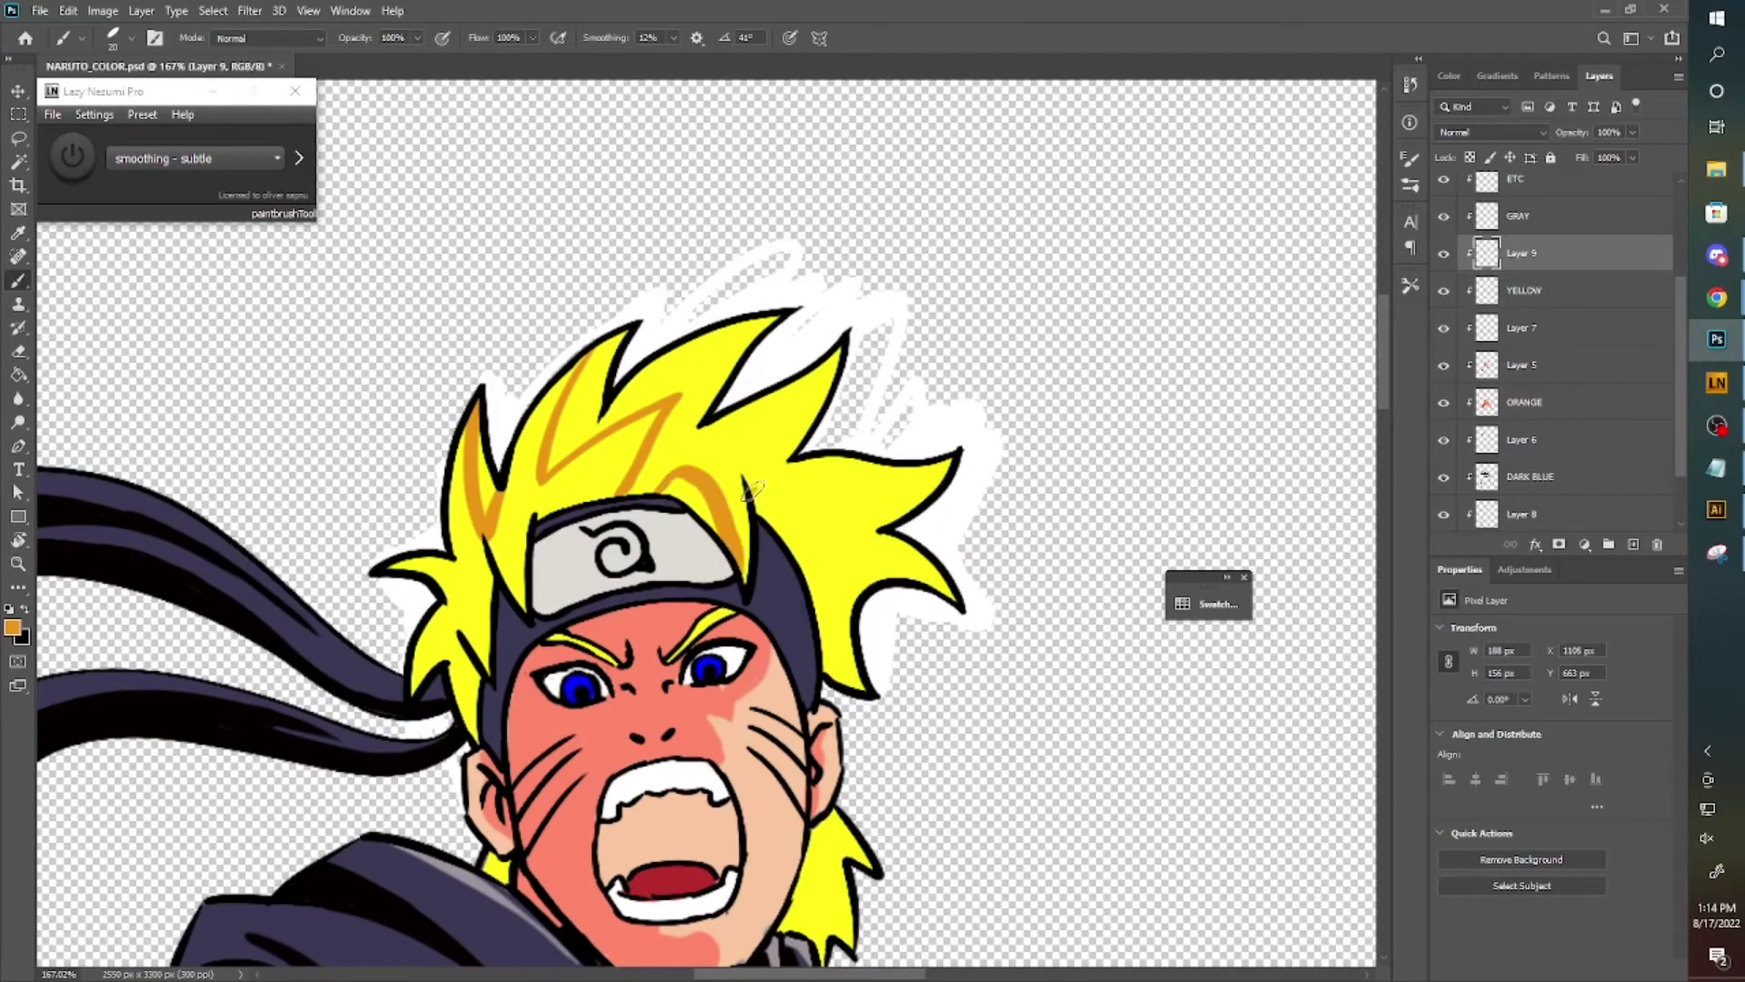
{"action": "left_click_drag", "start_coordinate": [480, 592], "coordinate": [422, 665]}
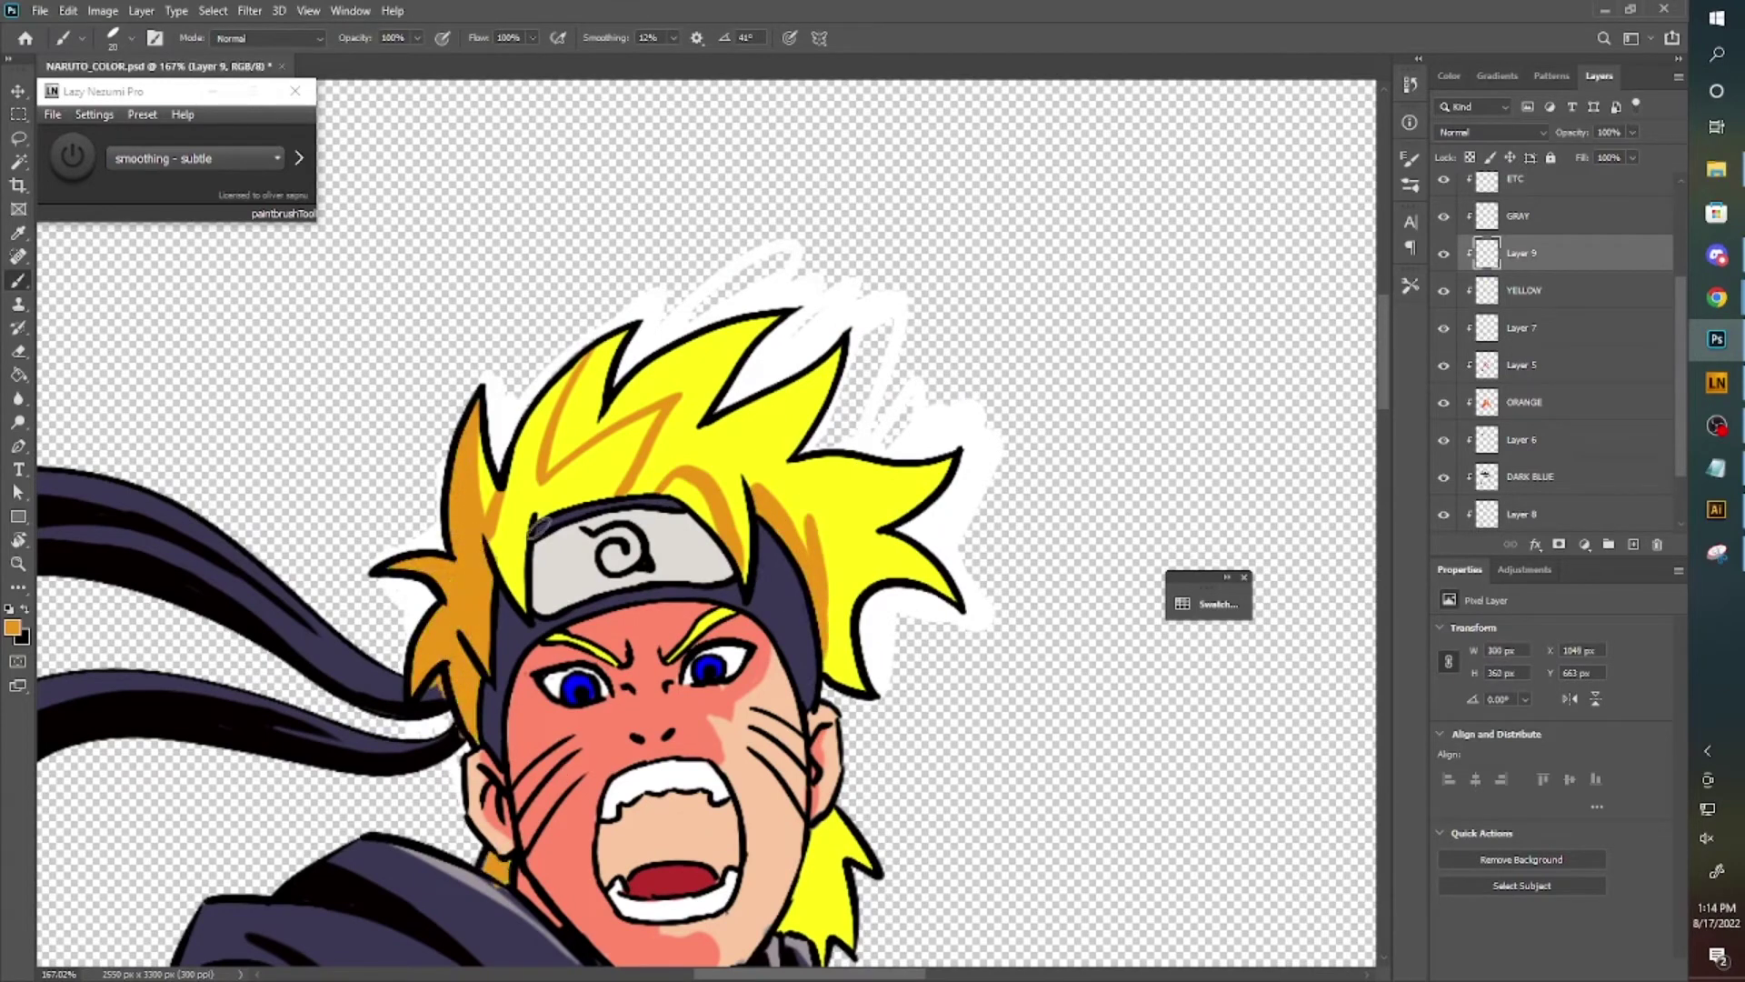
{"action": "left_click_drag", "start_coordinate": [538, 524], "coordinate": [540, 499]}
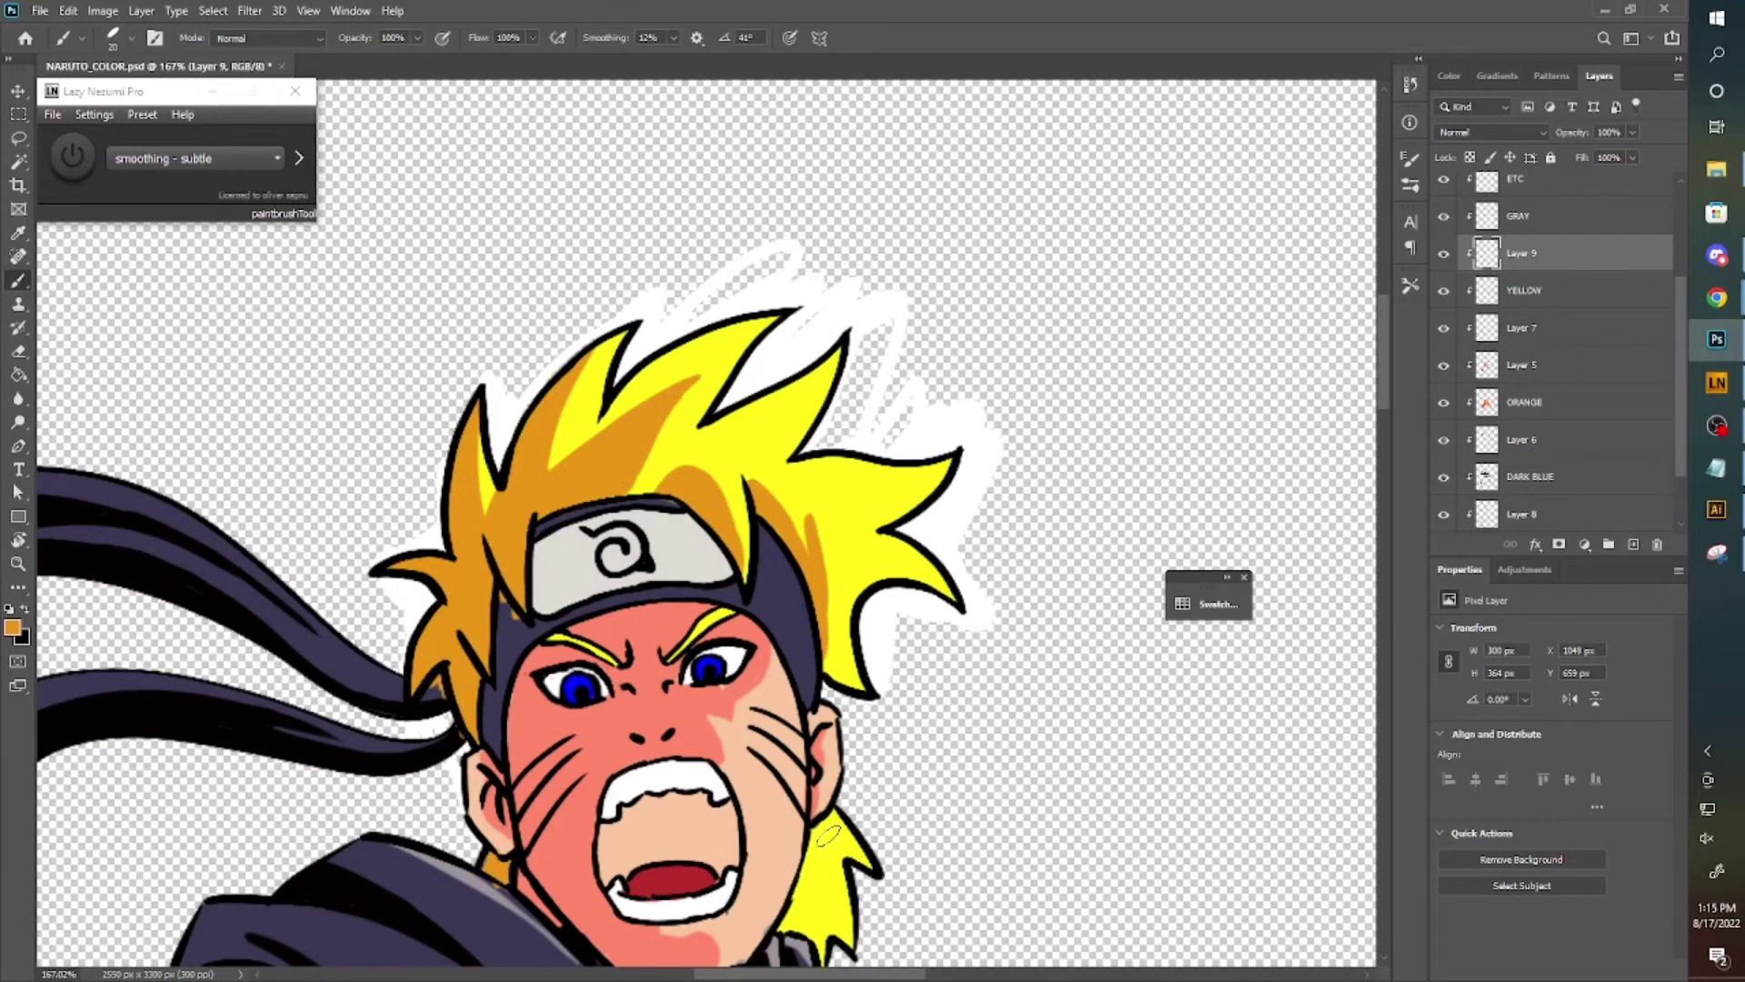
{"action": "left_click_drag", "start_coordinate": [827, 834], "coordinate": [774, 657]}
{"action": "mouse_move", "coordinate": [783, 752]}
{"action": "left_mouse_down"}
{"action": "mouse_move", "coordinate": [767, 654]}
{"action": "mouse_move", "coordinate": [795, 772]}
{"action": "left_mouse_up"}
Zoom in on the face and pick a dark red colour on another colour layer.
{"action": "key", "text": "e"}
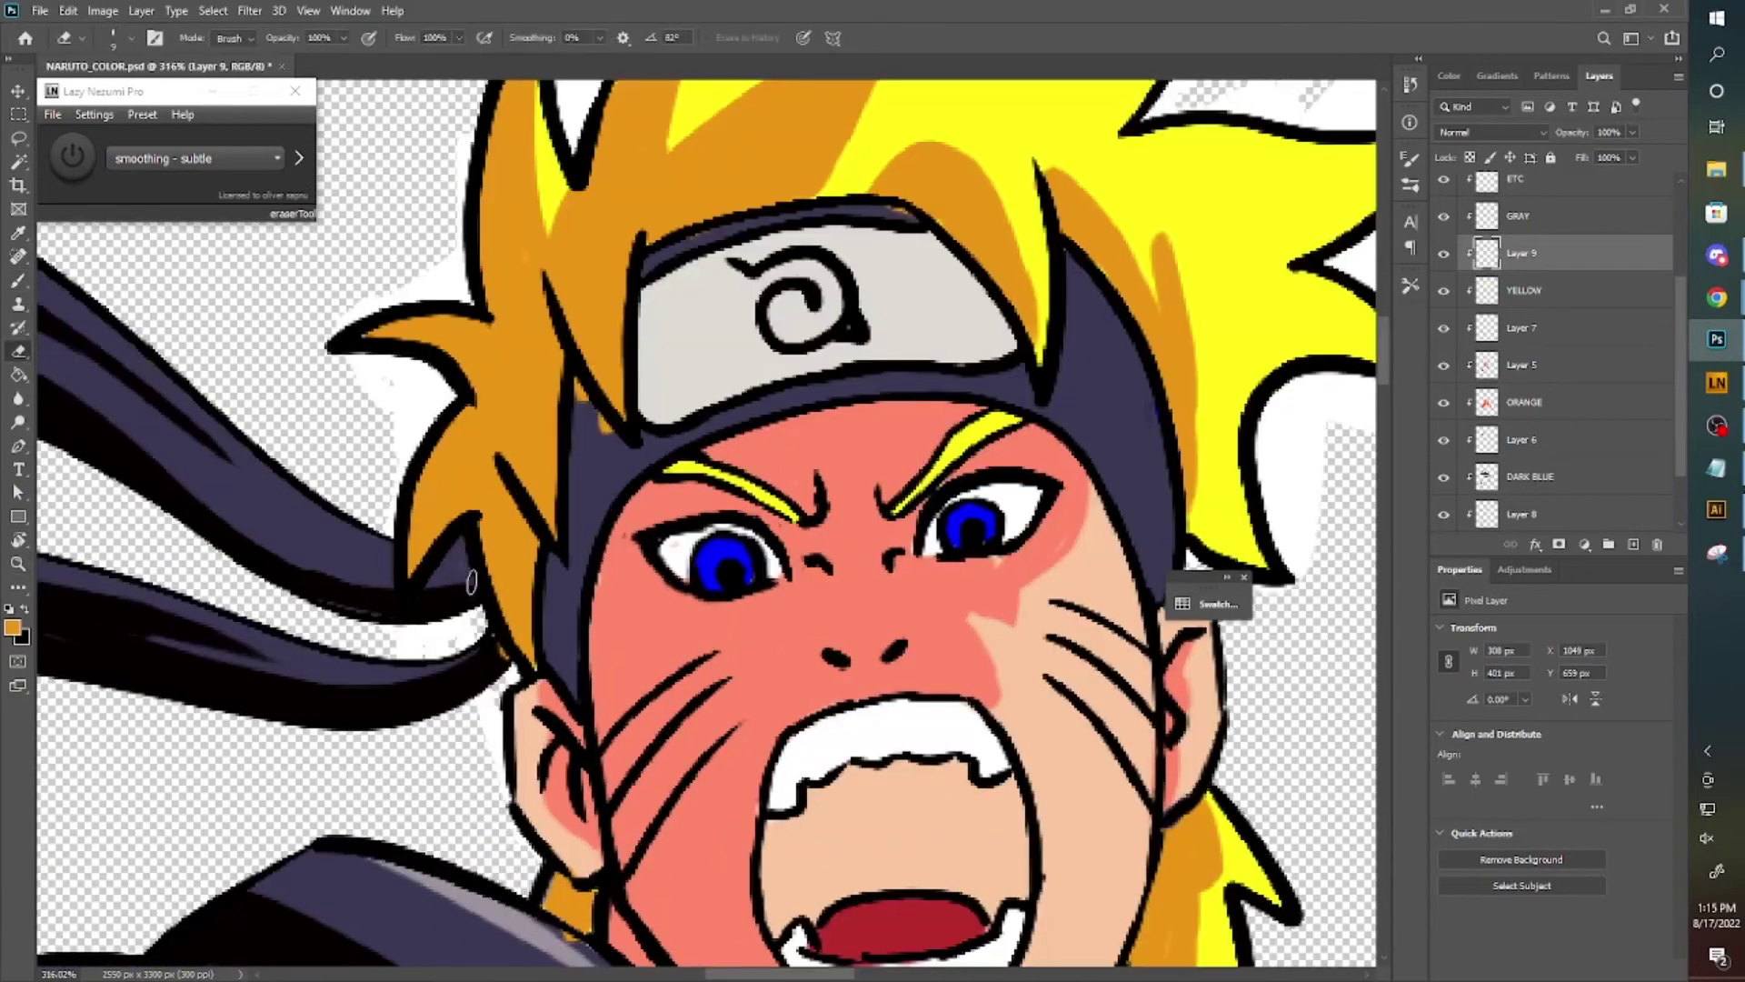
{"action": "left_click_drag", "start_coordinate": [557, 435], "coordinate": [984, 445]}
{"action": "scroll", "coordinate": [841, 681], "scroll_direction": "down", "scroll_amount": 5}
{"action": "scroll", "coordinate": [841, 682], "scroll_direction": "right", "scroll_amount": 2}
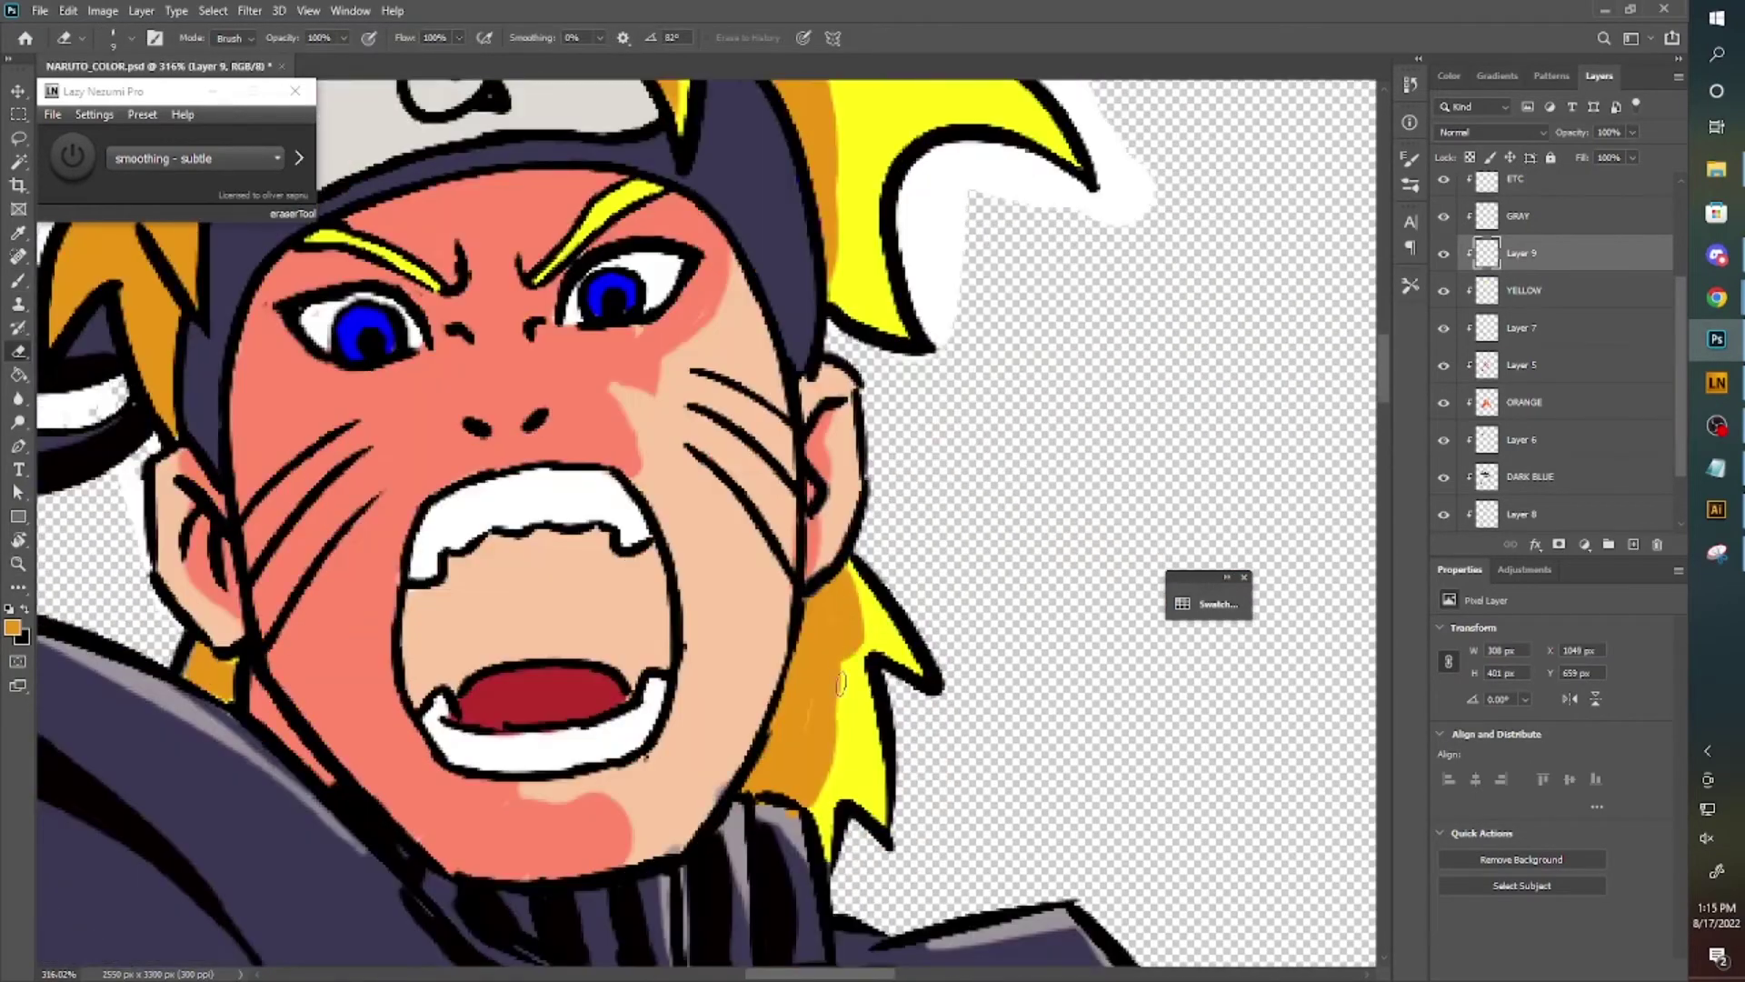
{"action": "key", "text": "b"}
{"action": "scroll", "coordinate": [738, 747], "scroll_direction": "down", "scroll_amount": 10}
{"action": "scroll", "coordinate": [727, 545], "scroll_direction": "down", "scroll_amount": 3}
{"action": "scroll", "coordinate": [728, 545], "scroll_direction": "up", "scroll_amount": 2}
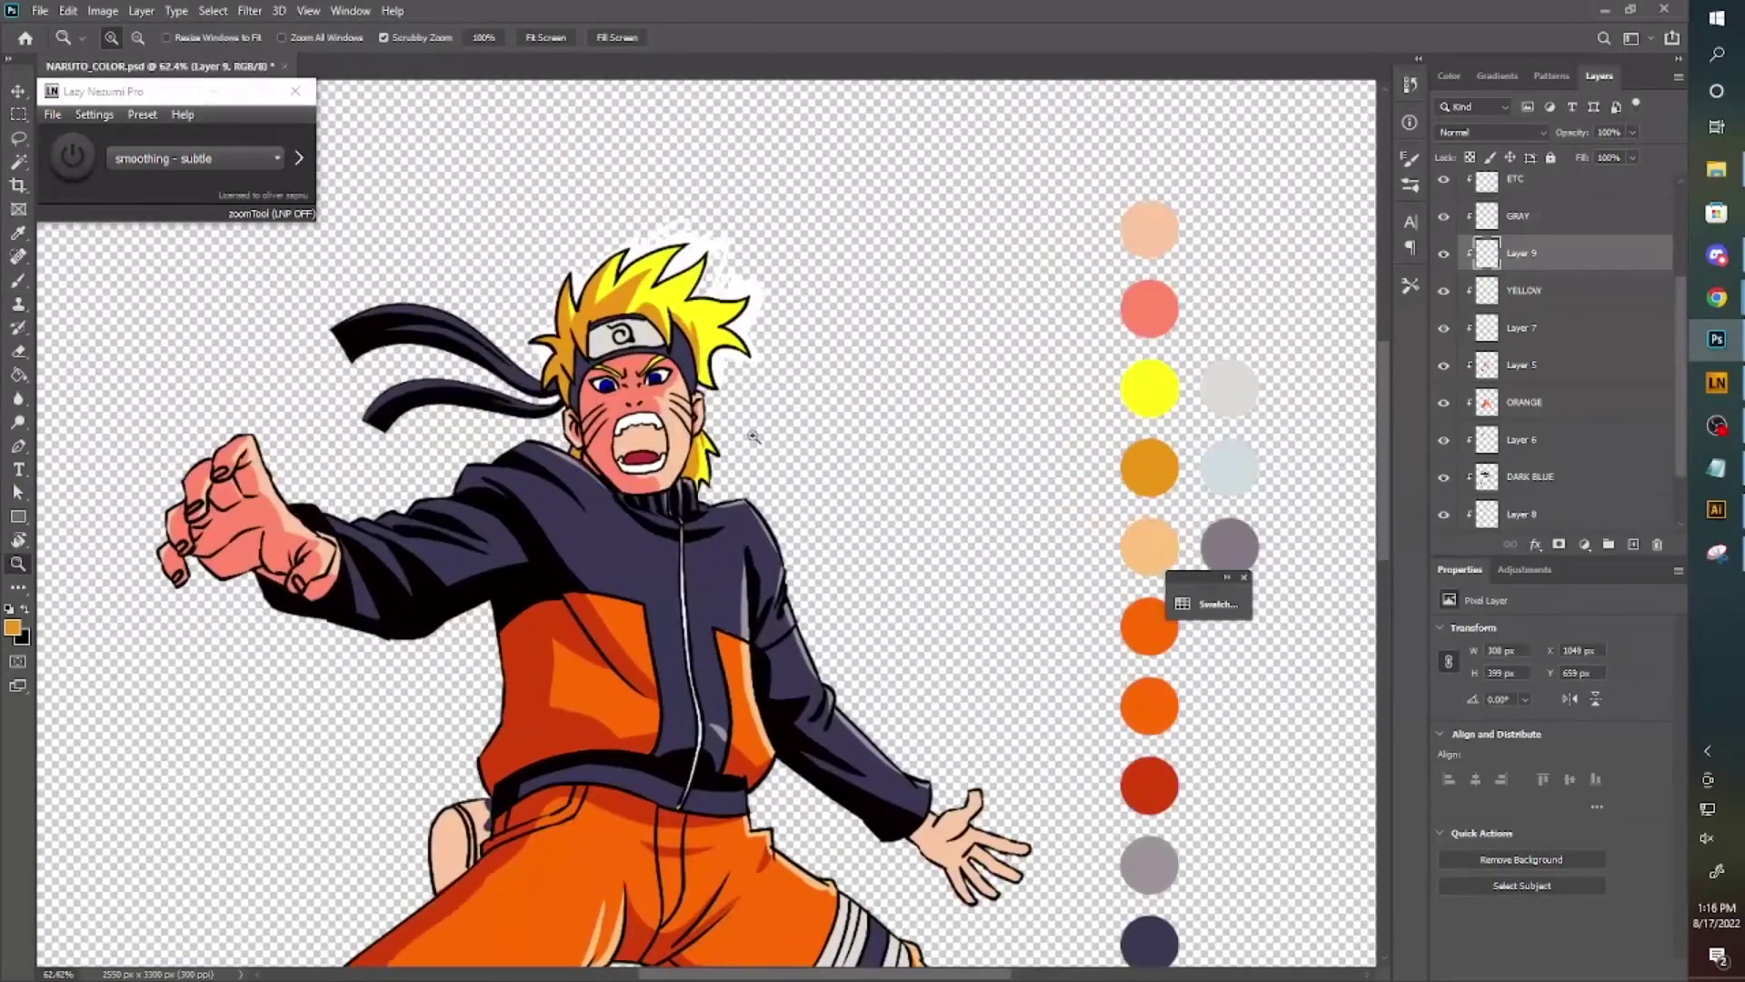
{"action": "left_click", "coordinate": [1582, 476]}
{"action": "key", "text": "F6"}
{"action": "left_click", "coordinate": [1601, 226]}
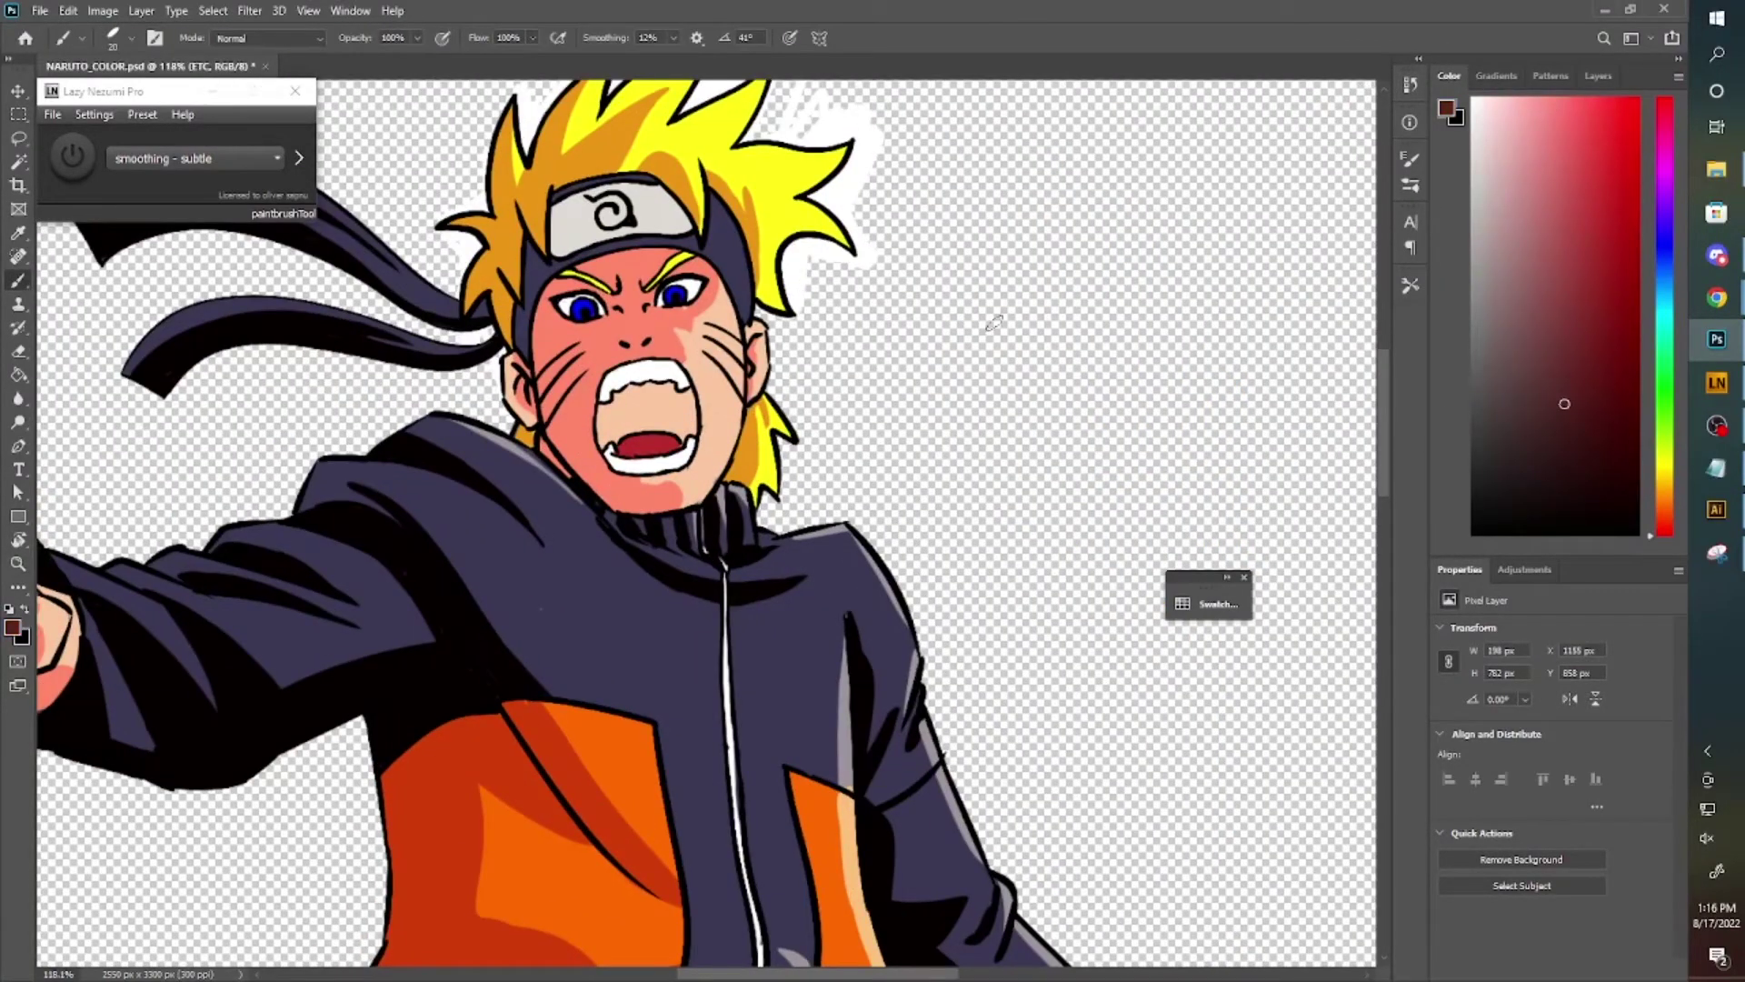
{"action": "key", "text": "F7"}
Select the mouth interior with Magic Wand and darken it through Color Balance.
{"action": "scroll", "coordinate": [631, 422], "scroll_direction": "up", "scroll_amount": 3}
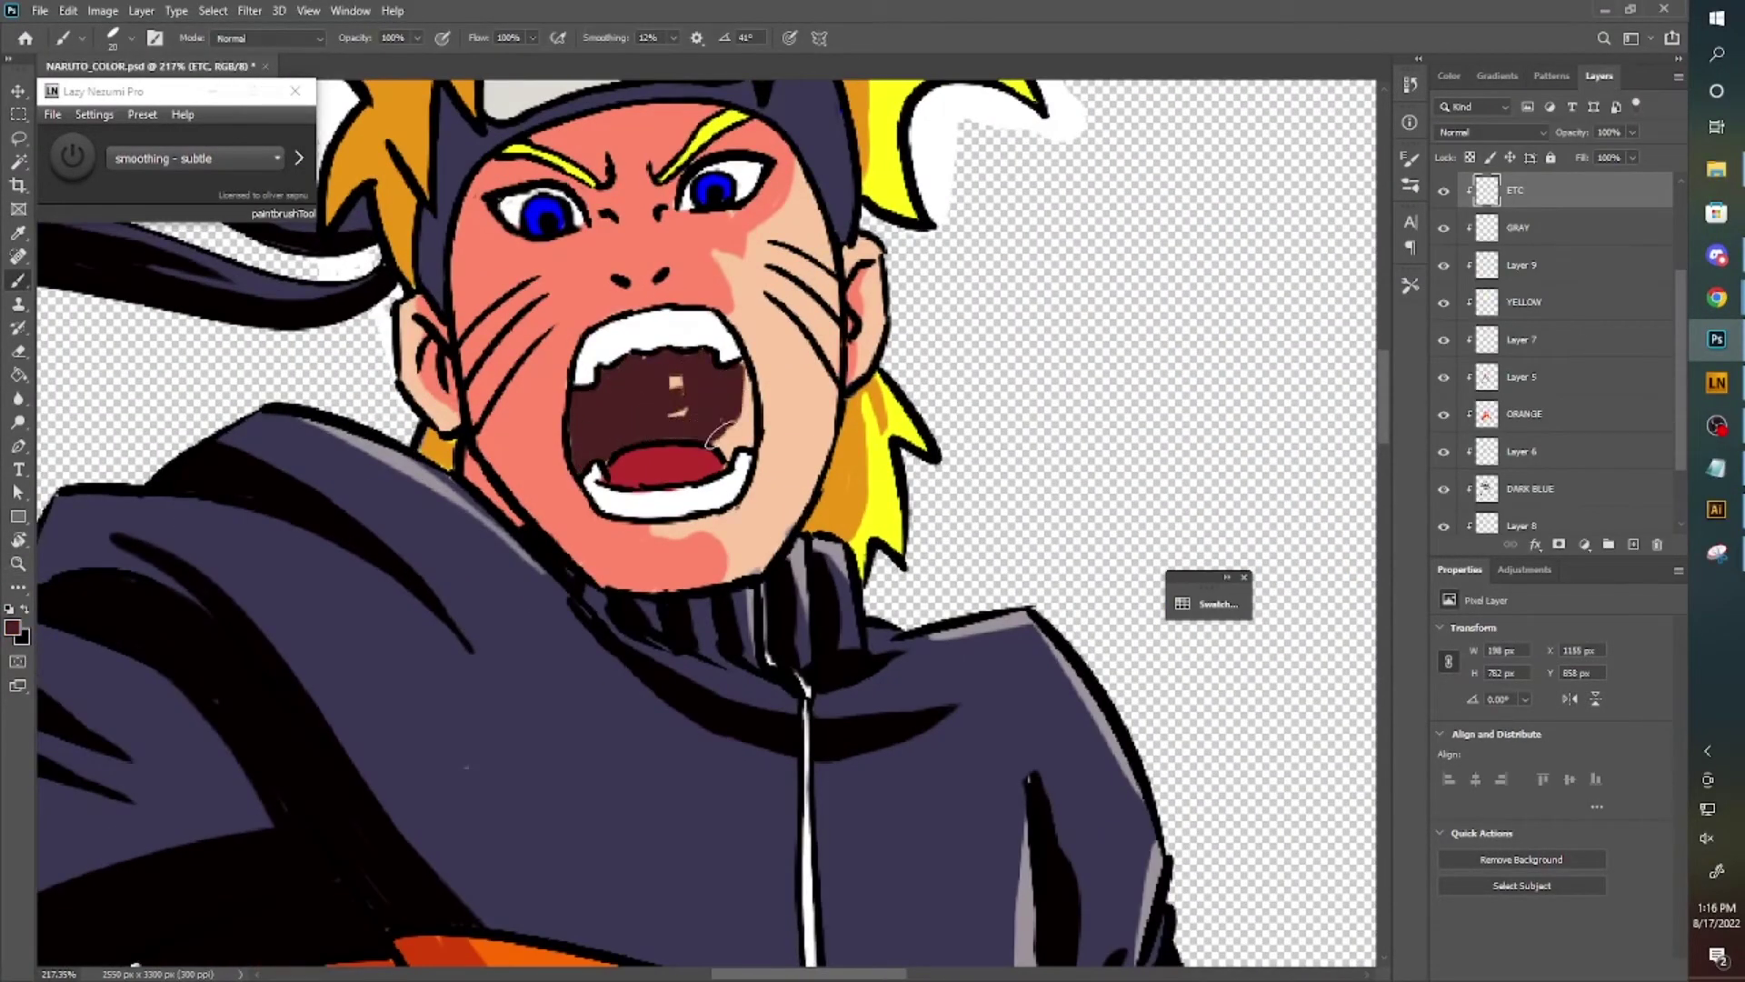
{"action": "scroll", "coordinate": [675, 373], "scroll_direction": "down", "scroll_amount": 5}
{"action": "scroll", "coordinate": [618, 427], "scroll_direction": "up", "scroll_amount": 3}
{"action": "key", "text": "w"}
{"action": "left_click", "coordinate": [618, 436]}
{"action": "key", "text": "ctrl+b"}
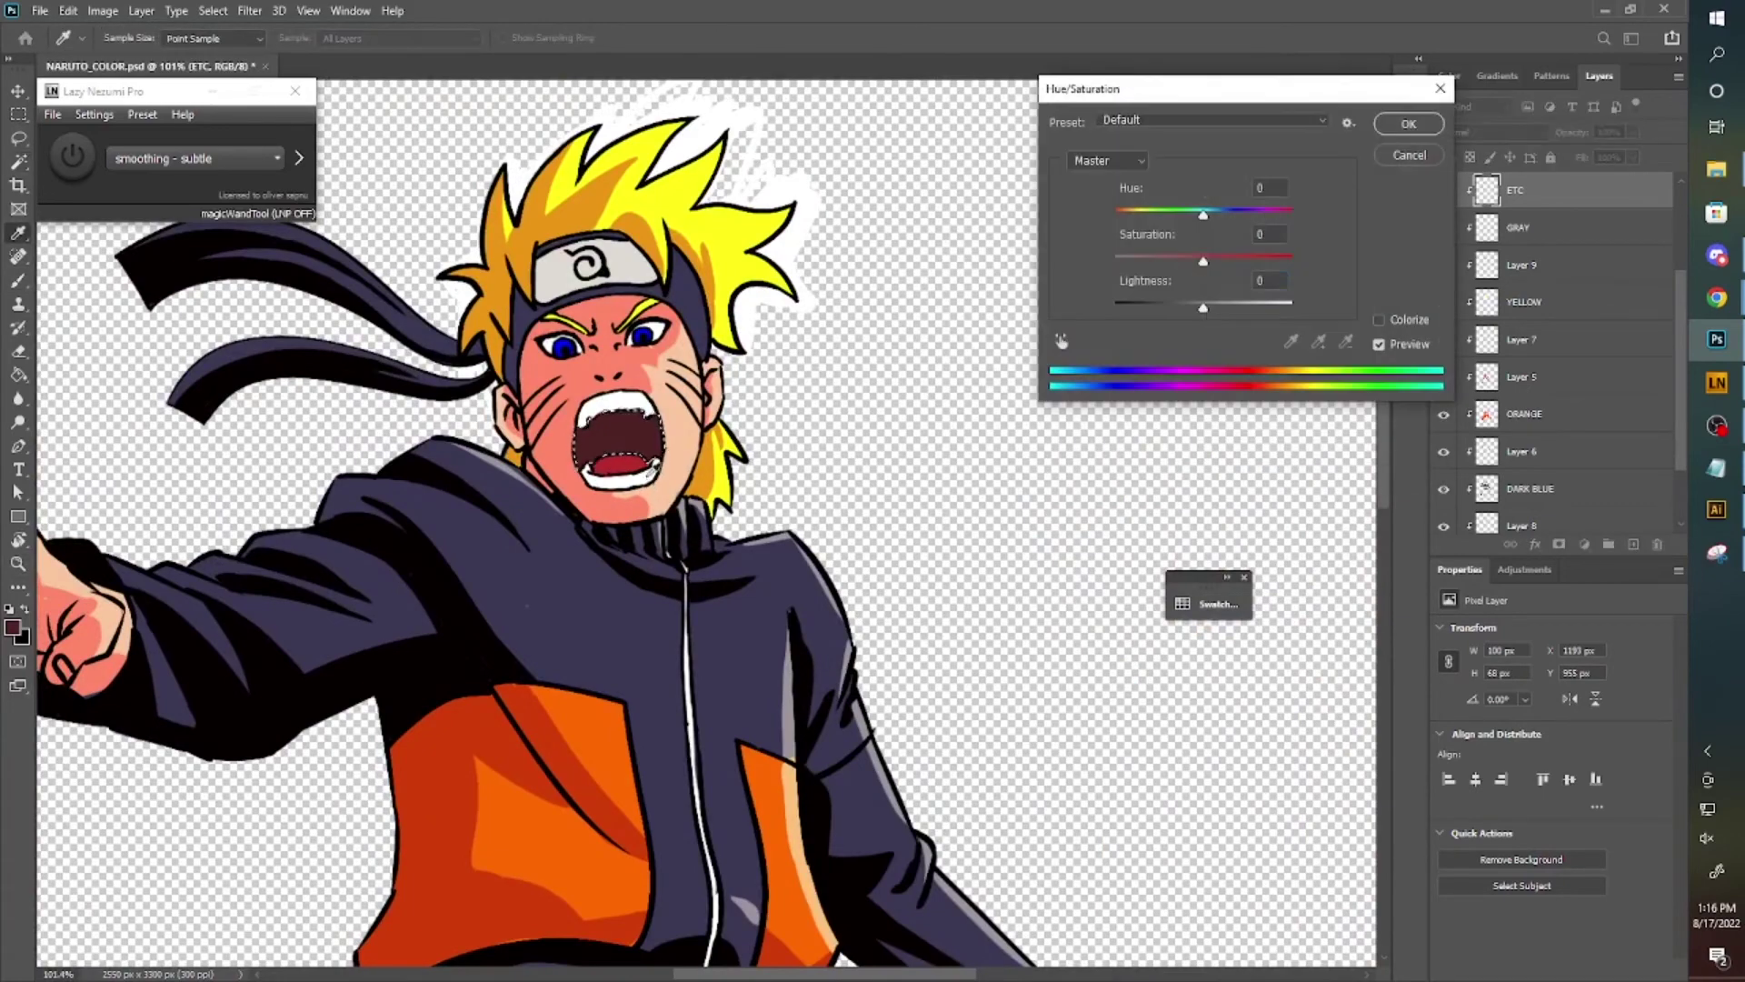
{"action": "key", "text": "Escape"}
{"action": "scroll", "coordinate": [1082, 397], "scroll_direction": "down", "scroll_amount": 3}
Paint a black shadow on the leg band.
{"action": "left_click", "coordinate": [966, 495], "text": "ctrl"}
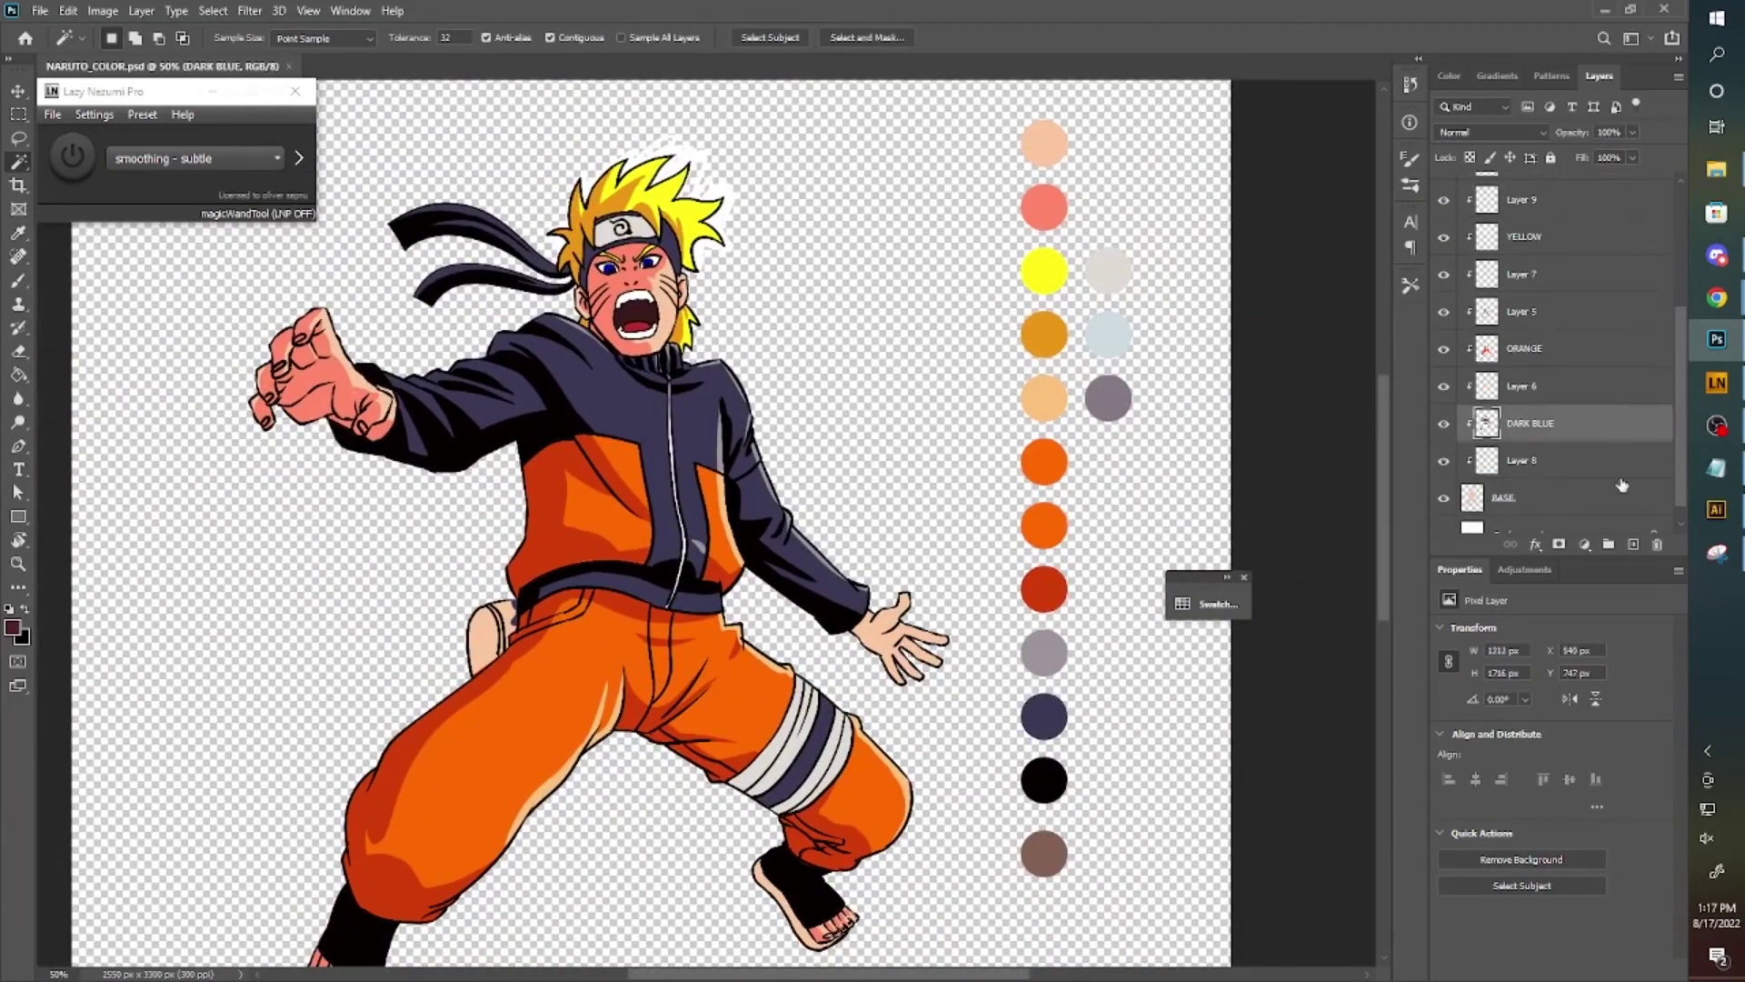
{"action": "scroll", "coordinate": [986, 511], "scroll_direction": "up", "scroll_amount": 3}
{"action": "key", "text": "b"}
{"action": "key", "text": "x"}
{"action": "left_click_drag", "start_coordinate": [414, 659], "coordinate": [452, 644]}
{"action": "scroll", "coordinate": [727, 545], "scroll_direction": "up", "scroll_amount": 2}
Shade the hip pouch brown on the ETC layer.
{"action": "left_click", "coordinate": [1000, 435], "text": "ctrl"}
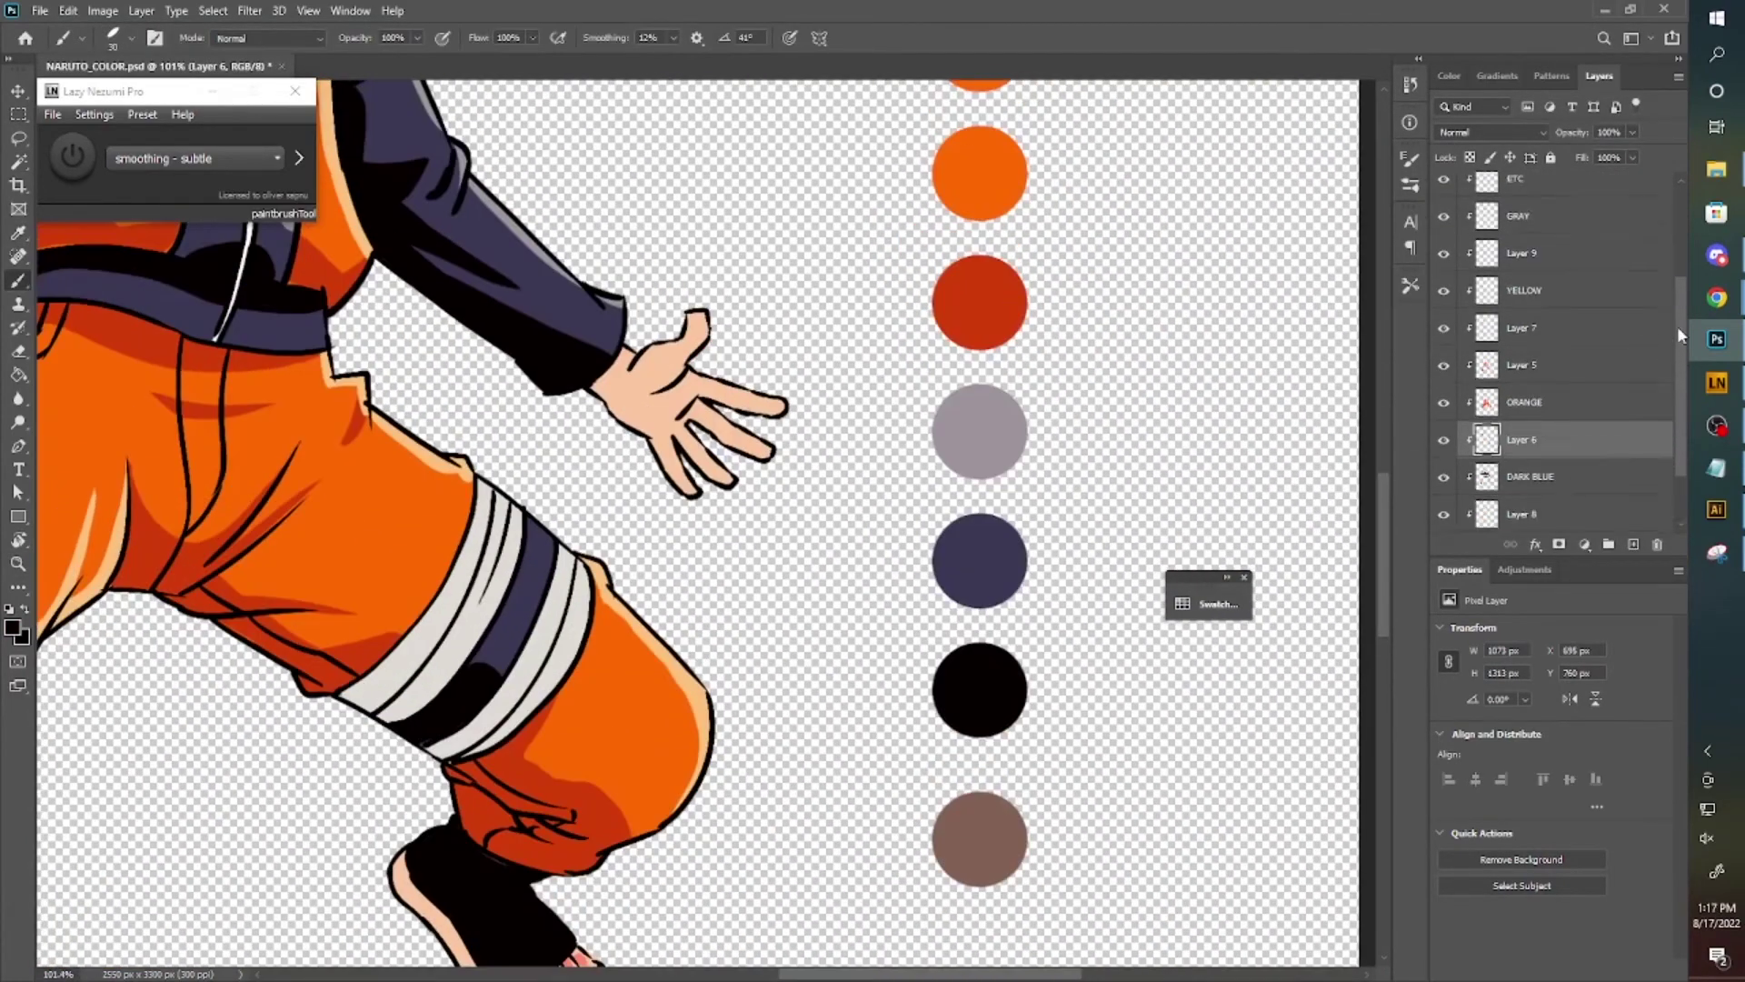
{"action": "scroll", "coordinate": [497, 682], "scroll_direction": "down", "scroll_amount": 1}
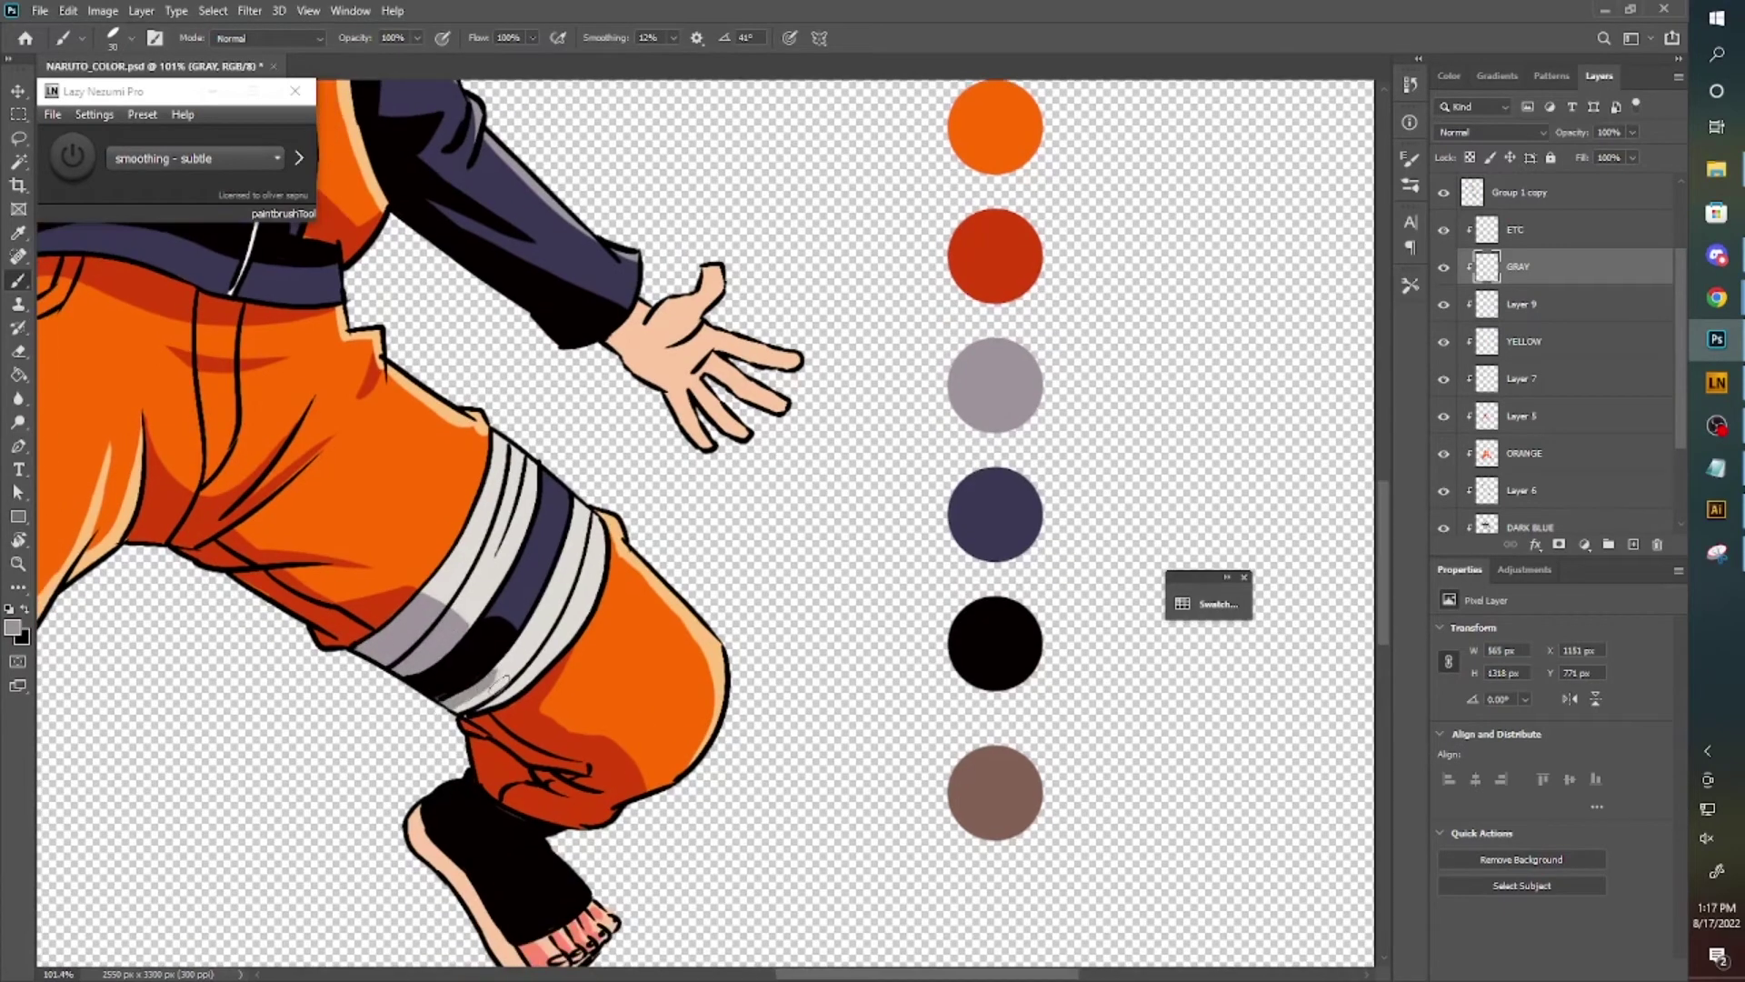
{"action": "key", "text": "z"}
{"action": "scroll", "coordinate": [551, 643], "scroll_direction": "down", "scroll_amount": 3}
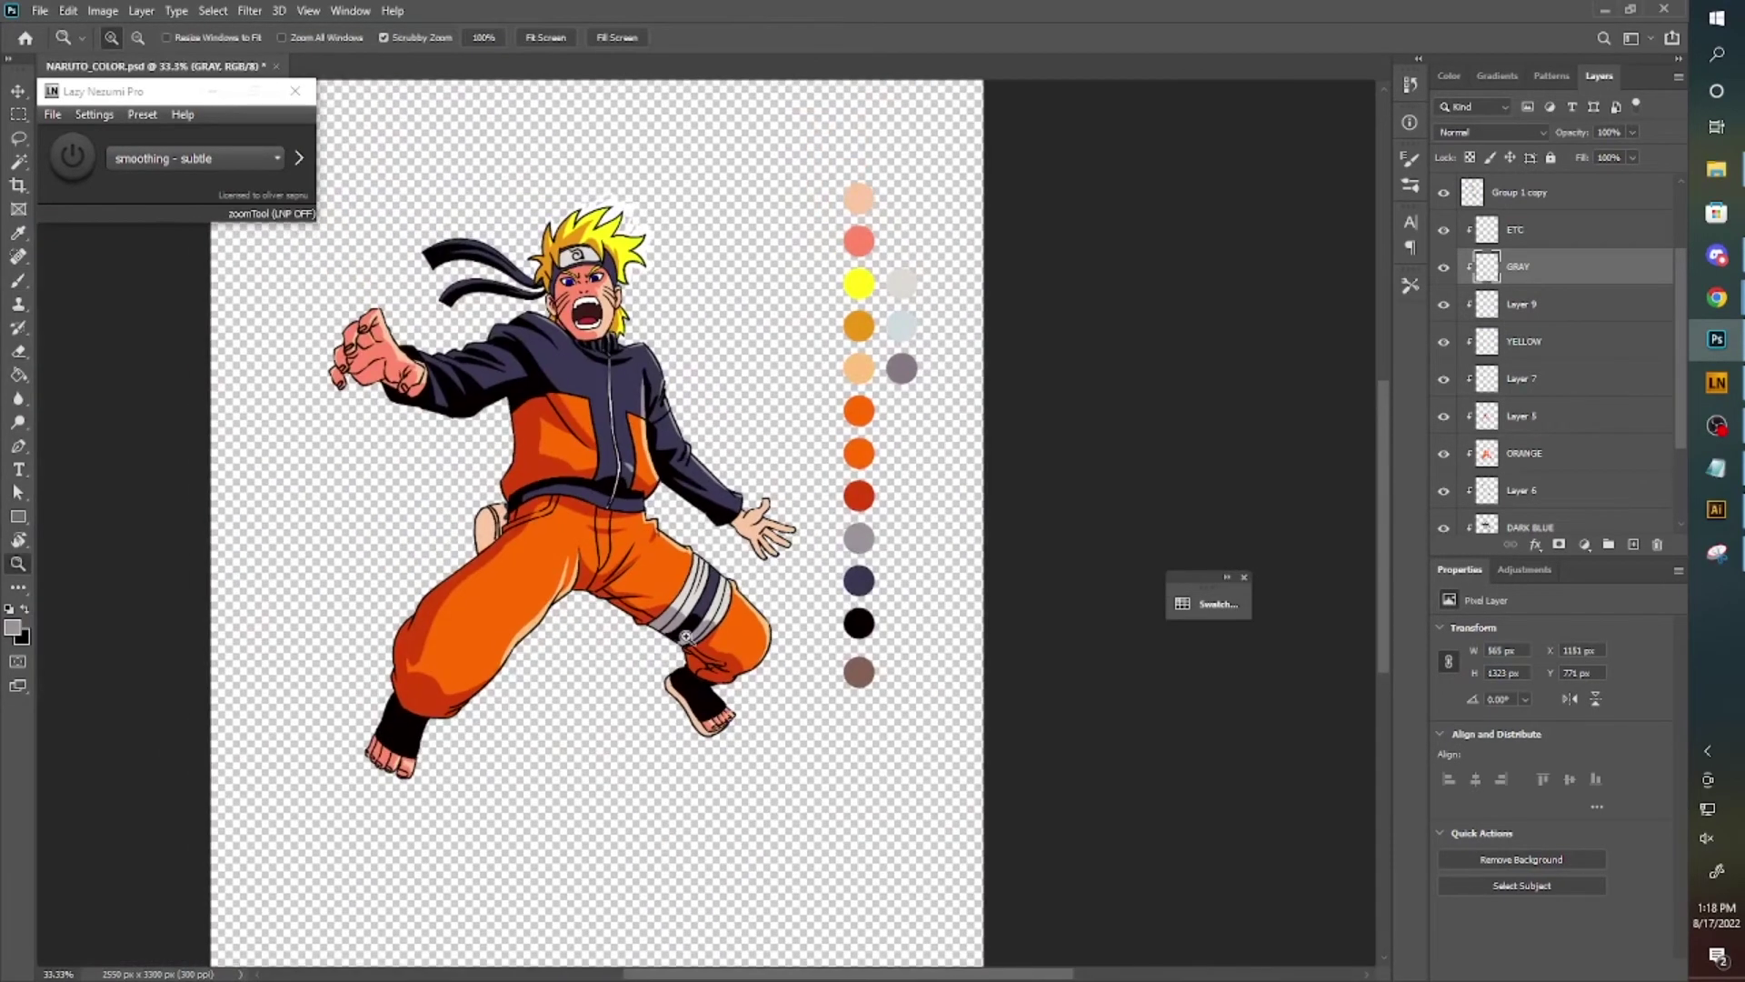
{"action": "left_click", "coordinate": [1515, 229]}
{"action": "scroll", "coordinate": [490, 528], "scroll_direction": "up", "scroll_amount": 5}
{"action": "key", "text": "b"}
{"action": "left_click_drag", "start_coordinate": [708, 445], "coordinate": [636, 591]}
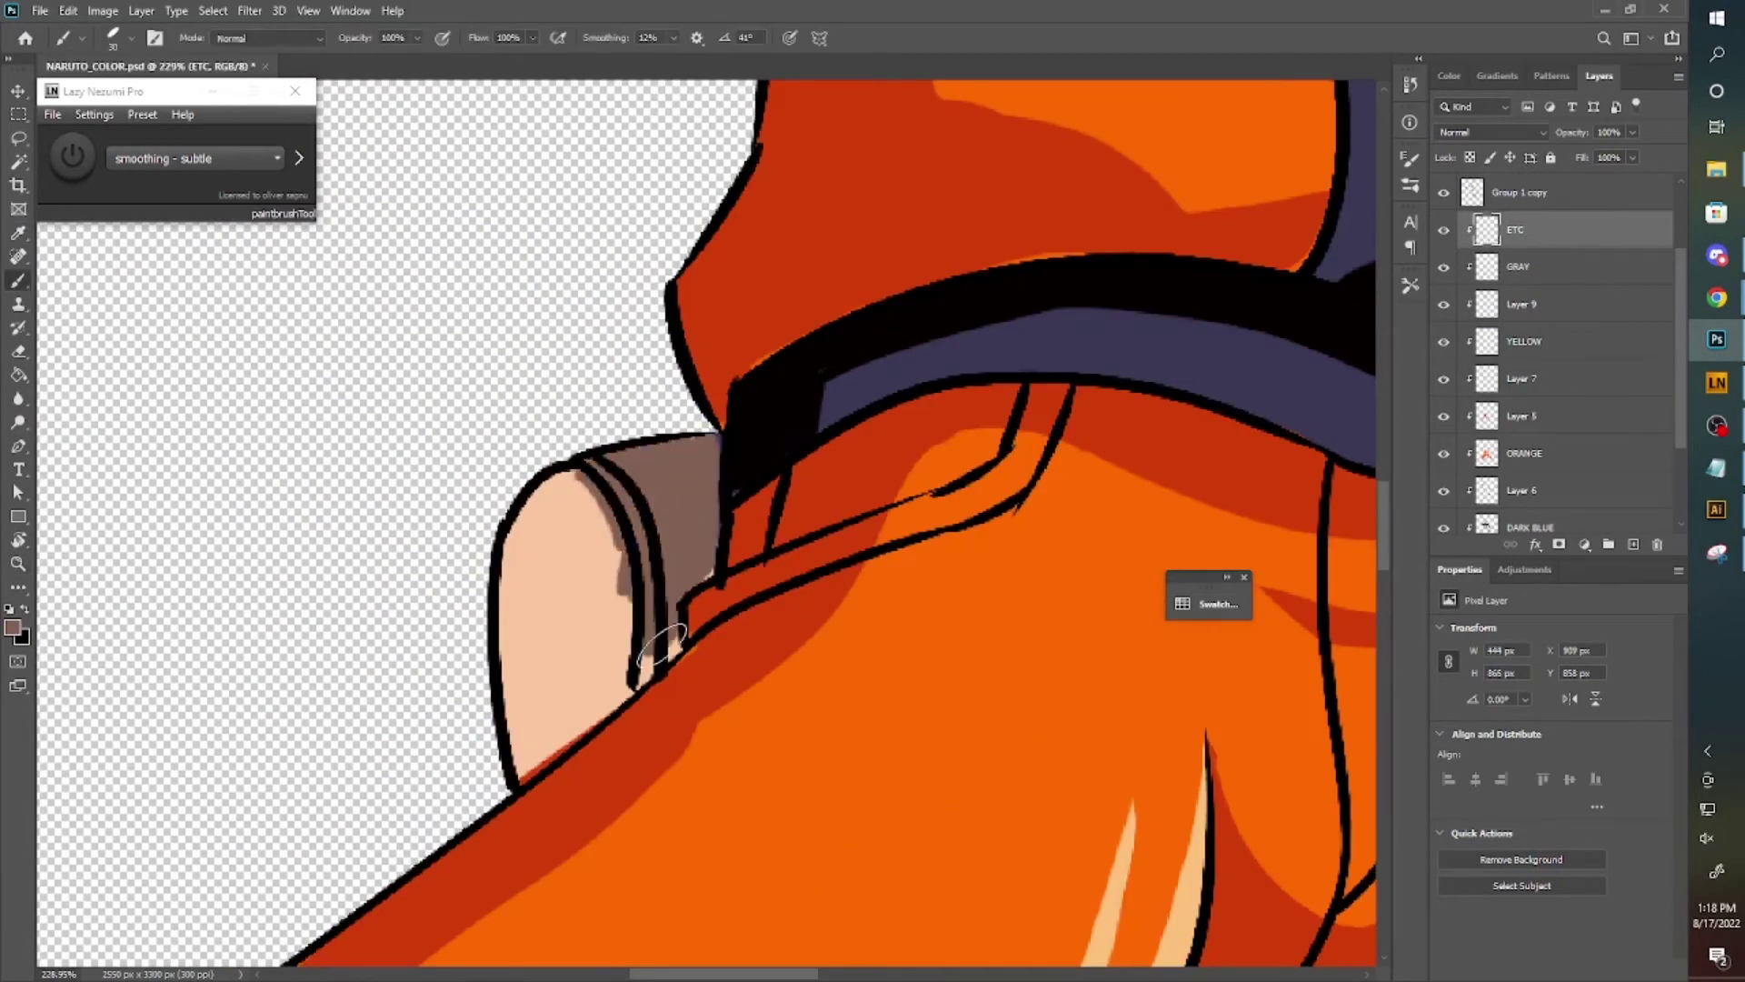
{"action": "mouse_move", "coordinate": [581, 482]}
{"action": "left_mouse_down"}
{"action": "mouse_move", "coordinate": [546, 691]}
{"action": "mouse_move", "coordinate": [663, 645]}
{"action": "left_mouse_up"}
Add shading to the foot wrap and pick black for it.
{"action": "key", "text": "z"}
{"action": "scroll", "coordinate": [664, 645], "scroll_direction": "down", "scroll_amount": 4}
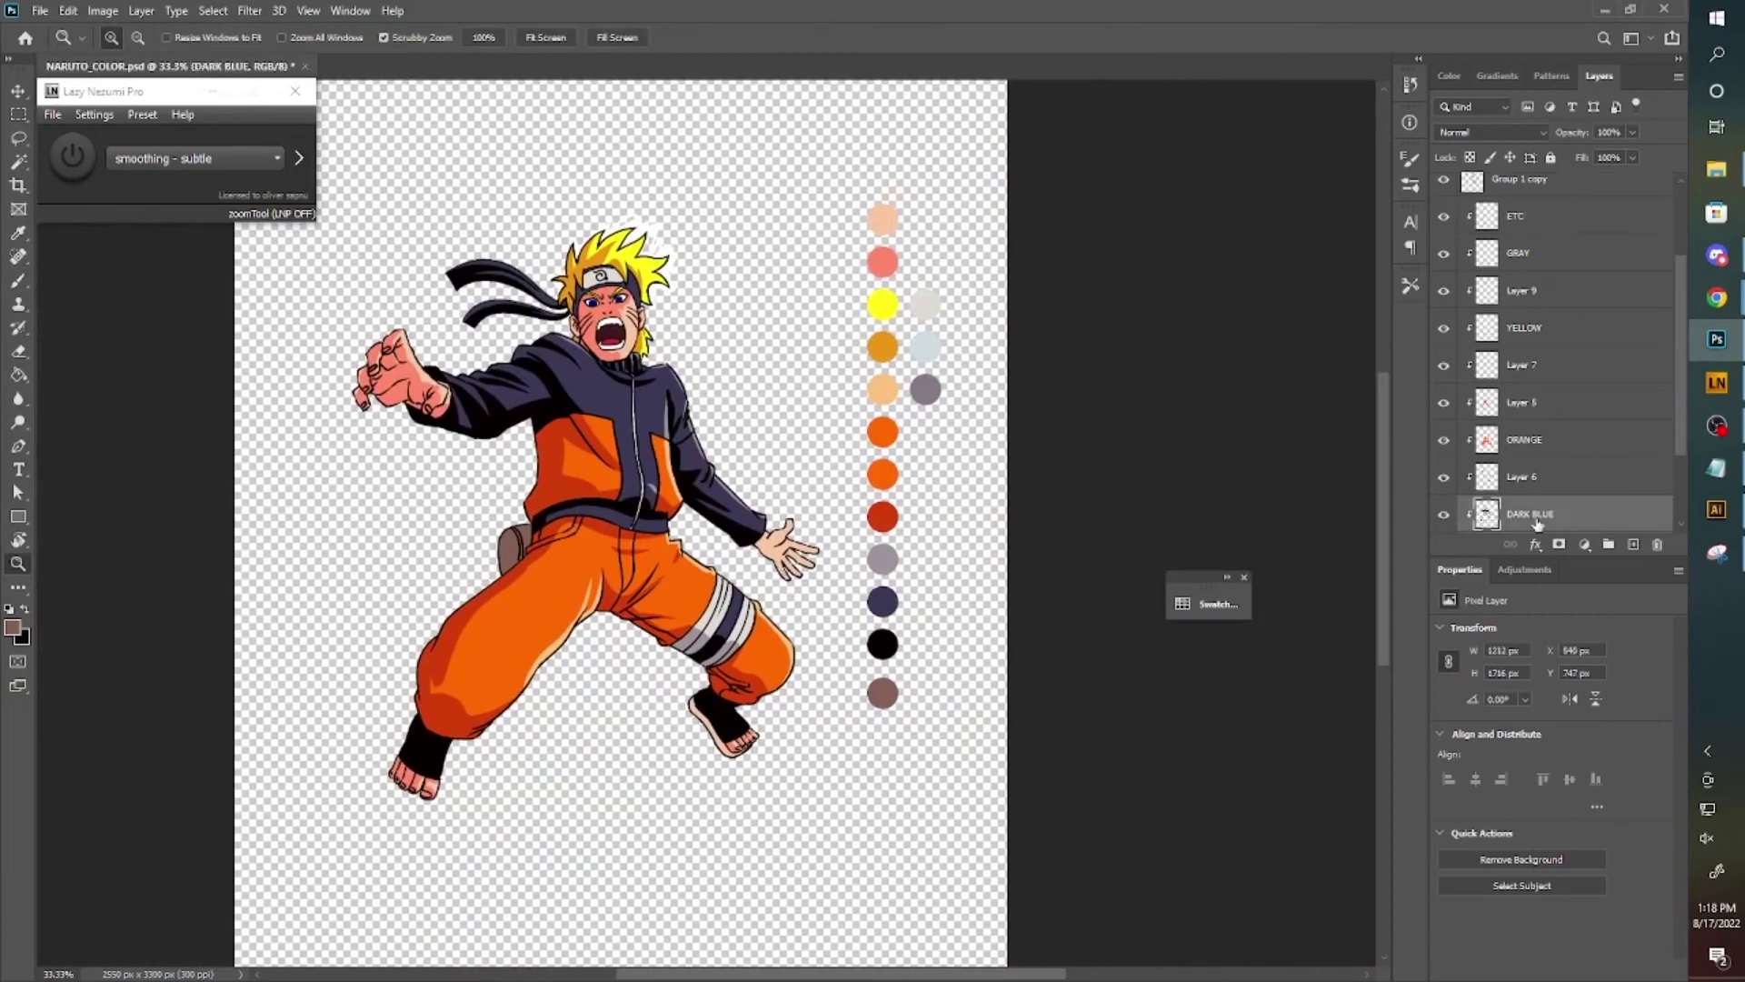
{"action": "scroll", "coordinate": [679, 583], "scroll_direction": "up", "scroll_amount": 4}
{"action": "key", "text": "b"}
{"action": "left_click_drag", "start_coordinate": [818, 636], "coordinate": [650, 454]}
{"action": "left_click", "coordinate": [1147, 684], "text": "alt"}
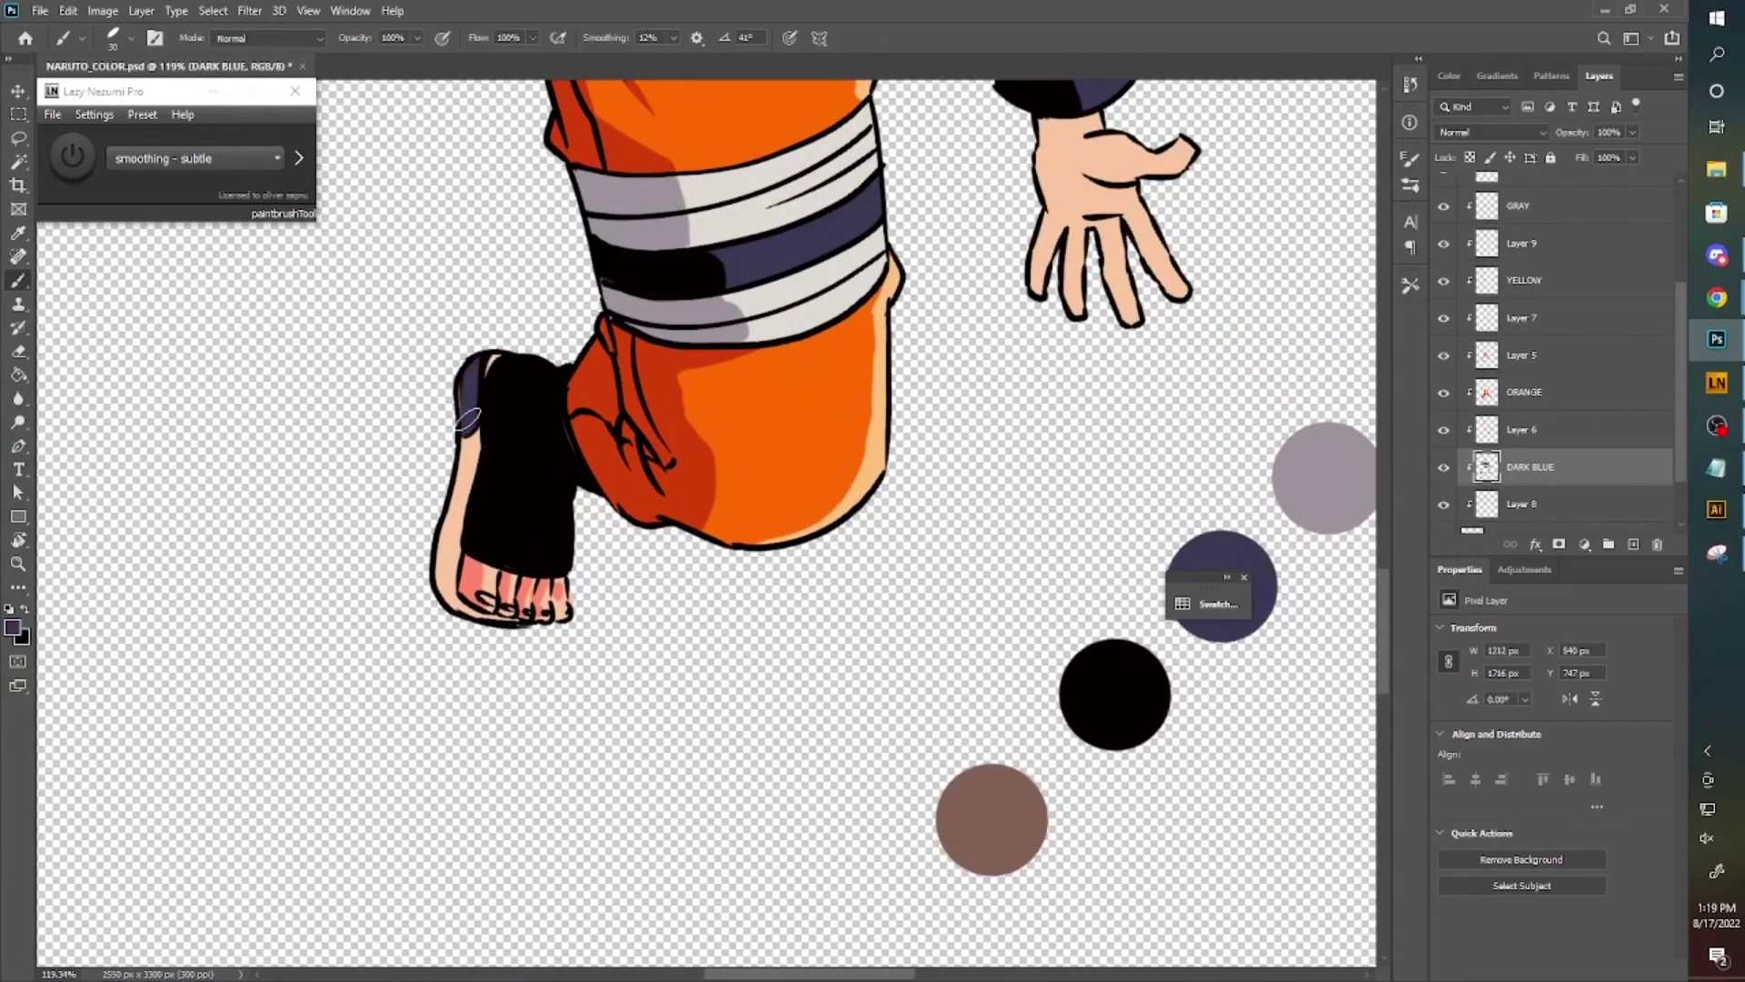
Add a new empty layer above BASE and rotate the view to reach the foot.
{"action": "scroll", "coordinate": [500, 622], "scroll_direction": "down", "scroll_amount": 4}
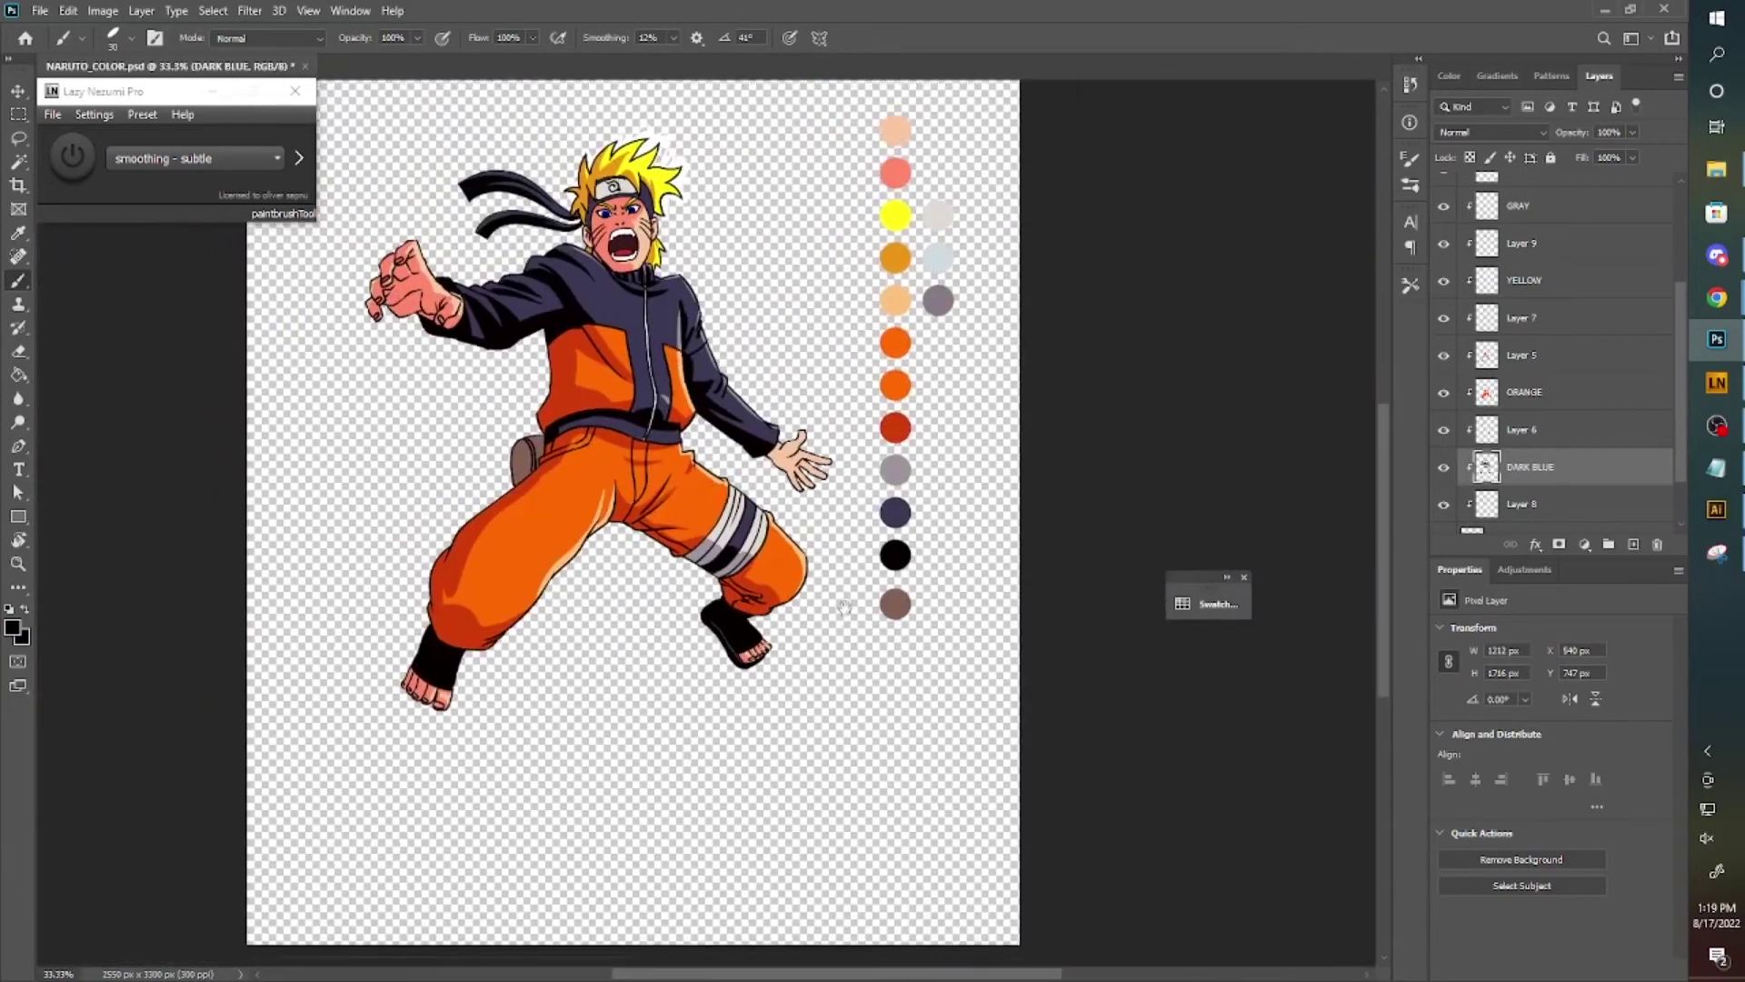
{"action": "left_click", "coordinate": [1527, 476]}
{"action": "scroll", "coordinate": [437, 636], "scroll_direction": "up", "scroll_amount": 4}
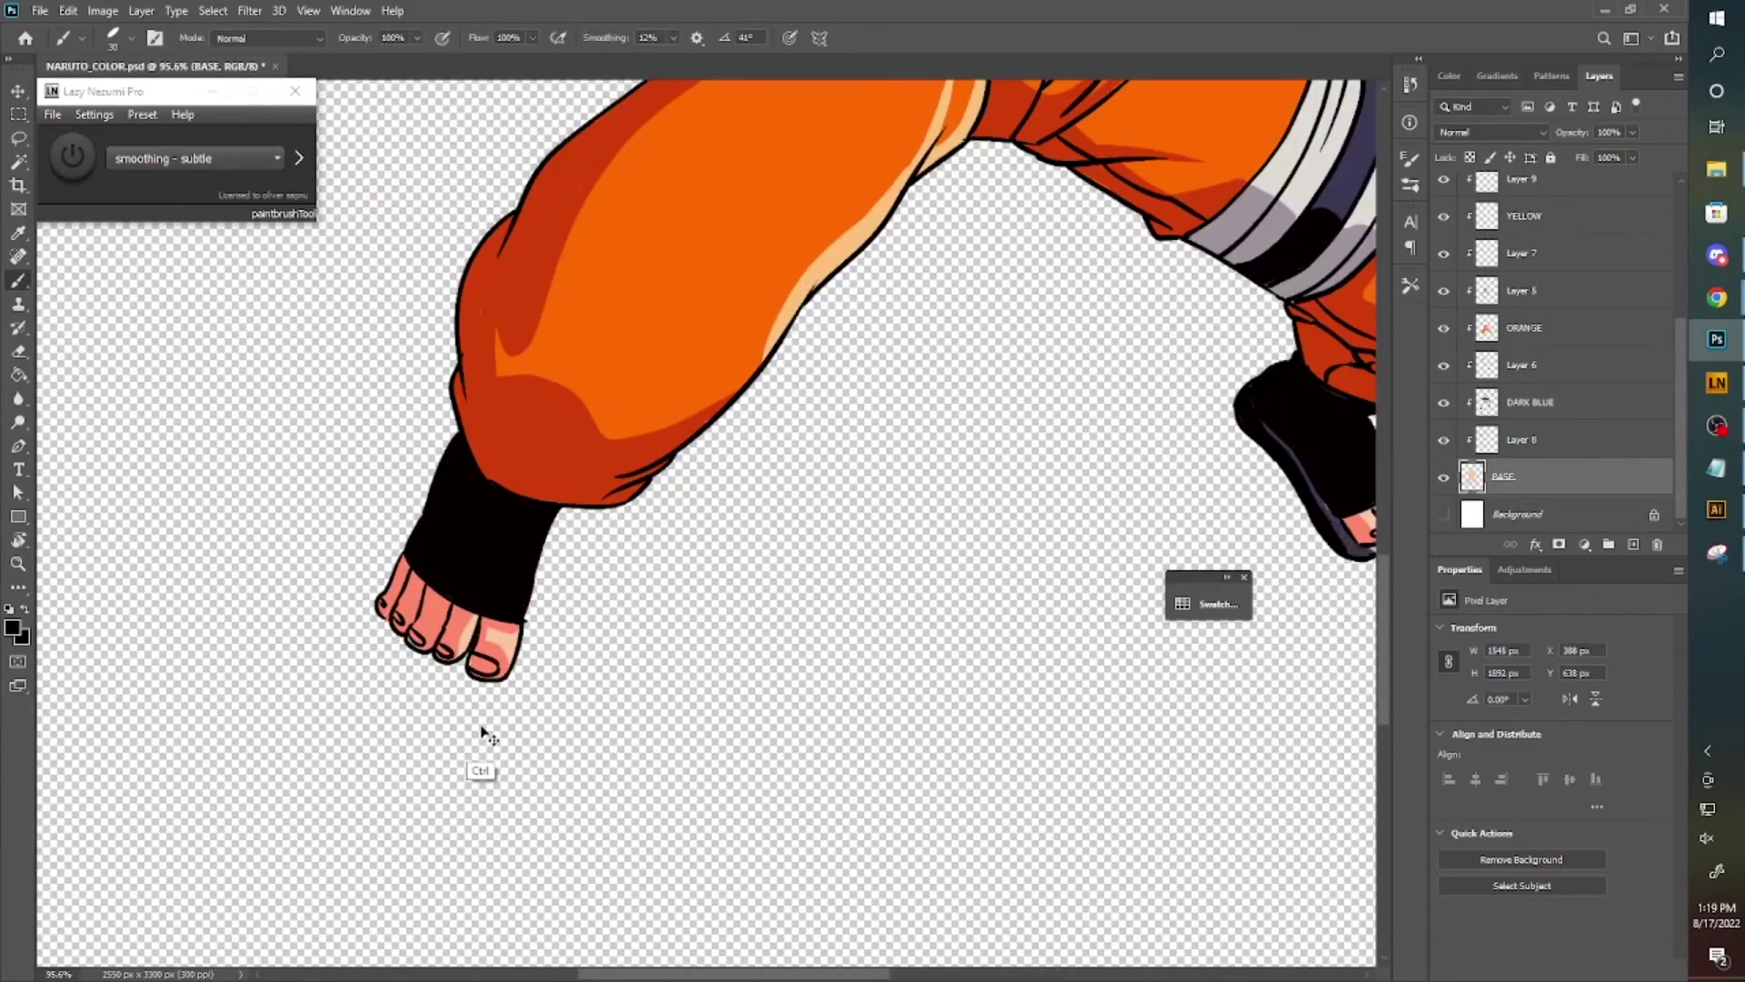
{"action": "scroll", "coordinate": [484, 734], "scroll_direction": "down", "scroll_amount": 3}
{"action": "key", "text": "ctrl+shift+alt+n"}
{"action": "key", "text": "r"}
{"action": "left_click_drag", "start_coordinate": [534, 741], "coordinate": [518, 417]}
{"action": "scroll", "coordinate": [408, 513], "scroll_direction": "up", "scroll_amount": 3}
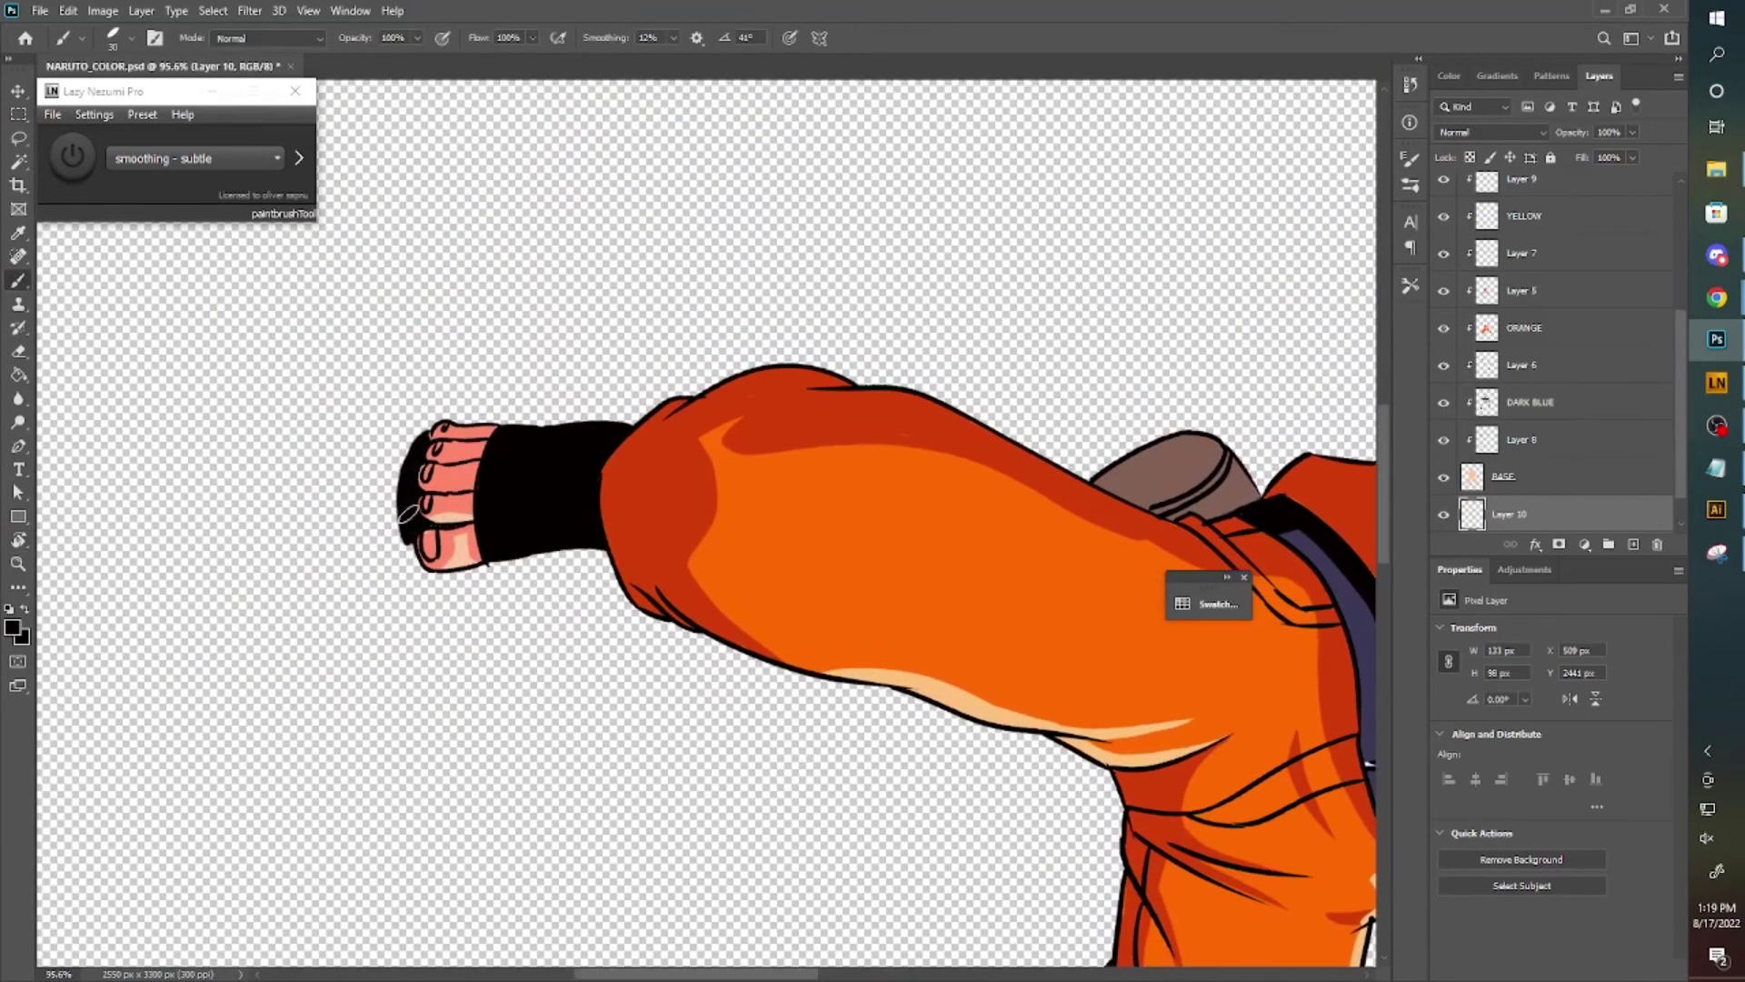
{"action": "key", "text": "Escape"}
{"action": "scroll", "coordinate": [1012, 593], "scroll_direction": "down", "scroll_amount": 4}
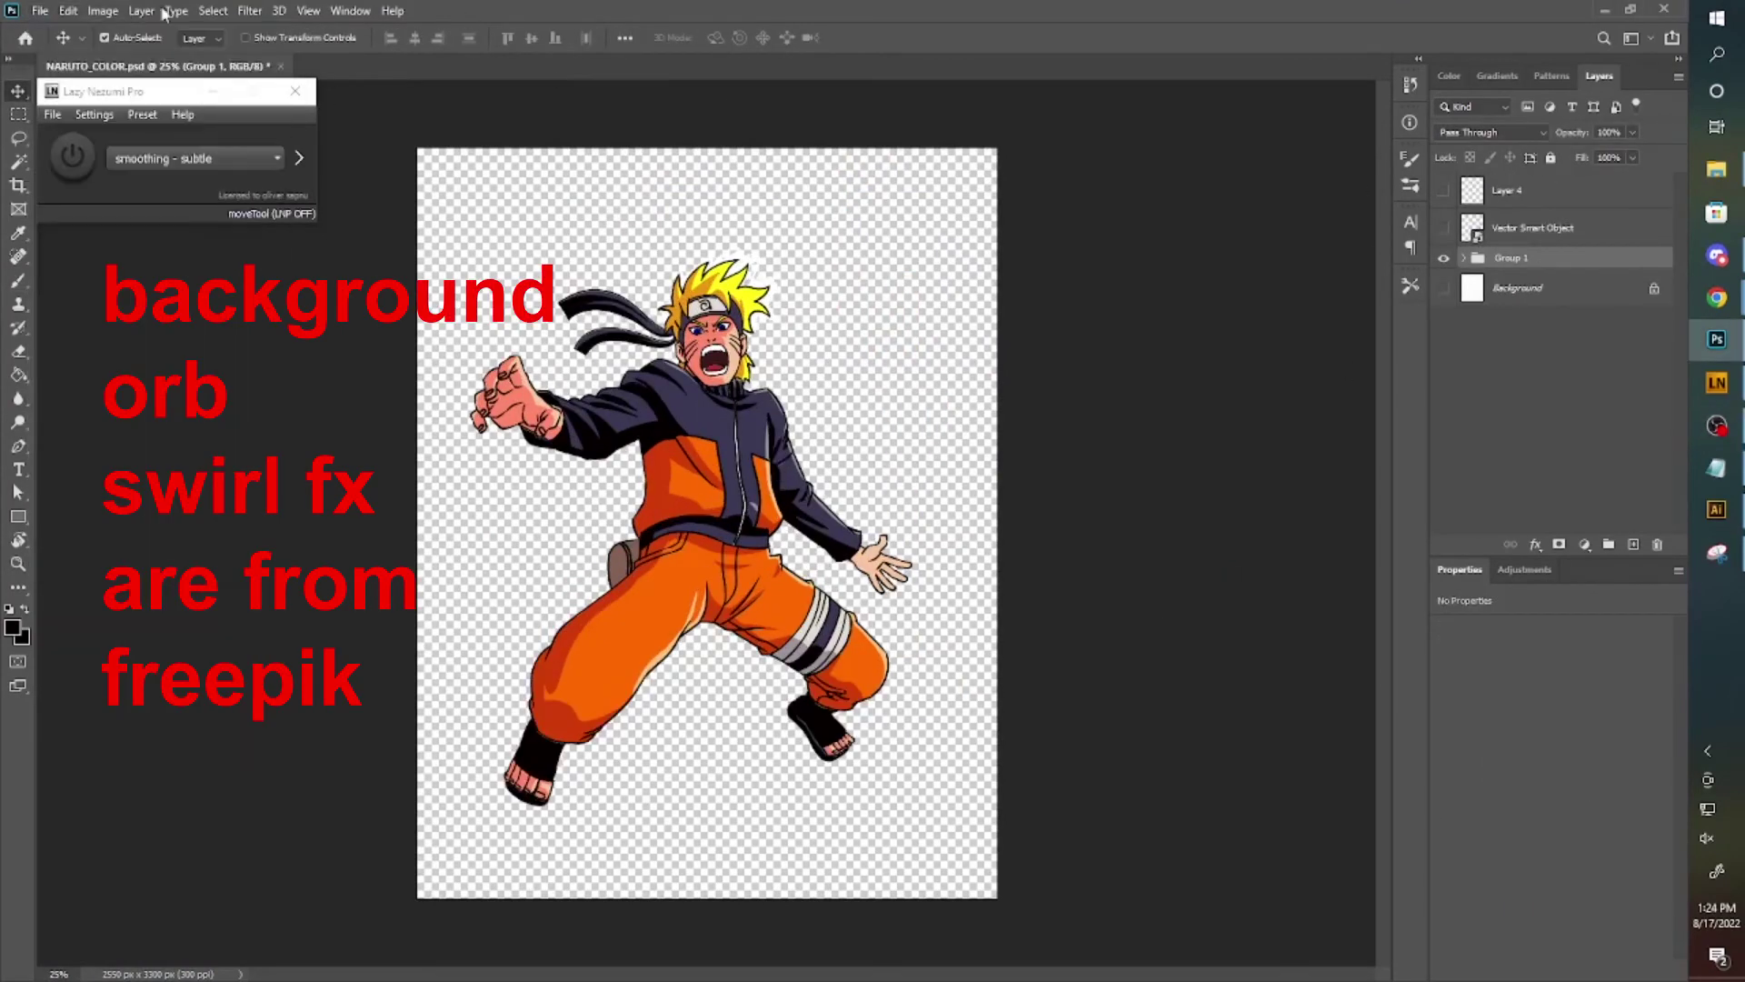
Place the galaxy image, rotate it to portrait and move it beneath Group 1.
{"action": "left_click", "coordinate": [1717, 168]}
{"action": "left_click_drag", "start_coordinate": [1258, 826], "coordinate": [879, 302]}
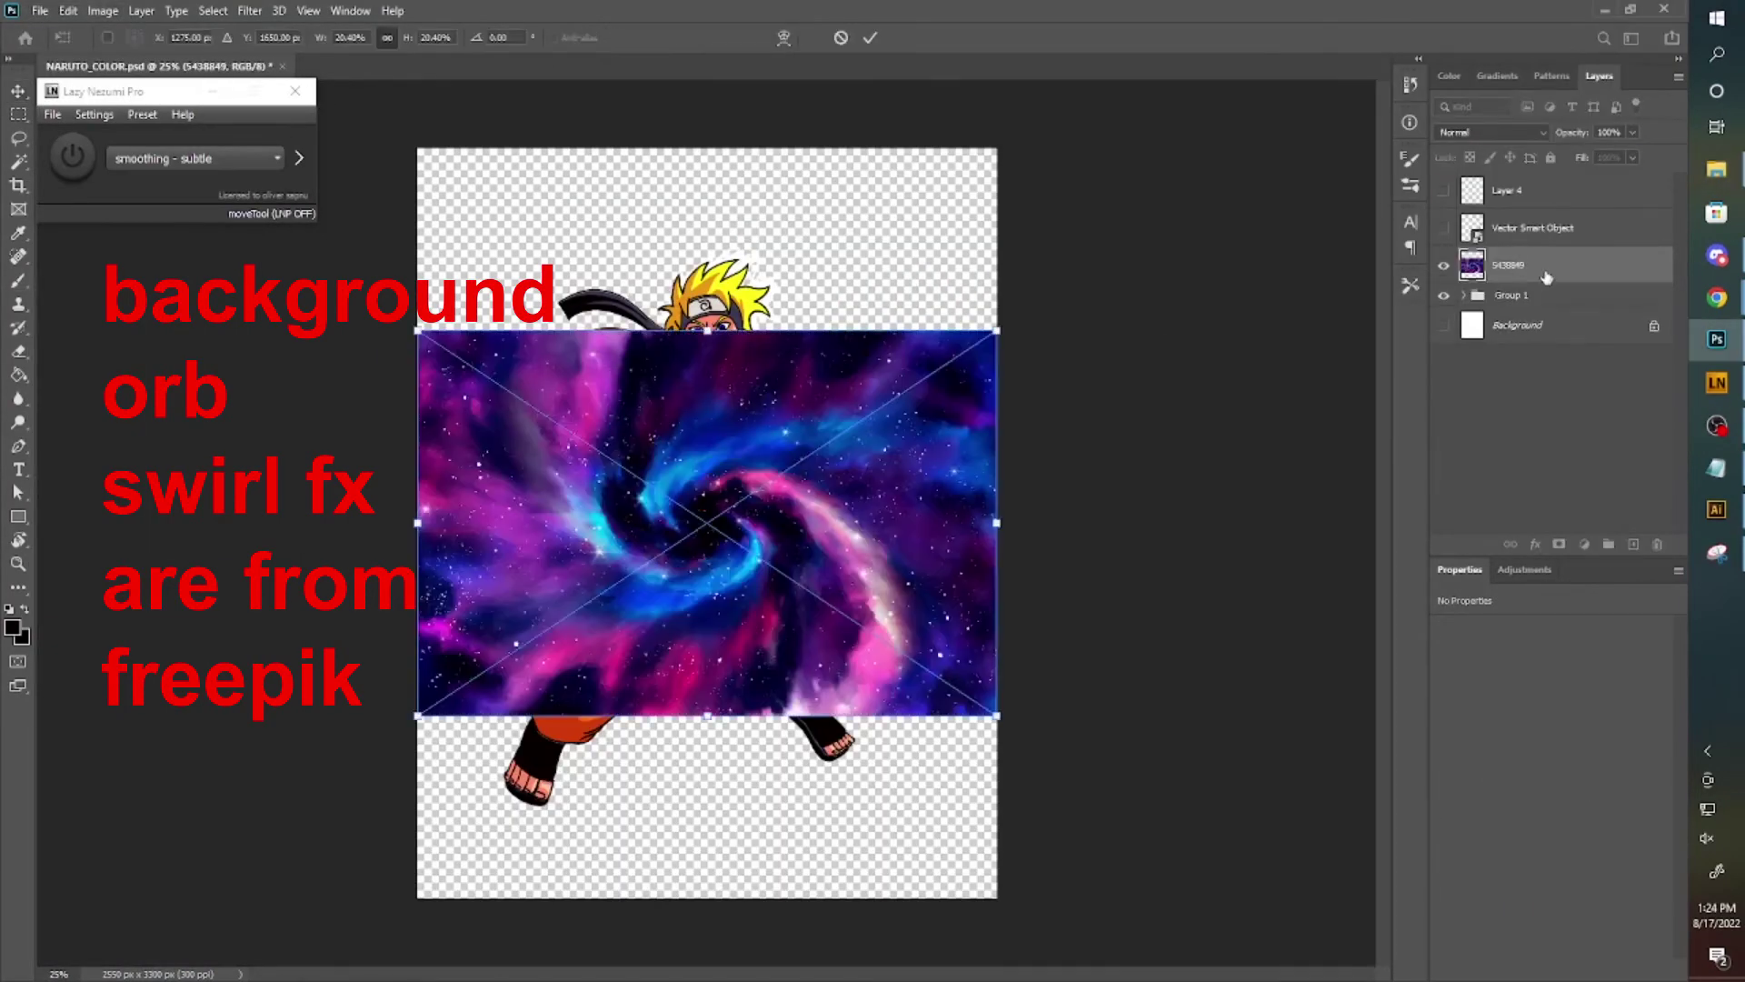
{"action": "key", "text": "ctrl+bracketleft"}
{"action": "left_click_drag", "start_coordinate": [1005, 312], "coordinate": [524, 232]}
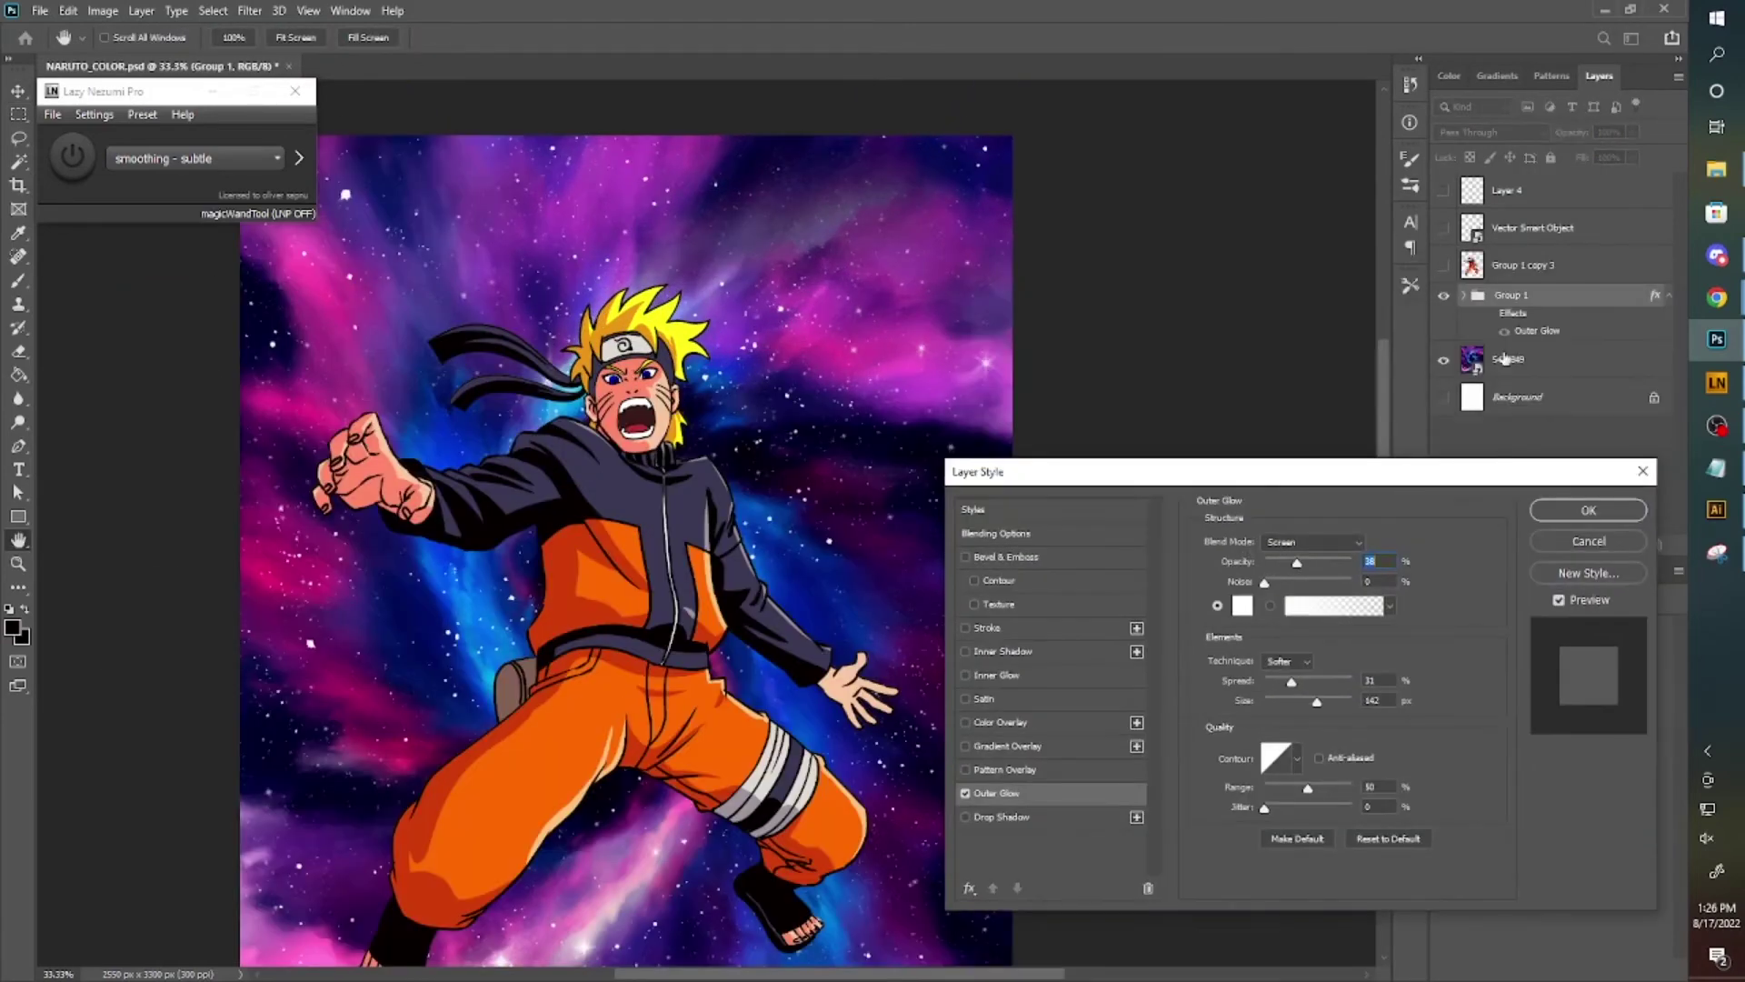
Apply an Outer Glow with wider spread and higher opacity to Group 1.
{"action": "left_click_drag", "start_coordinate": [1271, 681], "coordinate": [1291, 682]}
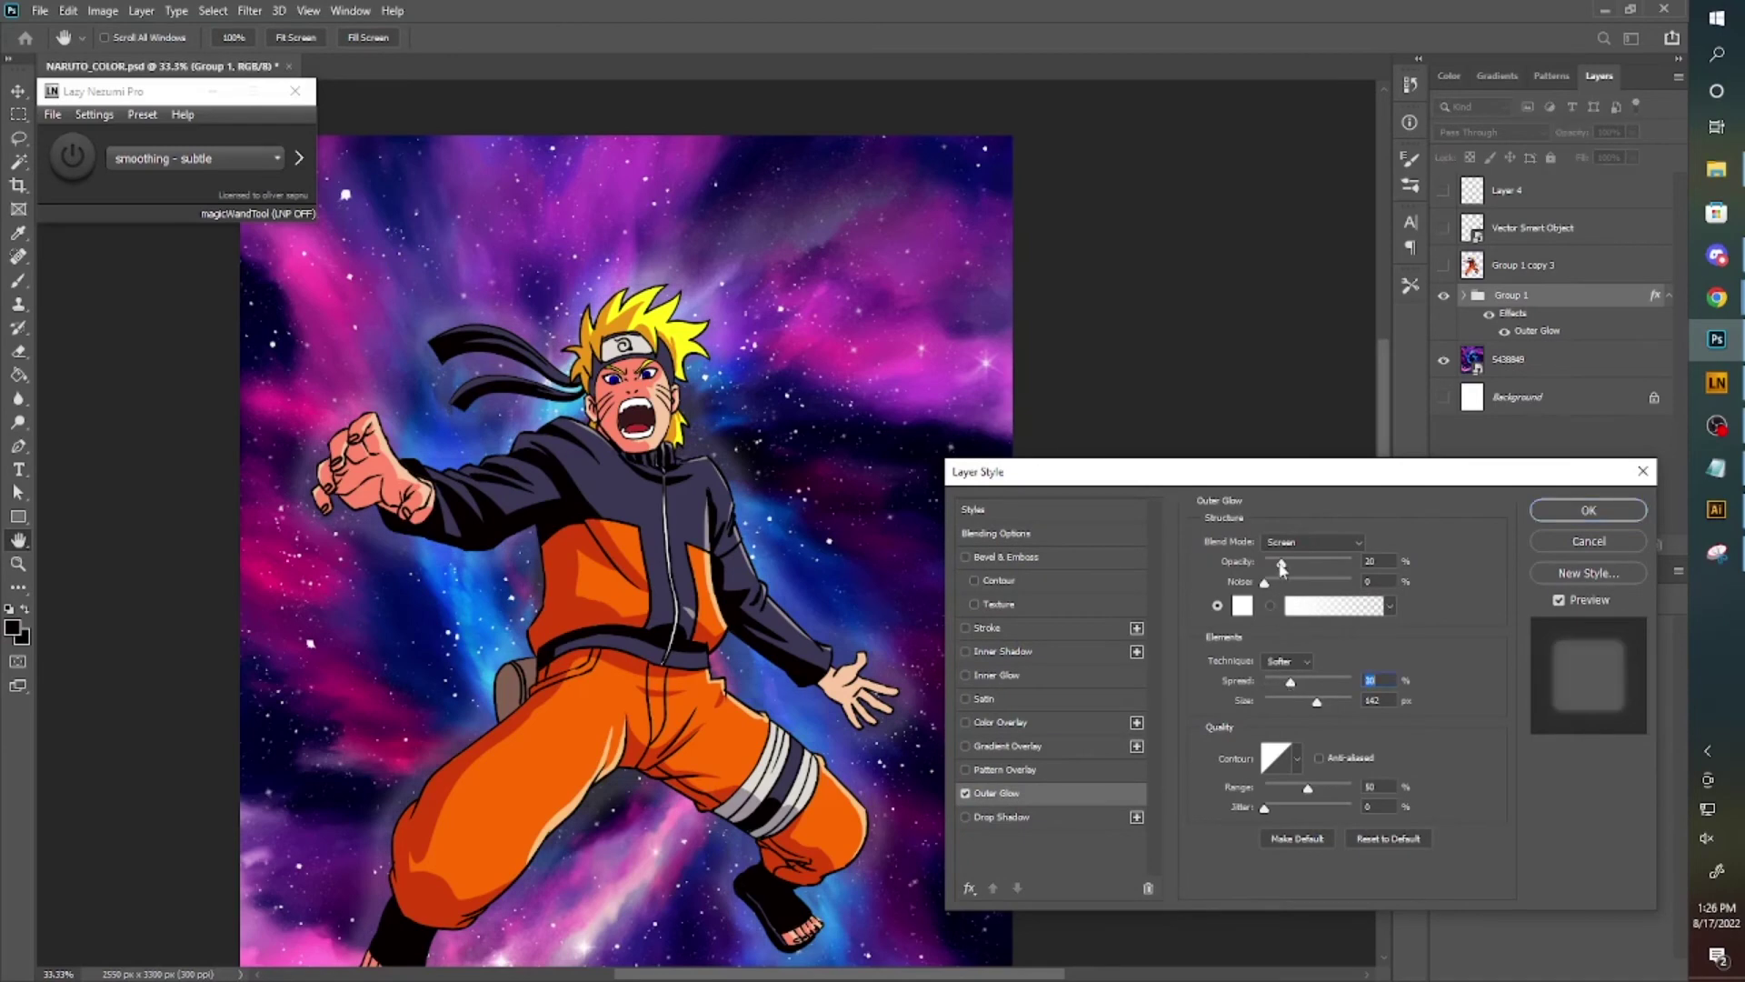
{"action": "left_click_drag", "start_coordinate": [1281, 564], "coordinate": [1285, 564]}
{"action": "key", "text": "Return"}
{"action": "key", "text": "z"}
{"action": "key", "text": "ctrl+0"}
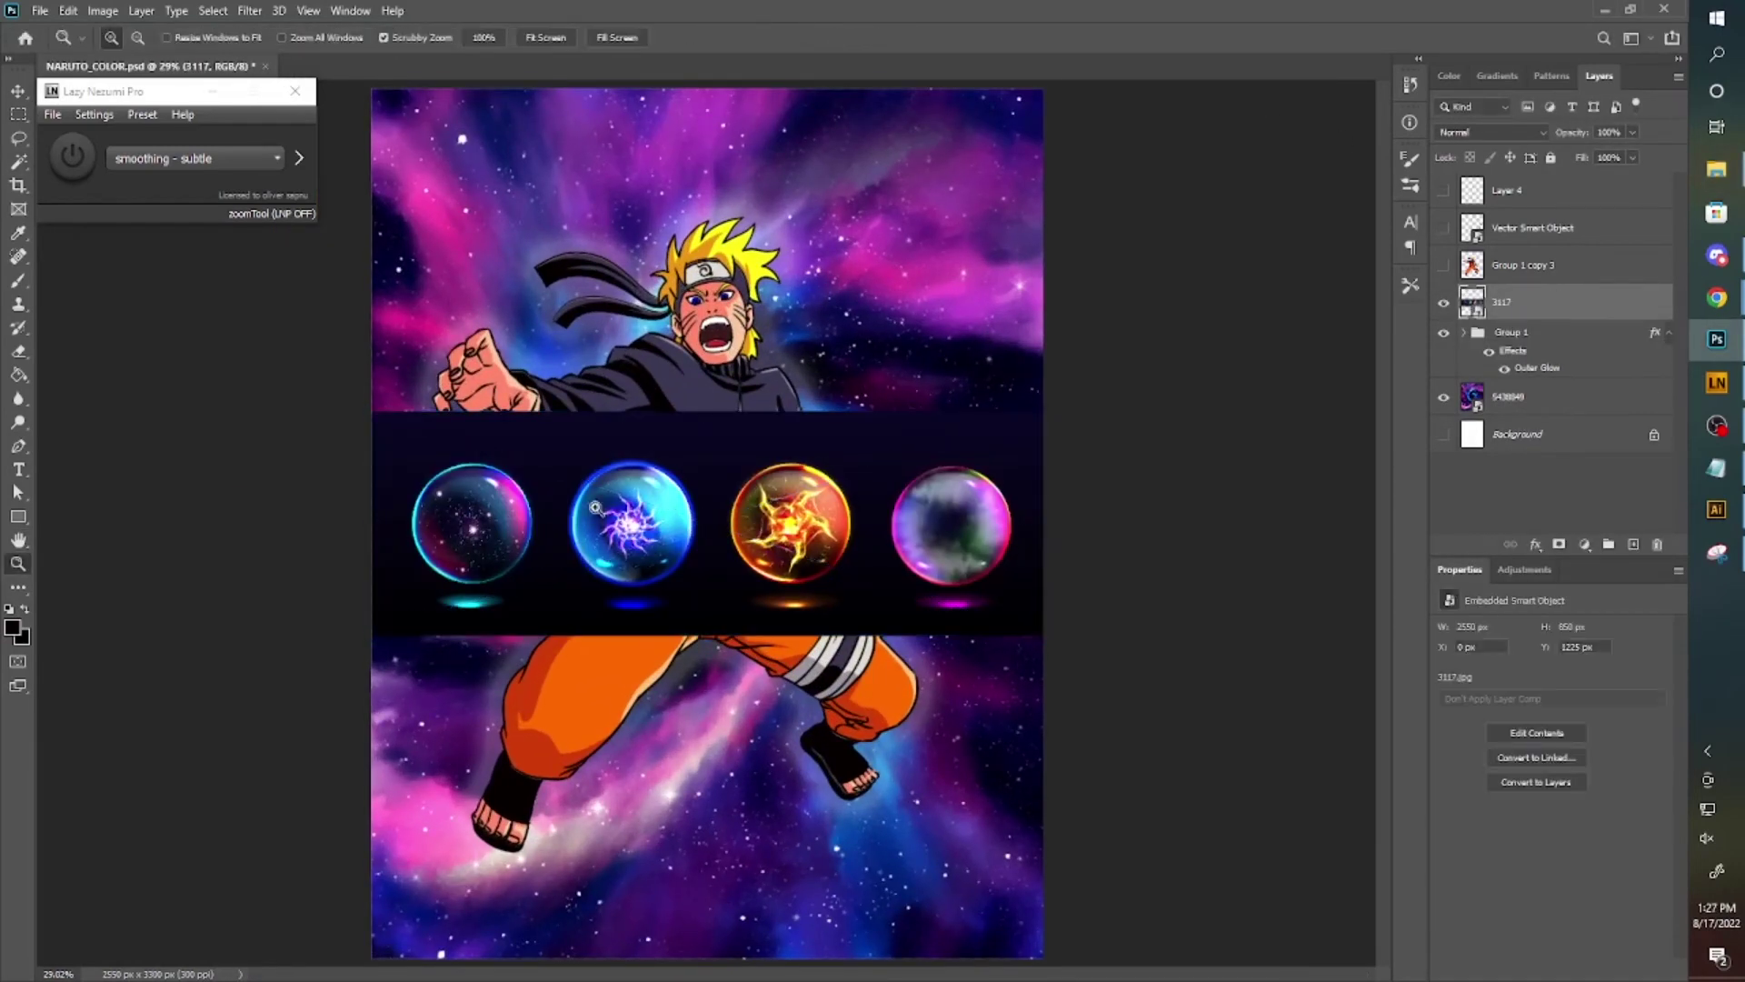
Copy the blue orb to its own layer and transform it into the character's right hand.
{"action": "key", "text": "shift+m"}
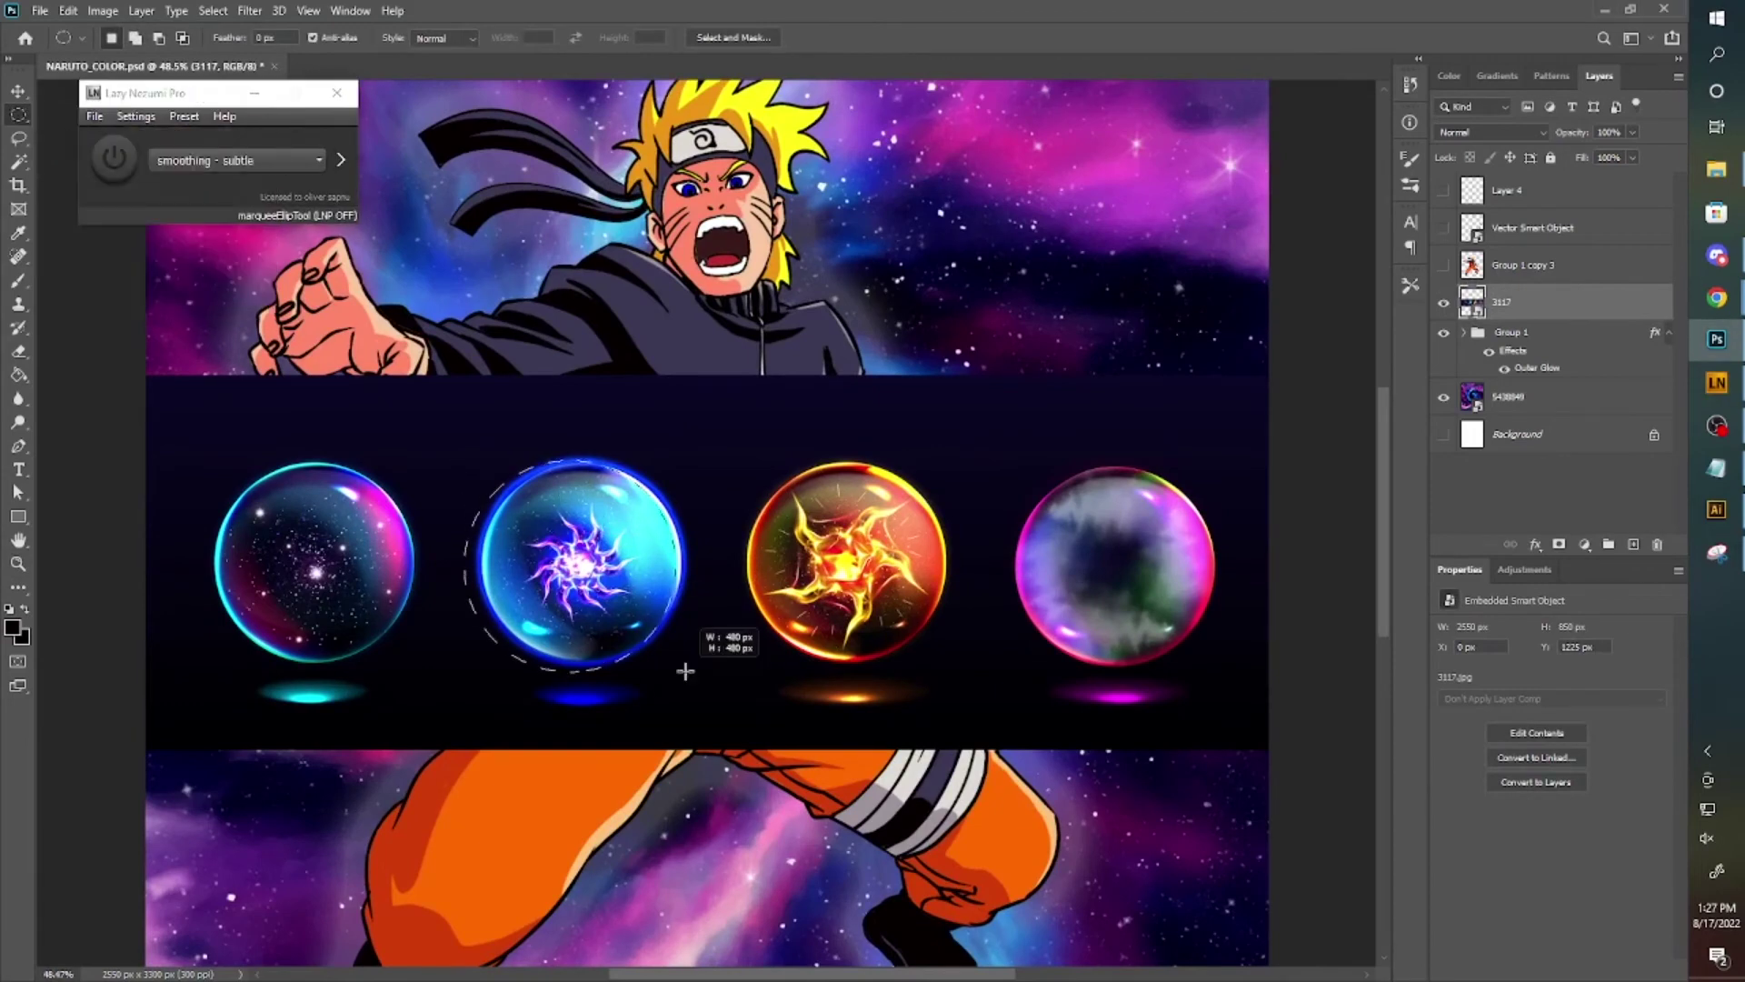
{"action": "left_click_drag", "start_coordinate": [618, 607], "coordinate": [634, 612]}
{"action": "left_click", "coordinate": [1443, 303]}
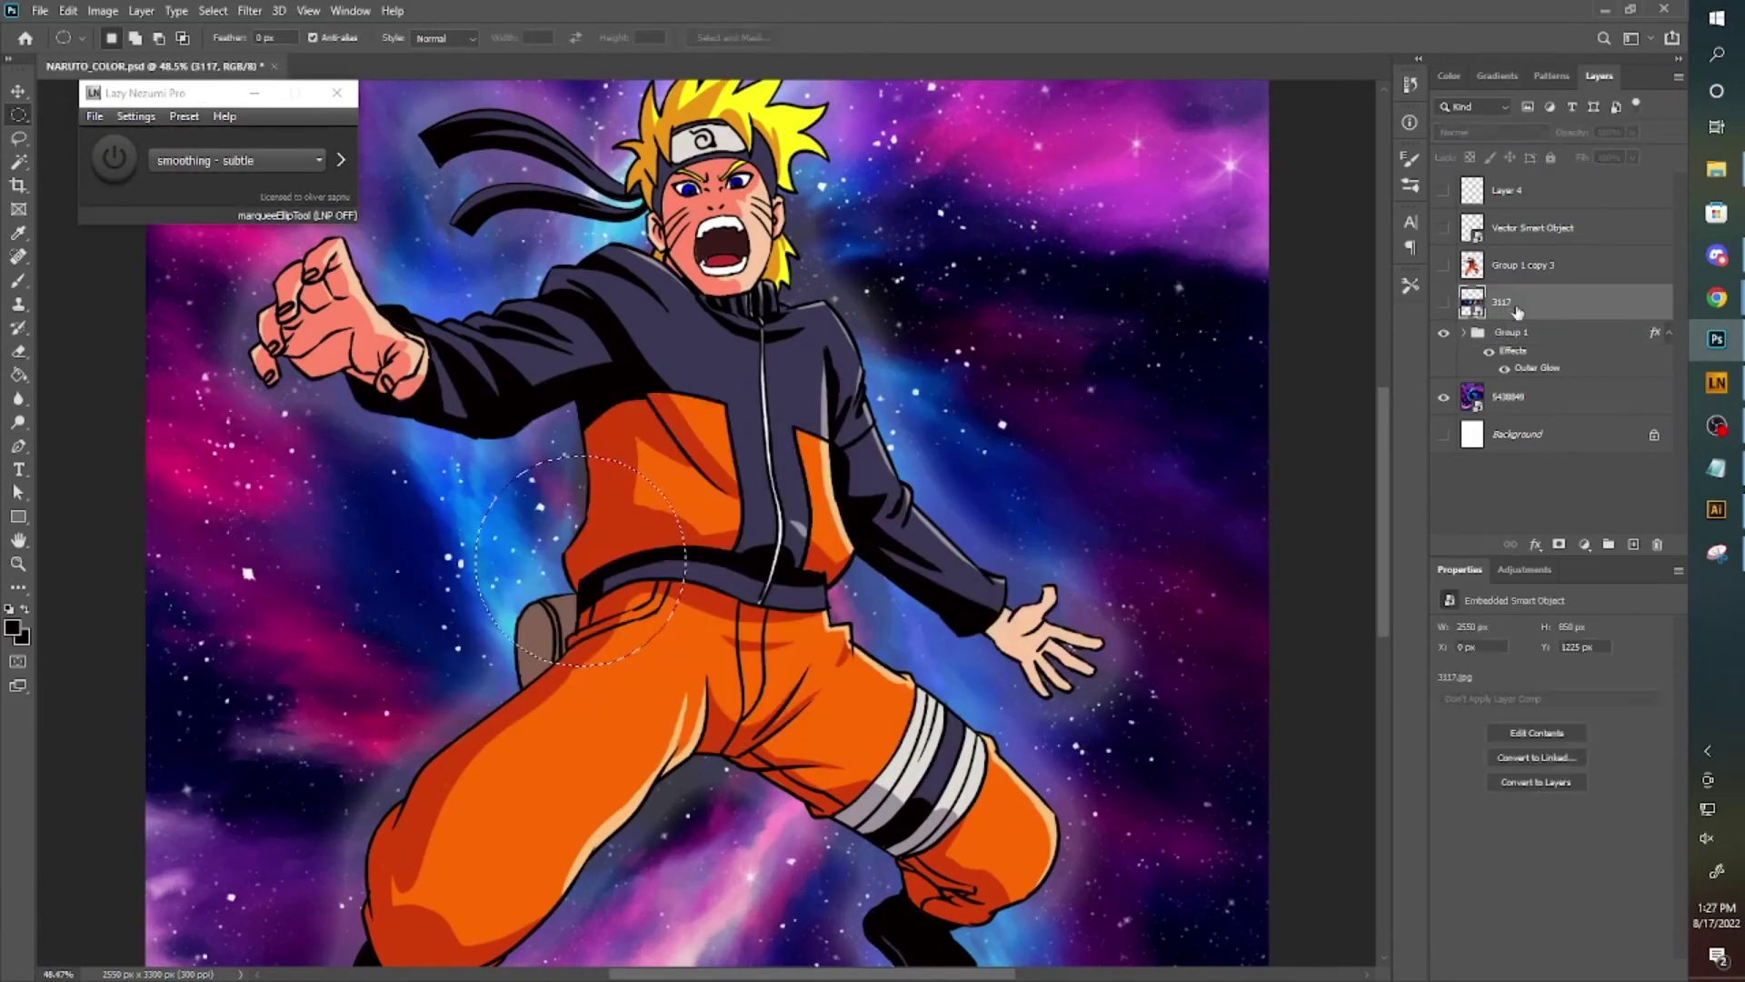
{"action": "key", "text": "ctrl+j"}
{"action": "key", "text": "ctrl+minus"}
{"action": "key", "text": "ctrl+minus"}
{"action": "key", "text": "ctrl+t"}
{"action": "left_click_drag", "start_coordinate": [616, 519], "coordinate": [866, 546]}
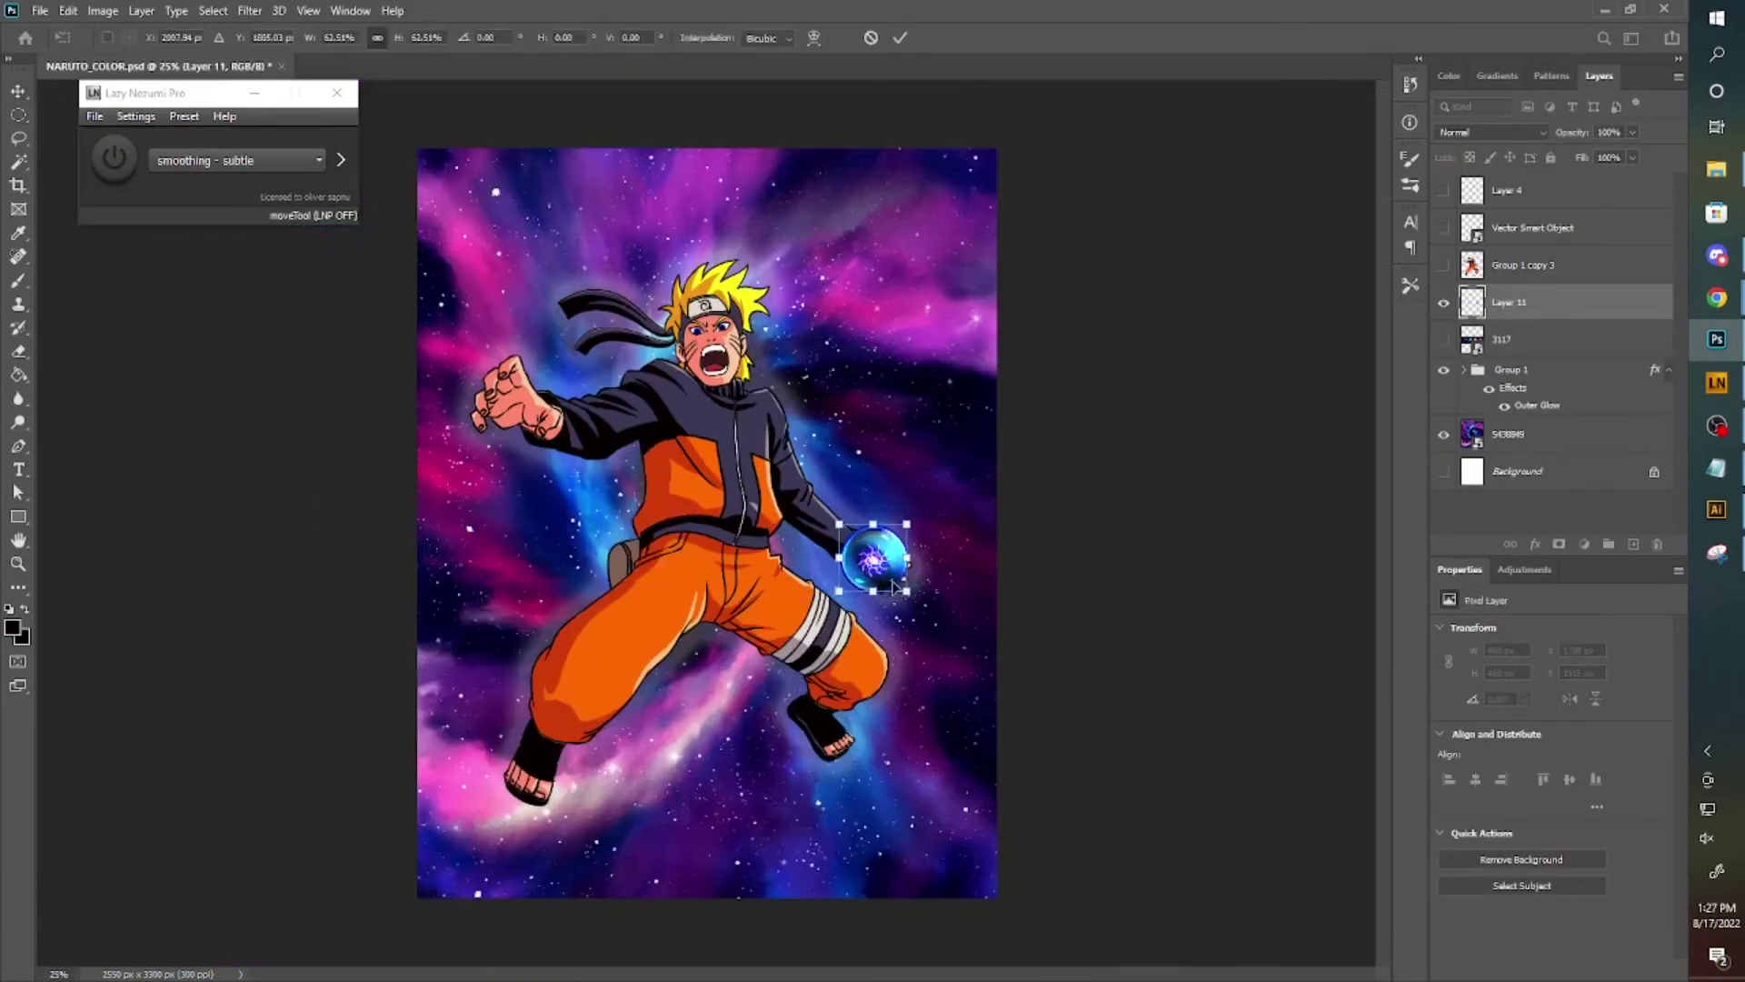
{"action": "key", "text": "Return"}
Convert the orb to a Smart Object, lower its opacity and apply a gentle Gaussian Blur.
{"action": "key", "text": "z"}
{"action": "left_click_drag", "start_coordinate": [707, 469], "coordinate": [905, 209]}
{"action": "right_click", "coordinate": [1530, 302]}
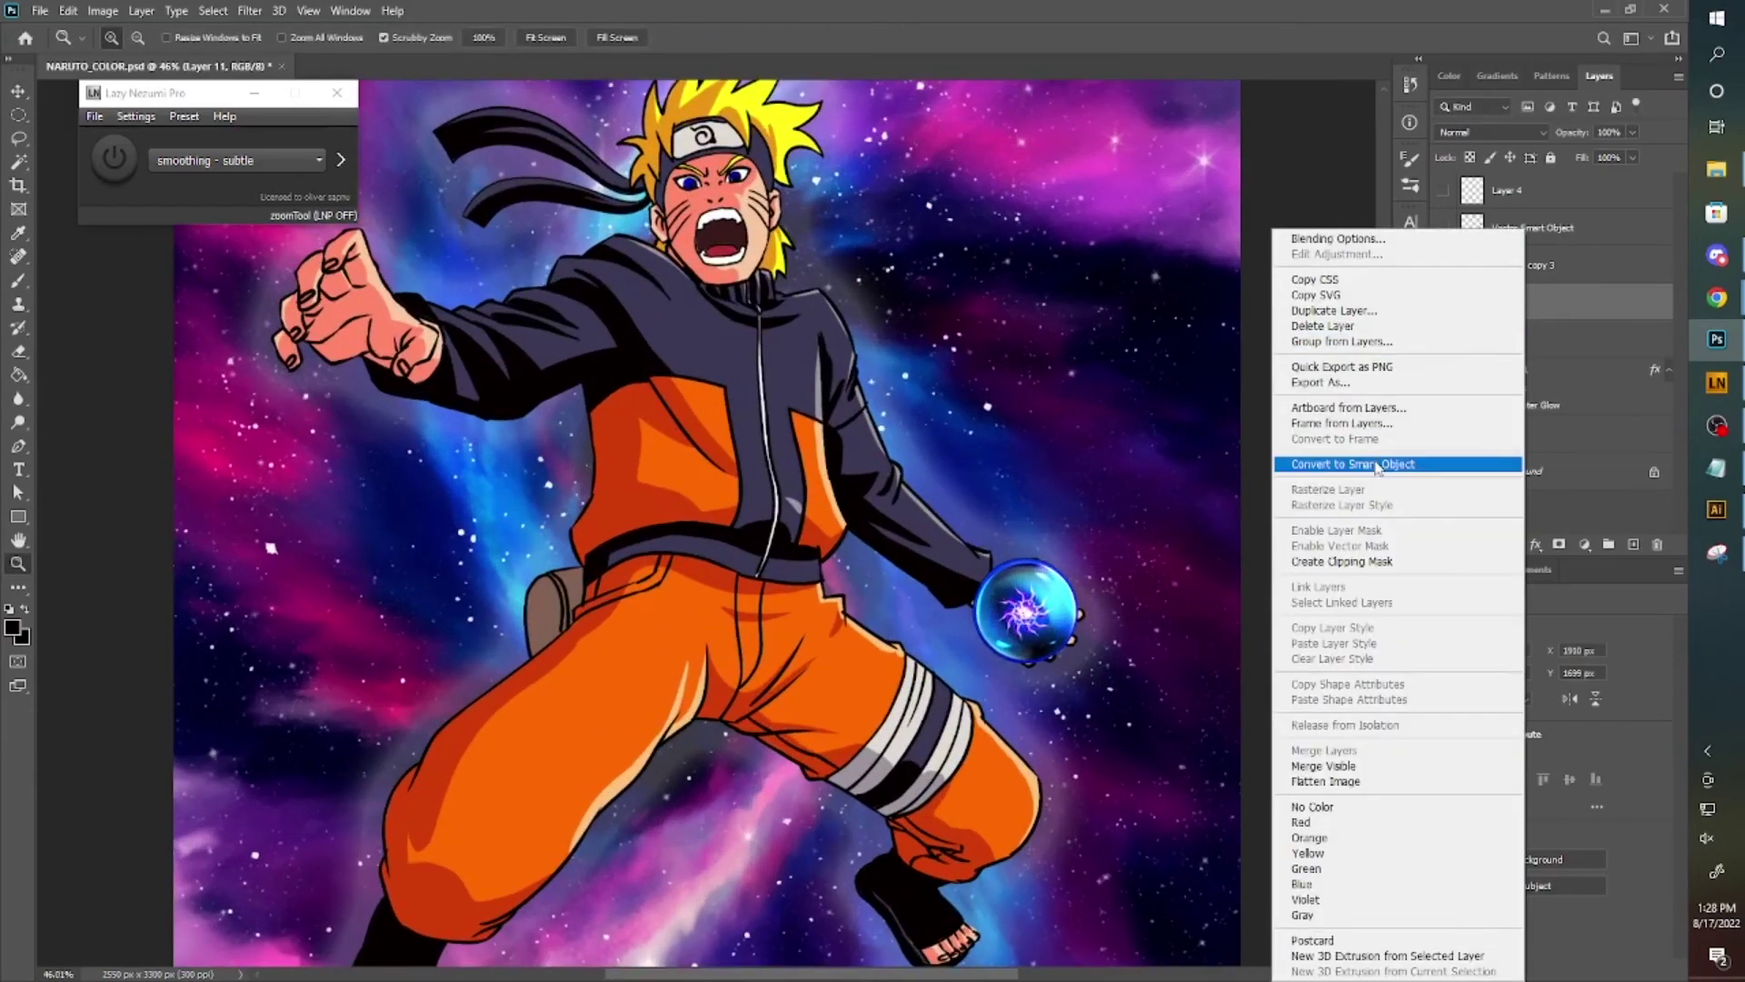
{"action": "left_click", "coordinate": [1381, 466]}
{"action": "left_click_drag", "start_coordinate": [1632, 132], "coordinate": [1625, 162]}
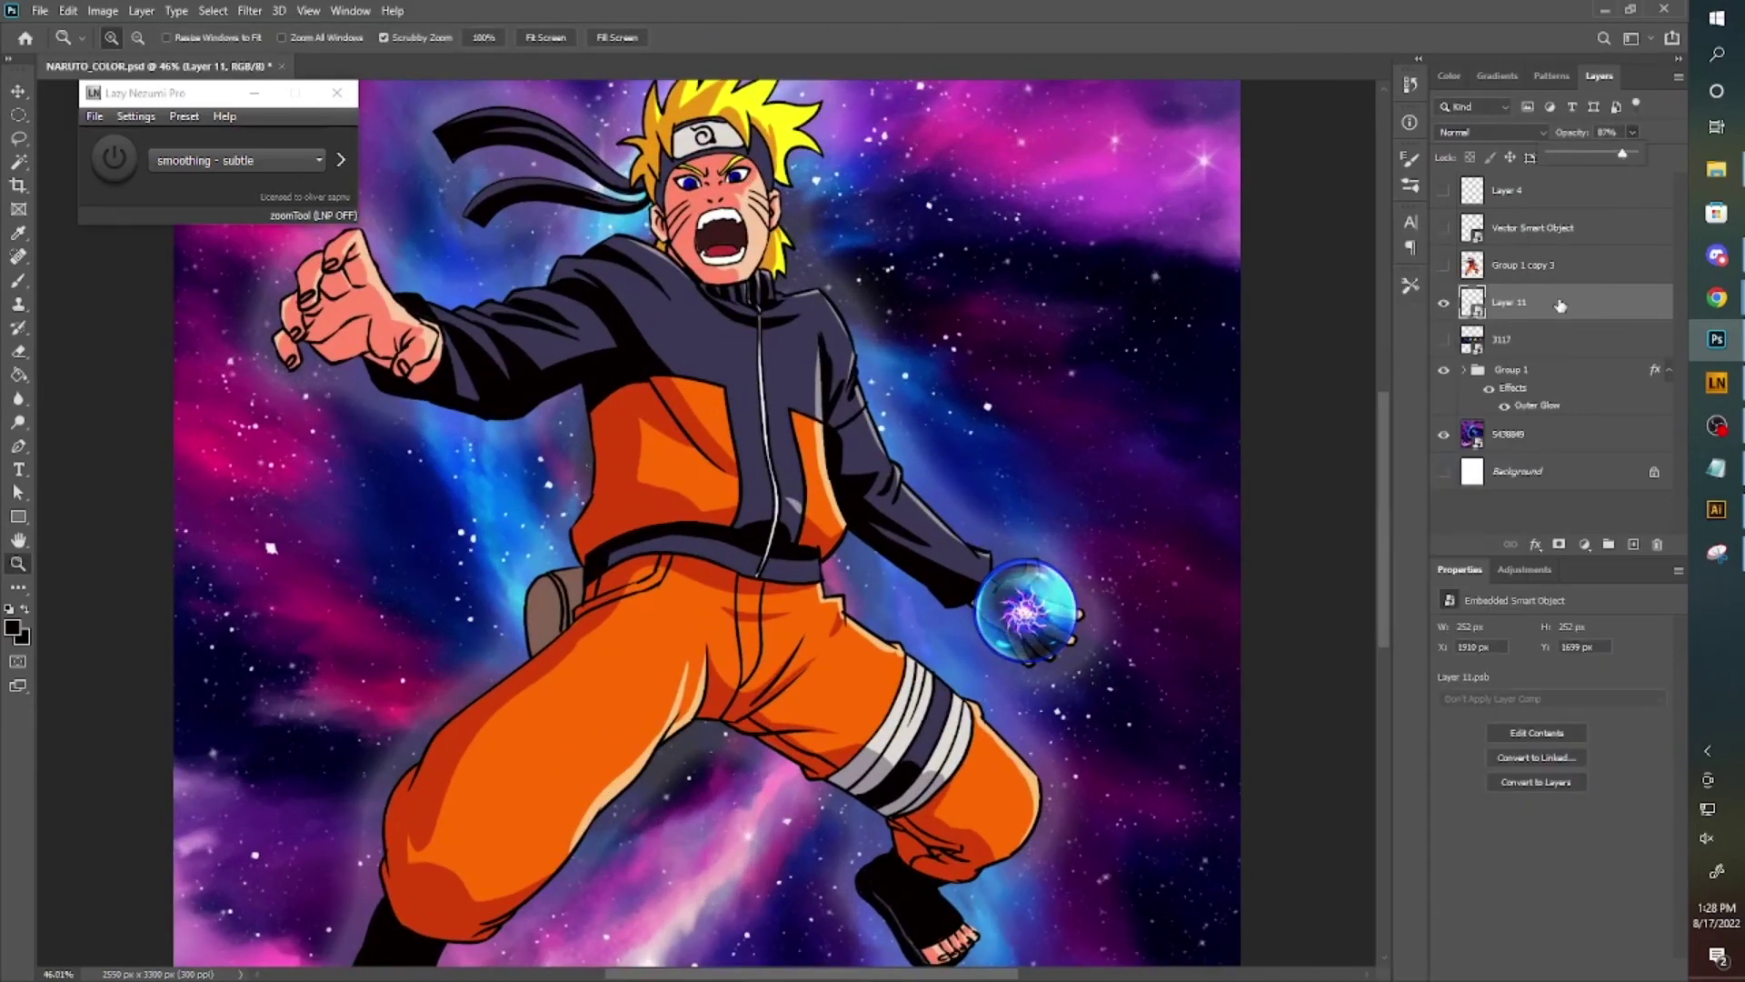
{"action": "left_click", "coordinate": [228, 10]}
{"action": "left_click", "coordinate": [518, 314]}
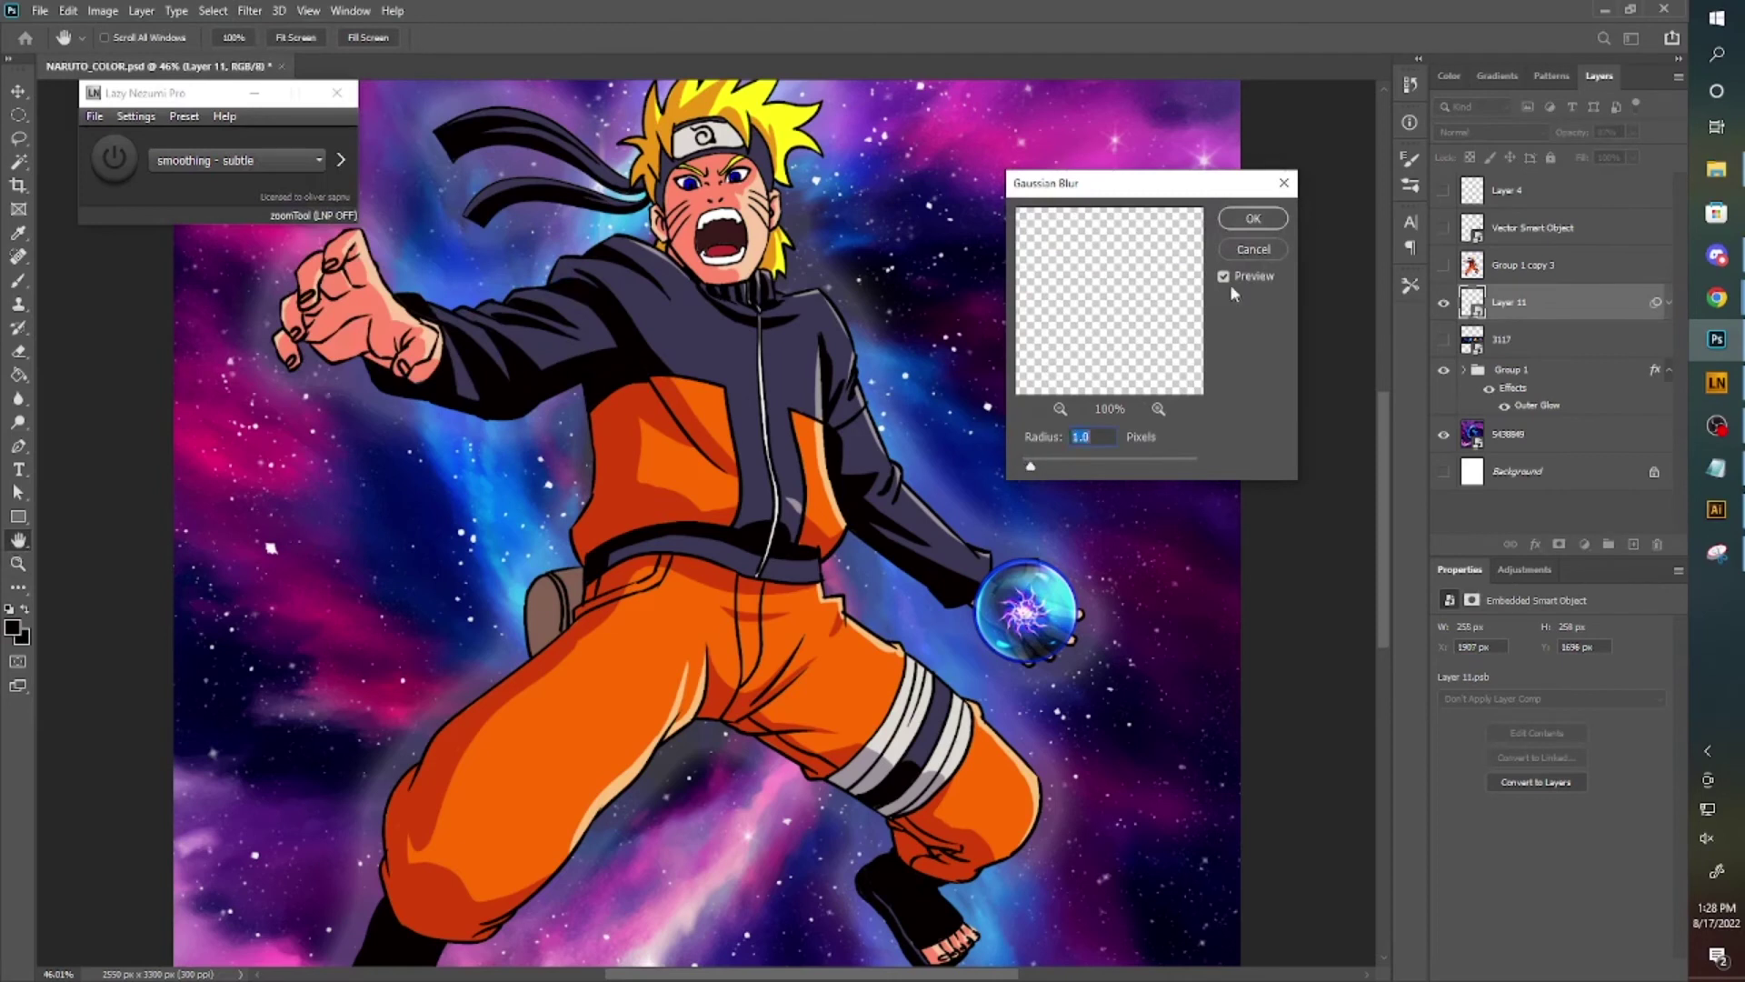
{"action": "left_click", "coordinate": [1253, 219]}
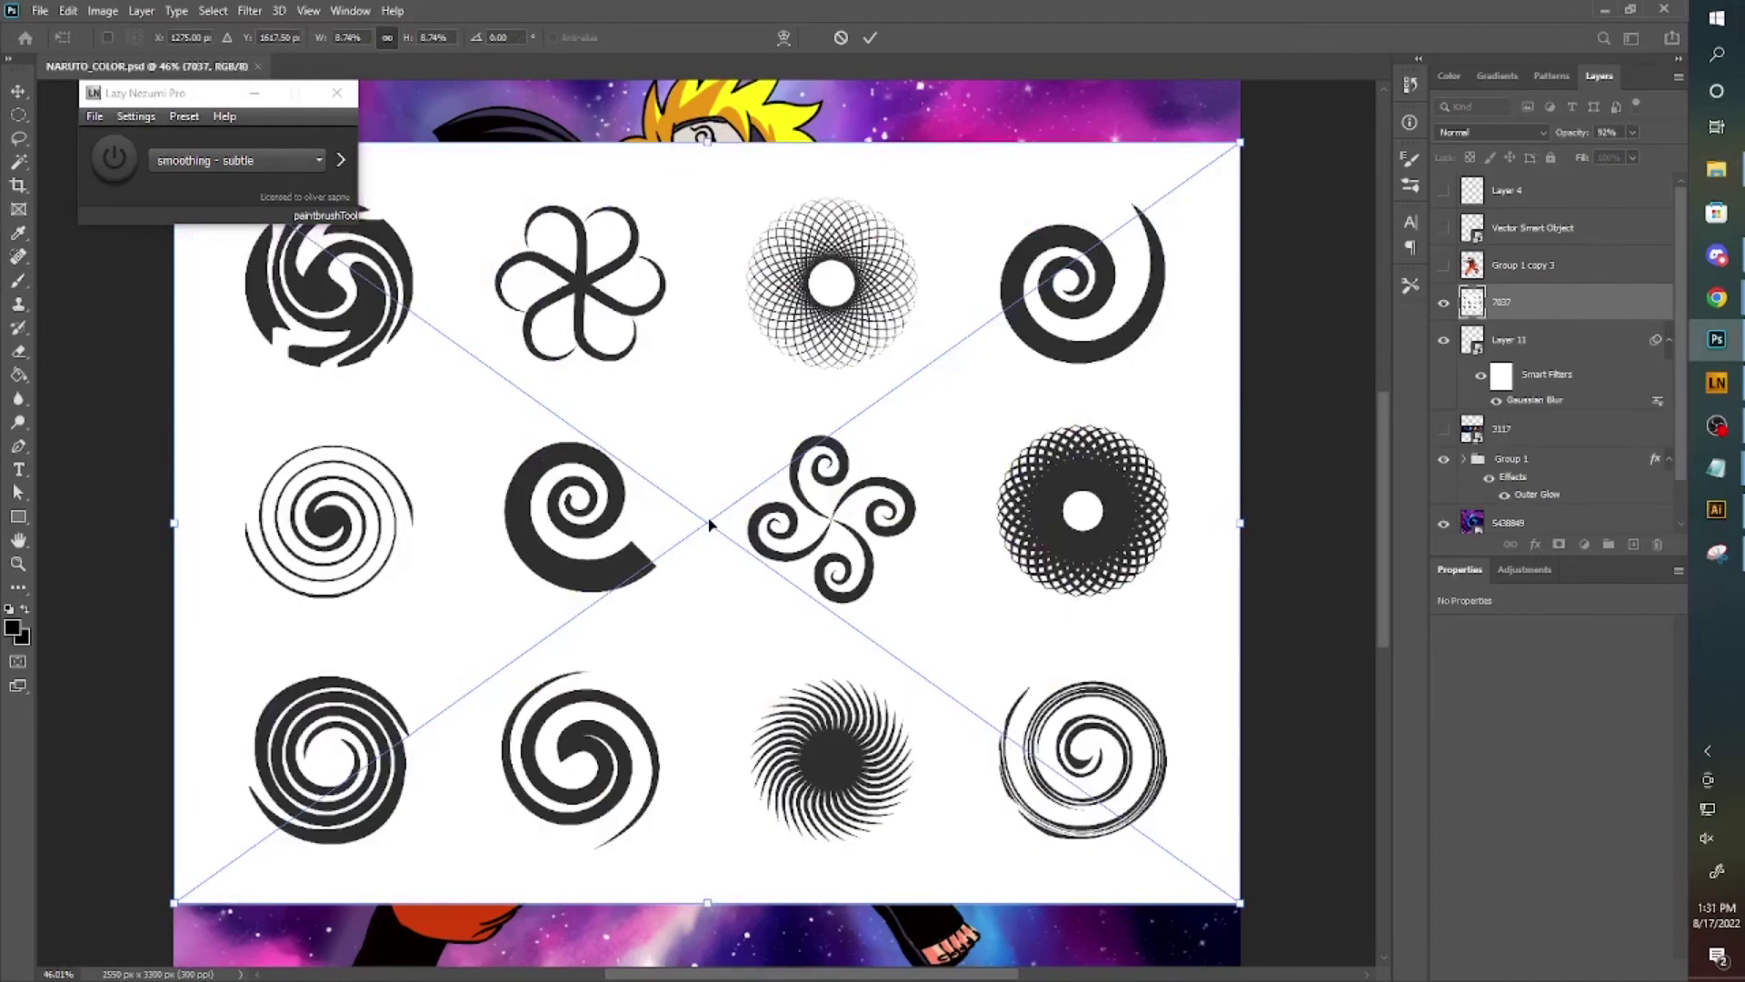
Paste a spiky swirl onto its own layer, hide the swirl sheet, and delete its white background.
{"action": "key", "text": "Return"}
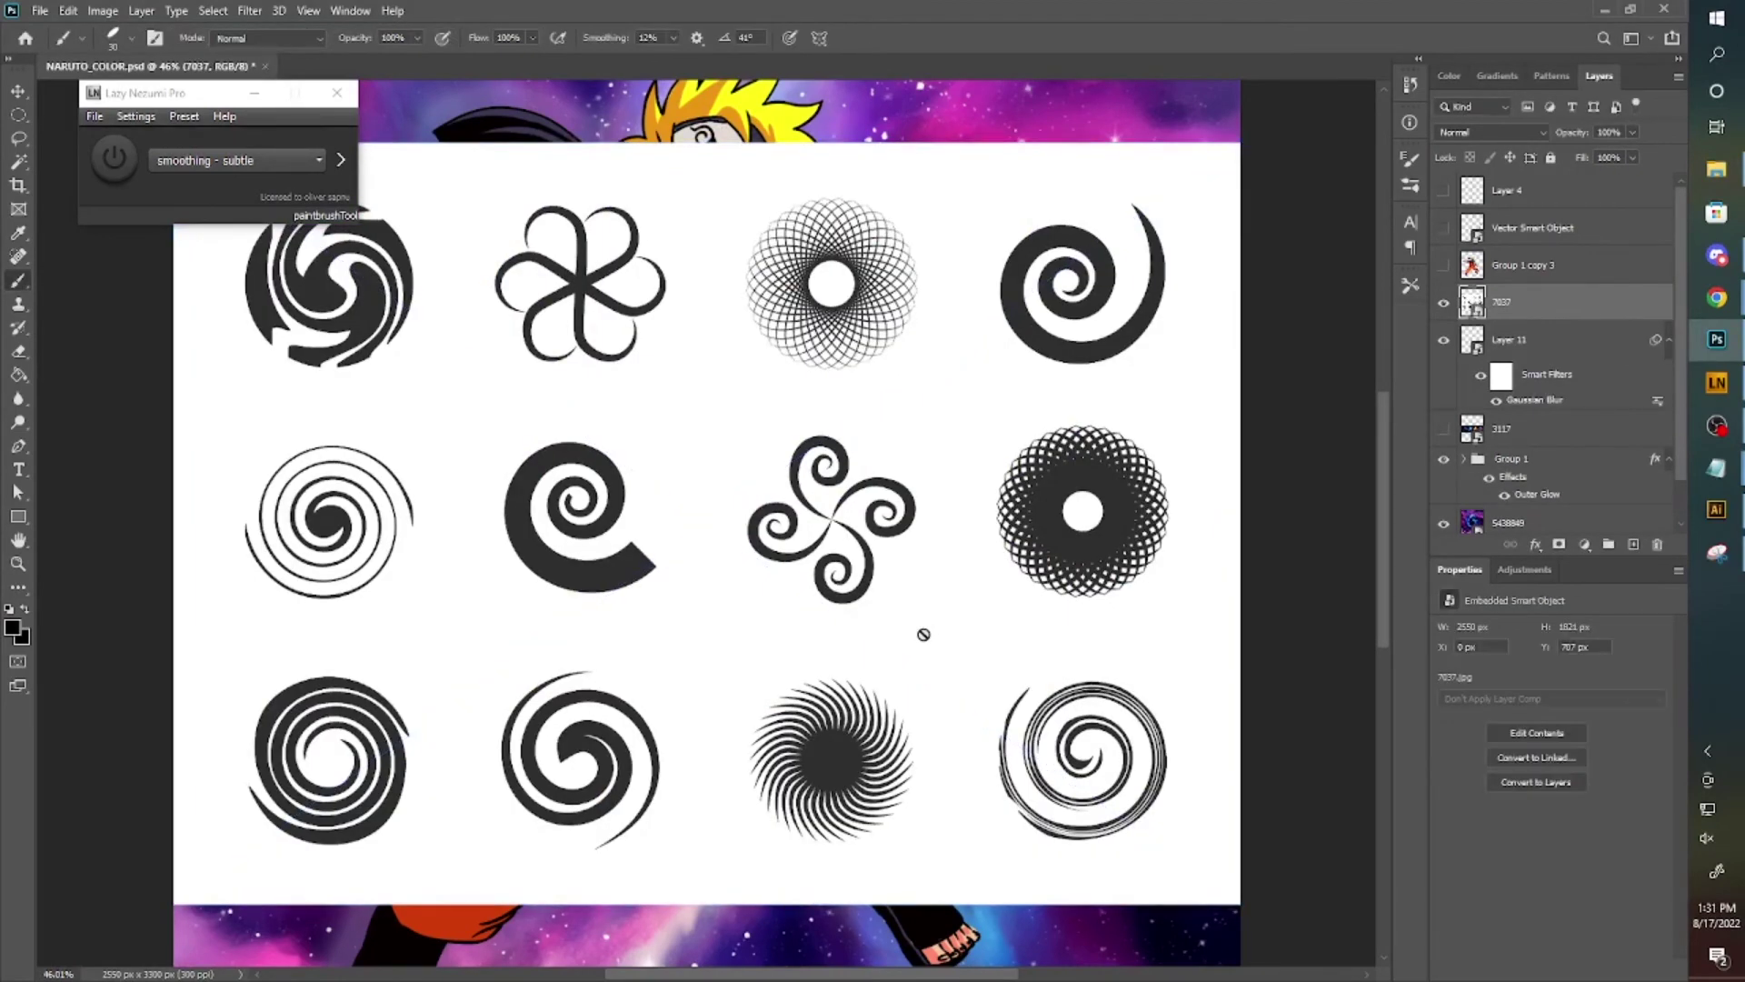
{"action": "key", "text": "m"}
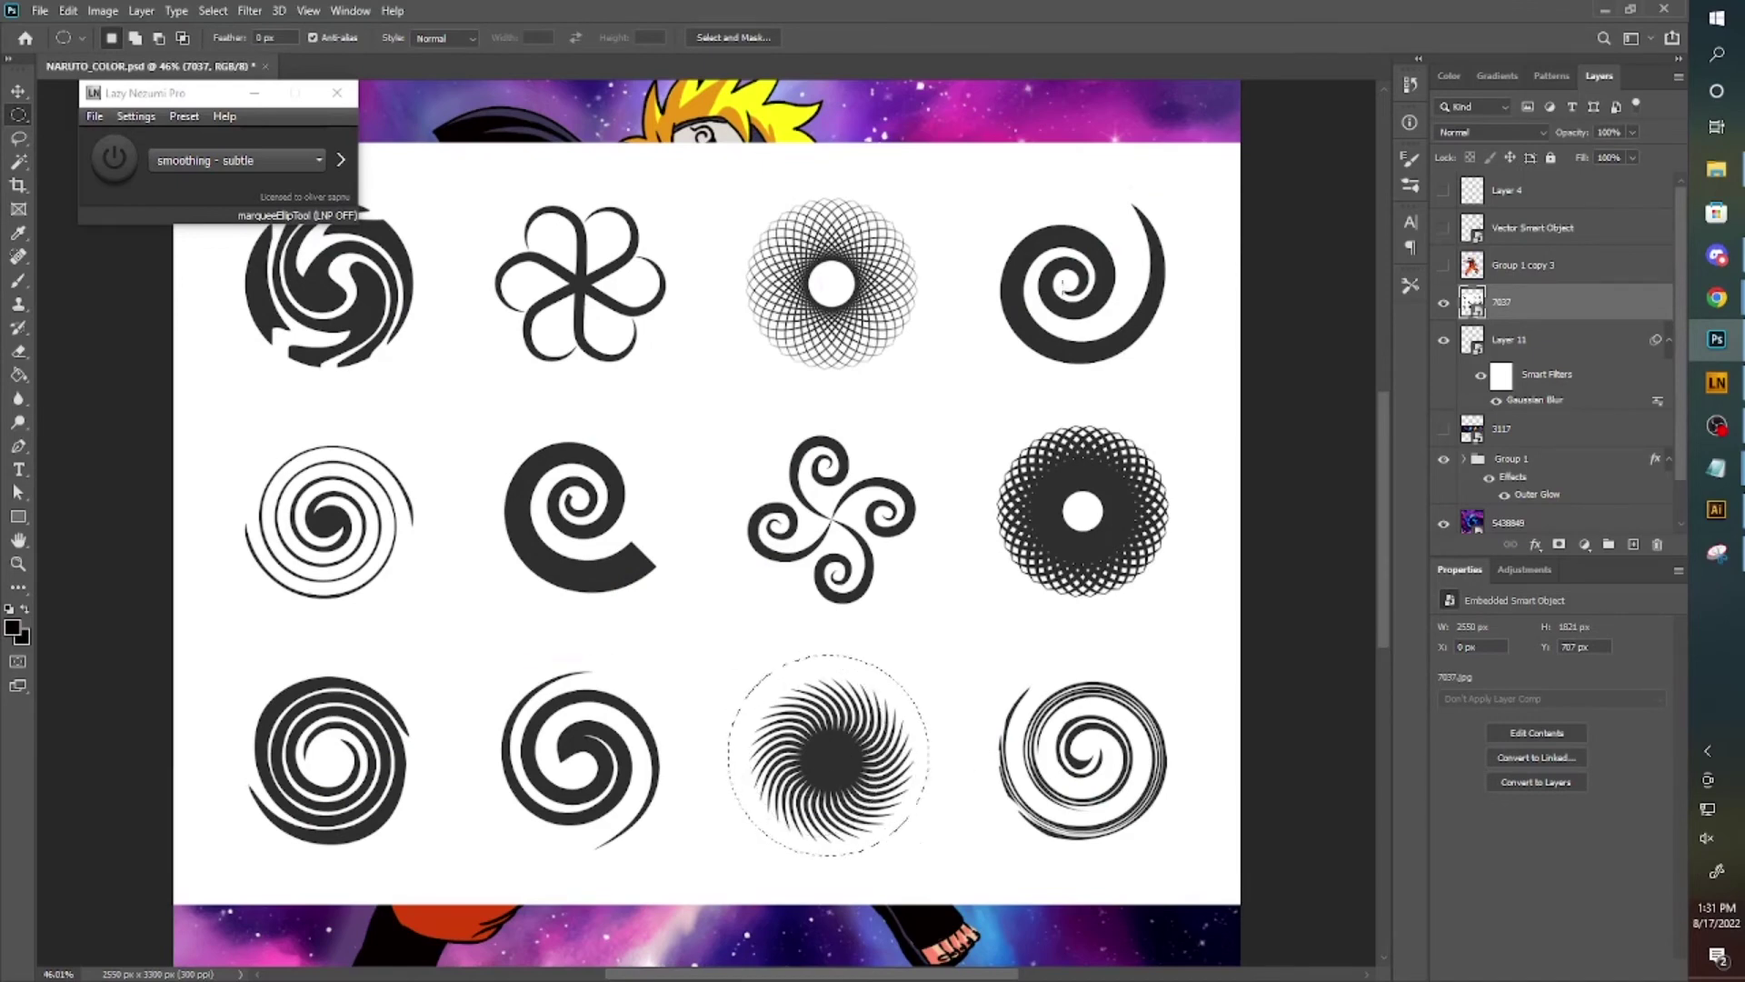
{"action": "left_click", "coordinate": [1448, 305]}
{"action": "left_click", "coordinate": [1545, 338]}
{"action": "key", "text": "ctrl+v"}
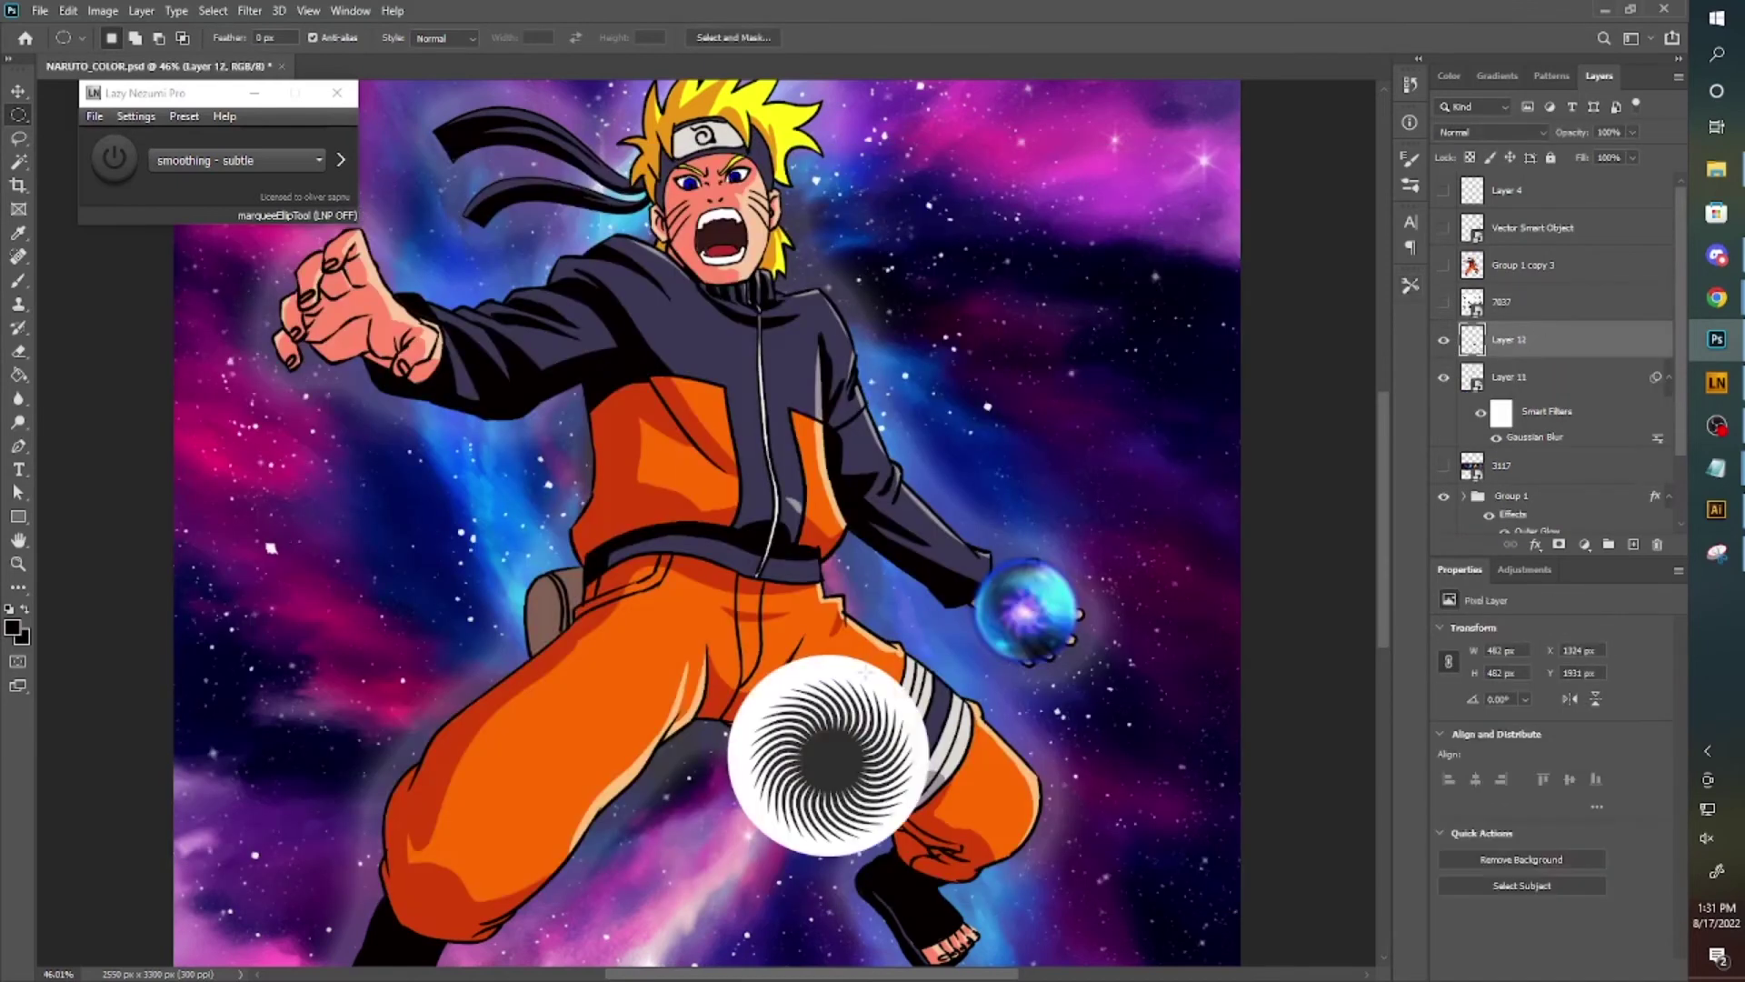
{"action": "key", "text": "w"}
{"action": "left_click", "coordinate": [858, 672]}
{"action": "key", "text": "Delete"}
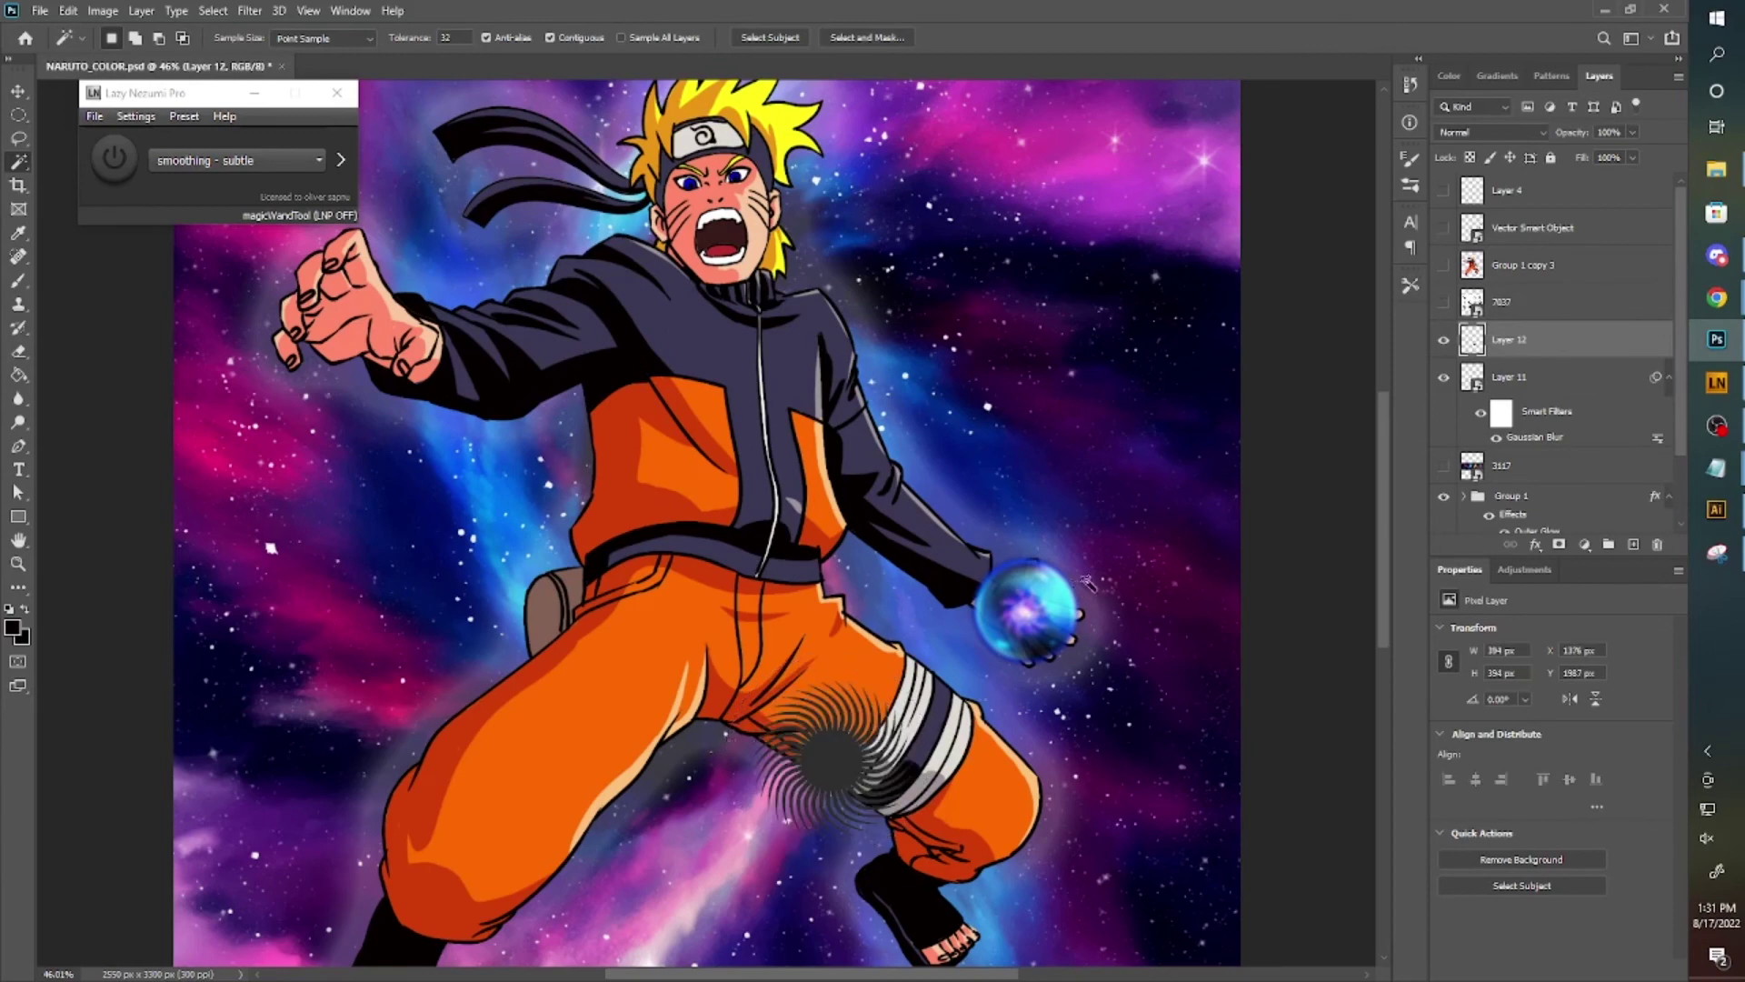
Invert the swirl to white, convert it to a Smart Object, and enlarge it over the orb.
{"action": "key", "text": "ctrl+i"}
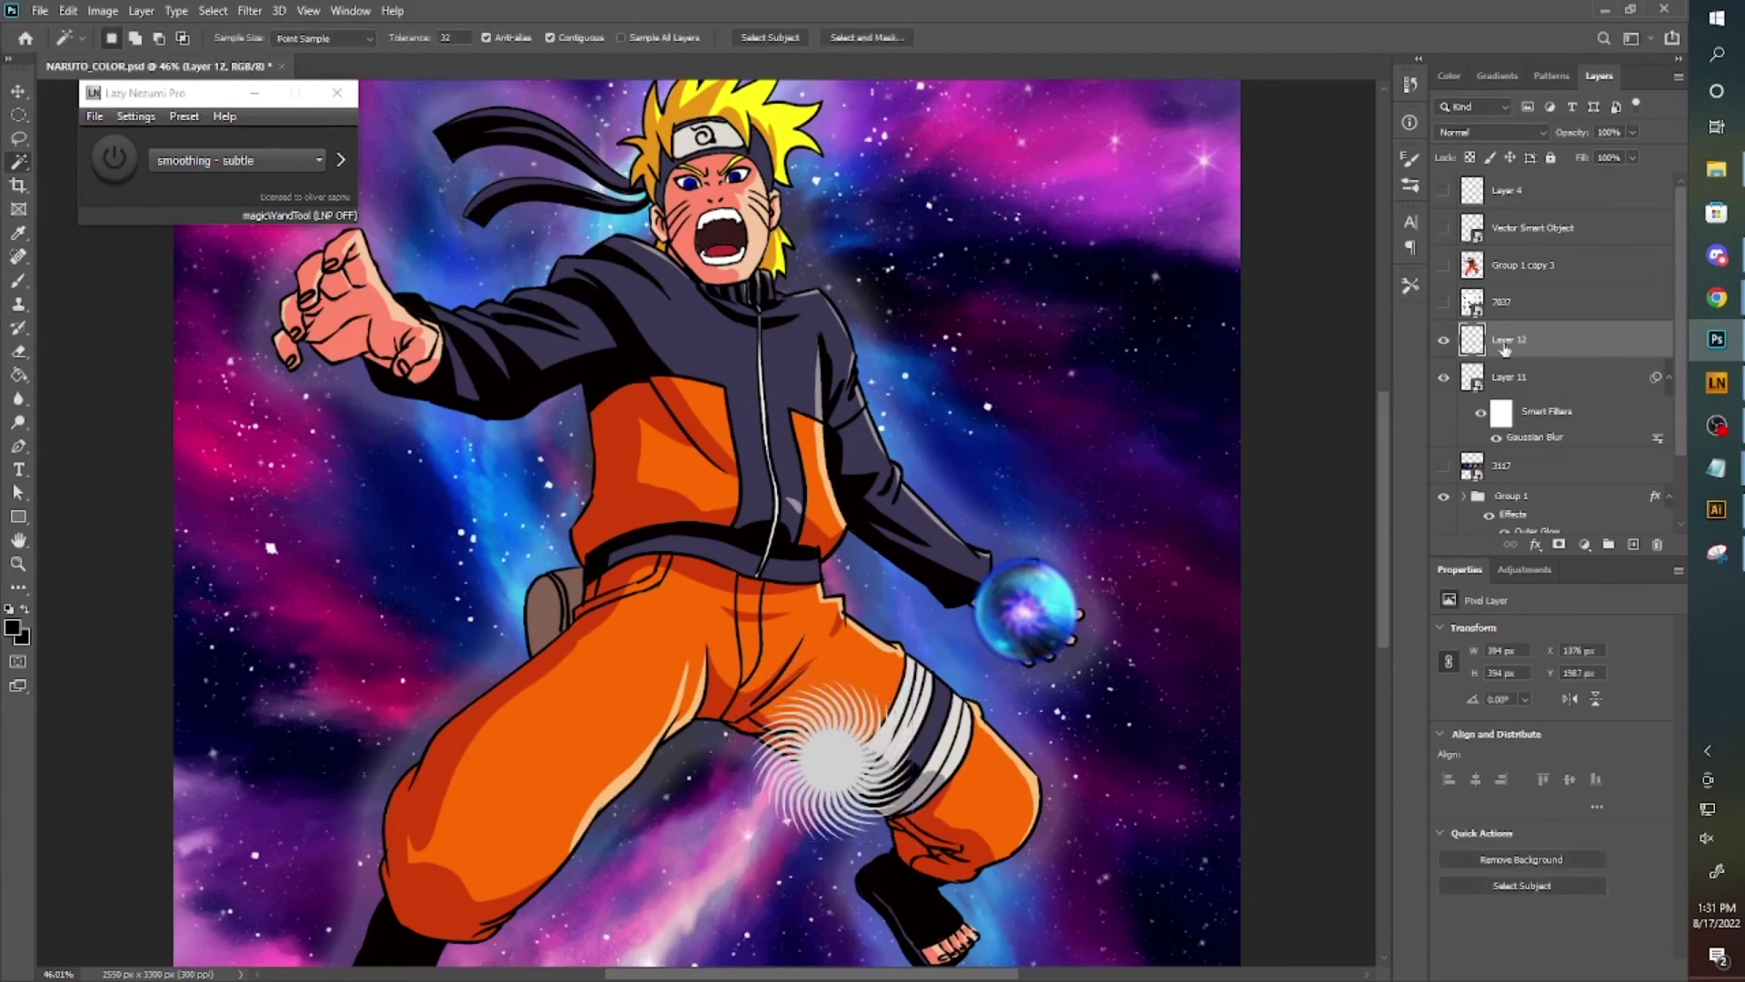
{"action": "right_click", "coordinate": [1538, 354]}
{"action": "left_click", "coordinate": [1418, 464]}
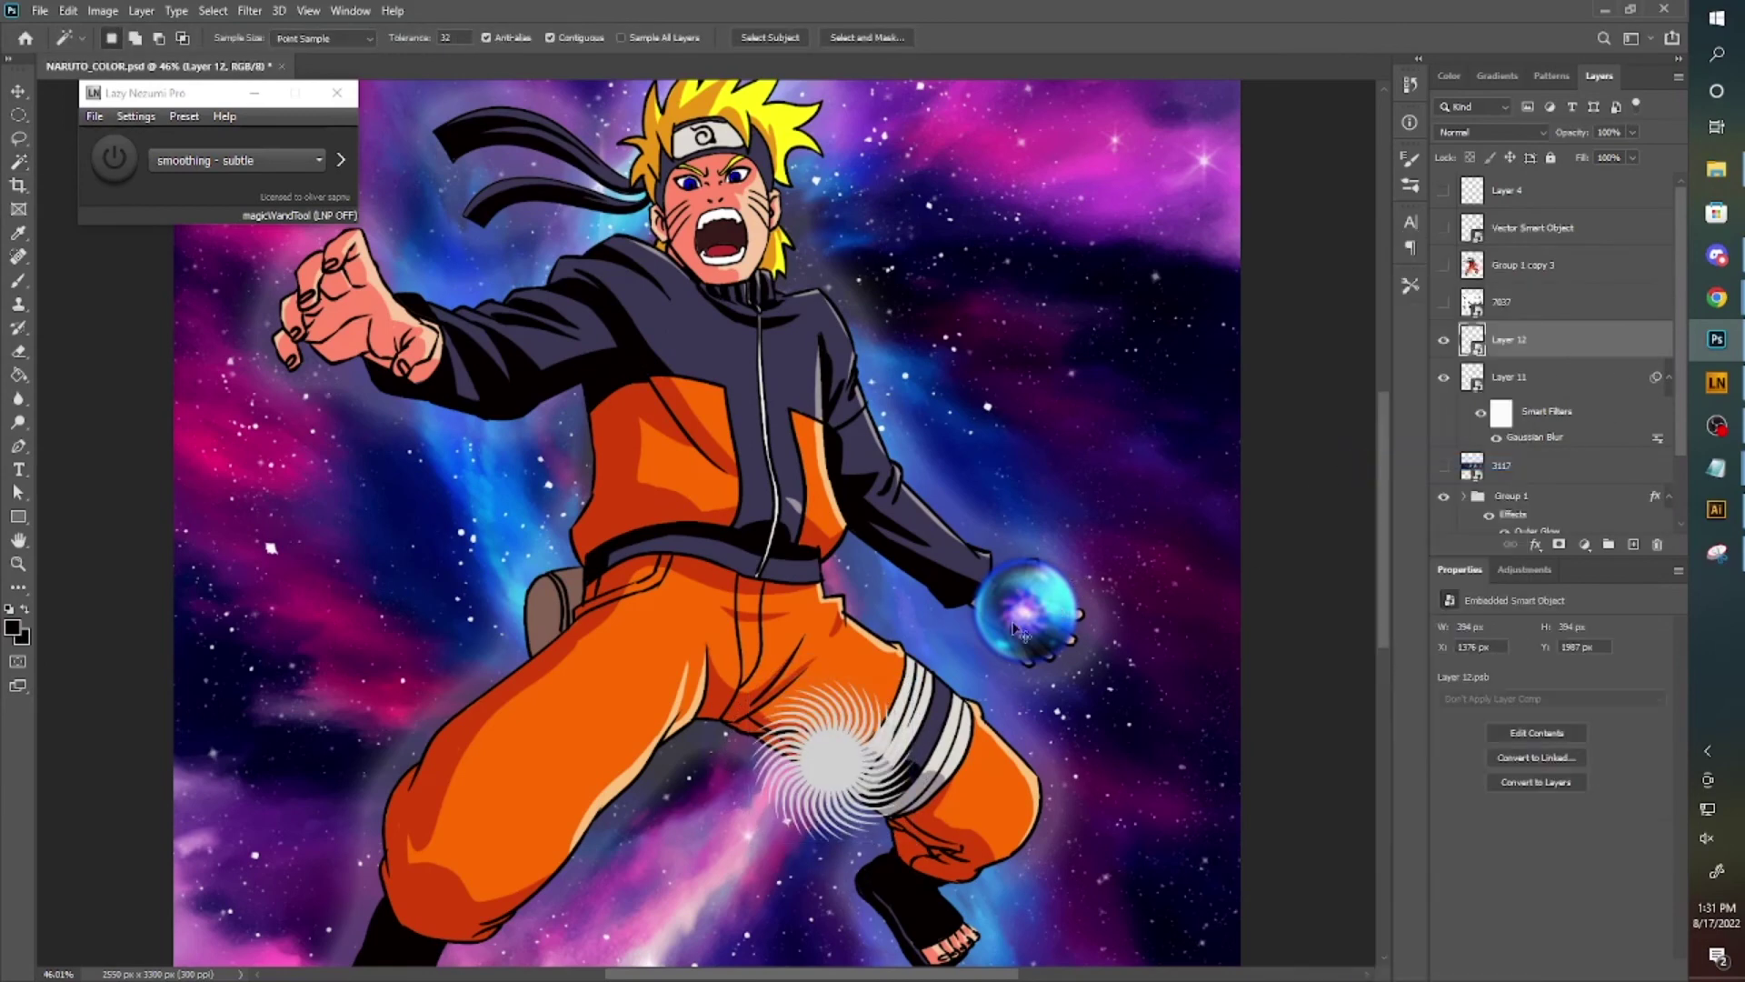
{"action": "key", "text": "ctrl+t"}
{"action": "left_click_drag", "start_coordinate": [912, 672], "coordinate": [1218, 342]}
{"action": "left_click_drag", "start_coordinate": [1126, 577], "coordinate": [1148, 596]}
{"action": "key", "text": "Return"}
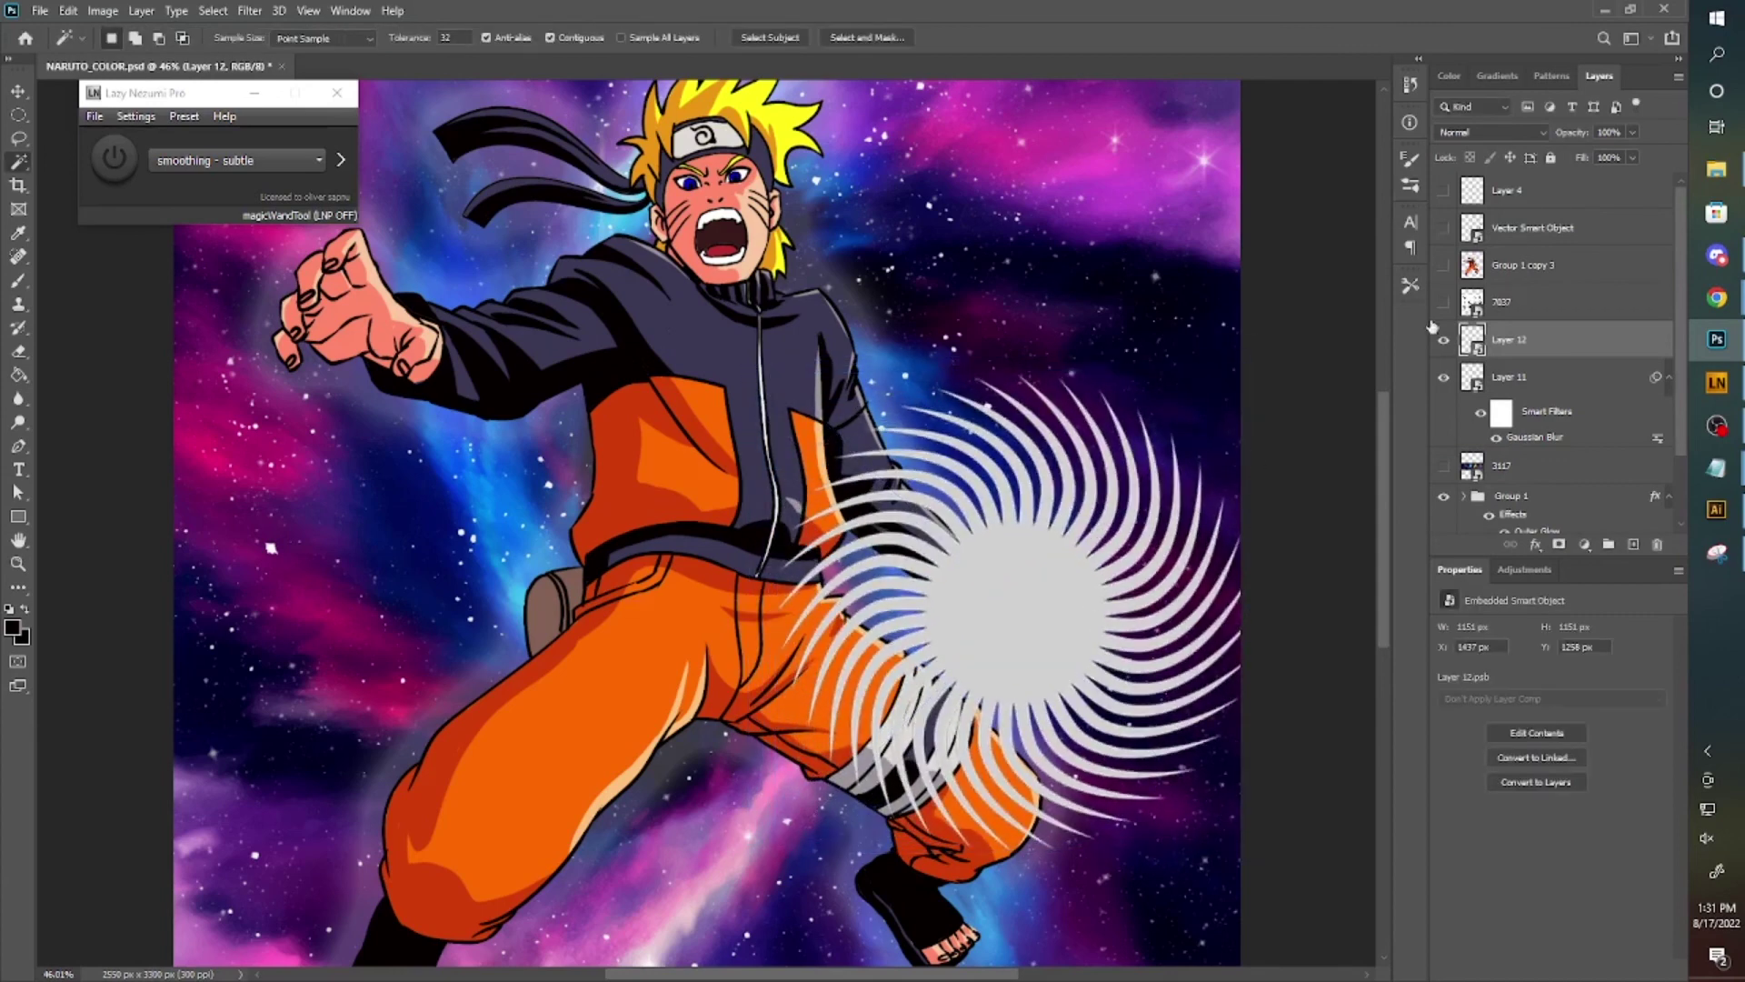
Lower the swirl's opacity, center it on the orb, and apply a Gaussian Blur.
{"action": "left_click_drag", "start_coordinate": [1592, 160], "coordinate": [1588, 158]}
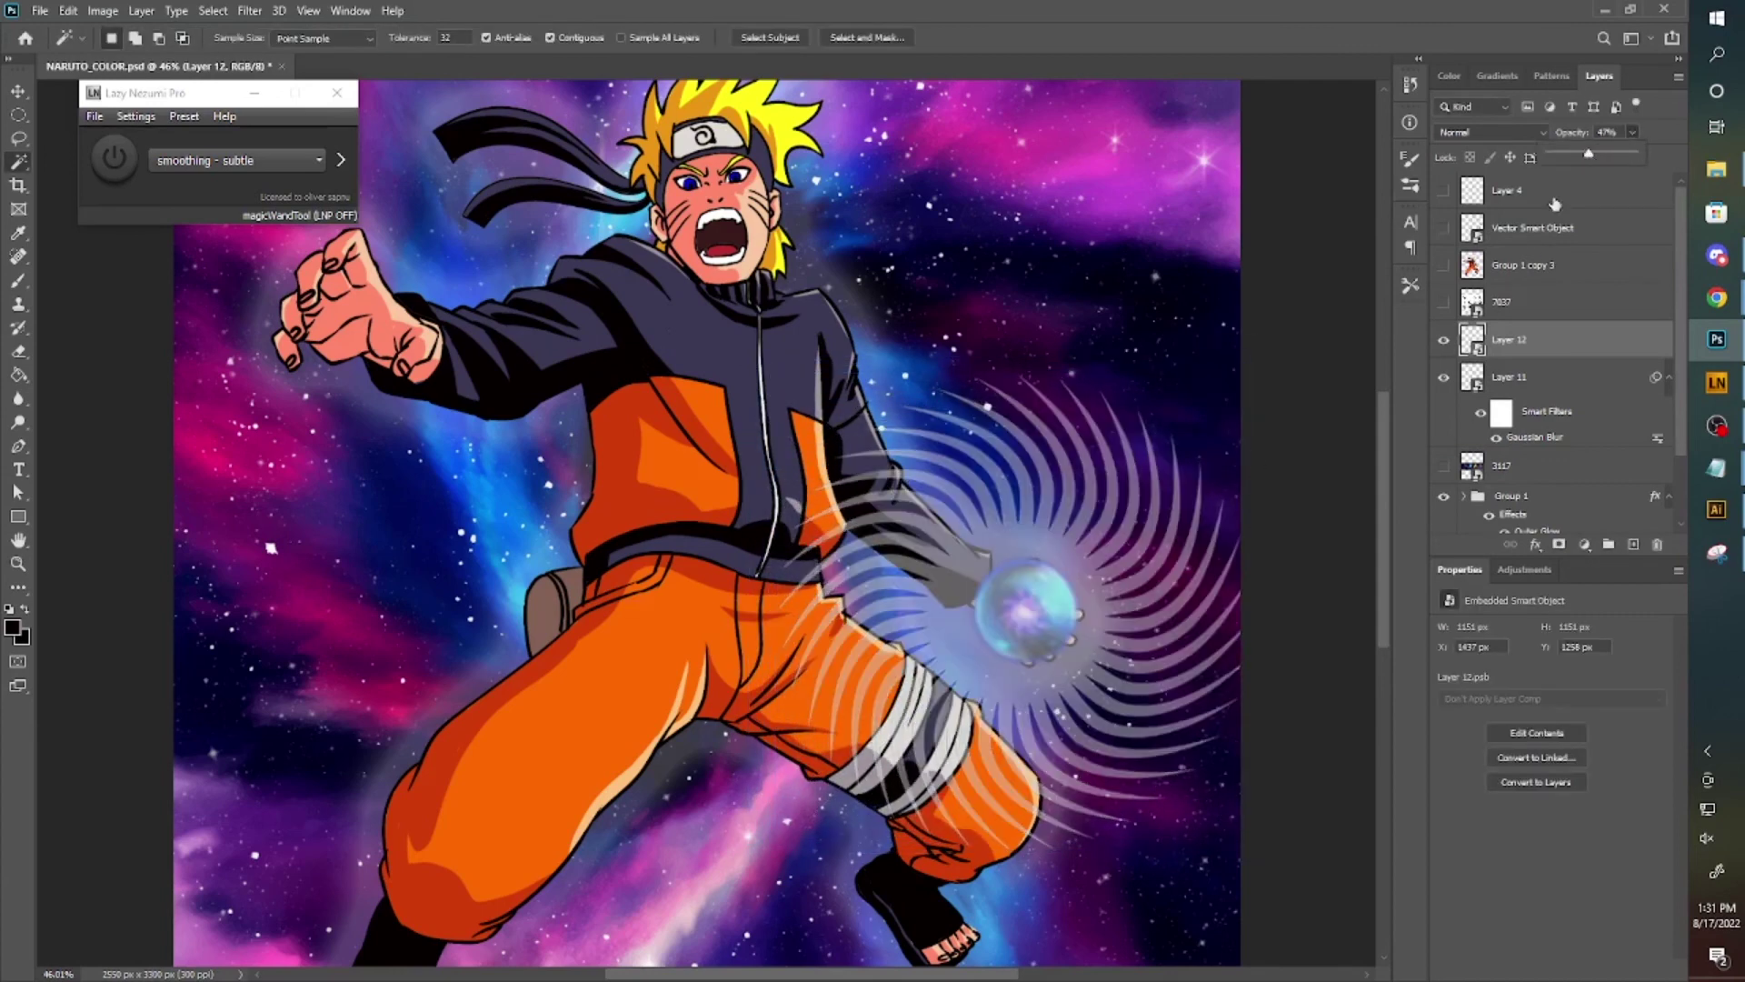
{"action": "left_click", "coordinate": [18, 91]}
{"action": "left_click_drag", "start_coordinate": [934, 599], "coordinate": [963, 600]}
{"action": "left_click", "coordinate": [250, 10]}
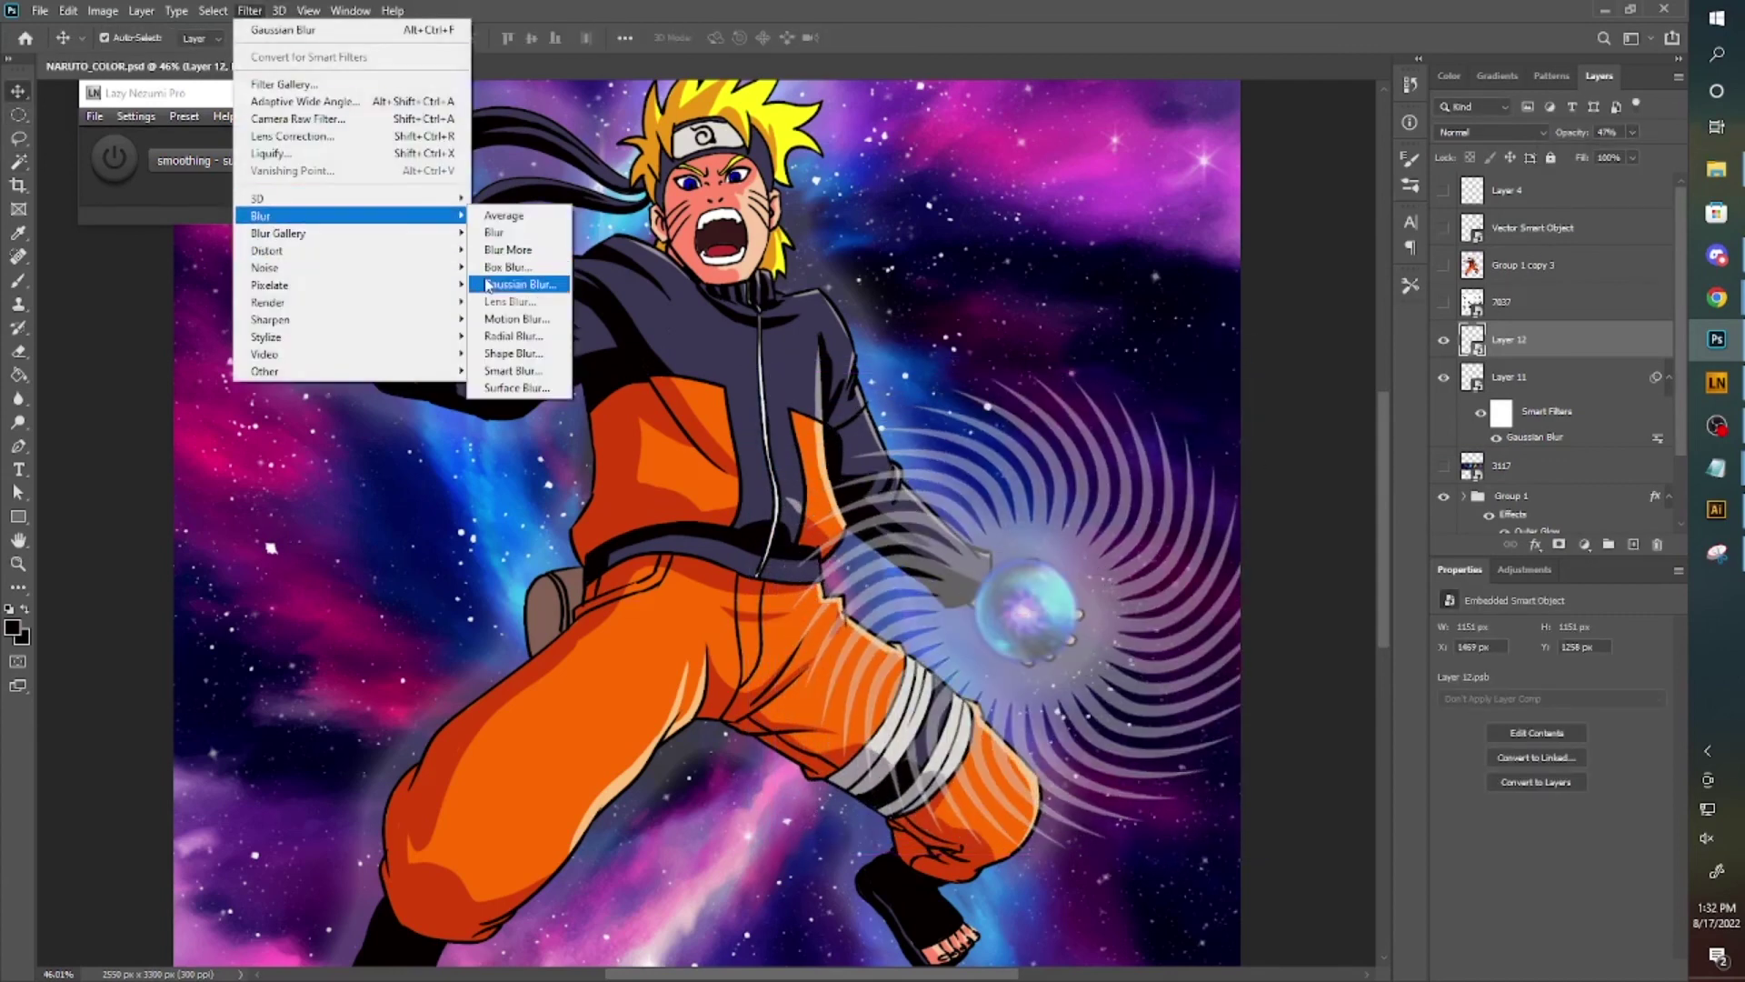
{"action": "left_click", "coordinate": [509, 283]}
{"action": "left_click", "coordinate": [1255, 219]}
Resize the blurred swirl to fit around the orb and fade it to 27% opacity.
{"action": "key", "text": "ctrl+t"}
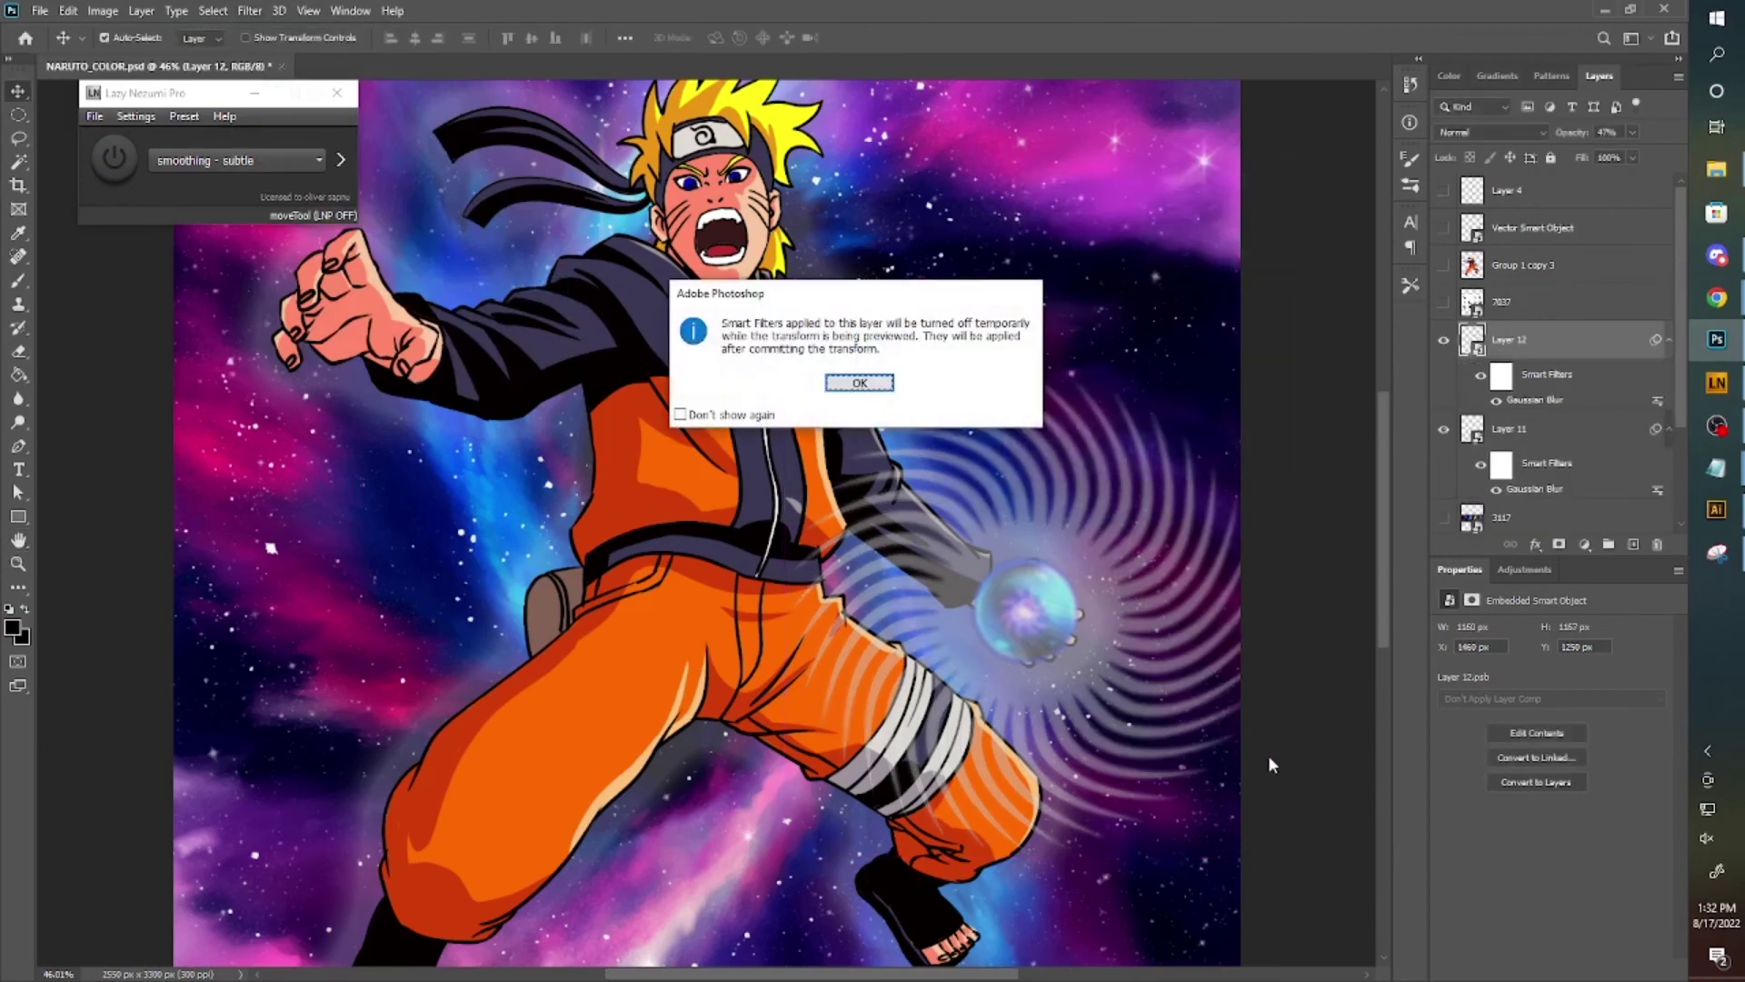
{"action": "key", "text": "Return"}
{"action": "left_click_drag", "start_coordinate": [1269, 849], "coordinate": [1169, 760]}
{"action": "key", "text": "Return"}
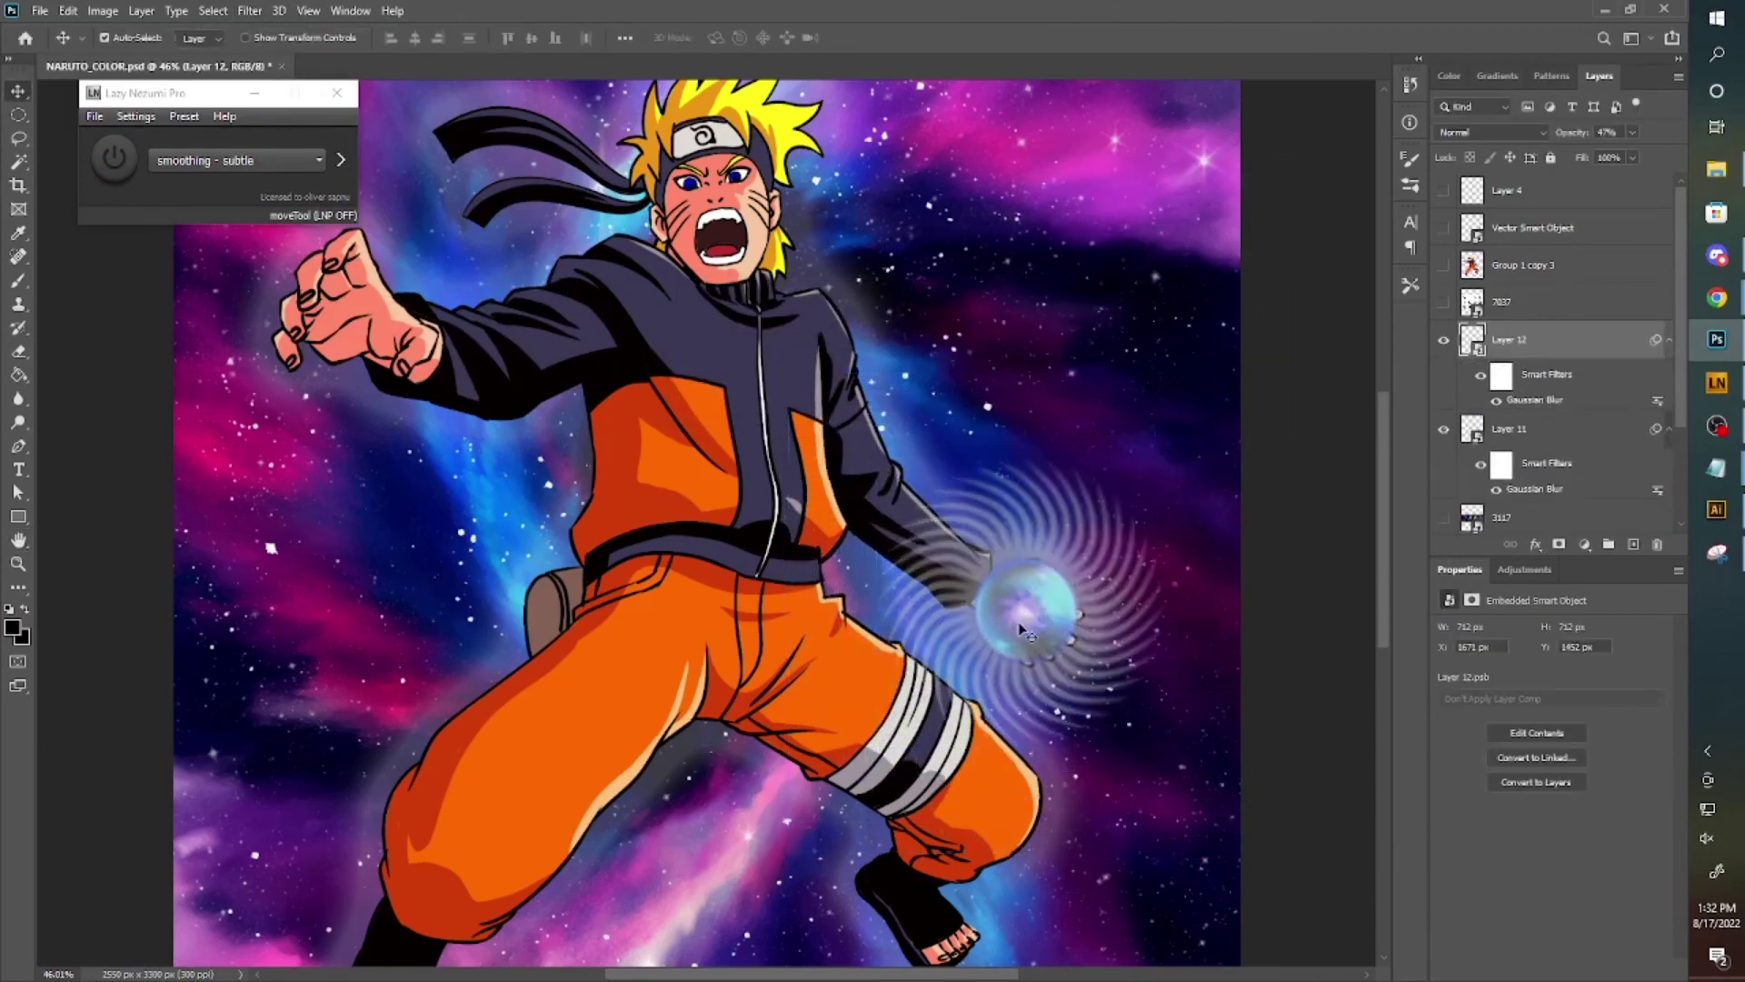
{"action": "key", "text": "ctrl+minus"}
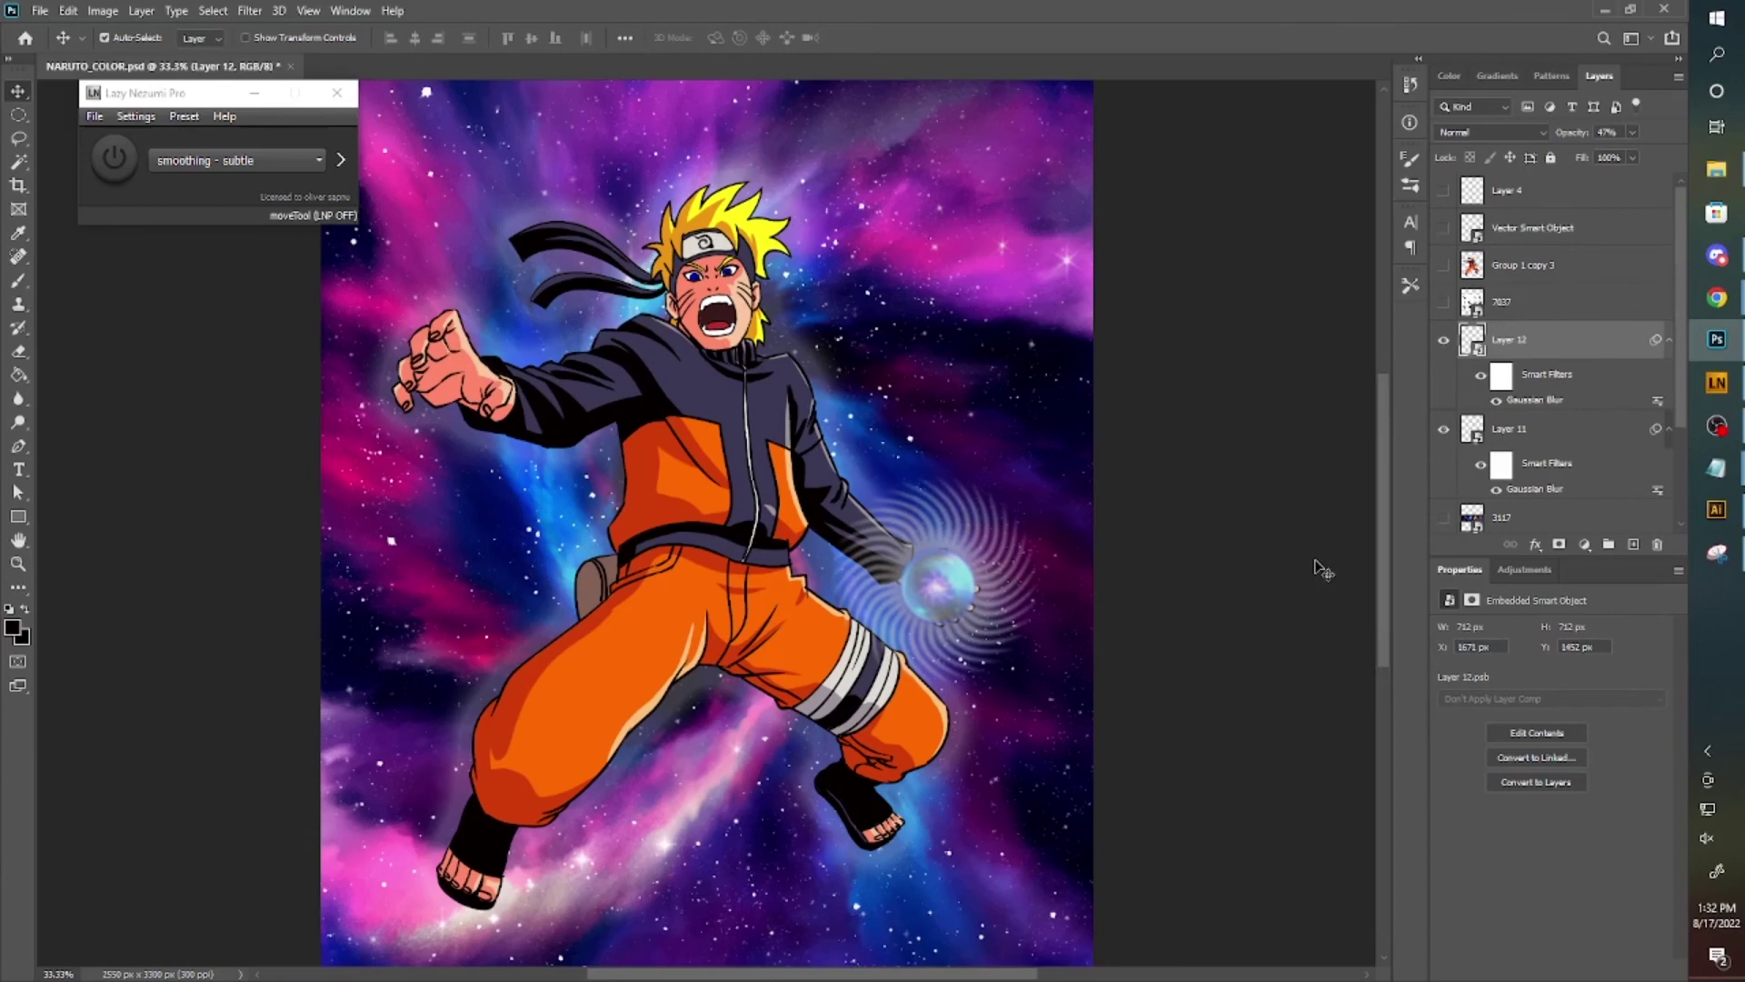
{"action": "key", "text": "ctrl+t"}
{"action": "left_click_drag", "start_coordinate": [1043, 474], "coordinate": [1106, 416]}
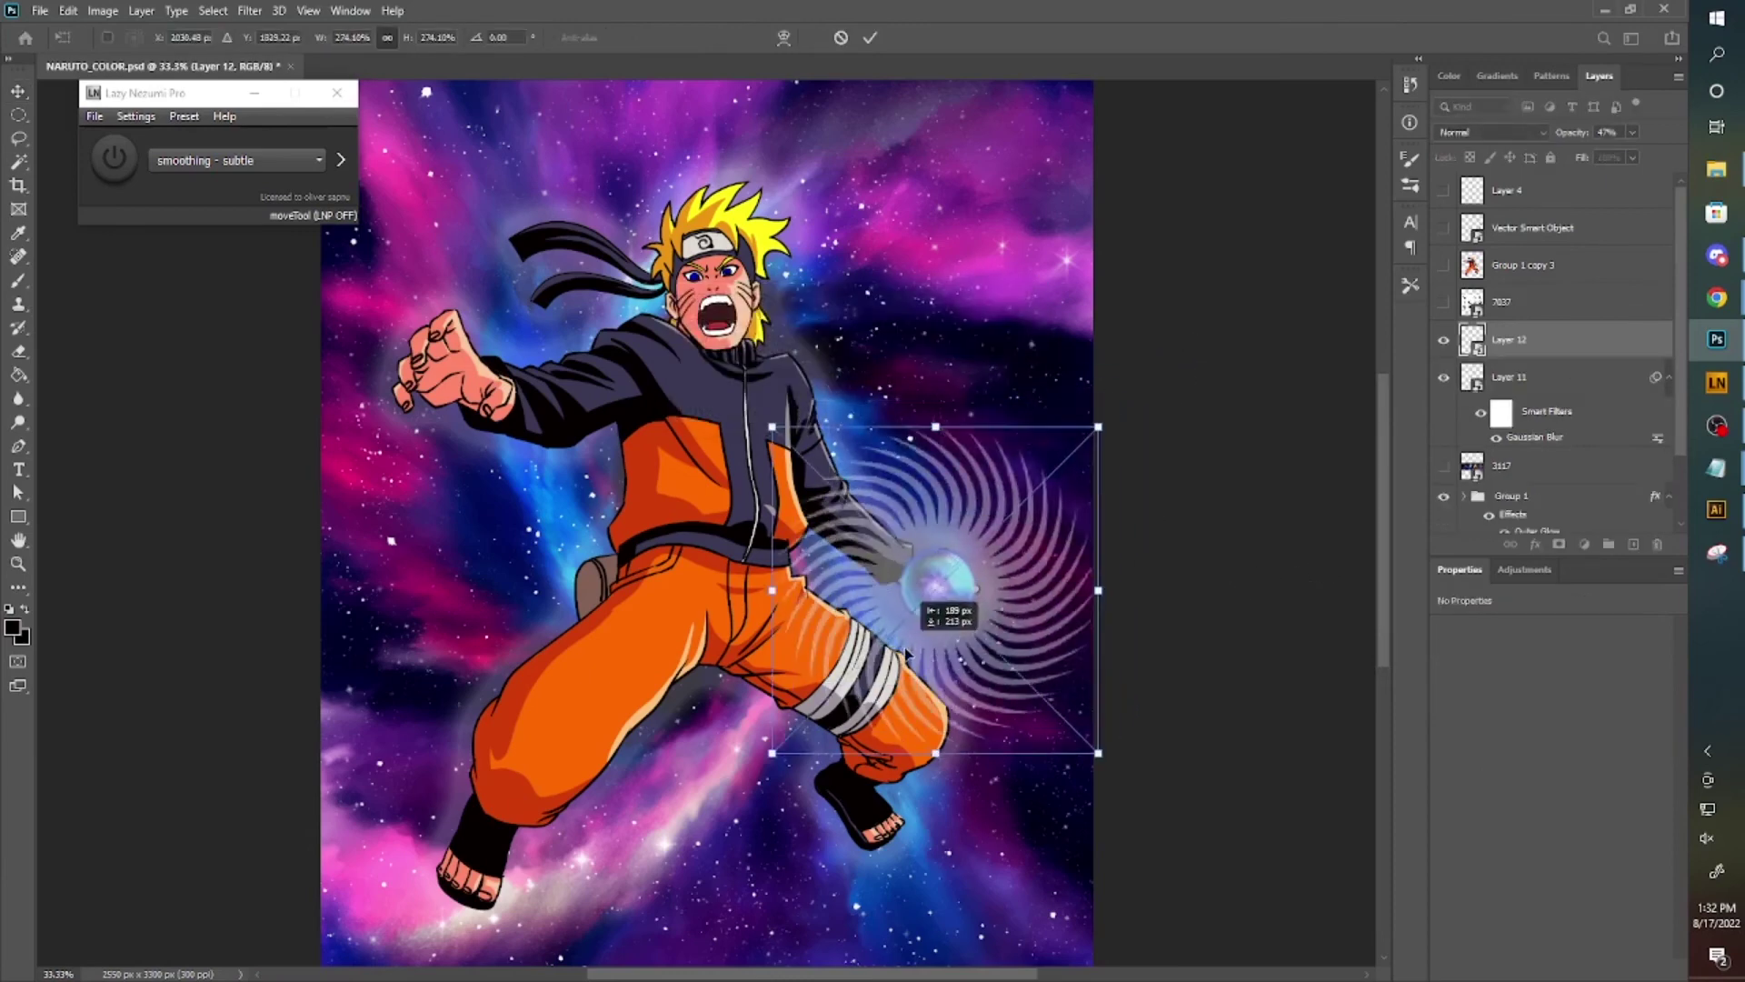
{"action": "key", "text": "Return"}
{"action": "left_click_drag", "start_coordinate": [1635, 136], "coordinate": [1617, 156]}
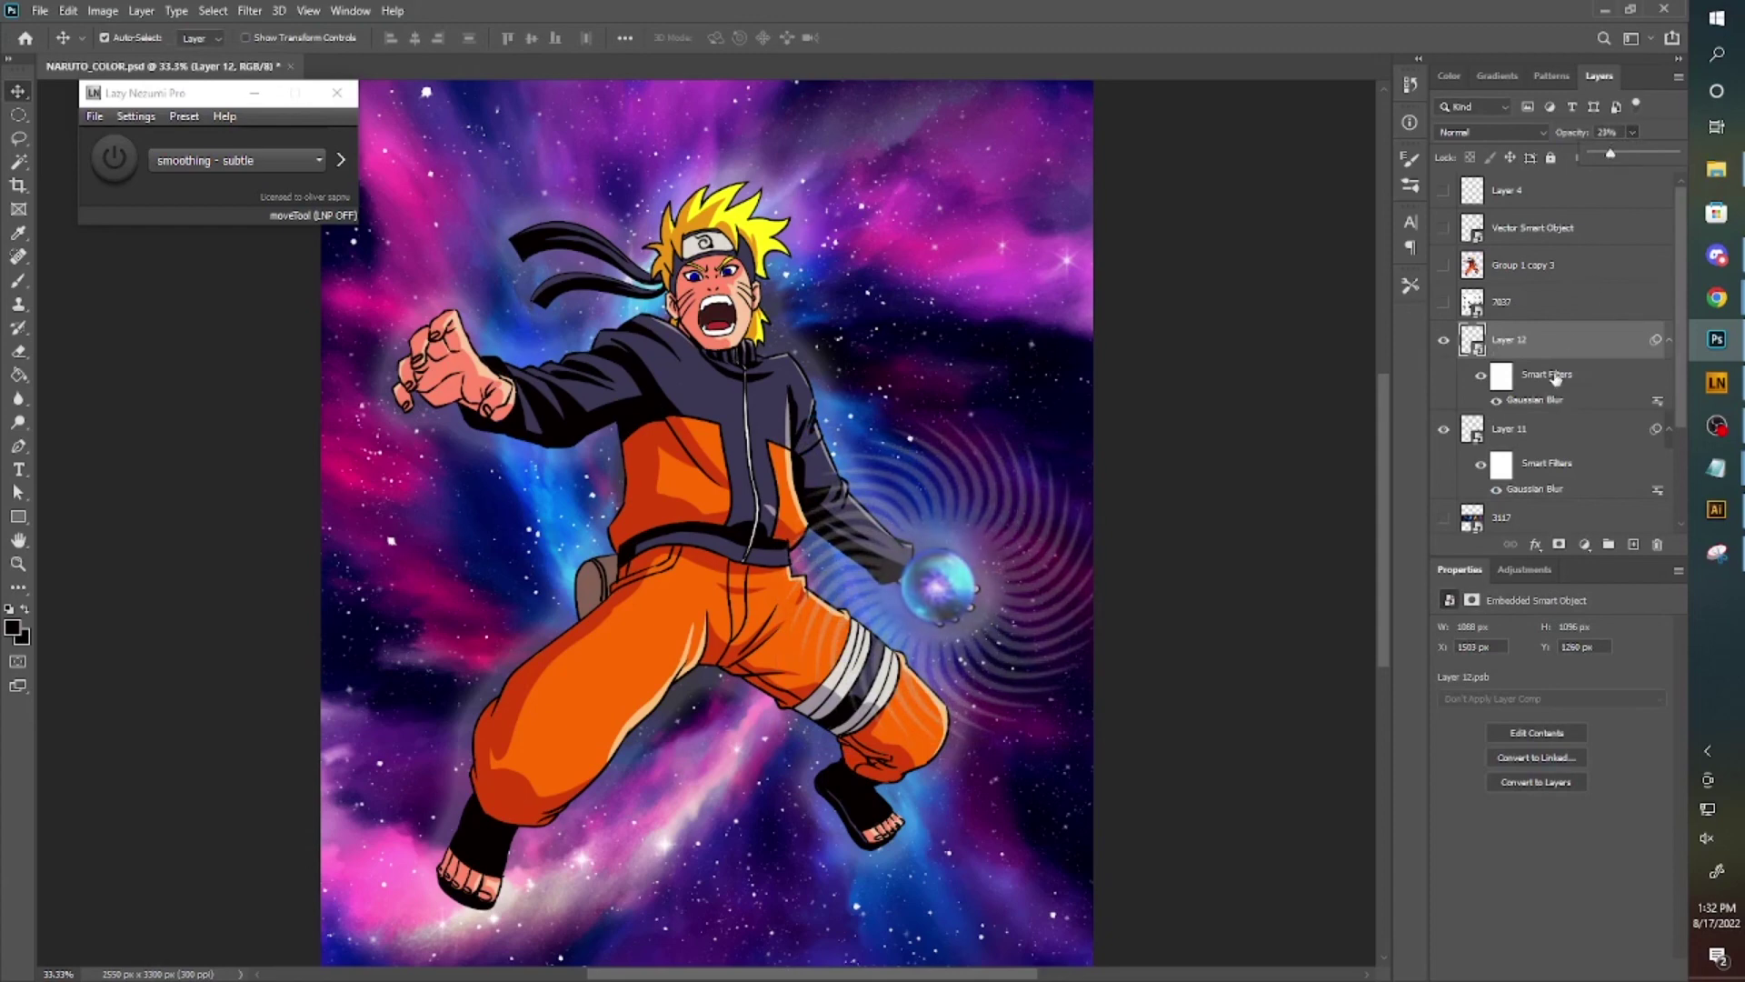
Give the swirl layer (Layer 12) a pale yellow Outer Glow and save the document.
{"action": "double_click", "coordinate": [1513, 327]}
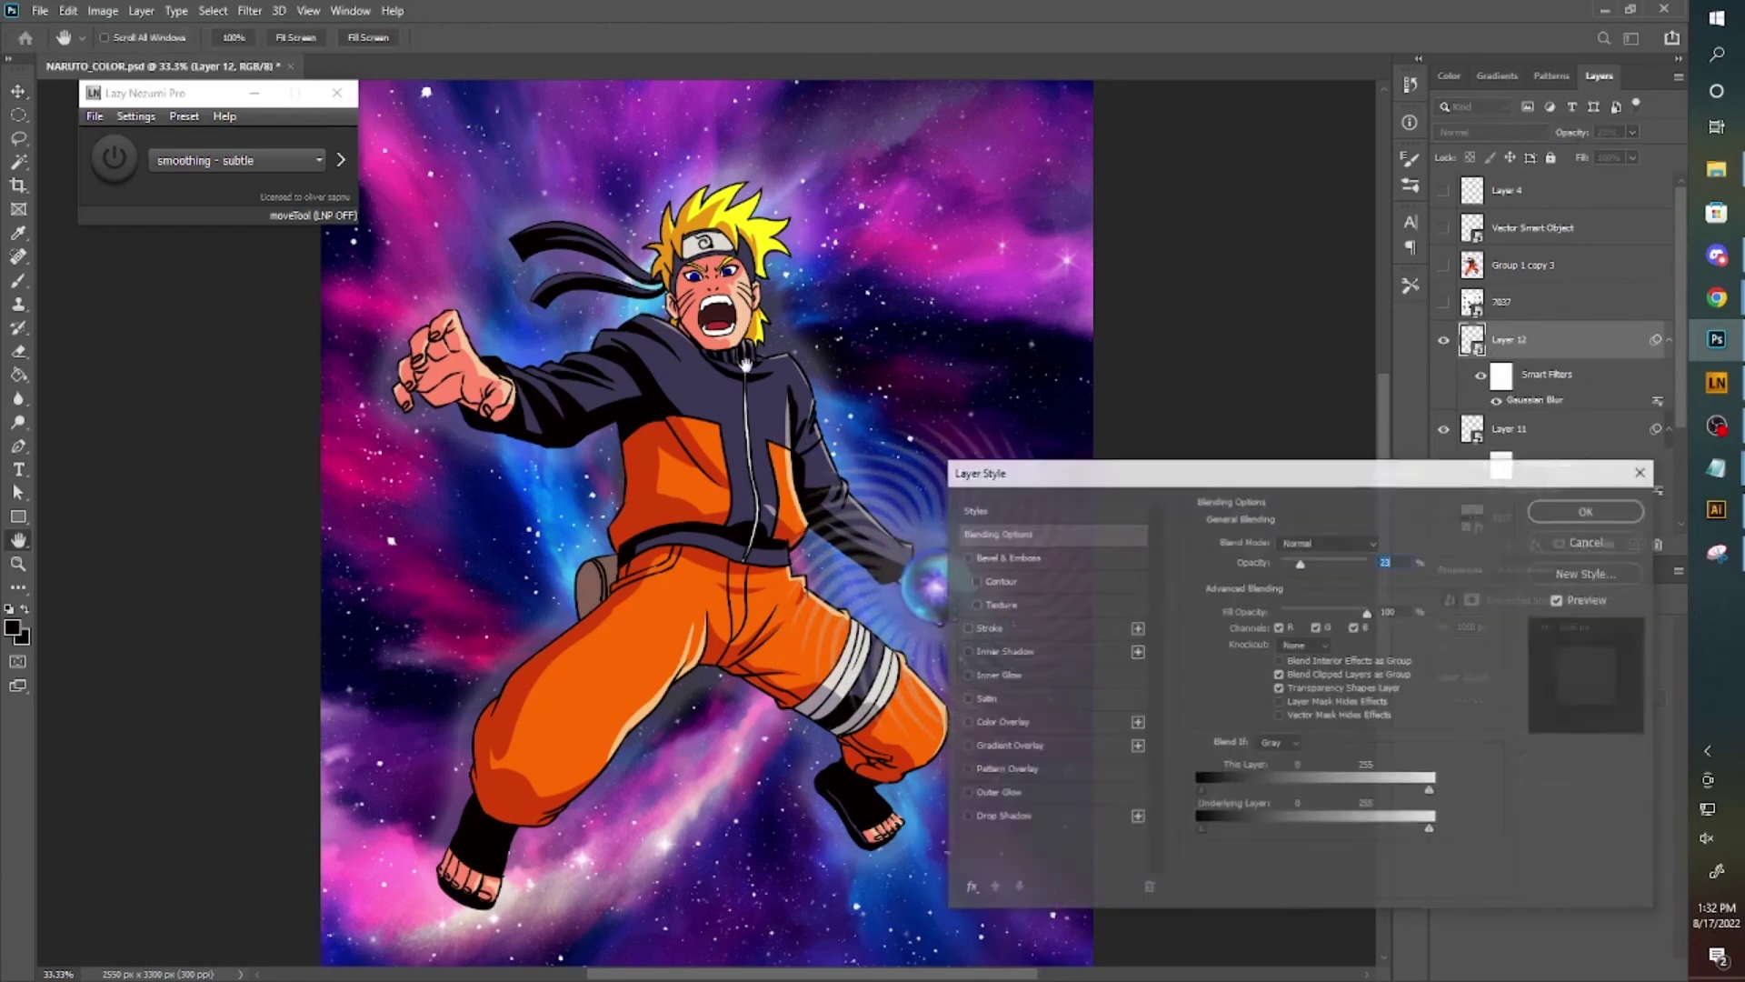
{"action": "left_click", "coordinate": [966, 792]}
{"action": "left_click_drag", "start_coordinate": [1136, 472], "coordinate": [349, 371]}
{"action": "left_click", "coordinate": [265, 693]}
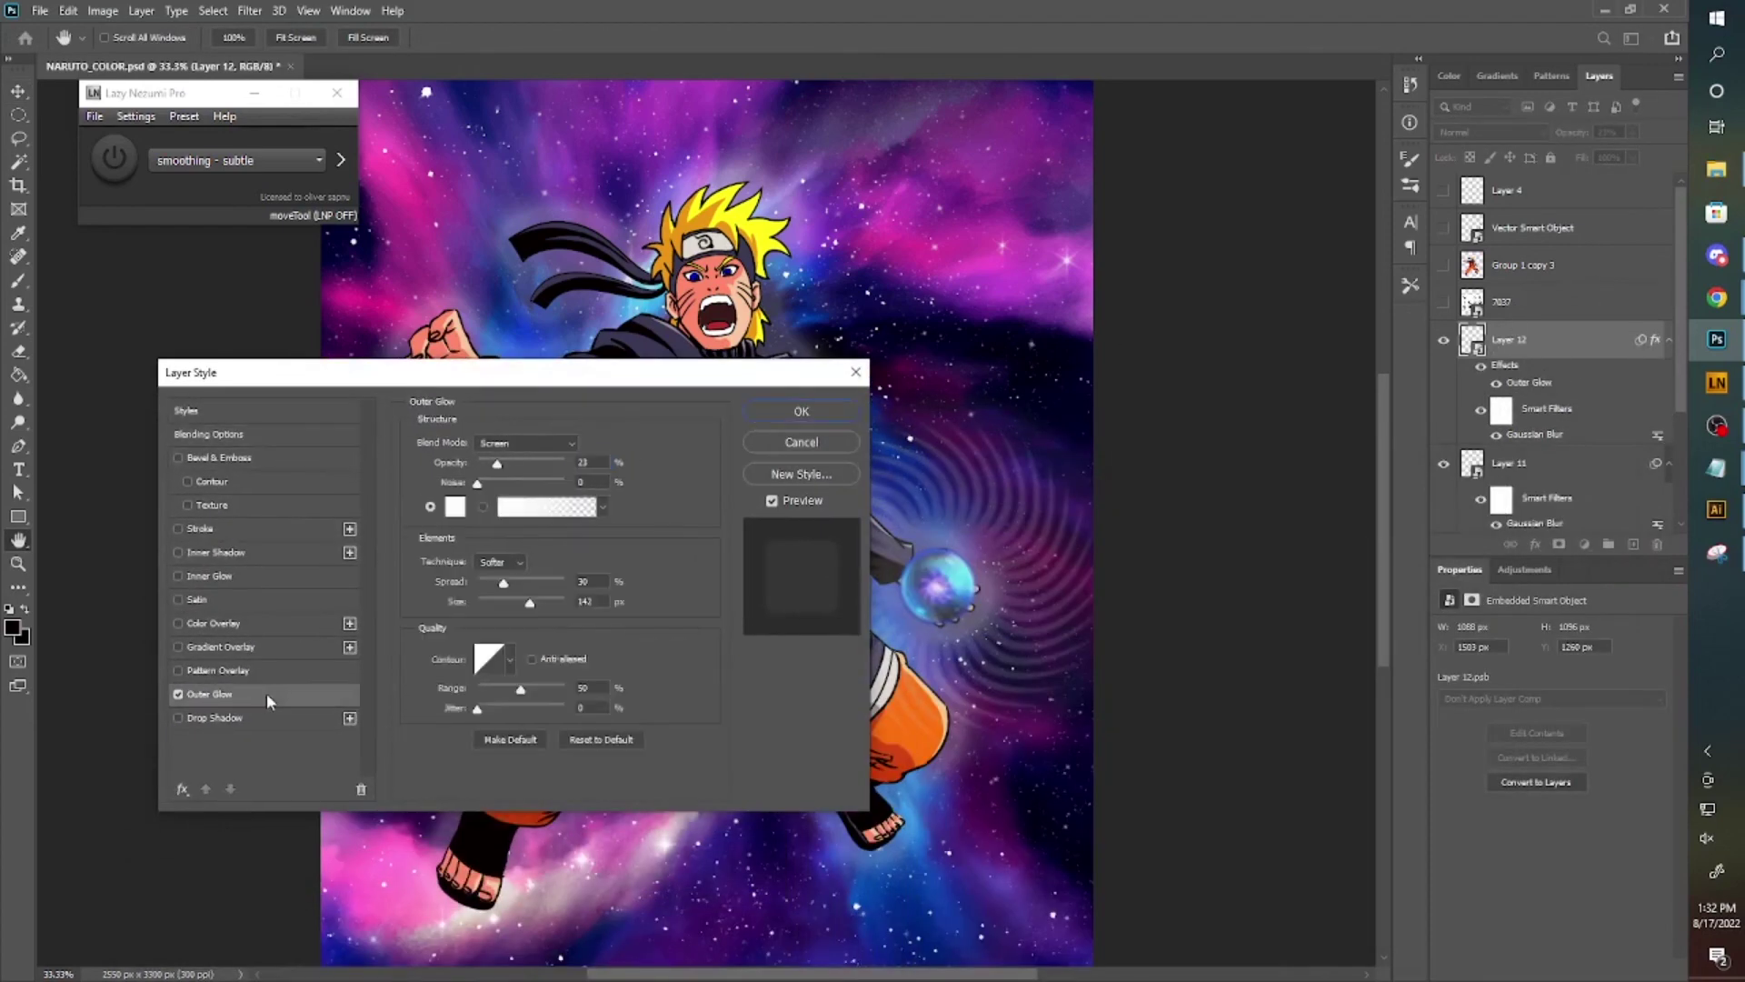
{"action": "left_click", "coordinate": [455, 506]}
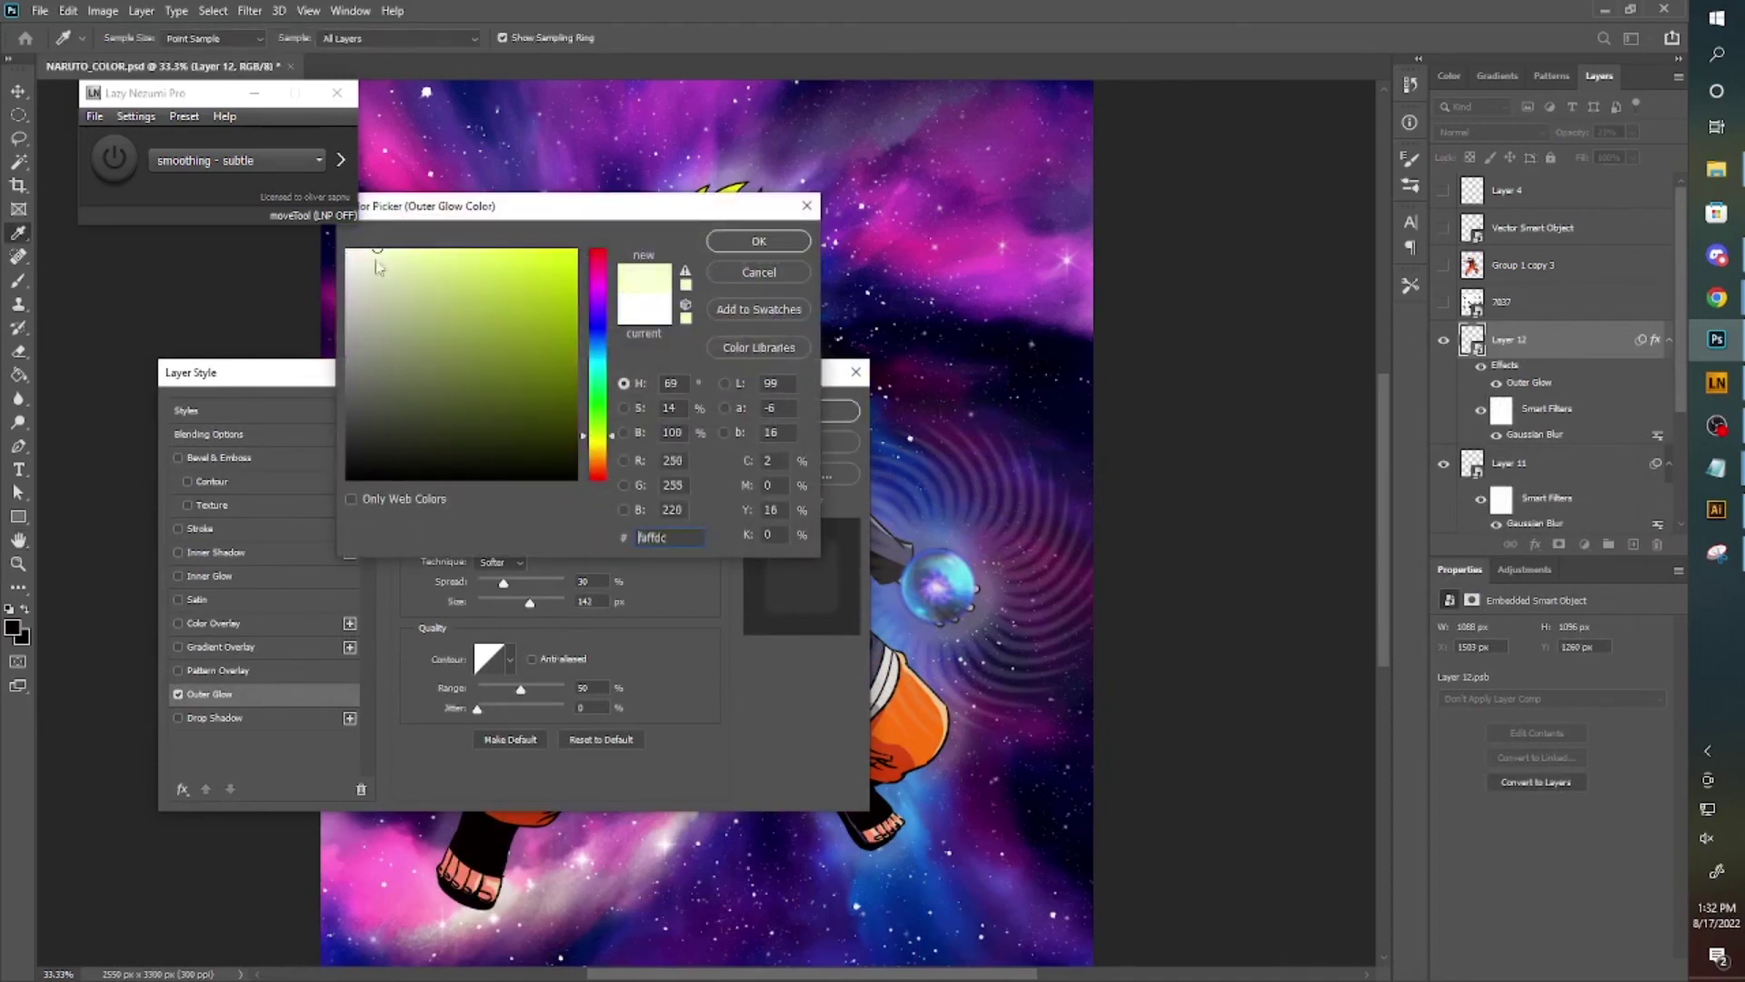
{"action": "left_click_drag", "start_coordinate": [601, 436], "coordinate": [612, 454]}
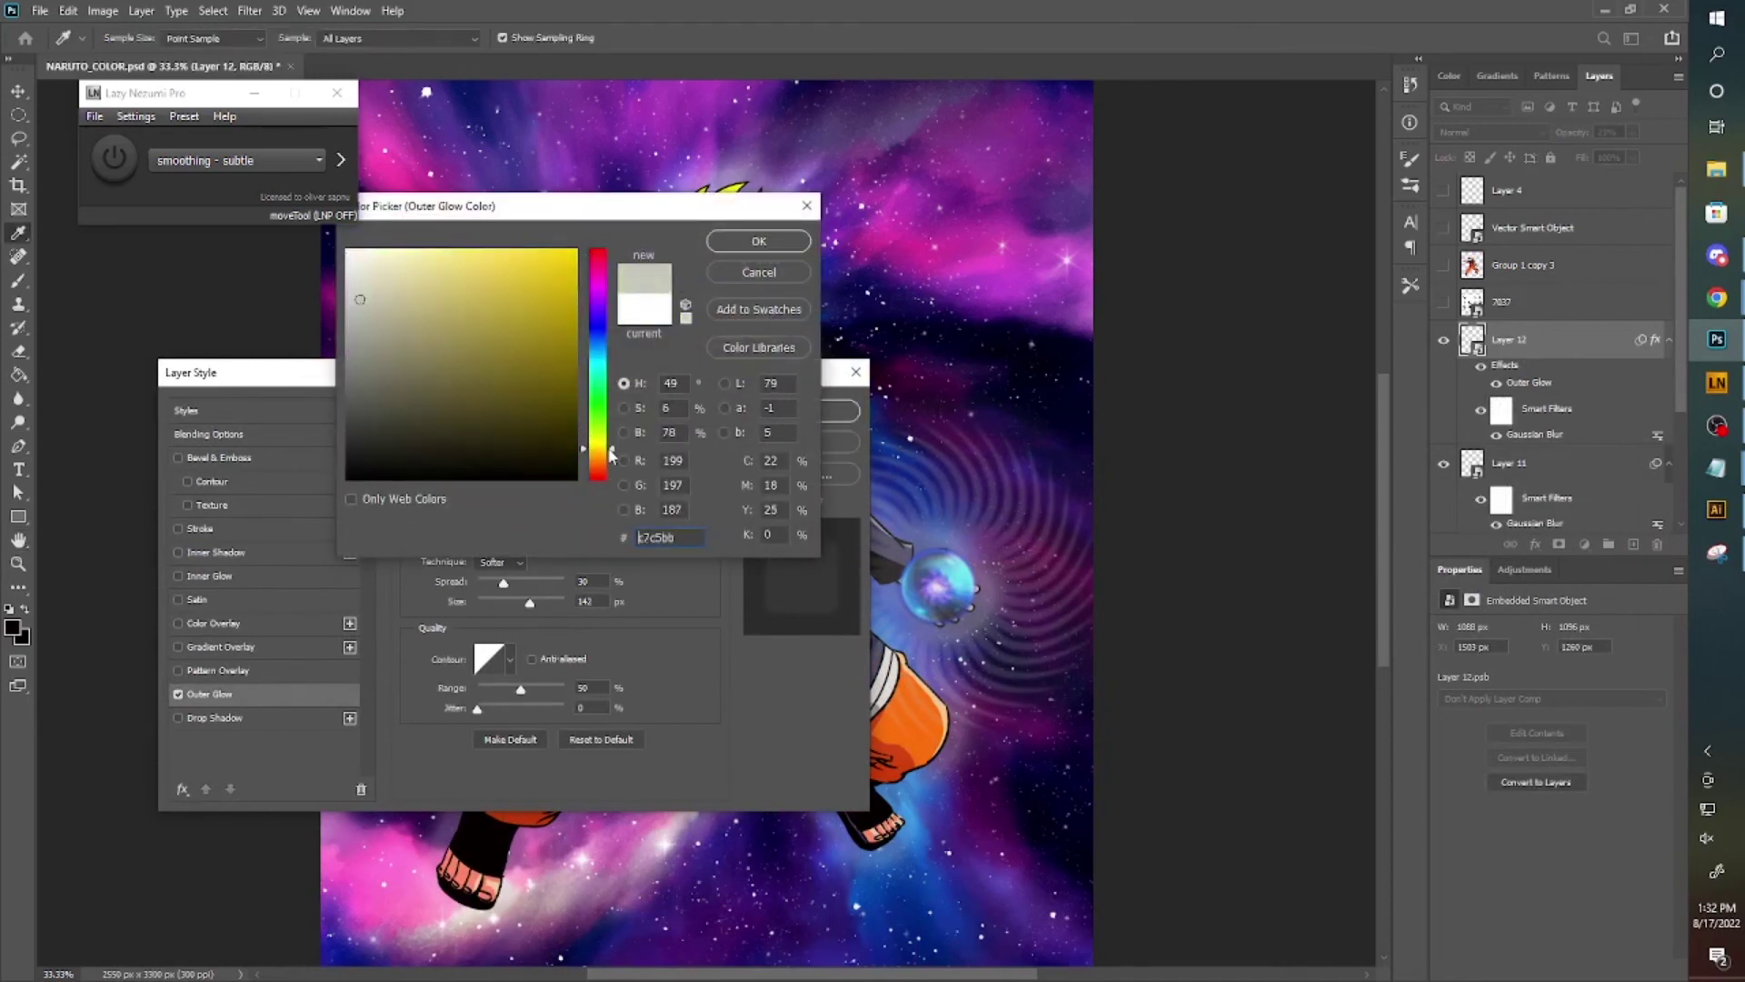
{"action": "left_click", "coordinate": [741, 241]}
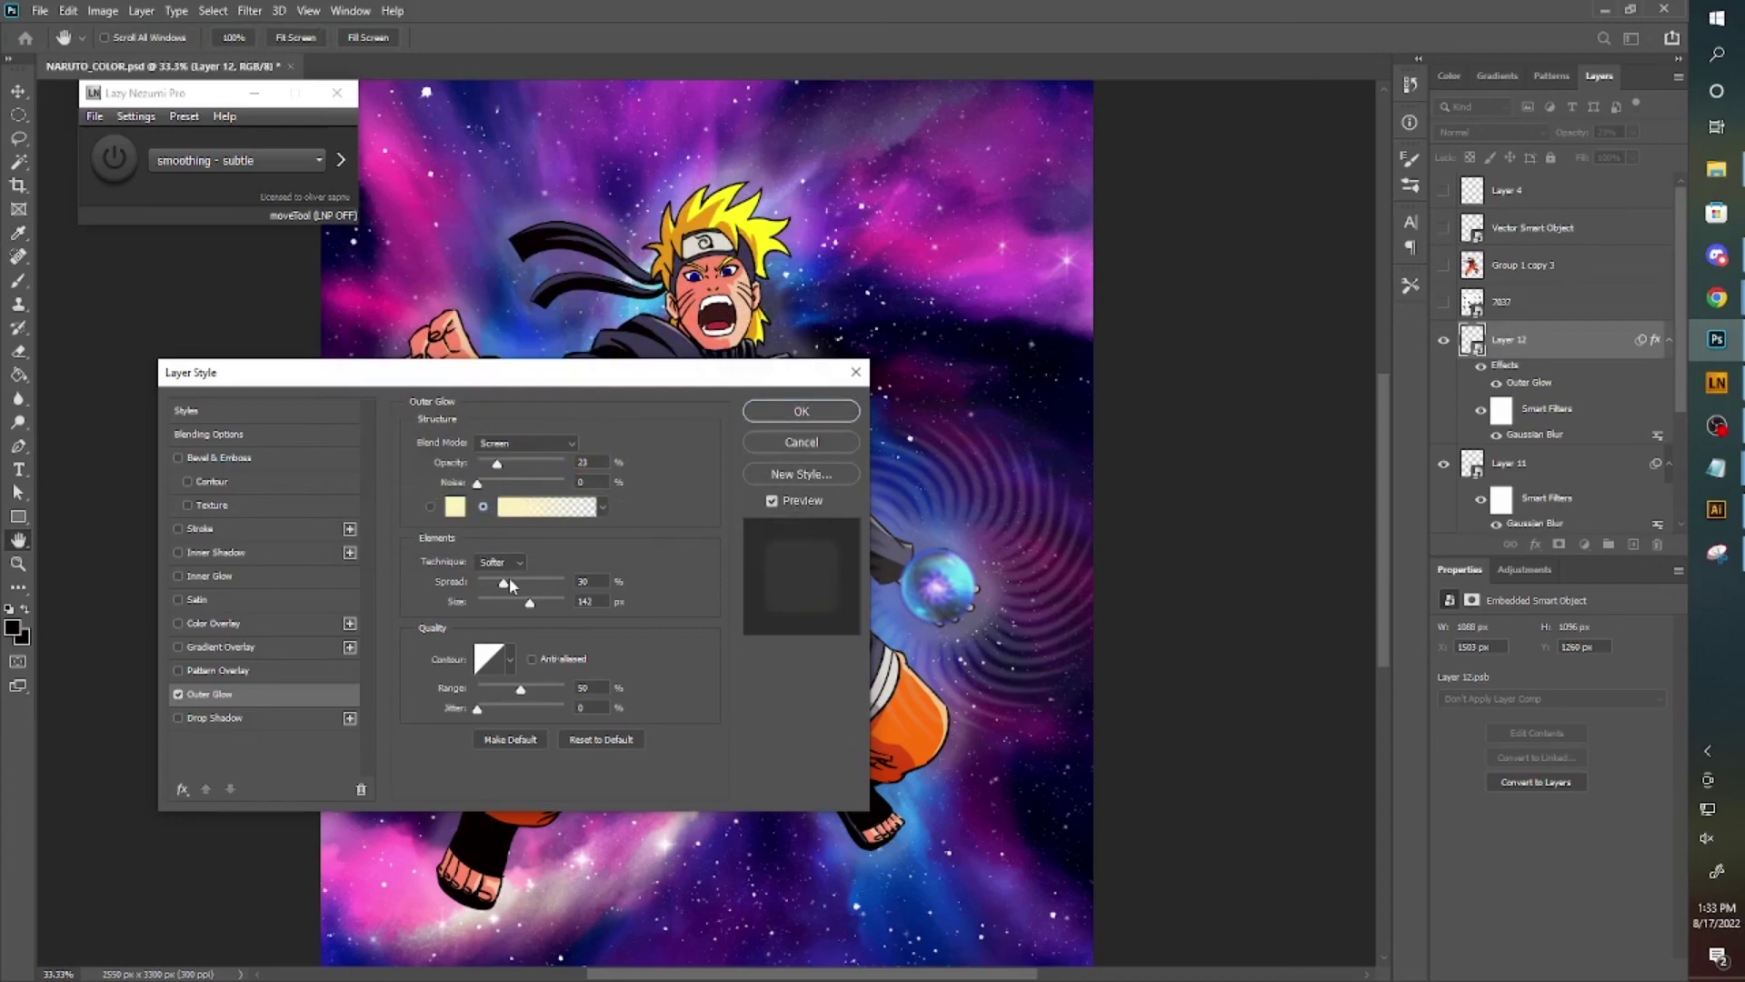
{"action": "left_click", "coordinate": [782, 410]}
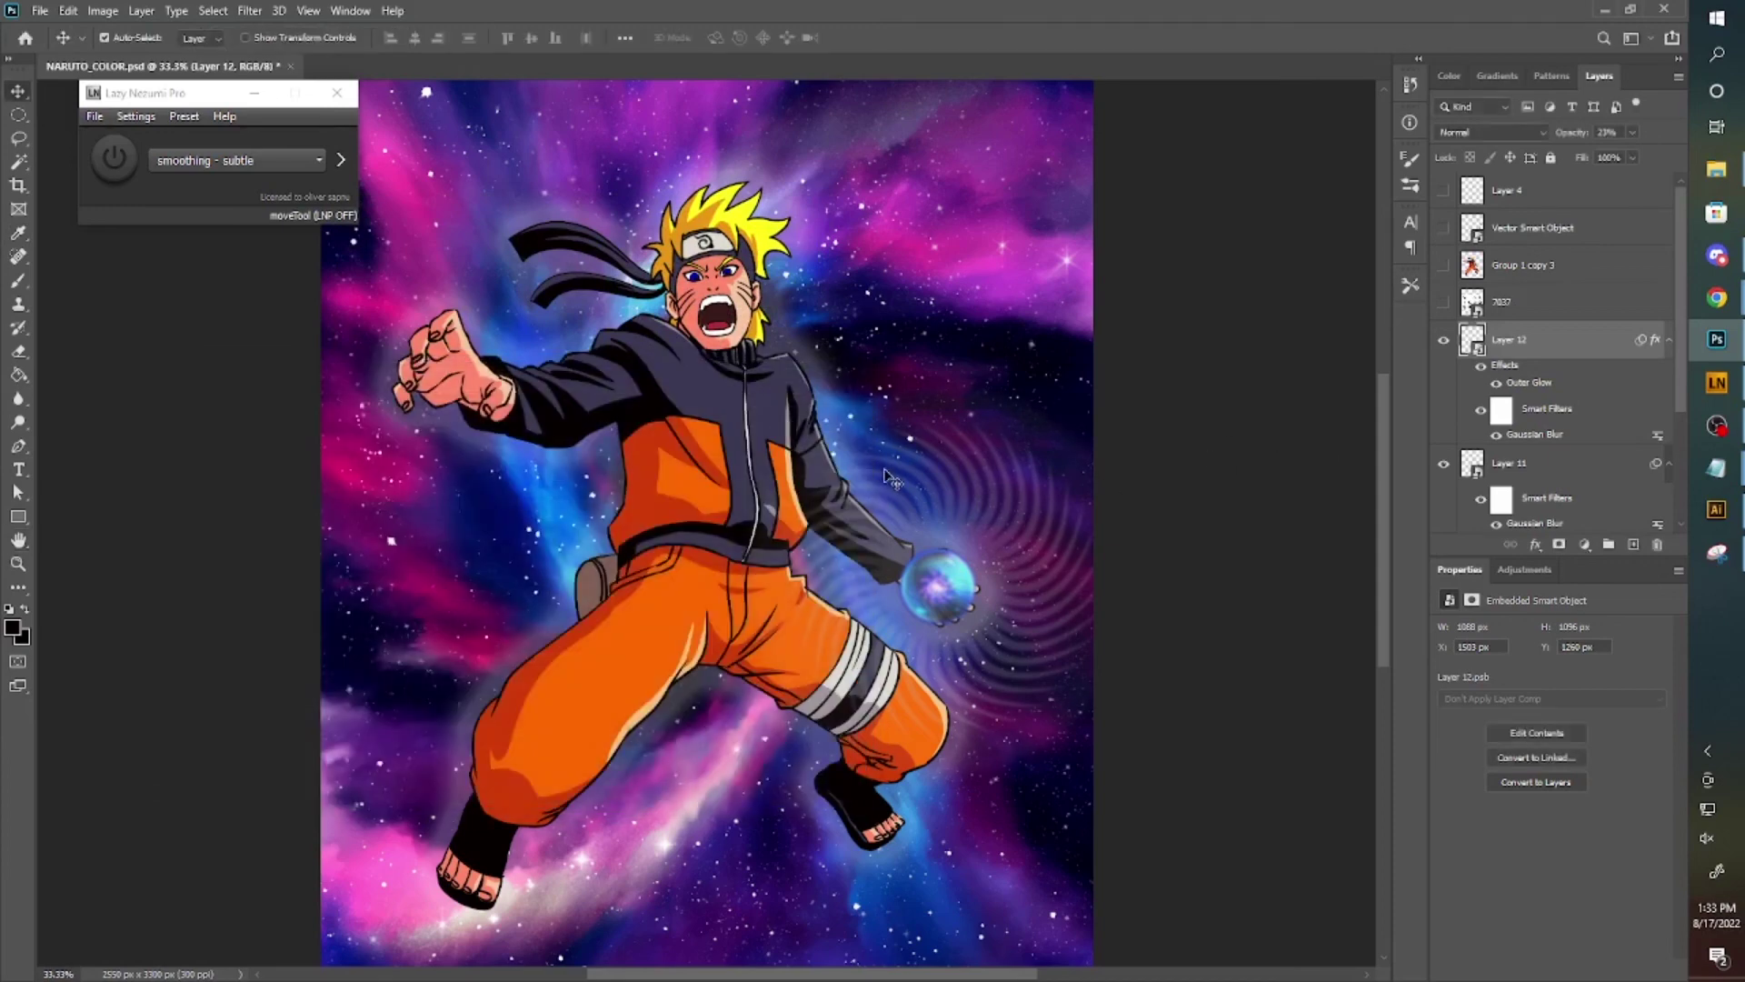
{"action": "key", "text": "ctrl+s"}
{"action": "key", "text": "ctrl+minus"}
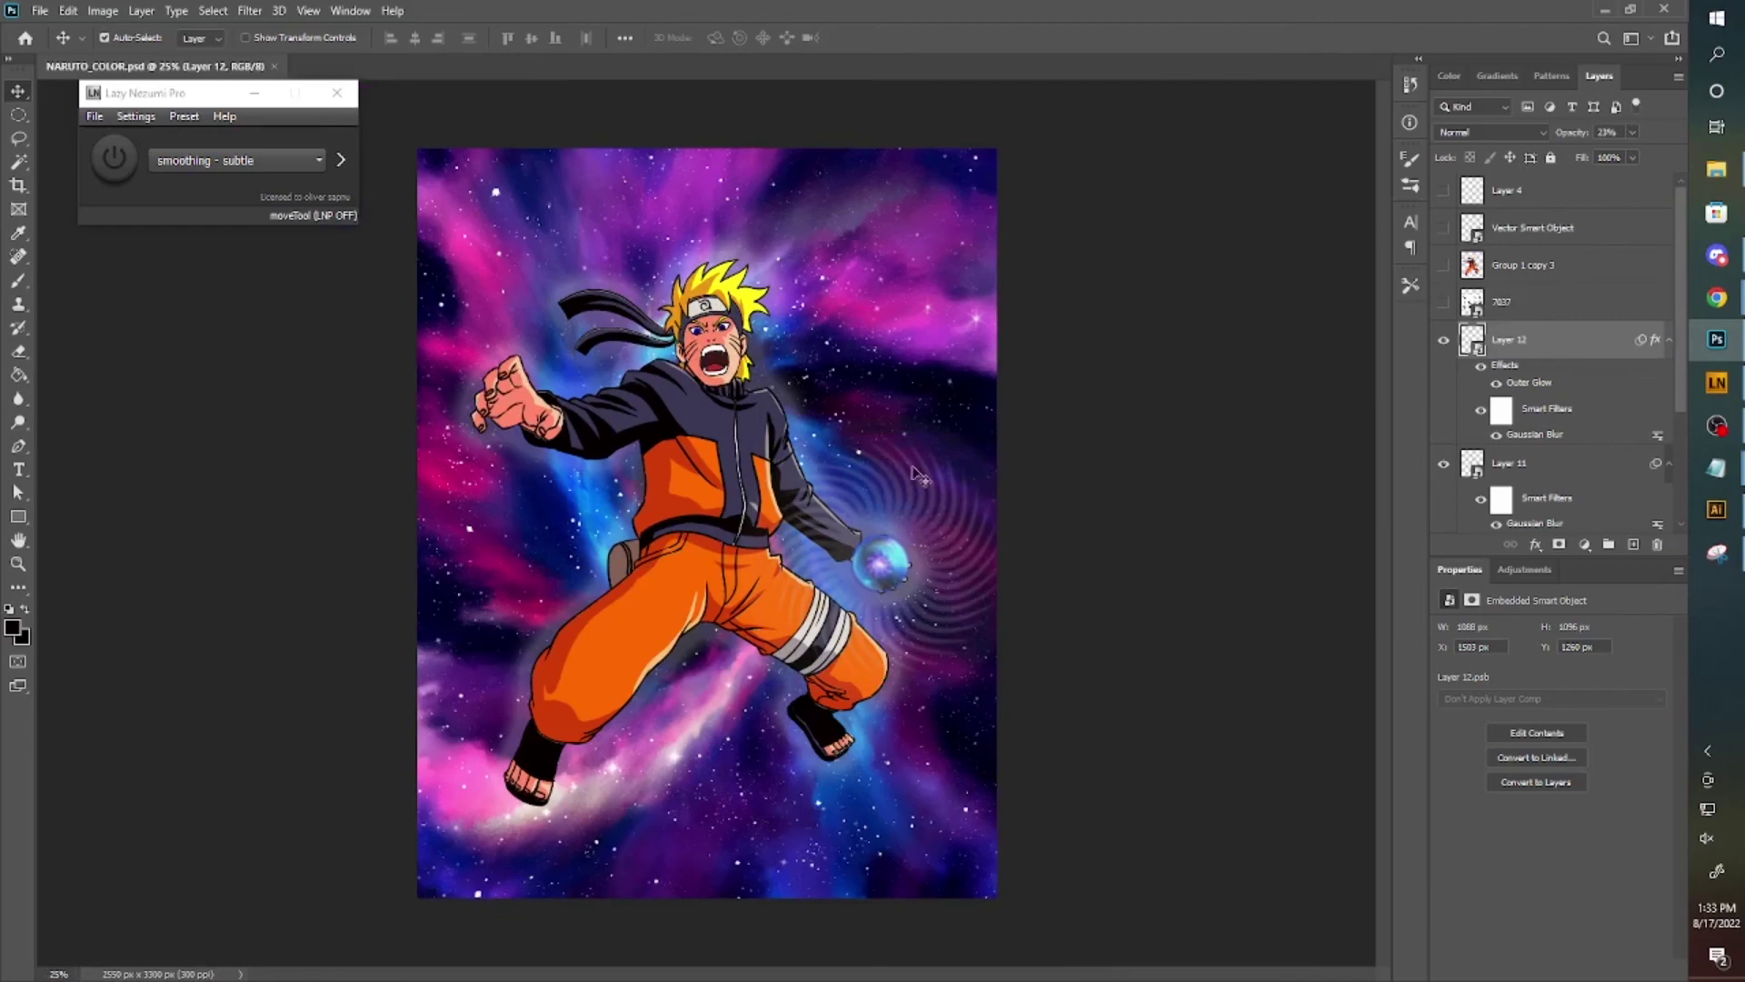